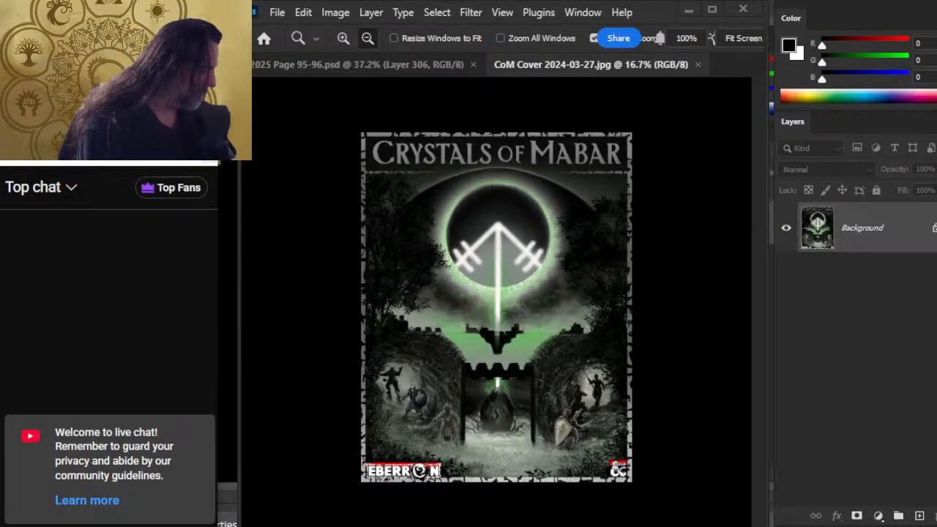
Step: Switch to the browser window with the live stream page and like the Eberron Art Stream ep 574 video
click(908, 526)
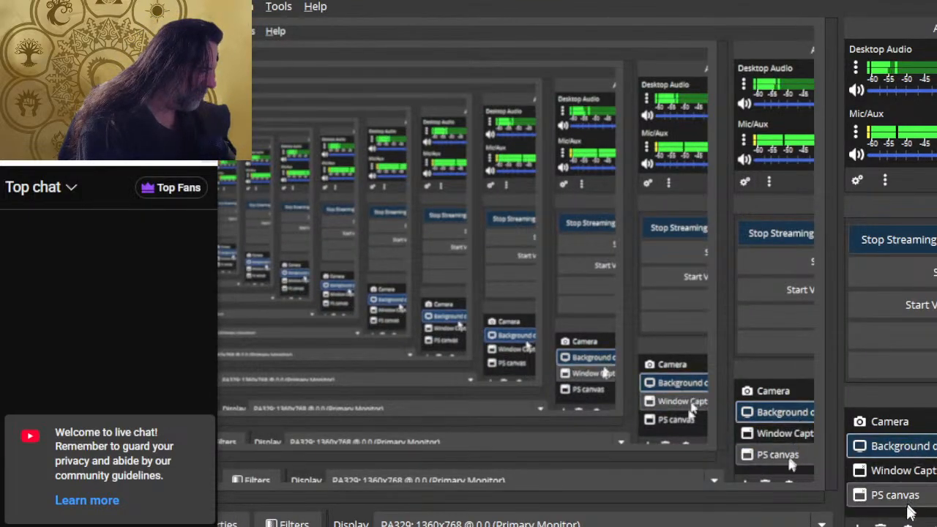
click(890, 526)
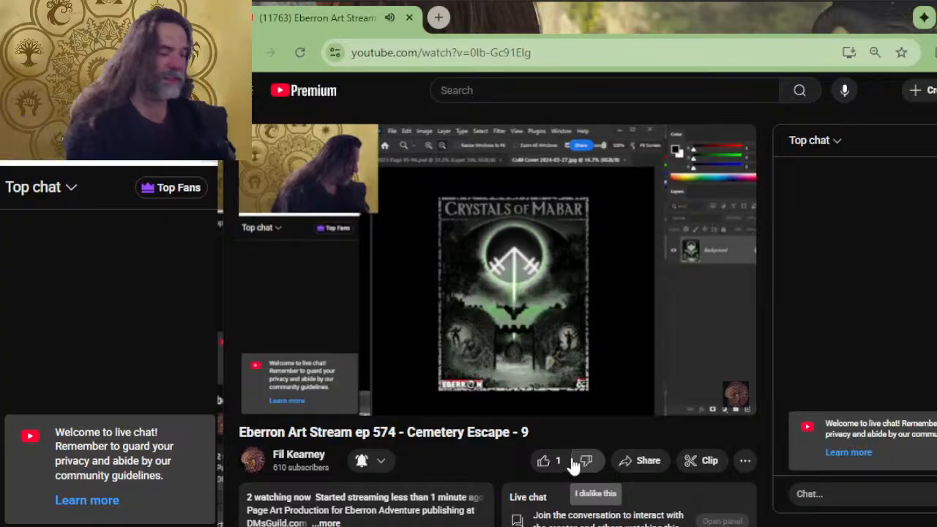
click(560, 461)
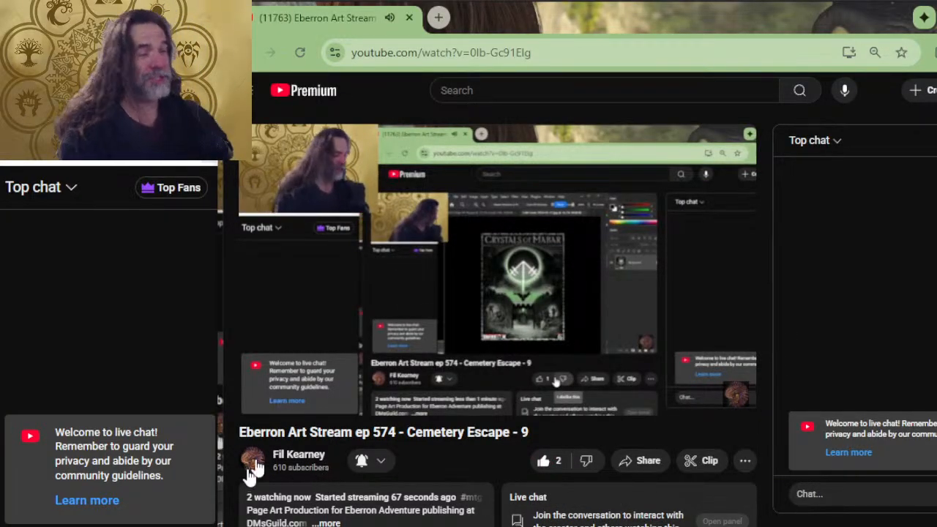
Step: Expand the stream's full description and look through its community, support and DMsGuild product links
scroll(395, 487, down, 4)
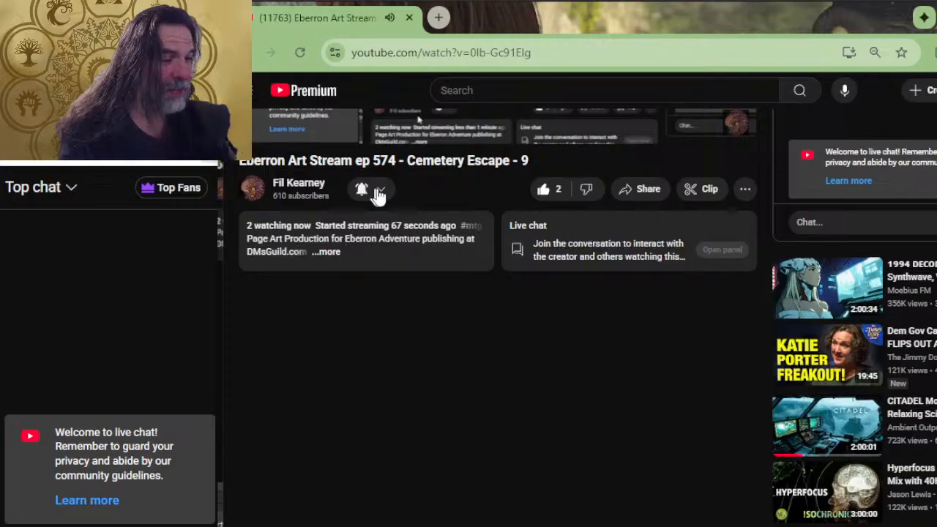
click(336, 253)
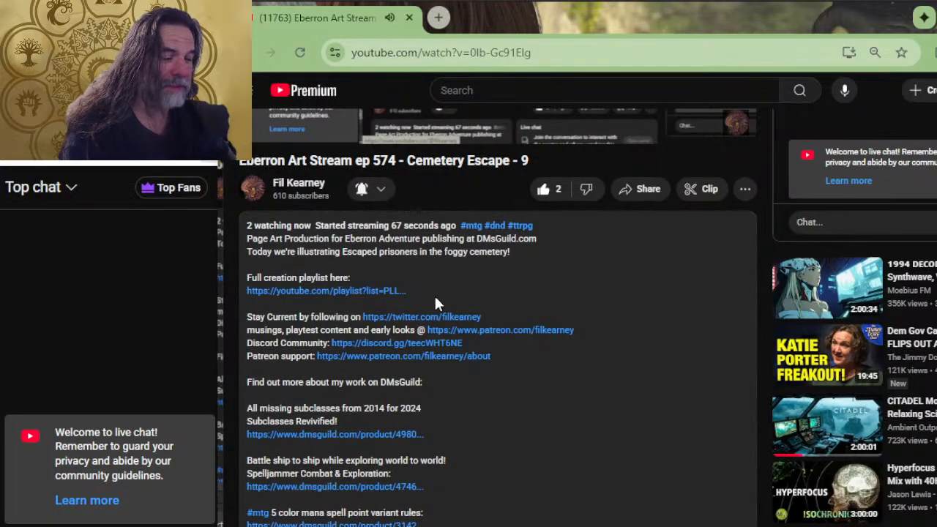
scroll(439, 296, down, 5)
scroll(442, 303, down, 2)
scroll(442, 303, up, 2)
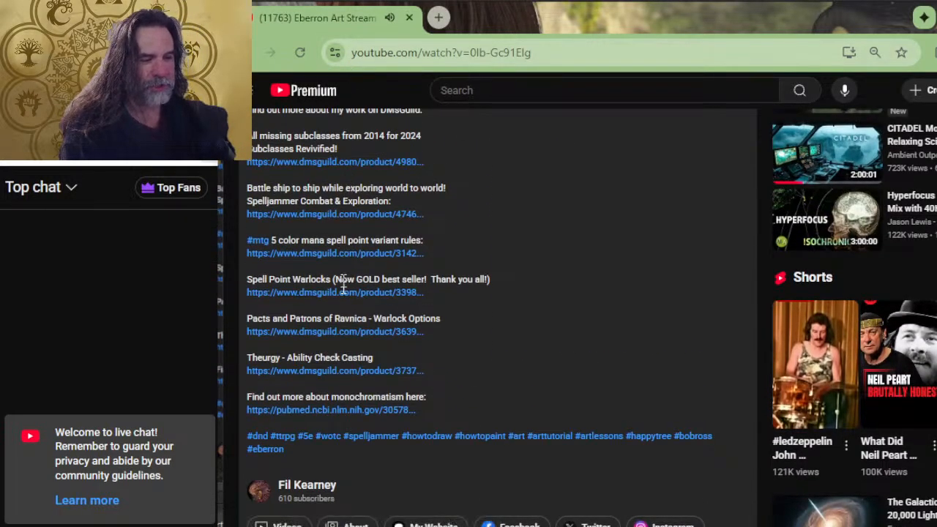
scroll(359, 490, up, 4)
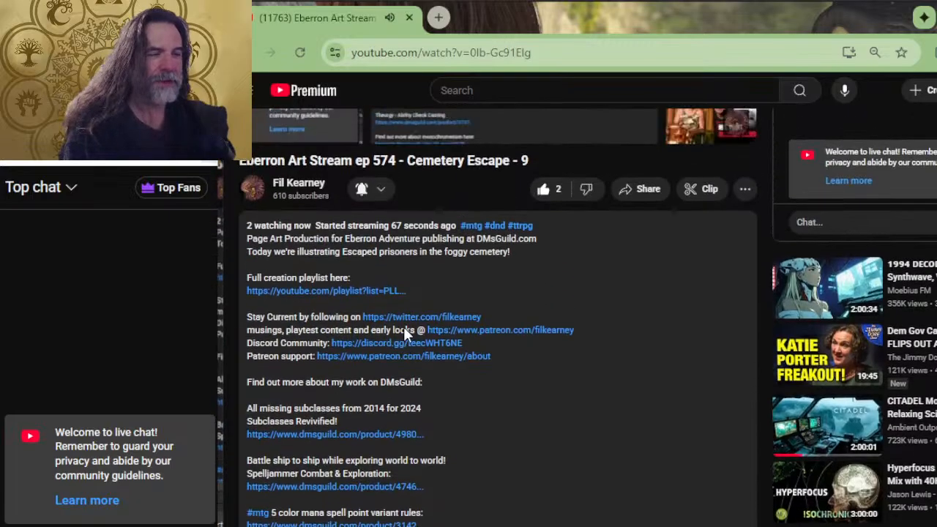
key(alt+Tab)
key(alt+Tab)
key(alt+Tab)
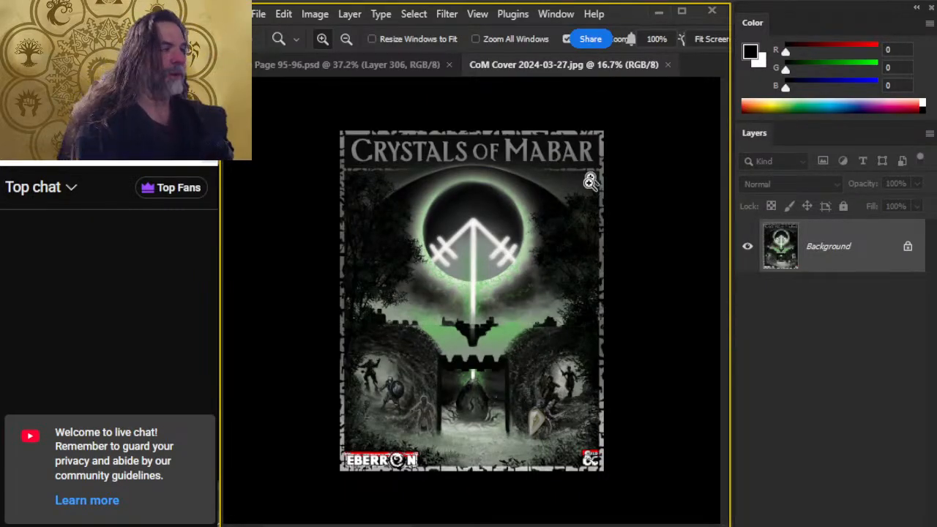
key(alt+Tab)
key(alt+Tab)
key(alt+Tab)
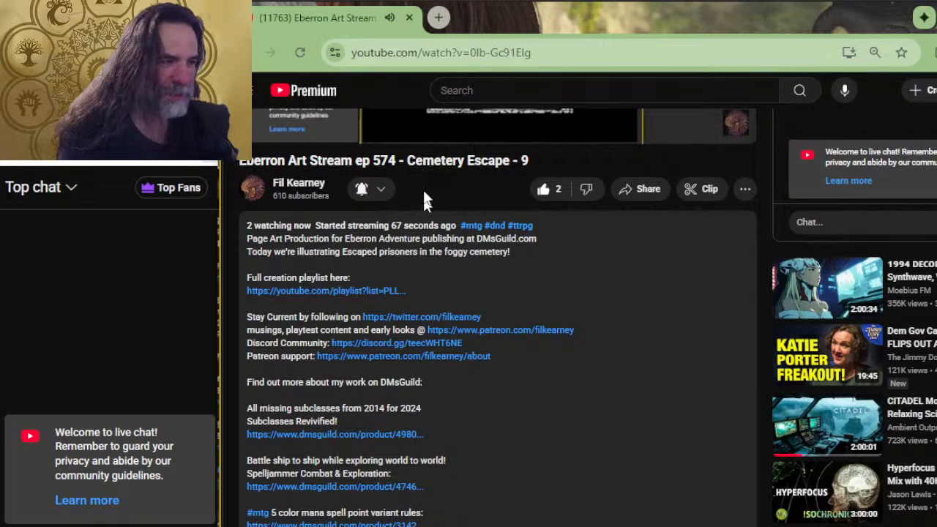
Step: Move the browser window down to uncover the upper part of the Photoshop window, and switch back to Photoshop
drag(554, 29, 547, 70)
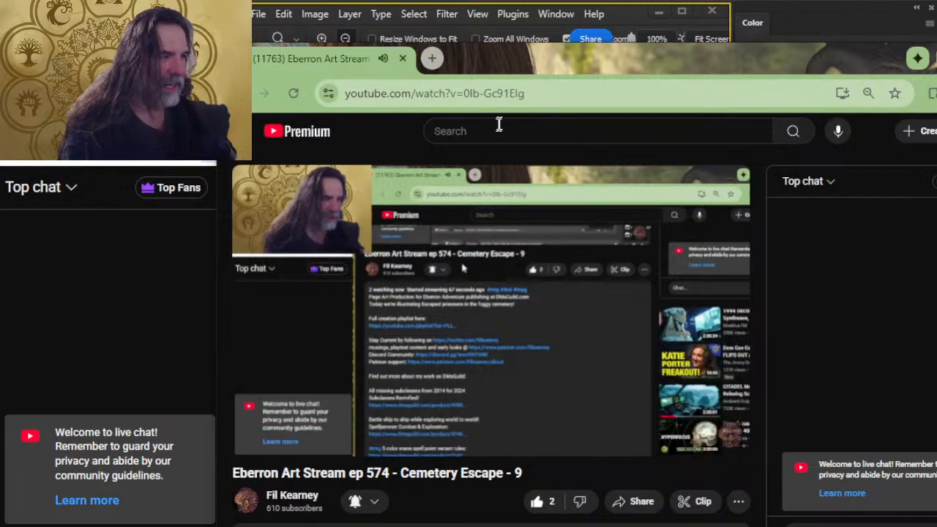
drag(501, 63, 498, 88)
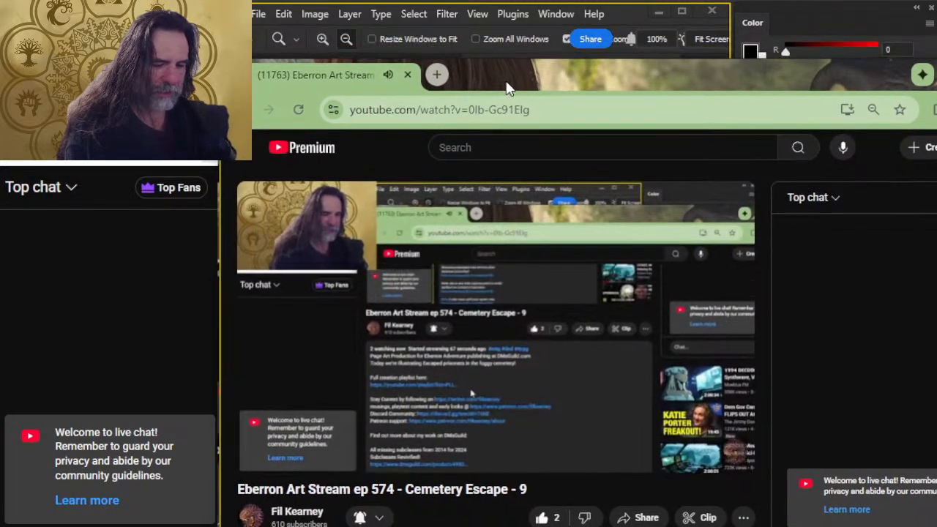
key(alt+Tab)
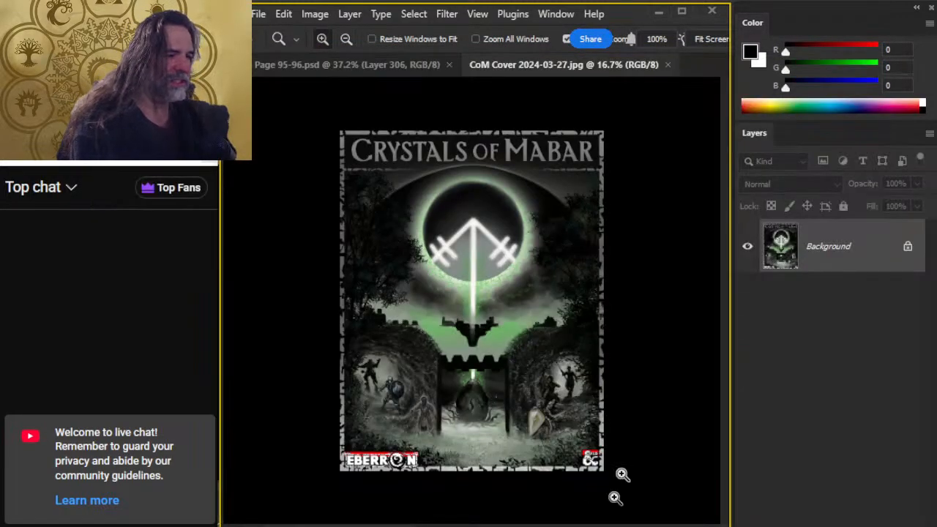
Step: Close the CoM Cover 2024-03-27.jpg document and show the Page 95-96.psd layout in full-screen mode
click(668, 64)
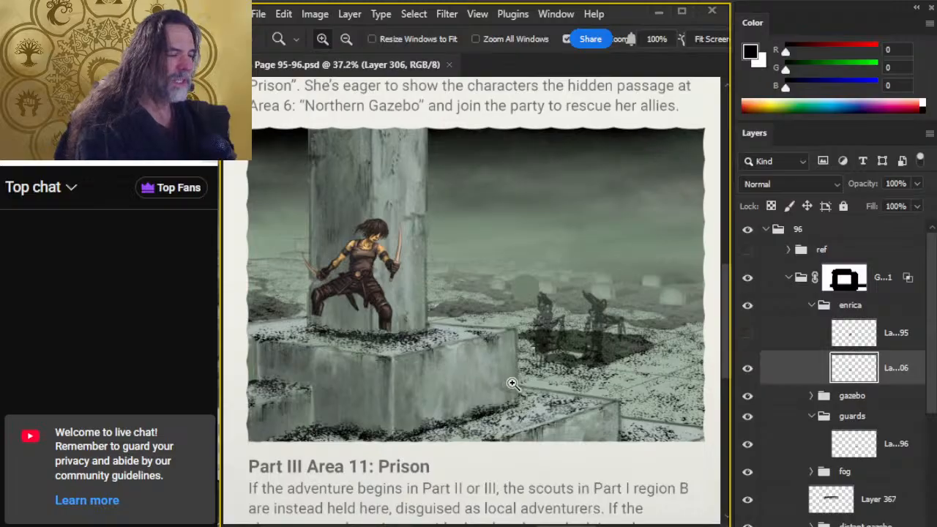
key(f)
key(f)
alt+click(590, 365)
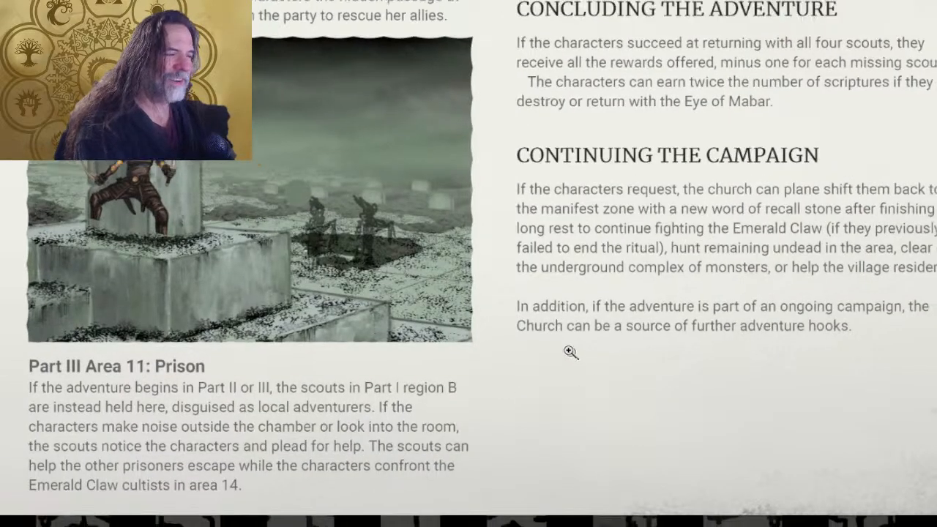
drag(443, 313, 526, 347)
key(f)
key(f)
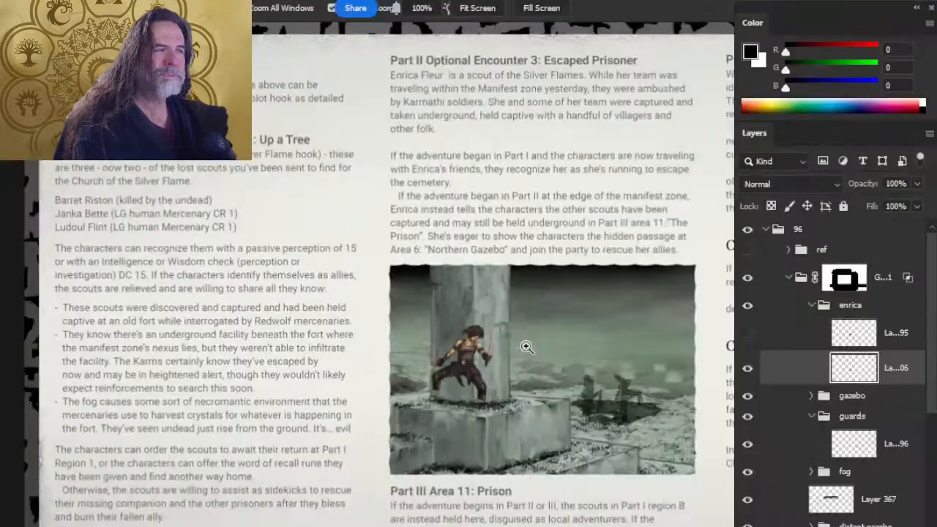
key(f)
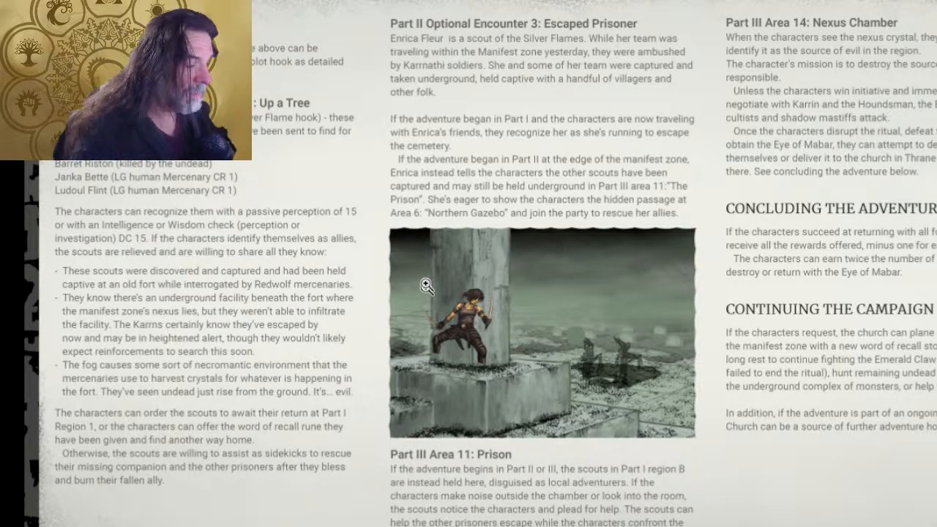
Step: Read the "Part II Optional Encounter 3: Escaped Prisoner" text and examine the cemetery illustration beneath it
click(407, 325)
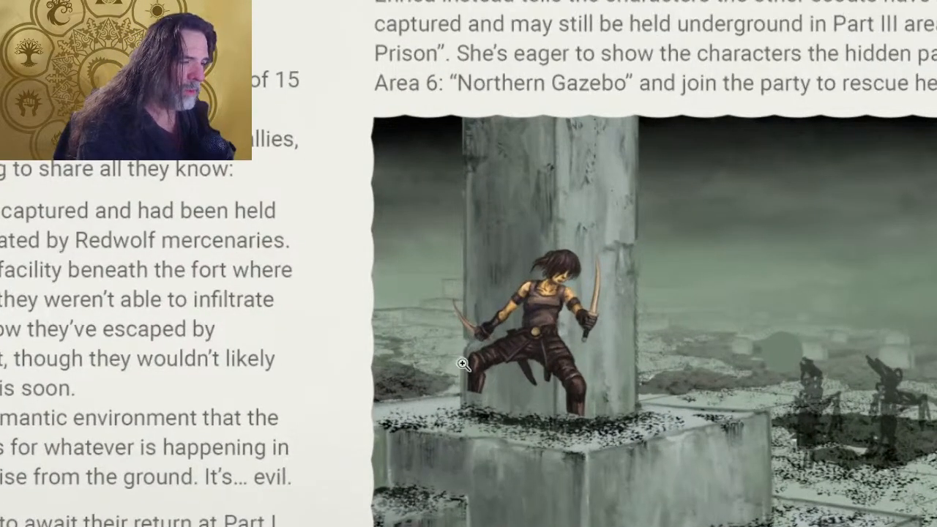
mouse_move(499, 351)
mouse_down()
mouse_move(427, 333)
mouse_move(487, 349)
mouse_move(461, 344)
mouse_up()
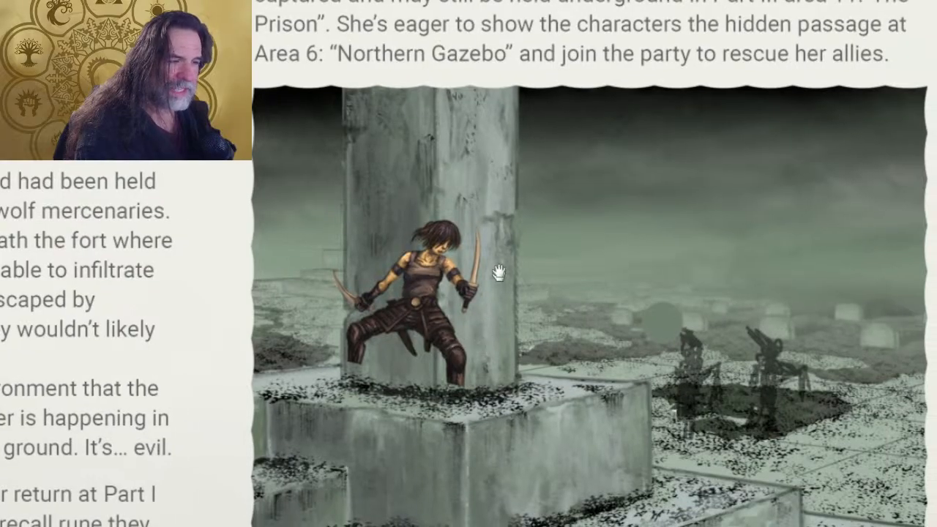
drag(498, 272, 502, 490)
drag(548, 236, 531, 405)
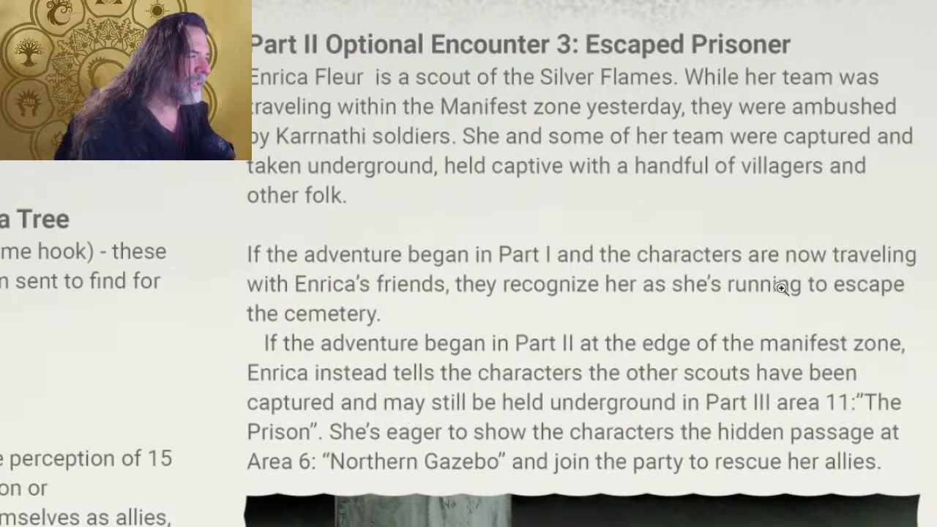
drag(433, 302, 464, 175)
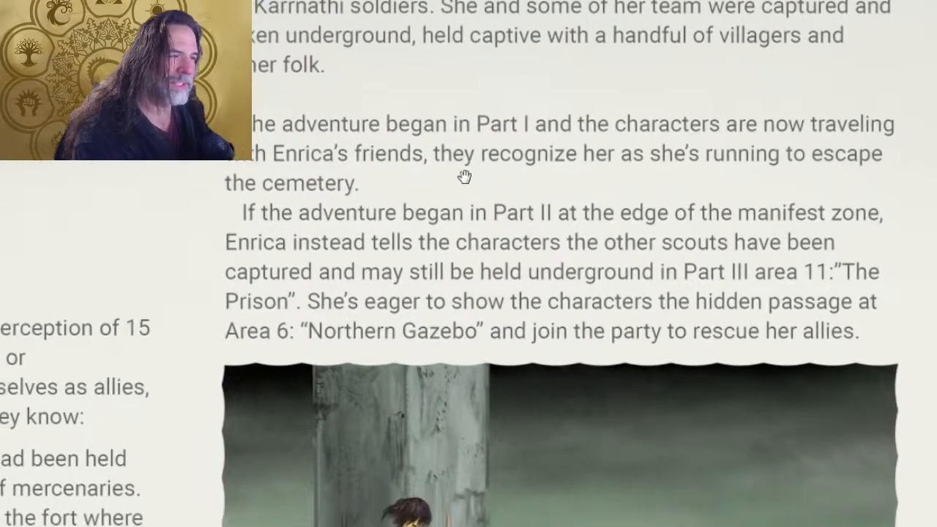
drag(556, 180, 556, 120)
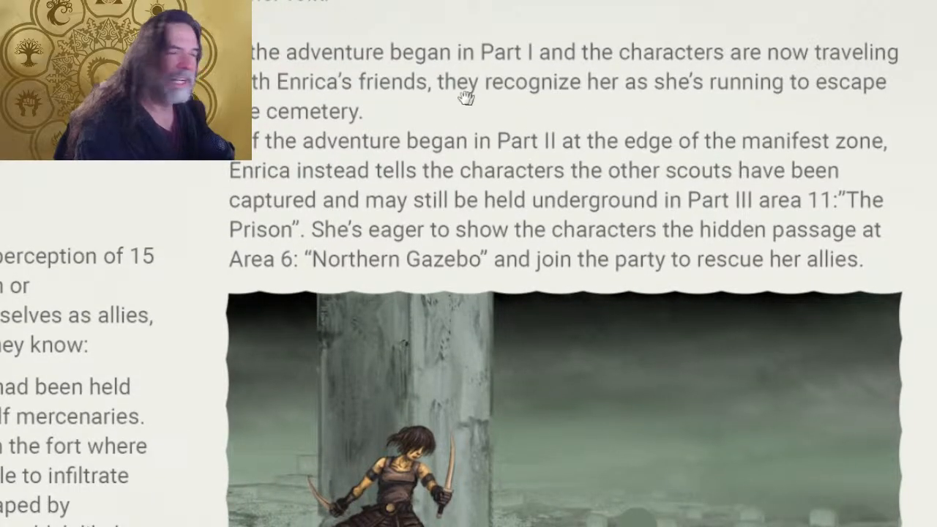
drag(459, 121, 407, 84)
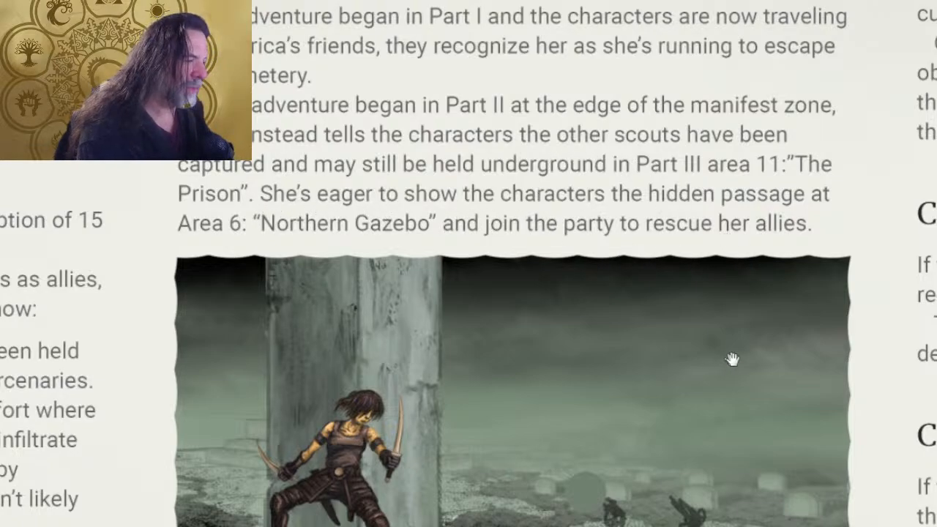
scroll(639, 495, down, 5)
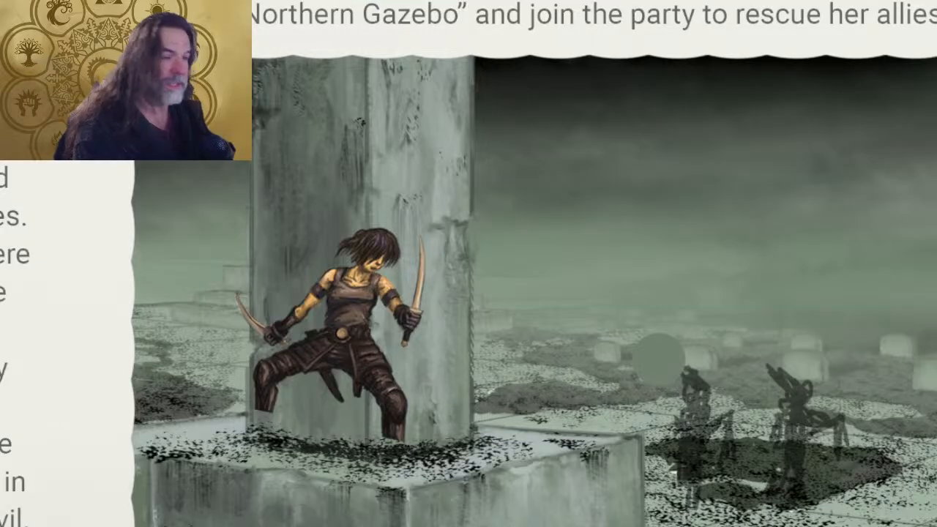
Step: Return to the windowed view with panels and examine the pillar figure's pose, toggling the hidden upper layer in the enrica group for comparison
key(Tab)
key(Tab)
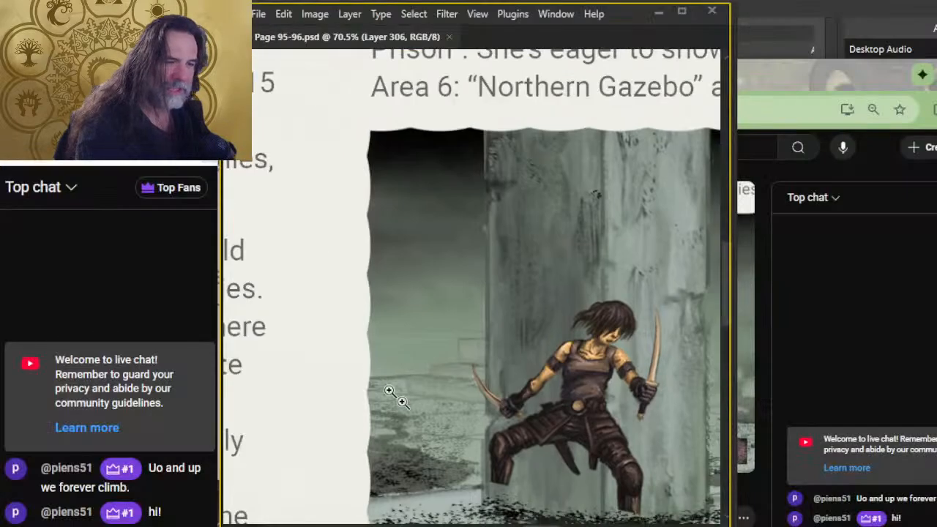
key(Tab)
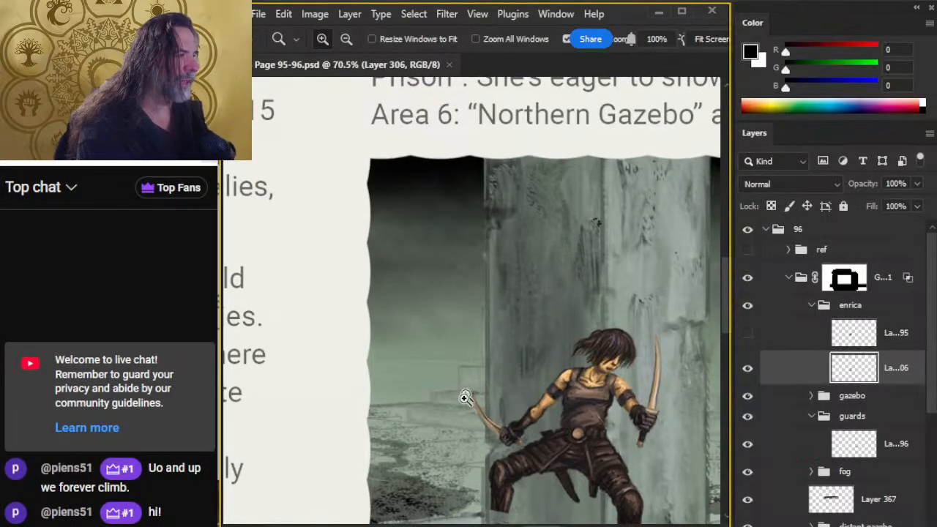
drag(516, 432, 460, 341)
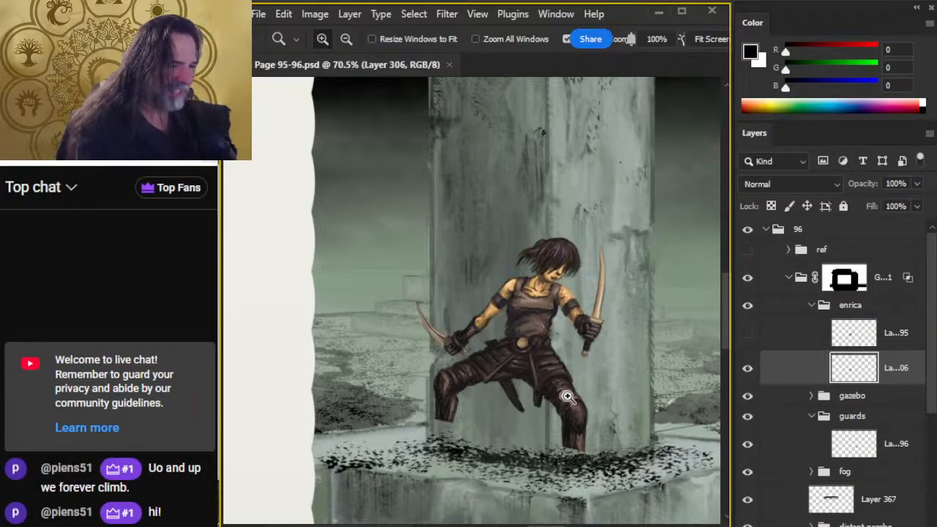
drag(622, 413, 591, 401)
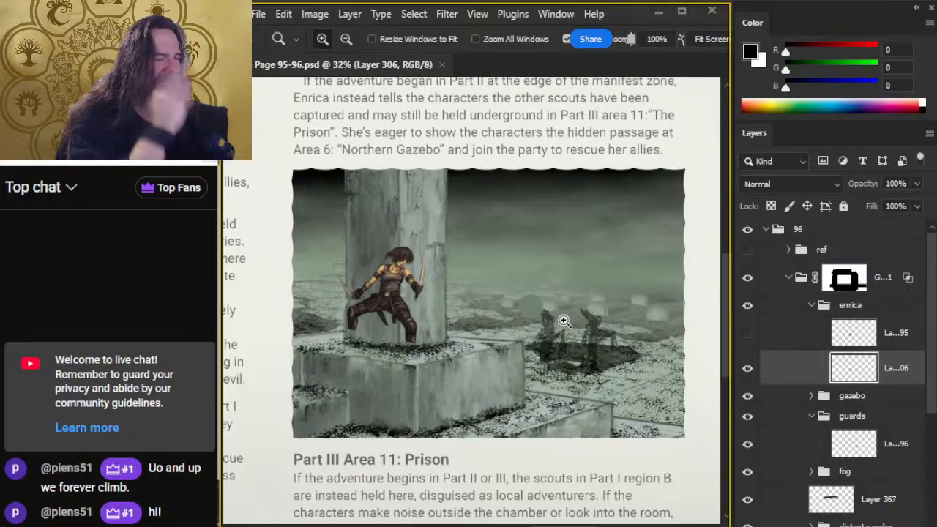
click(428, 429)
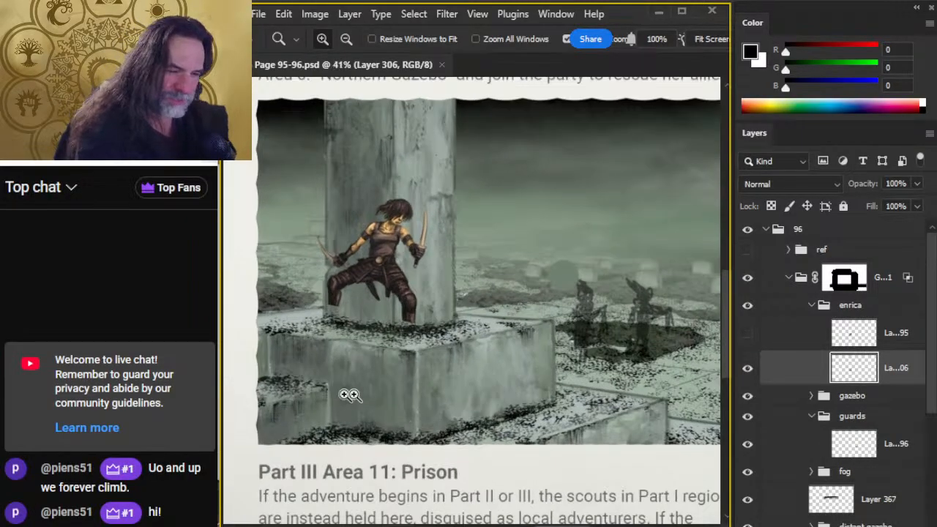
drag(617, 419, 561, 405)
drag(442, 373, 498, 359)
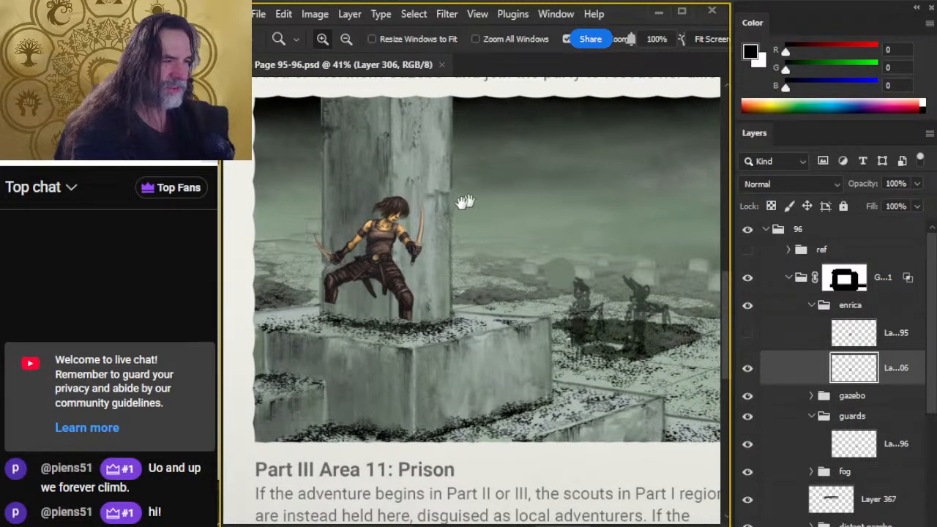
click(745, 337)
click(745, 337)
Step: Switch to the browser, search Google Images for "skulking thief" in a new tab, and browse the results for pose references
key(alt+Tab)
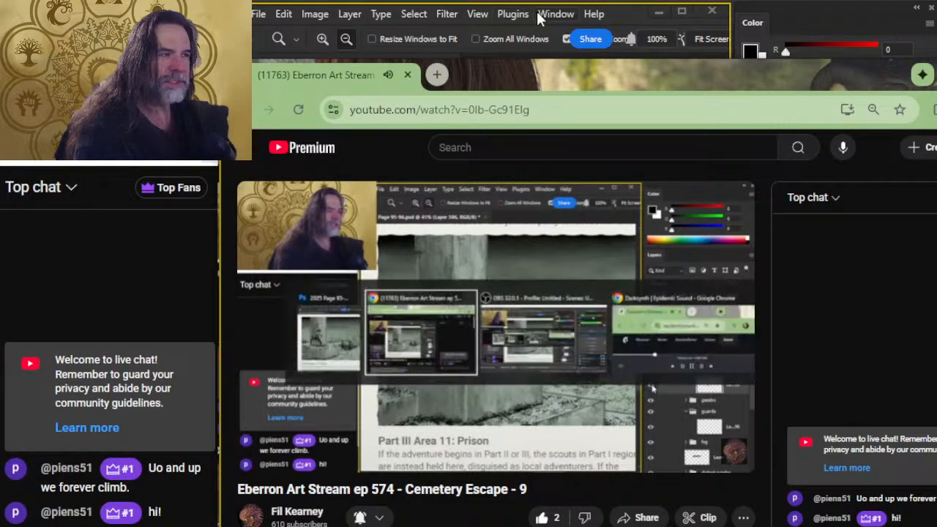
click(438, 74)
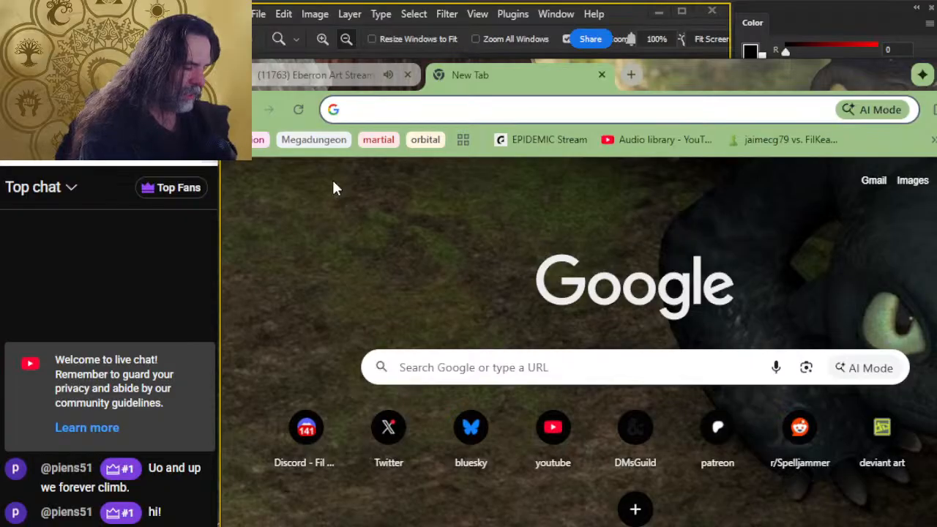
text(skulking the)
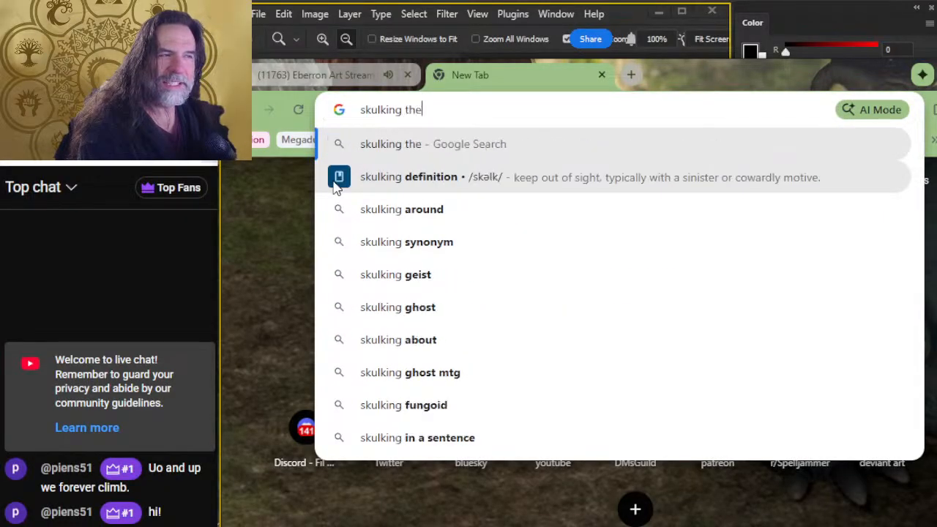
key(BackSpace)
text(ief)
key(Return)
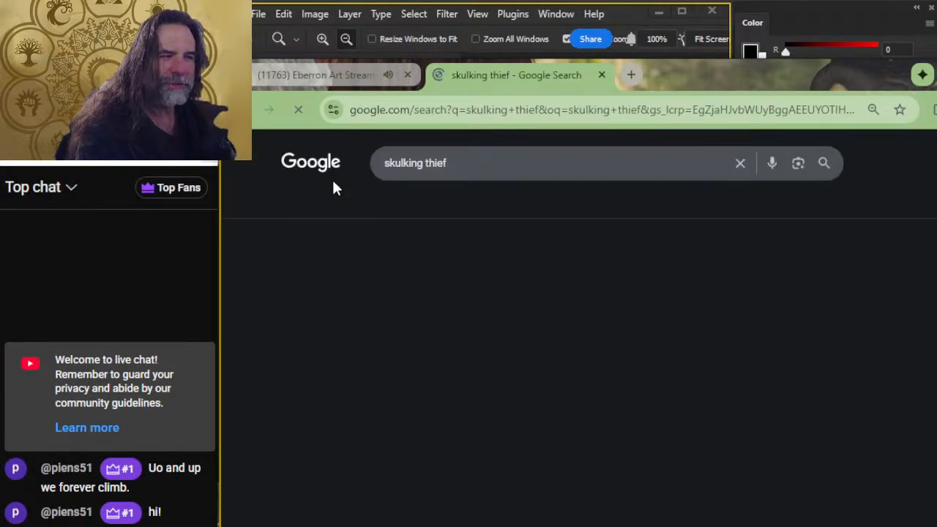
click(376, 206)
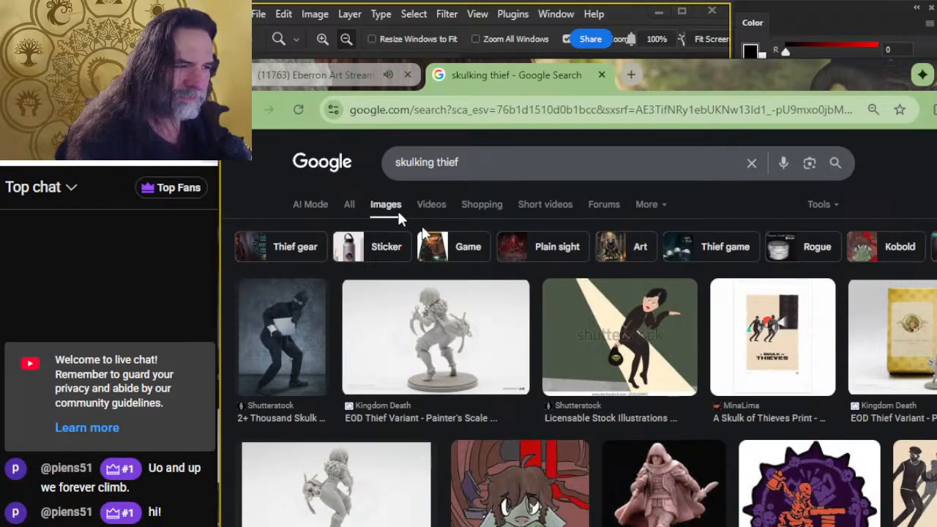
scroll(658, 308, down, 4)
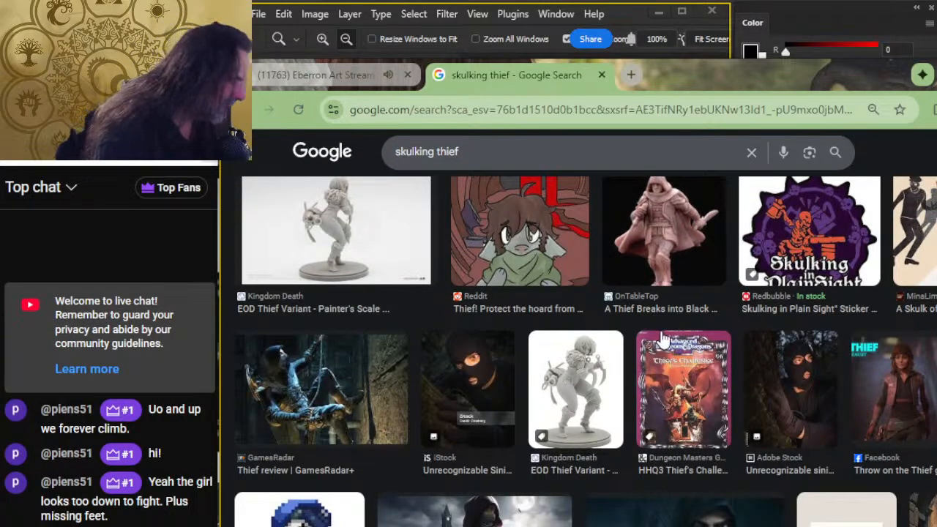
Step: Look through the "skulking thief" image results for a figure pose that suits the illustration
scroll(663, 338, up, 1)
scroll(666, 339, down, 3)
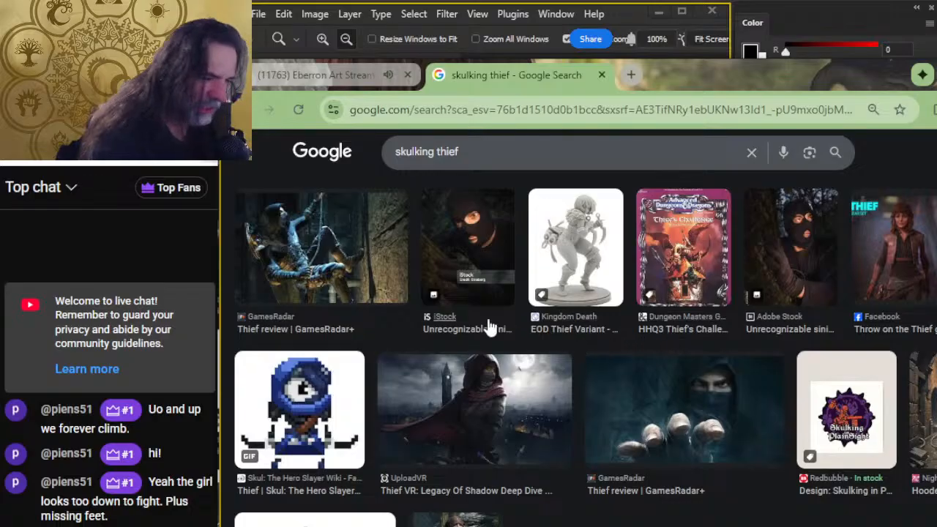
scroll(590, 272, down, 2)
scroll(607, 293, up, 6)
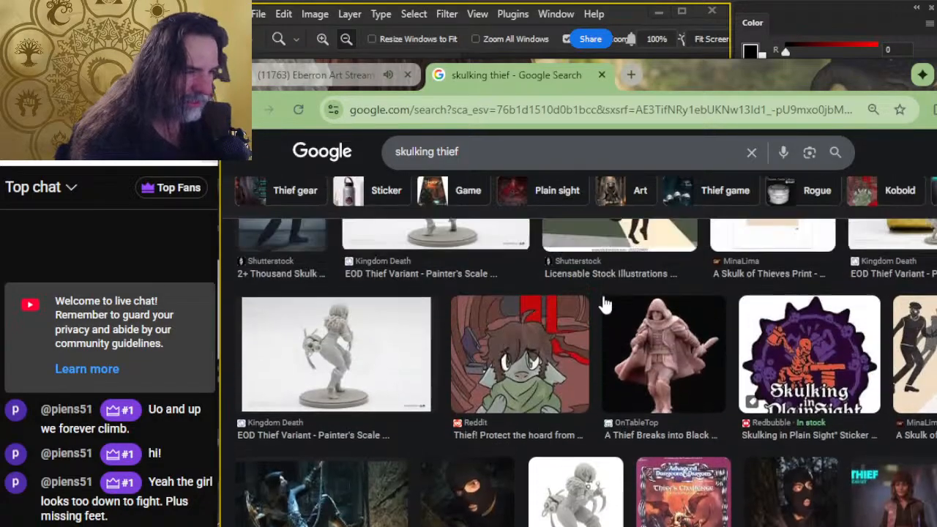
Step: Search Google Images for "sneaking rogue rpg" instead of the previous query
scroll(445, 215, up, 2)
drag(435, 162, 320, 165)
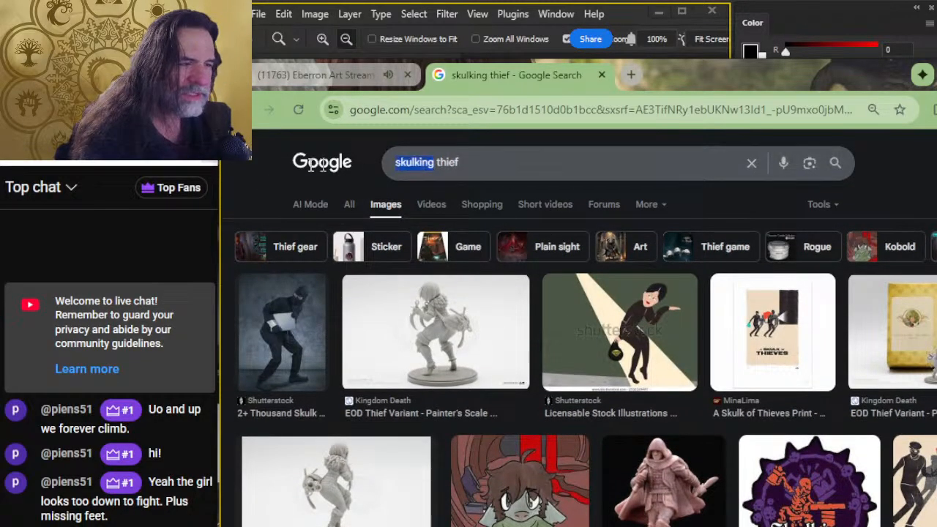
text(sneaking)
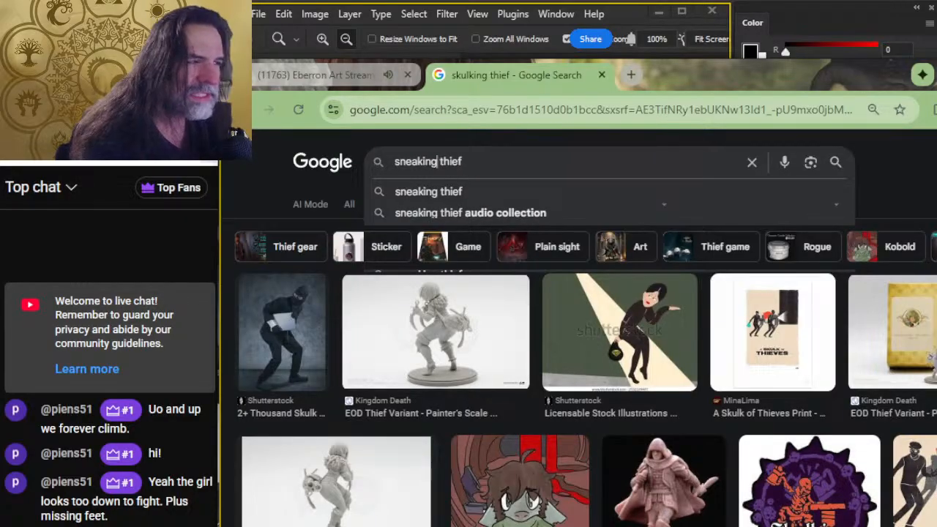
text( rogue )
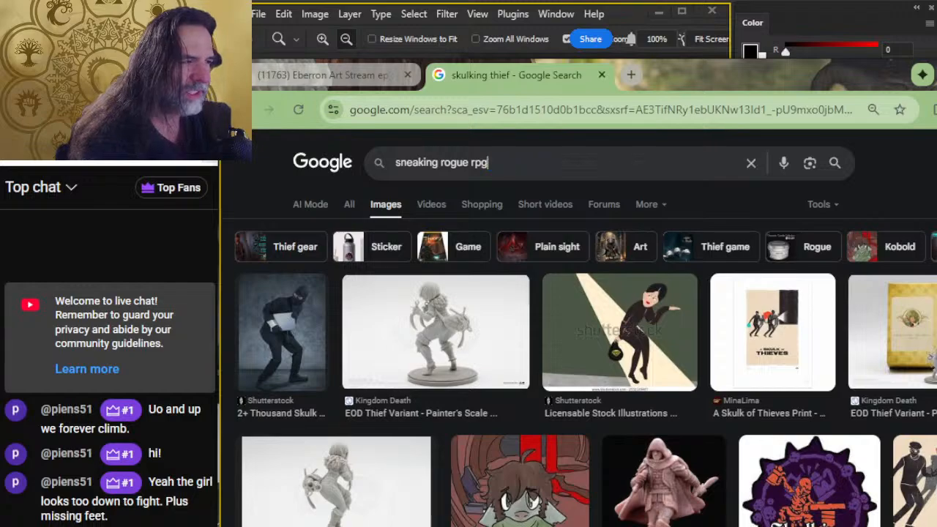
text(rpg)
key(Return)
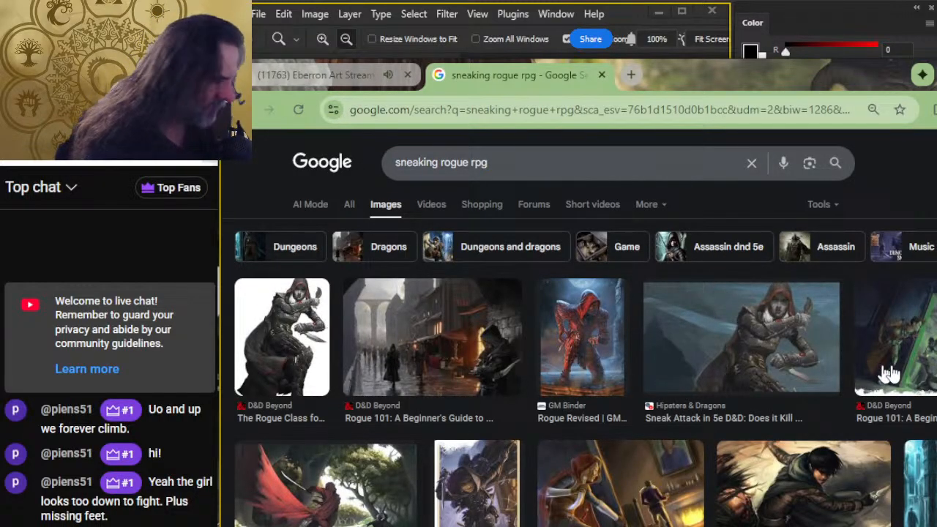
Step: Look over the first rows of rogue images and preview the "DnD Dark: Brigand Rogue" picture from Stands in the Fire
scroll(495, 336, down, 2)
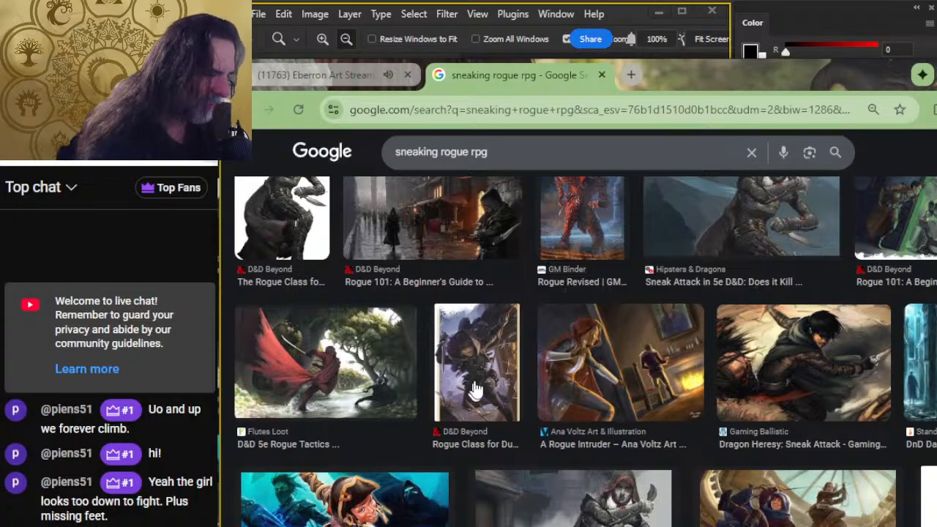
scroll(517, 344, down, 2)
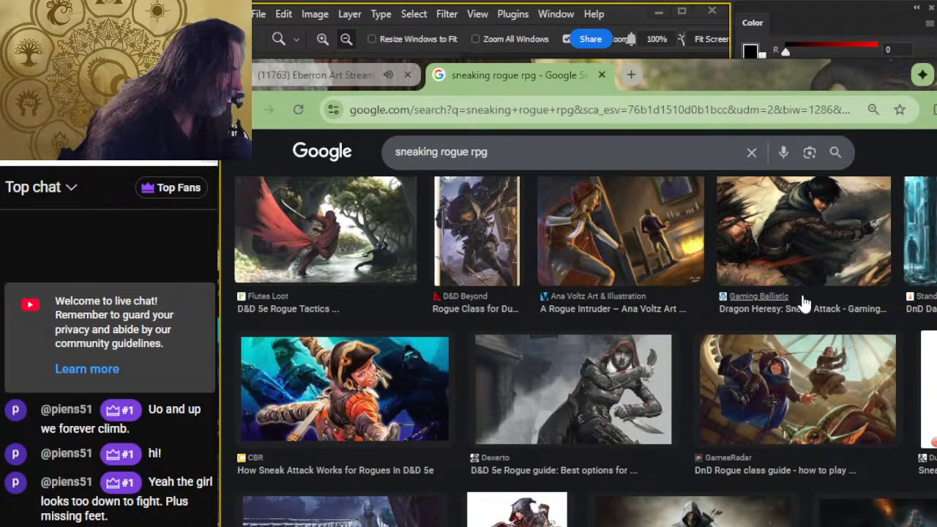
scroll(802, 303, up, 2)
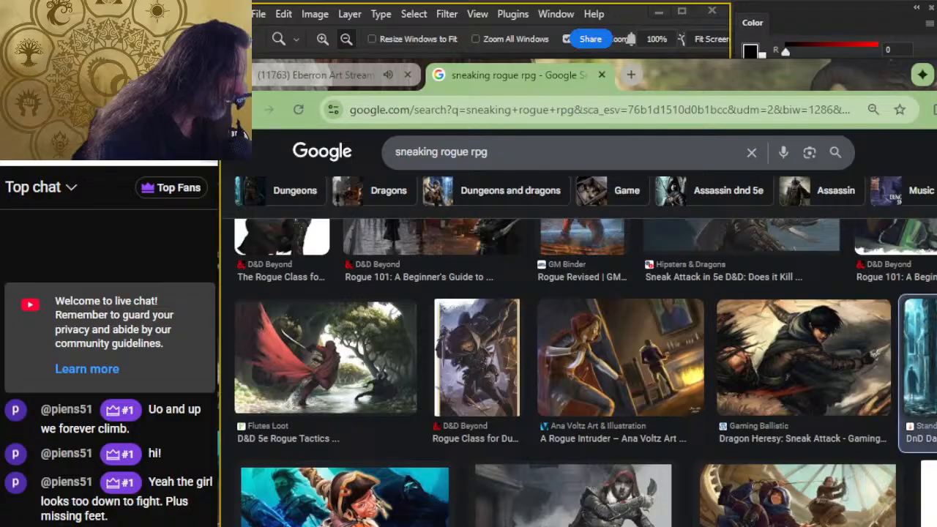
click(928, 382)
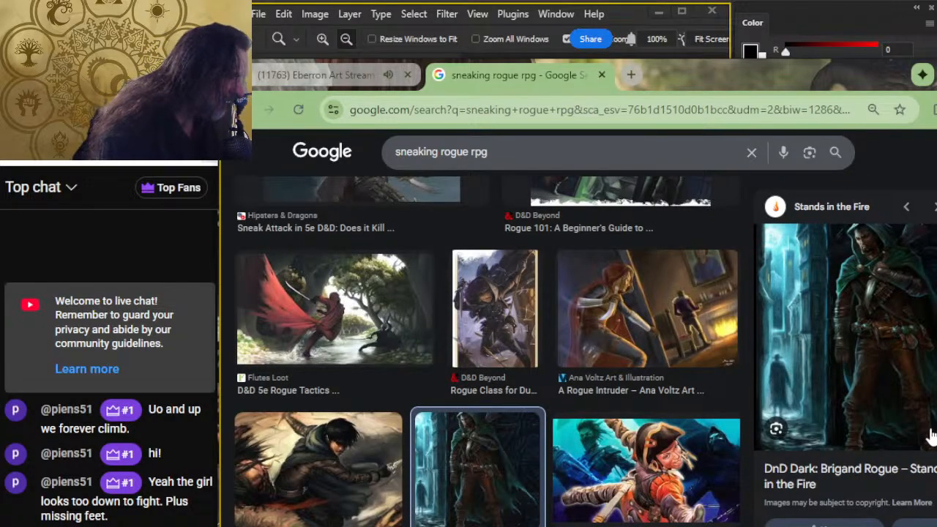
Step: Examine the remaining "sneaking rogue rpg" image results for a usable sneaking or hiding pose
scroll(652, 366, down, 6)
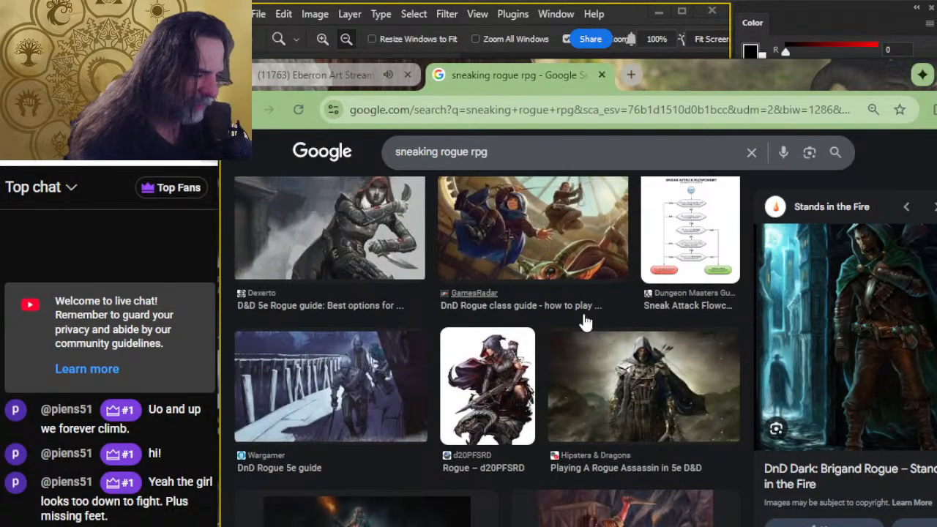
scroll(584, 322, down, 4)
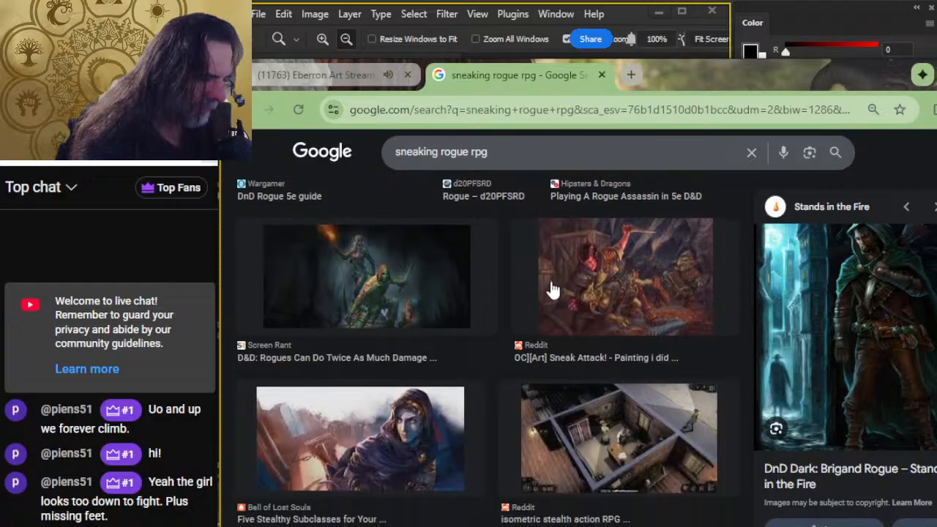
scroll(553, 289, down, 5)
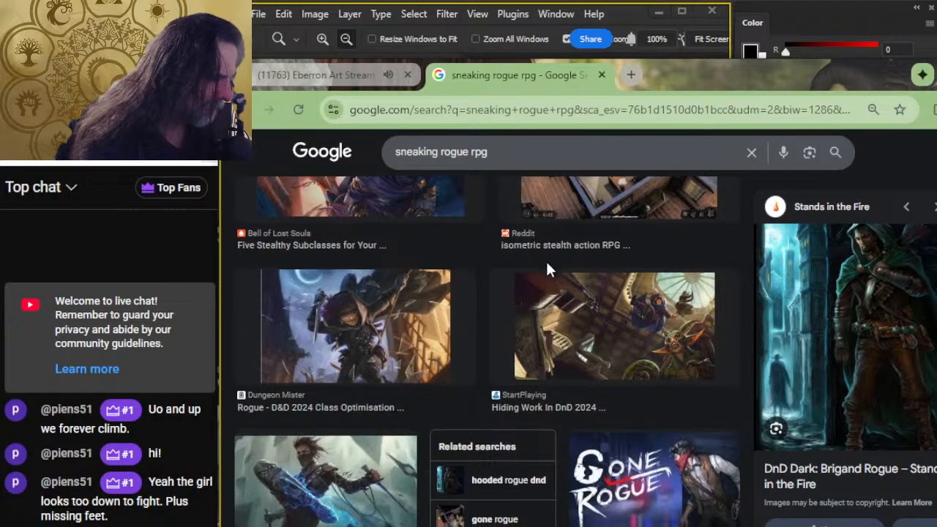
scroll(549, 270, down, 2)
scroll(529, 265, down, 2)
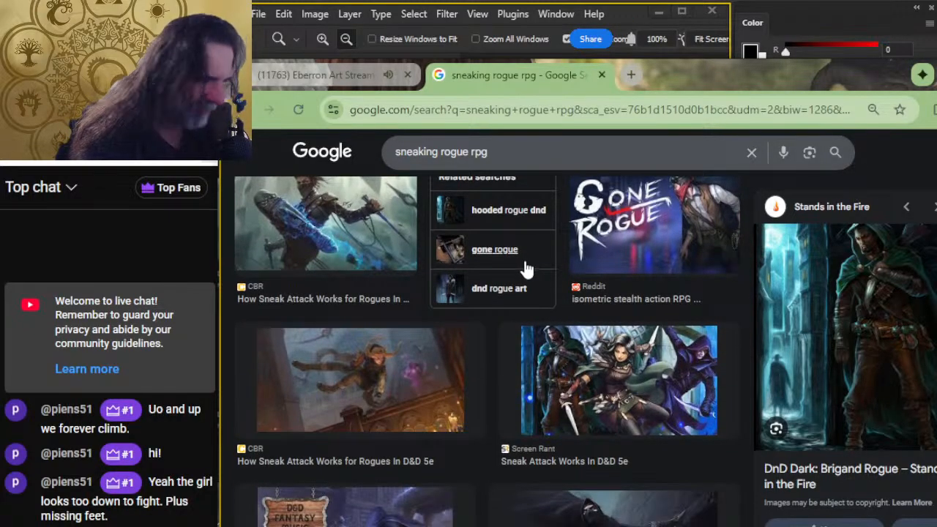
scroll(525, 269, down, 5)
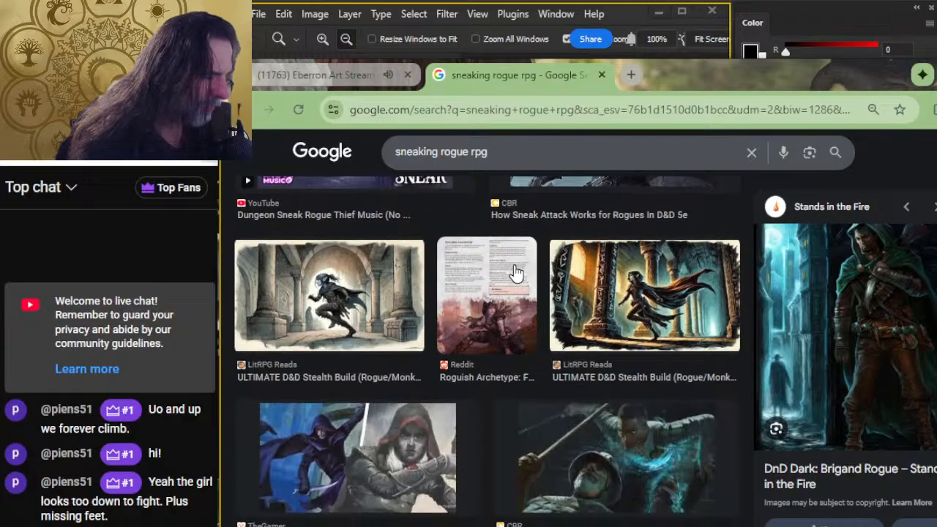
scroll(517, 271, down, 2)
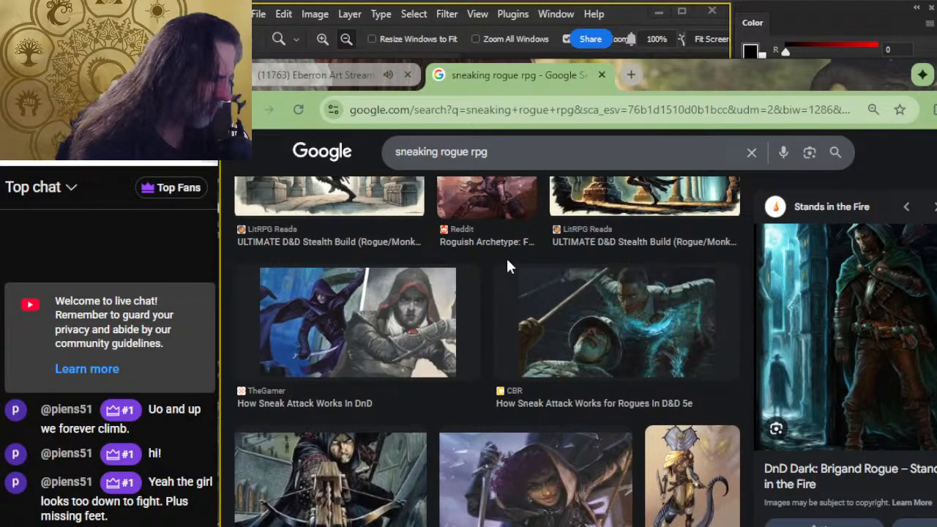
scroll(506, 268, down, 4)
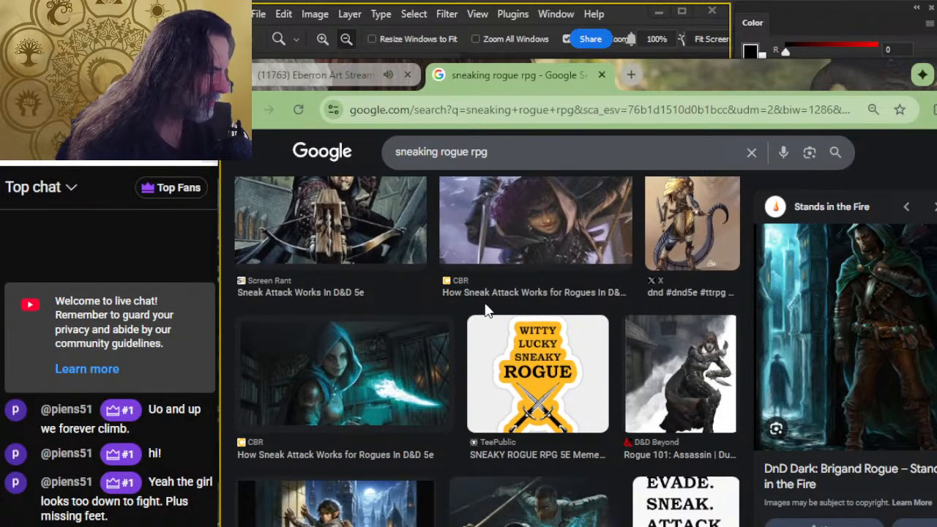
scroll(485, 310, down, 2)
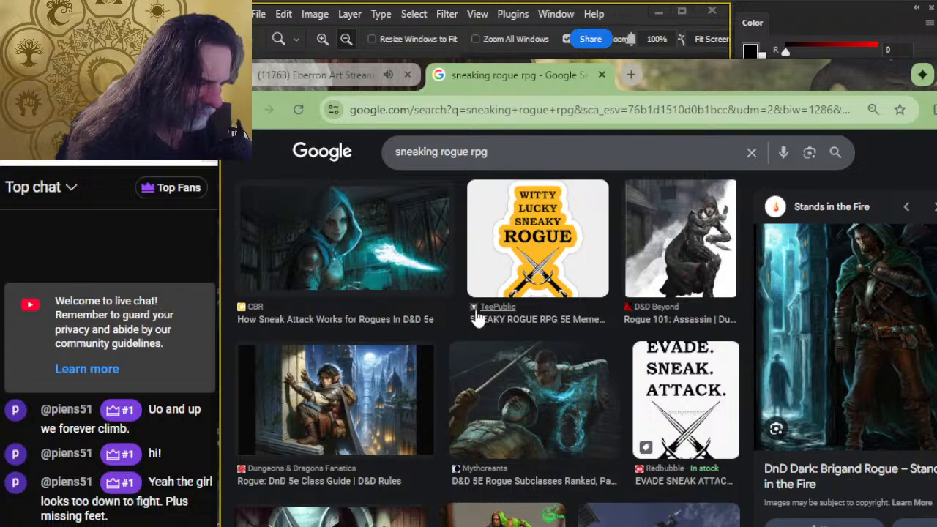
scroll(476, 316, down, 4)
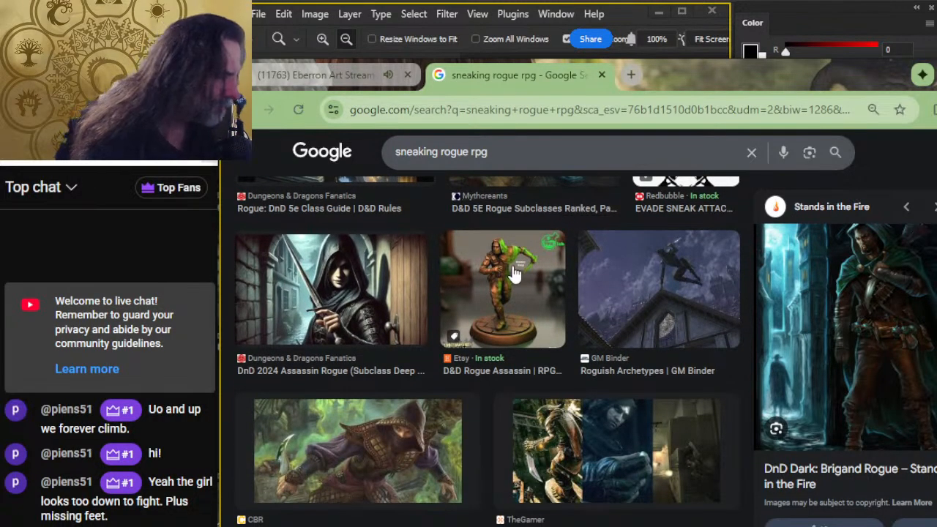
scroll(515, 274, down, 2)
scroll(505, 248, down, 4)
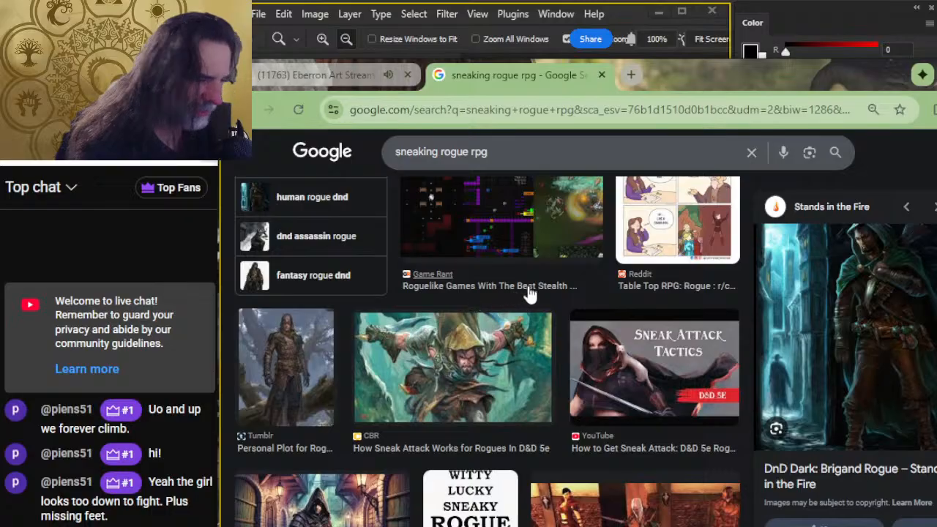
scroll(486, 359, down, 10)
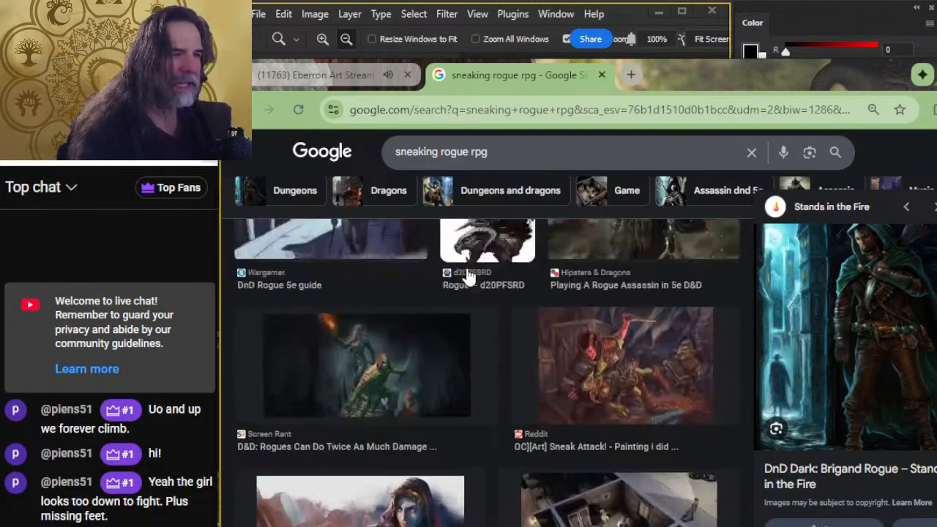
Step: Replace the image search query with "rpg rogue hiding behind a wall" and run it
scroll(468, 274, up, 1)
click(533, 146)
text(r)
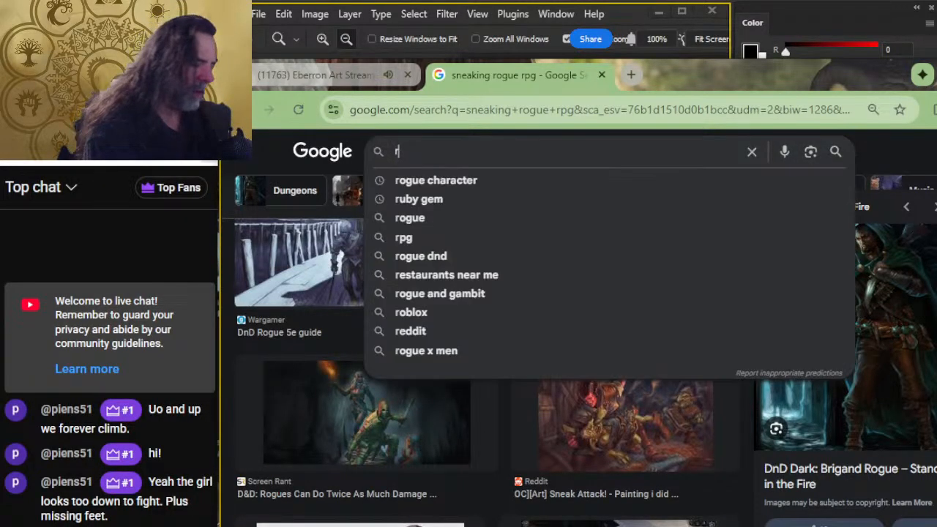
text(pg rogue hiding behind)
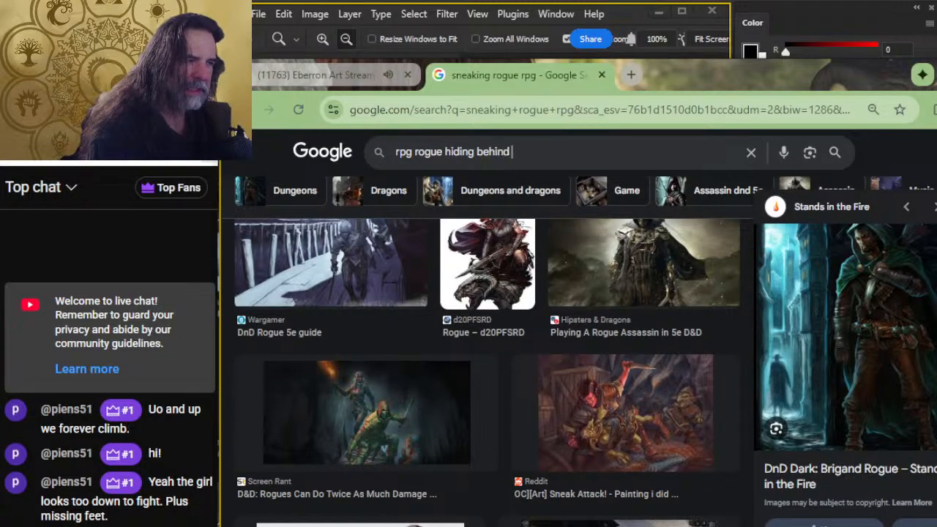
text( a wall)
key(Return)
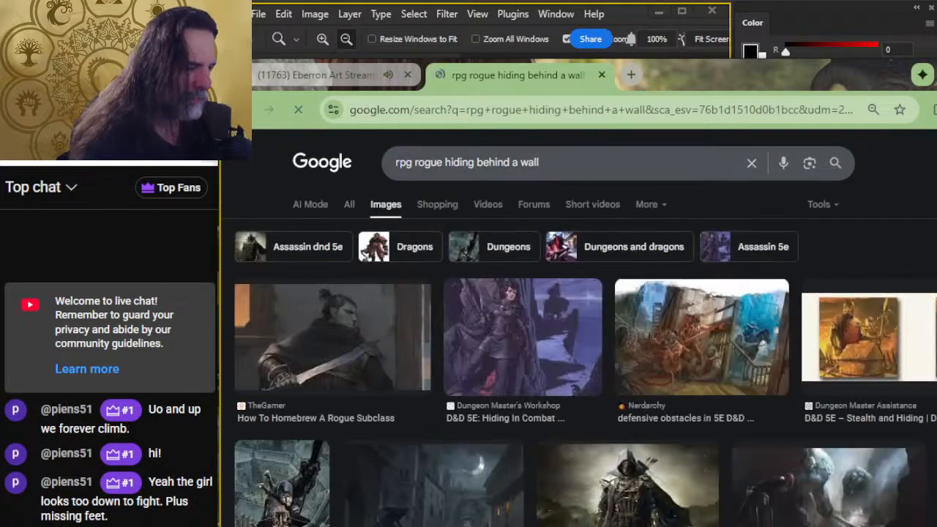
Step: Preview the Dungeon Master's Workshop "Hiding In Combat" image and examine its related images for similar poses
scroll(666, 366, down, 2)
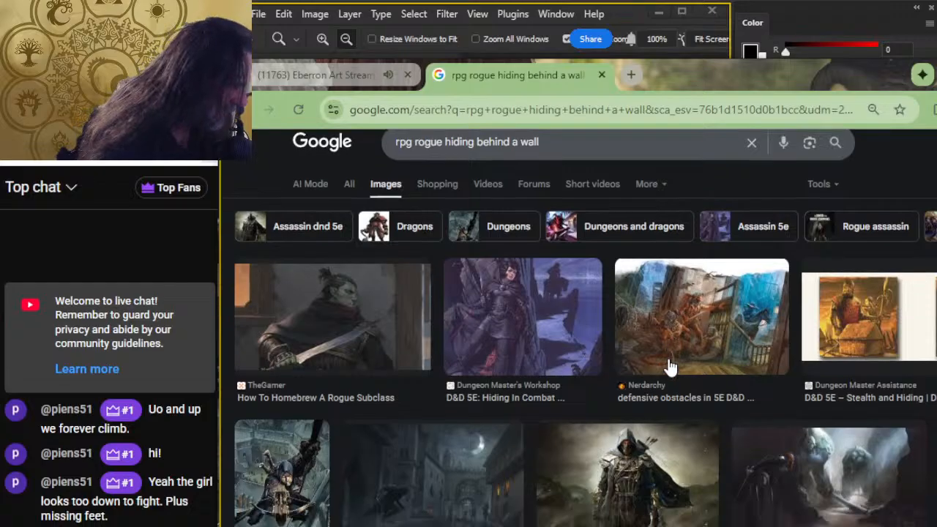
scroll(601, 354, up, 2)
click(523, 335)
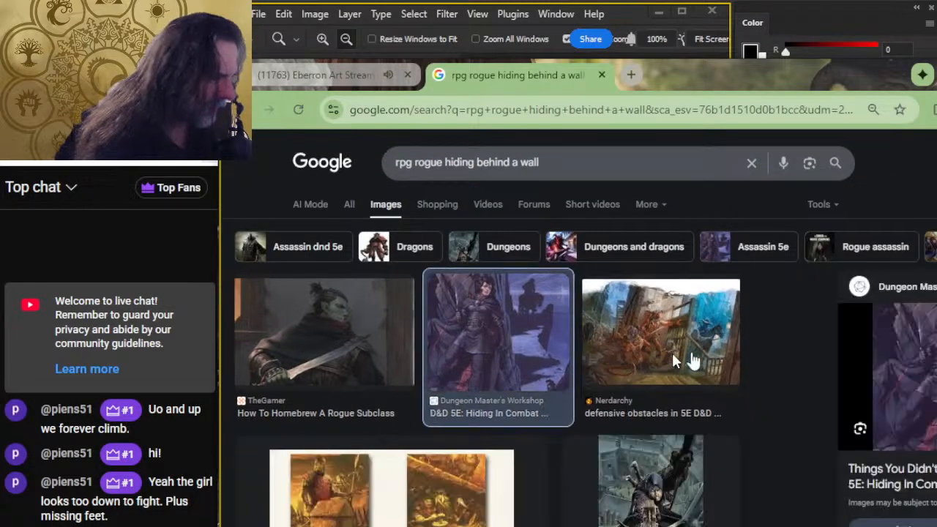
scroll(598, 324, down, 4)
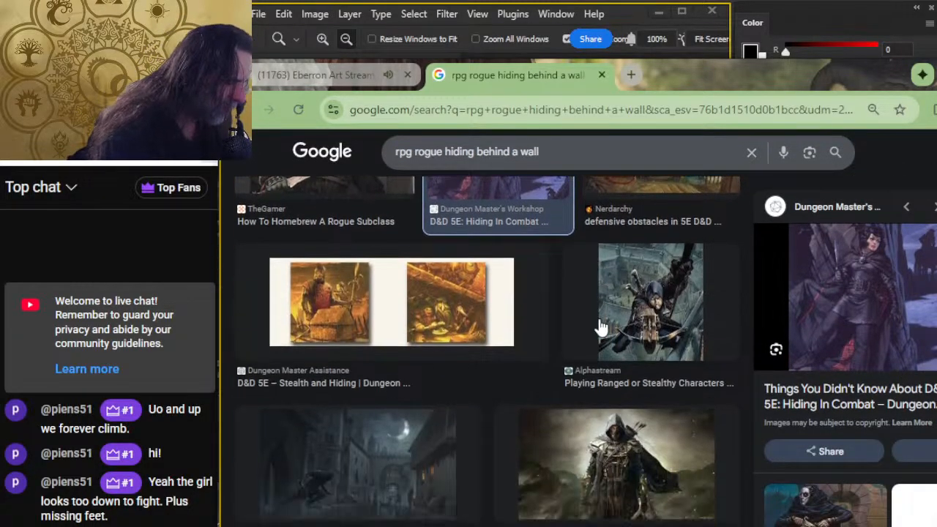
scroll(843, 286, down, 3)
scroll(842, 285, down, 2)
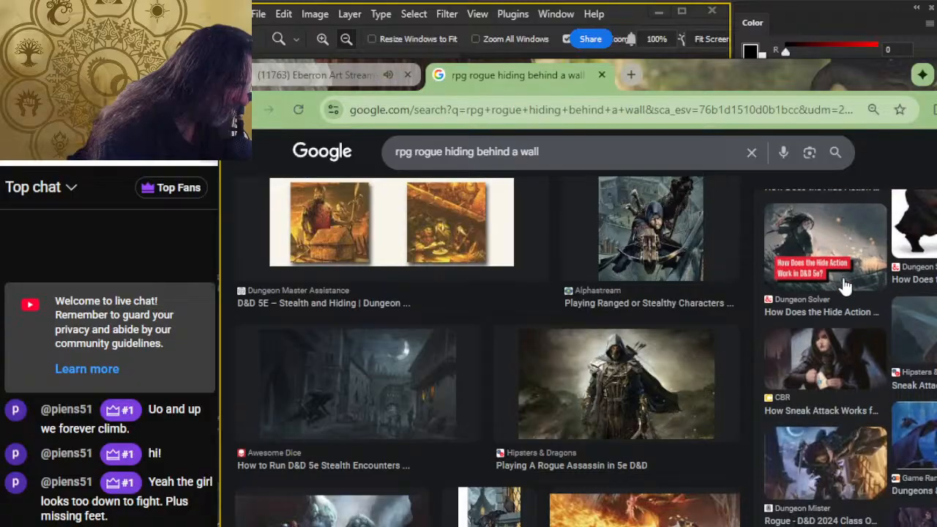
scroll(842, 300, down, 4)
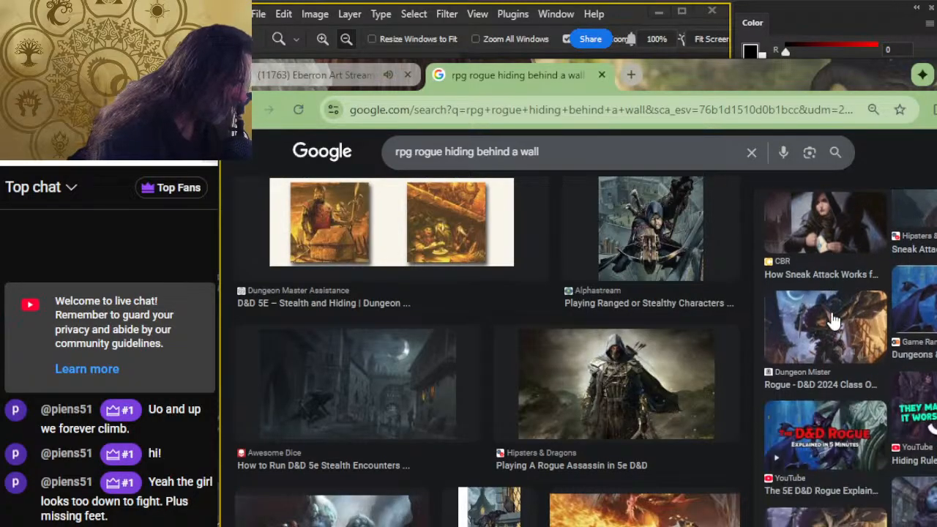
scroll(827, 337, down, 2)
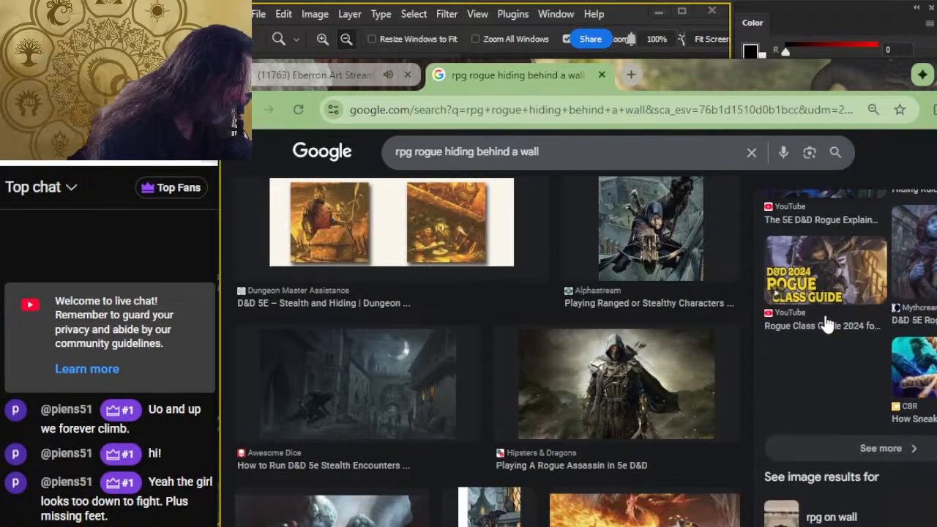
Step: Look over further "rpg rogue hiding behind a wall" image results for a usable pose and preview GM Binder's "Hexer - Rogue" picture
scroll(439, 345, down, 3)
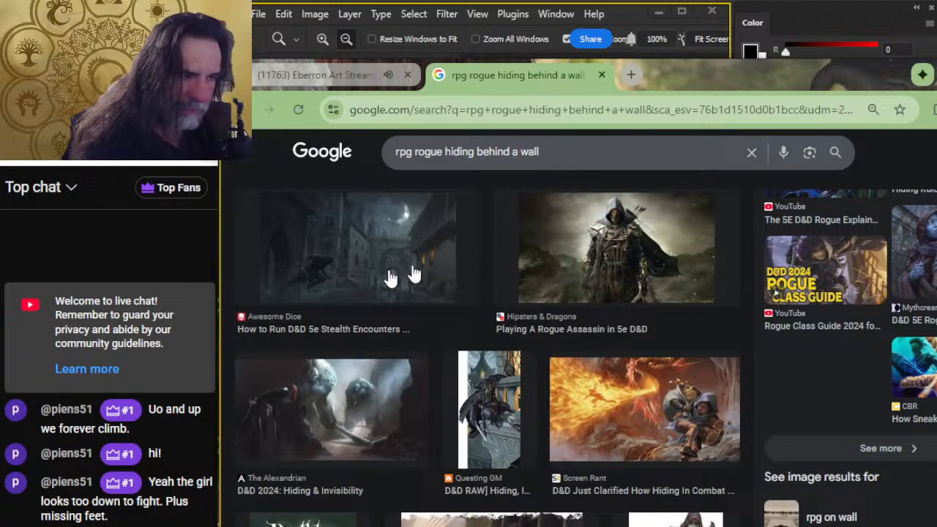
scroll(489, 288, down, 1)
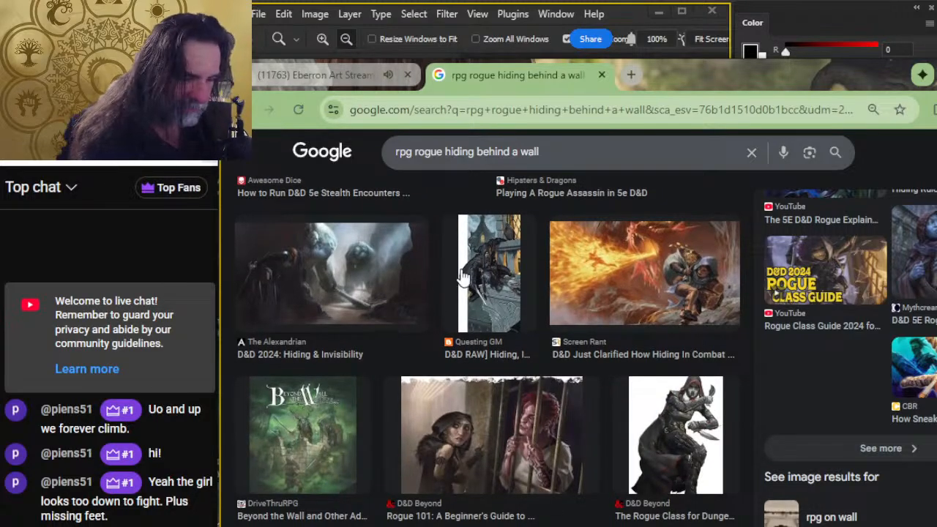
scroll(463, 277, down, 2)
scroll(549, 274, down, 2)
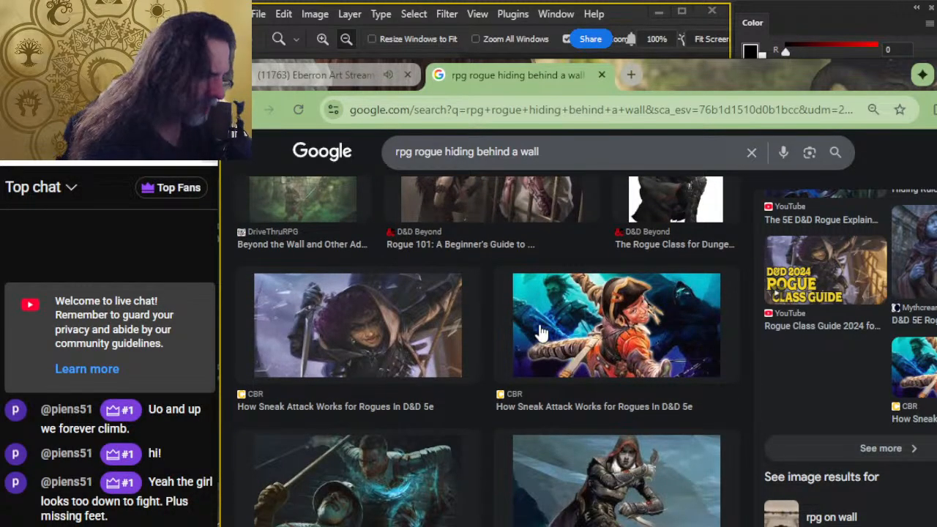
scroll(531, 334, down, 2)
scroll(512, 331, down, 2)
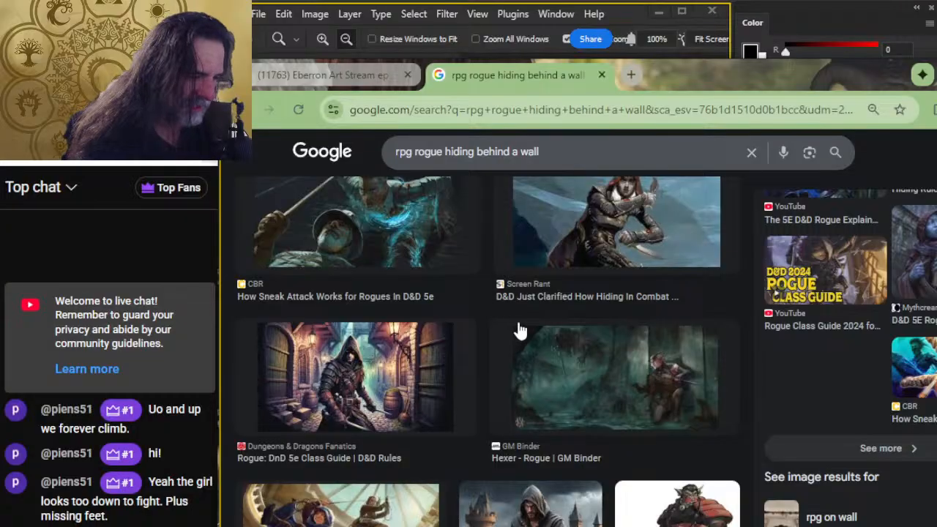
scroll(547, 329, down, 2)
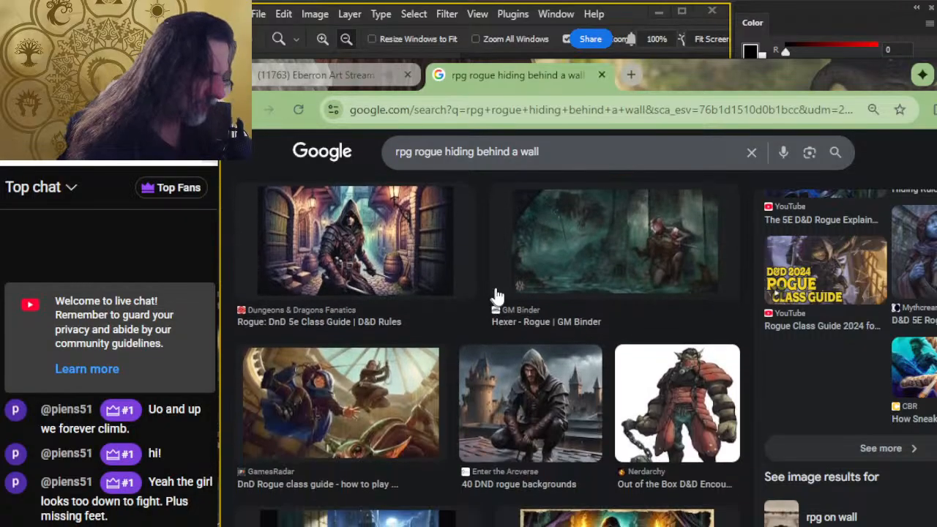
click(655, 262)
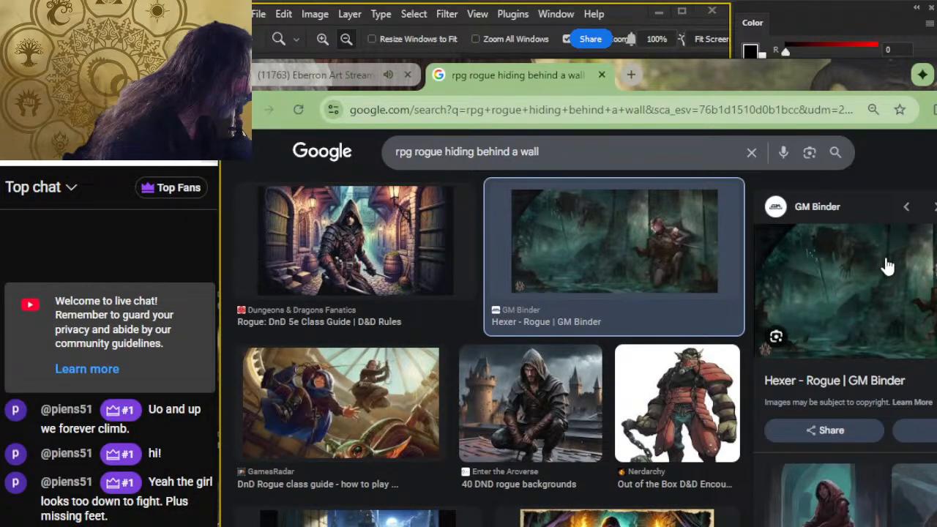
scroll(417, 338, down, 2)
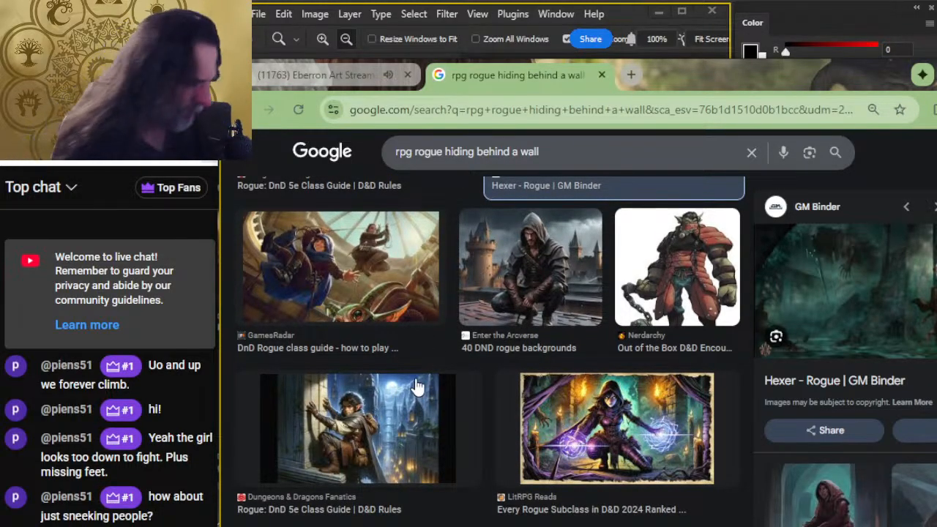
scroll(319, 439, down, 4)
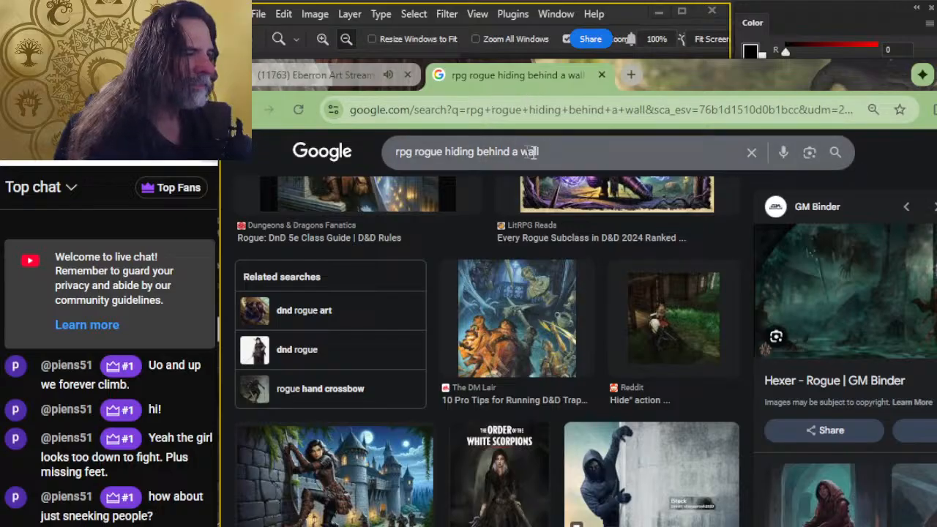
Step: Replace the image search query with "sneaking person" and run it
triple_click(563, 160)
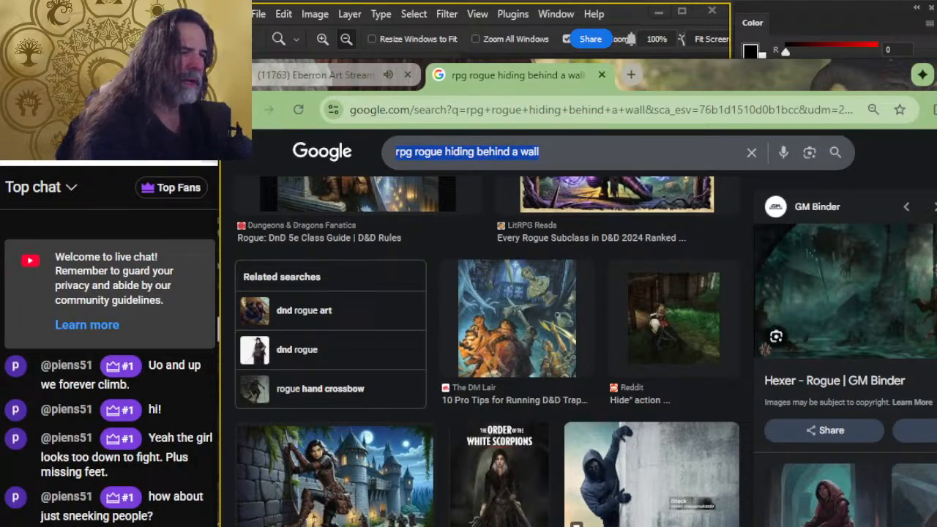
text(sn)
key(BackSpace)
key(BackSpace)
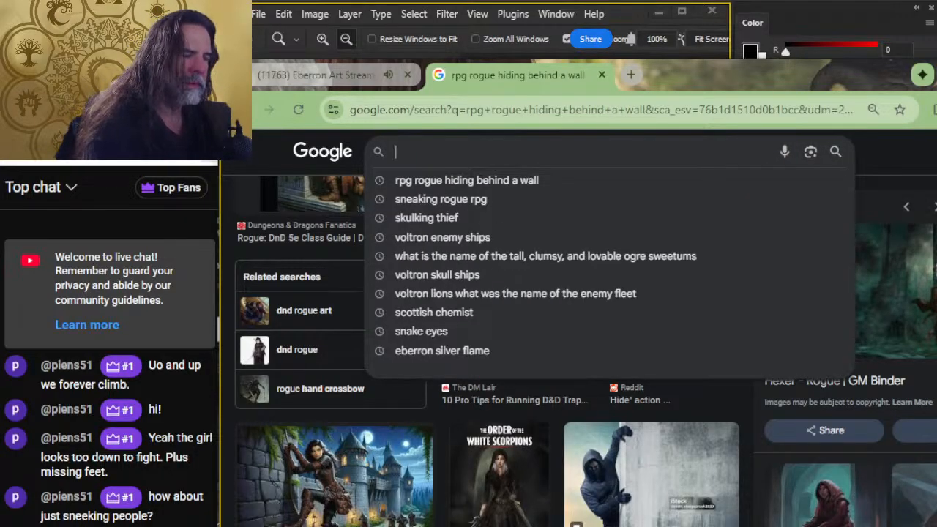
text(peopl)
key(BackSpace)
key(BackSpace)
key(BackSpace)
key(BackSpace)
key(BackSpace)
text(s)
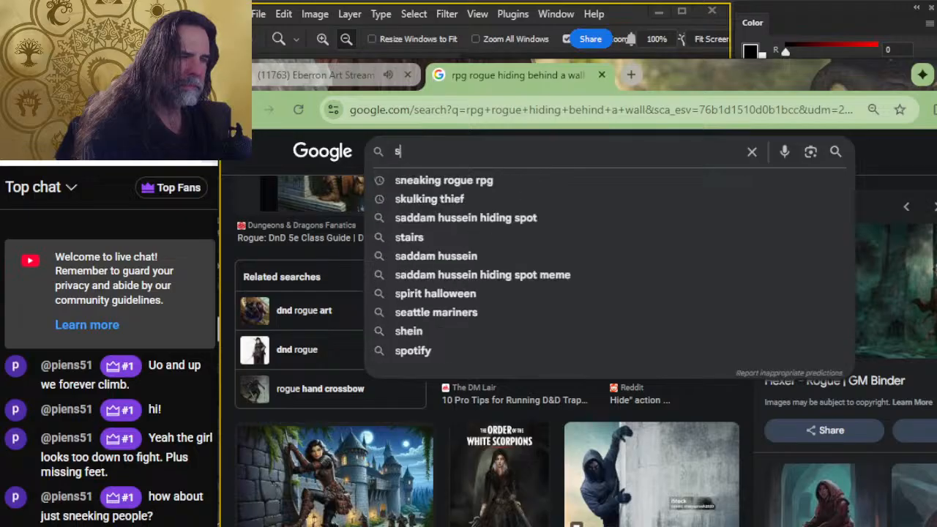
text(neaking p)
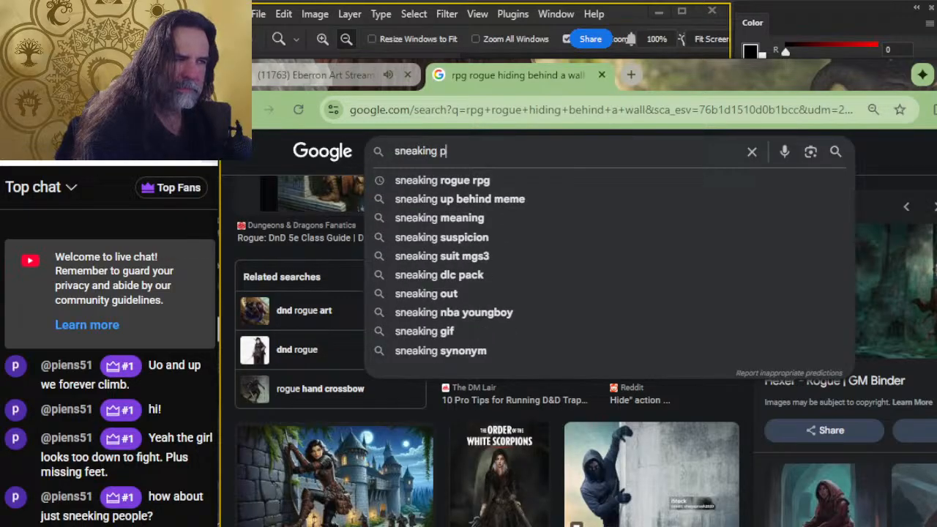
text(erson)
key(Return)
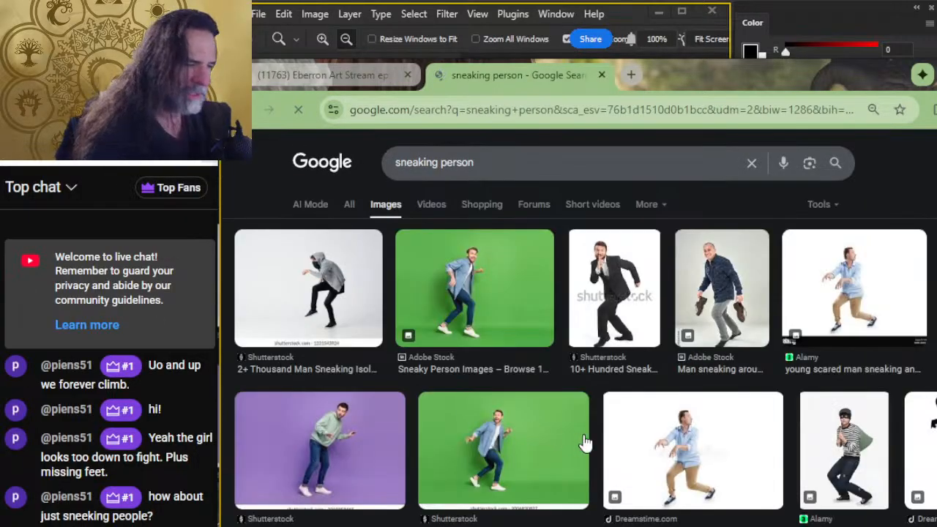
Step: Look over the "sneaking person" images and change the search query to "sneaking thief"
scroll(645, 235, down, 2)
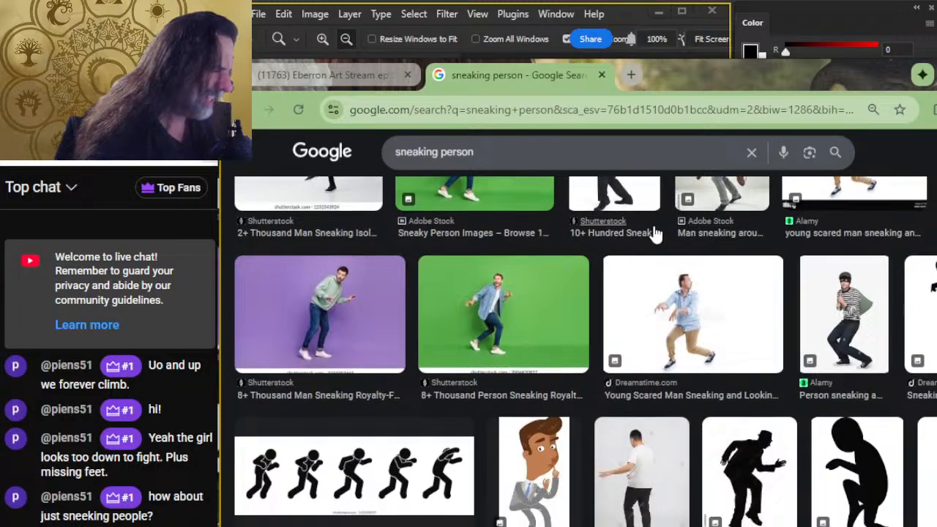
scroll(655, 233, up, 2)
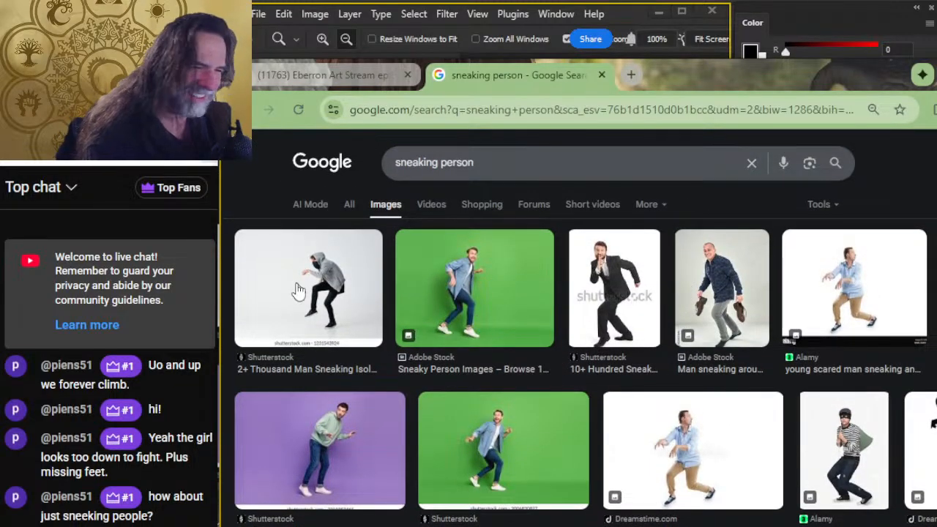
scroll(512, 309, down, 10)
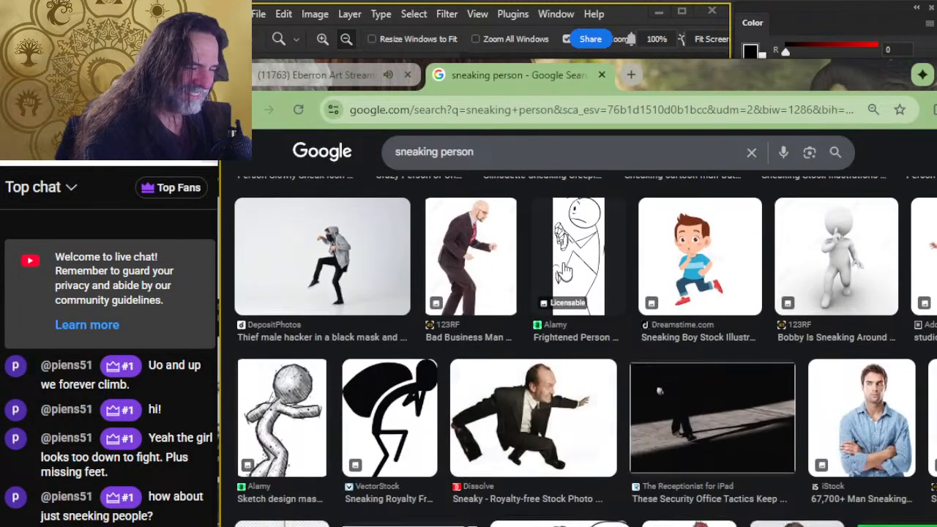
scroll(590, 260, up, 8)
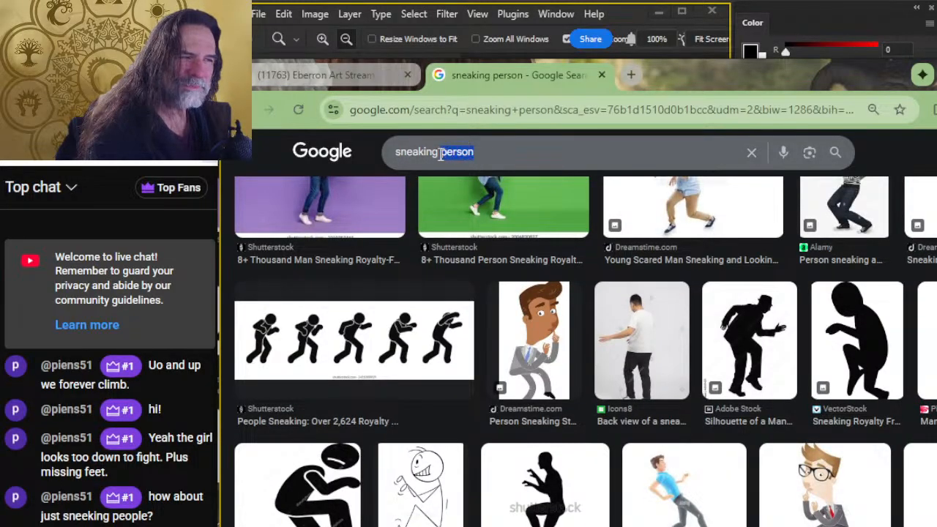
text(thief)
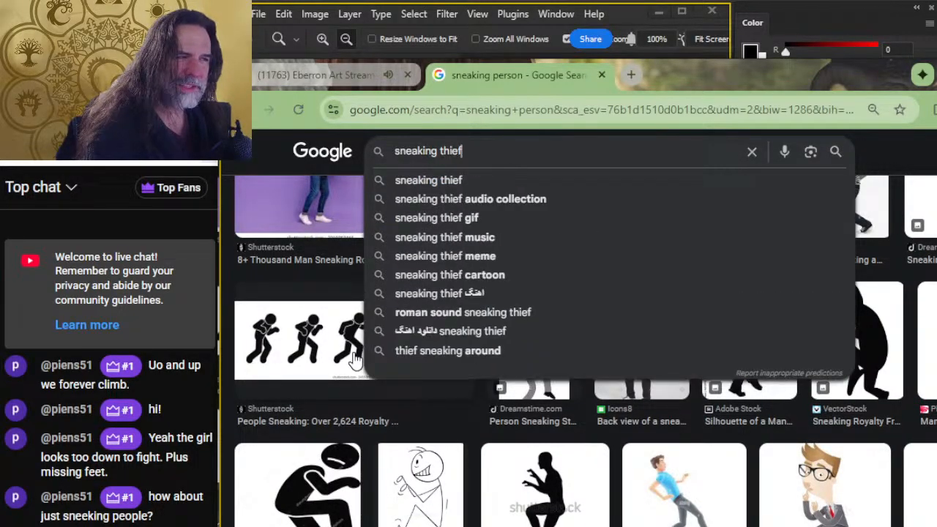
key(Return)
Step: Look over the "sneaking thief" images and narrow the search to "sneaking thief rpg"
scroll(669, 432, down, 5)
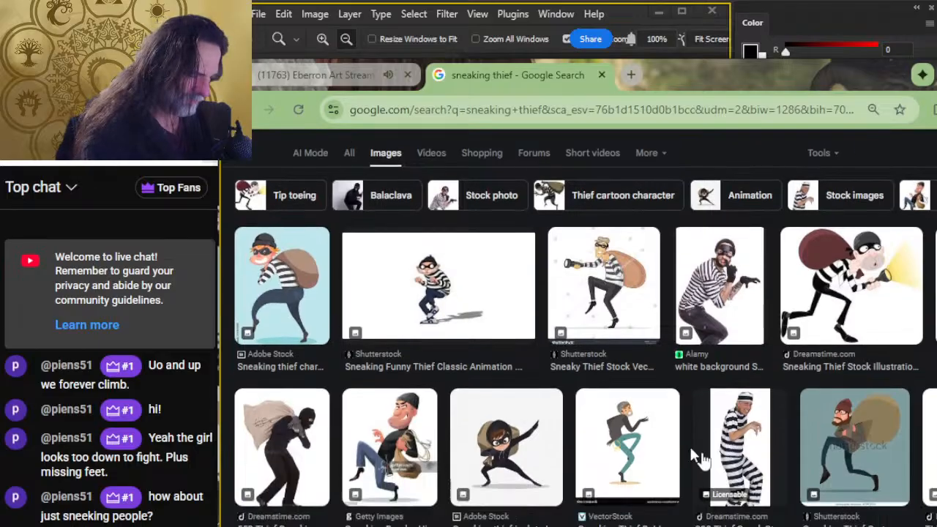
scroll(701, 390, down, 4)
scroll(701, 390, up, 2)
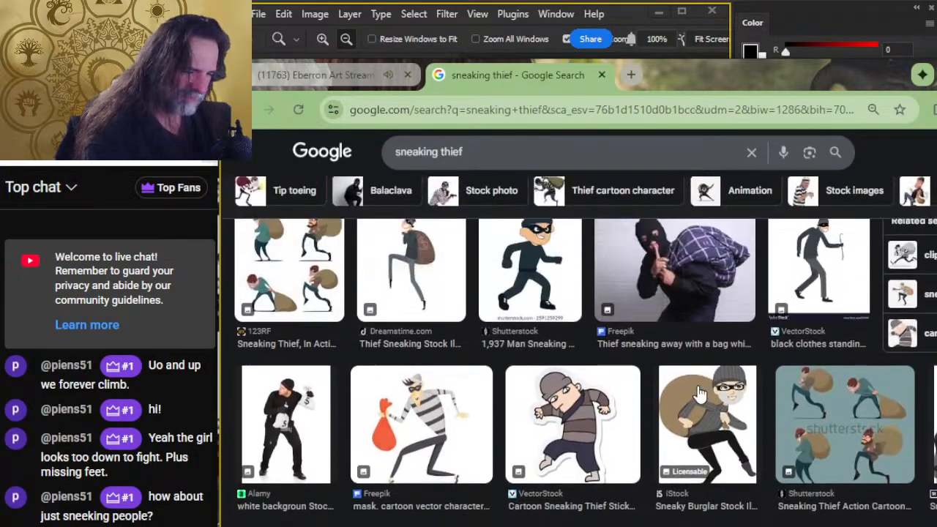
scroll(695, 389, down, 8)
scroll(681, 388, up, 10)
scroll(678, 388, up, 3)
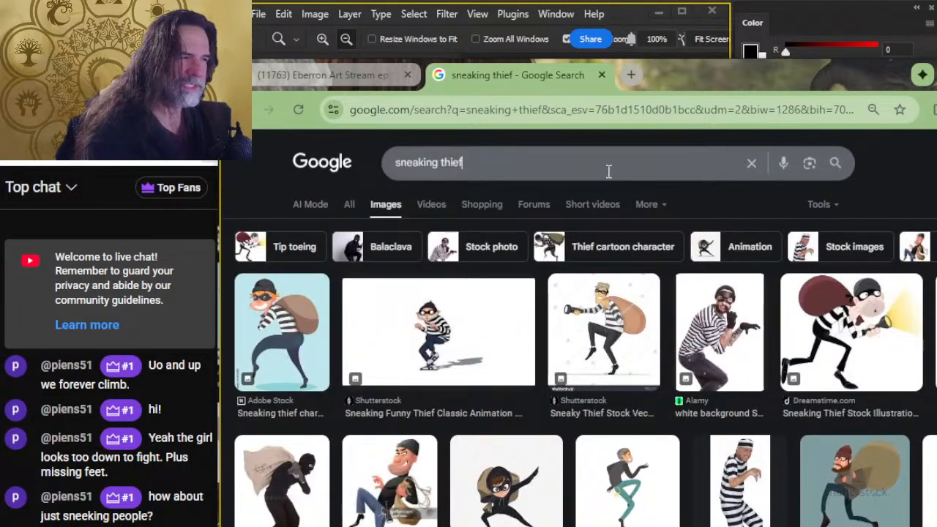
click(604, 170)
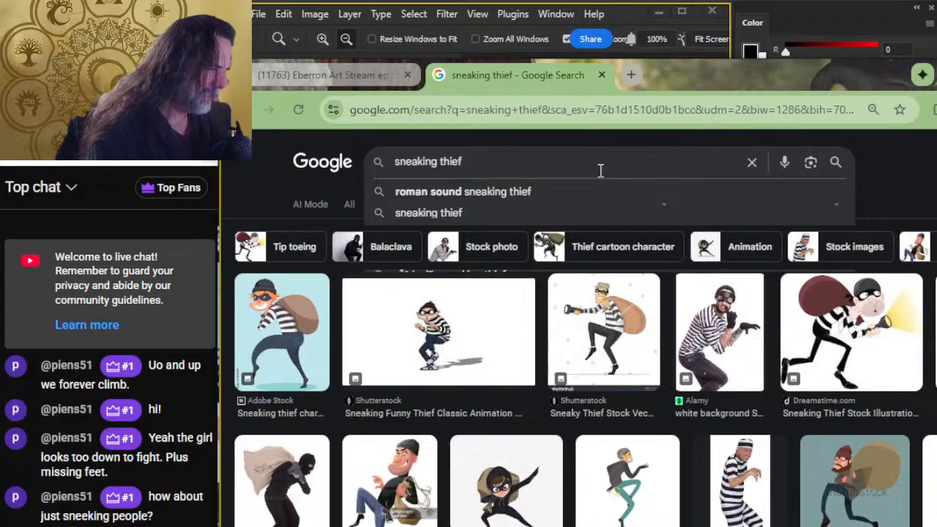
text(rpg)
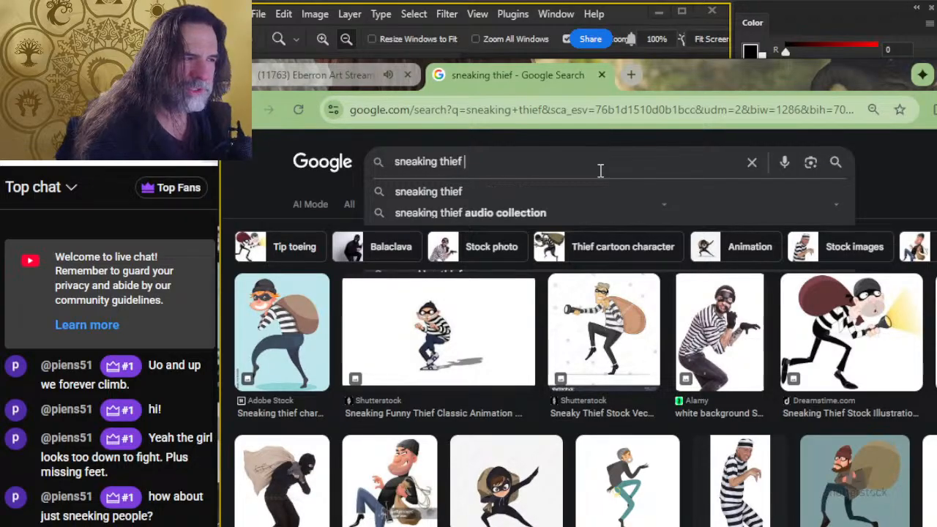
key(Return)
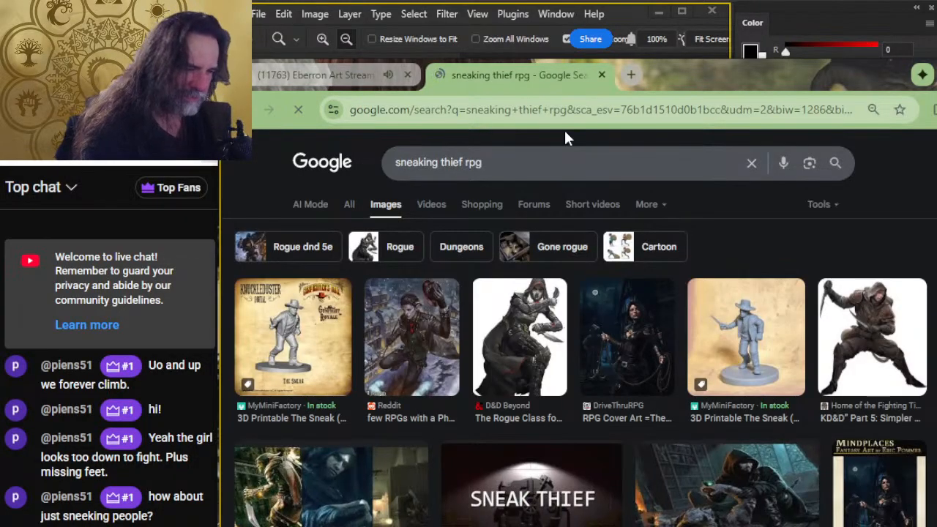
Step: Examine the "sneaking thief rpg" image results for a usable sneaking pose reference
scroll(650, 344, down, 2)
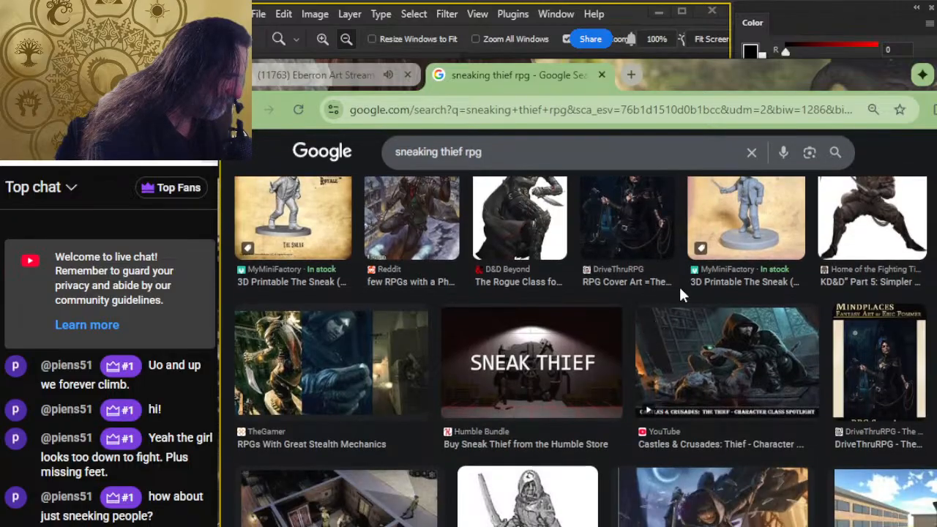
scroll(492, 305, down, 2)
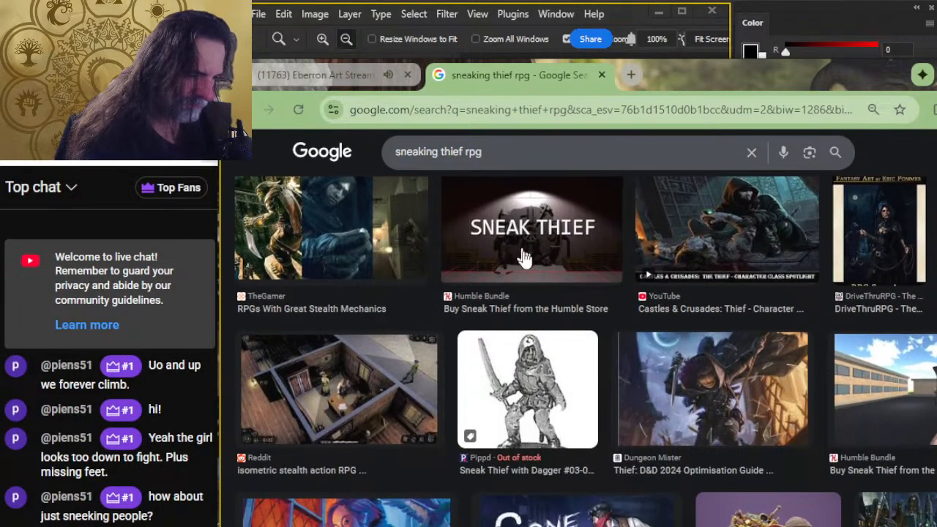
scroll(556, 290, down, 2)
scroll(578, 322, down, 2)
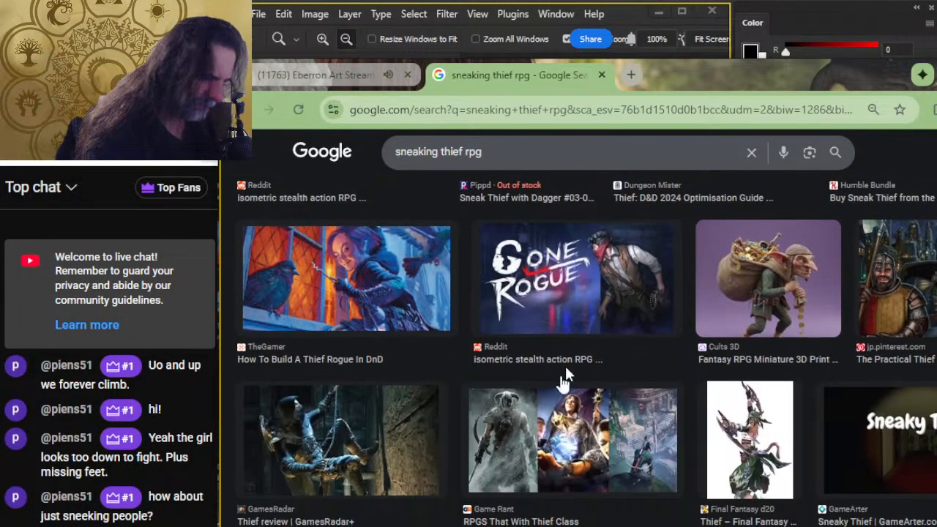
scroll(556, 366, down, 4)
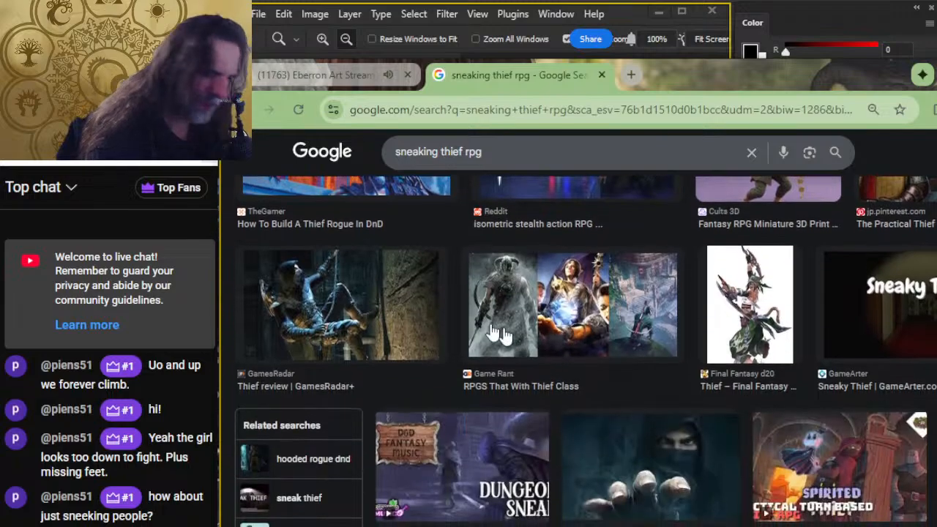
scroll(617, 300, down, 4)
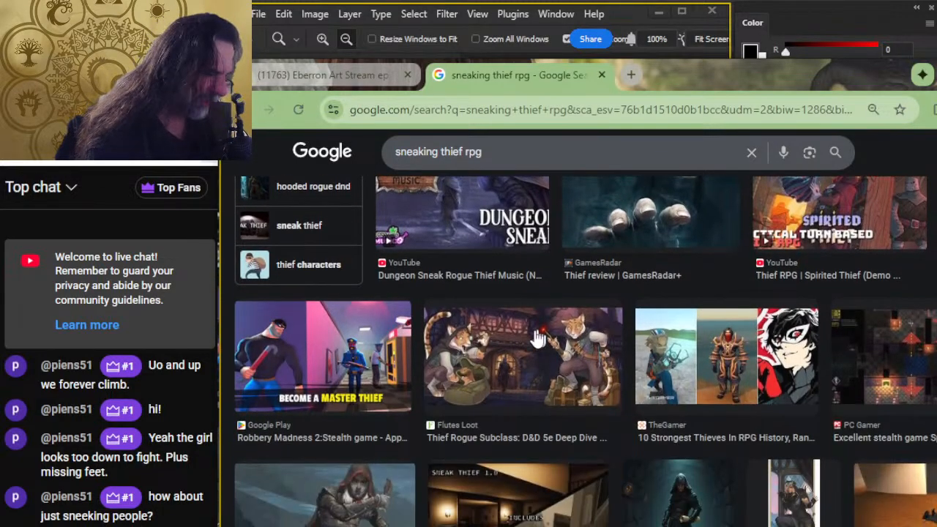
scroll(585, 366, down, 4)
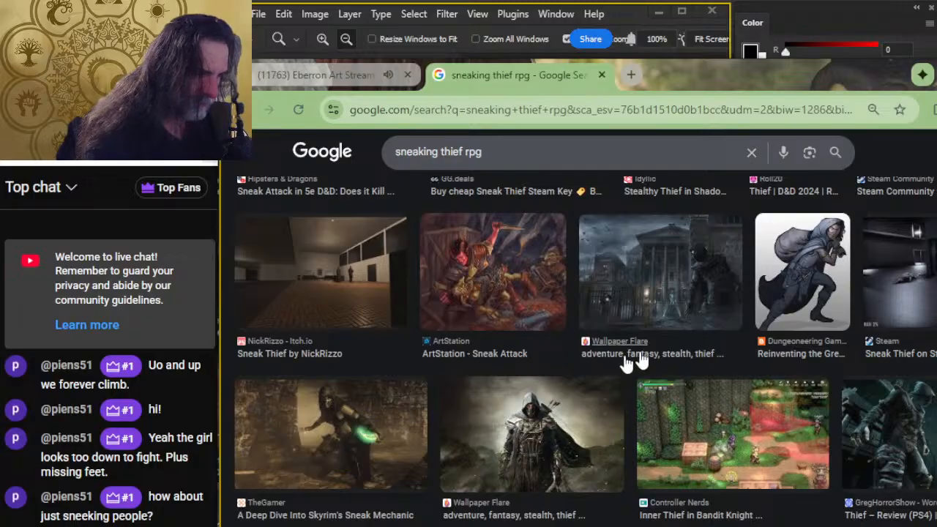
scroll(649, 344, down, 4)
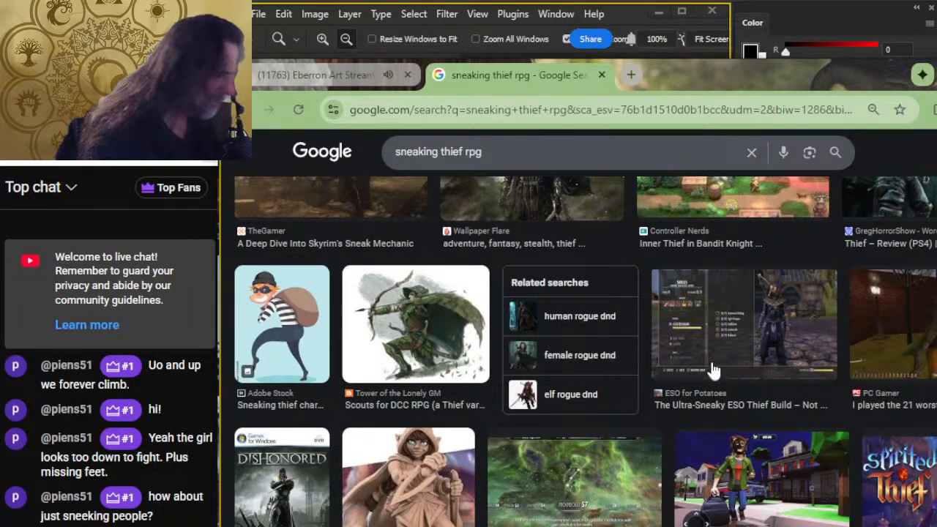
scroll(703, 335, down, 2)
scroll(584, 370, down, 4)
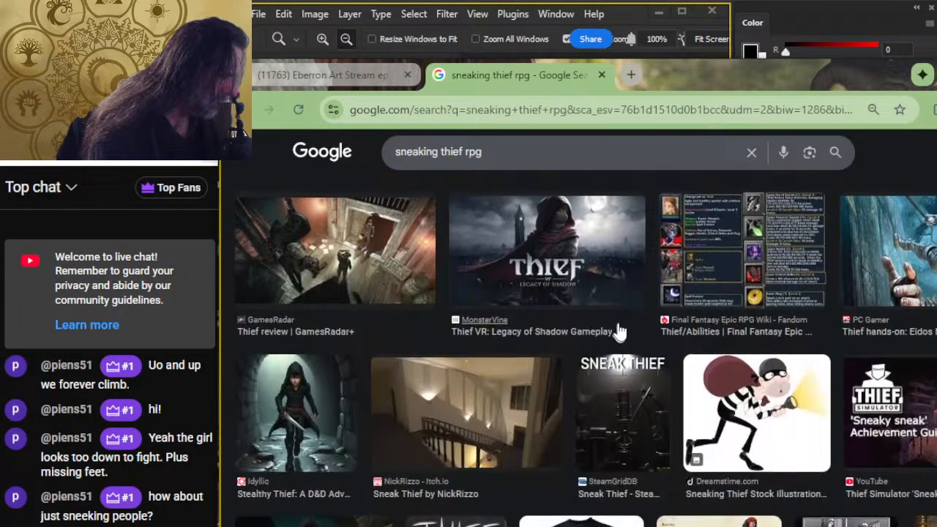
scroll(442, 291, down, 6)
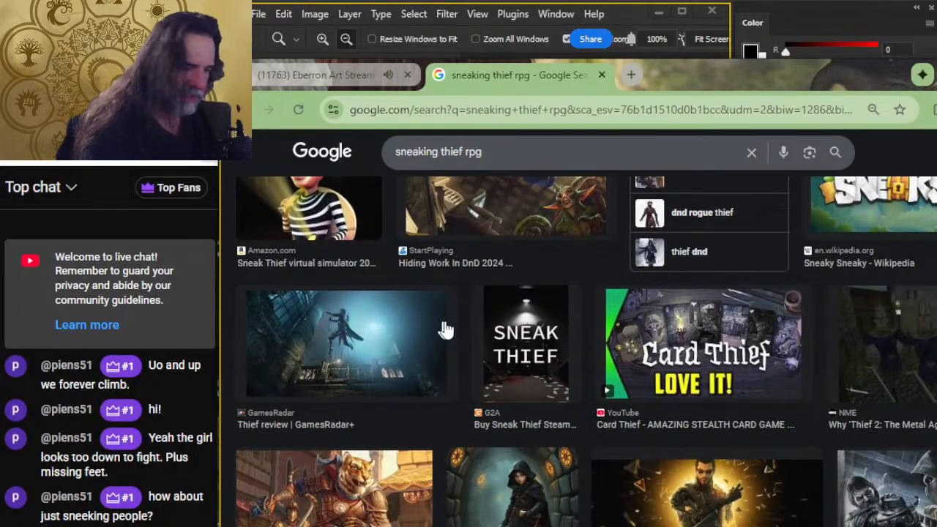
scroll(443, 333, down, 4)
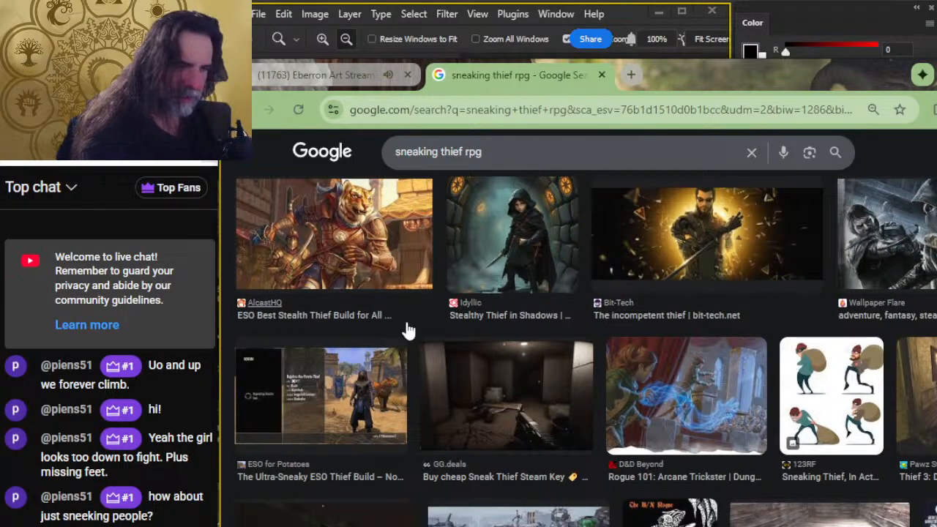
scroll(408, 330, down, 5)
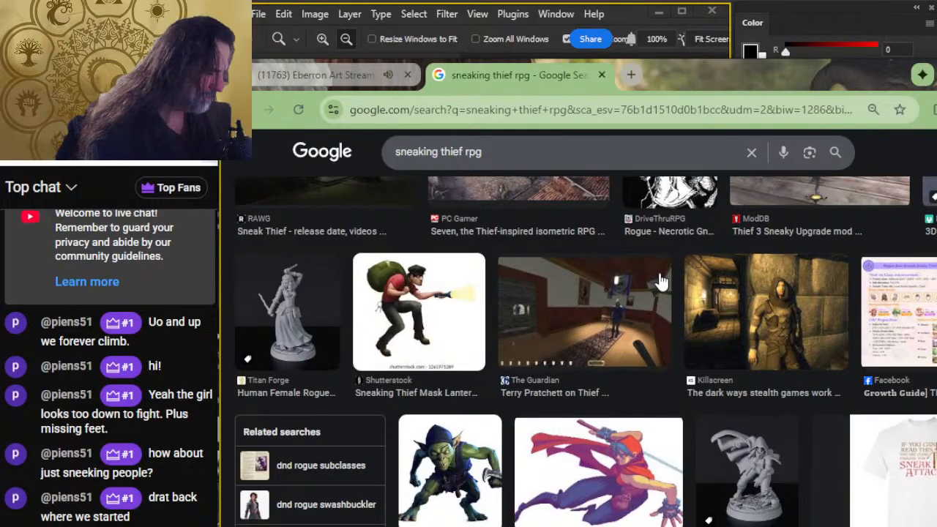
Step: Look further down the "sneaking thief rpg" image results for a crouching or hiding rogue pose
scroll(650, 288, down, 7)
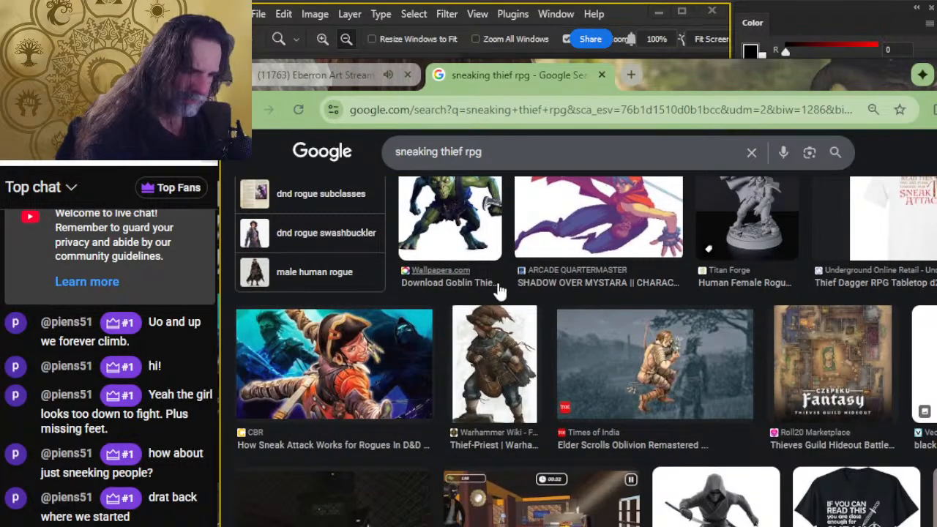
scroll(605, 313, down, 4)
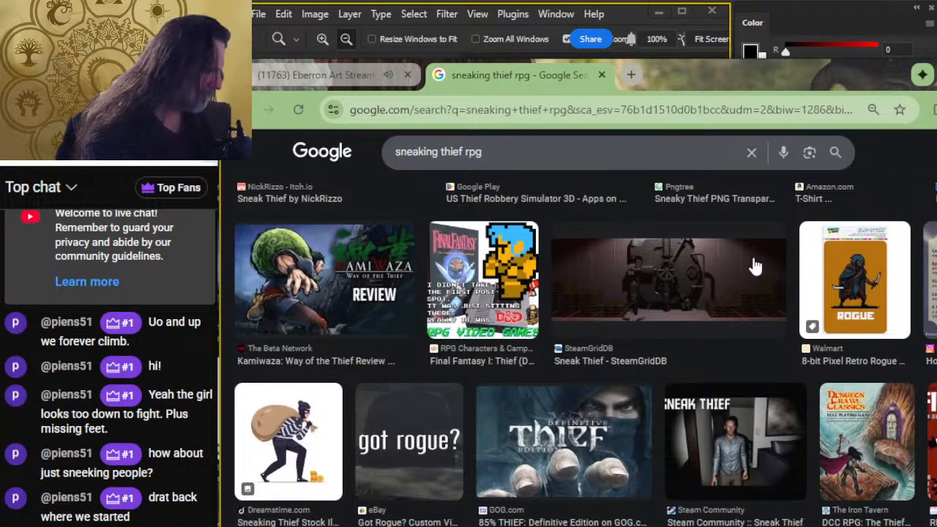
scroll(690, 341, down, 4)
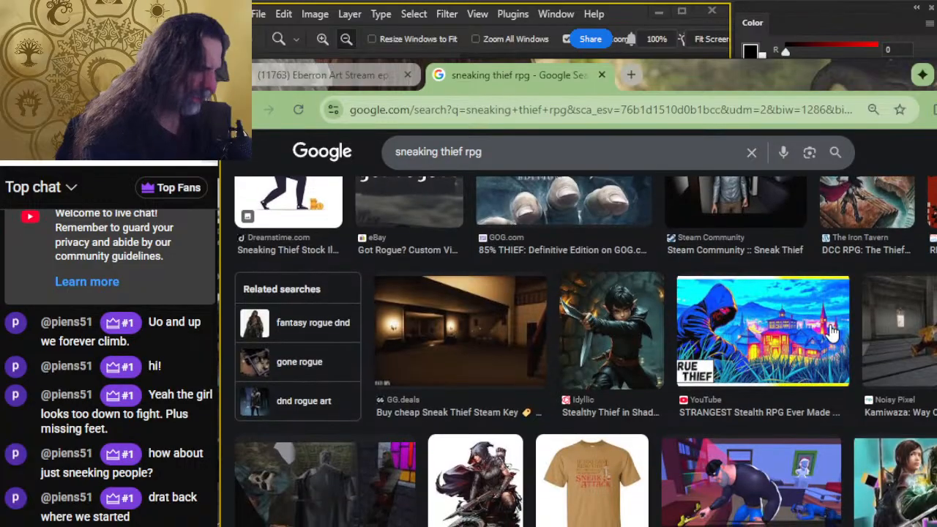
scroll(639, 314, down, 2)
scroll(787, 371, down, 3)
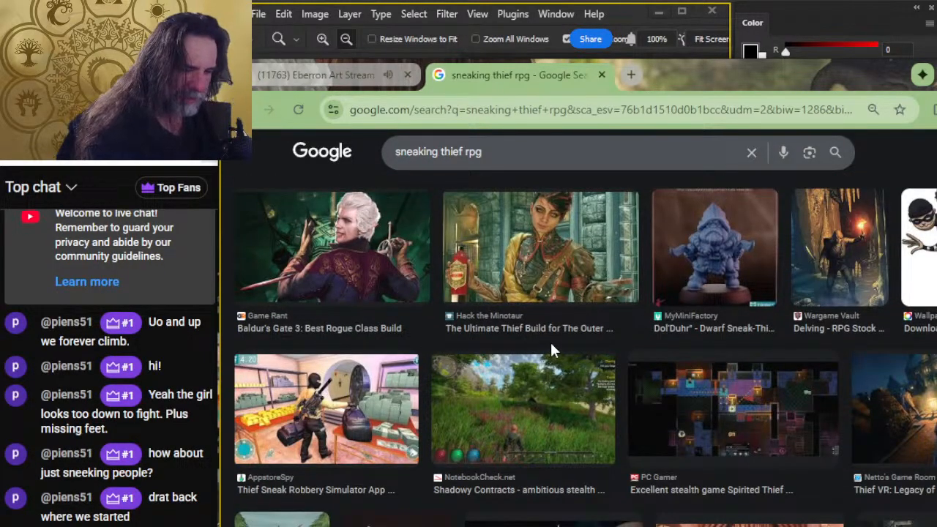
scroll(549, 341, down, 3)
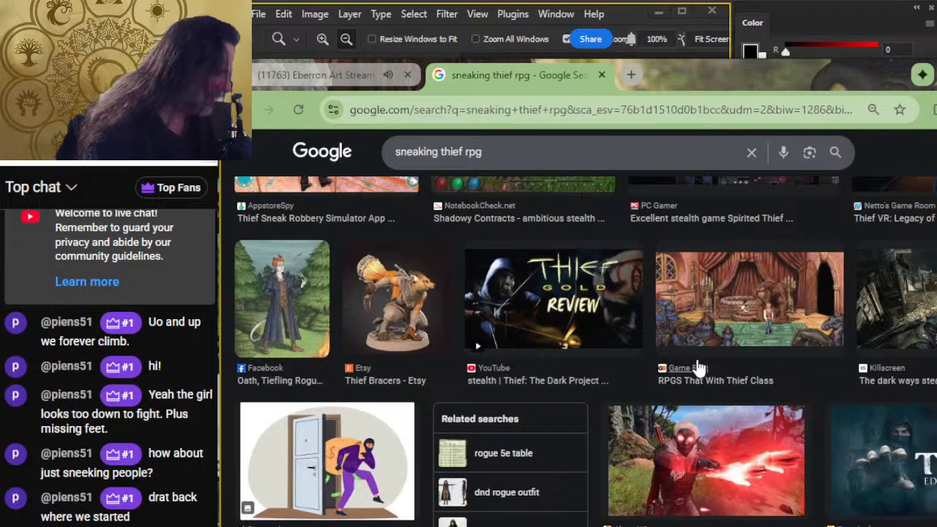
scroll(692, 352, down, 6)
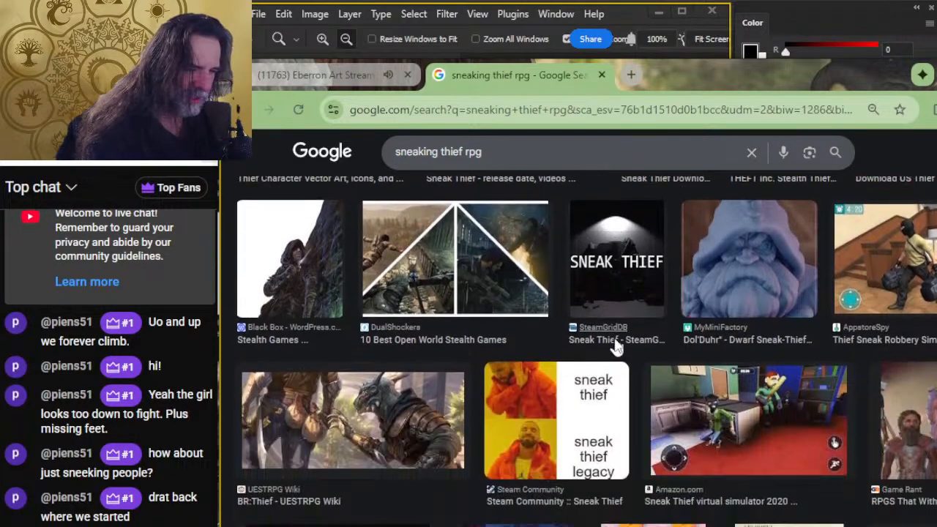
scroll(615, 347, down, 1)
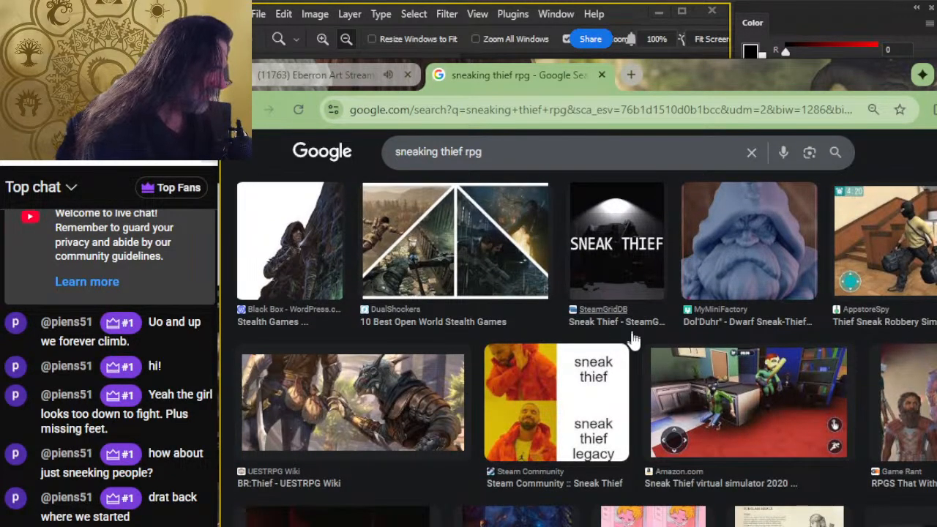
scroll(615, 337, down, 9)
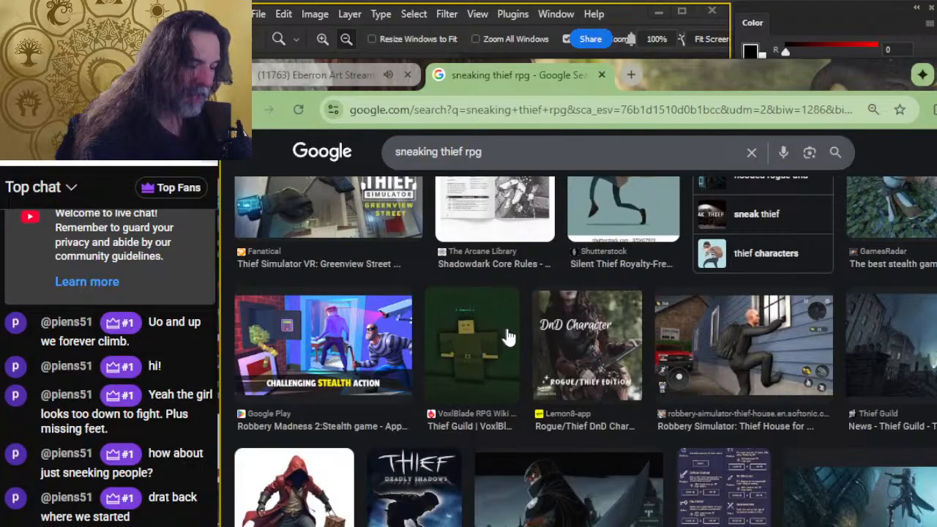
scroll(509, 337, down, 2)
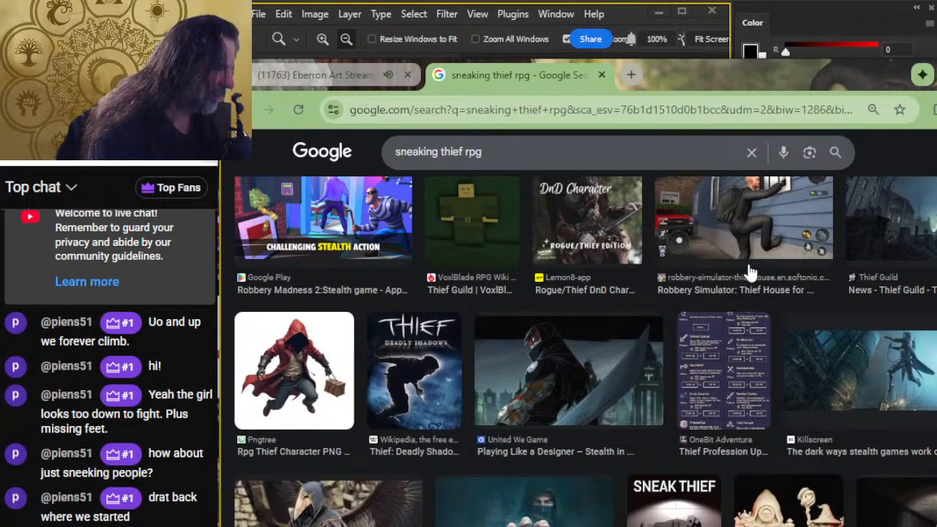
scroll(748, 273, up, 2)
scroll(701, 310, down, 7)
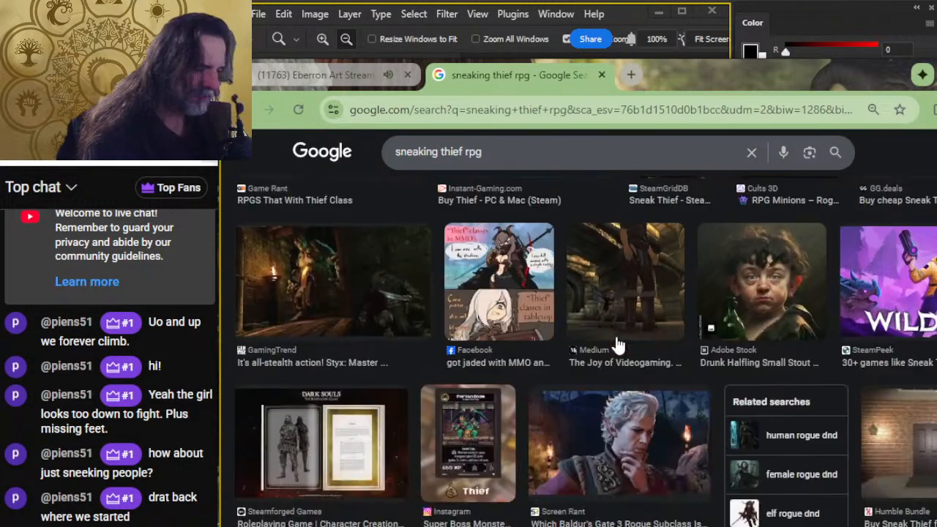
Step: Preview the GamingTrend "Styx: Master of Shadows" image, browse its related images, and preview the "Creative Stealth Kills" one
click(299, 310)
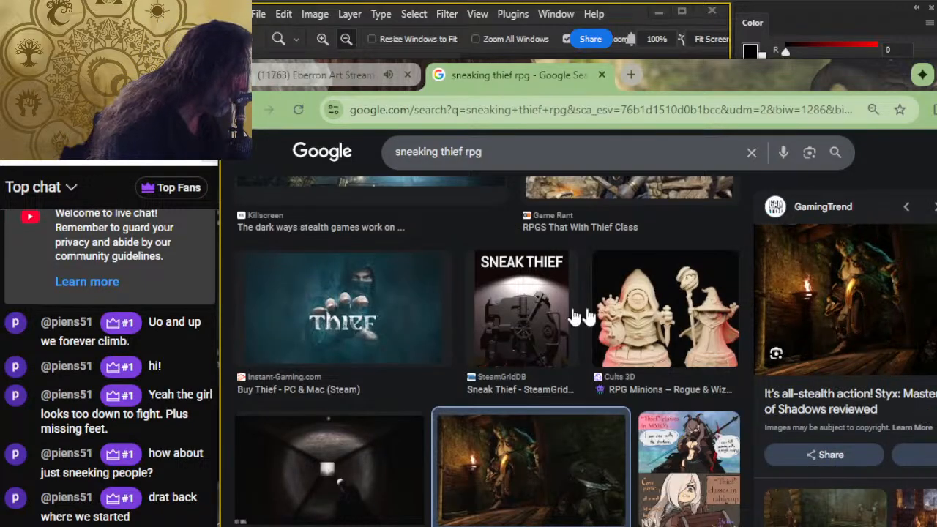
scroll(539, 314, down, 4)
scroll(897, 378, down, 5)
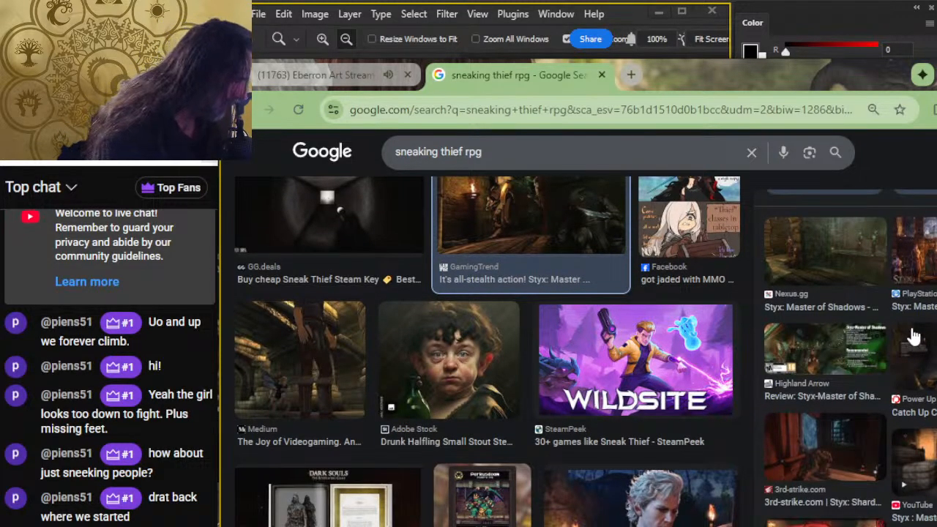
scroll(911, 364, down, 4)
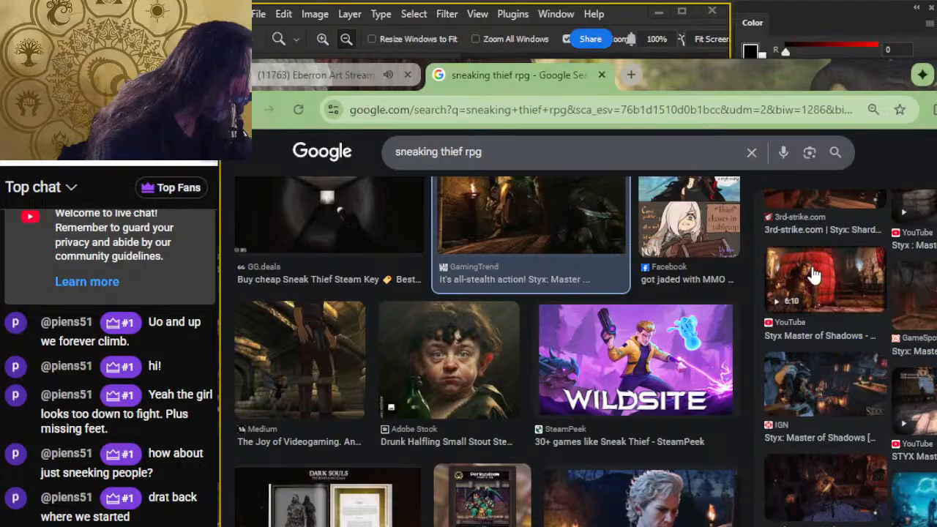
click(815, 277)
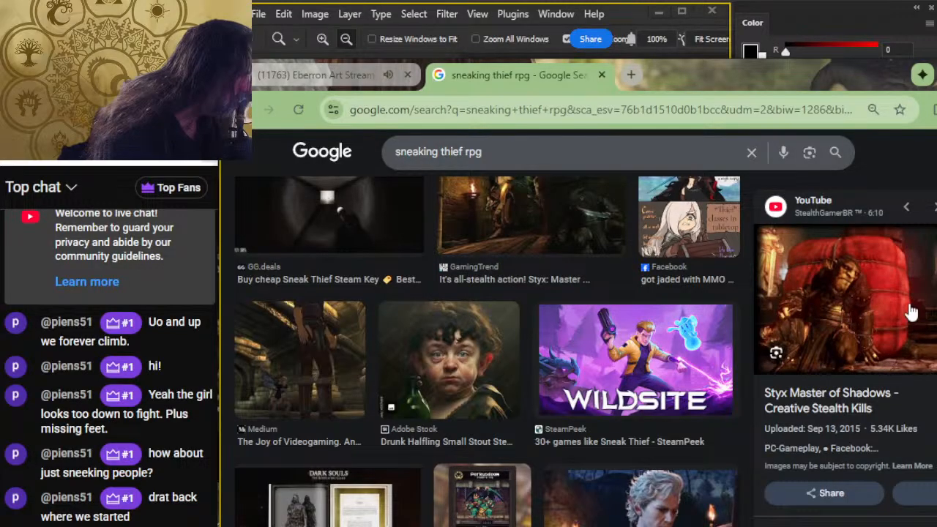
Step: Browse more related Styx images, including the ZTGD and Rock Paper Shotgun "Garrett The Goblin" ones, for a stealth pose
scroll(912, 308, down, 4)
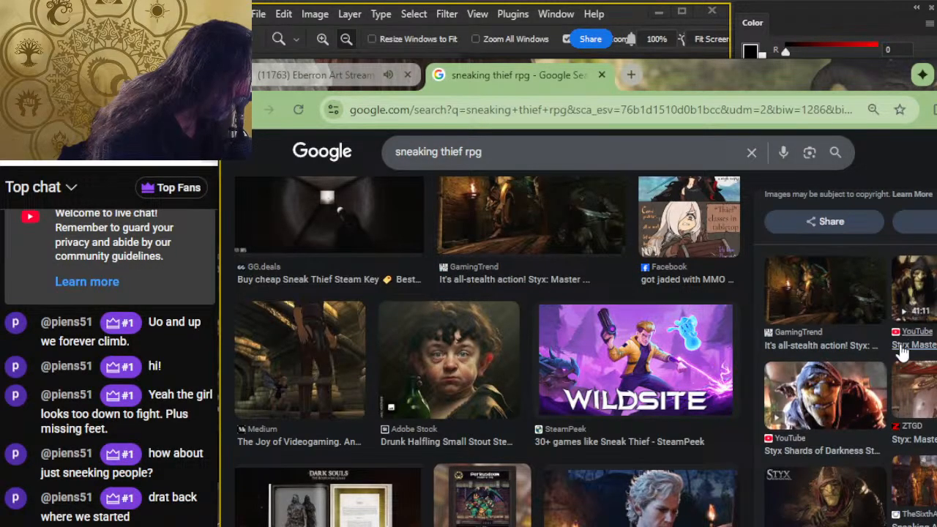
scroll(911, 338, down, 2)
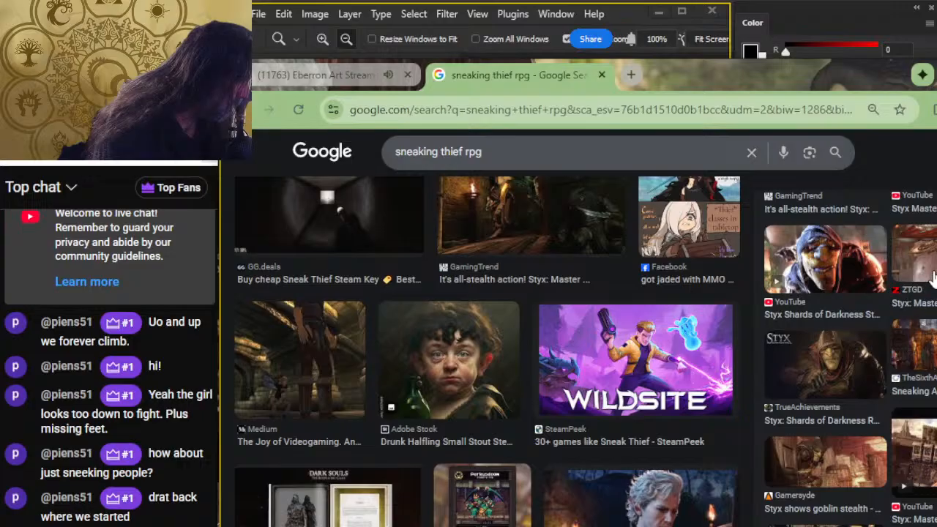
click(913, 287)
scroll(913, 287, down, 3)
scroll(912, 286, down, 2)
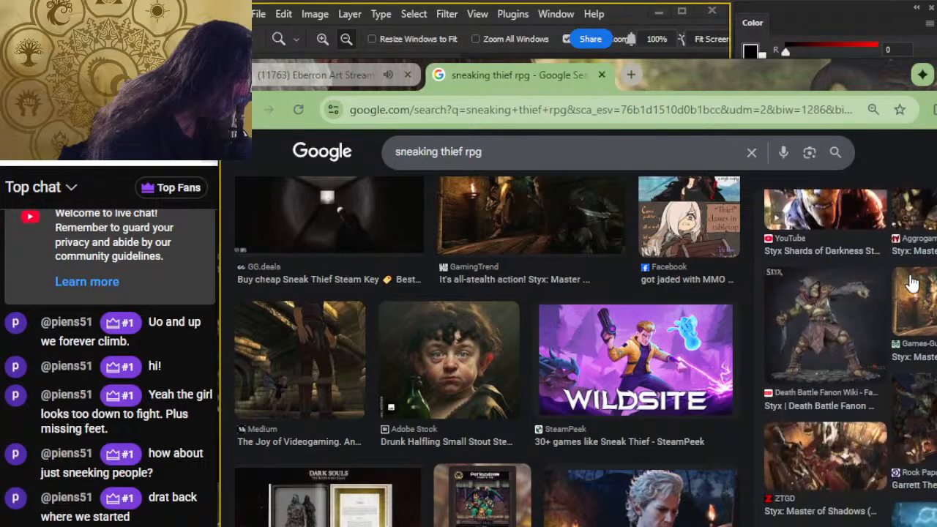
scroll(902, 301, down, 3)
click(930, 282)
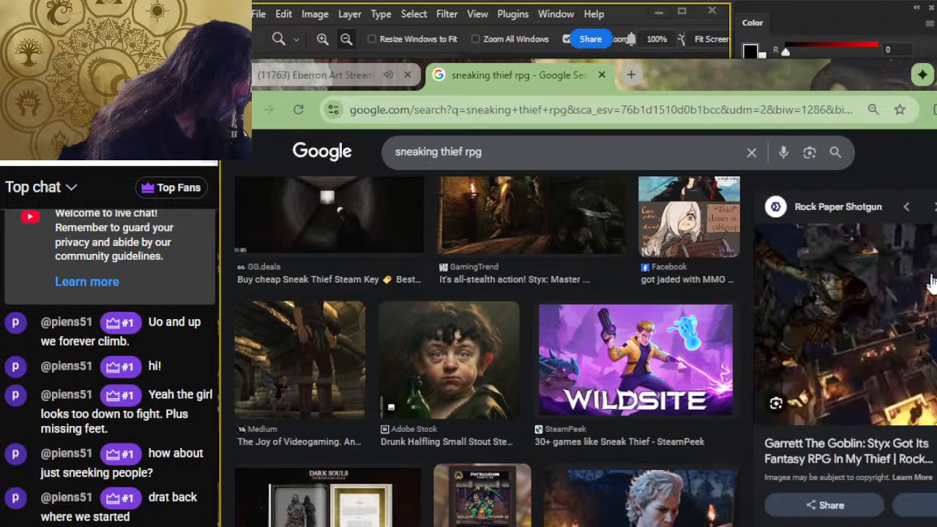
scroll(875, 325, down, 5)
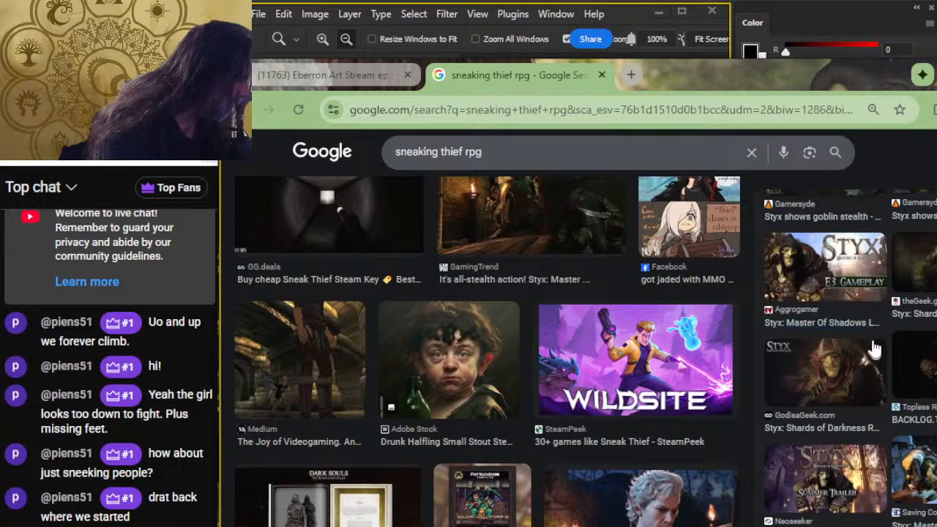
scroll(828, 300, down, 5)
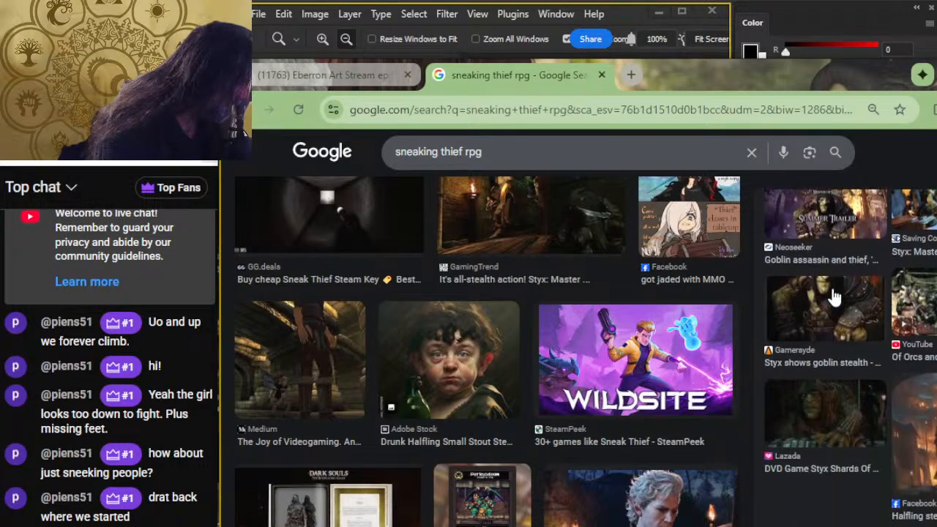
scroll(842, 322, up, 10)
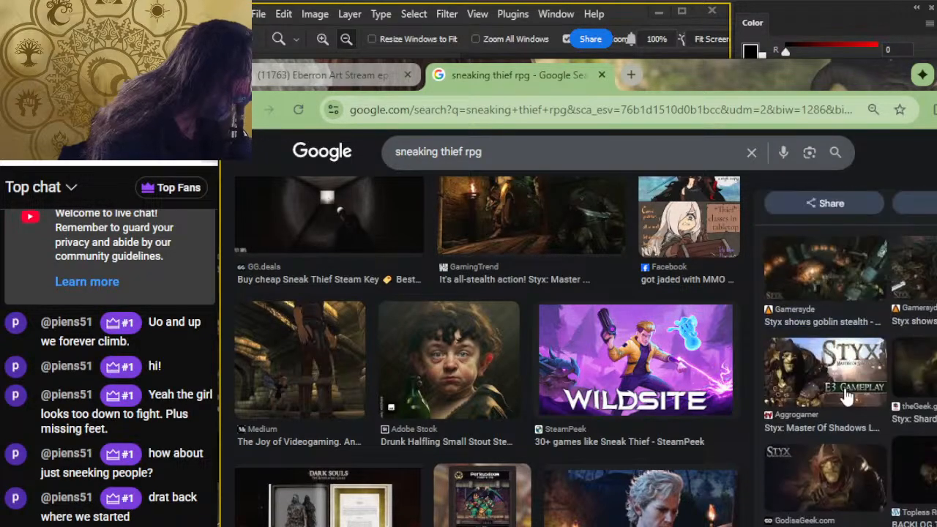
scroll(861, 395, up, 1)
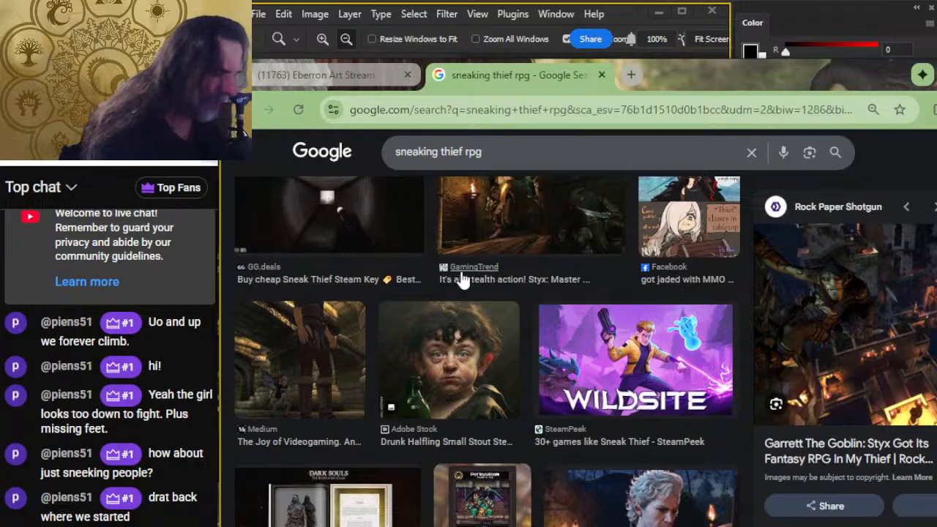
Step: Skim the remaining "sneaking thief rpg" results, close the search, and return to Page 95-96.psd in Photoshop
scroll(461, 280, down, 7)
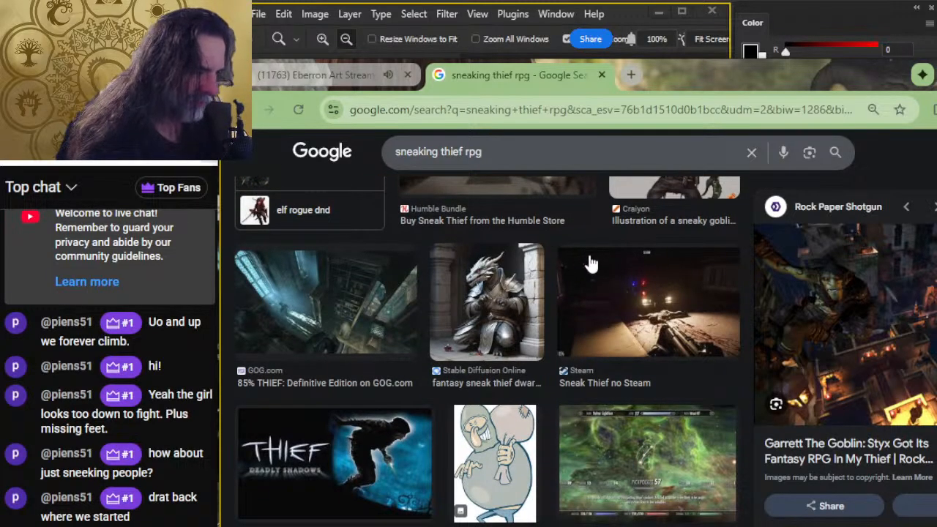
scroll(592, 264, down, 10)
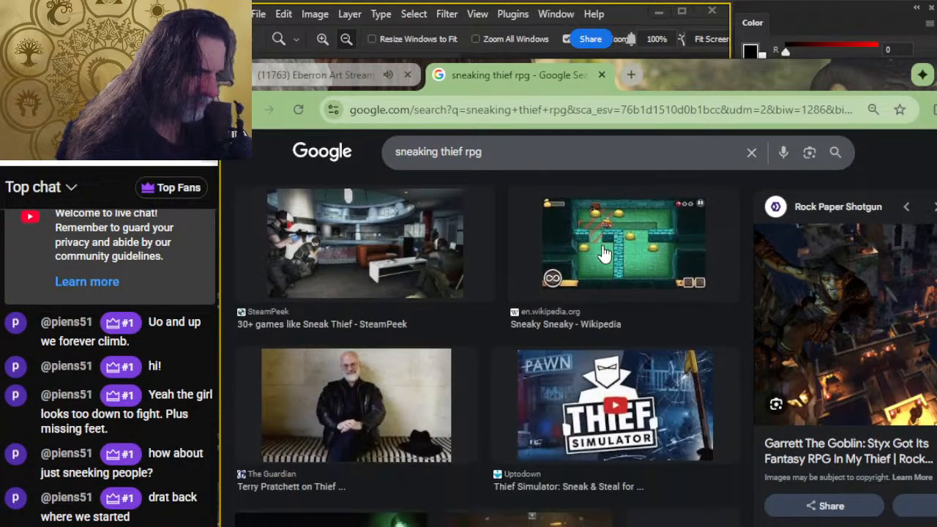
scroll(602, 253, down, 8)
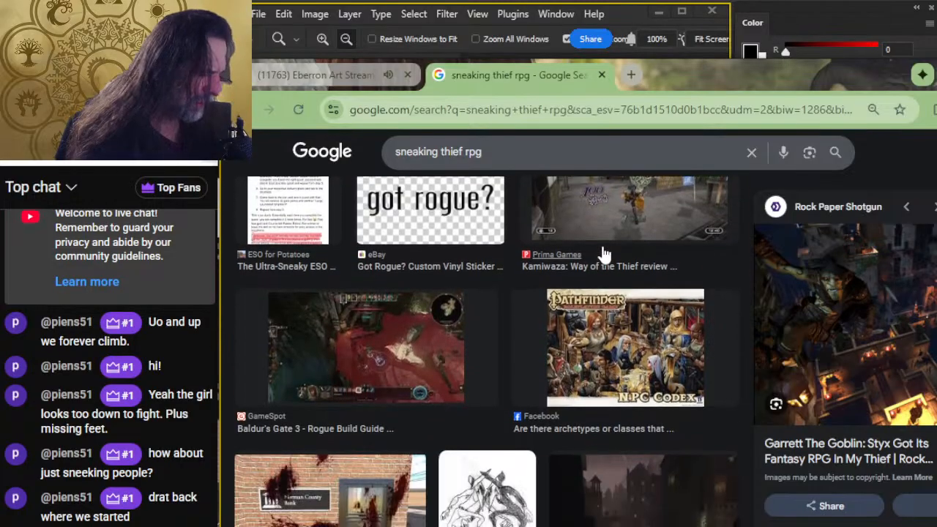
scroll(602, 256, down, 8)
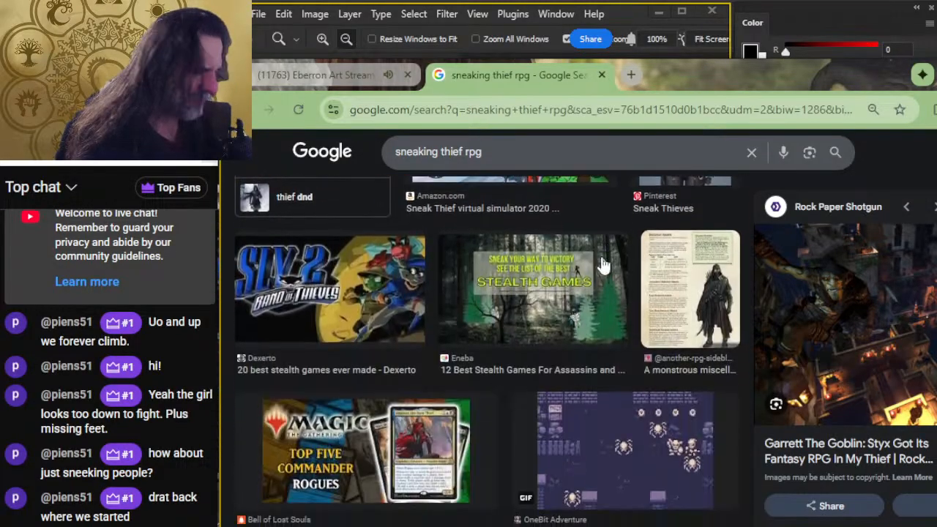
scroll(533, 329, down, 3)
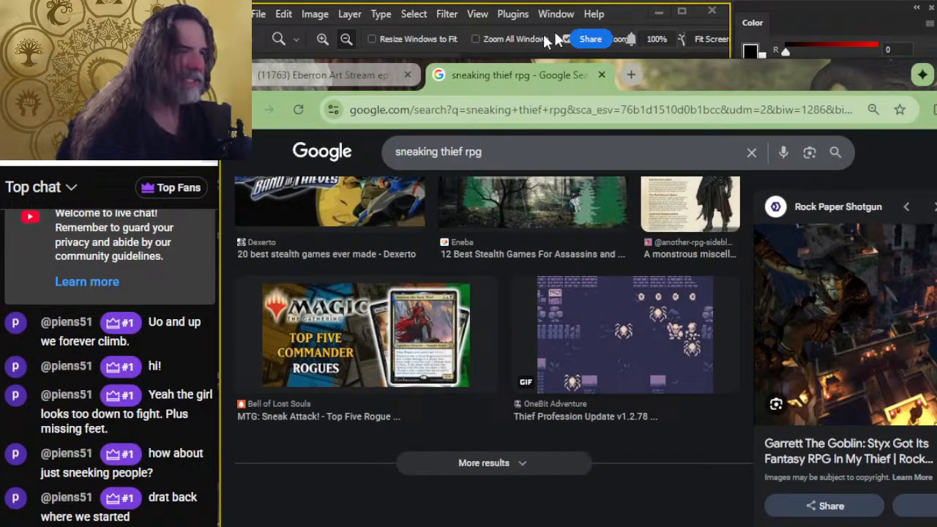
click(601, 75)
key(alt+Tab)
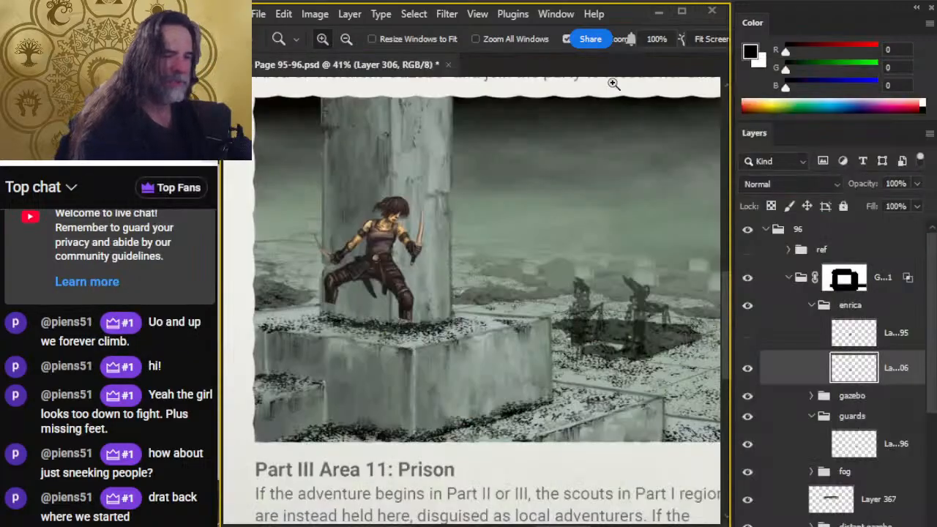
Step: Replace the hidden layer in the enrica group with a new empty layer and hide the knife-wielding figure layer
click(788, 338)
key(Delete)
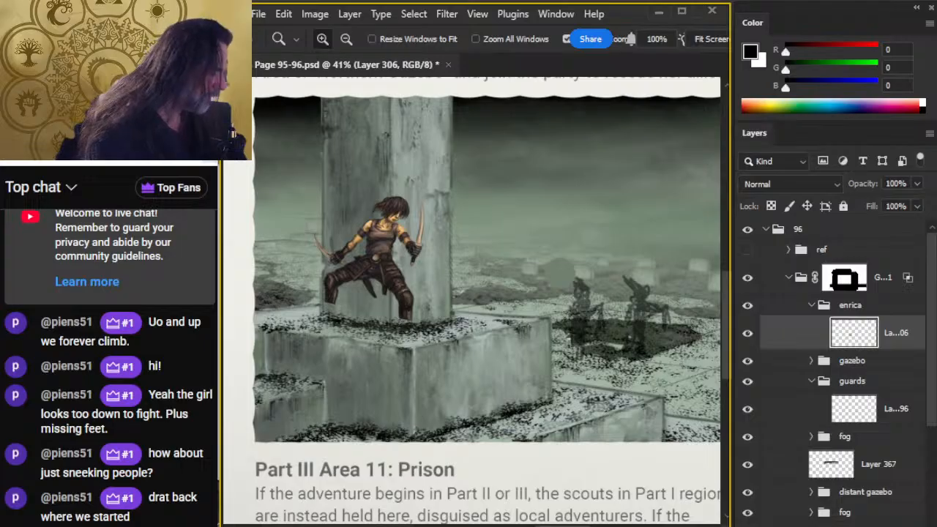
key(ctrl+shift+alt+n)
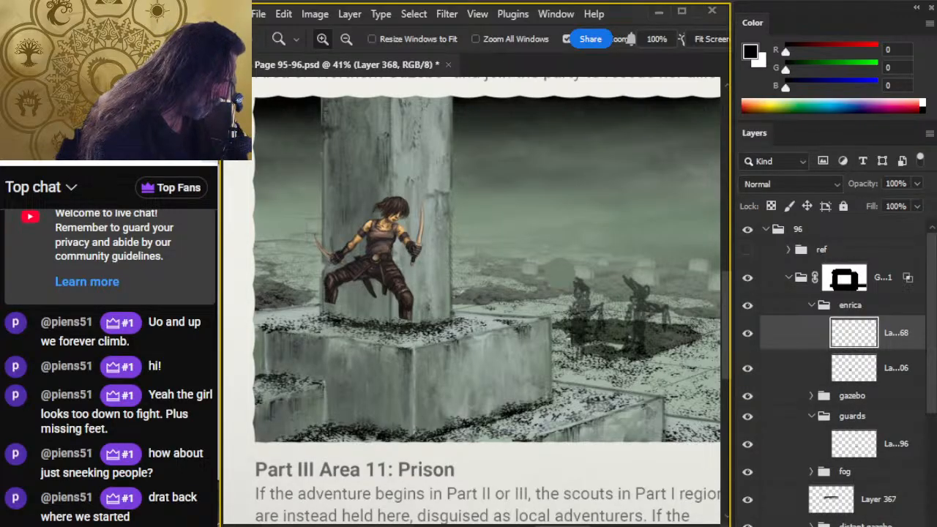
click(747, 368)
Step: Show the ref group's grid over the pillar scene at 25% opacity and switch to the Brush tool
scroll(349, 215, up, 2)
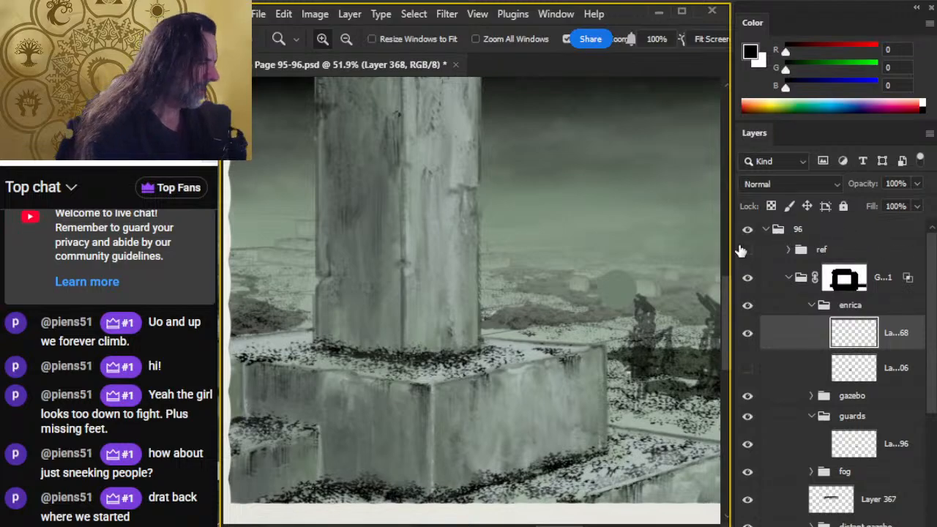
click(747, 249)
click(866, 251)
click(917, 184)
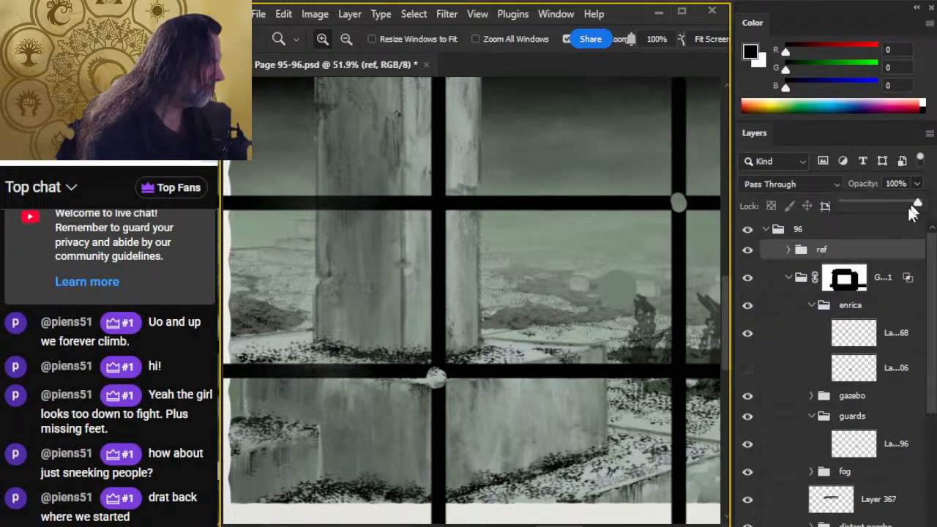
drag(920, 206, 861, 199)
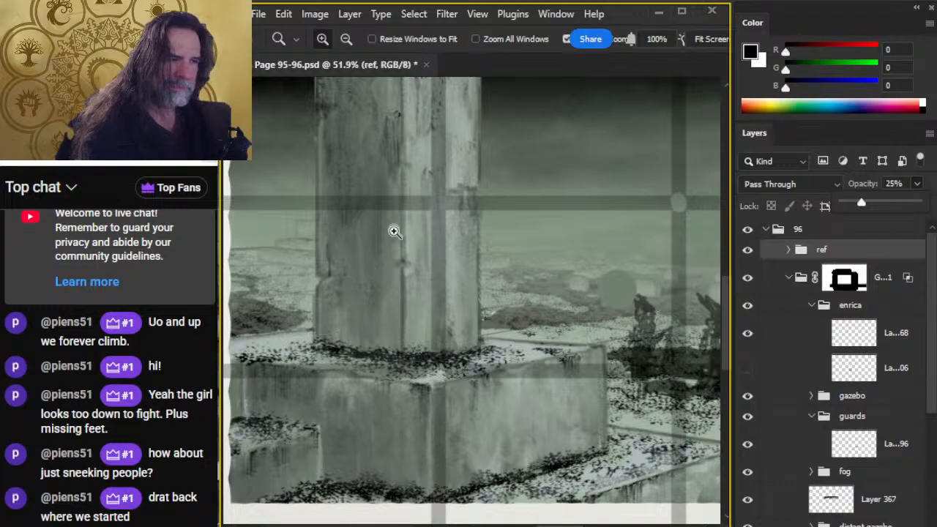
drag(574, 290, 479, 256)
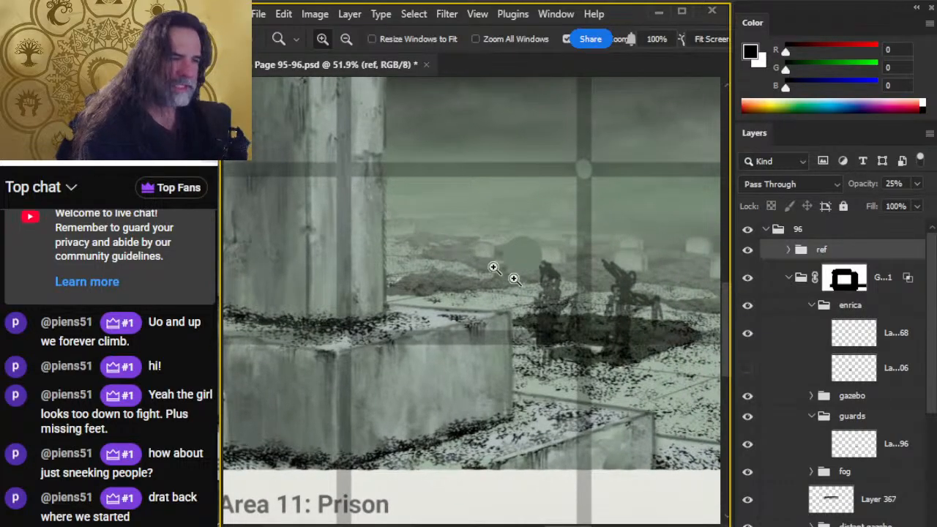
drag(426, 308, 562, 360)
key(b)
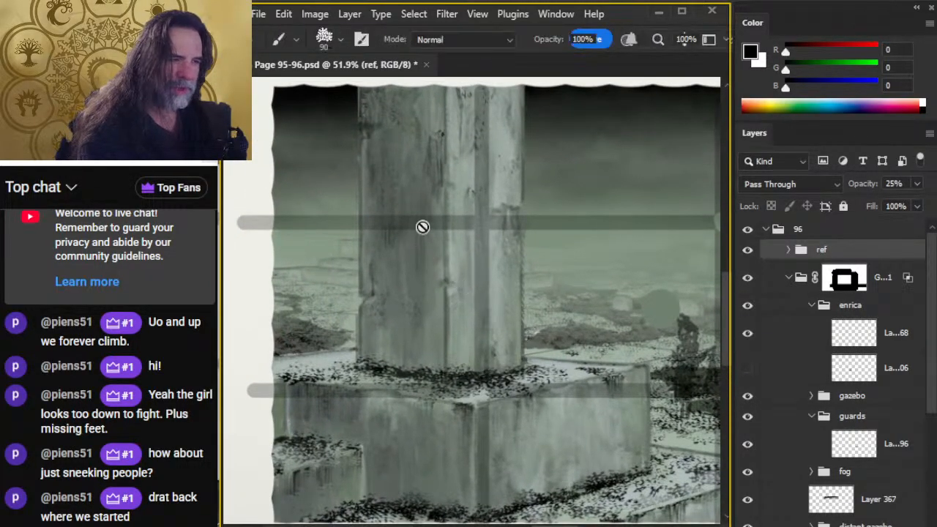
Step: Select the new empty layer in the enrica group and set the brush to Hard Round at 40 px
click(803, 333)
key(bracketleft)
right_click(476, 254)
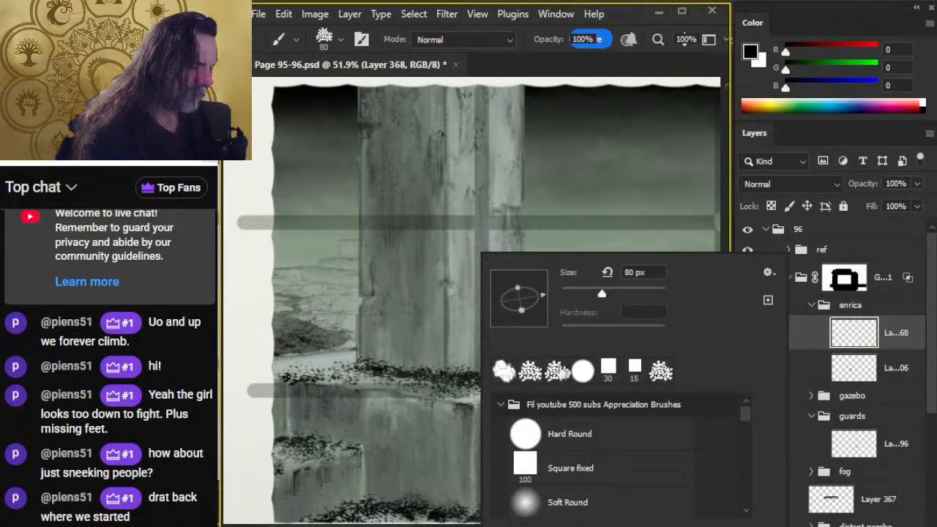
click(582, 371)
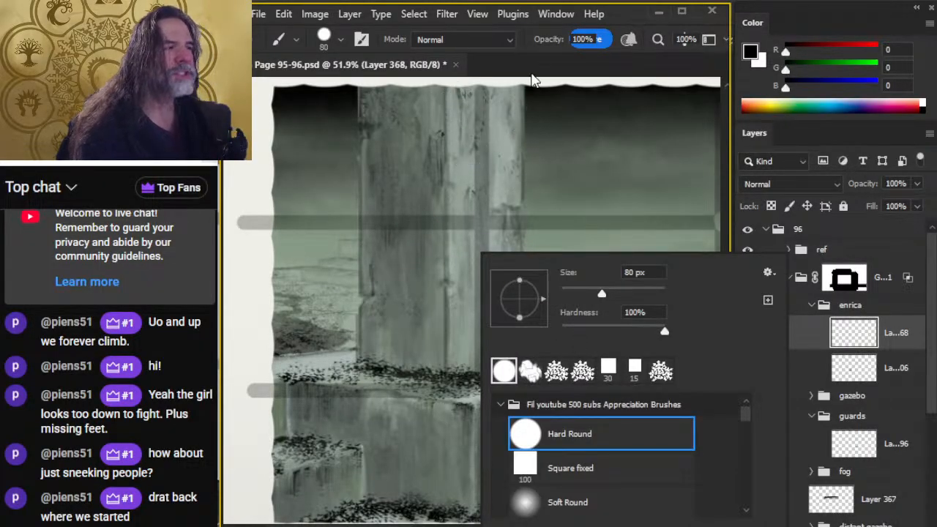
key(Return)
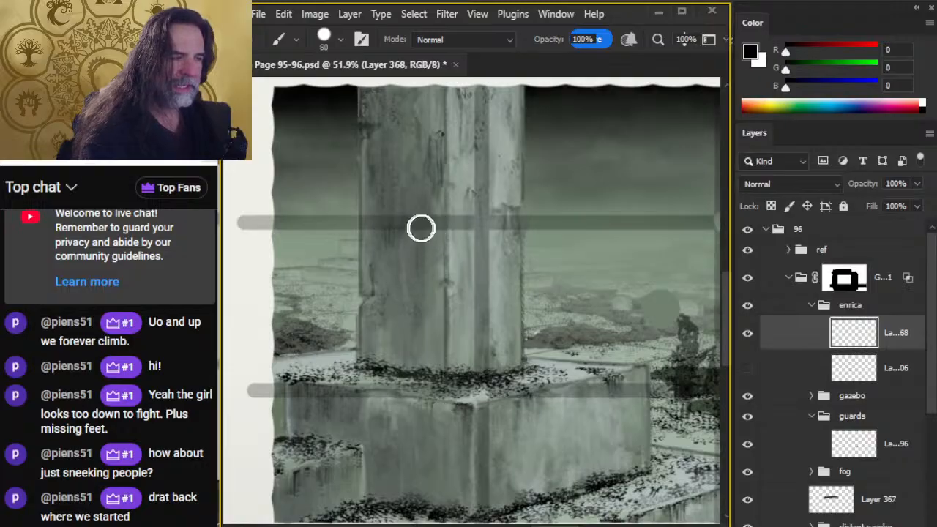
key(bracketleft)
key(bracketleft)
key(bracketleft)
key(bracketleft)
Step: Block in a black figure against the pillar with head, torso, upper thighs, a straight front arm and a raised rear arm
mouse_move(444, 216)
mouse_down()
mouse_move(452, 227)
mouse_move(446, 215)
mouse_move(429, 236)
mouse_move(439, 221)
mouse_move(429, 236)
mouse_move(438, 251)
mouse_move(407, 241)
mouse_move(429, 239)
mouse_move(446, 280)
mouse_move(440, 265)
mouse_up()
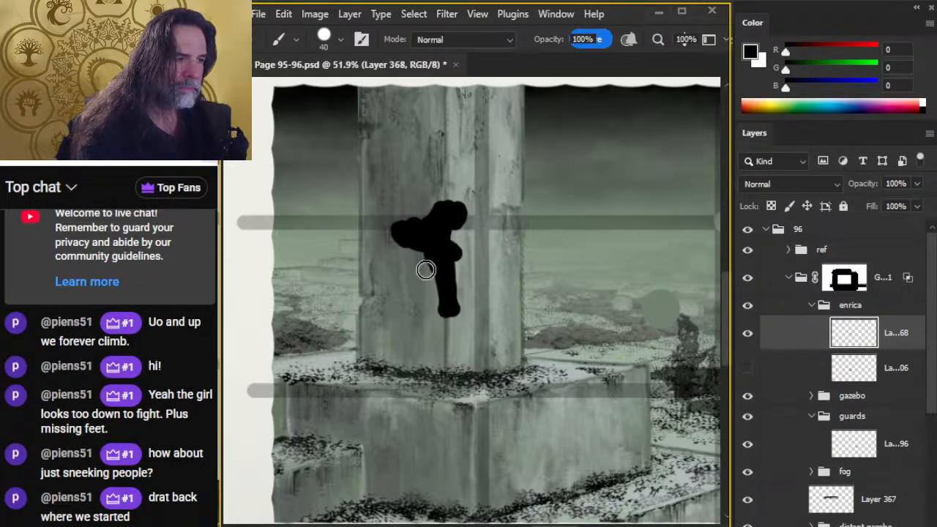
mouse_move(422, 238)
mouse_down()
mouse_move(409, 271)
mouse_move(398, 266)
mouse_move(391, 284)
mouse_move(412, 295)
mouse_up()
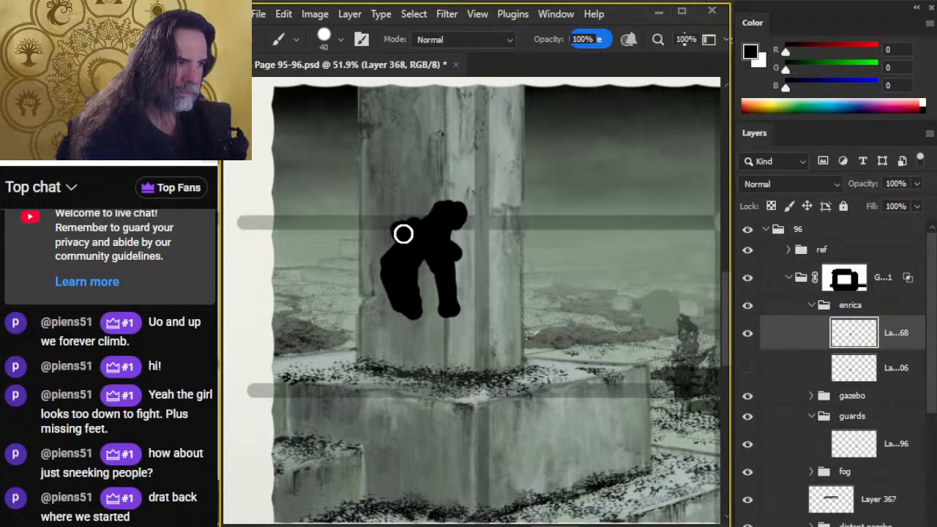
mouse_move(390, 232)
mouse_down()
mouse_move(376, 213)
mouse_move(381, 220)
mouse_up()
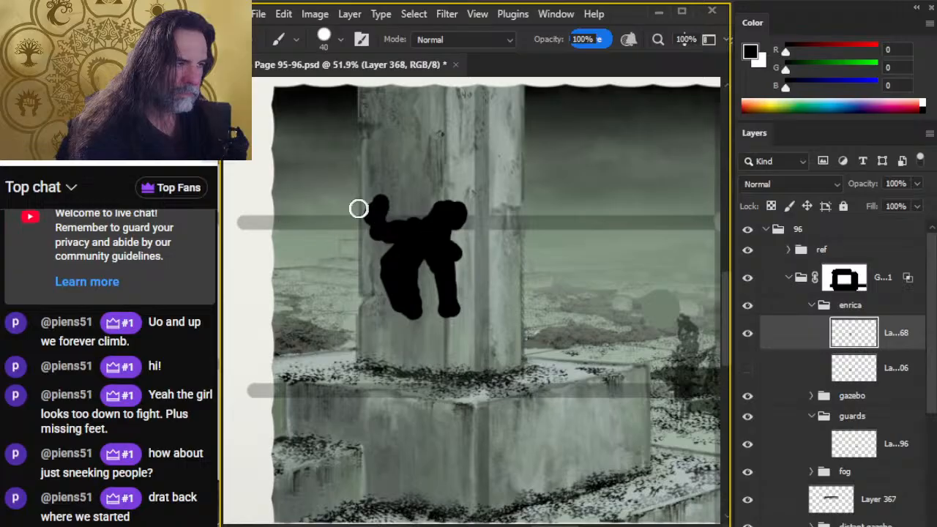
Step: Set the Eraser to a Hard Round tip at 60 px and 100% opacity
key(e)
right_click(366, 213)
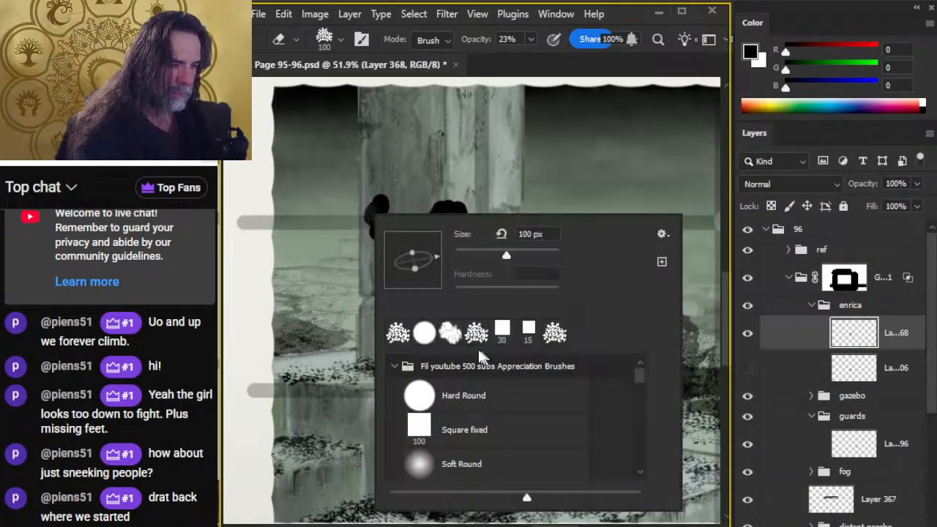
click(422, 397)
click(437, 132)
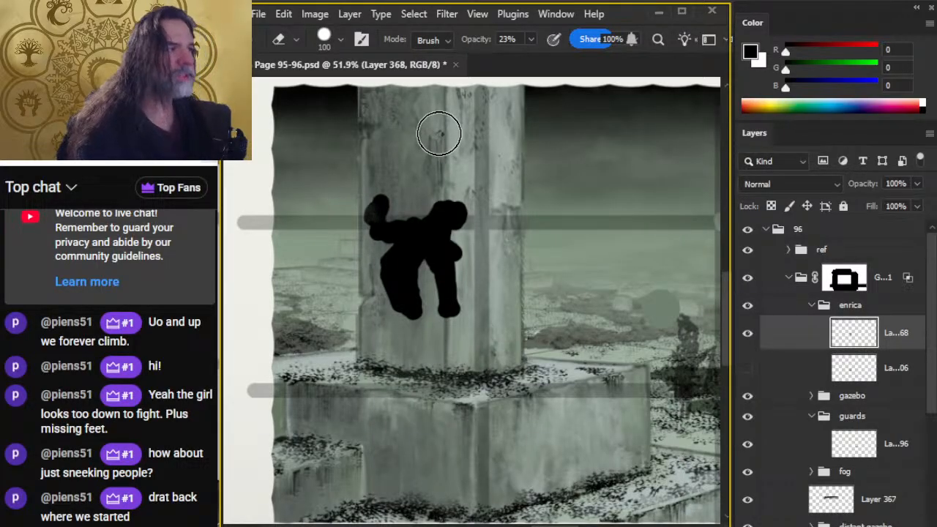
key(bracketleft)
key(bracketleft)
key(bracketleft)
key(bracketleft)
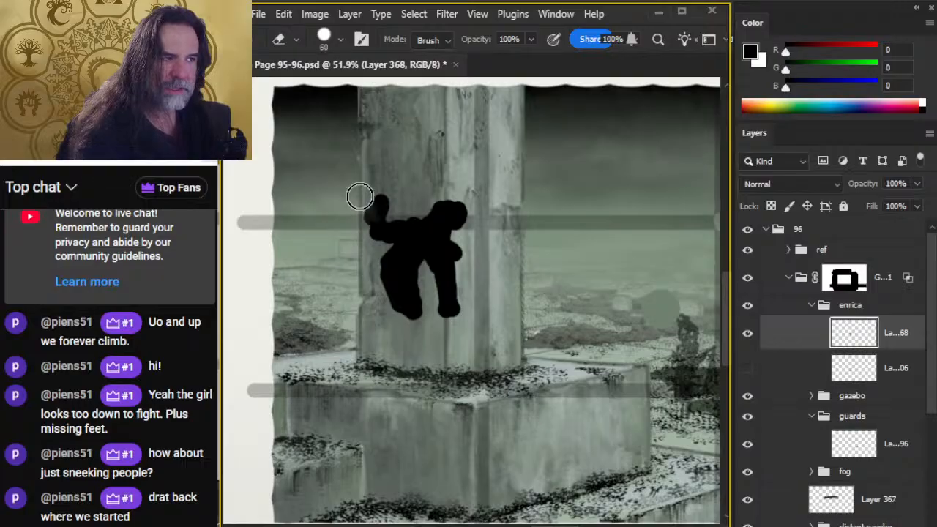
Step: Erase the hanging front forearm and repaint it bent at the elbow, with the hand reaching forward
mouse_move(473, 251)
mouse_down()
mouse_move(471, 298)
mouse_move(454, 310)
mouse_up()
key(b)
mouse_move(445, 257)
mouse_down()
mouse_move(462, 278)
mouse_move(444, 285)
mouse_move(476, 280)
mouse_up()
key(e)
key(b)
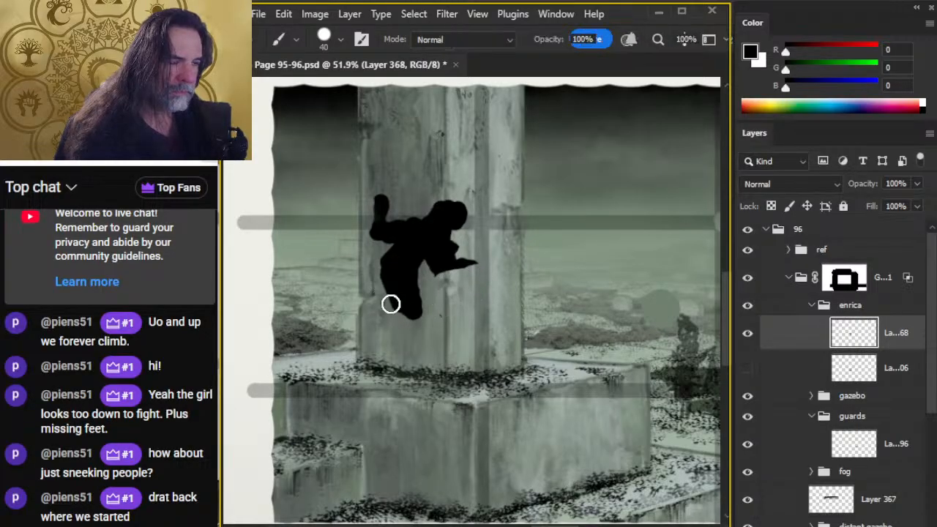
Step: Paint the upper legs lower, rotate the figure clockwise about 13° and shift it slightly along the pillar
mouse_move(389, 306)
mouse_down()
mouse_move(414, 314)
mouse_move(407, 284)
mouse_move(412, 304)
mouse_up()
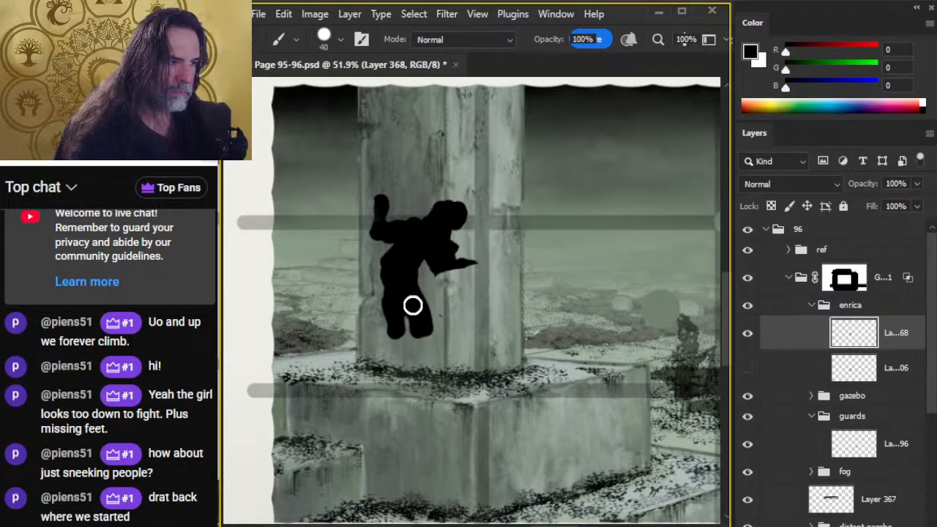
key(l)
right_click(462, 297)
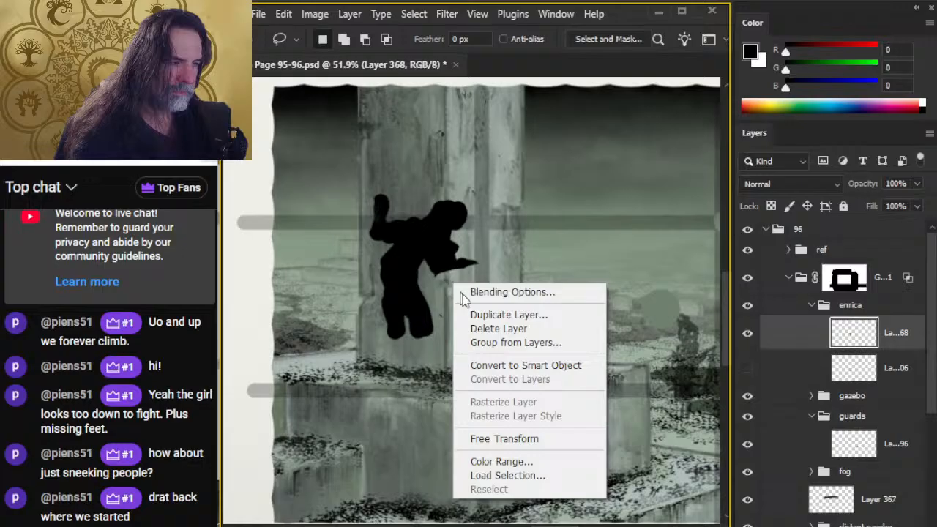
click(530, 437)
drag(571, 253, 584, 258)
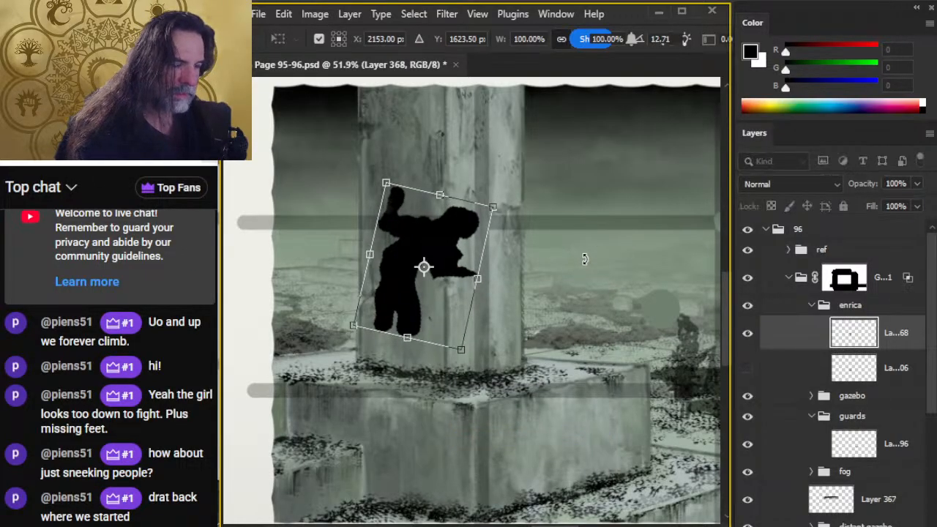
key(Return)
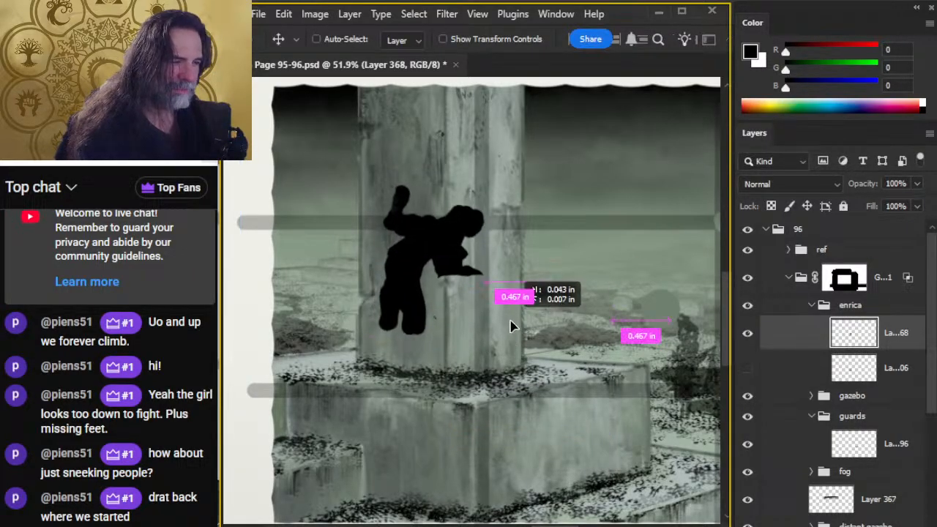
Step: Paint the rear leg stretched back and the front leg bent at the knee, with both feet on the pillar's ledge
key(b)
drag(388, 323, 376, 339)
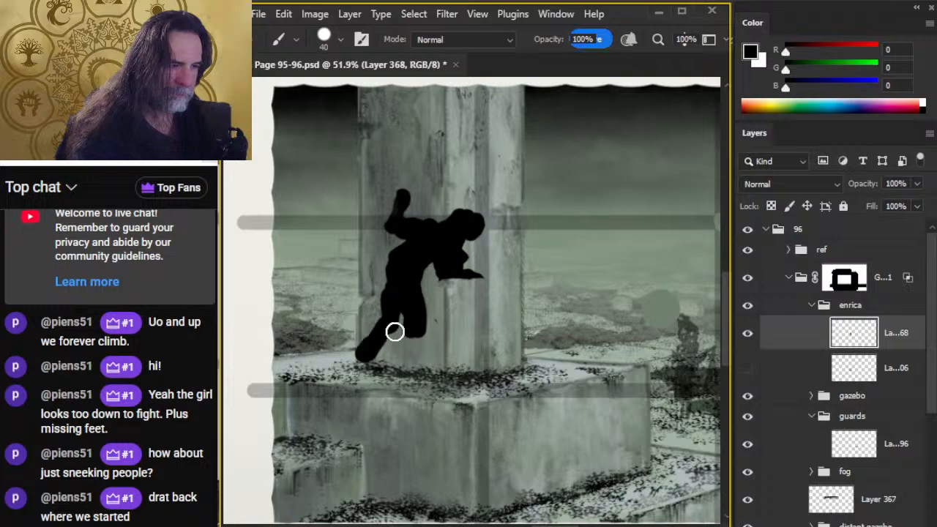
drag(424, 314, 429, 320)
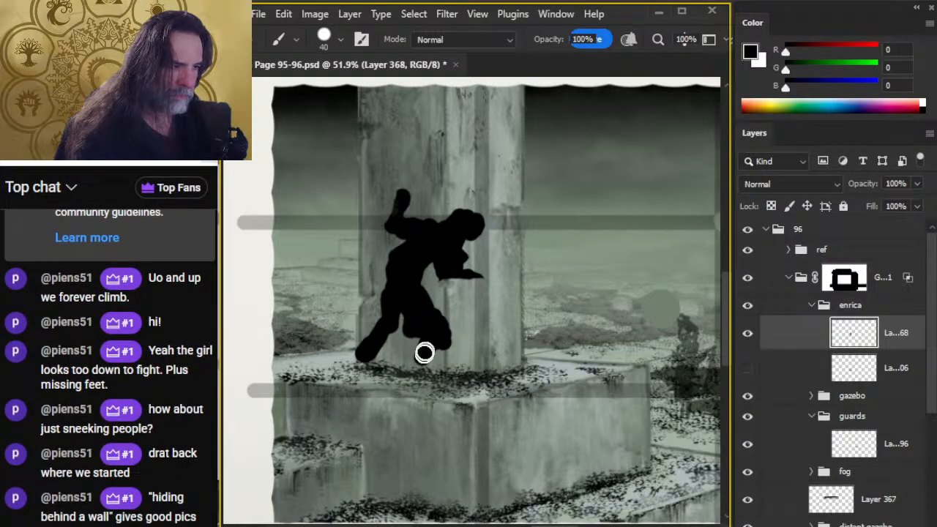
drag(424, 353, 423, 359)
mouse_move(362, 357)
mouse_down()
mouse_move(456, 373)
mouse_move(448, 342)
mouse_move(465, 330)
mouse_move(444, 350)
mouse_move(425, 312)
mouse_move(434, 320)
mouse_move(427, 367)
mouse_move(450, 367)
mouse_move(446, 353)
mouse_move(426, 390)
mouse_up()
key(e)
Step: Refine the front hand into a pointed shape with a 30 px brush and the Eraser, and round out the head
key(b)
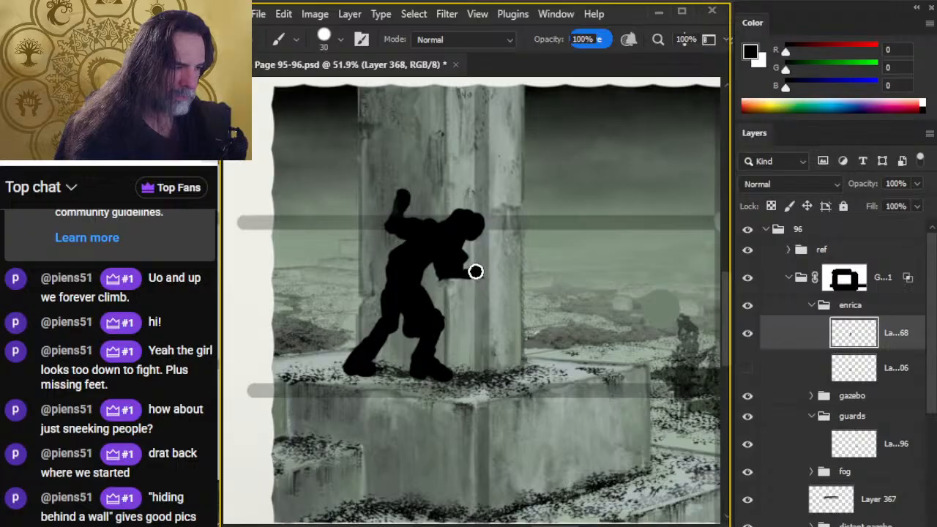
key(e)
drag(502, 273, 491, 296)
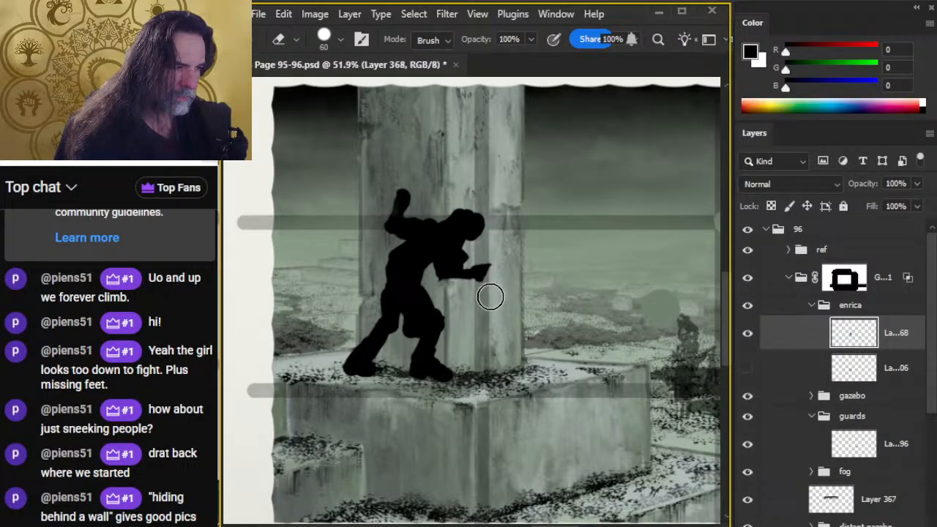
key(bracketleft)
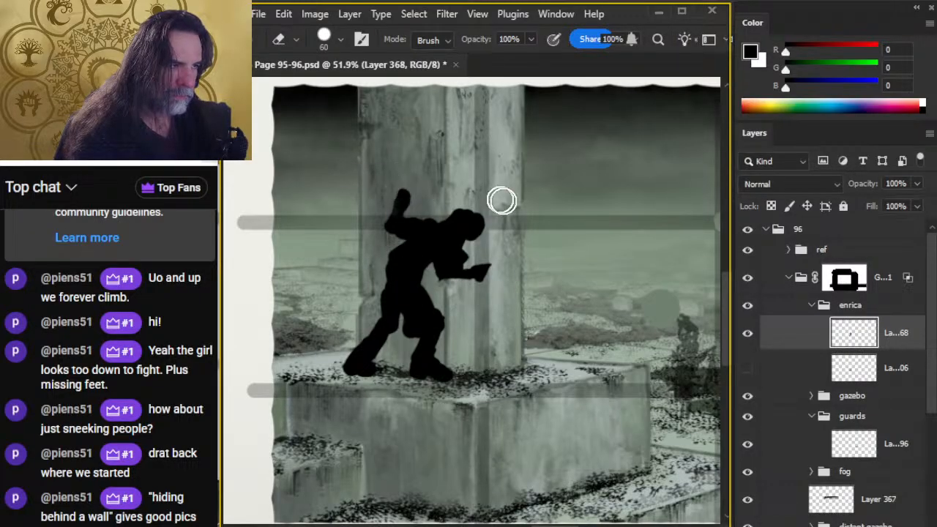
key(bracketleft)
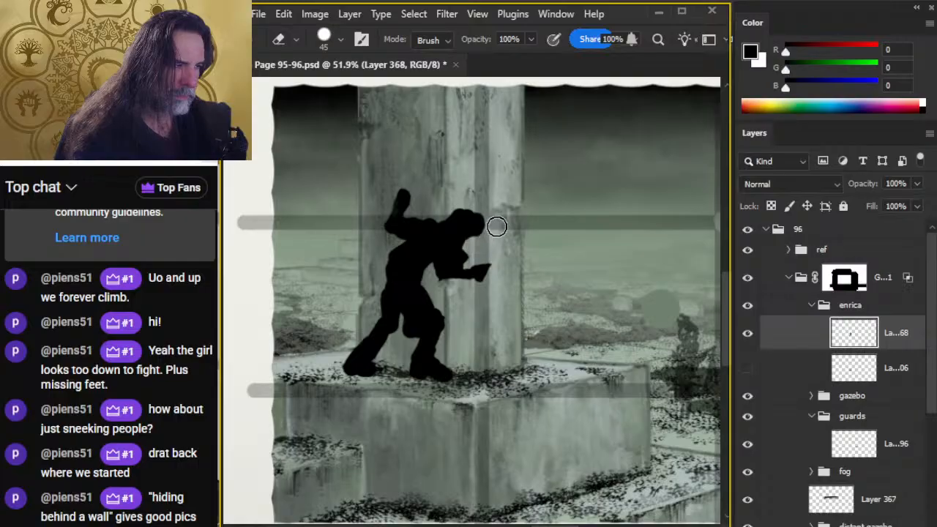
key(b)
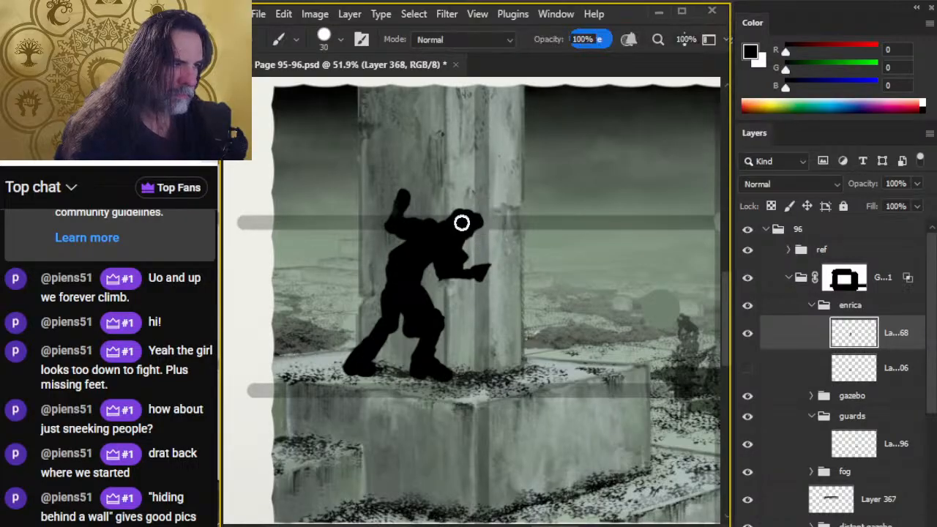
drag(474, 229, 469, 225)
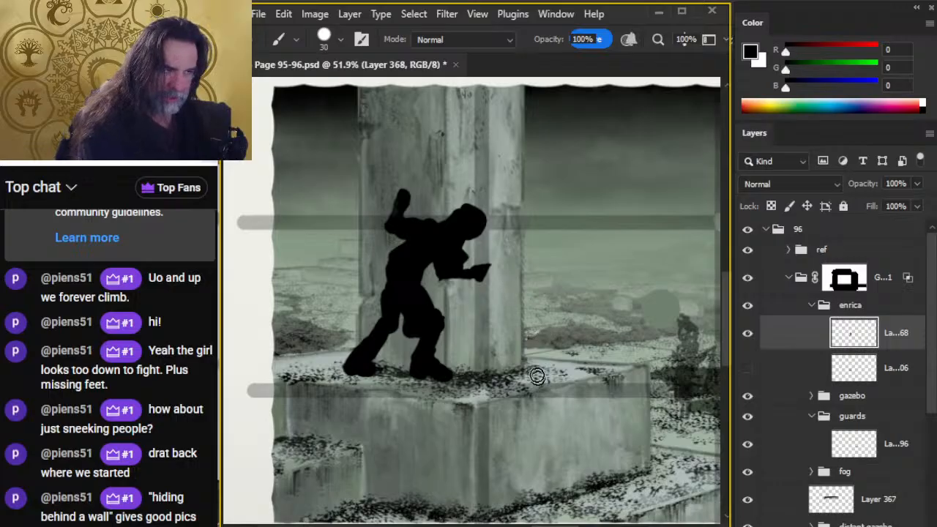
Step: Hide the first silhouette's layer and paint the head, shoulders and arms of a second black figure on a new layer
mouse_move(487, 369)
mouse_down()
mouse_move(570, 377)
mouse_move(563, 408)
mouse_move(536, 411)
mouse_up()
key(ctrl+z)
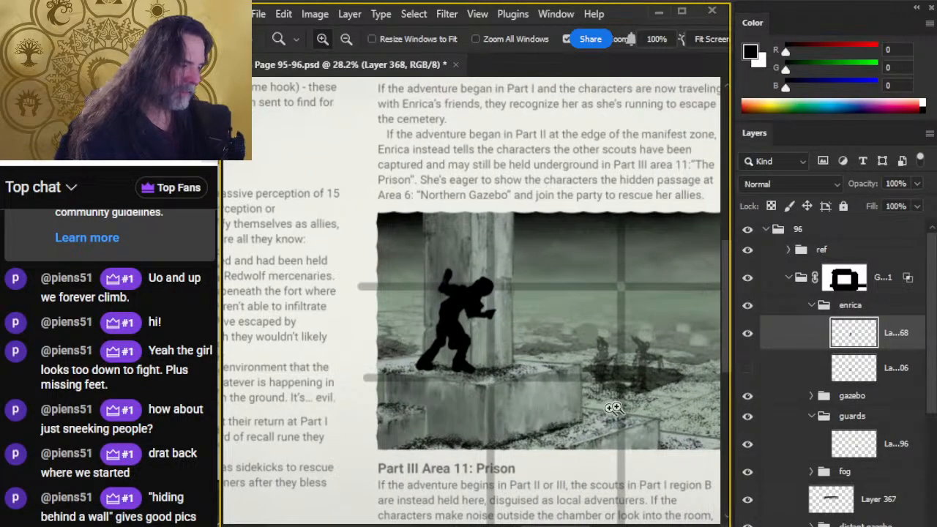
click(747, 333)
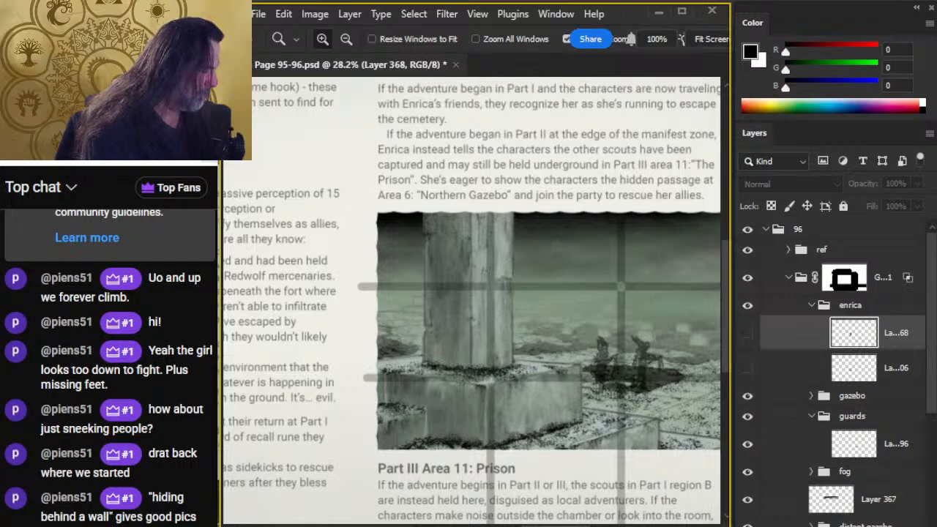
key(ctrl+shift+alt+n)
key(b)
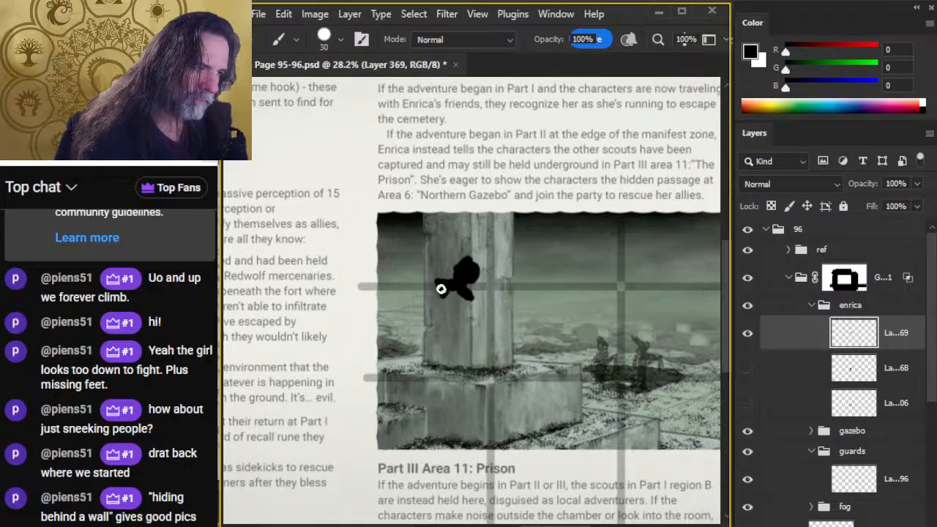
Step: Scale the second figure down to about 89% and shift it slightly across the pillar
right_click(430, 273)
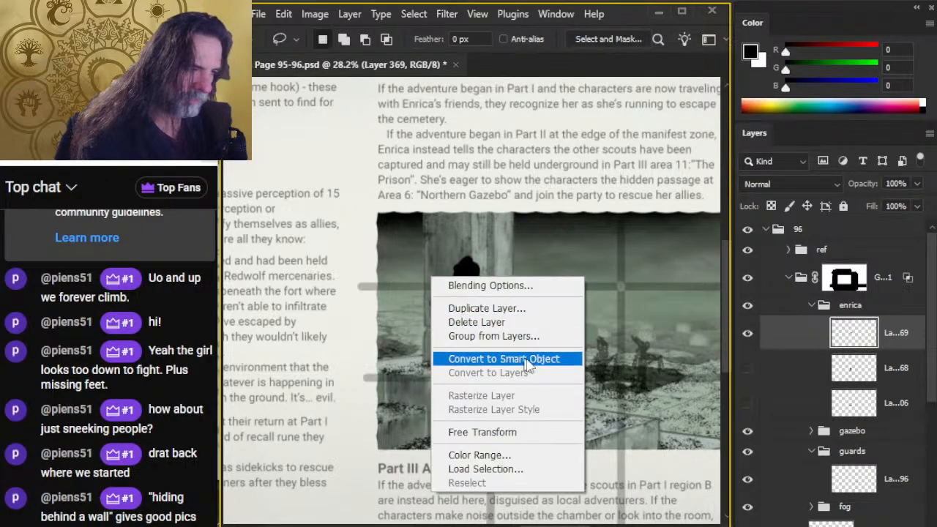
click(477, 431)
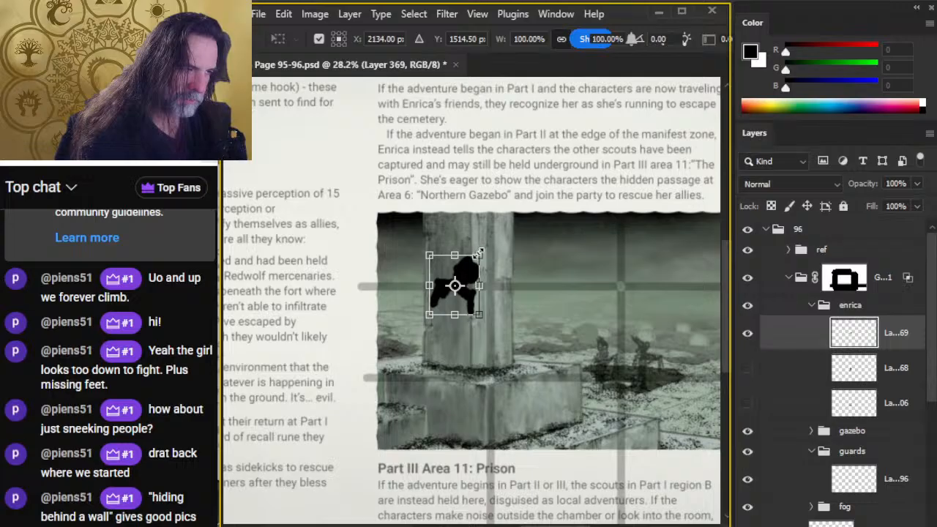
drag(479, 254, 474, 258)
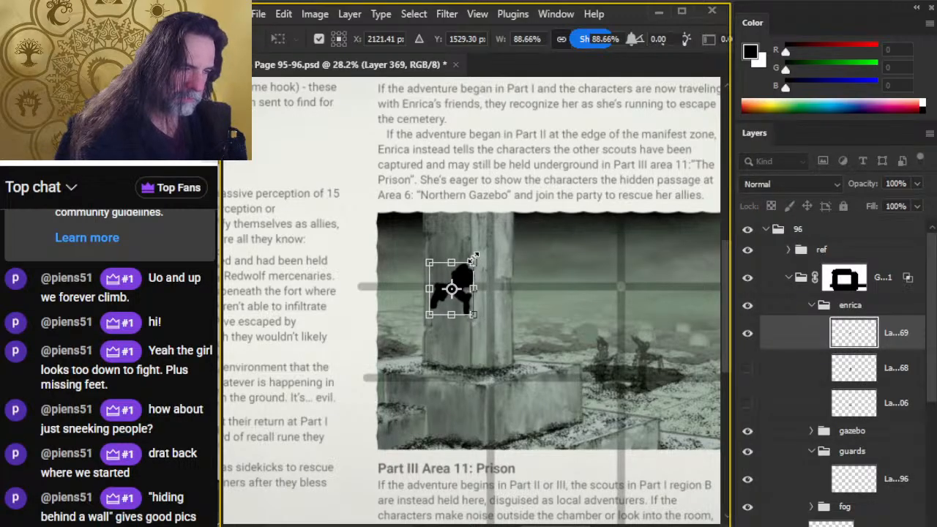
key(Return)
drag(492, 335, 495, 331)
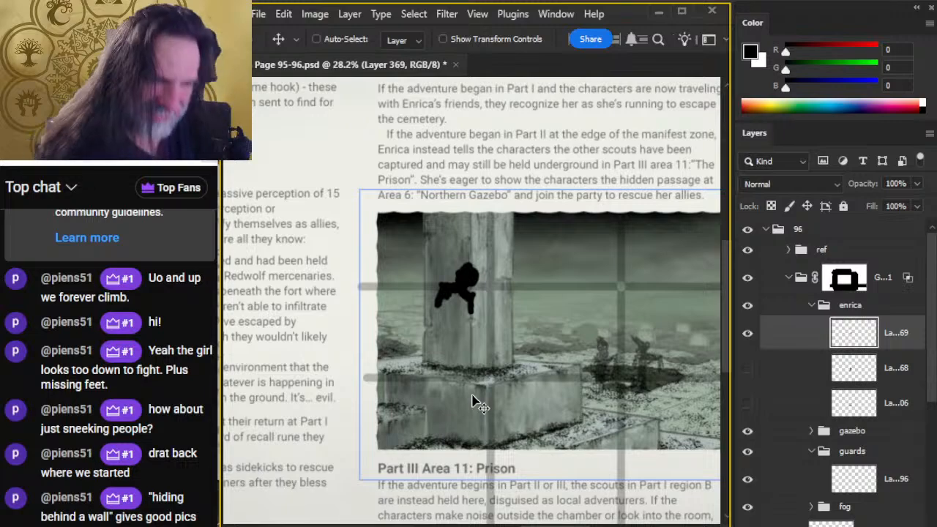
Step: Switch to the browser and search Google Images for "hiding behind a wall" in a new tab
key(alt+Tab)
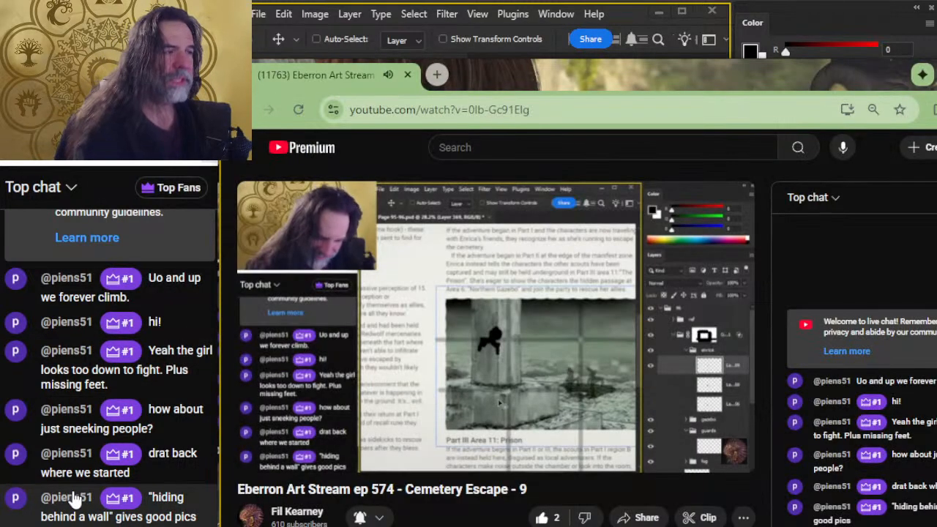
click(437, 74)
text(hiding )
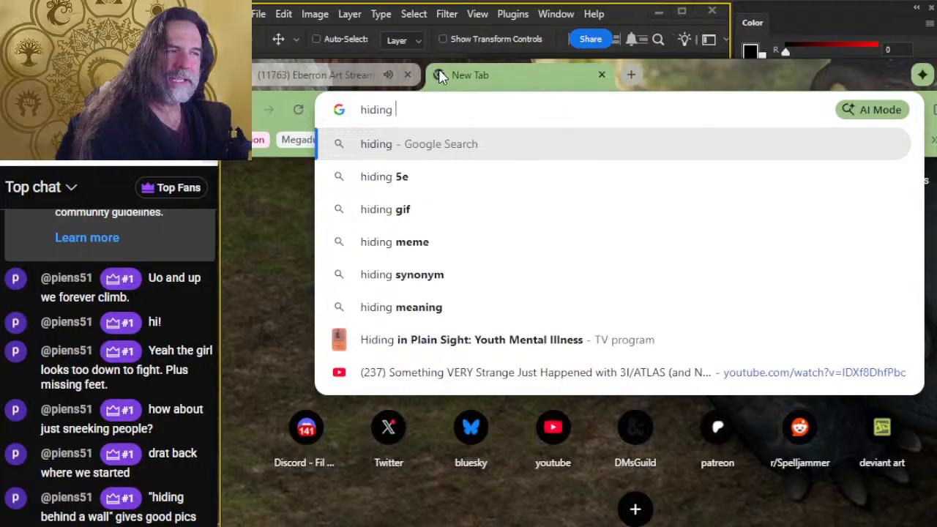
text(behind a wall)
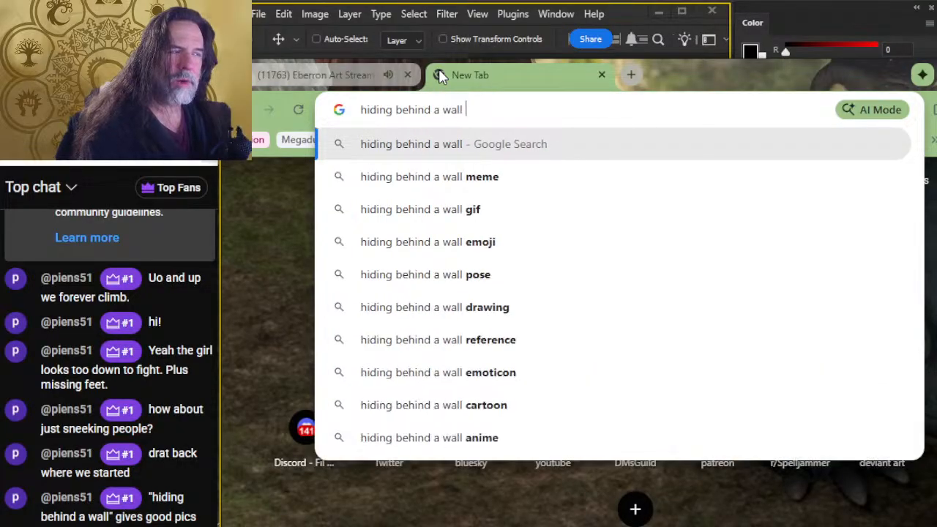
key(Return)
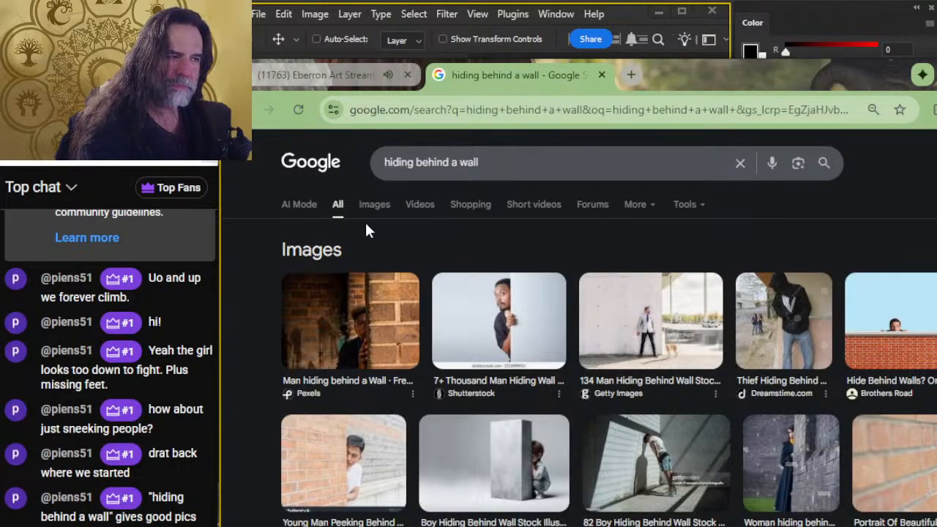
click(374, 213)
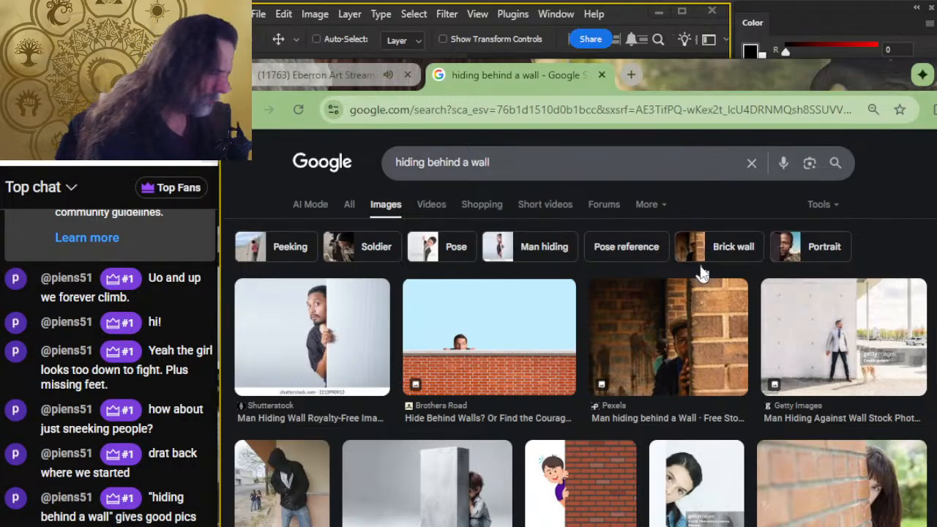
Step: Look through the image results, preview the DepositPhotos picture of the man with a bat, and examine its related images for poses
scroll(699, 282, down, 2)
scroll(699, 282, down, 4)
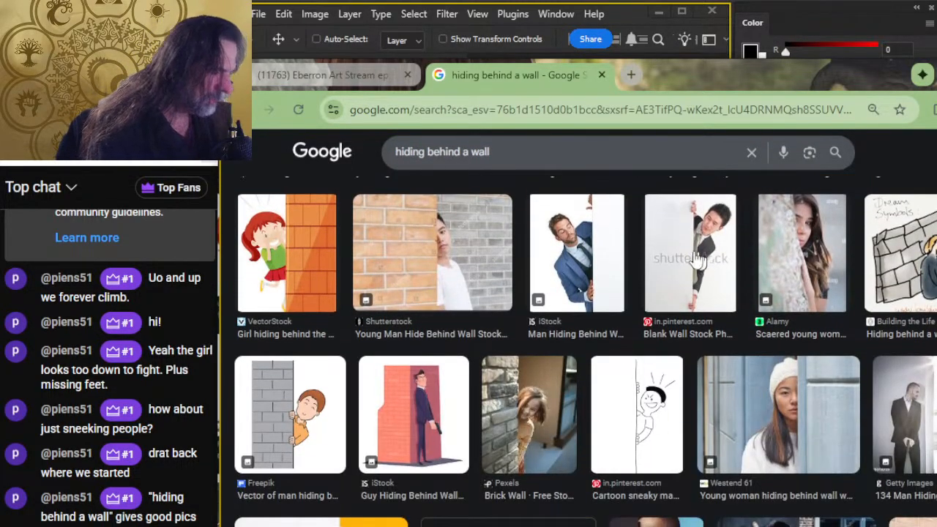
scroll(636, 274, down, 4)
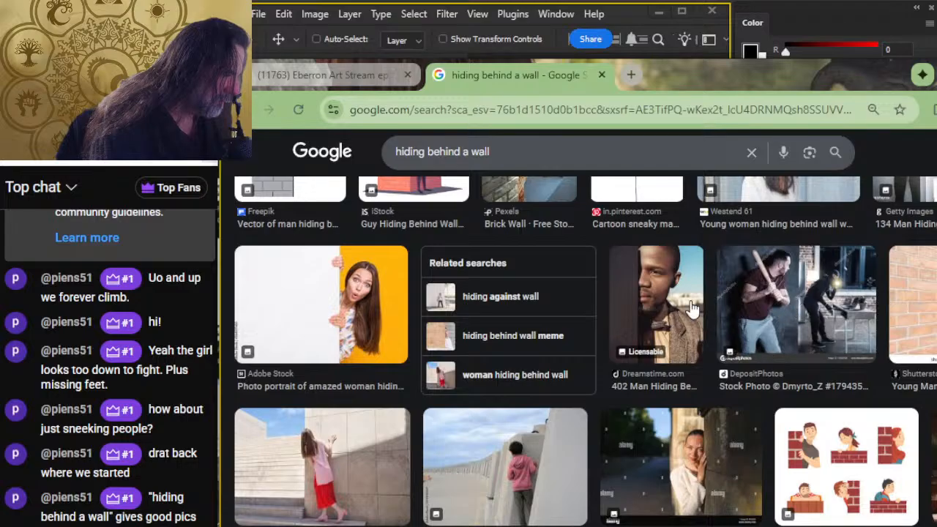
click(761, 313)
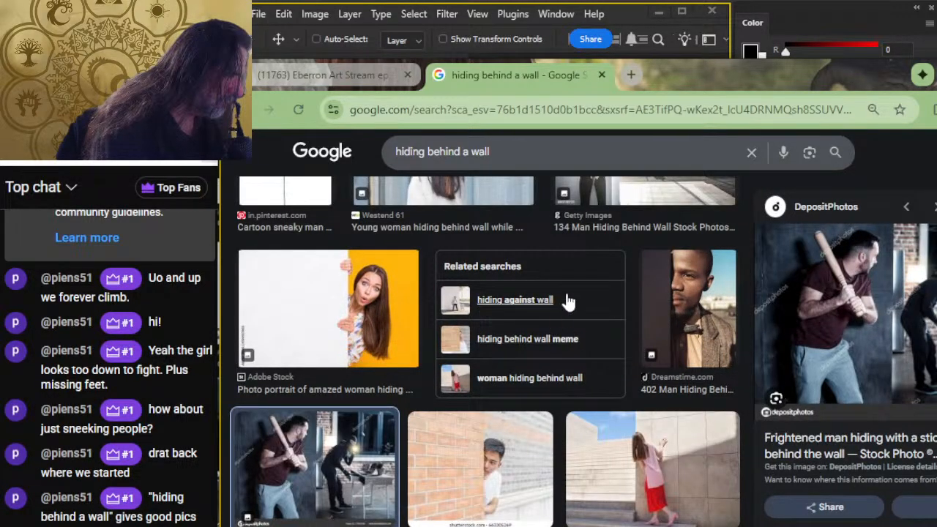
scroll(600, 286, down, 5)
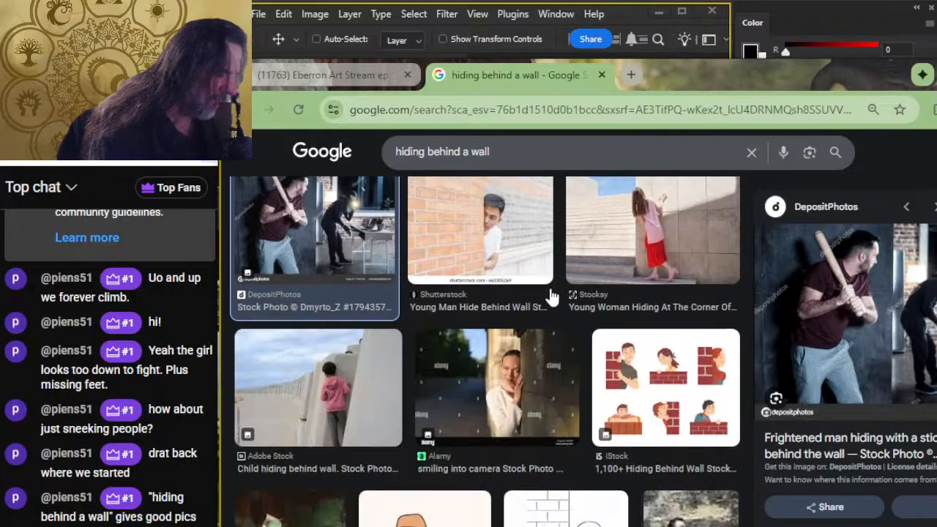
scroll(906, 300, down, 2)
scroll(901, 322, down, 4)
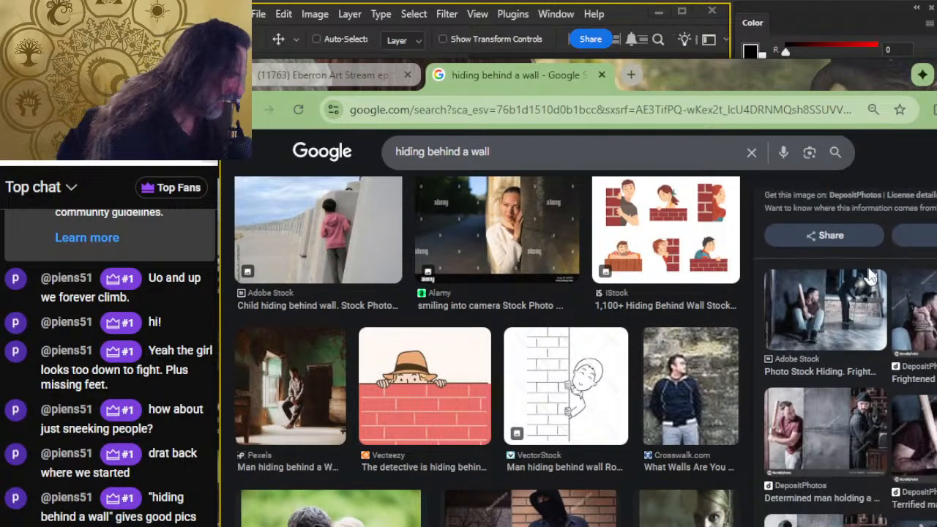
scroll(871, 274, down, 4)
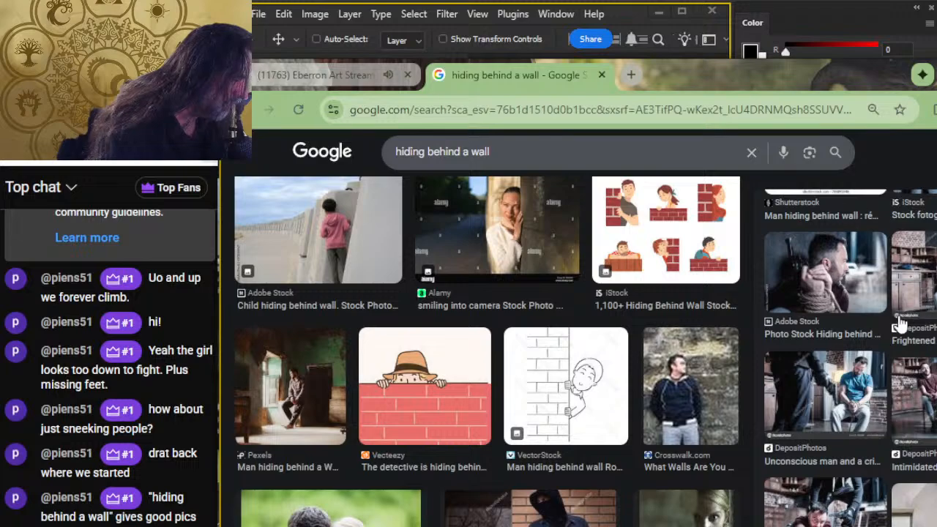
scroll(871, 274, down, 2)
scroll(869, 270, down, 5)
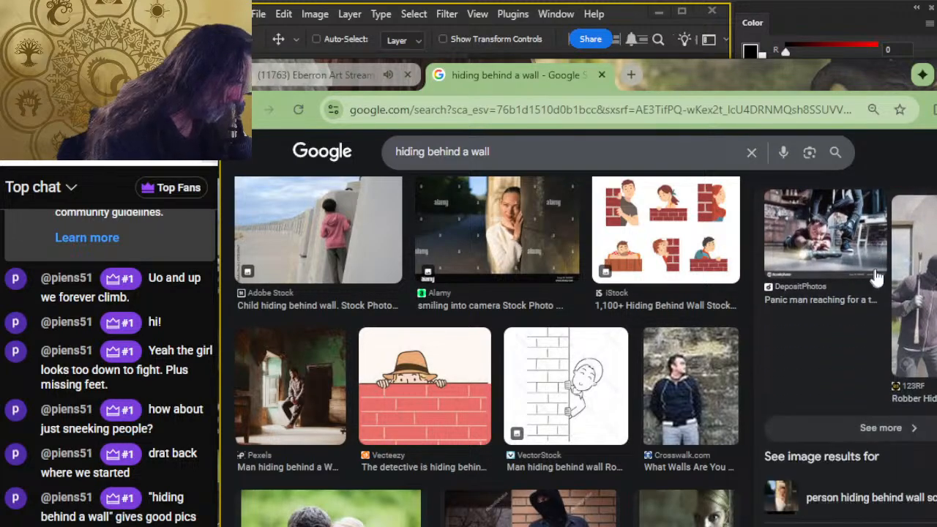
scroll(630, 322, down, 2)
Step: Examine the rest of the main image results for a full-body pose of someone pressed against a wall
scroll(629, 322, down, 2)
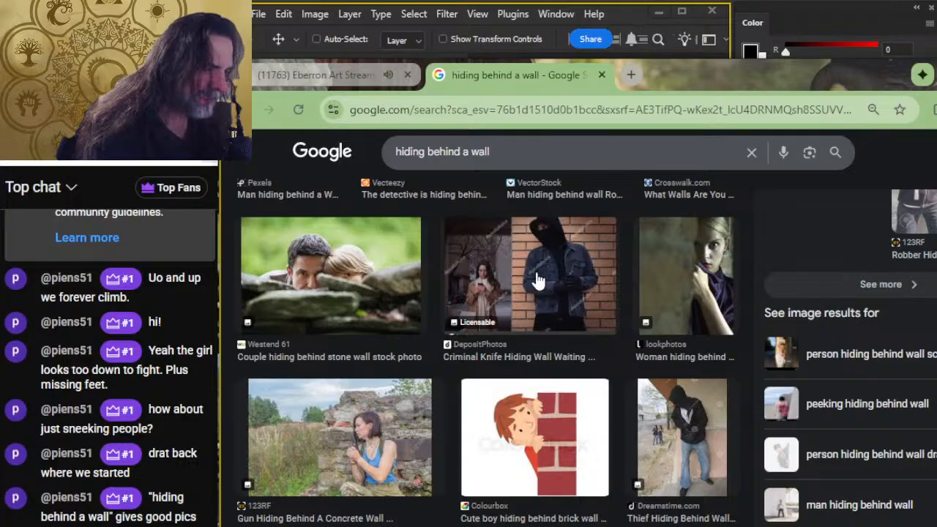
scroll(556, 444, up, 2)
scroll(555, 386, down, 4)
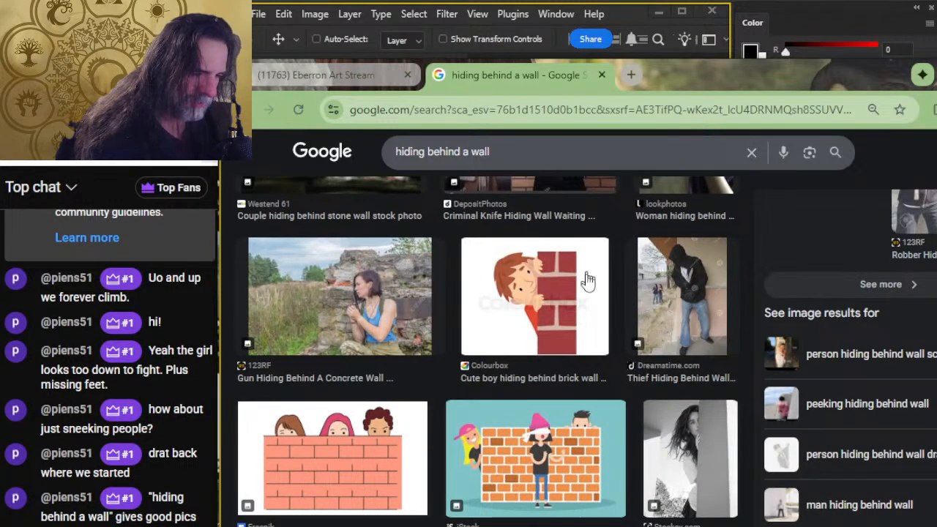
scroll(592, 282, down, 5)
scroll(475, 350, up, 2)
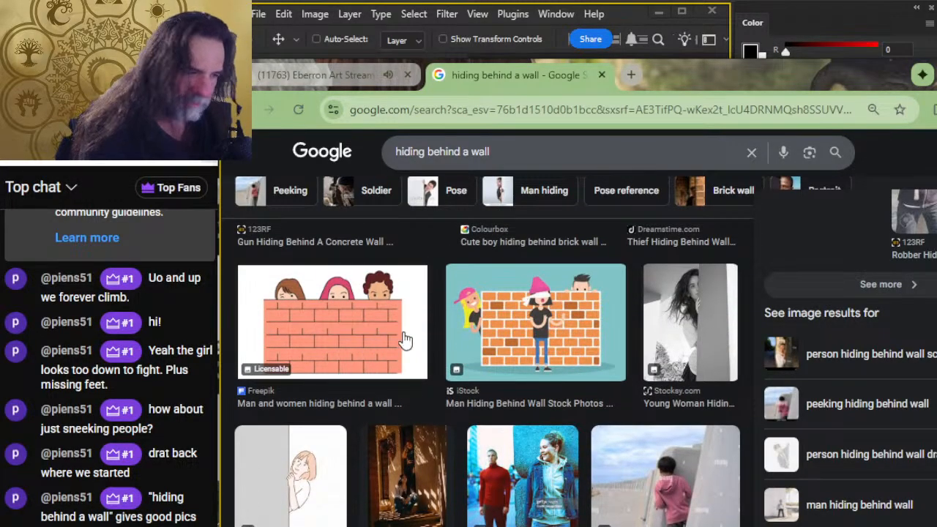
scroll(395, 344, up, 2)
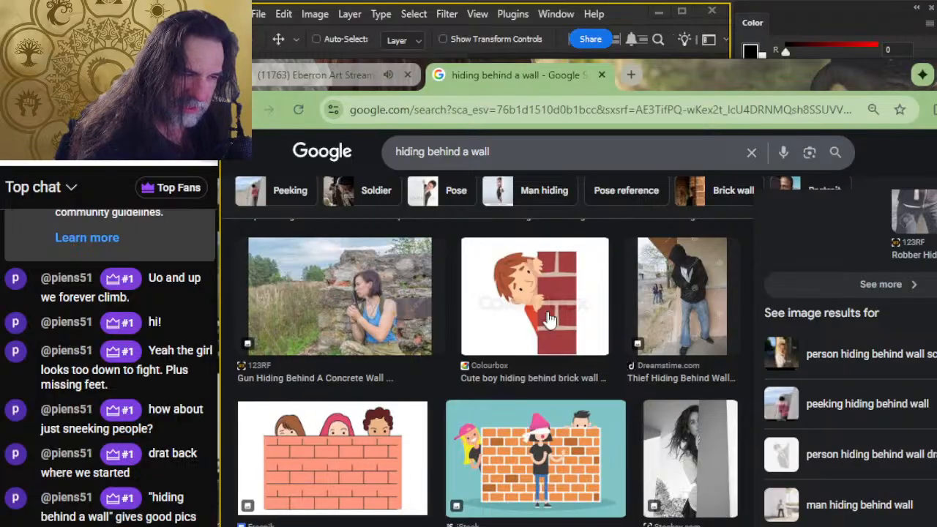
scroll(533, 302, down, 4)
scroll(540, 311, down, 6)
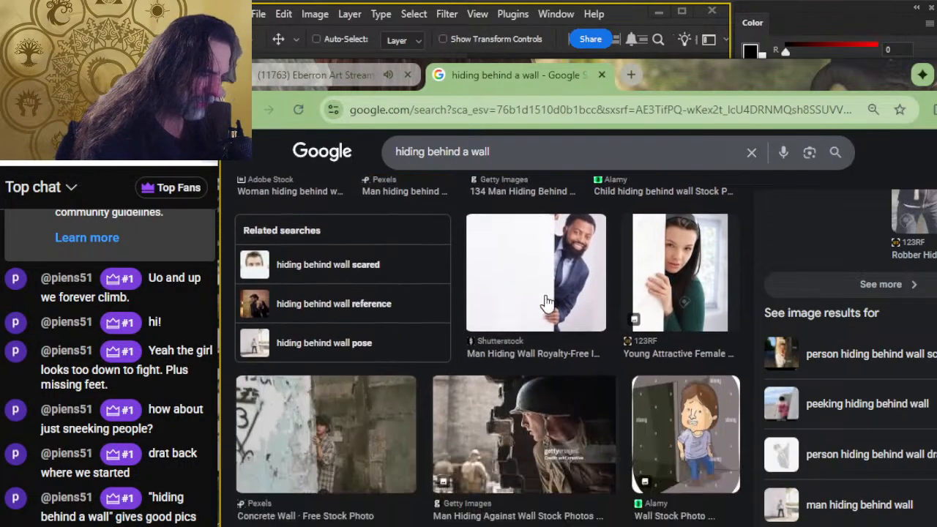
scroll(518, 274, down, 4)
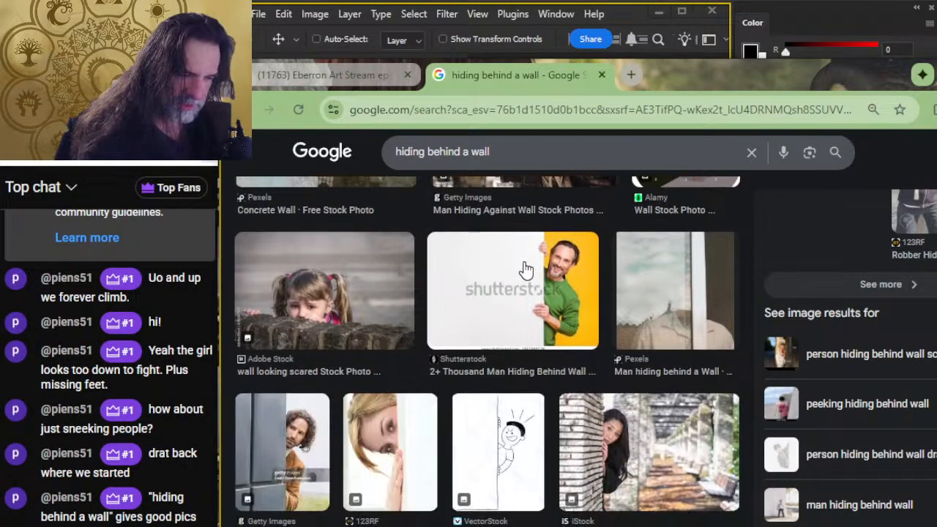
scroll(518, 277, down, 10)
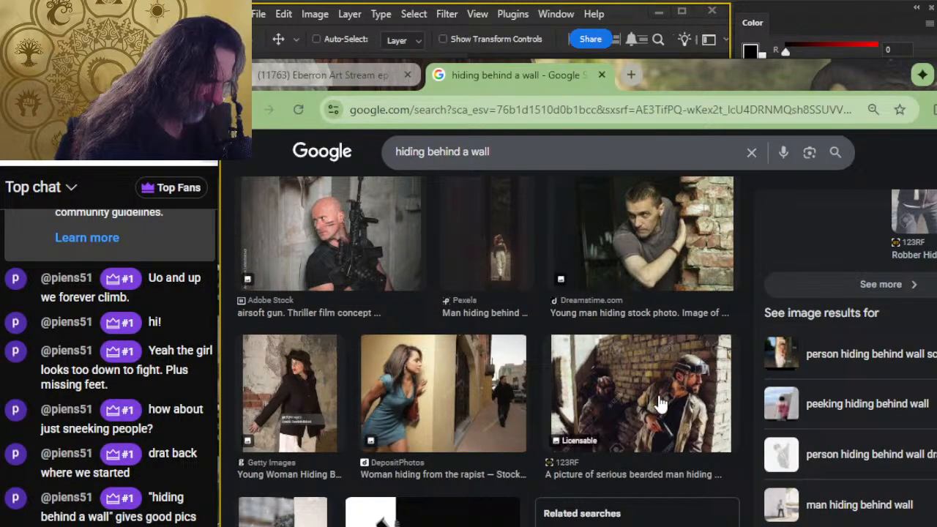
Step: Open the Getty Images photo of the young woman in a black coat and hat at full size and copy it
click(296, 410)
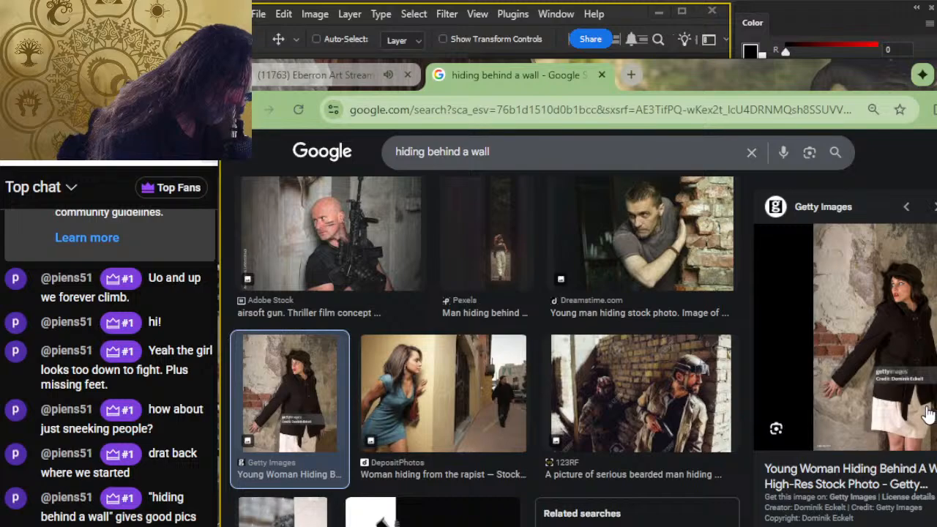
right_click(880, 369)
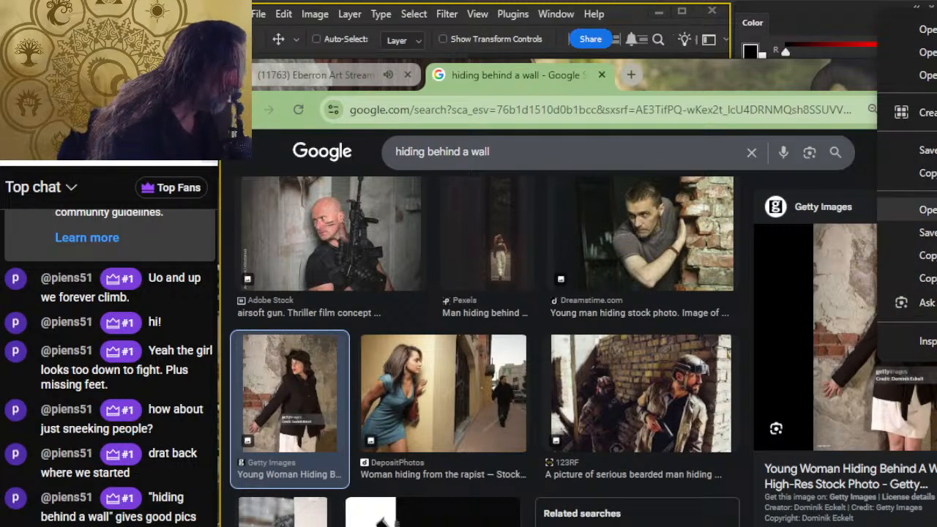
click(924, 209)
click(706, 75)
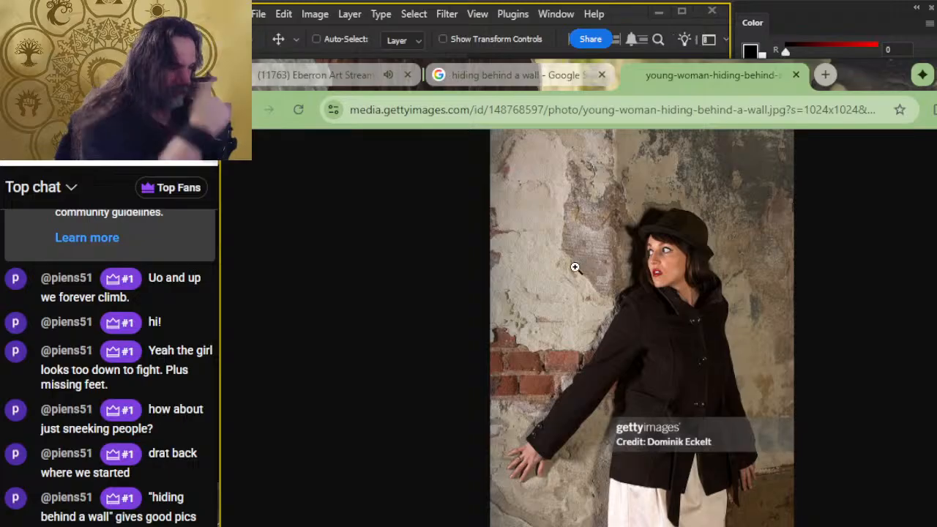
right_click(685, 320)
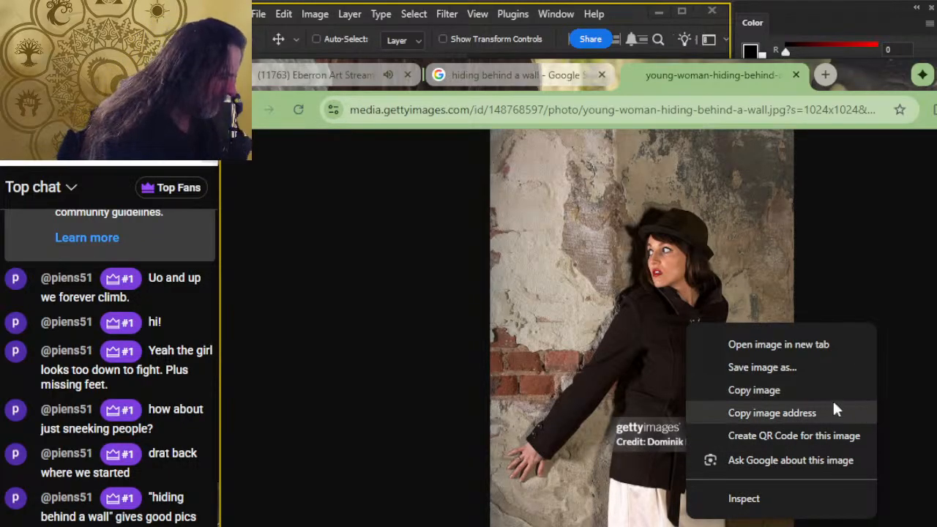
click(828, 390)
Step: Switch to Photoshop, paste the copied photo at the ref group in Page 95-96.psd, and move it up and to the left
key(alt+Tab)
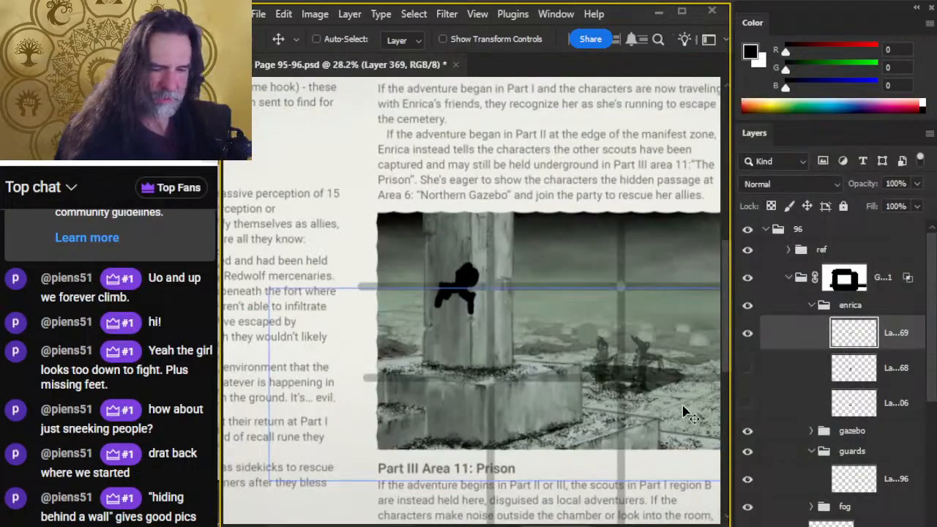
click(774, 250)
key(ctrl+v)
drag(539, 341, 340, 246)
Step: Switch to the browser, close the full-size Getty Images photo, and look through the related images of the woman in the black coat
key(alt+Tab)
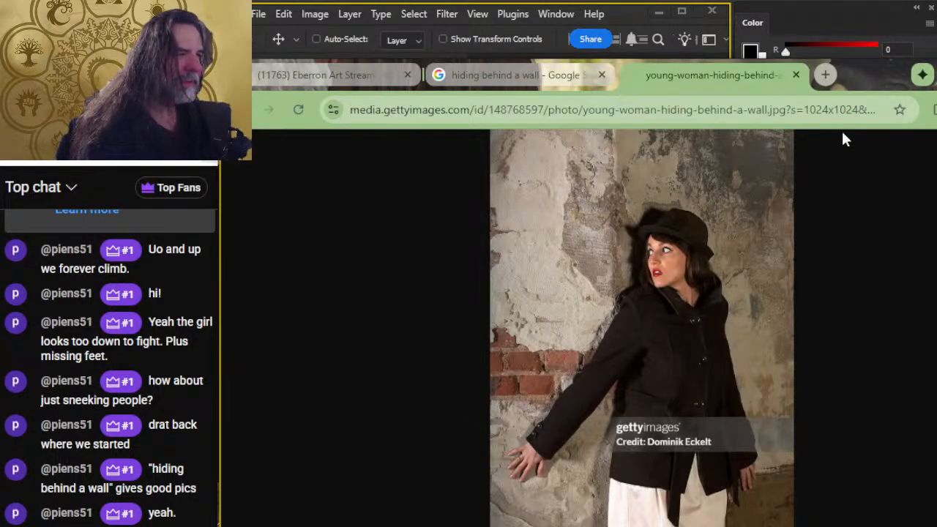
click(796, 75)
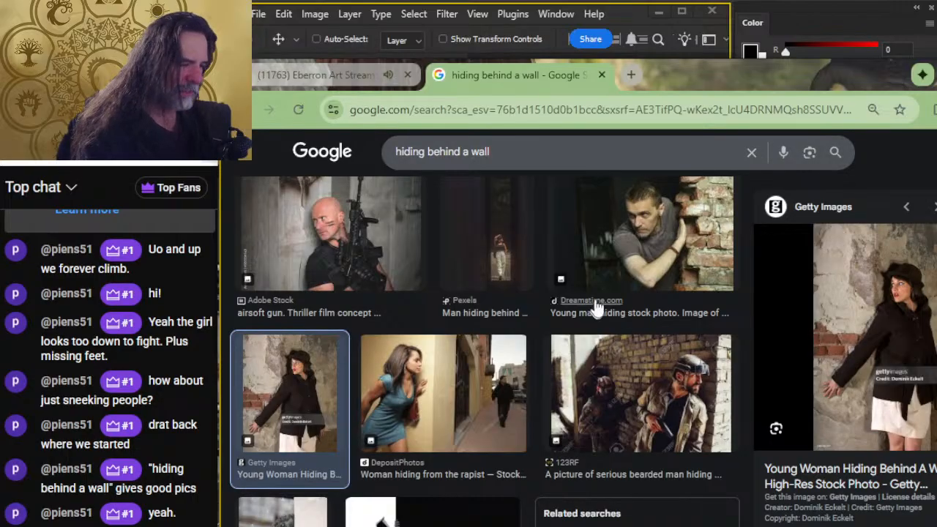
scroll(585, 300, down, 2)
scroll(879, 307, down, 3)
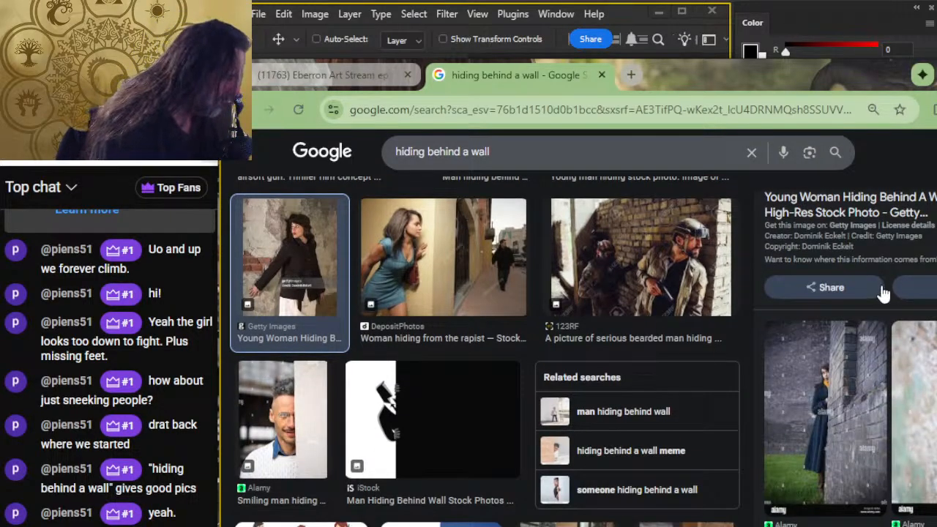
scroll(883, 293, down, 3)
scroll(868, 270, down, 2)
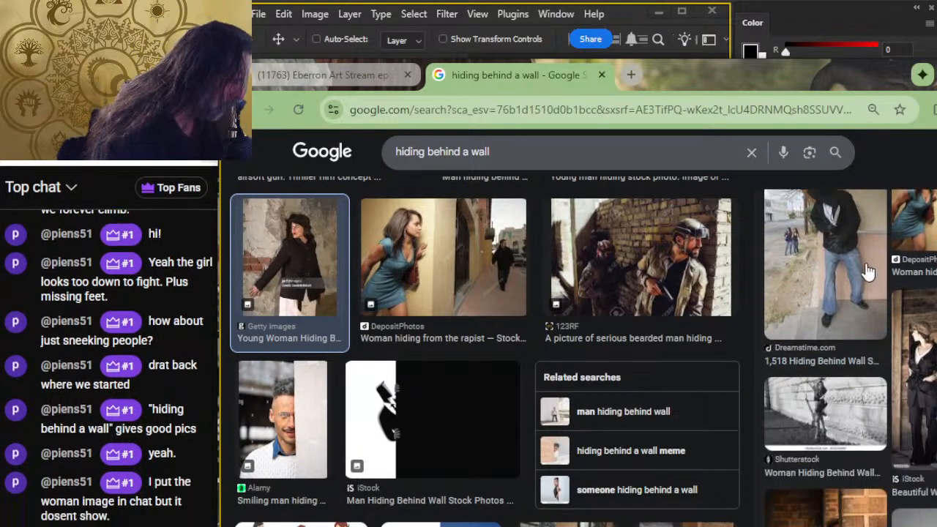
scroll(867, 270, down, 1)
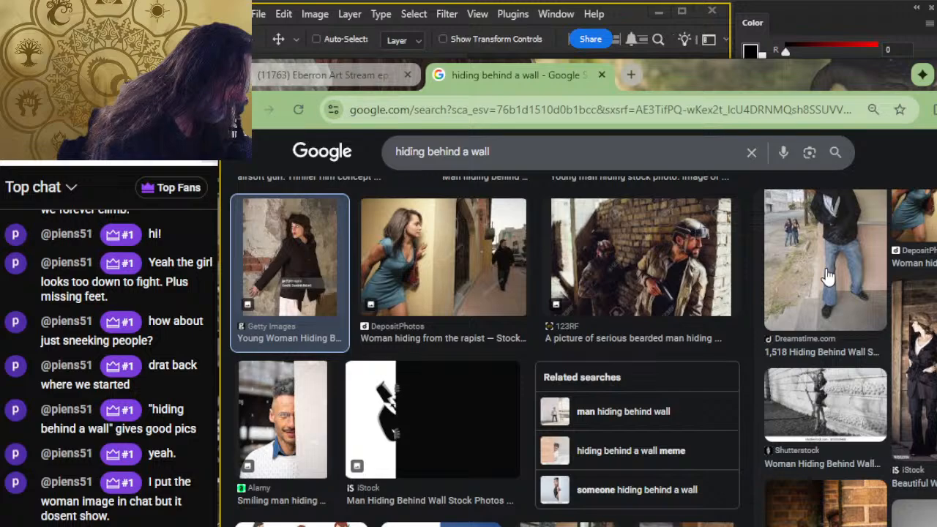
scroll(825, 333, down, 2)
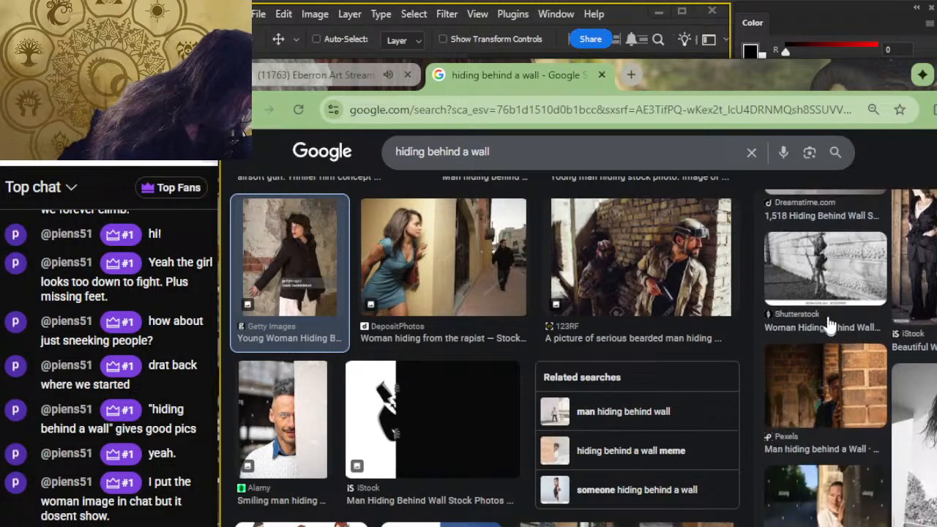
scroll(836, 313, down, 5)
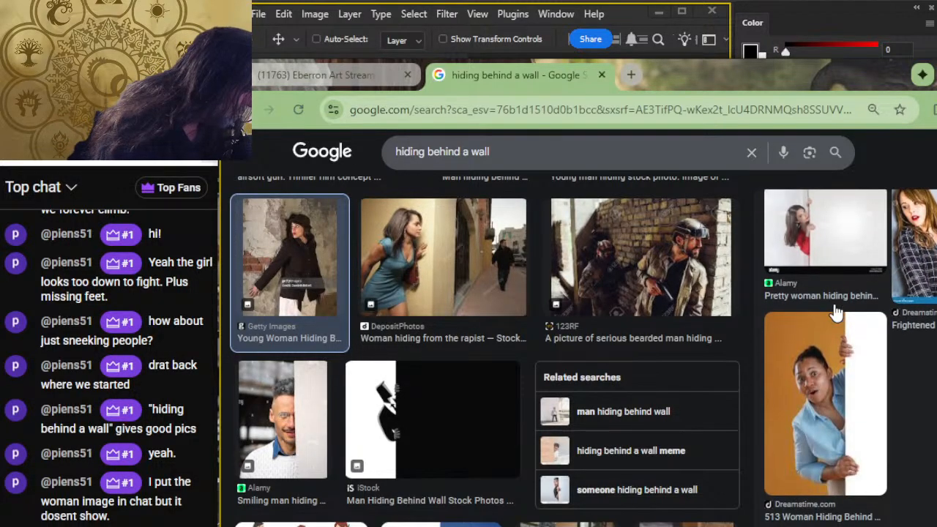
scroll(835, 314, up, 2)
scroll(836, 308, down, 6)
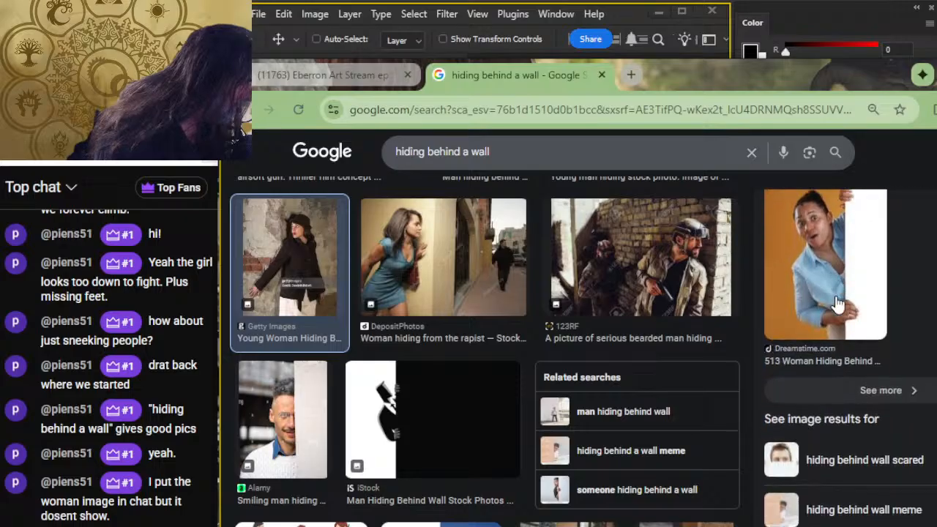
Step: Look further through the main "hiding behind a wall" image results for a full-body hiding pose
scroll(557, 327, down, 4)
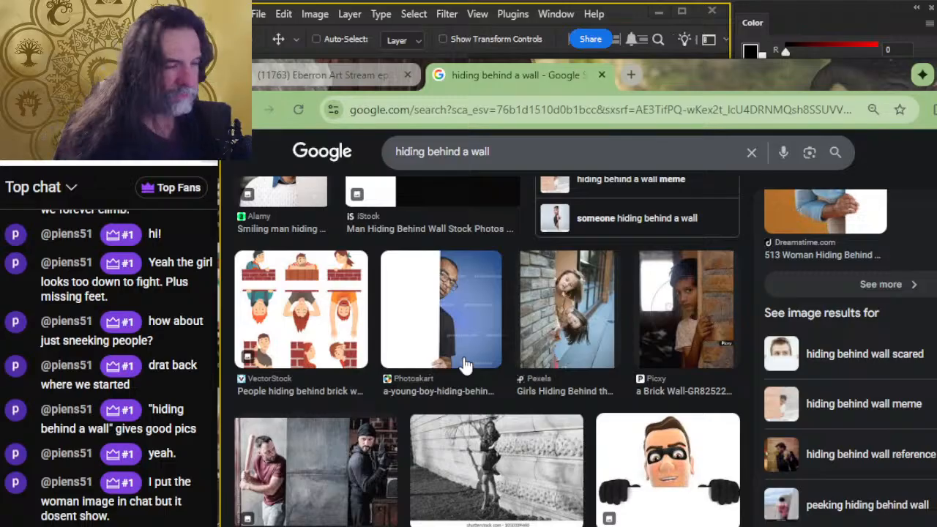
scroll(528, 338, down, 1)
scroll(512, 330, up, 1)
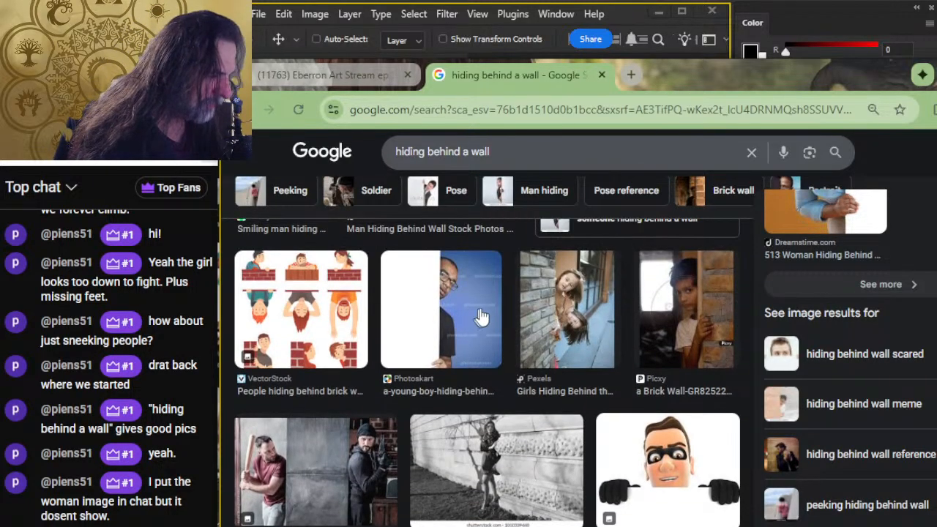
scroll(481, 318, down, 4)
scroll(512, 271, down, 8)
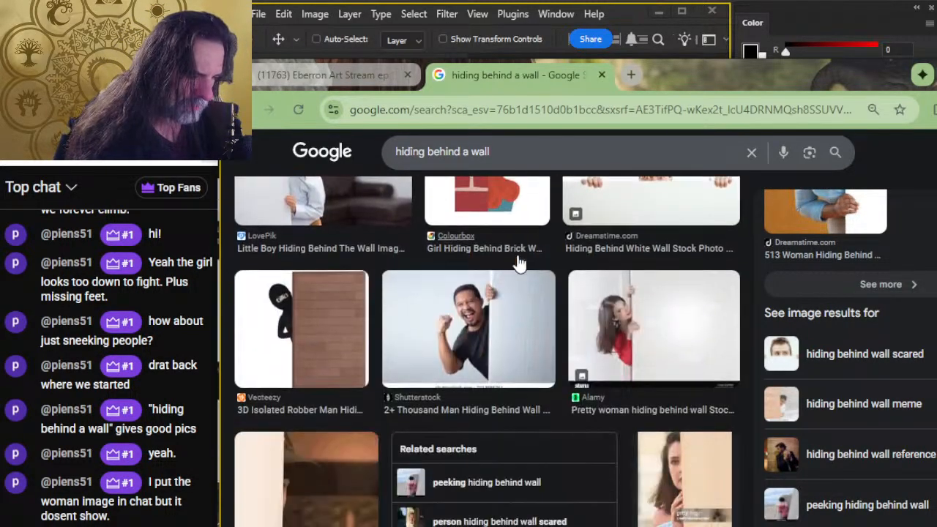
scroll(516, 256, down, 8)
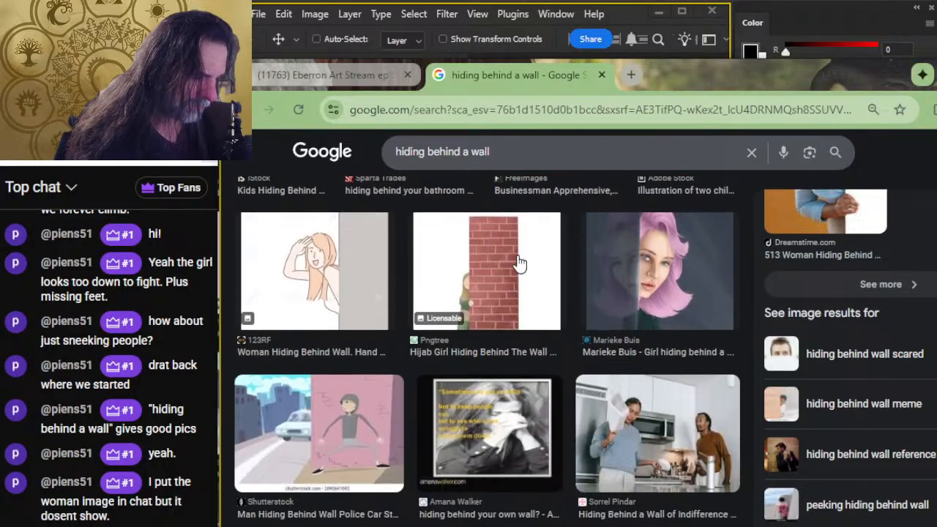
scroll(517, 260, down, 8)
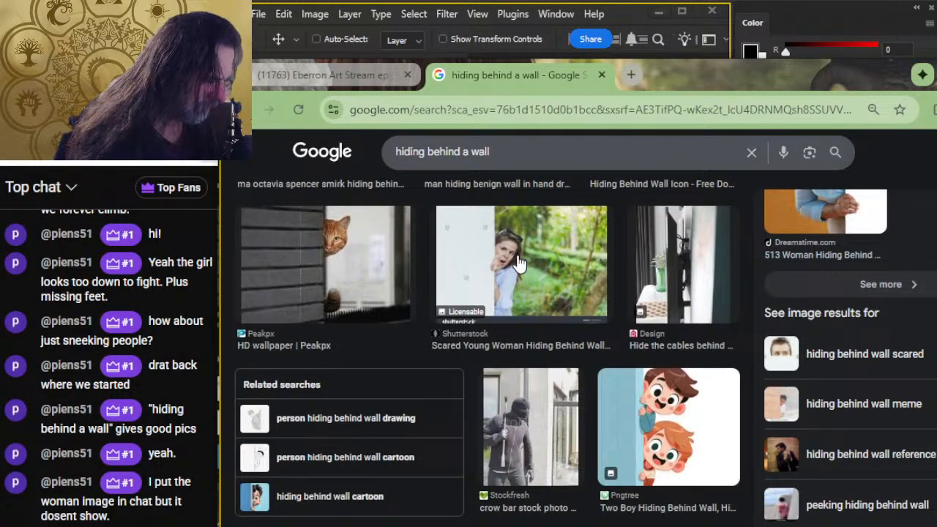
scroll(517, 433, down, 2)
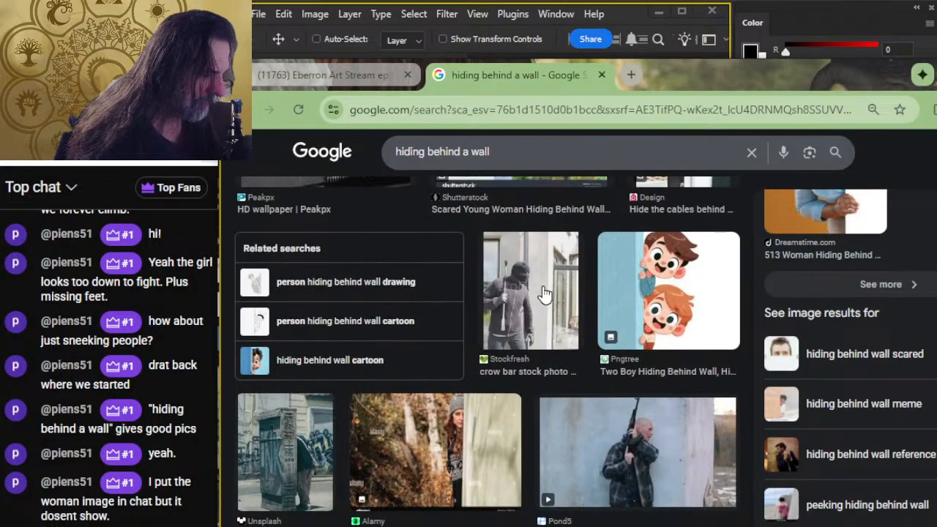
Step: Preview the Stockfresh photo of the robber with a crowbar and examine its related images for poses
click(540, 299)
scroll(575, 395, down, 2)
scroll(900, 328, down, 5)
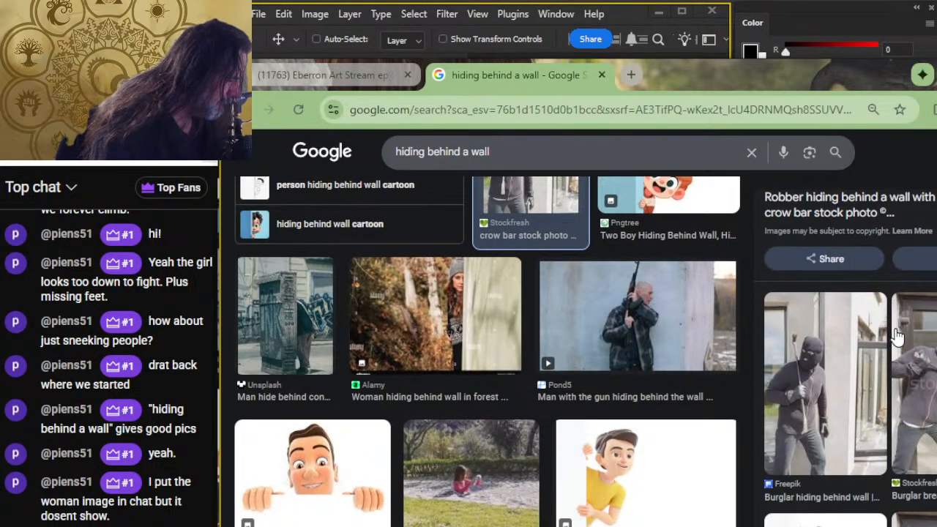
scroll(901, 328, down, 5)
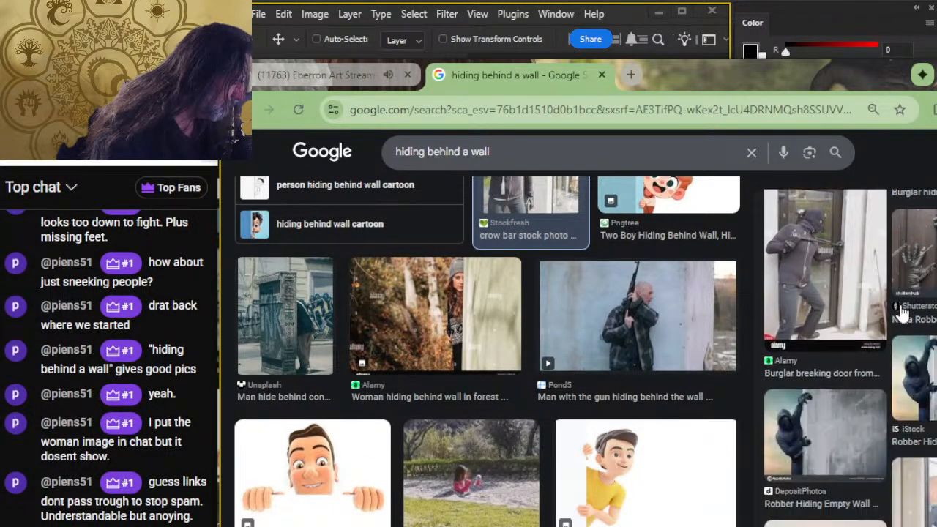
scroll(904, 309, down, 3)
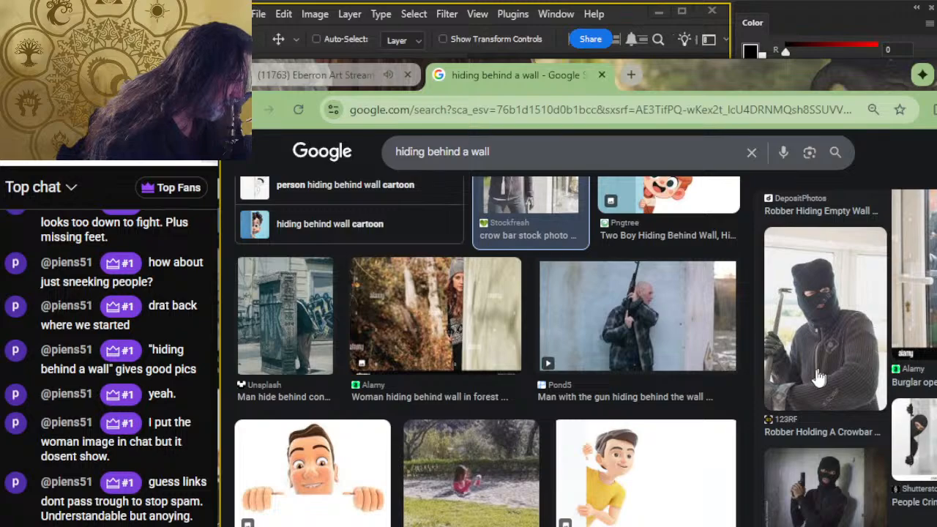
Step: Preview the Pond5 picture of the man with a gun against the wall and examine its related images
click(673, 320)
scroll(928, 303, down, 3)
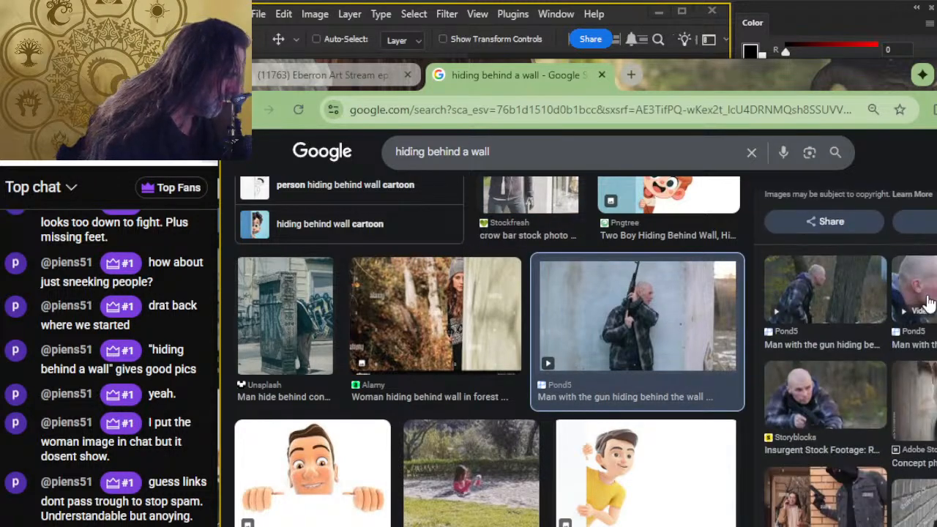
scroll(879, 287, down, 2)
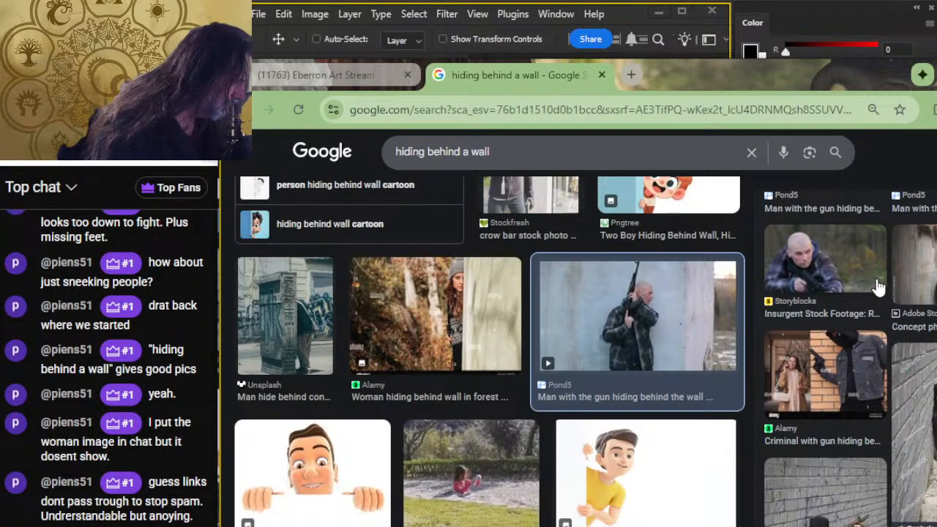
scroll(879, 287, down, 2)
scroll(879, 282, down, 2)
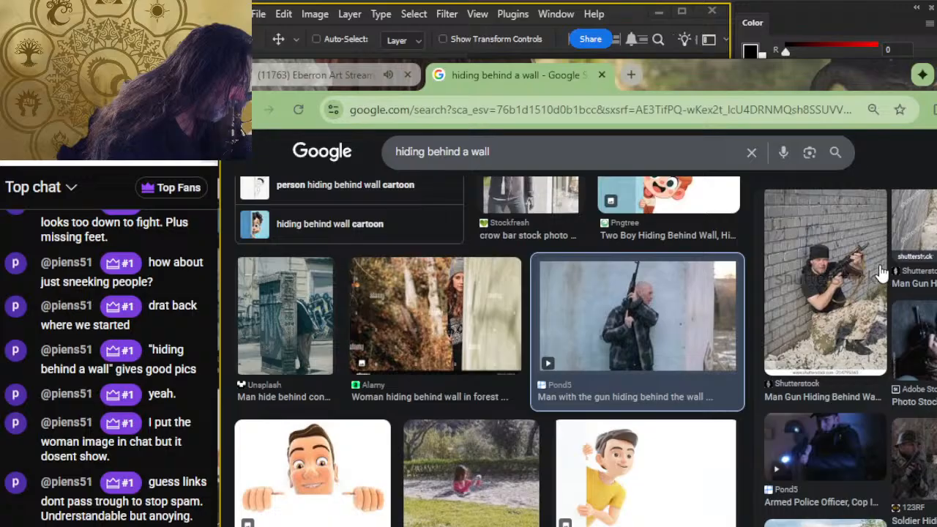
scroll(882, 272, down, 2)
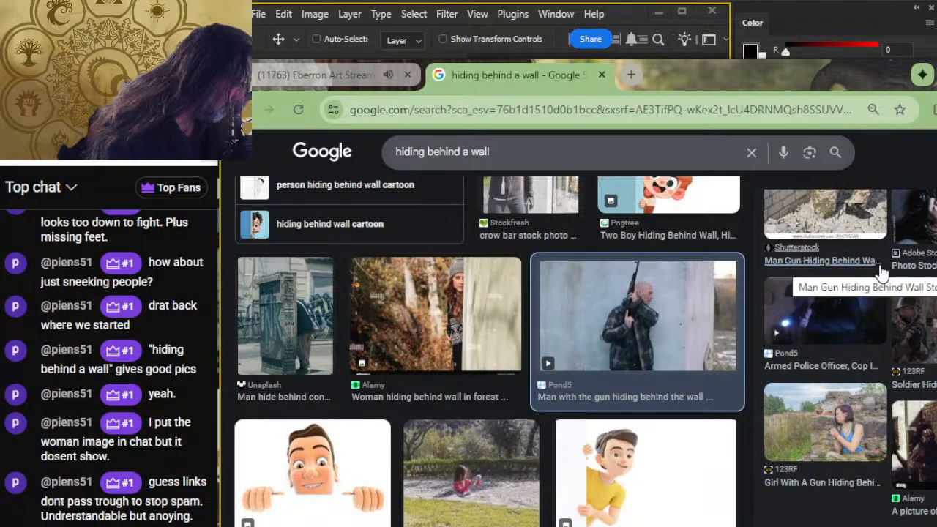
Step: Preview the two 123RF photos of the girl with a gun at a concrete wall and look through their related images
click(830, 450)
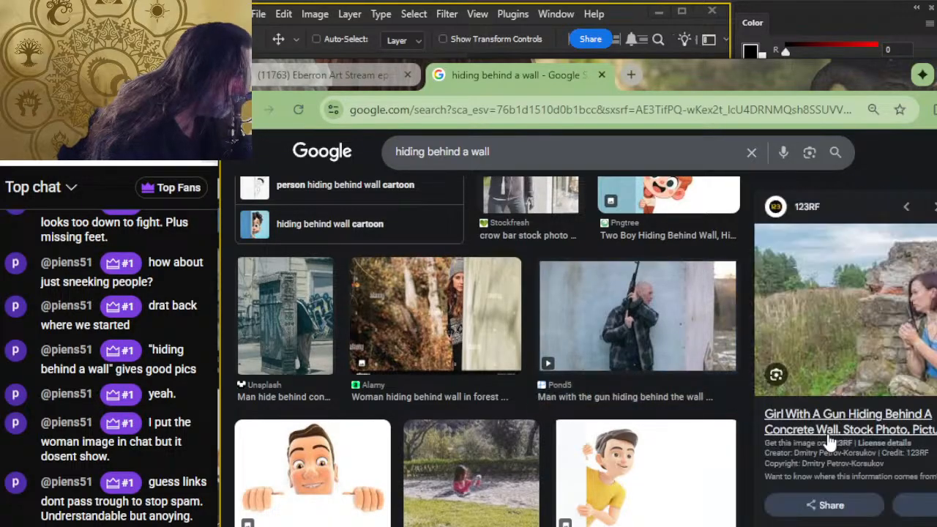
scroll(849, 316, down, 2)
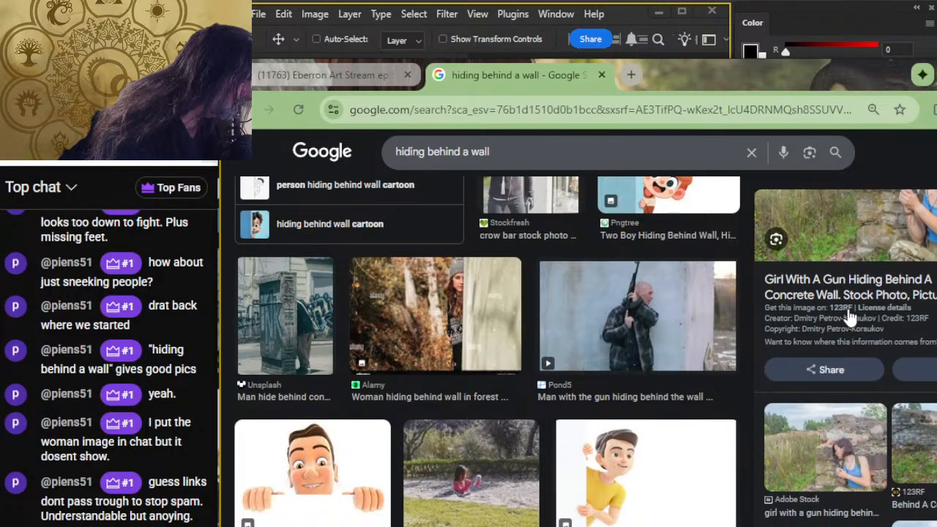
click(924, 443)
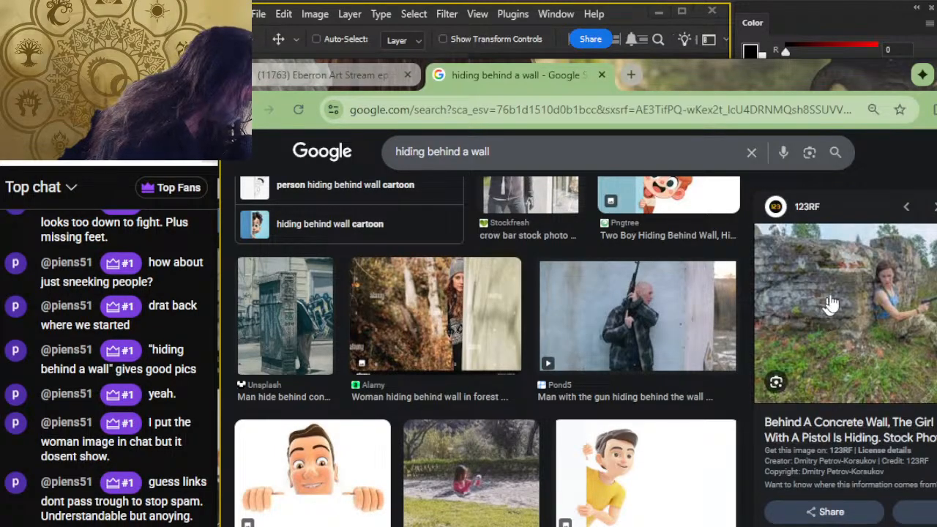
scroll(853, 285, down, 2)
scroll(857, 280, down, 2)
scroll(858, 280, down, 1)
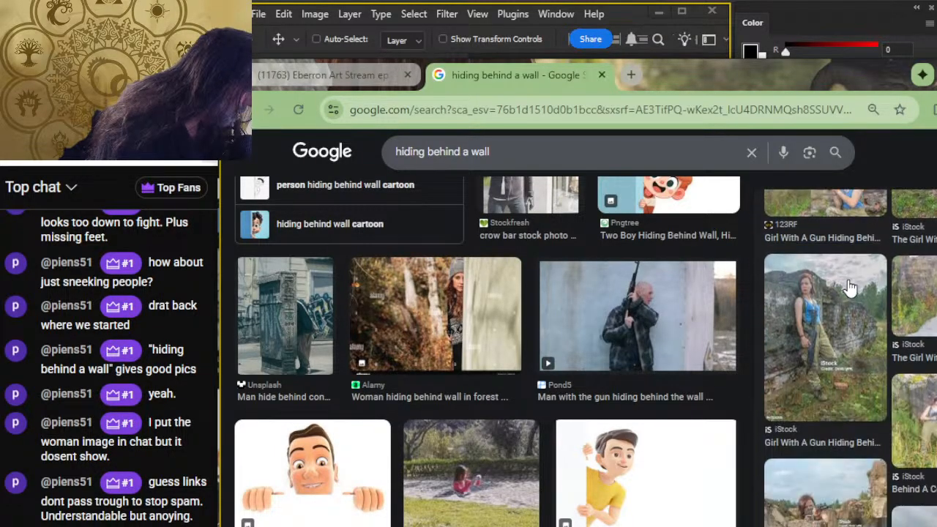
Step: Preview the iStock photo of the girl standing against the concrete wall and examine its related images for poses
click(841, 344)
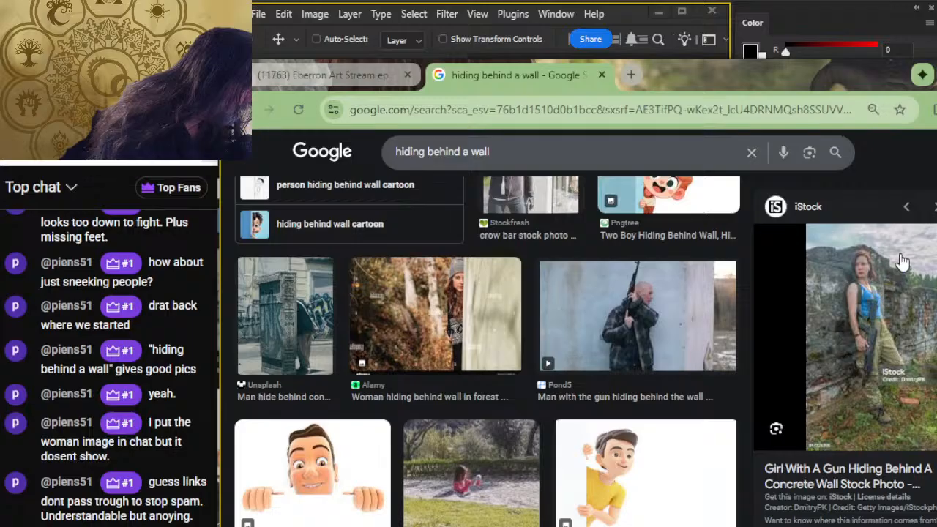
scroll(896, 269, down, 4)
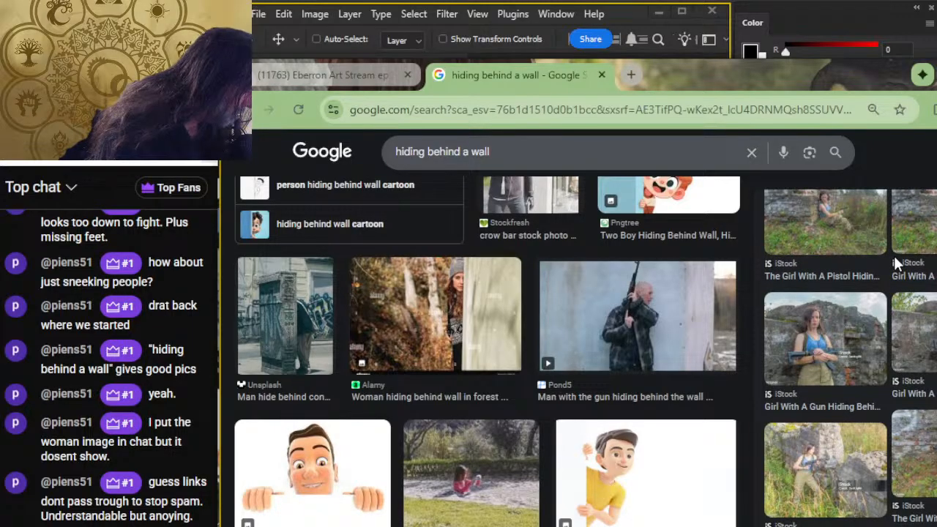
scroll(894, 255, down, 2)
scroll(896, 263, down, 4)
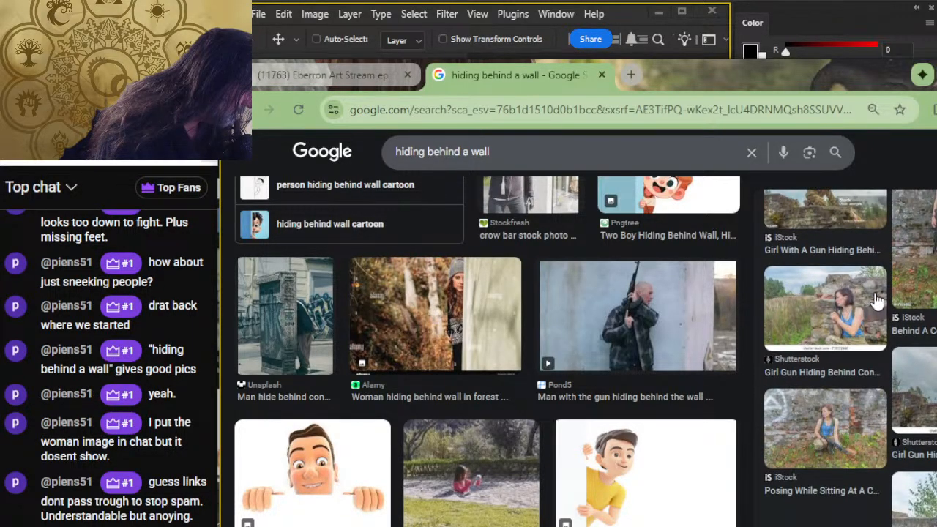
scroll(875, 315, down, 1)
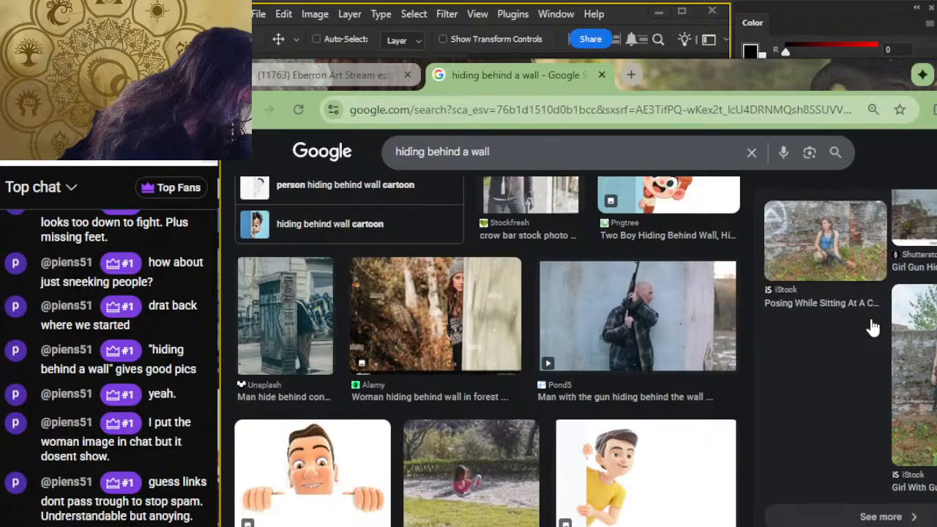
Step: Examine the lower rows of the main image results for more figures pressed against or peeking around a wall
scroll(505, 281, down, 3)
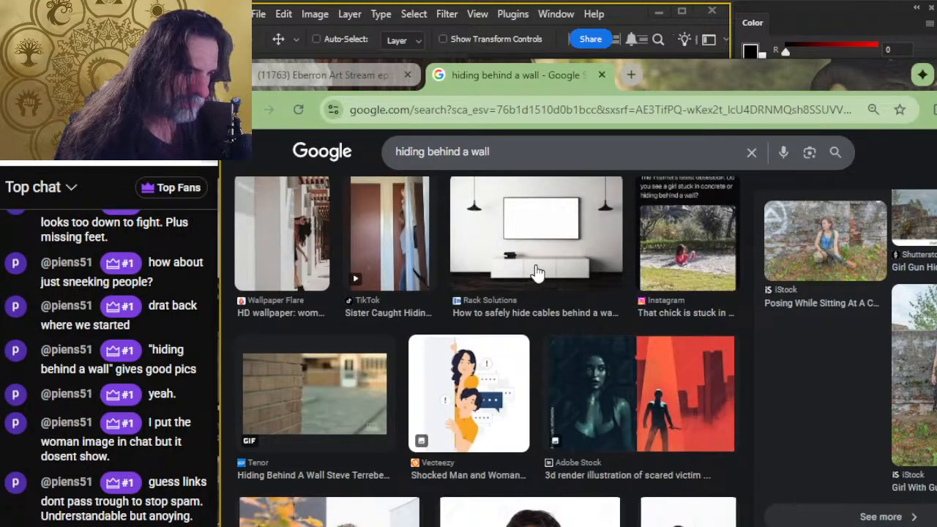
scroll(524, 284, down, 10)
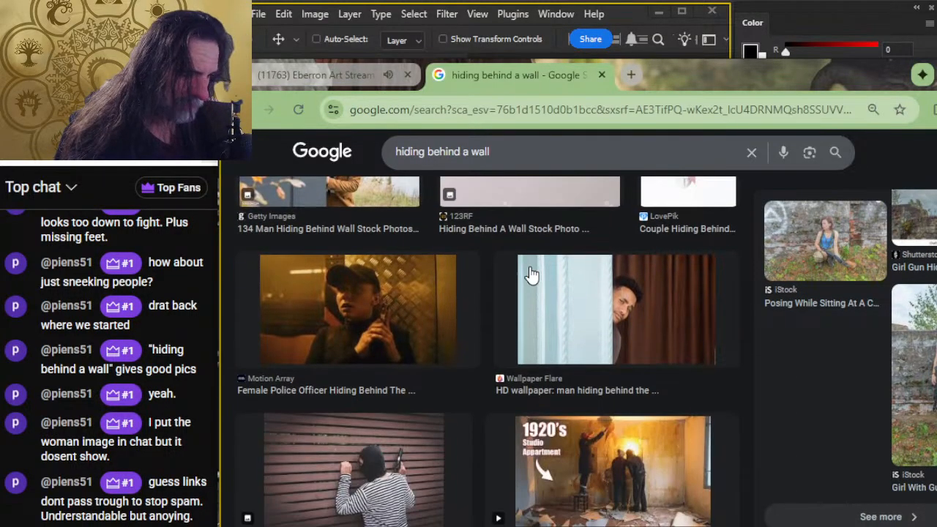
scroll(531, 268, down, 10)
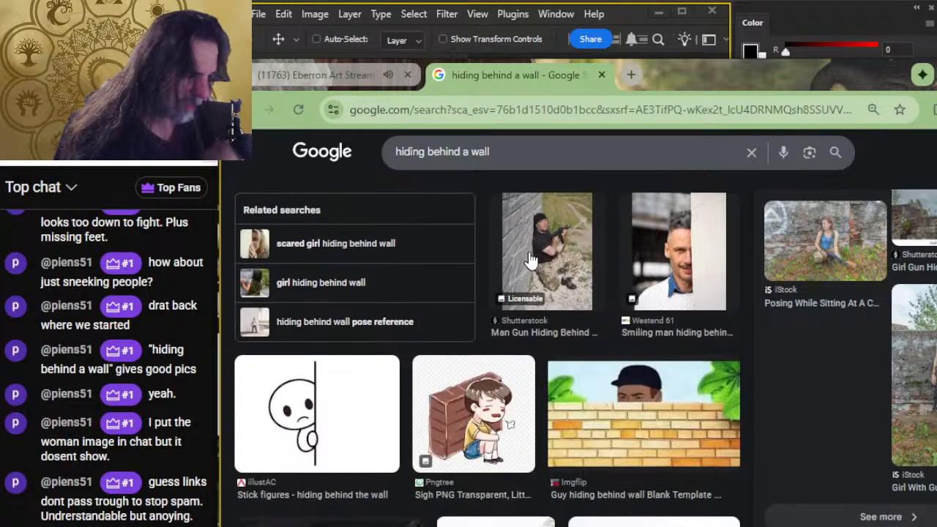
scroll(531, 263, down, 10)
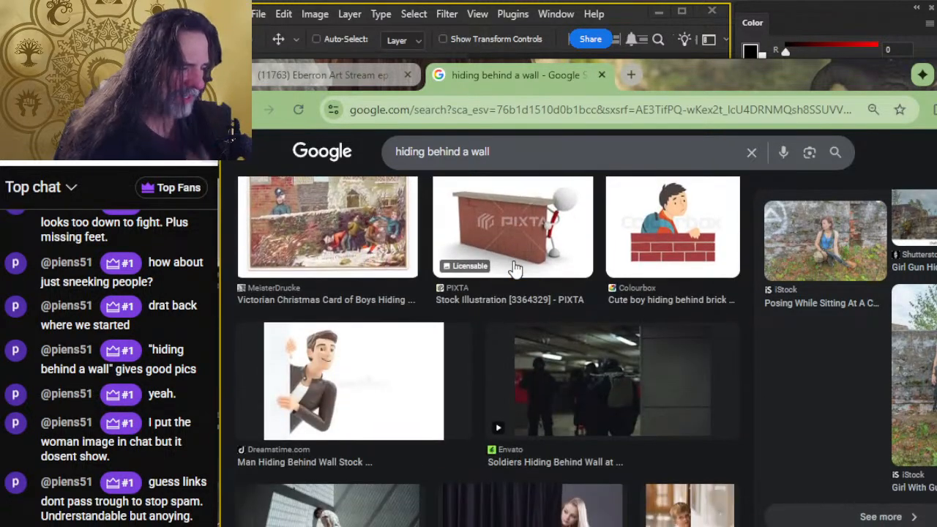
scroll(516, 310, down, 10)
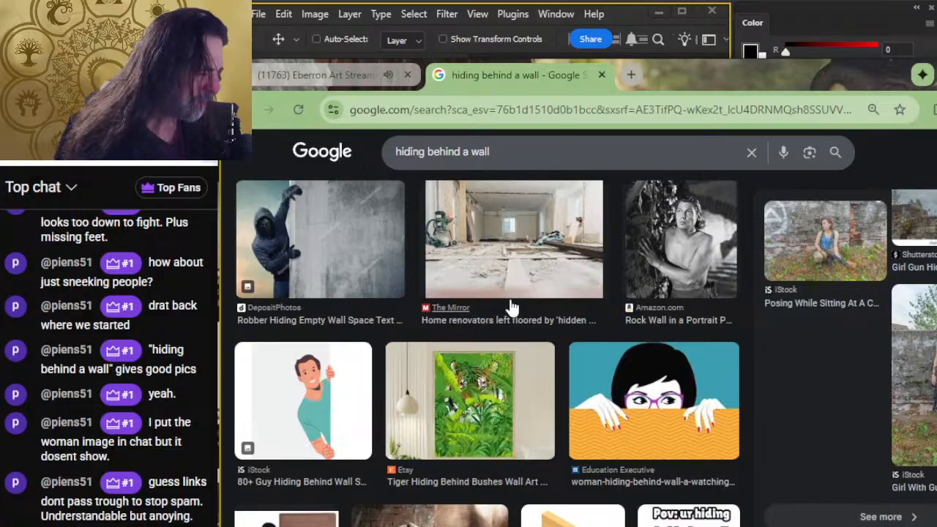
scroll(512, 314, down, 4)
scroll(516, 324, down, 3)
scroll(509, 330, up, 3)
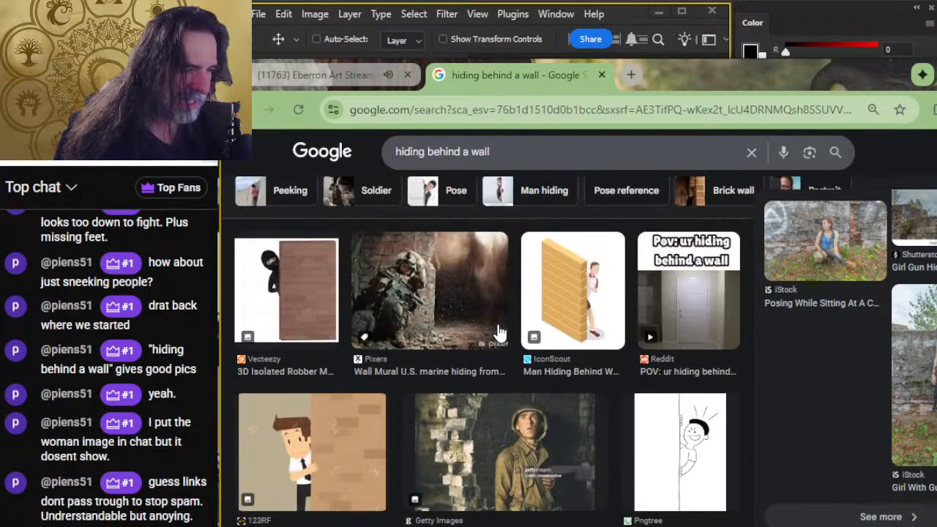
Step: Look further down the main image results for hiding figures and preview the Dreamstime photo of the child behind a wall
scroll(503, 333, down, 6)
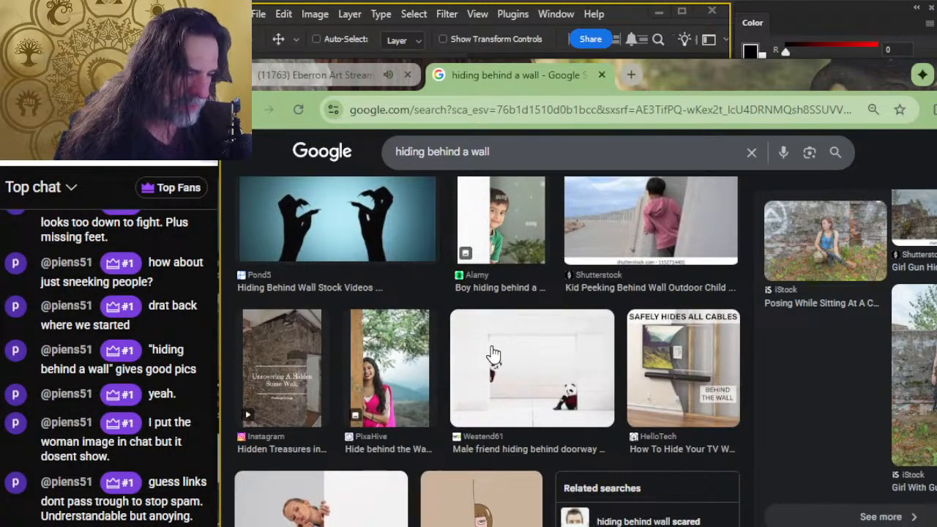
scroll(501, 335, down, 2)
scroll(501, 339, down, 2)
scroll(502, 336, down, 2)
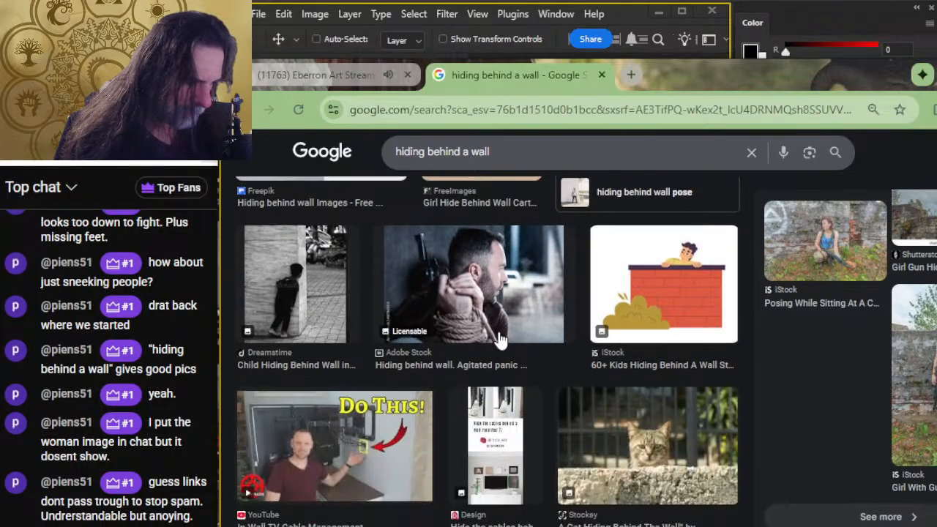
scroll(502, 335, up, 2)
click(315, 438)
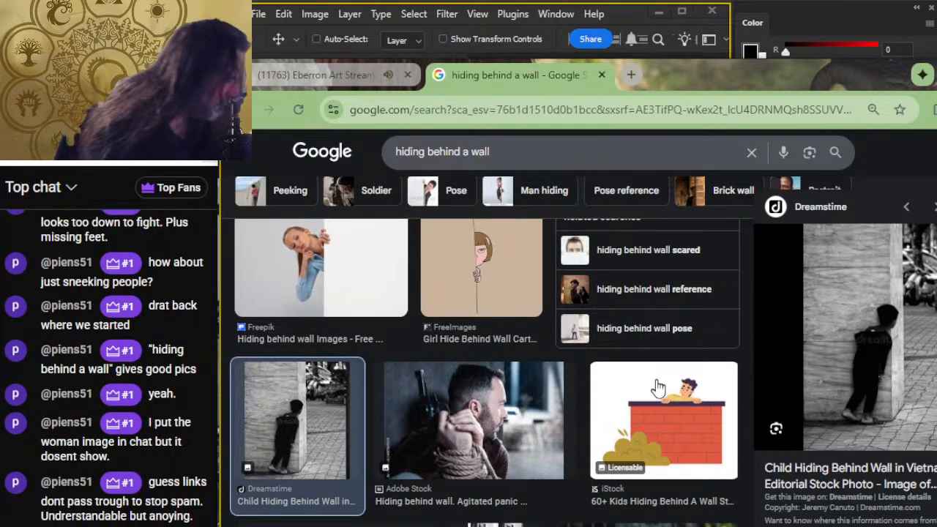
Step: Examine the related images of the Dreamstime child photo for other poses against a wall, returning to the large preview
scroll(877, 342, down, 1)
scroll(879, 336, down, 3)
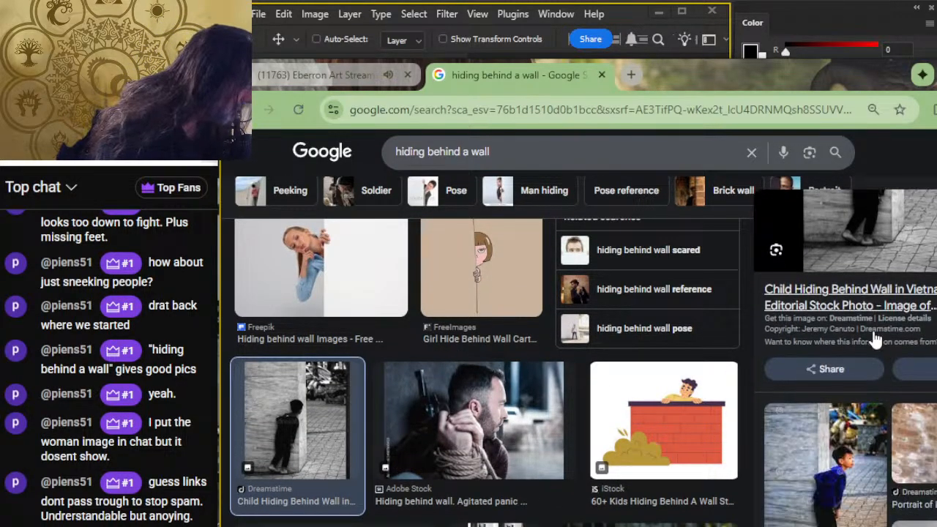
scroll(891, 303, down, 3)
scroll(892, 304, down, 2)
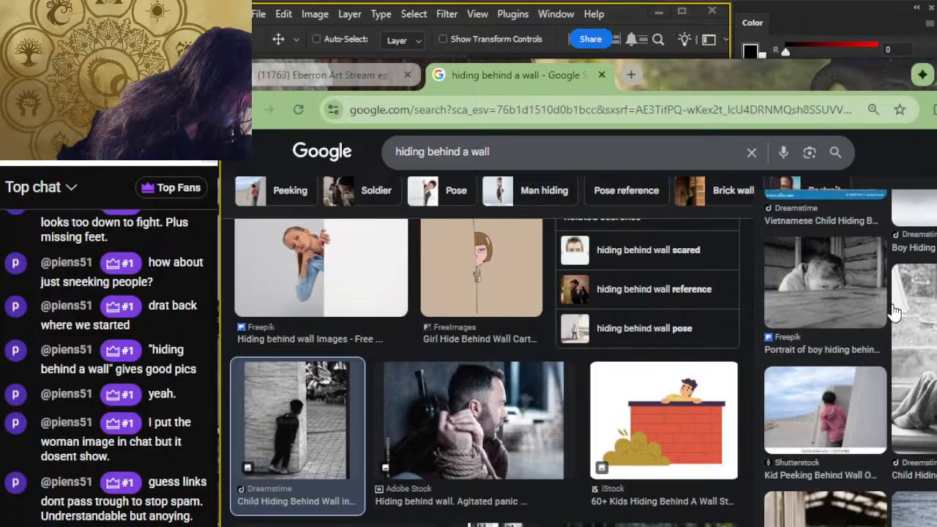
scroll(893, 309, down, 2)
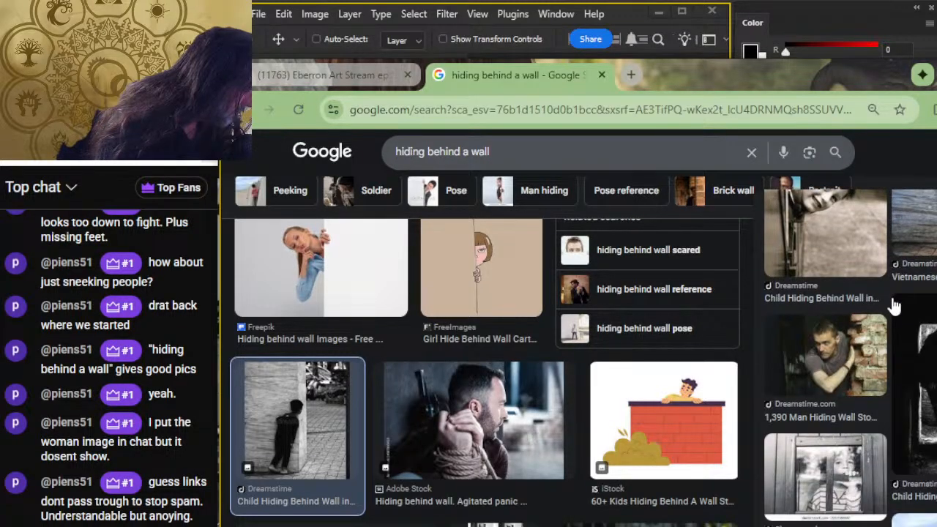
scroll(893, 306, down, 4)
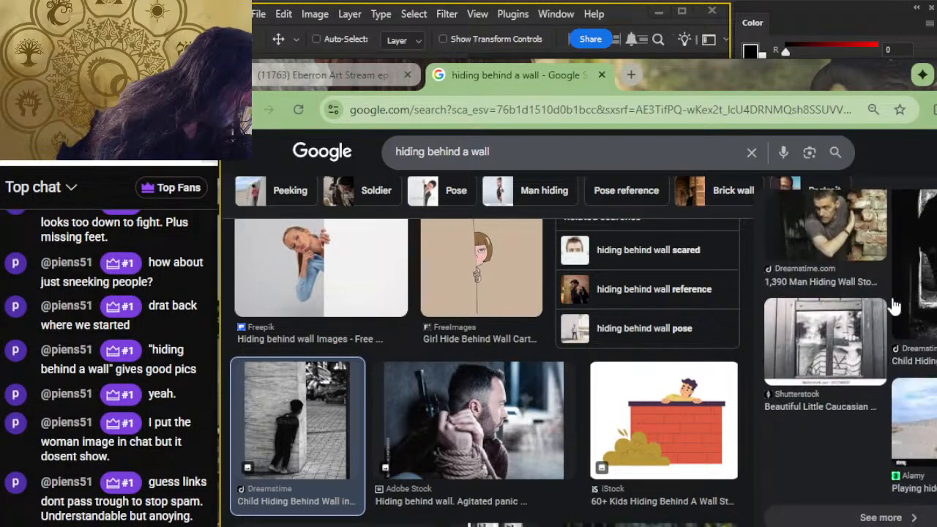
scroll(893, 306, down, 2)
scroll(893, 306, up, 10)
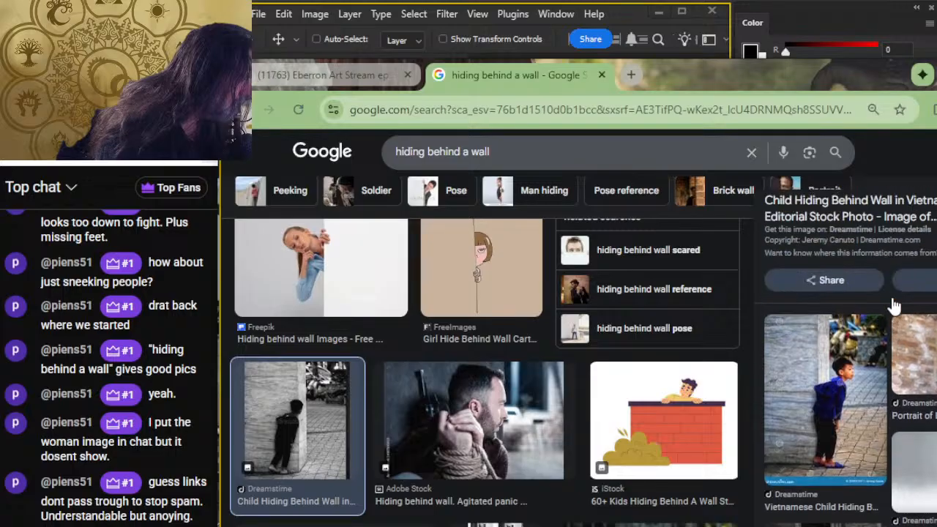
scroll(893, 306, up, 3)
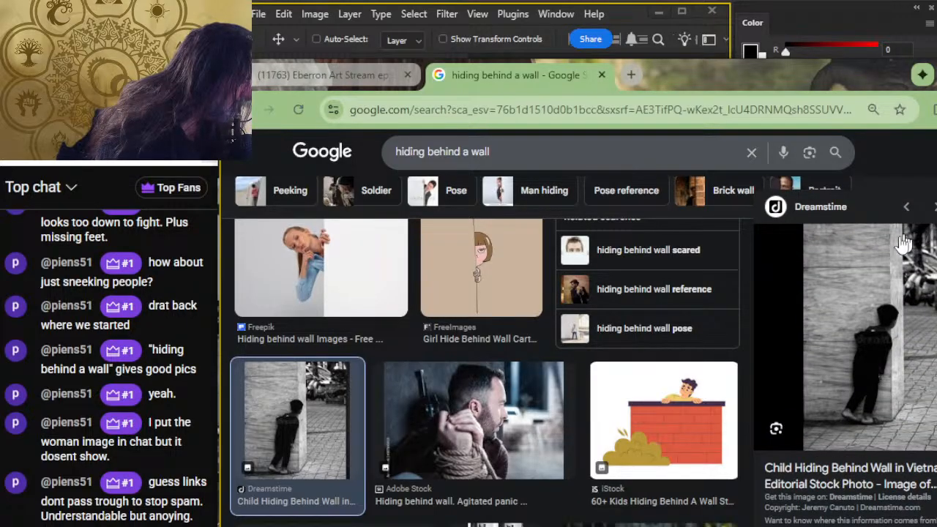
Step: Copy the Dreamstime photo of the child behind the wall and paste it into Page 95-96.psd in Photoshop
right_click(852, 338)
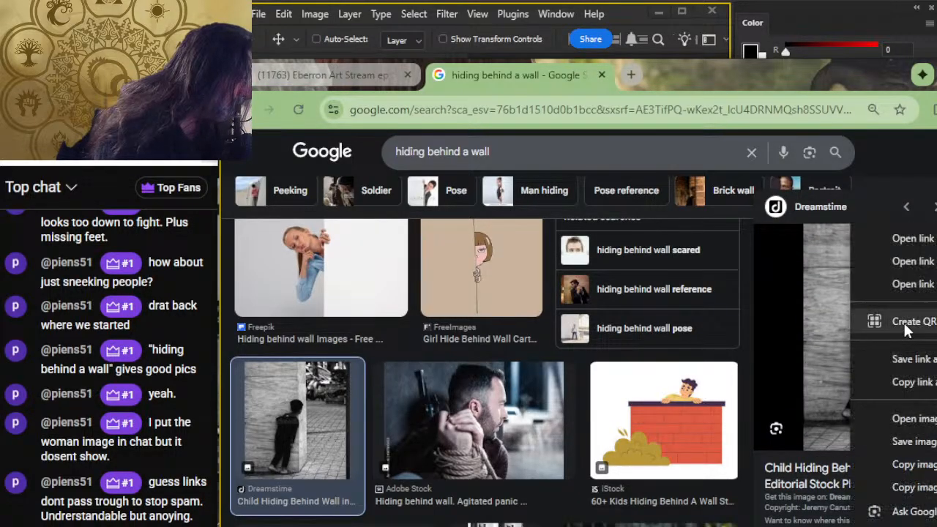
click(915, 382)
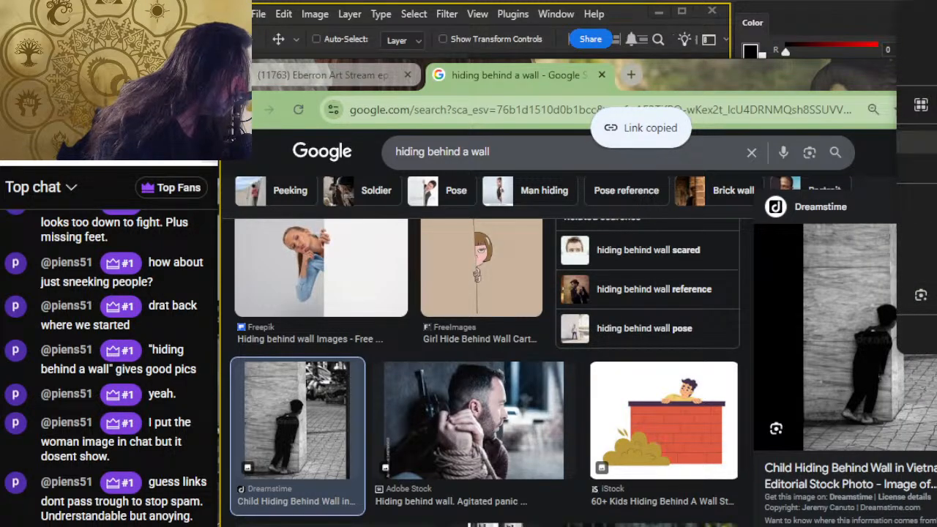
key(alt+Tab)
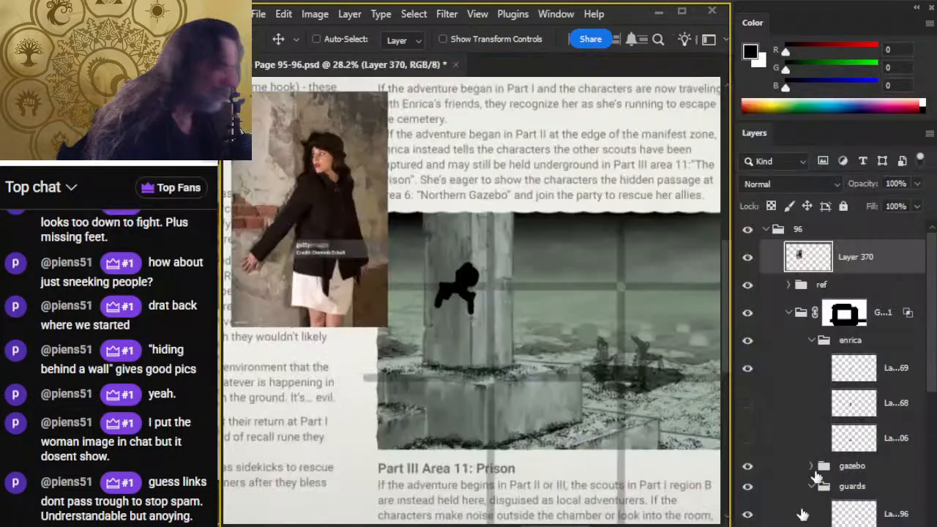
key(ctrl+v)
key(ctrl+b)
key(Escape)
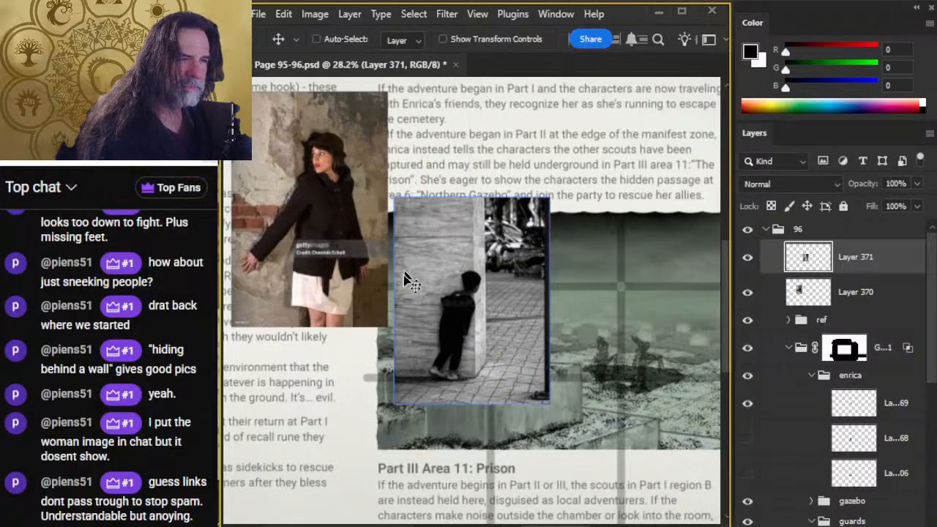
Step: Move the pasted child photo directly below the reference photo of the woman against the wall, beside the cemetery illustration
drag(456, 387, 310, 429)
key(alt+Tab)
key(alt+Tab)
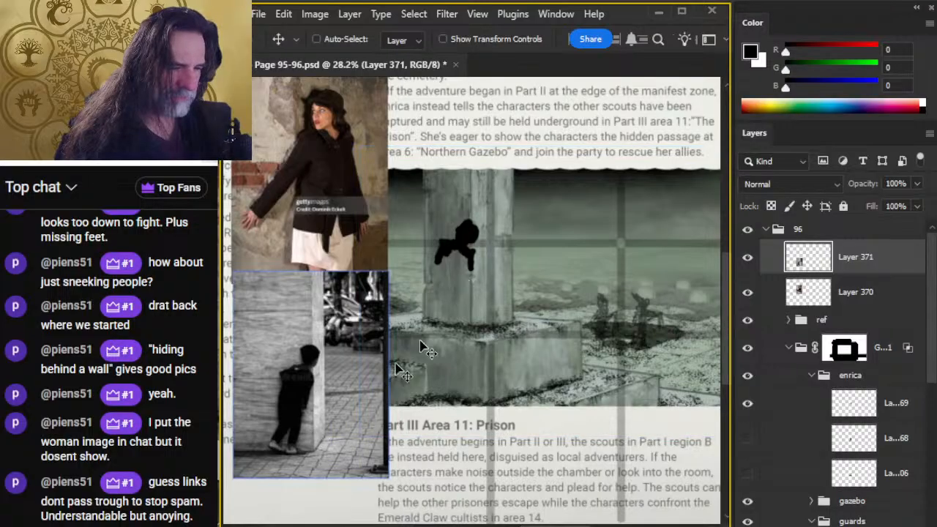
Step: Switch back to the browser's image results and preview the Storyblocks picture of the soldier leaning on a mud wall with its related images
key(alt+Tab)
scroll(571, 358, down, 3)
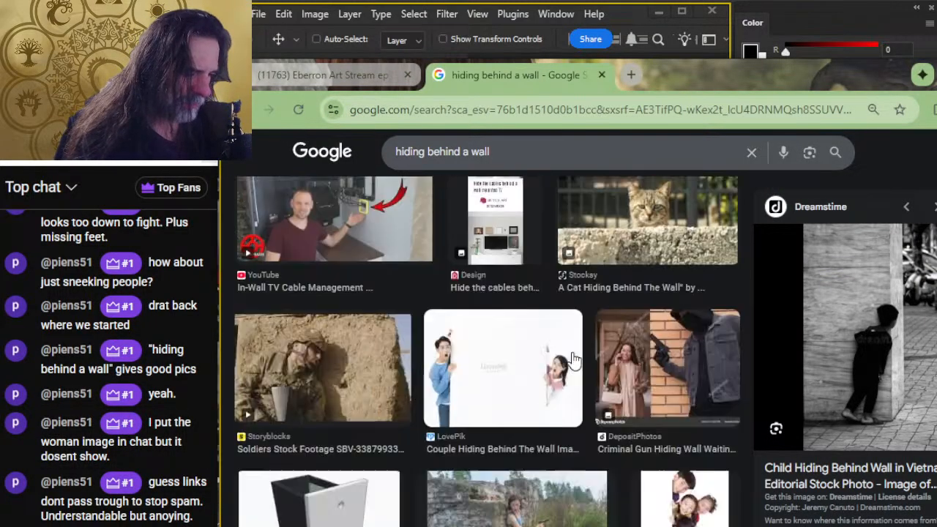
scroll(564, 337, down, 2)
scroll(558, 327, up, 2)
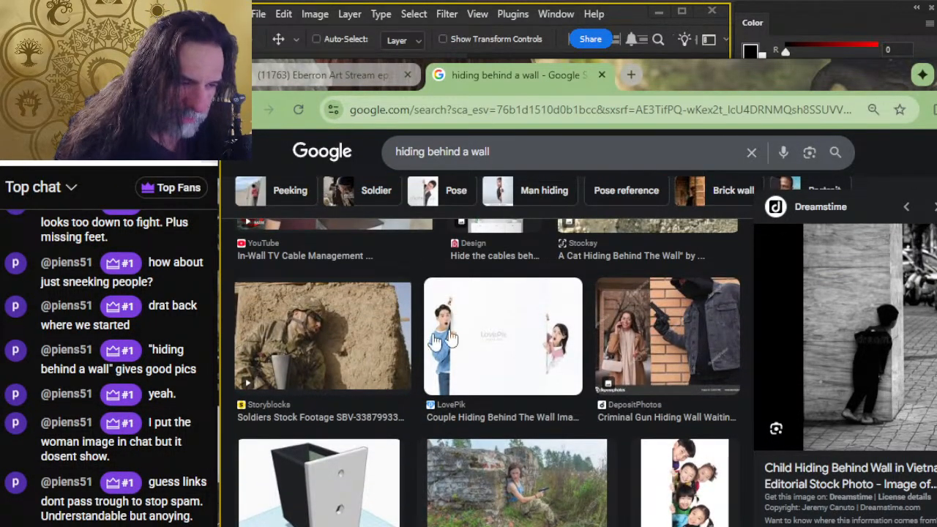
click(366, 344)
scroll(871, 311, down, 1)
scroll(873, 311, down, 1)
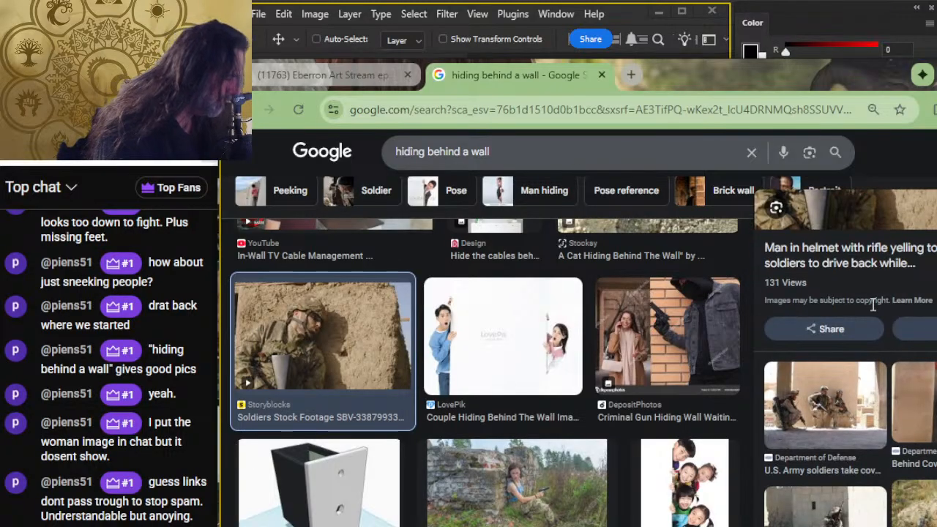
Step: Preview the Department of Defense photo of soldiers taking cover behind a wall and examine its related images for poses
click(827, 404)
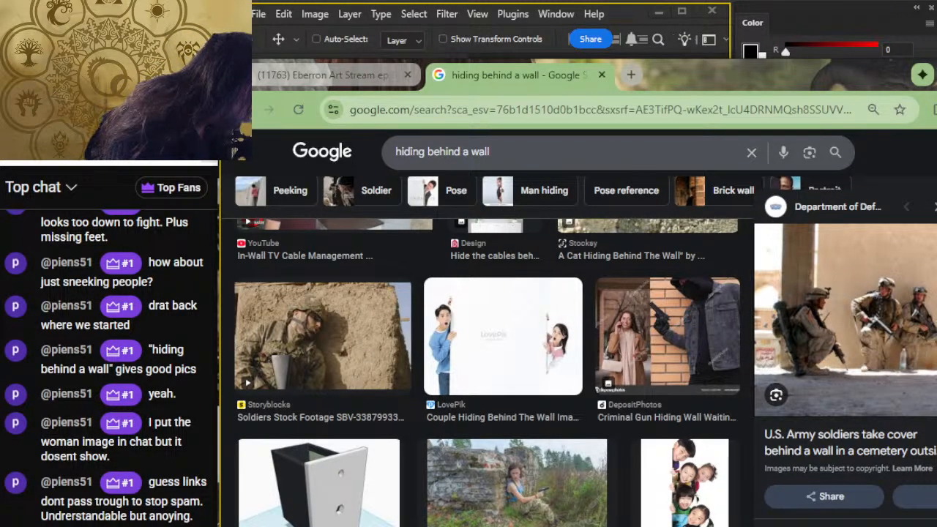
scroll(911, 281, down, 2)
scroll(893, 279, down, 5)
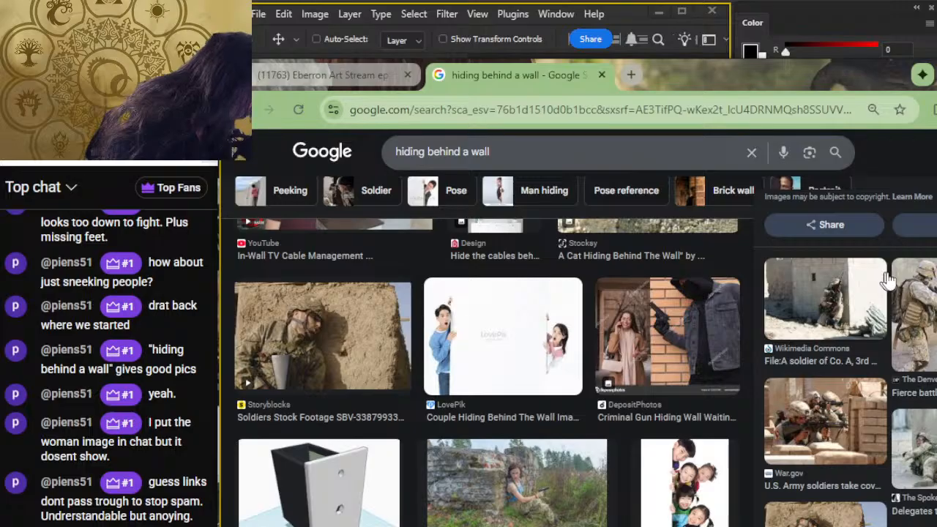
scroll(894, 281, down, 3)
scroll(907, 292, down, 3)
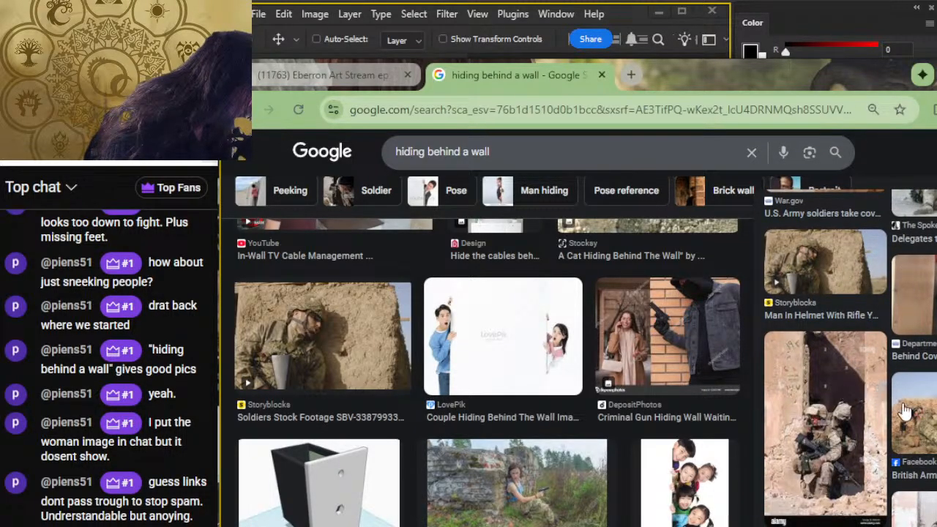
scroll(831, 265, down, 3)
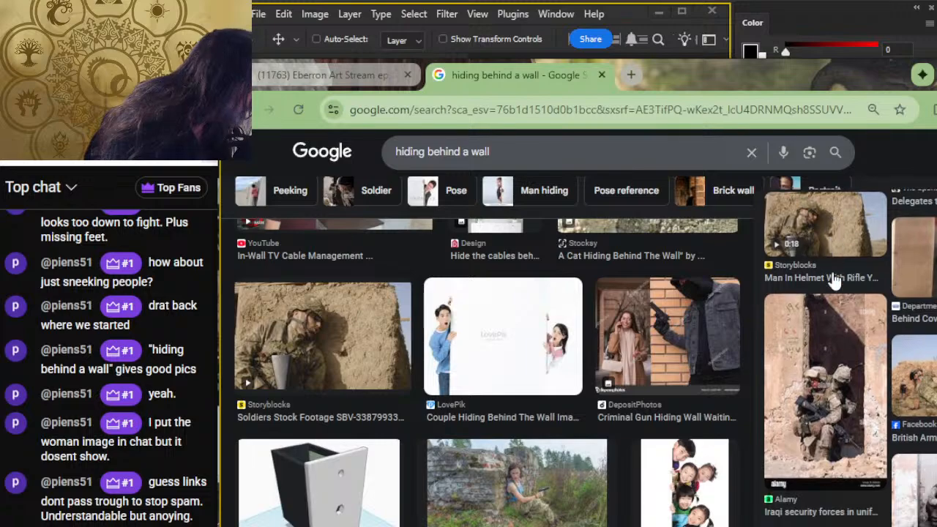
scroll(834, 278, down, 3)
scroll(839, 284, down, 3)
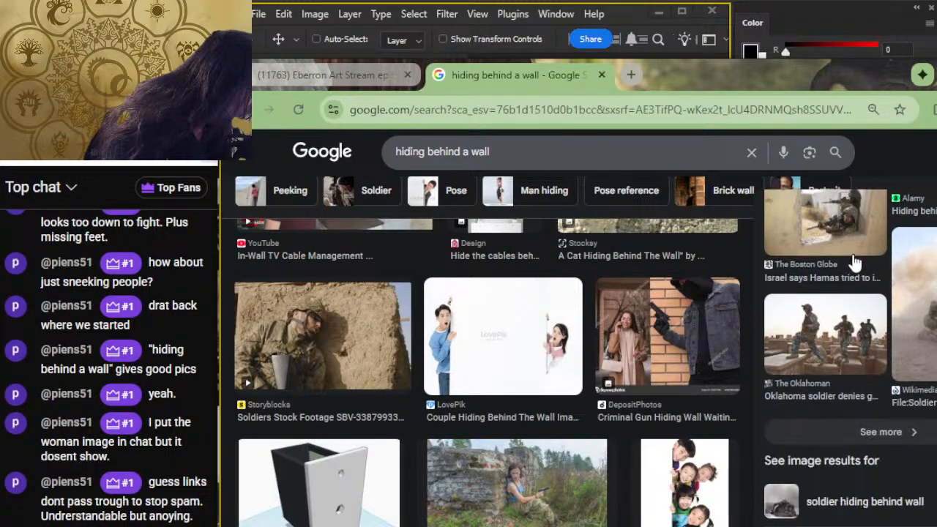
scroll(839, 286, down, 3)
Step: Search much further down the main "hiding behind a wall" results for usable figures pressed against a wall
scroll(532, 328, down, 3)
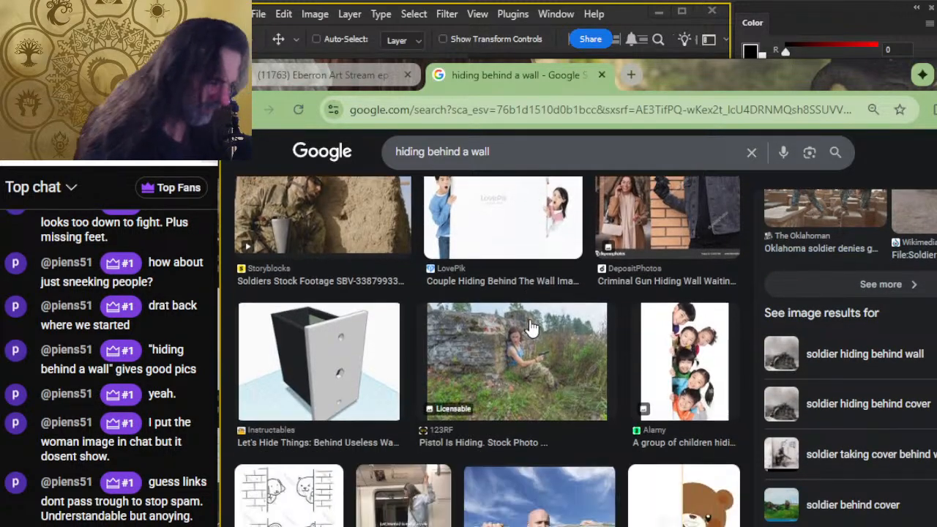
scroll(532, 328, down, 13)
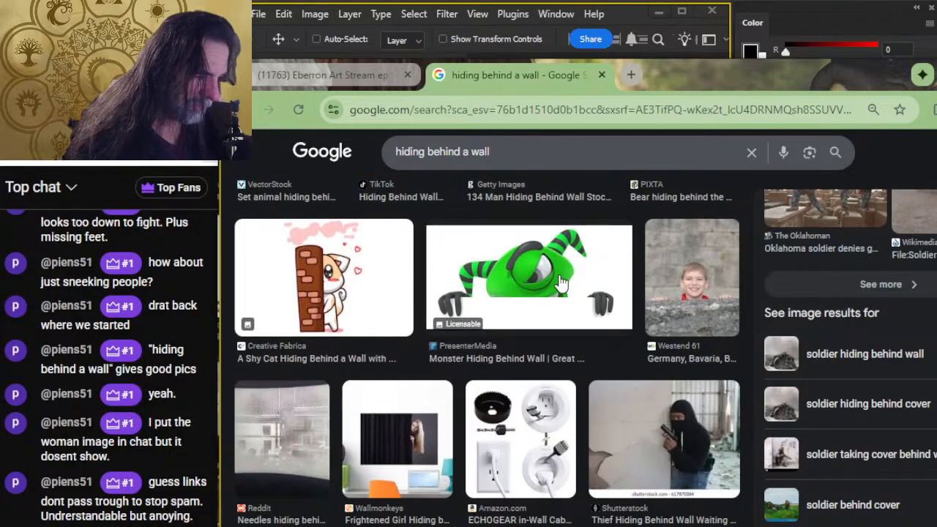
scroll(570, 271, down, 10)
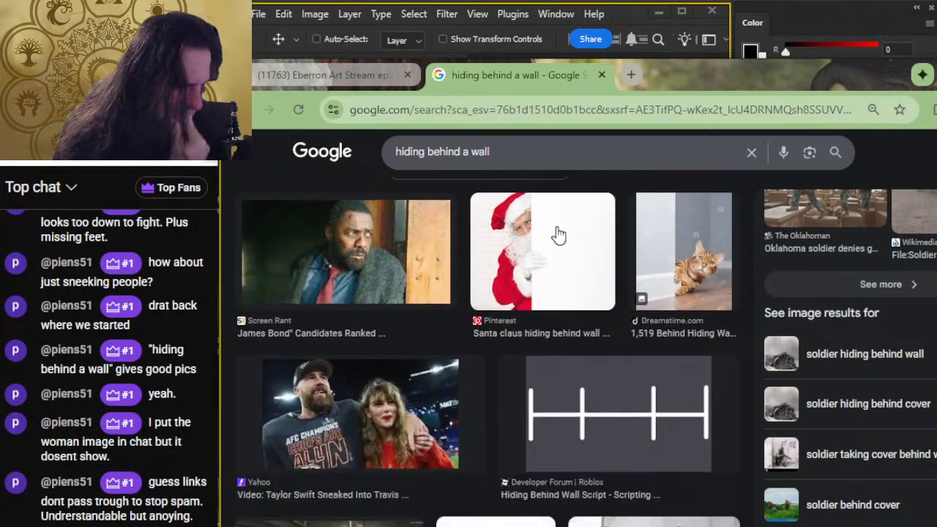
scroll(558, 234, down, 16)
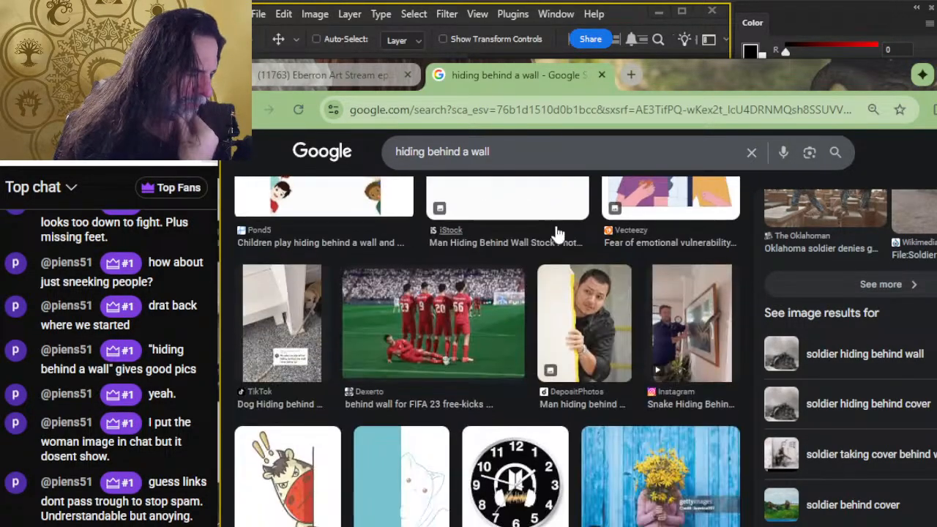
scroll(558, 234, down, 15)
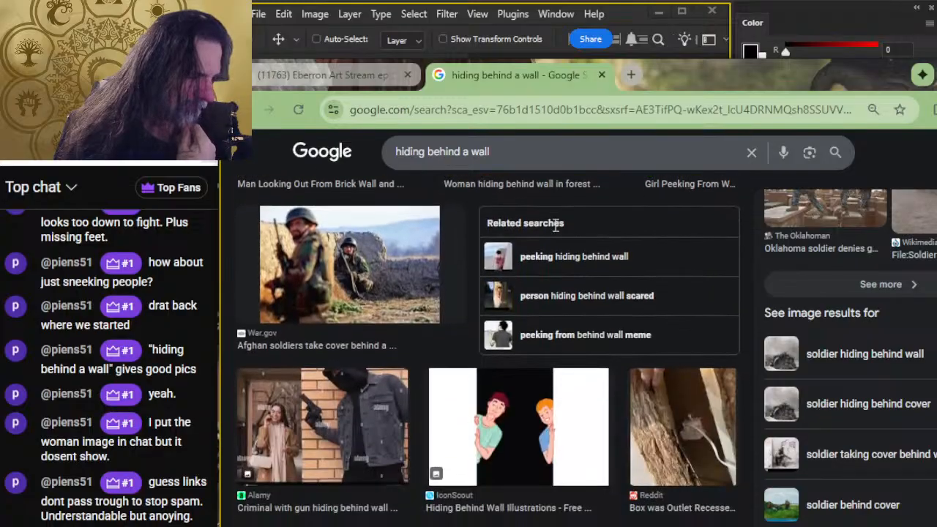
Step: Preview the War.gov photo of Afghan soldiers taking cover and look through its related images
click(389, 236)
scroll(841, 293, down, 4)
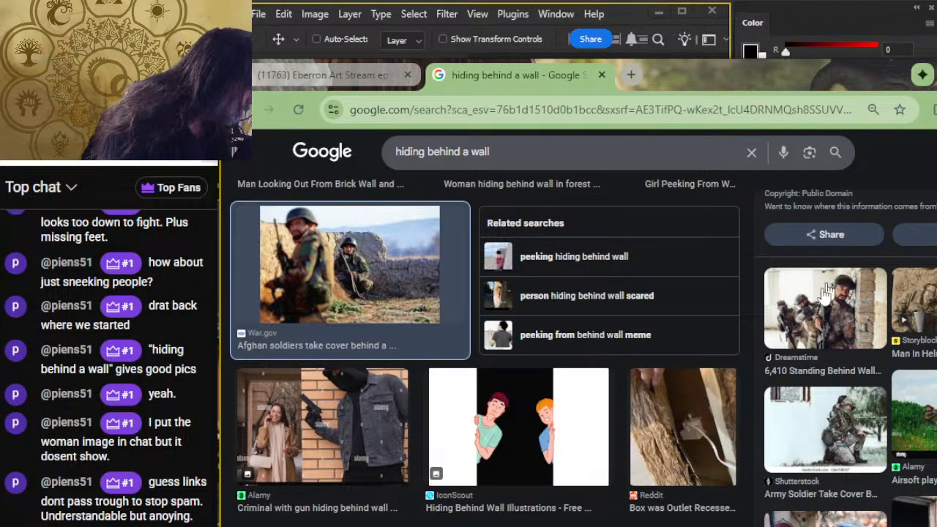
scroll(867, 285, down, 2)
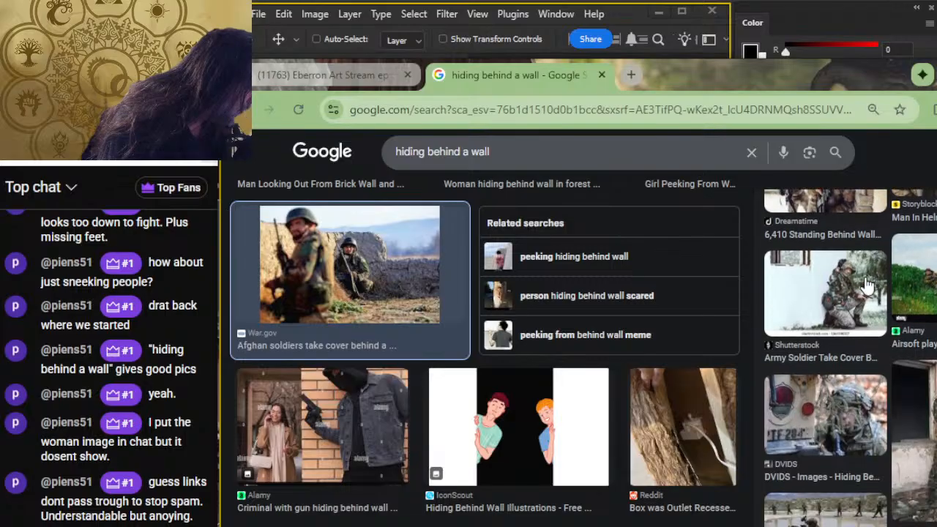
Step: Preview the Dreamstime photo of the soldier standing with a gun beside a window and examine its related images
click(928, 428)
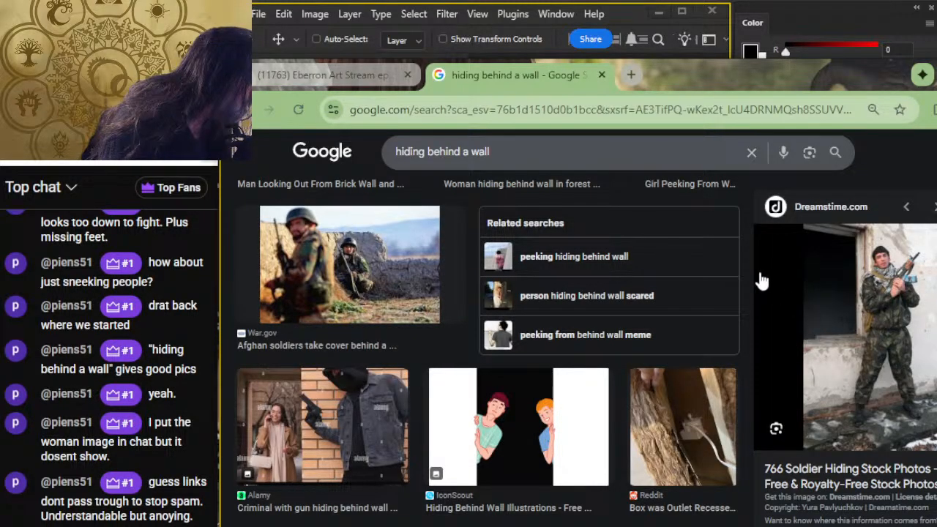
scroll(839, 313, down, 5)
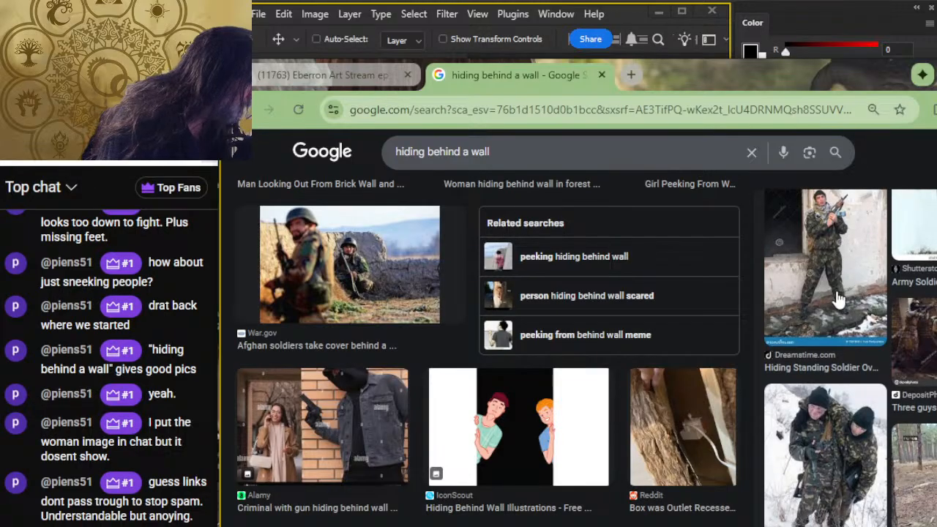
scroll(840, 314, down, 4)
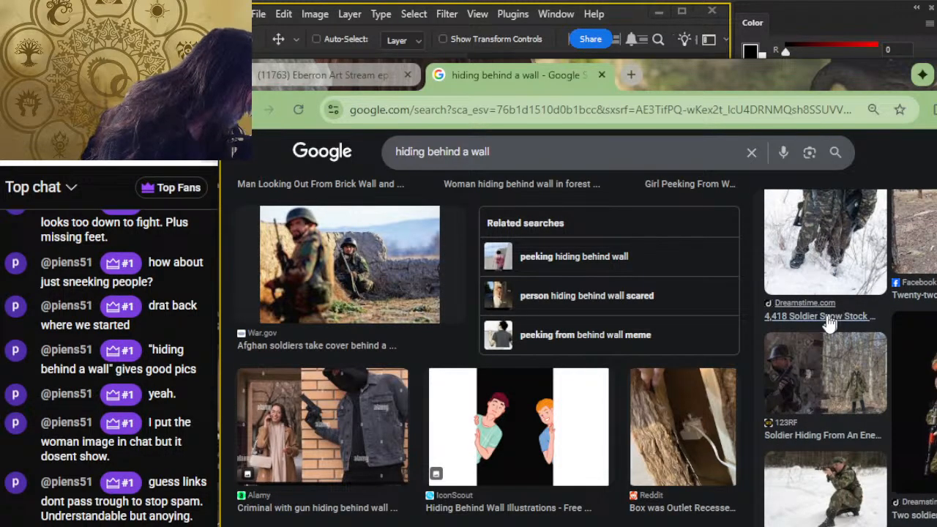
scroll(834, 293, down, 3)
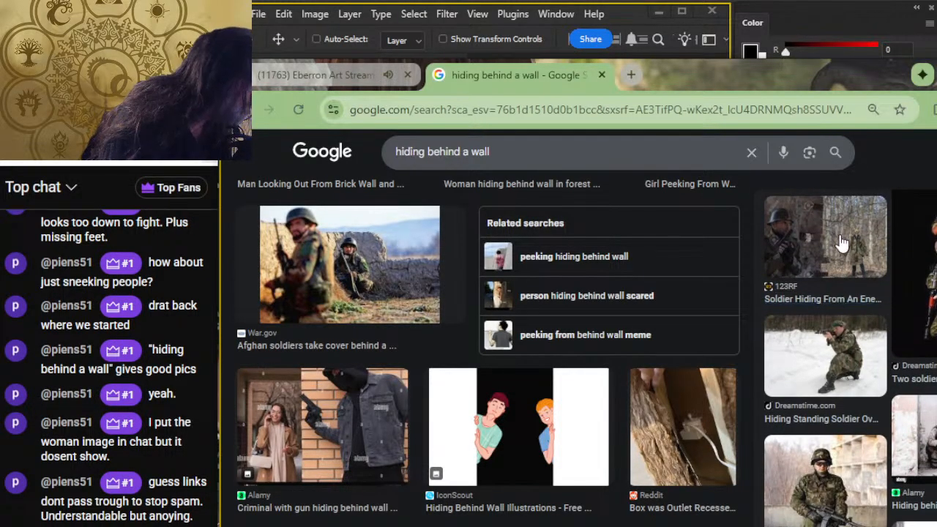
Step: Preview the 123RF photo of the soldier hiding from an enemy and look through its related images
click(843, 243)
scroll(864, 271, down, 3)
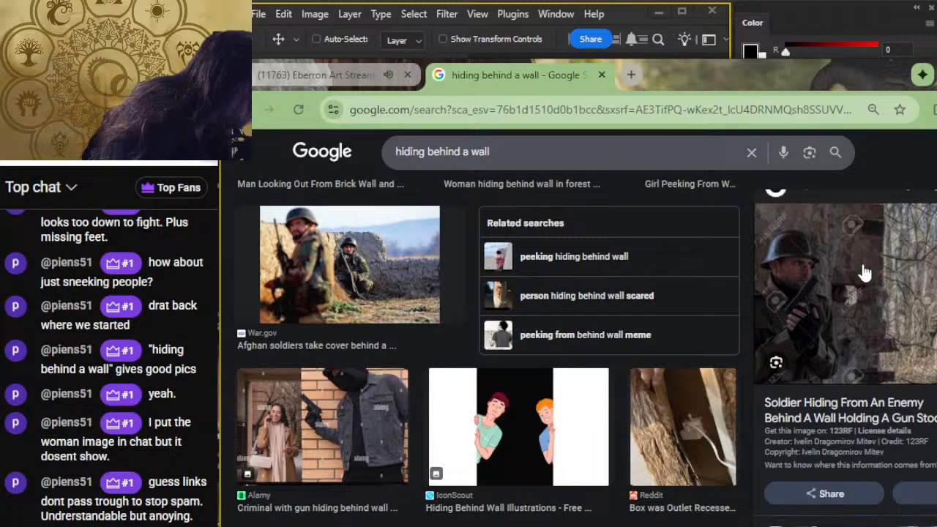
scroll(862, 292, down, 1)
scroll(858, 304, up, 1)
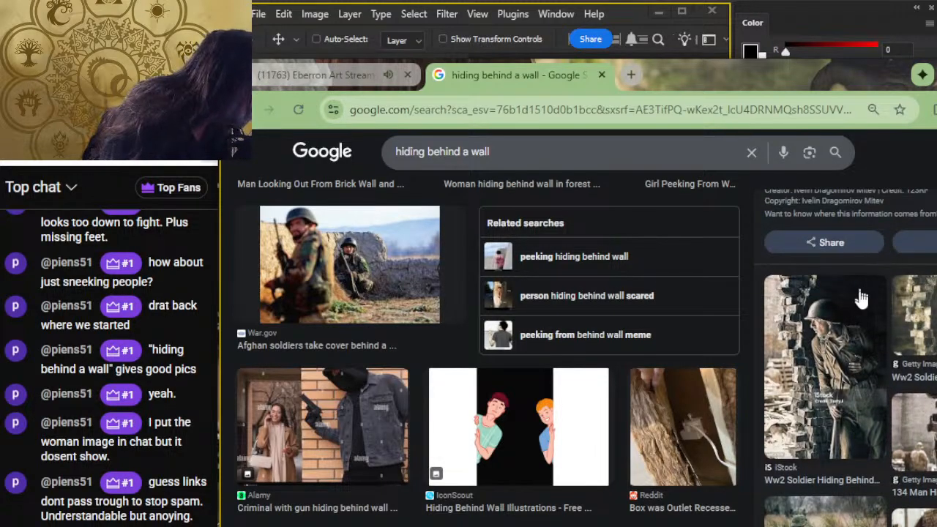
Step: Copy the iStock WW2 soldier photo into Page 95-96.psd in Photoshop and place it over the black-and-white reference photo
click(856, 311)
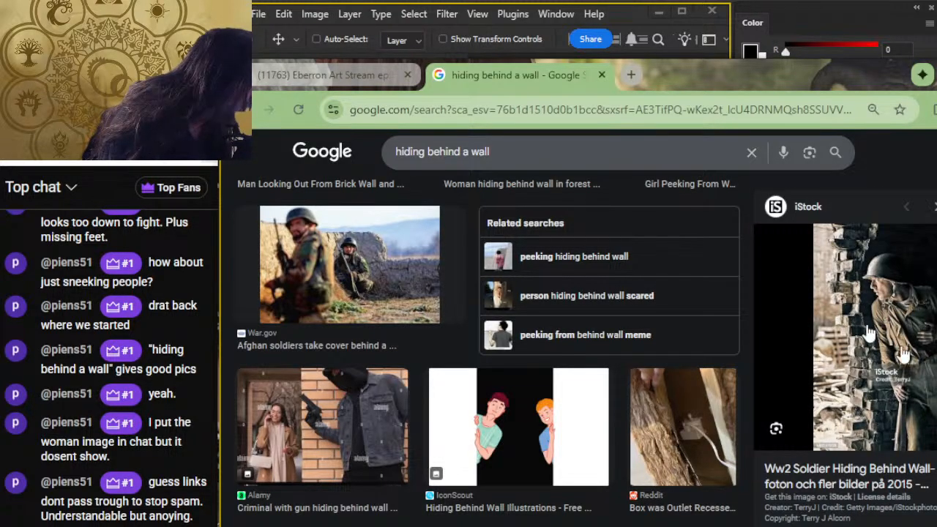
right_click(847, 297)
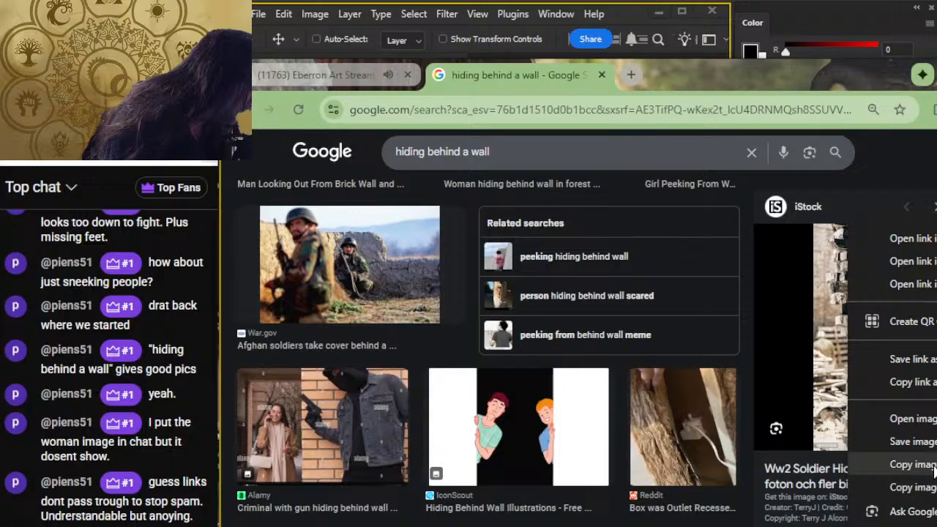
click(926, 488)
key(alt+Tab)
key(ctrl+v)
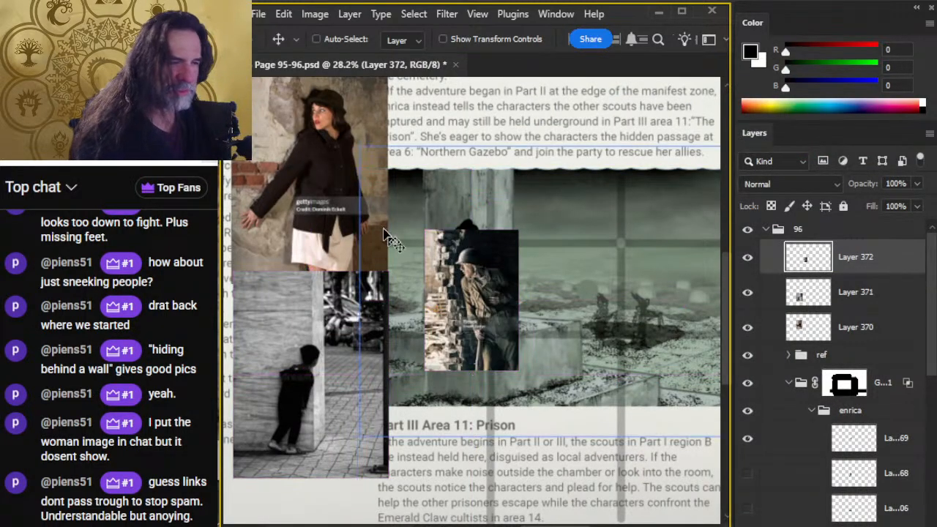
drag(483, 293, 300, 335)
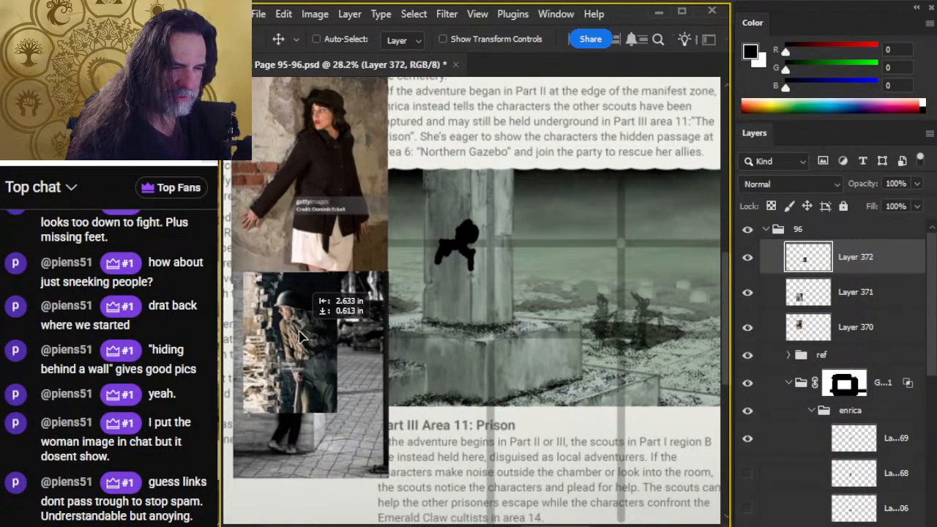
Step: Delete Layer 371 with the black-and-white photo of the child behind the wall
click(860, 327)
click(861, 306)
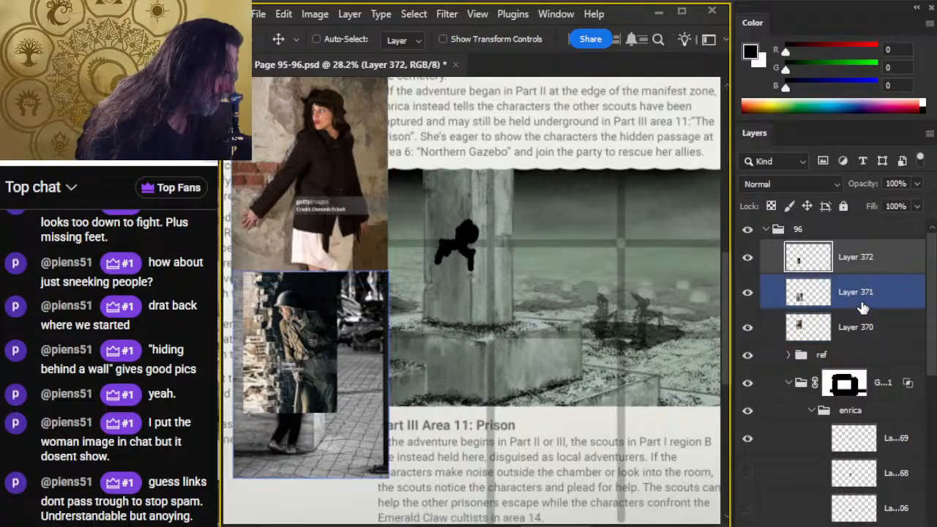
key(Delete)
key(z)
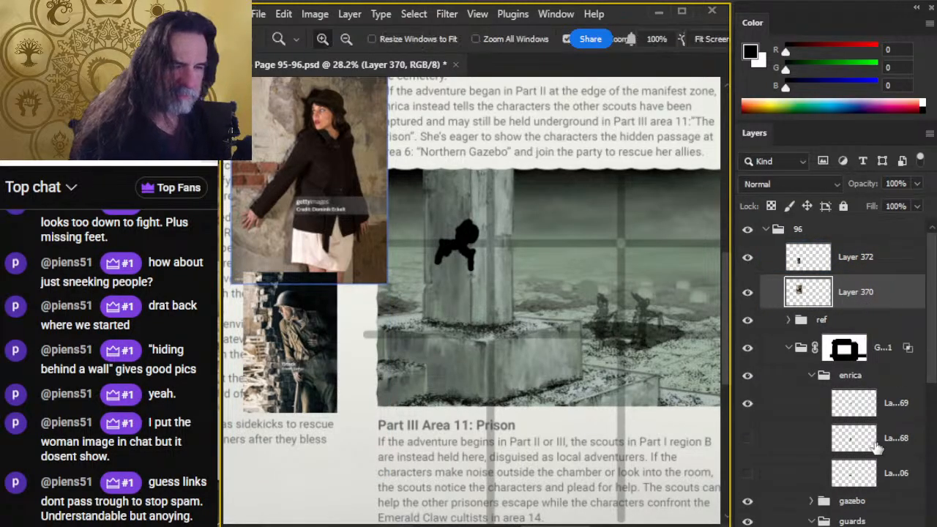
key(l)
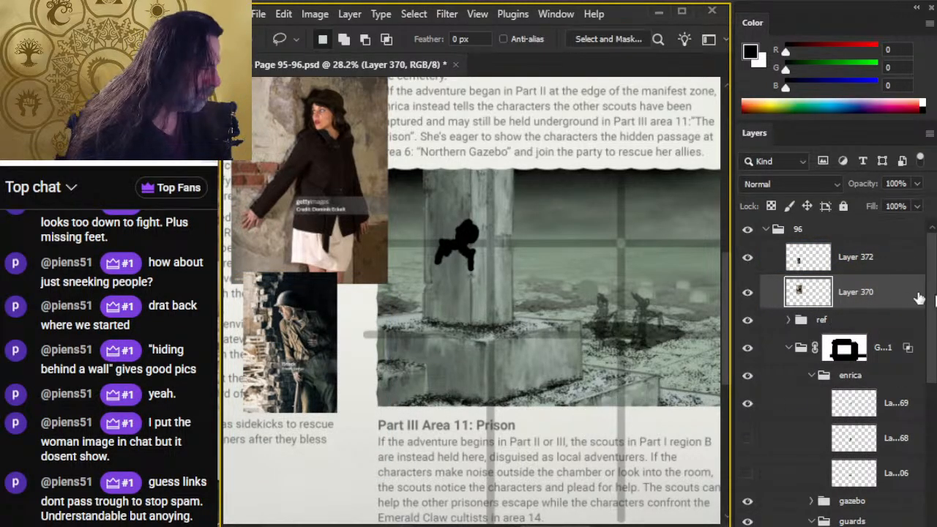
Step: Enlarge the soldier photo on Layer 372 to about 191% and align it directly beneath the woman reference photo
click(892, 260)
right_click(365, 231)
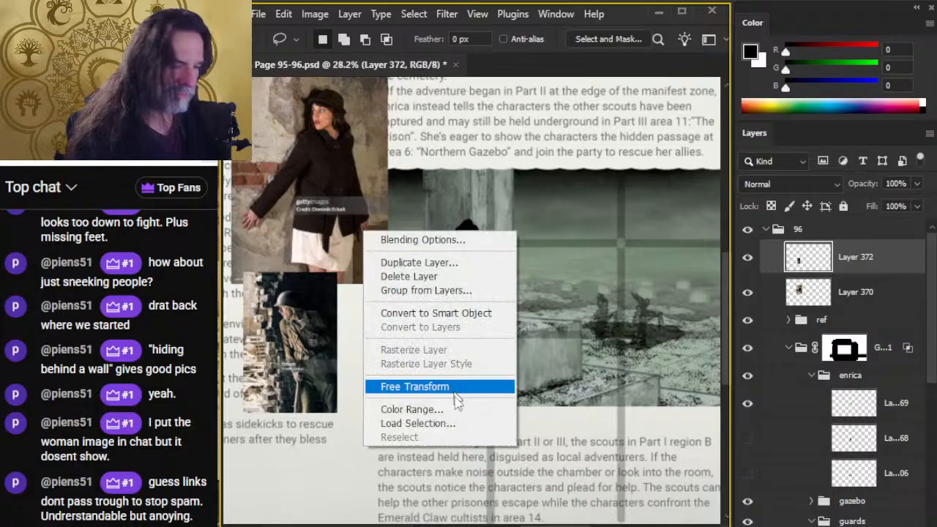
click(445, 388)
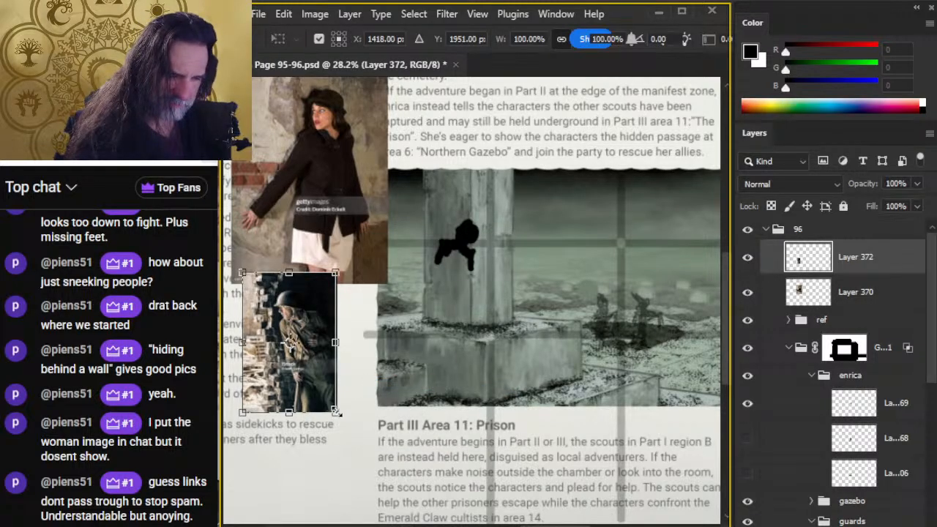
drag(335, 412, 421, 523)
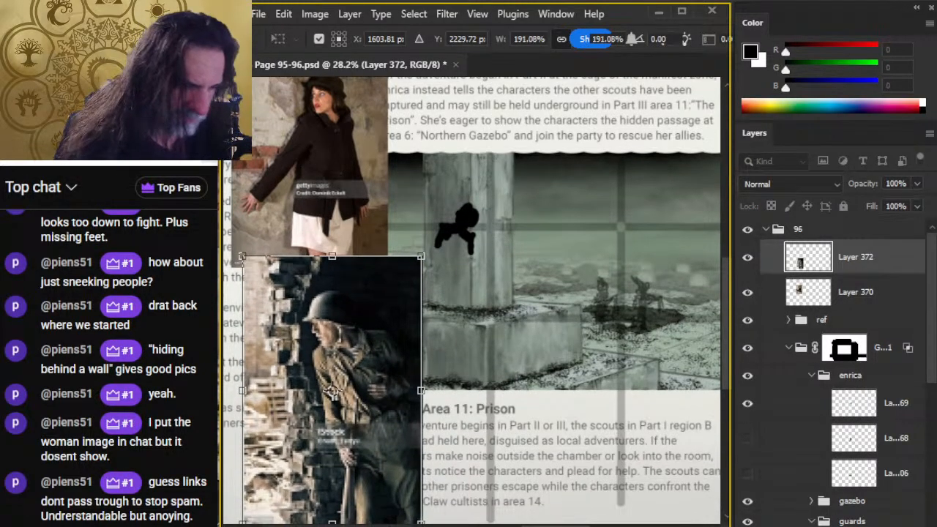
key(Return)
key(l)
key(v)
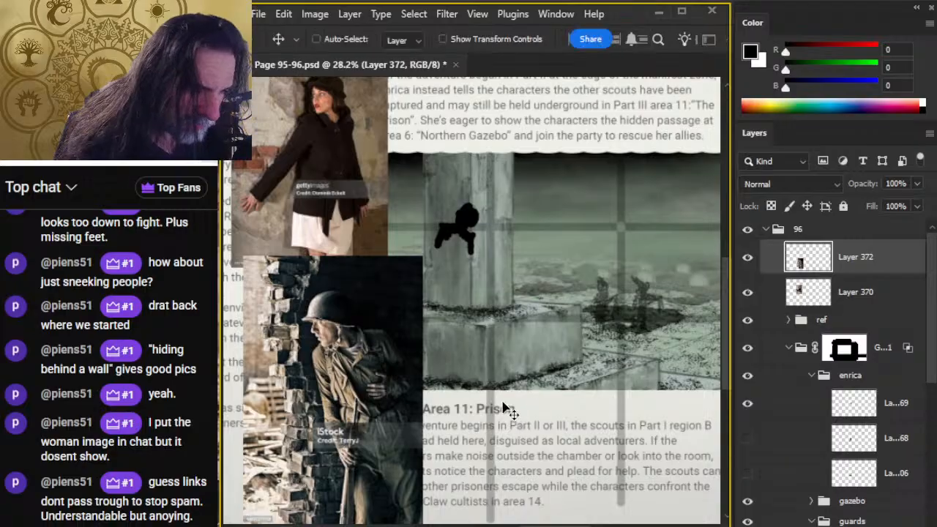
drag(502, 408, 468, 379)
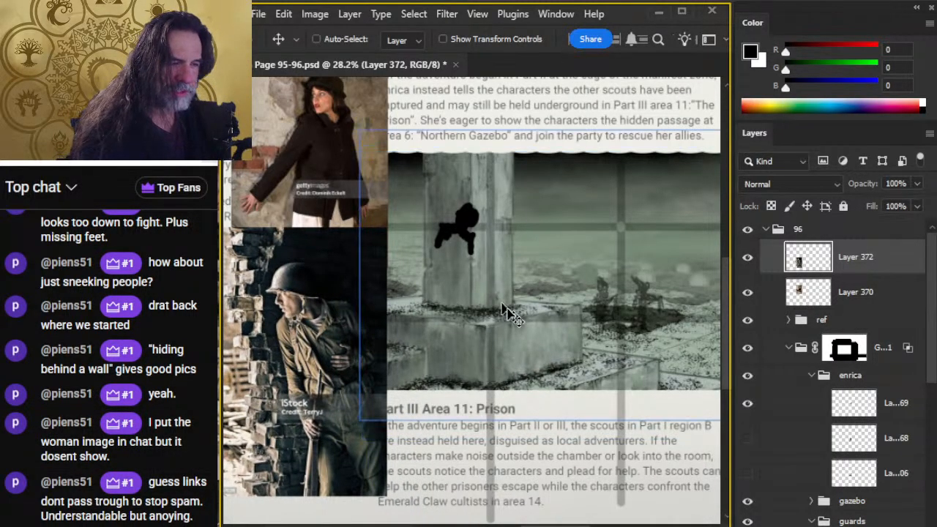
key(Tab)
key(Tab)
key(alt+Tab)
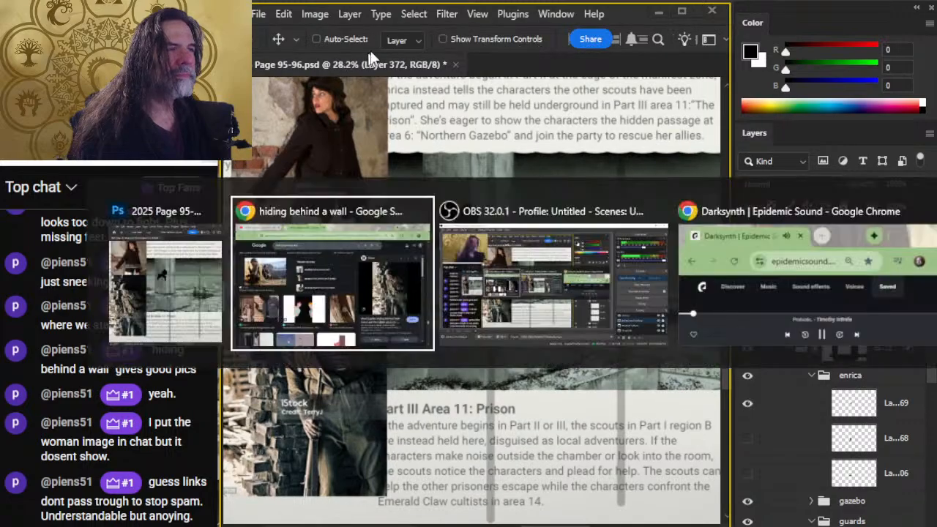
key(alt+Tab)
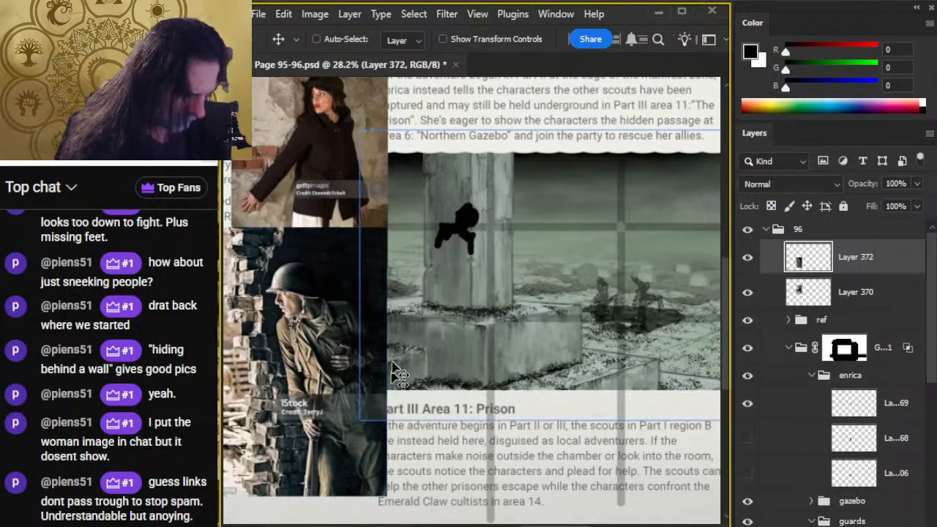
Step: Flip the soldier reference photo horizontally and shift it slightly toward the pillar
key(l)
right_click(396, 322)
click(469, 478)
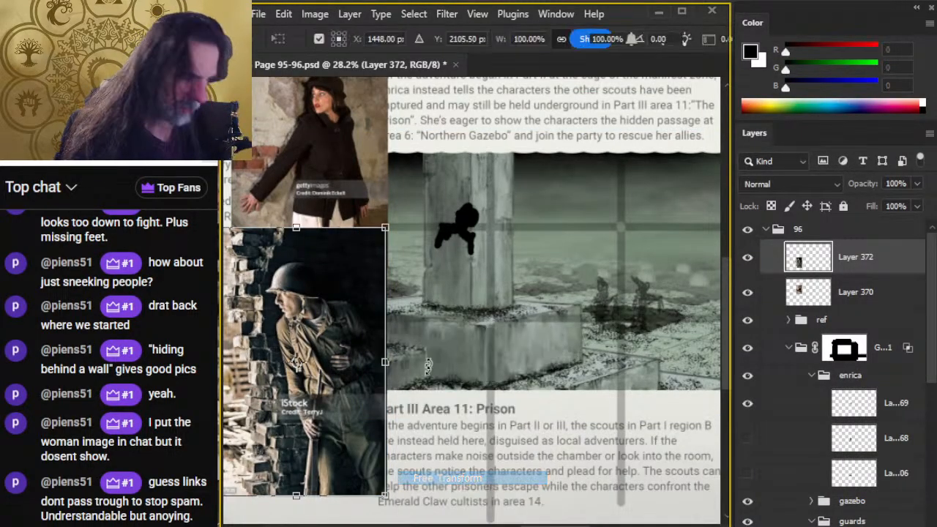
right_click(438, 352)
click(495, 328)
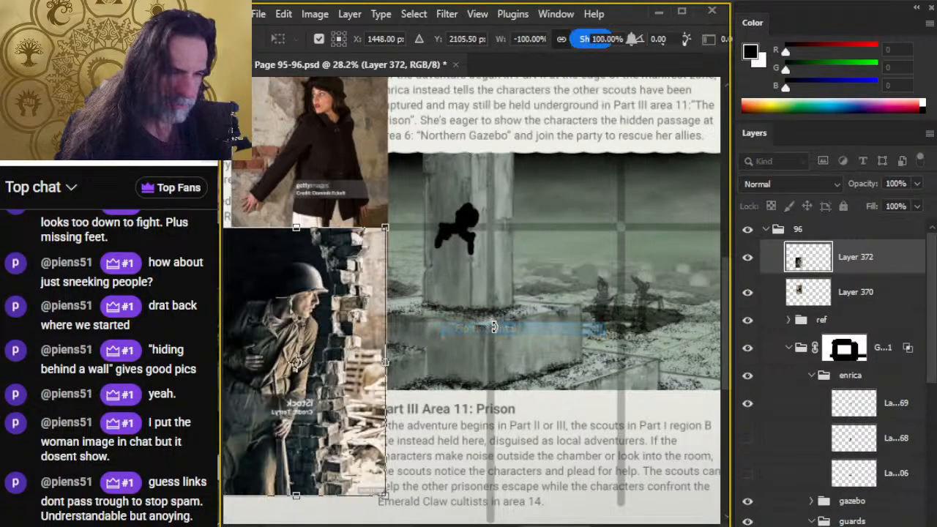
drag(295, 362, 315, 369)
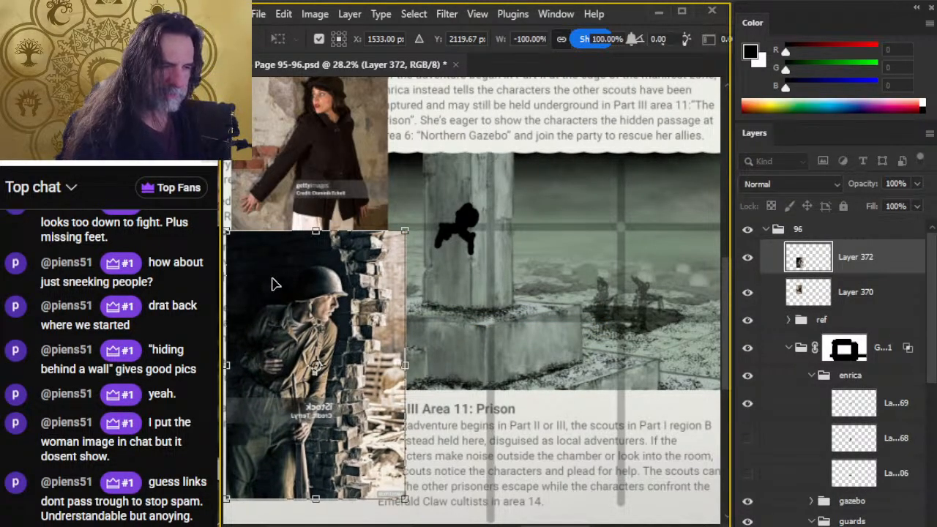
key(Return)
key(l)
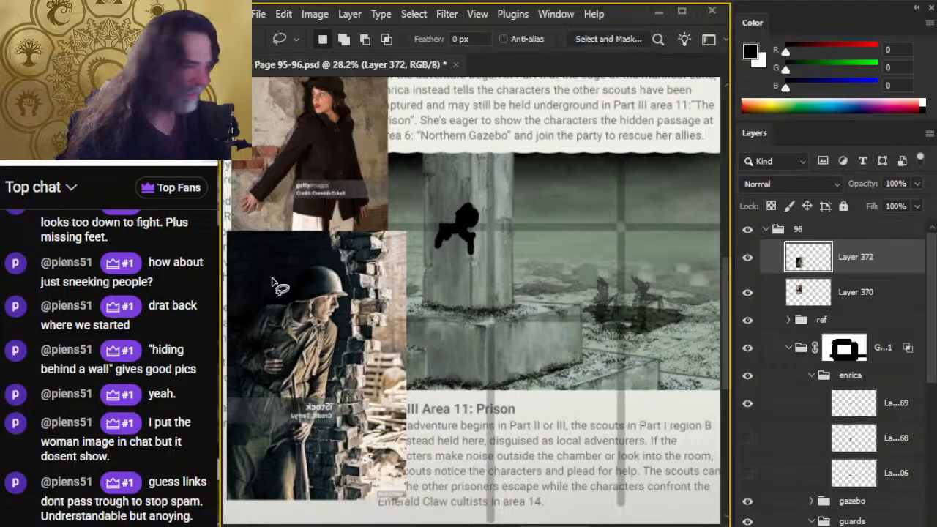
Step: Identify the black enrica silhouette on Layer 369 by toggling its visibility, and rotate it about 5.4 degrees
click(749, 406)
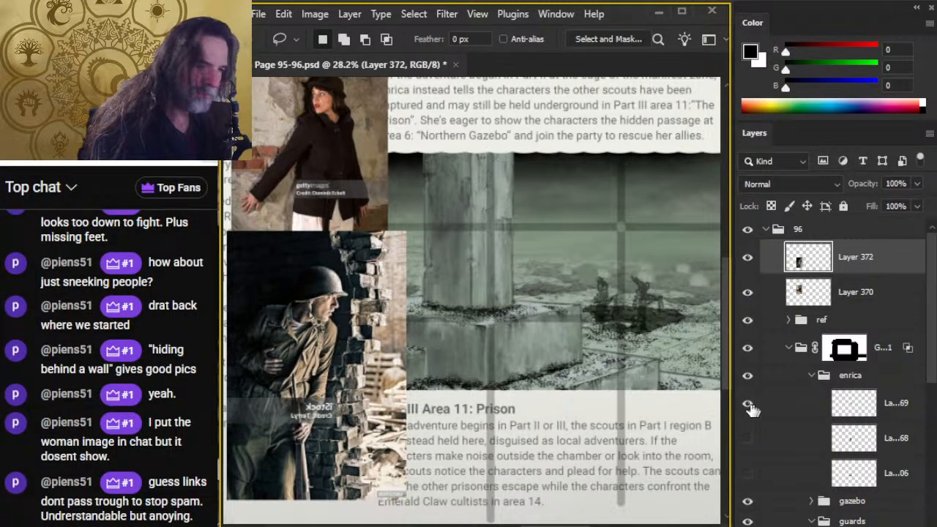
click(761, 400)
right_click(504, 267)
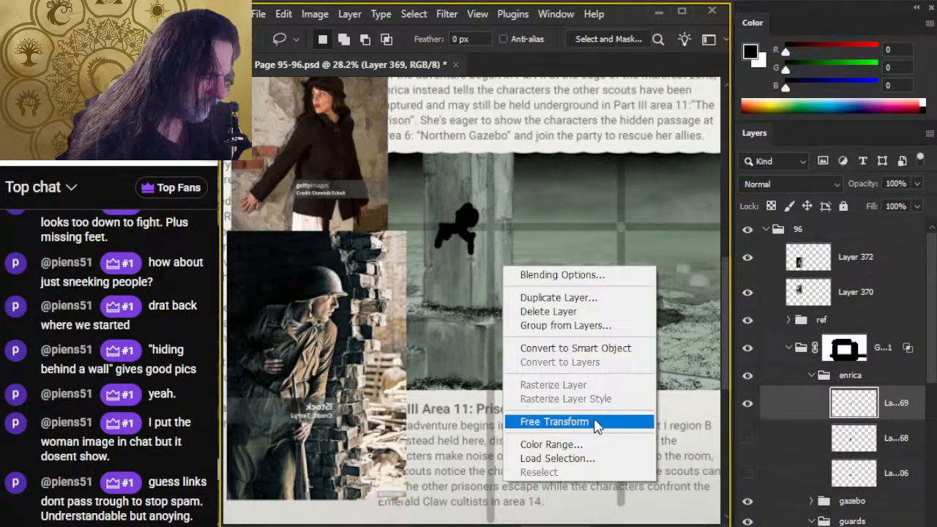
click(542, 424)
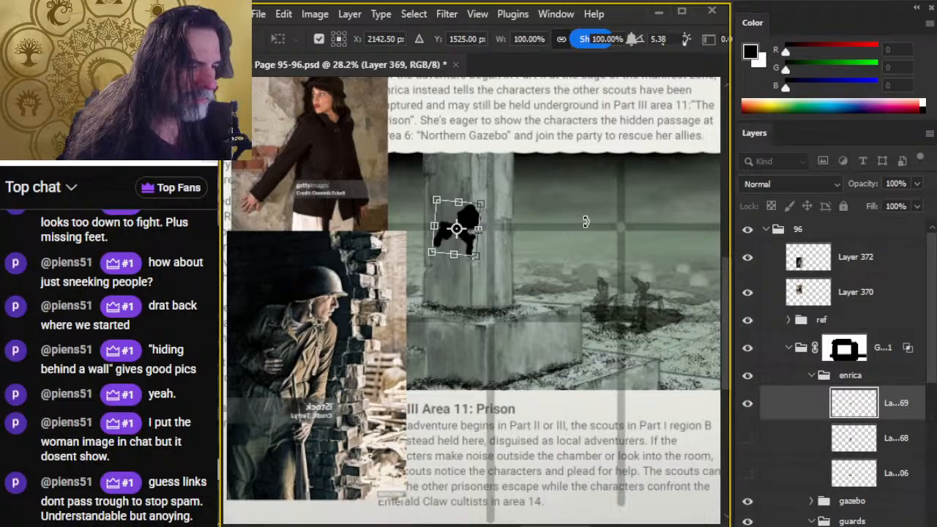
key(Return)
Step: Paint the enrica silhouette's torso and both arms in black on Layer 369, following the soldier's pose
key(b)
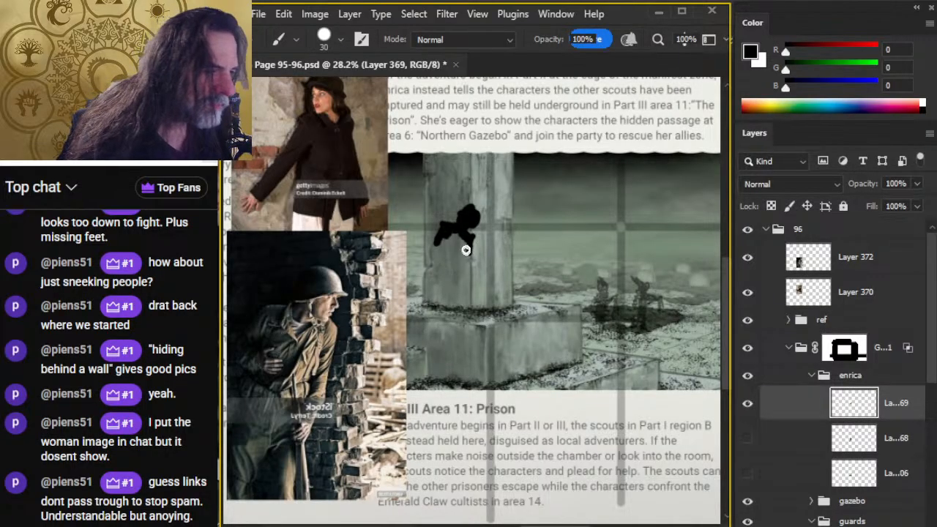
mouse_move(472, 242)
mouse_down()
mouse_move(462, 275)
mouse_move(447, 243)
mouse_up()
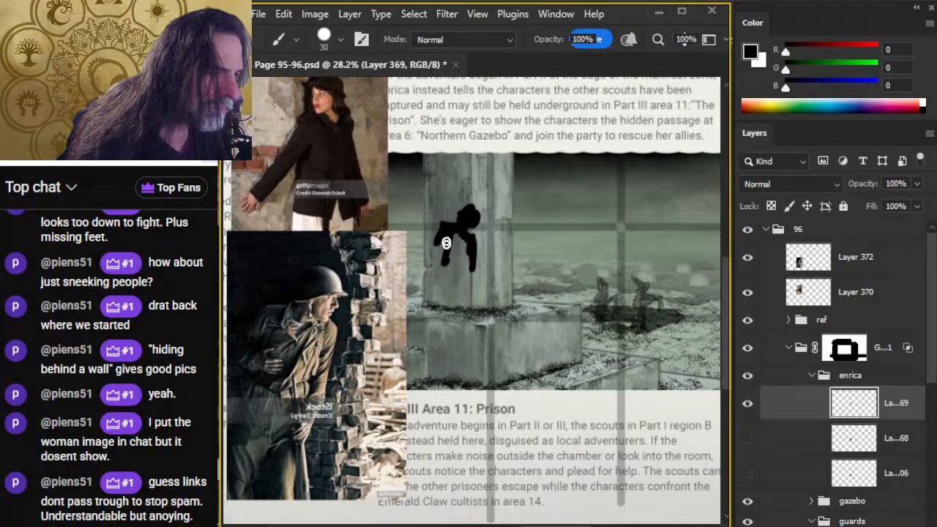
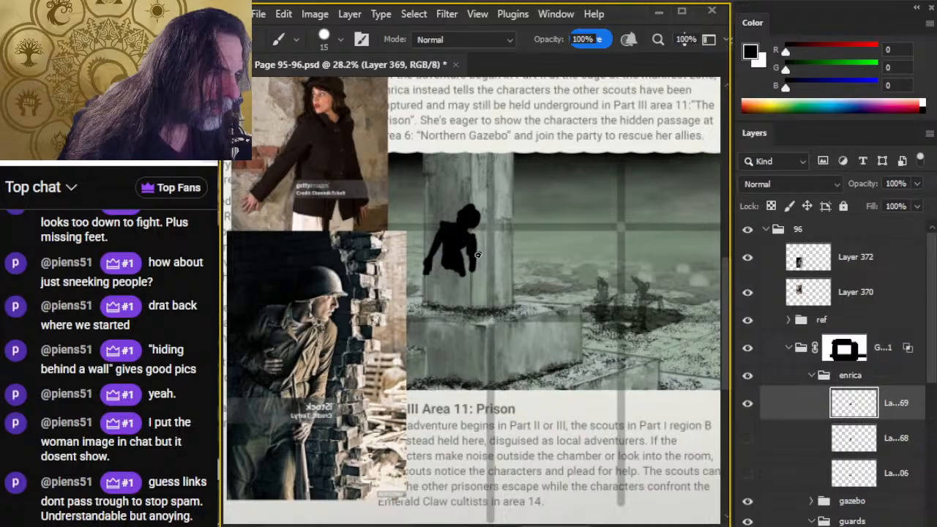
Step: Move the silhouette slightly up and away from the pillar's edge, and rotate it about 3.5 degrees
key(v)
drag(492, 276, 487, 271)
key(l)
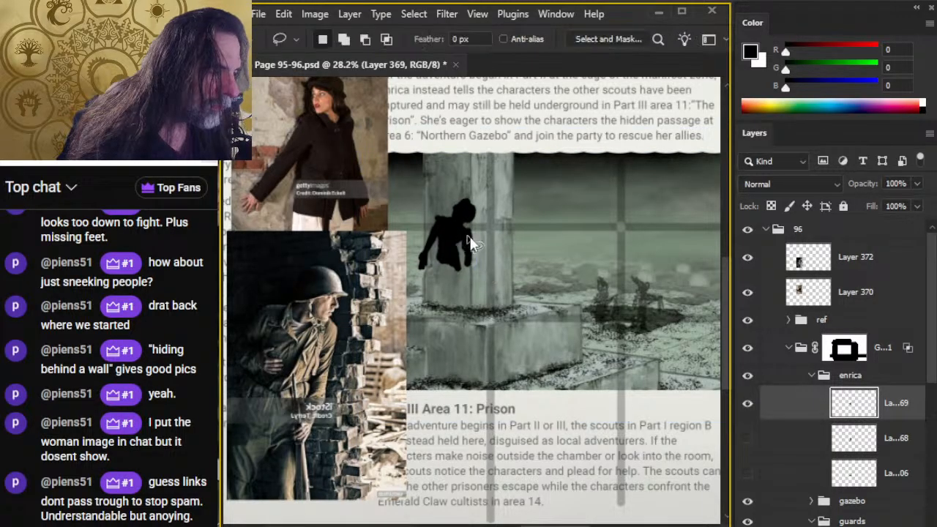
right_click(465, 235)
click(564, 392)
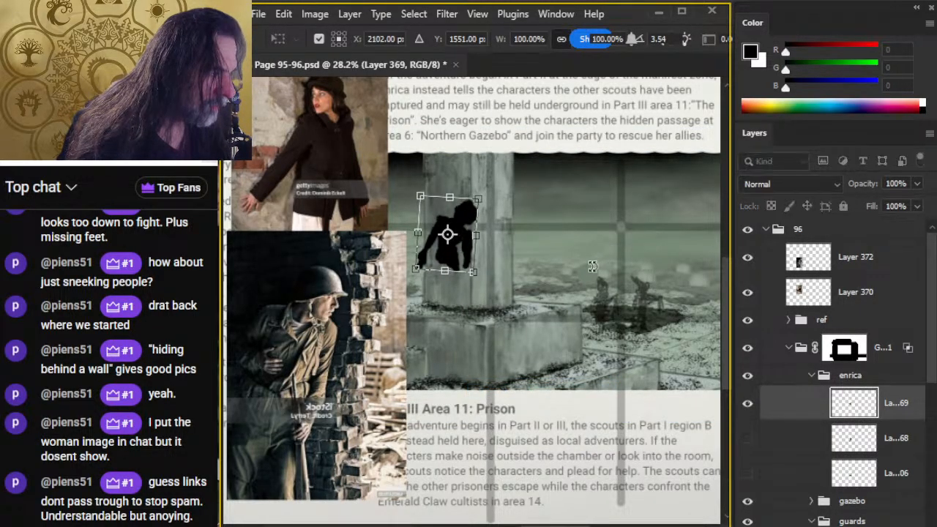
key(Return)
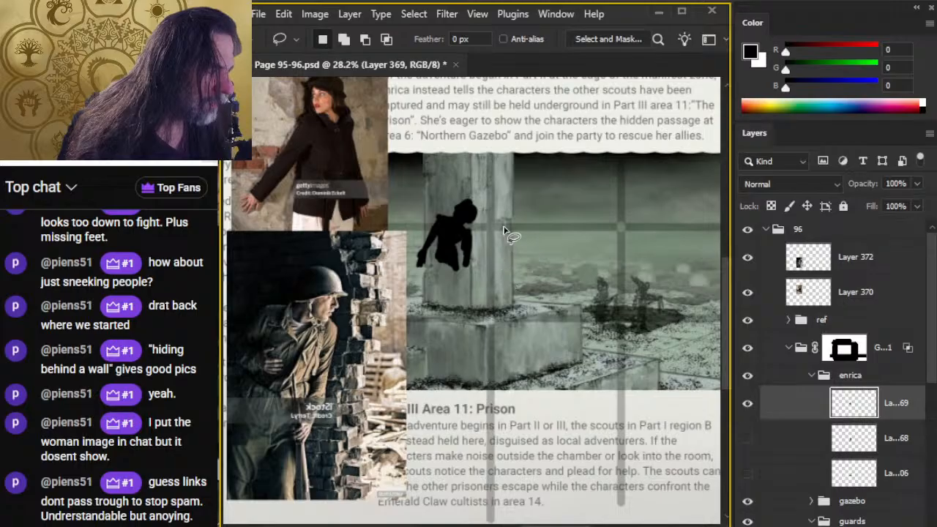
Step: Scale the enrica silhouette down proportionally to about 91%
right_click(505, 230)
click(556, 384)
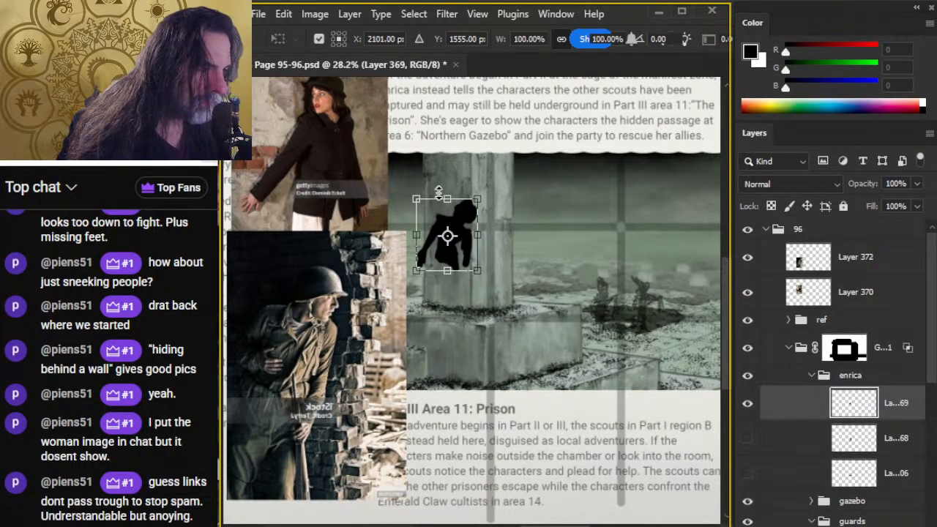
drag(439, 193, 444, 200)
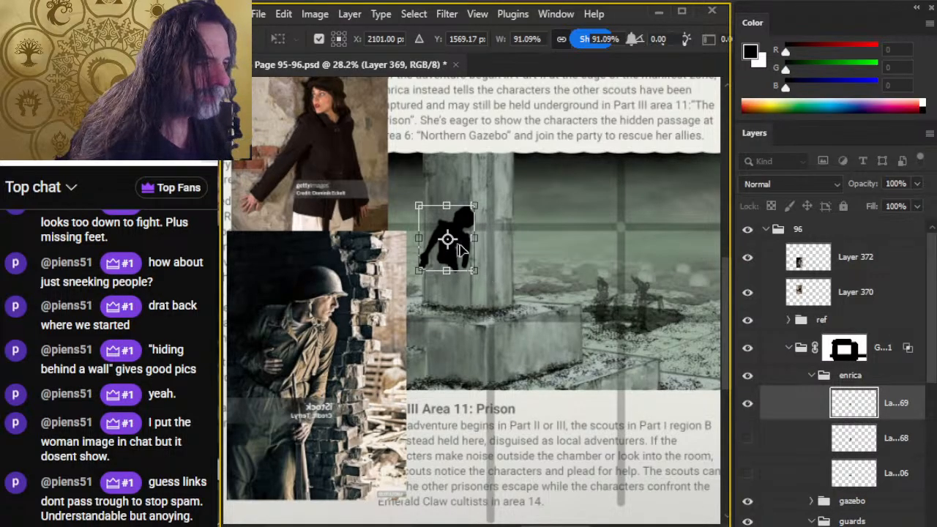
key(Return)
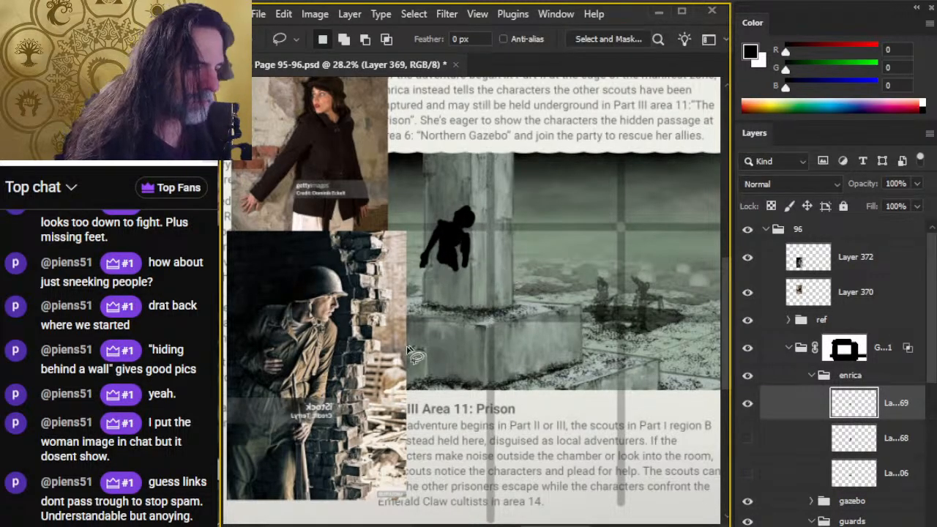
Step: Paint the silhouette's hips and legs in black down to the pillar's base, and clean up the foot with the Eraser
key(b)
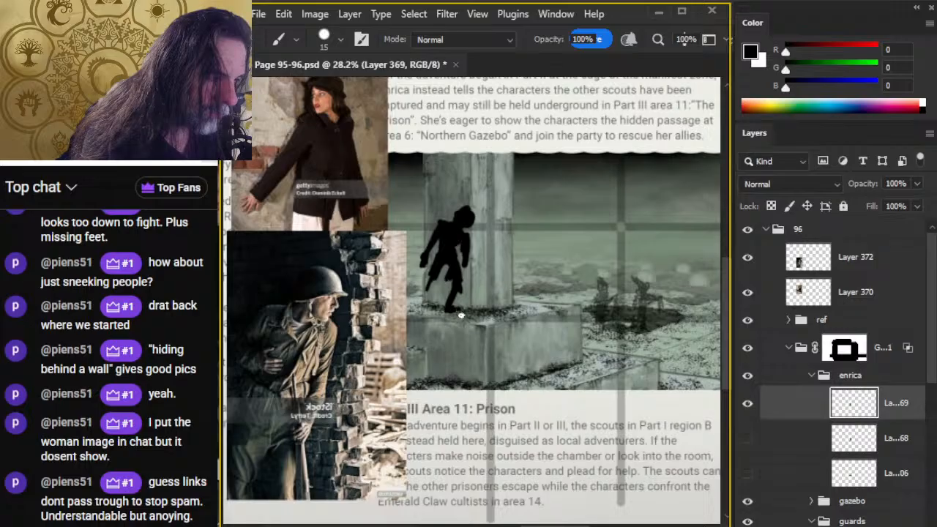
key(e)
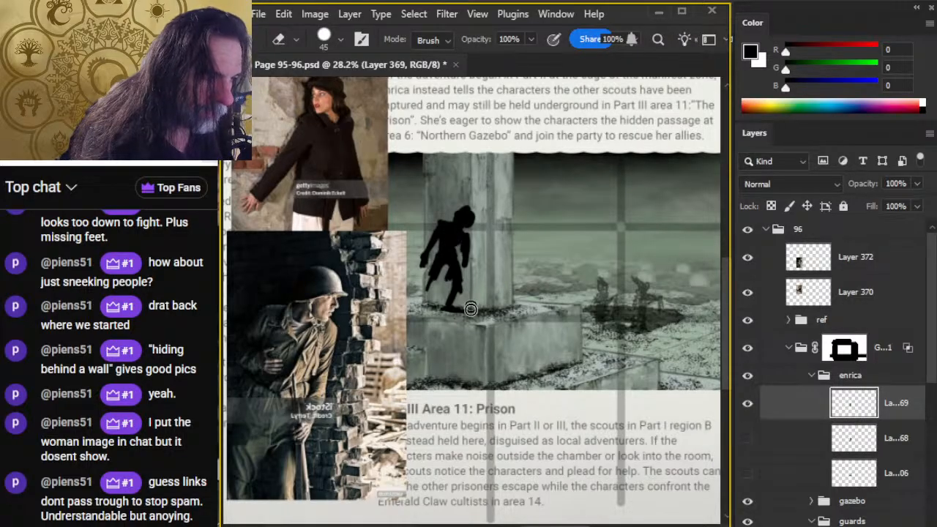
key(b)
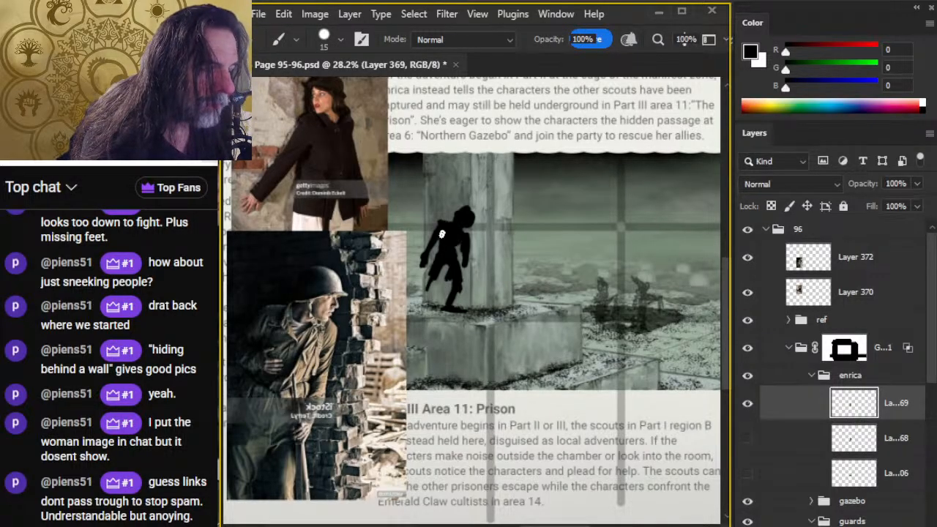
Step: Reshape the silhouette's front arm with the Eraser and black Brush so it reaches down along the pillar
key(e)
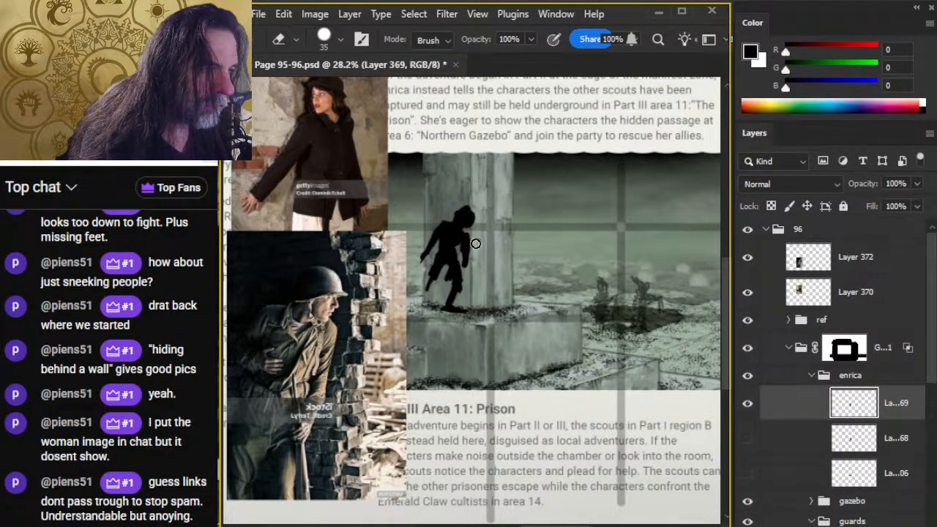
key(b)
drag(467, 236, 471, 255)
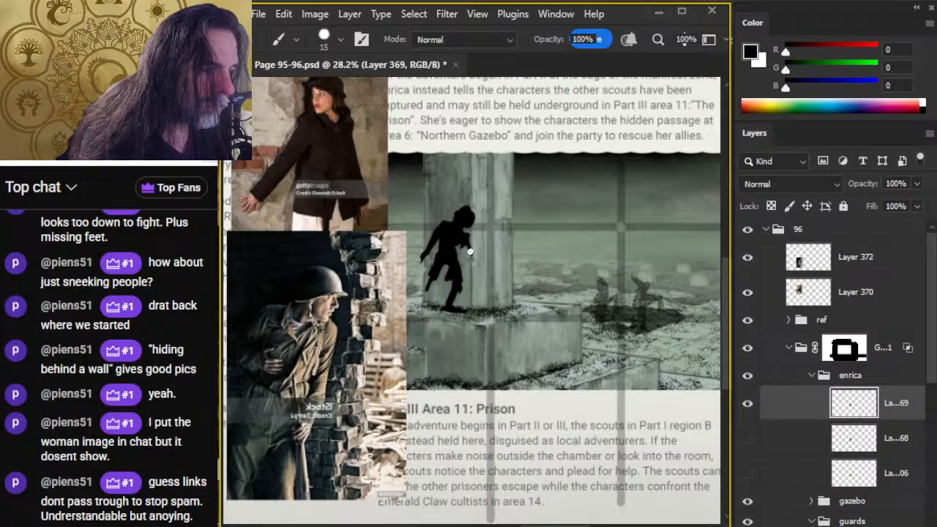
key(e)
key(b)
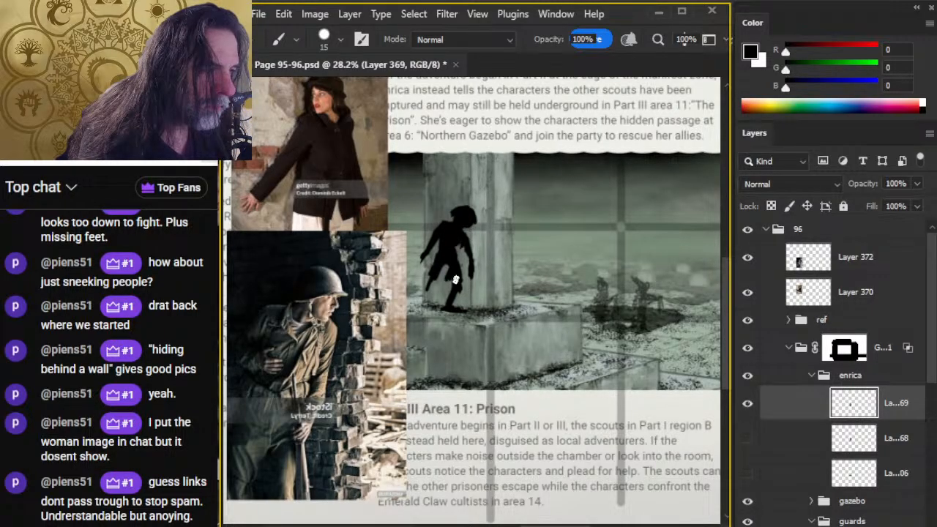
Step: Trim the silhouette's head with the Eraser and paint the rear leg in black down to a foot on the pillar's base
key(e)
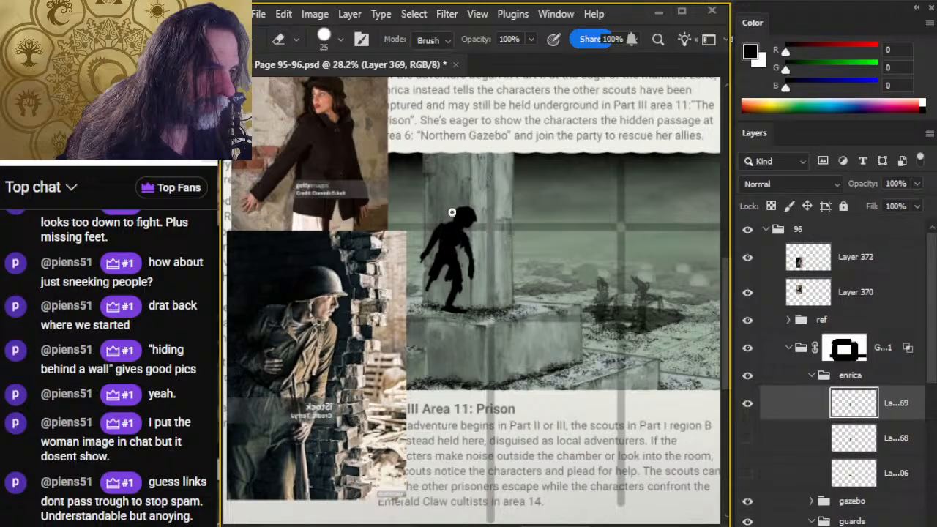
key(b)
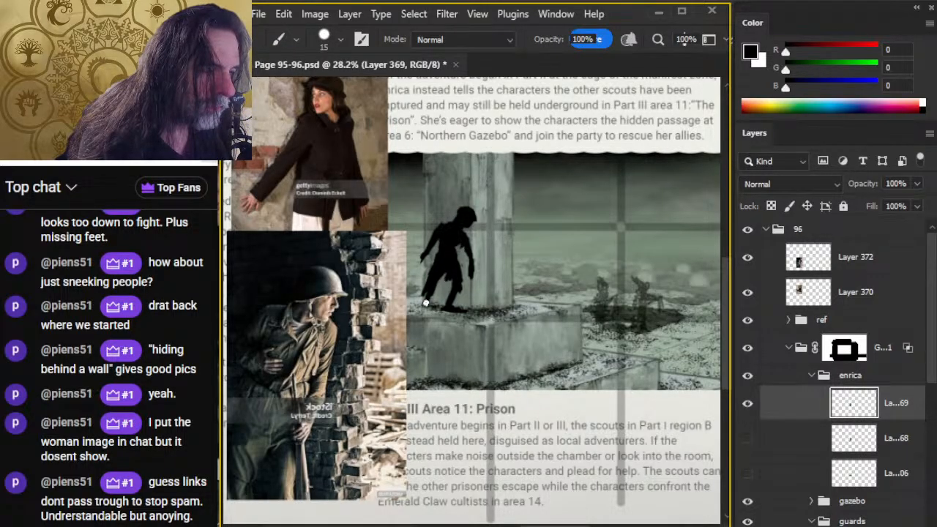
key(e)
key(b)
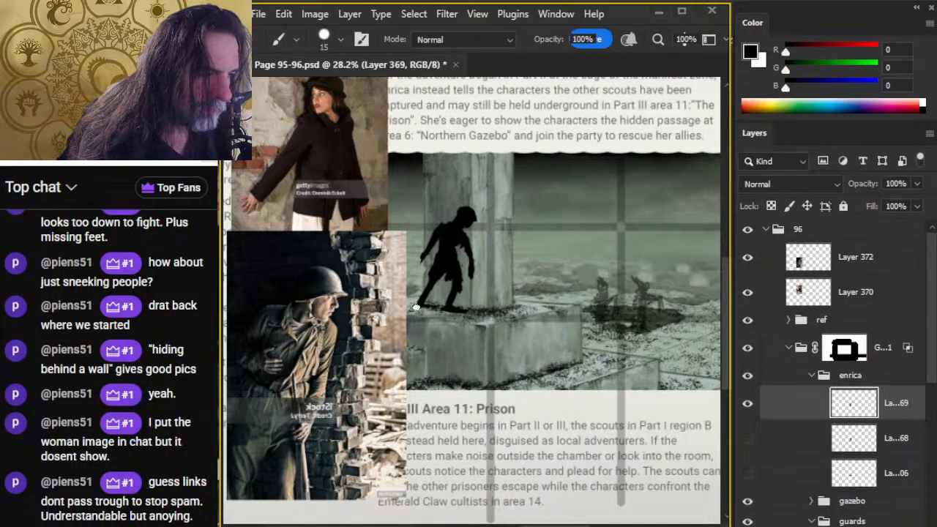
key(e)
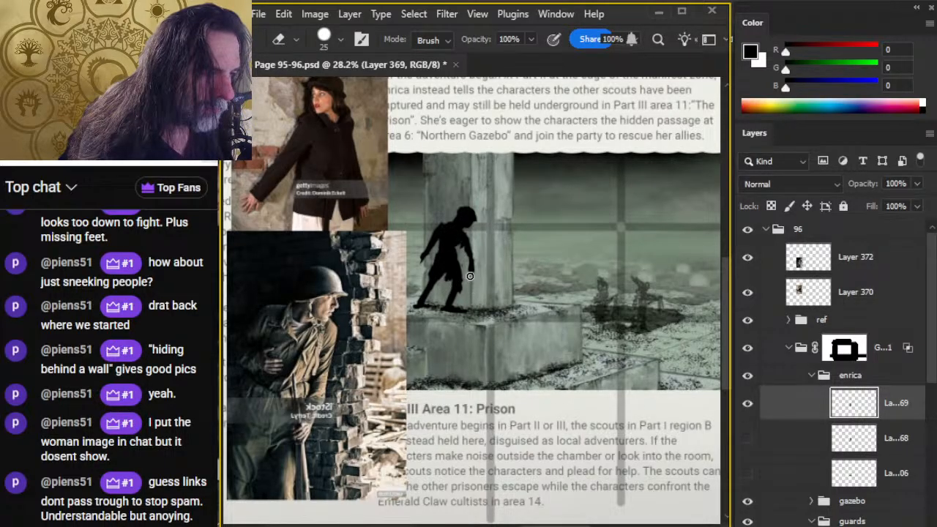
Step: Refine the silhouette's front forearm, hand and head outline with alternating black Brush and Eraser strokes
key(b)
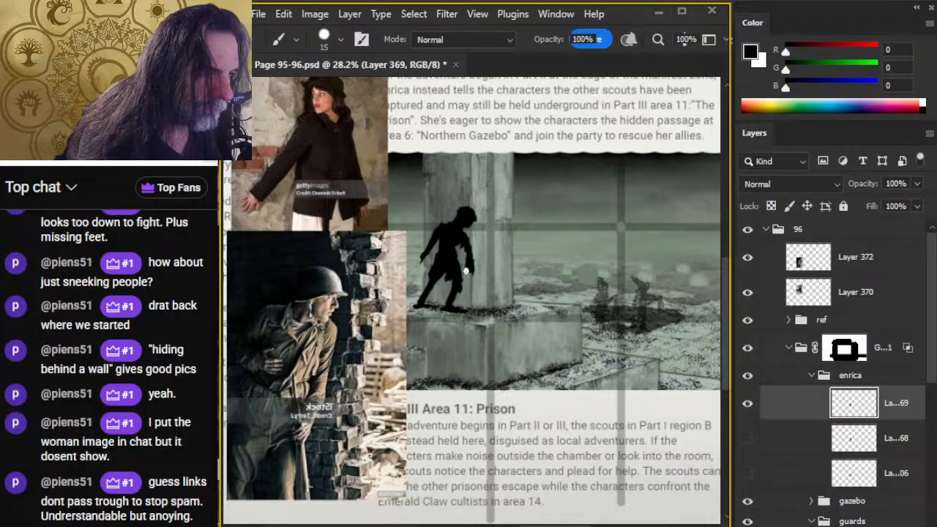
key(e)
key(b)
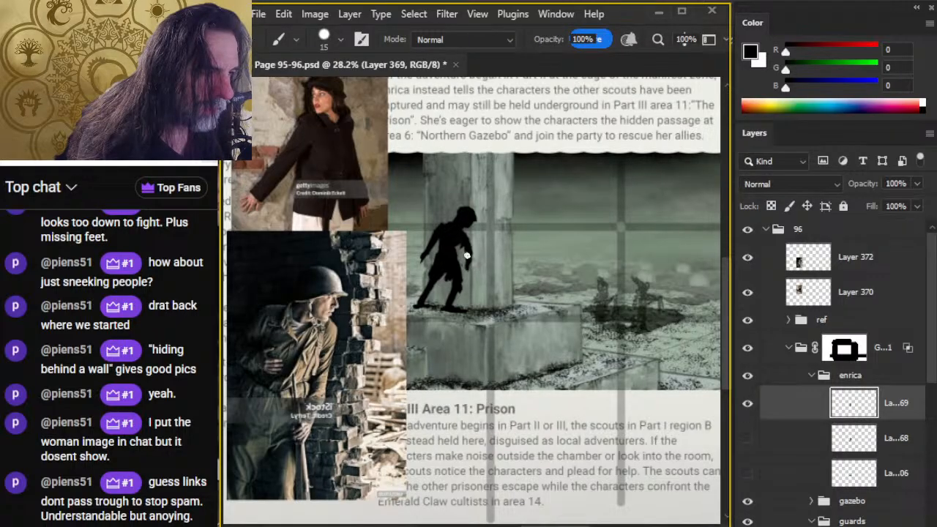
key(e)
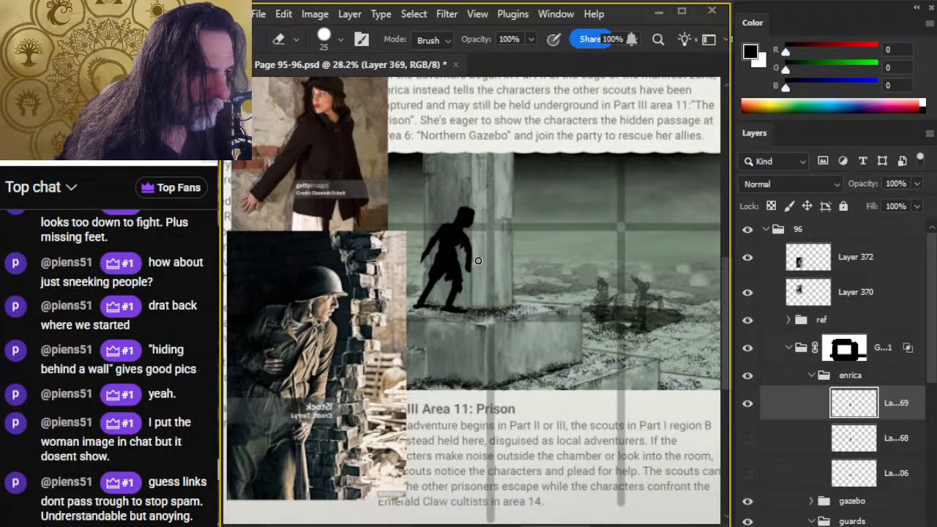
Step: Nudge the silhouette slightly, then erase and repaint its rear lower leg and foot closer to the body
key(v)
drag(464, 312, 466, 312)
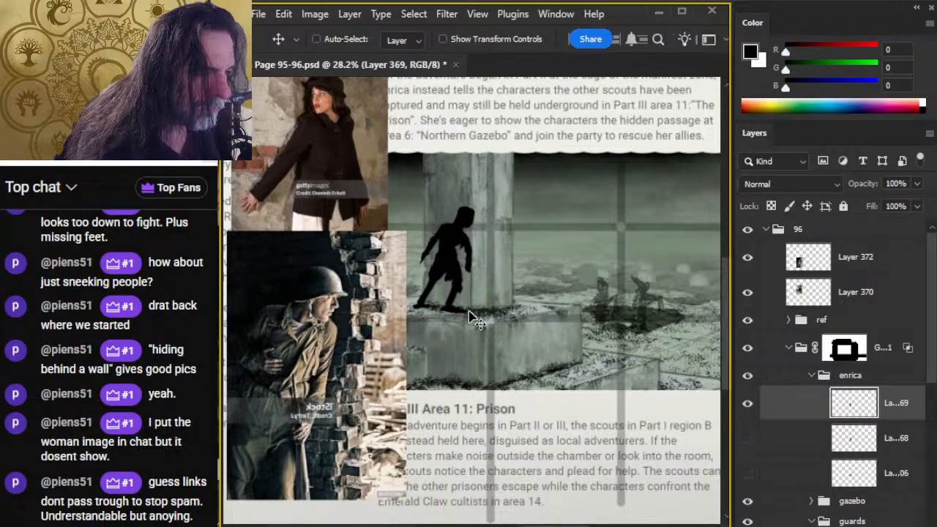
key(e)
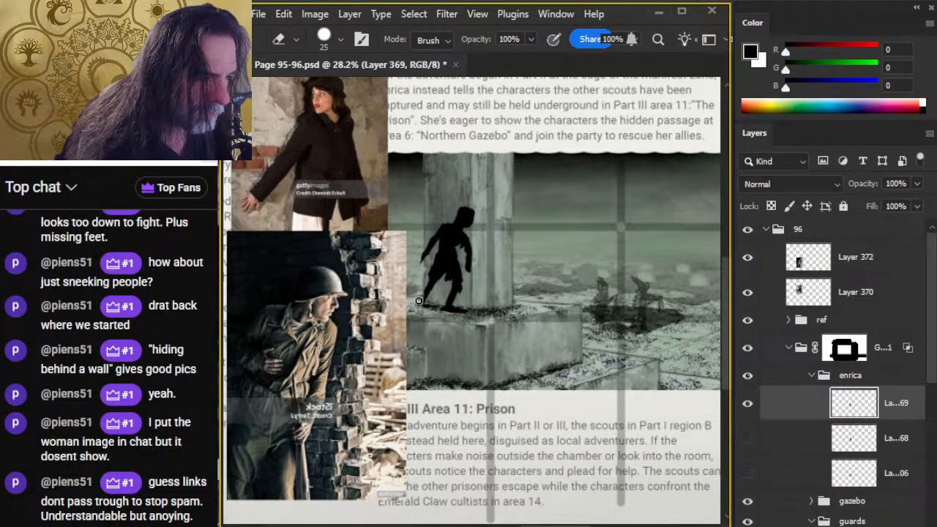
key(b)
key(e)
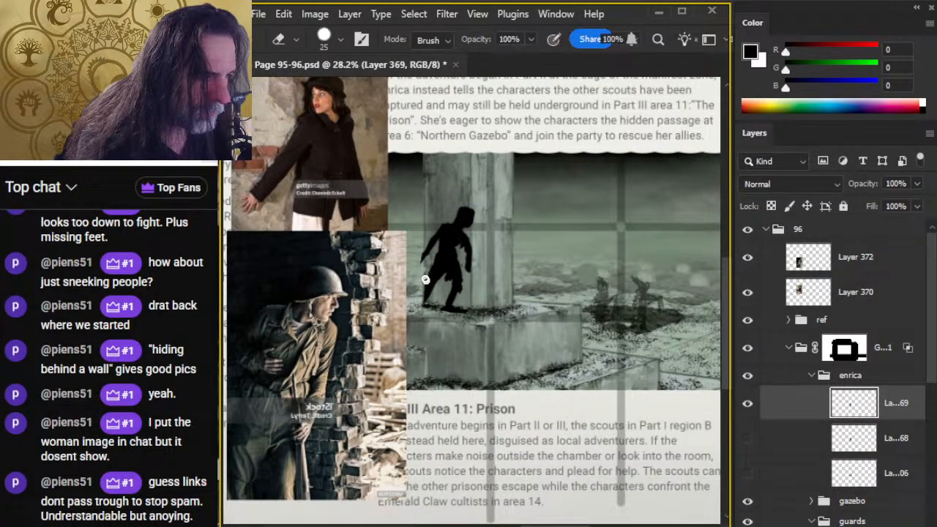
key(b)
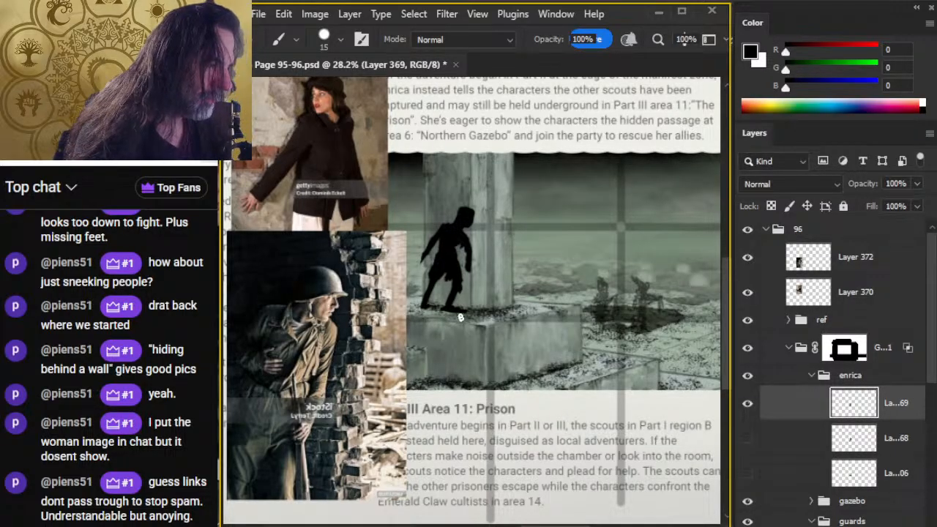
Step: Scale the whole silhouette up proportionally to about 104% and move it slightly right and up on the pillar's base
key(l)
right_click(478, 253)
click(554, 411)
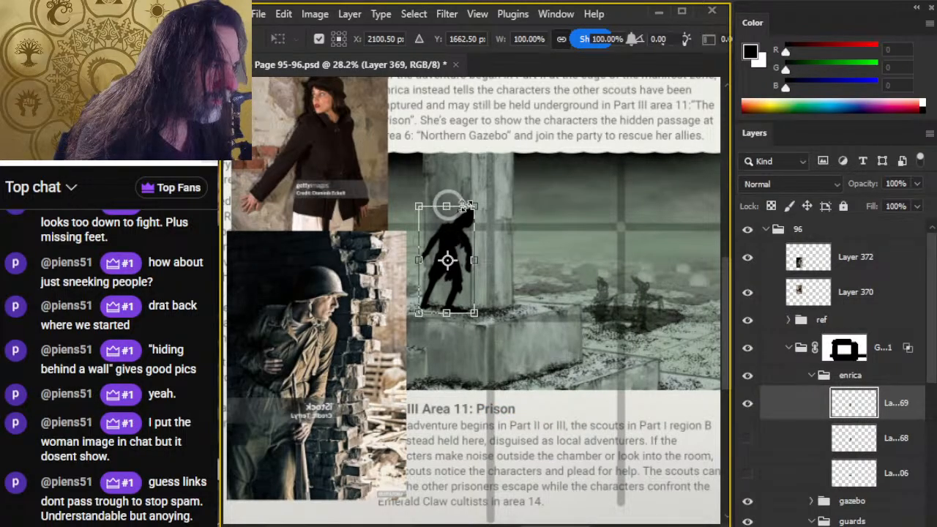
drag(475, 206, 478, 204)
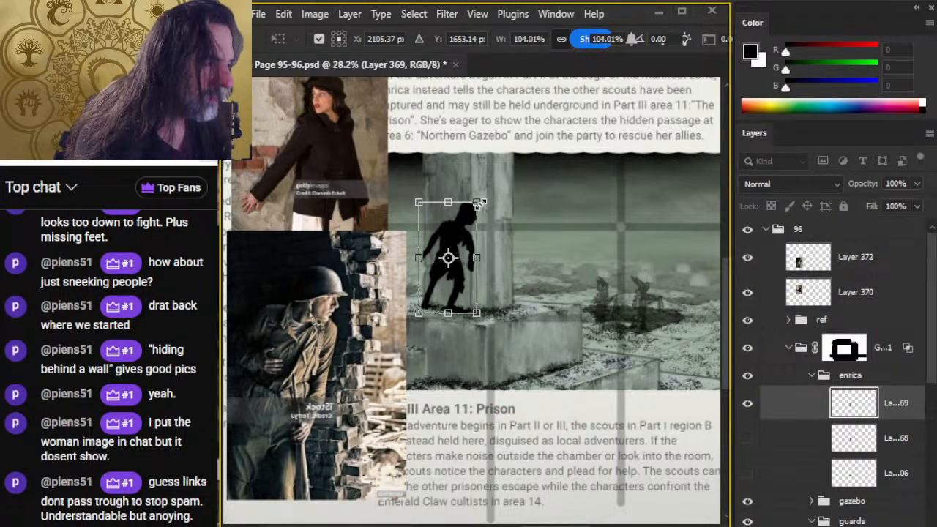
key(Return)
key(v)
mouse_move(537, 266)
mouse_down()
mouse_move(548, 259)
mouse_move(549, 270)
mouse_up()
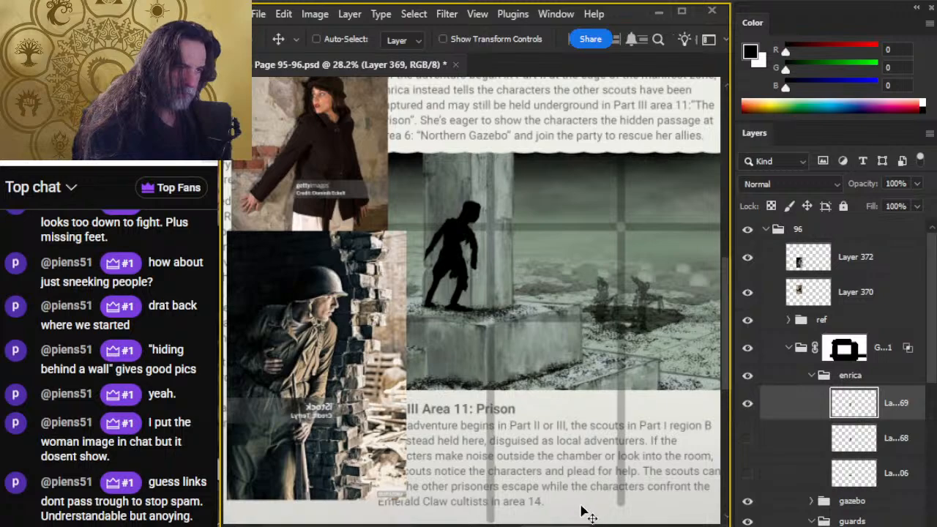
Step: Lasso the silhouette's head, scale it down slightly with Free Transform, and deselect
key(l)
mouse_move(466, 194)
mouse_down()
mouse_move(461, 228)
mouse_move(481, 240)
mouse_move(495, 209)
mouse_move(443, 192)
mouse_up()
right_click(443, 187)
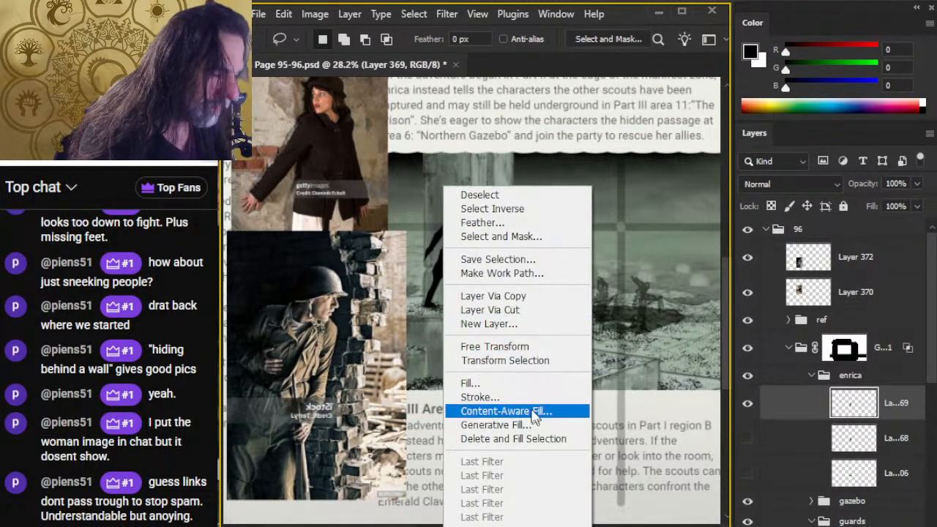
click(529, 351)
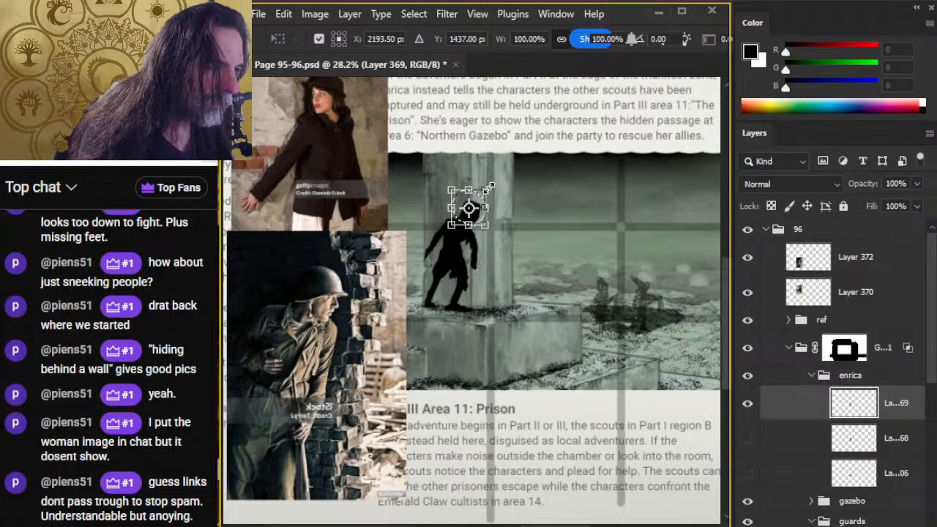
drag(486, 189, 483, 192)
key(Return)
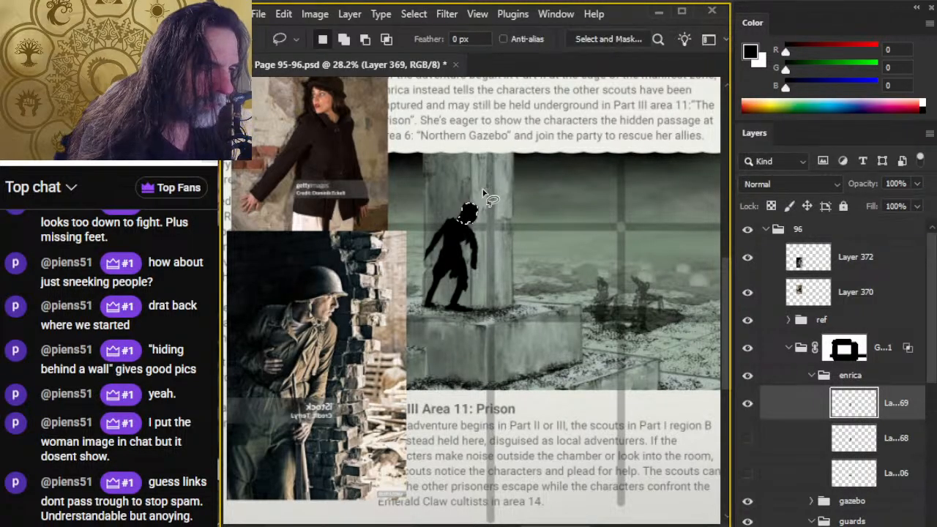
key(ctrl+d)
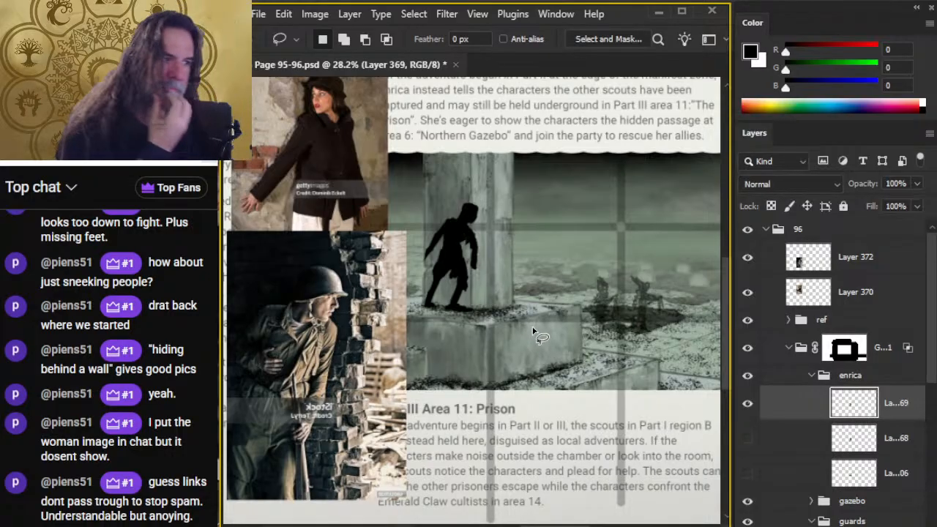
Step: Move the reference photo layers, Layer 370 and Layer 372, into the ref group and hide both
click(789, 321)
click(860, 294)
shift+click(861, 266)
drag(860, 298, 855, 328)
click(748, 281)
click(748, 313)
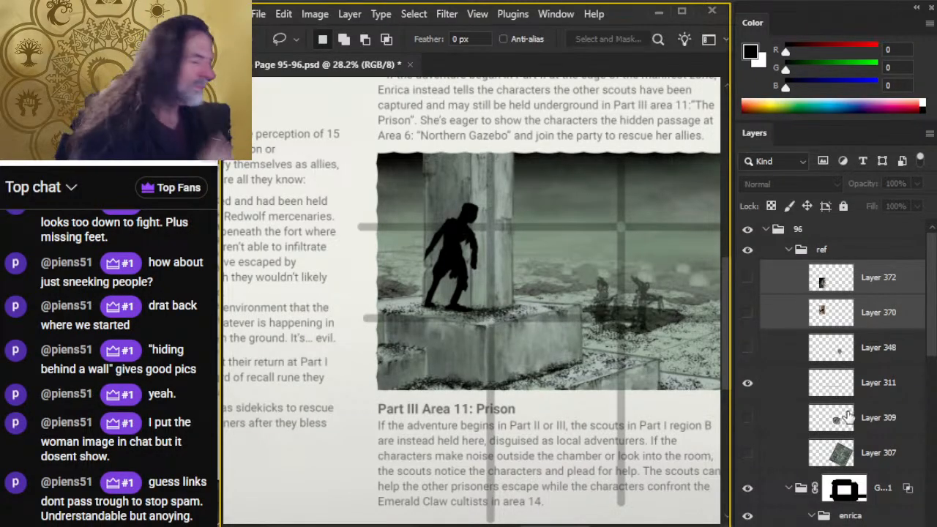
click(748, 381)
click(789, 250)
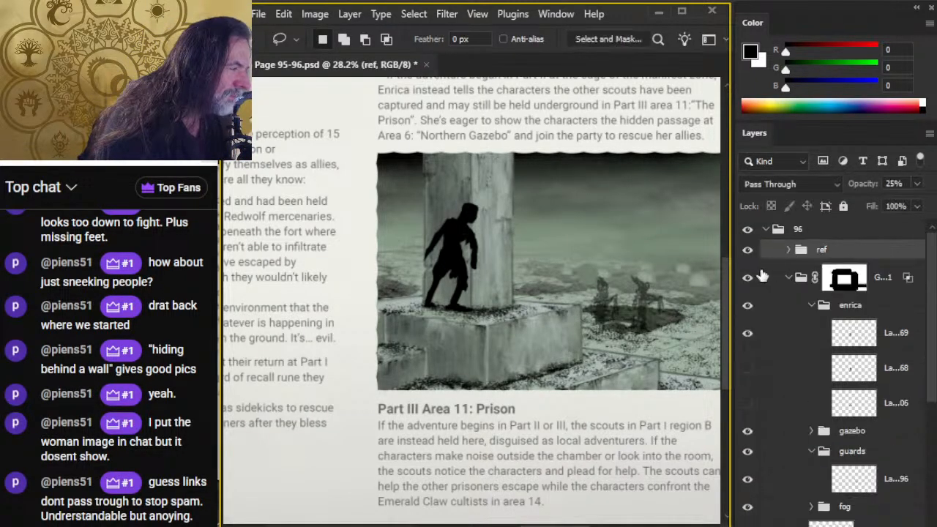
click(788, 249)
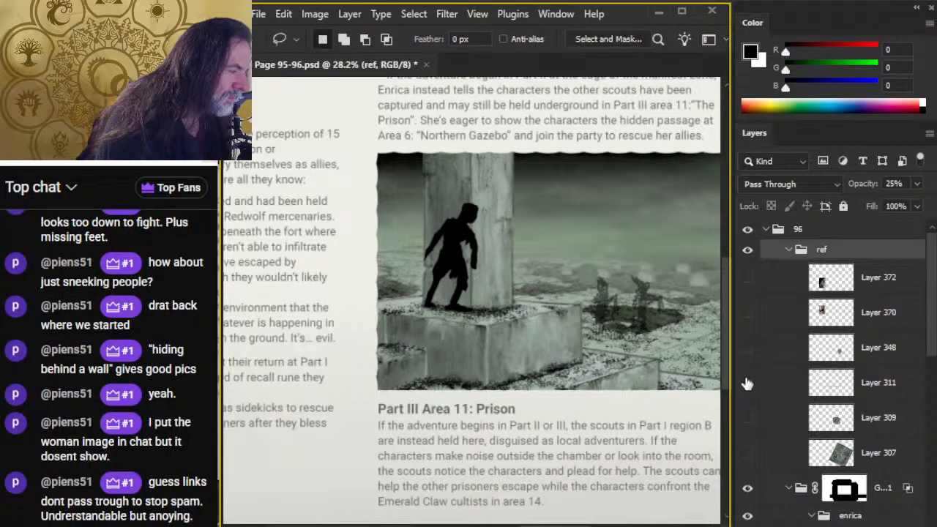
click(748, 382)
Step: Collapse and hide the ref group, and show the original coloured enrica figure on Layer 306
click(789, 250)
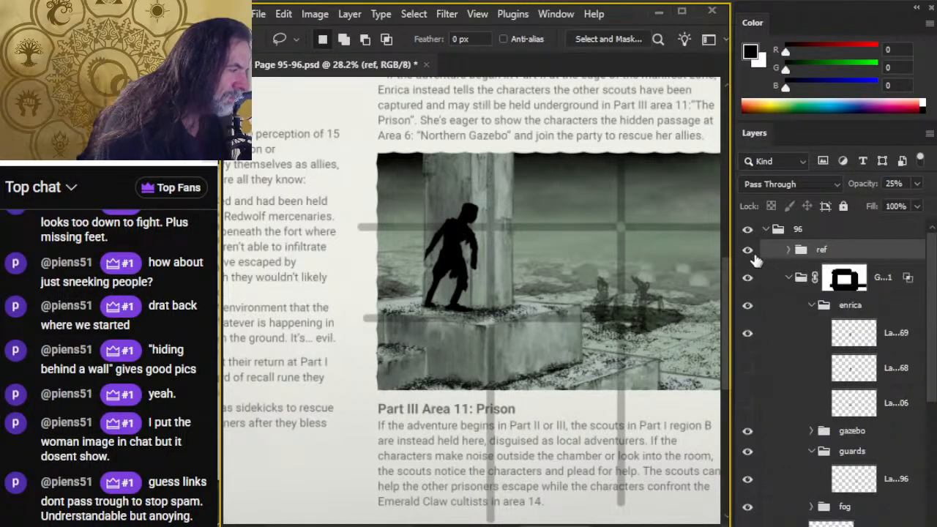
click(747, 249)
click(748, 407)
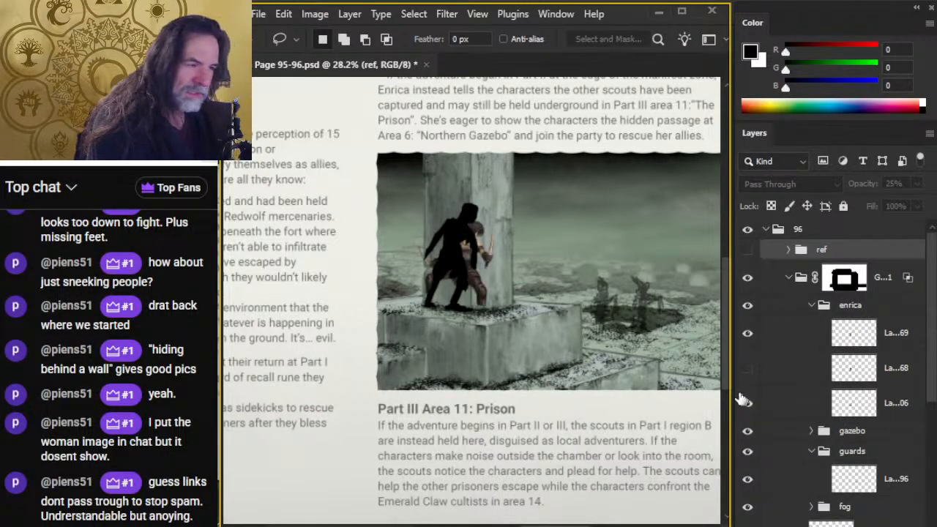
Step: Move the coloured enrica figure on Layer 306 away from the silhouette to the open area right of it
click(793, 410)
key(v)
drag(505, 336, 513, 295)
key(z)
drag(465, 249, 501, 264)
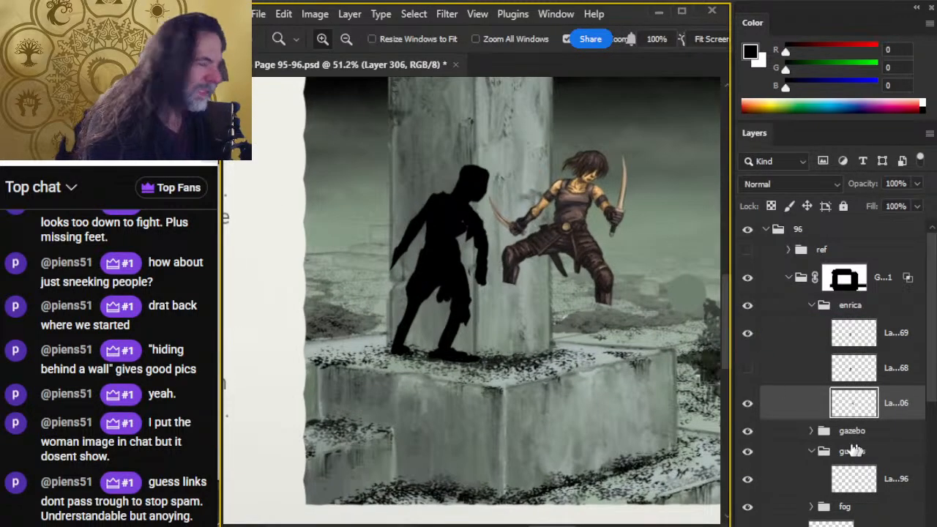
Step: Lasso the coloured enrica figure, duplicate it to a new layer, and hide the duplicate
key(l)
mouse_move(629, 121)
mouse_down()
mouse_move(431, 195)
mouse_move(718, 229)
mouse_move(606, 370)
mouse_up()
key(ctrl+j)
click(748, 403)
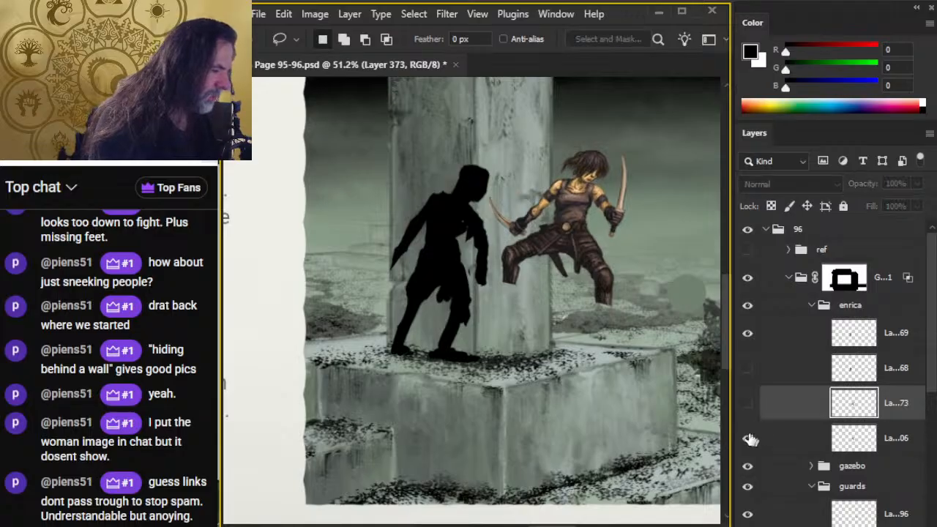
Step: Try to outline the coloured figure's hips and legs with the Lasso, activate Layer 306, and clear the selection
key(ctrl+space)
drag(549, 211, 573, 214)
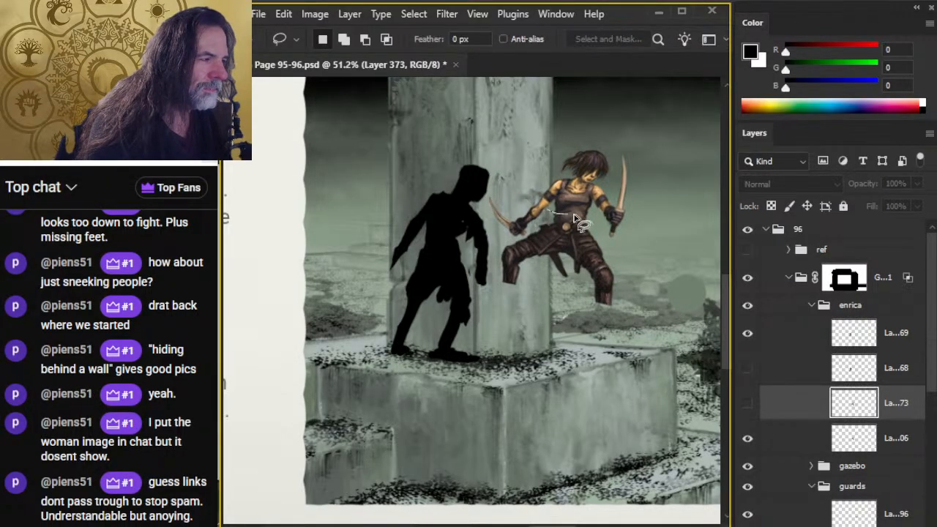
key(ctrl+space)
click(523, 170)
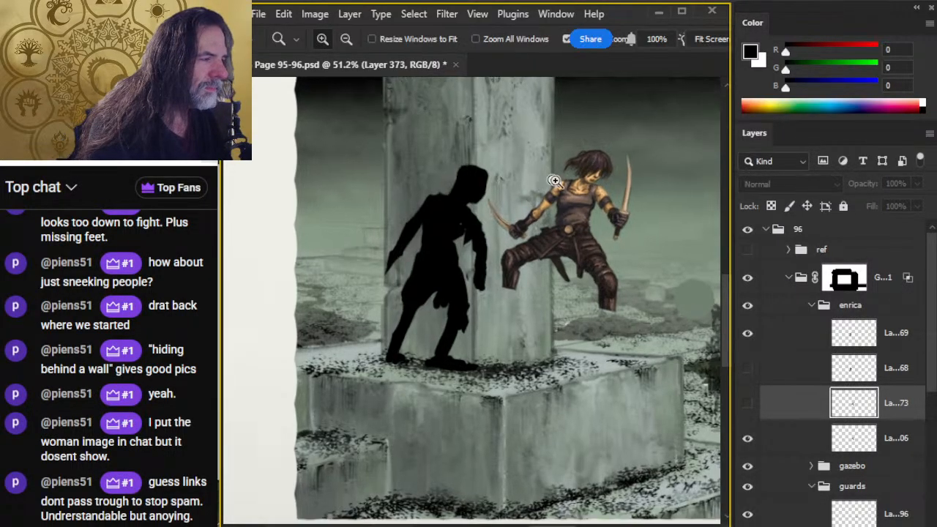
mouse_move(487, 186)
mouse_down()
mouse_move(437, 219)
mouse_move(449, 282)
mouse_up()
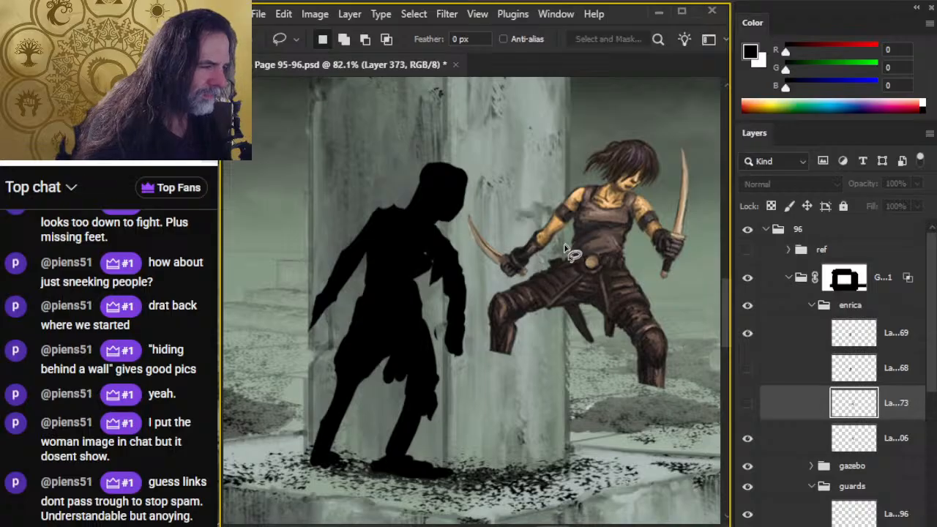
mouse_move(562, 247)
mouse_down()
mouse_move(479, 301)
mouse_move(498, 392)
mouse_move(653, 437)
mouse_move(735, 370)
mouse_up()
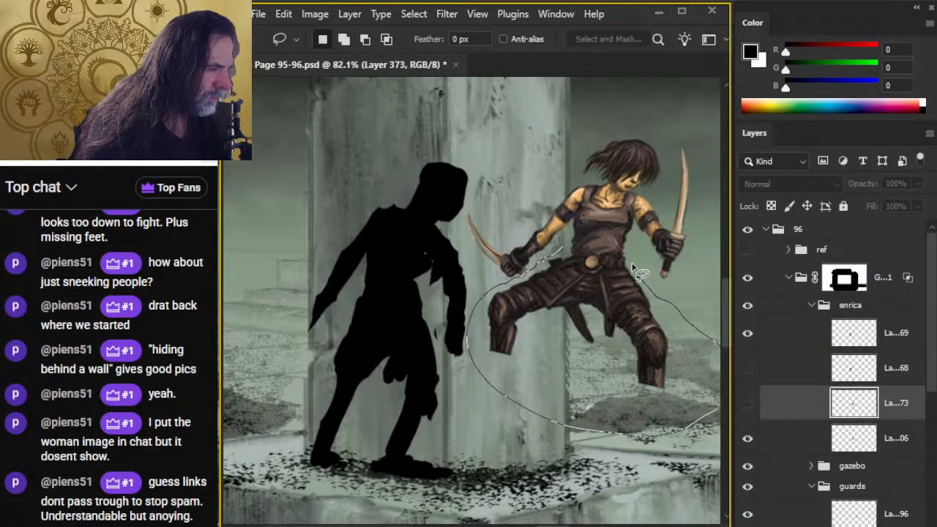
drag(624, 260, 560, 252)
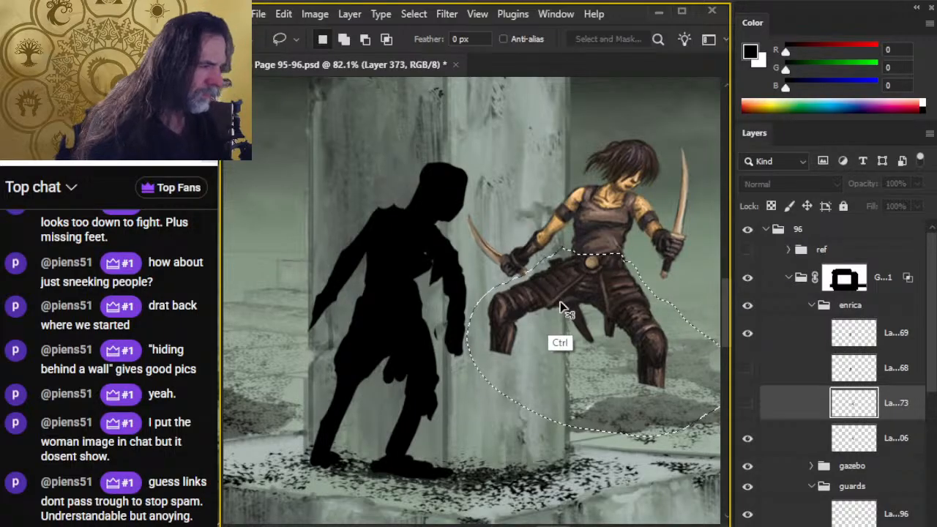
click(789, 448)
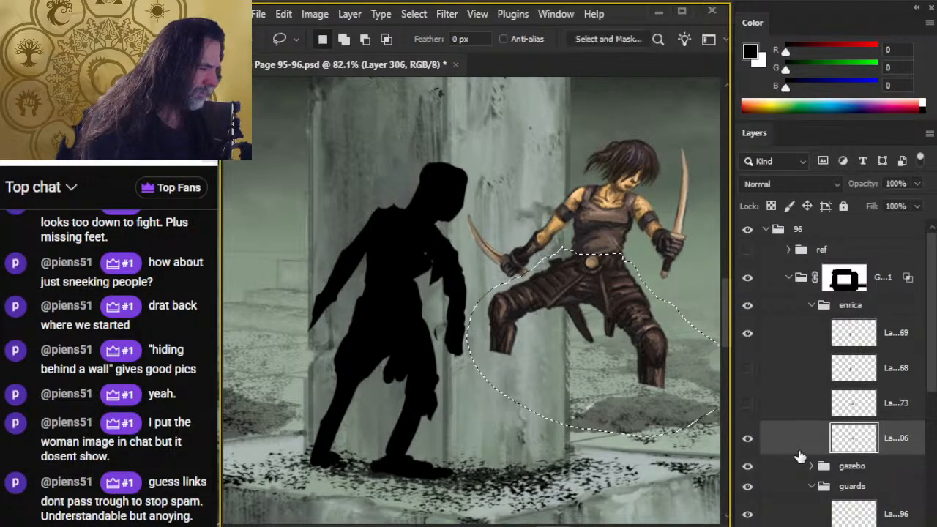
key(ctrl+d)
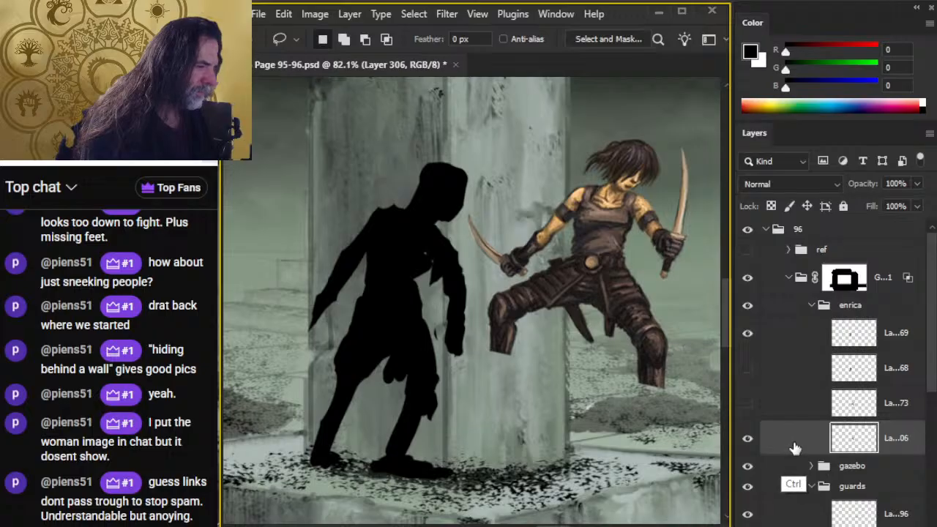
Step: Show Layer 373, hide Layer 306, and cut the reselected legs of the swordswoman from Layer 373 onto a new layer
key(ctrl+shift+d)
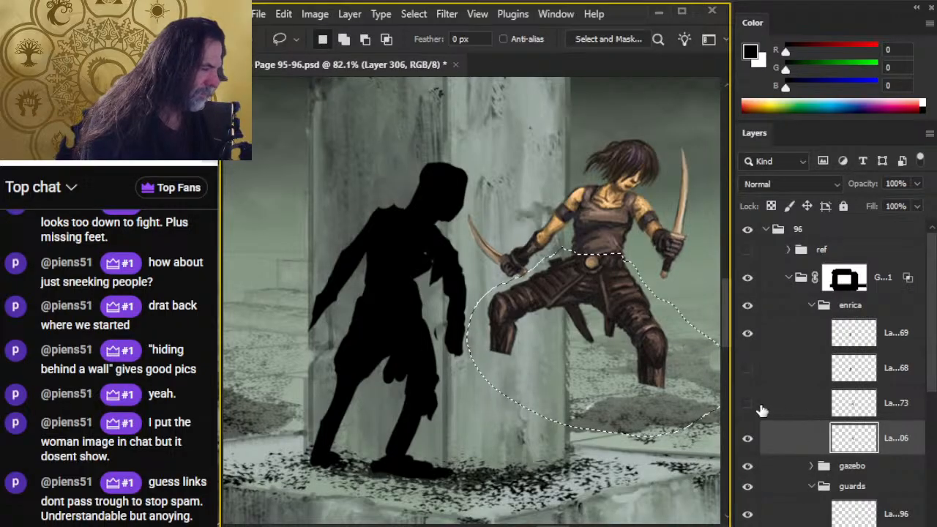
click(747, 403)
click(748, 438)
click(783, 410)
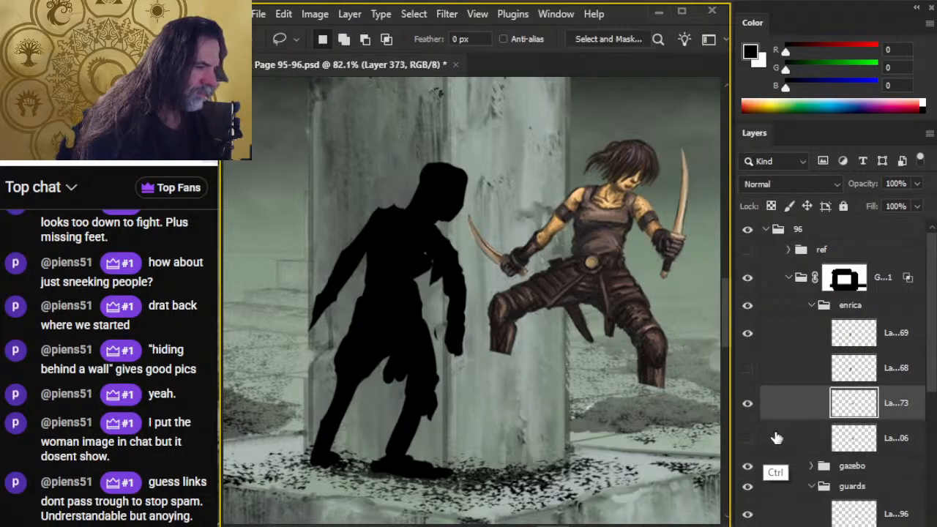
key(ctrl+shift+j)
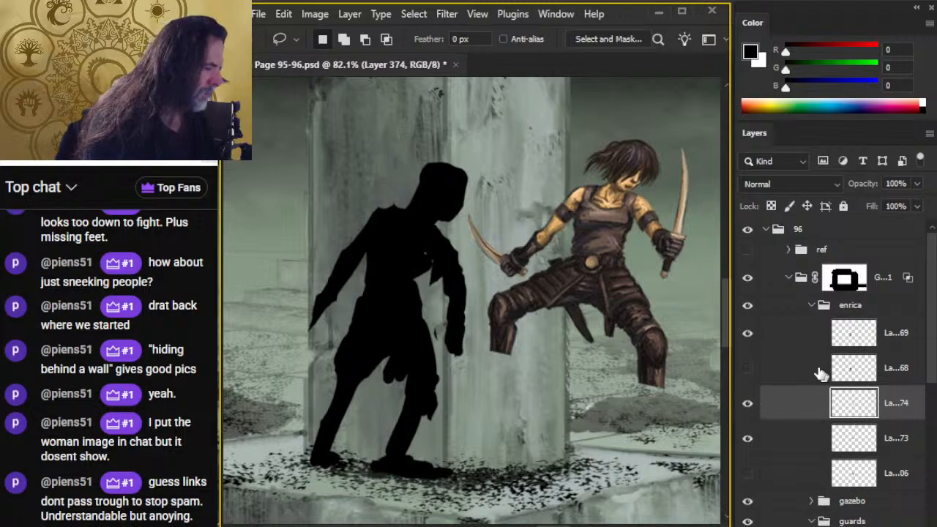
Step: Move the swordswoman's upper body closer to the silhouette, and reorder the silhouette's Layer 369 beneath Layer 373
click(809, 334)
key(v)
mouse_move(644, 365)
mouse_down()
mouse_move(483, 401)
mouse_move(640, 366)
mouse_move(508, 418)
mouse_move(449, 420)
mouse_move(522, 413)
mouse_up()
click(778, 437)
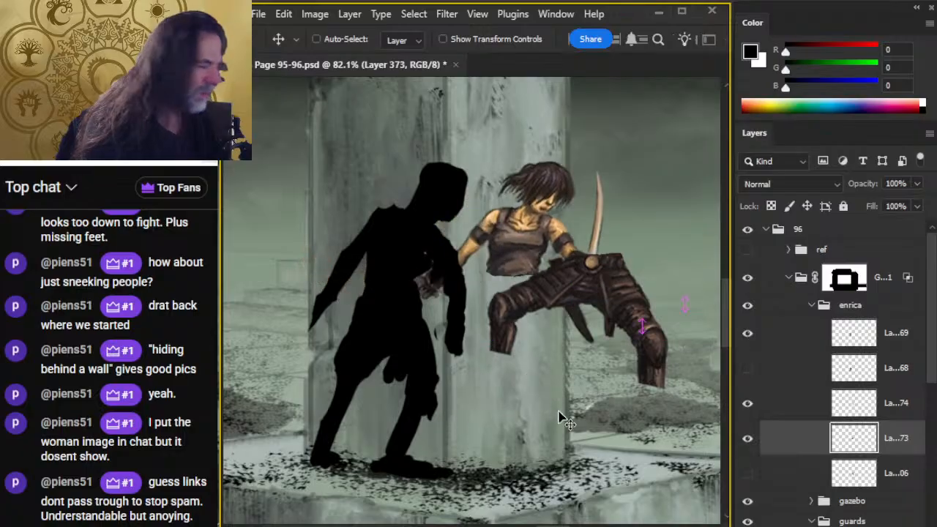
drag(805, 338, 806, 463)
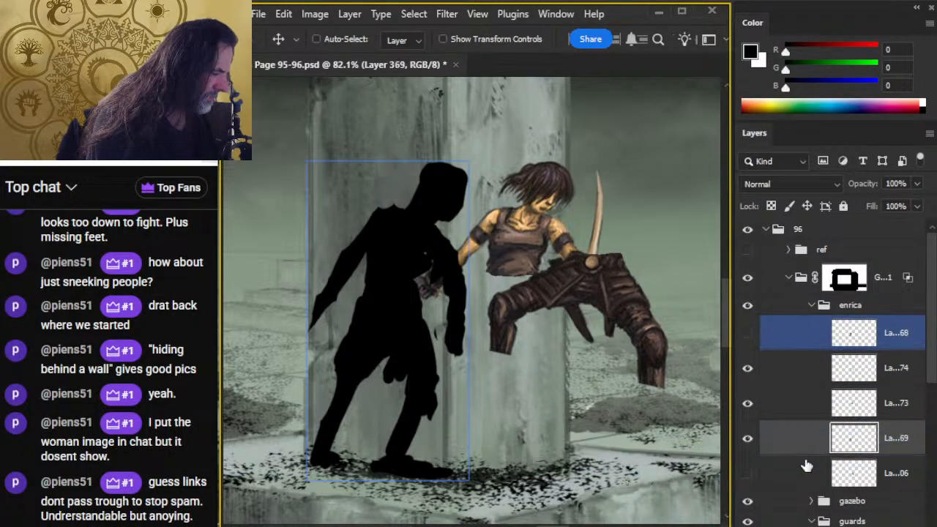
Step: Move the separated legs on Layer 374 over the black silhouette, lining up the belt and hips with its waist using Free Transform
click(801, 368)
drag(619, 406, 648, 464)
click(776, 403)
key(l)
right_click(616, 415)
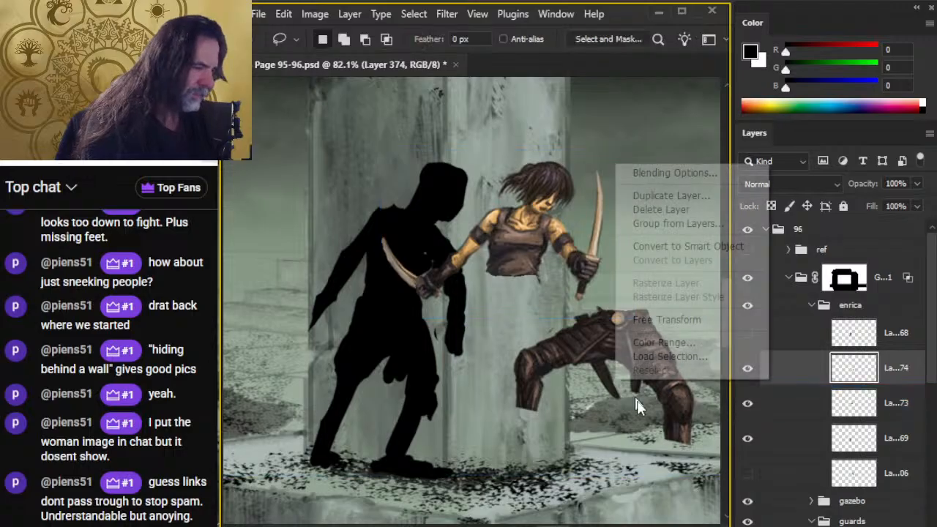
click(673, 327)
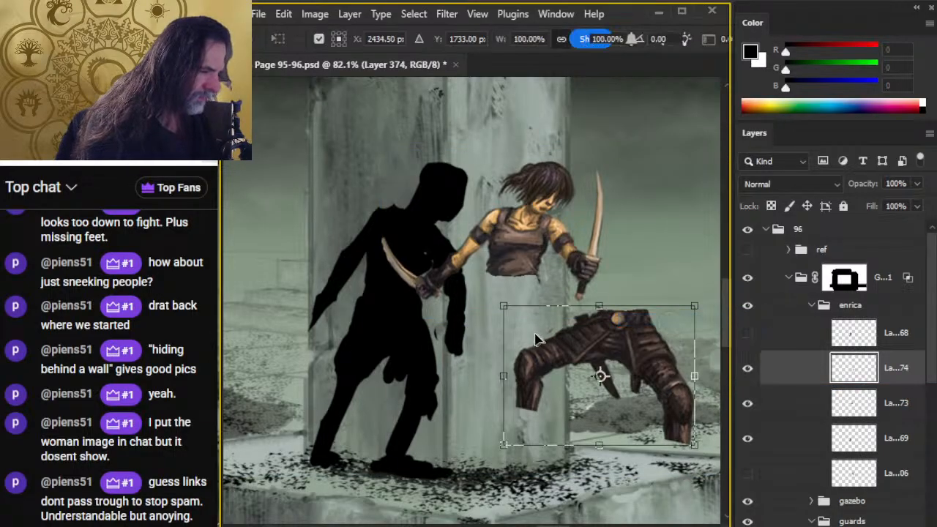
drag(636, 469, 603, 475)
drag(644, 388, 415, 376)
drag(576, 416, 505, 388)
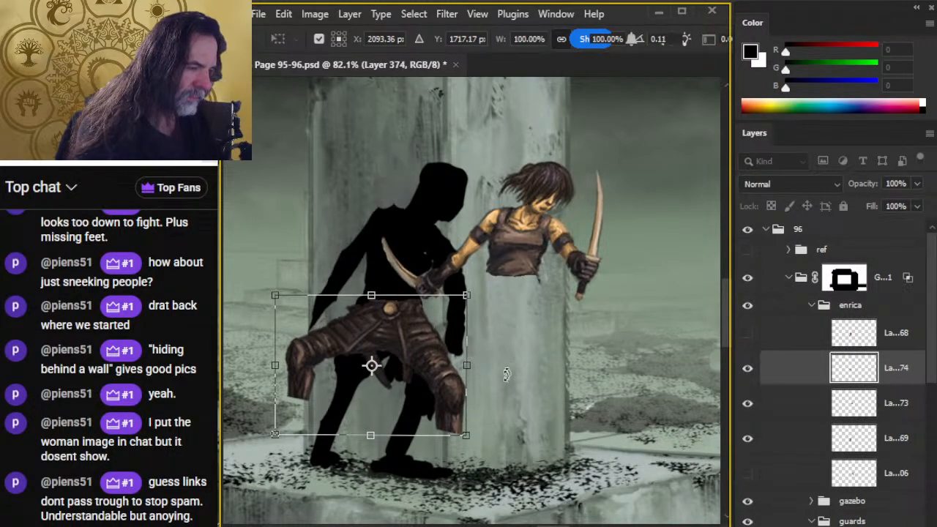
key(Return)
key(l)
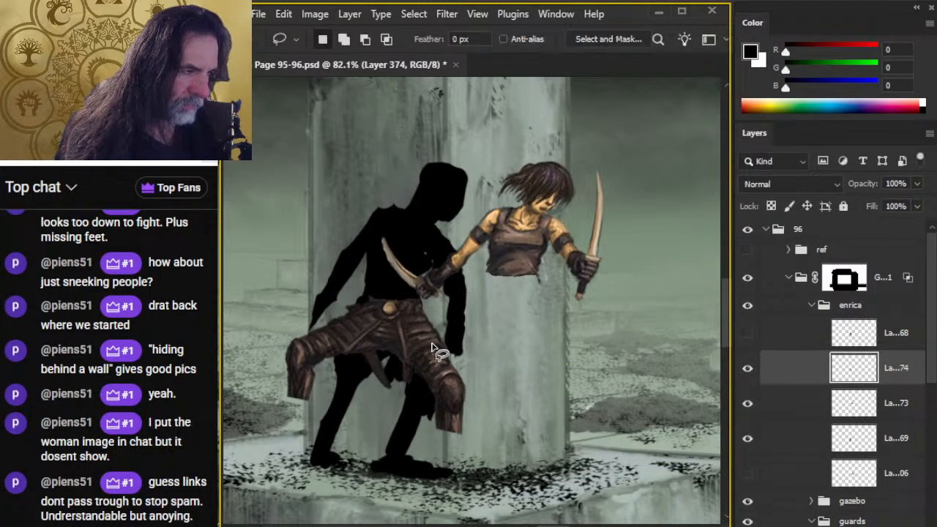
Step: Lasso the leg on the picture's left side, cut it onto its own layer, and rotate it downward to follow the silhouette's thigh
mouse_move(295, 307)
mouse_down()
mouse_move(285, 442)
mouse_move(380, 335)
mouse_move(362, 300)
mouse_move(315, 330)
mouse_up()
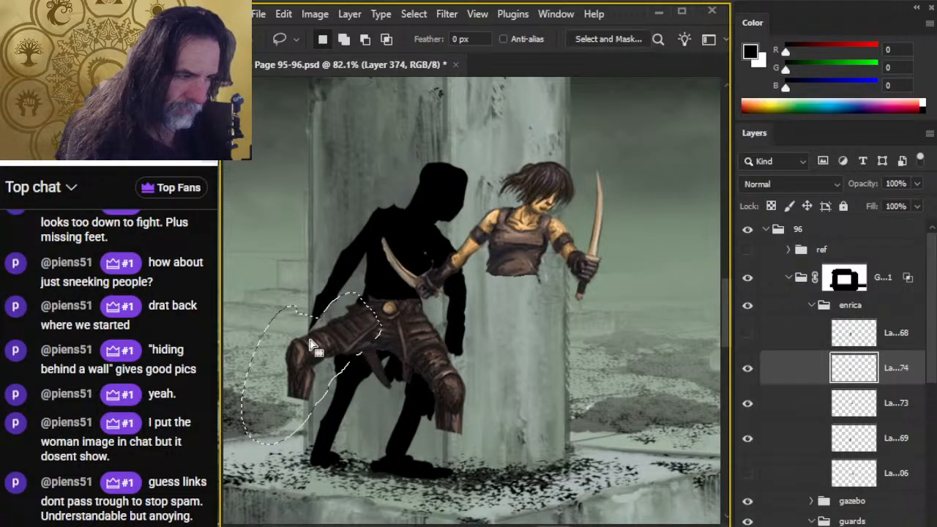
key(ctrl+j)
right_click(329, 410)
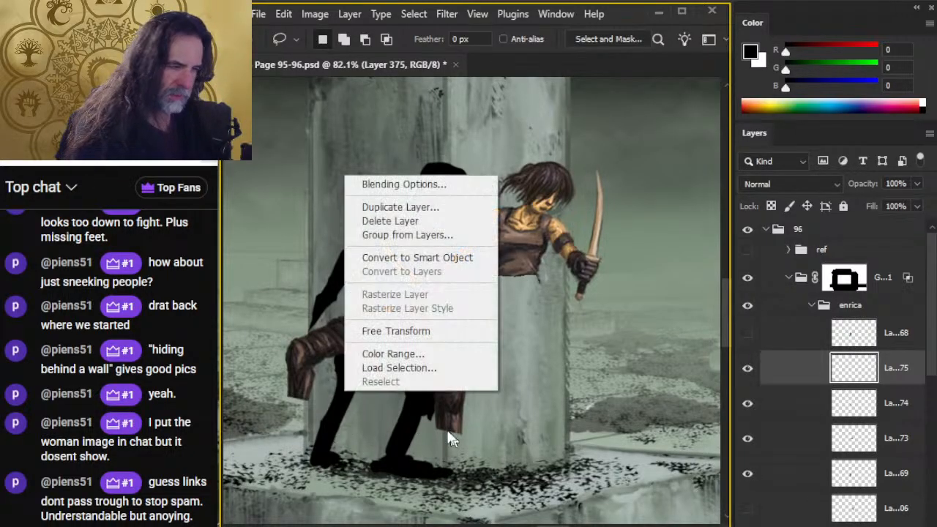
click(422, 331)
drag(410, 417, 494, 399)
drag(315, 361, 339, 362)
key(Escape)
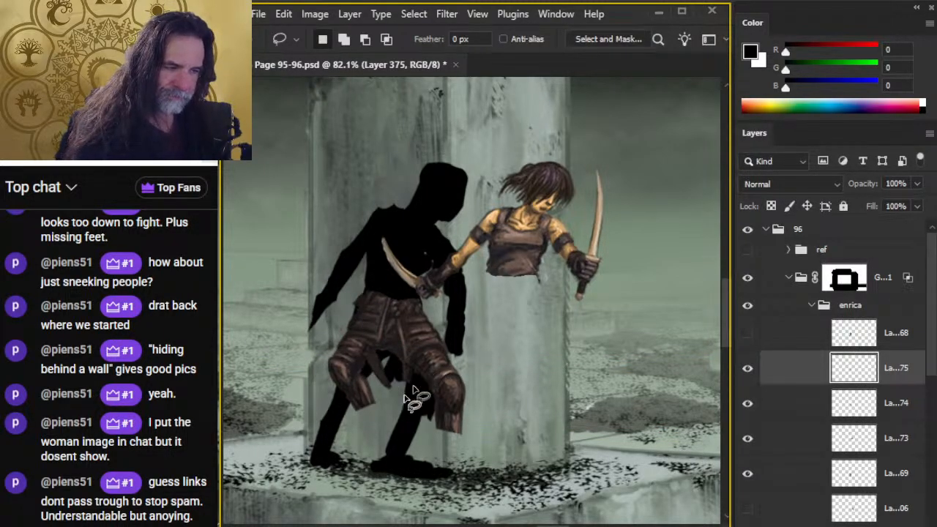
drag(445, 378, 437, 392)
key(l)
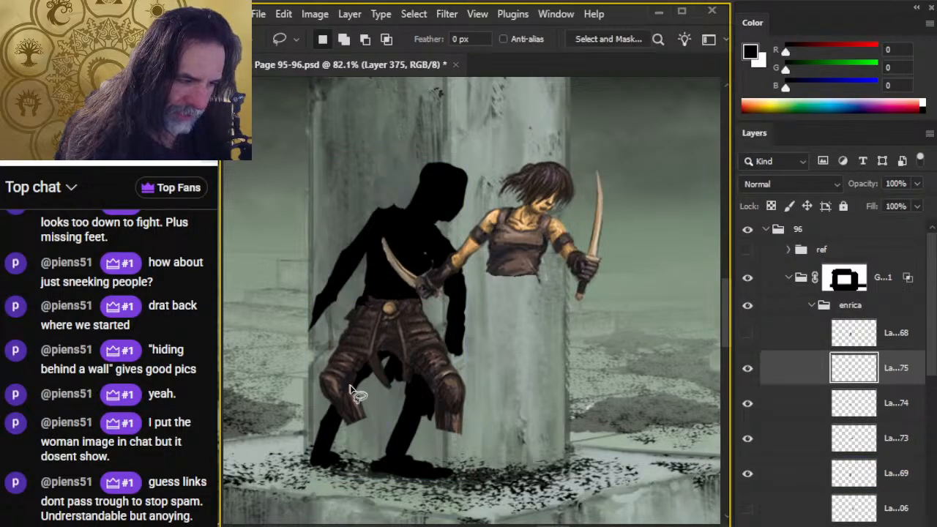
Step: Lasso the lower part of that leg, cut it onto a new layer, and rotate it about 50 degrees with Free Transform
mouse_move(350, 388)
mouse_down()
mouse_move(327, 367)
mouse_move(322, 419)
mouse_move(369, 428)
mouse_up()
drag(359, 388, 353, 387)
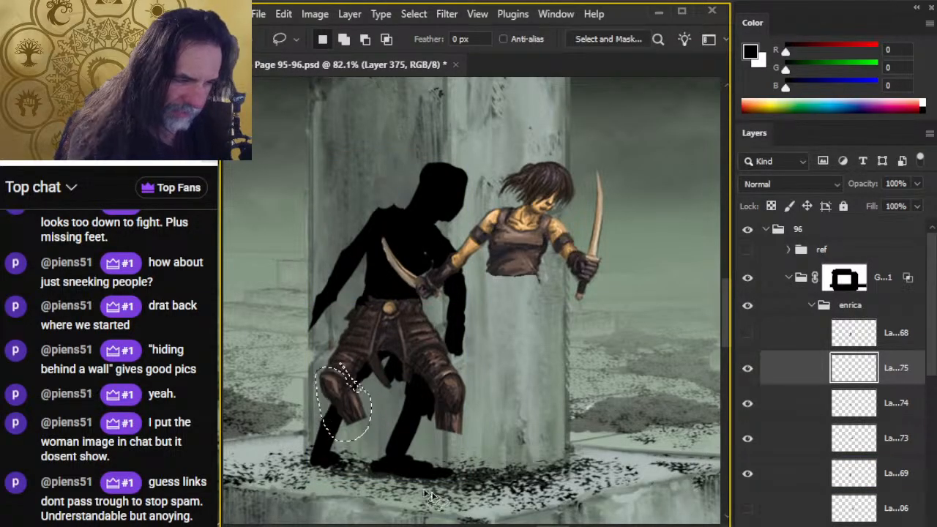
key(ctrl+j)
right_click(431, 373)
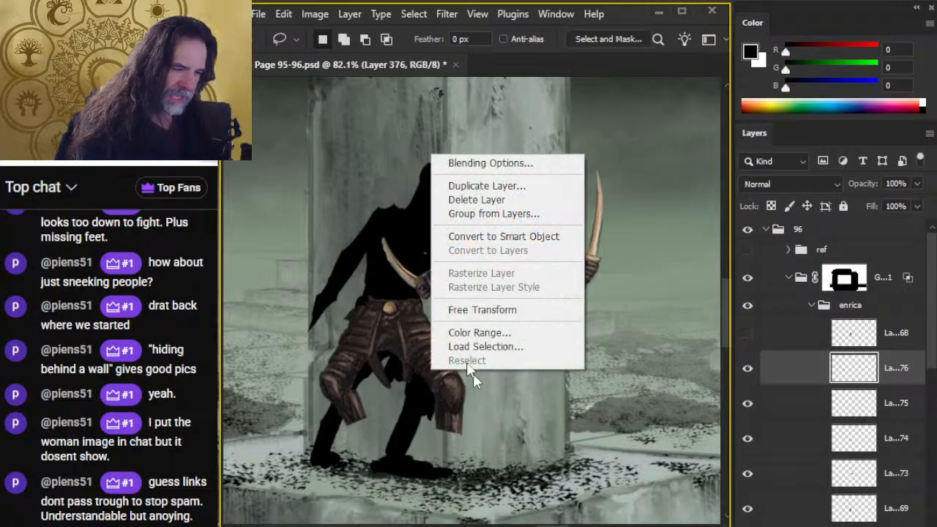
click(503, 307)
drag(513, 289, 493, 433)
Step: Flip the lower leg piece horizontally, rotate it to about 165 degrees, and move it down below the knee
right_click(475, 354)
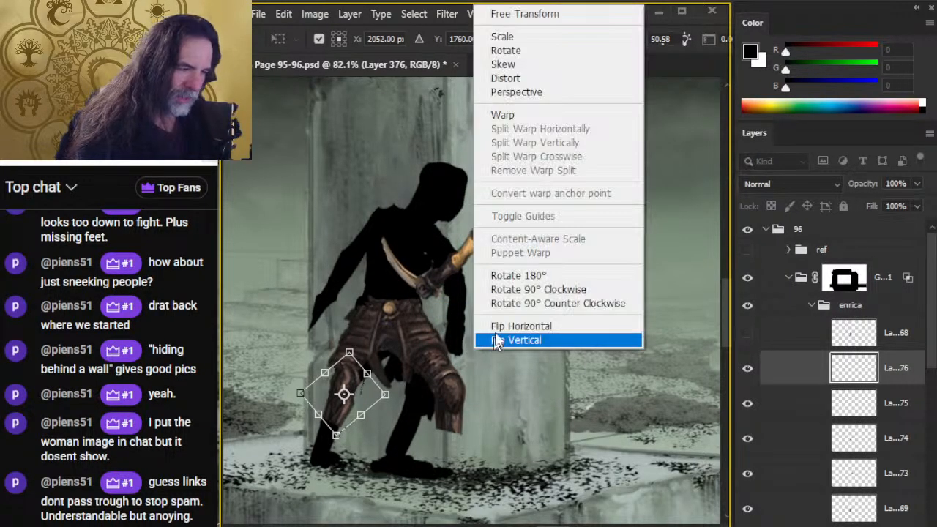
click(532, 328)
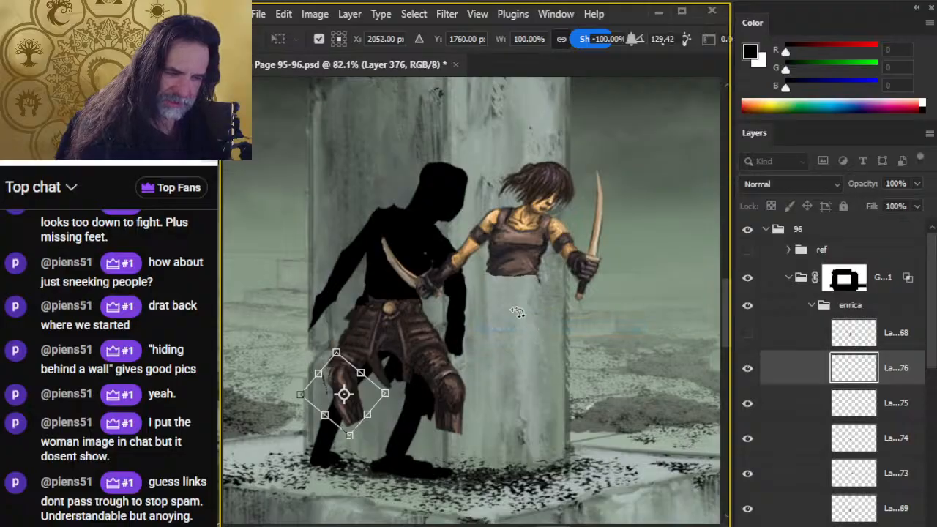
drag(538, 312, 522, 396)
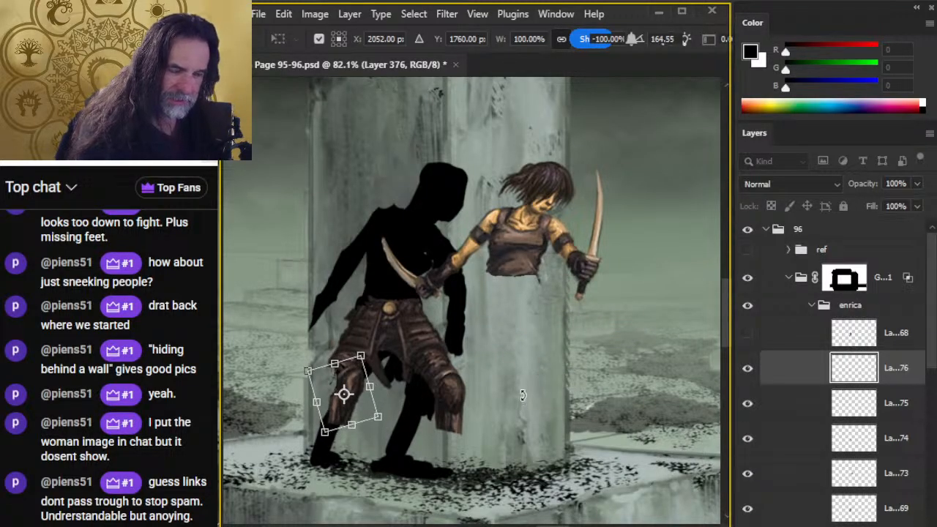
key(Return)
key(v)
mouse_move(474, 349)
mouse_down()
mouse_move(468, 384)
mouse_move(476, 359)
mouse_up()
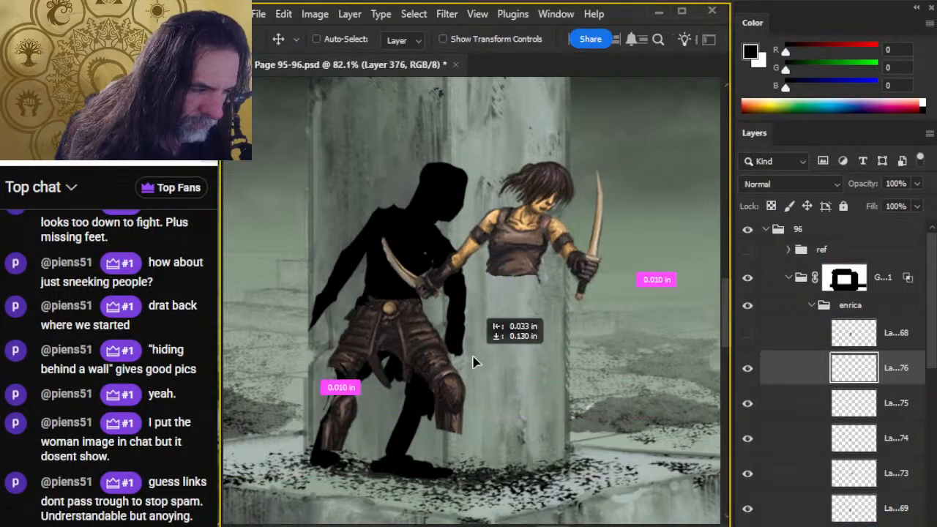
Step: Rotate the lower leg piece slightly more and move it up against the thigh so it covers the silhouette's shin
key(l)
right_click(498, 327)
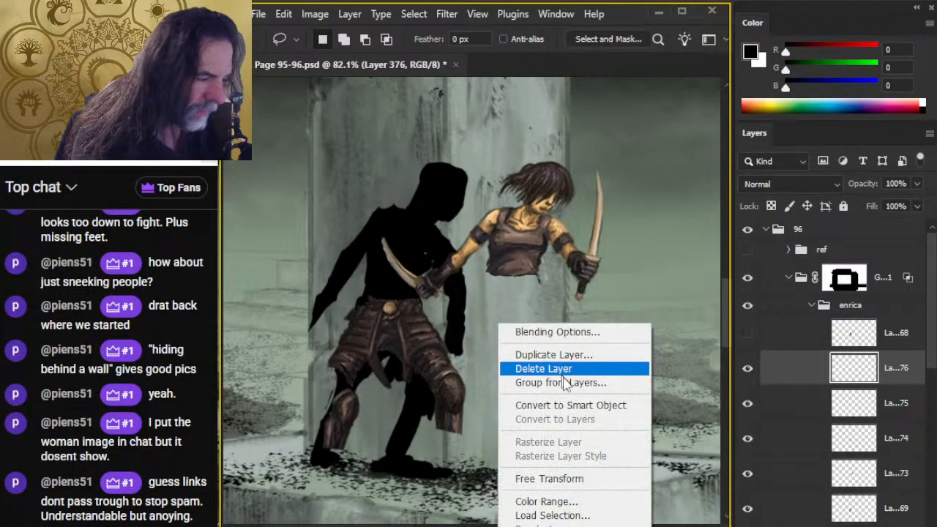
click(545, 479)
drag(585, 322, 562, 329)
key(Return)
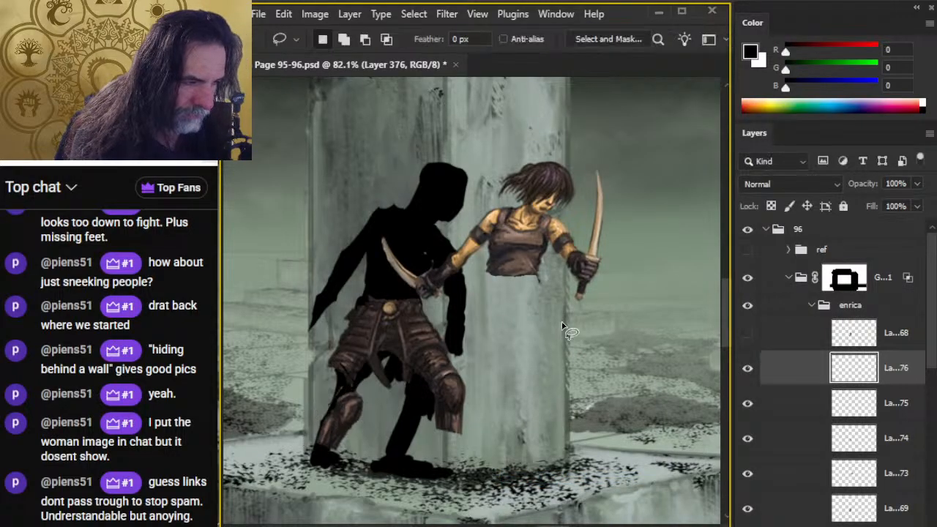
key(v)
drag(398, 442, 432, 432)
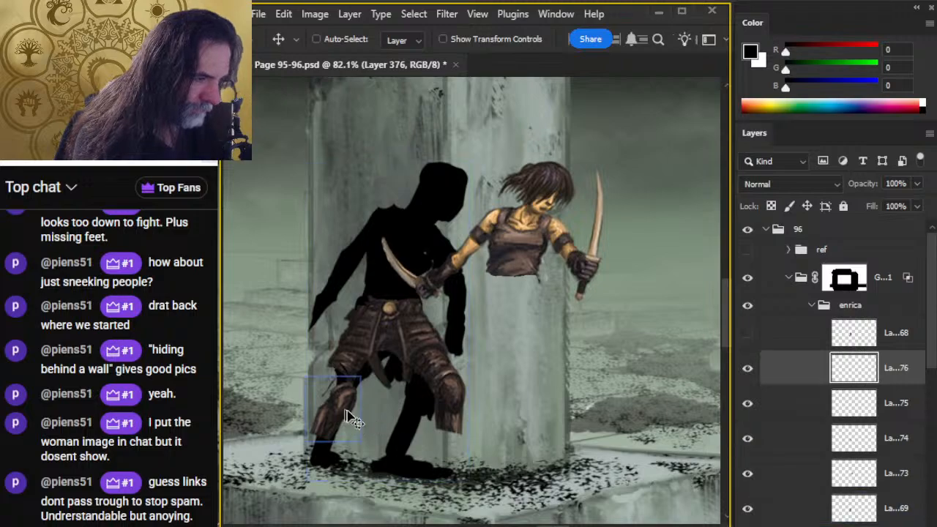
key(e)
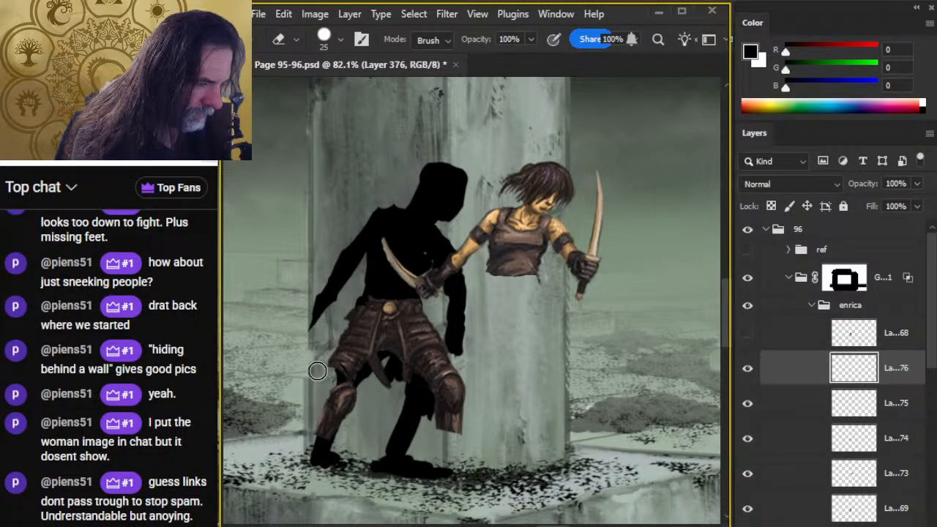
Step: Lasso the leg on the picture's right side from mid-thigh down and try to cut it from Layer 376
key(l)
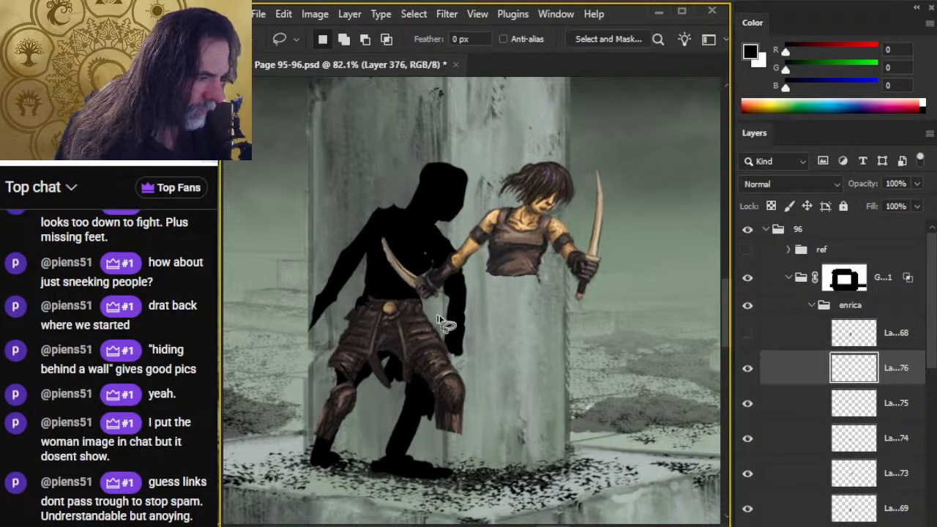
drag(445, 320, 406, 330)
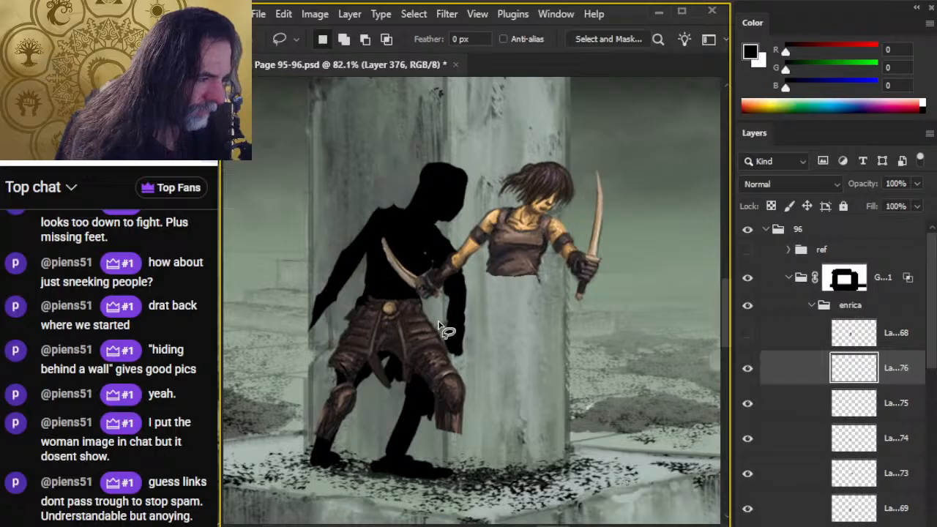
mouse_move(436, 312)
mouse_down()
mouse_move(442, 344)
mouse_move(408, 375)
mouse_up()
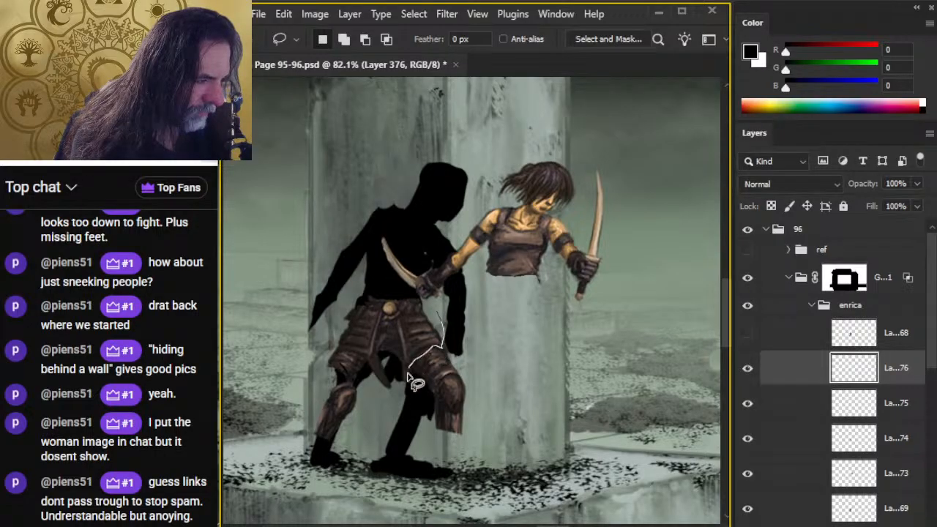
drag(458, 325, 455, 335)
key(ctrl+x)
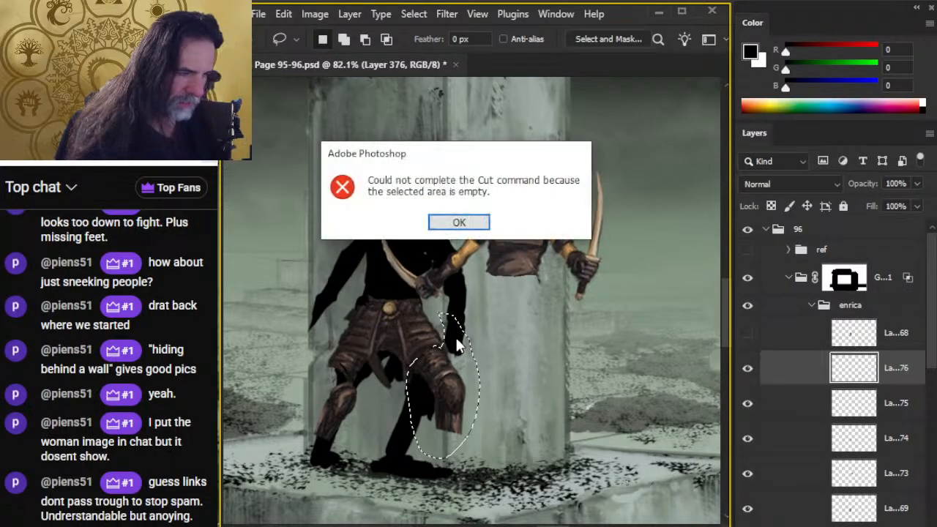
key(Return)
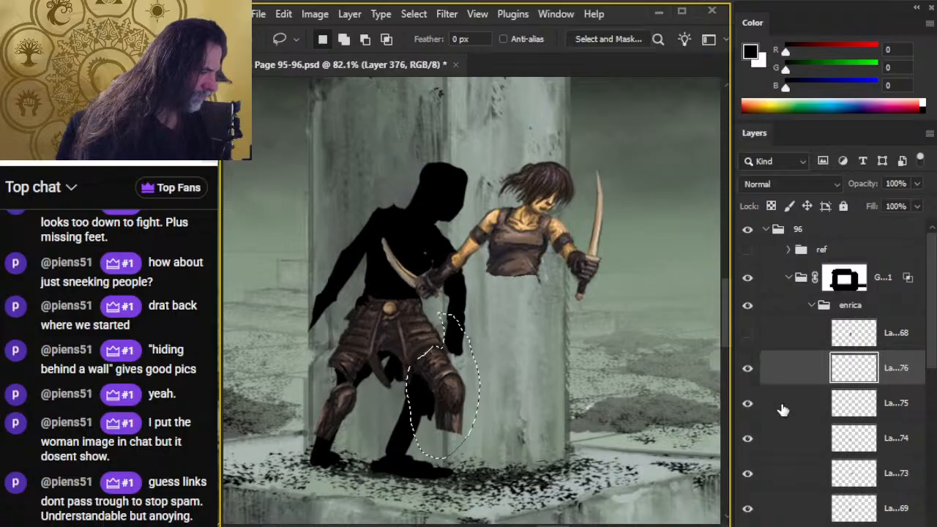
Step: Merge the lower leg and thigh layers down into Layer 374 so all leg pieces share one layer
right_click(797, 370)
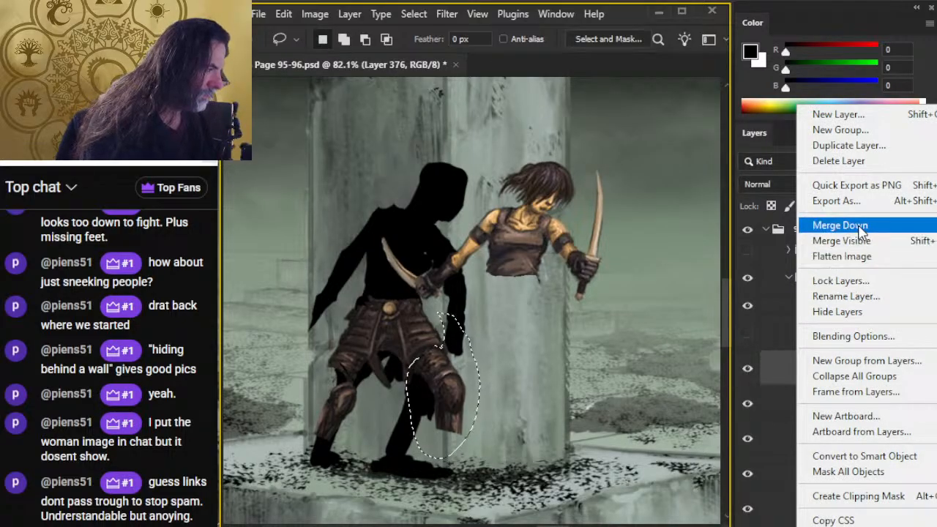
click(838, 225)
key(ctrl+x)
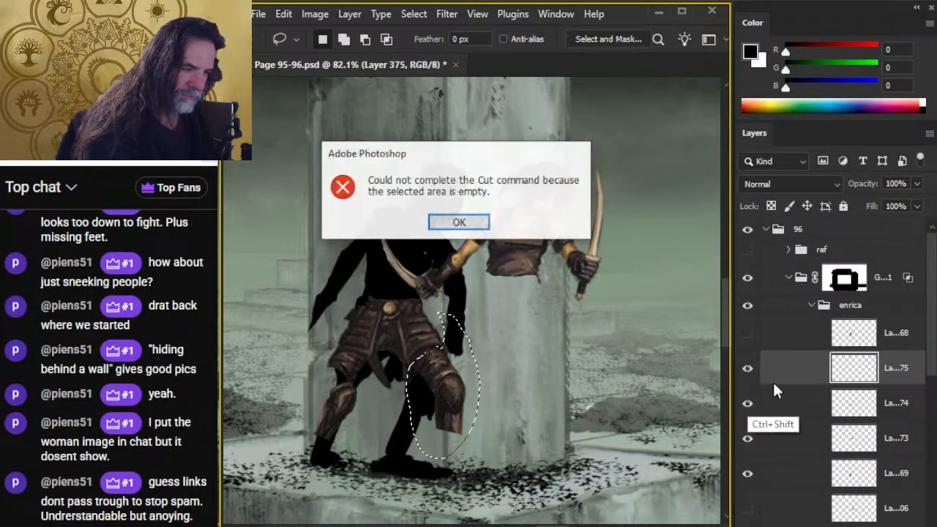
key(Return)
right_click(784, 373)
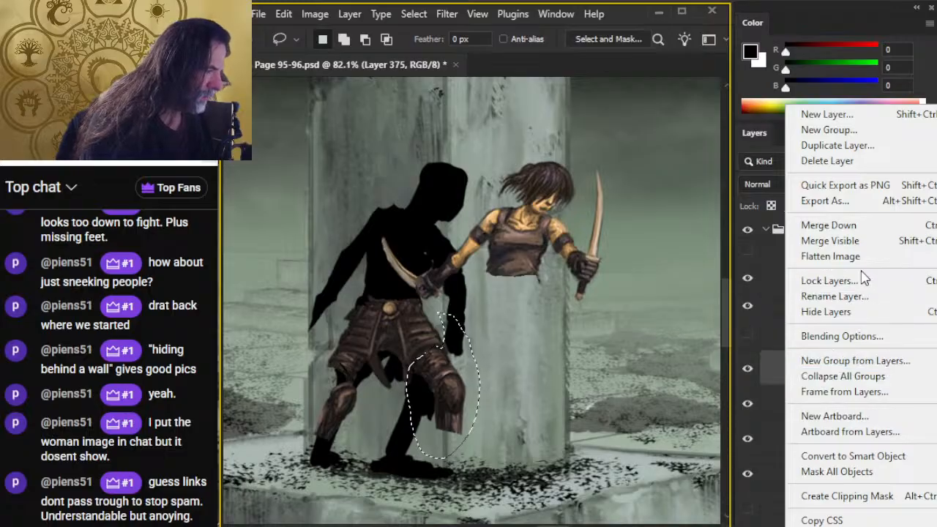
click(812, 224)
Step: Toggle Layer 374's visibility to check its contents, then cut the selected right-side leg and paste it in place on a new layer
click(749, 371)
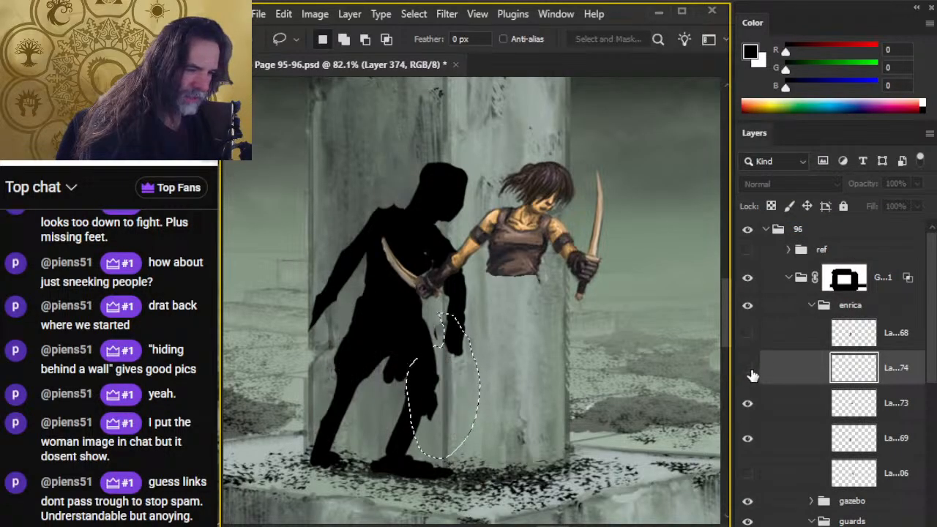
click(750, 370)
key(ctrl+x)
key(ctrl+shift+v)
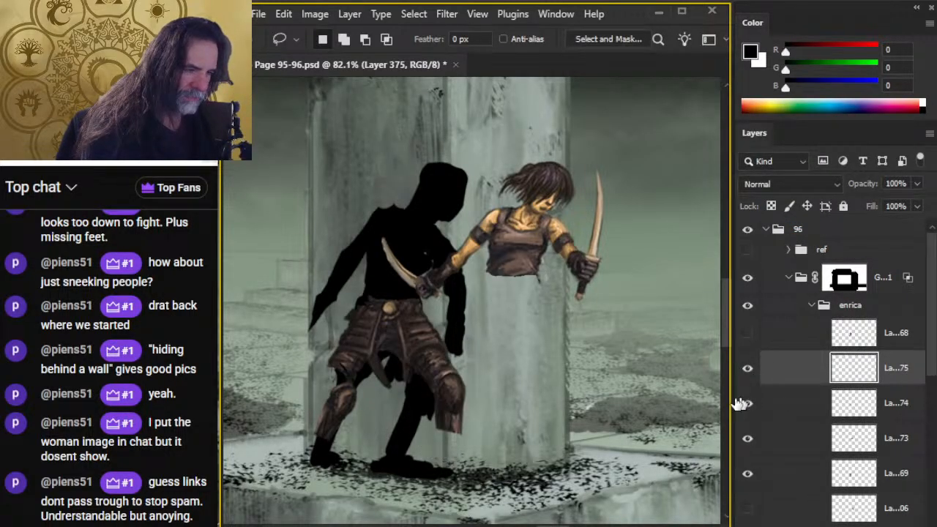
Step: Rotate the pasted right-side leg clockwise with Free Transform so its shin angles back along the silhouette's leg
right_click(540, 295)
click(604, 450)
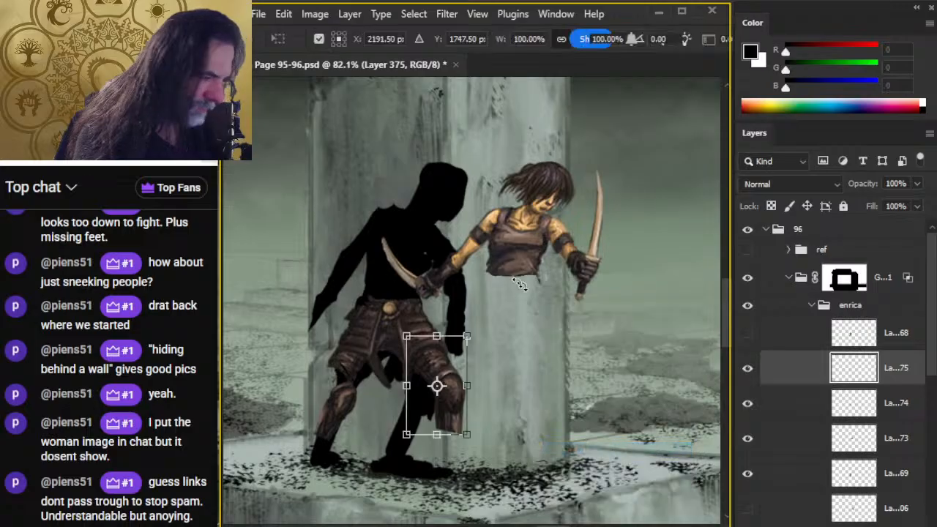
drag(510, 264, 569, 295)
key(Escape)
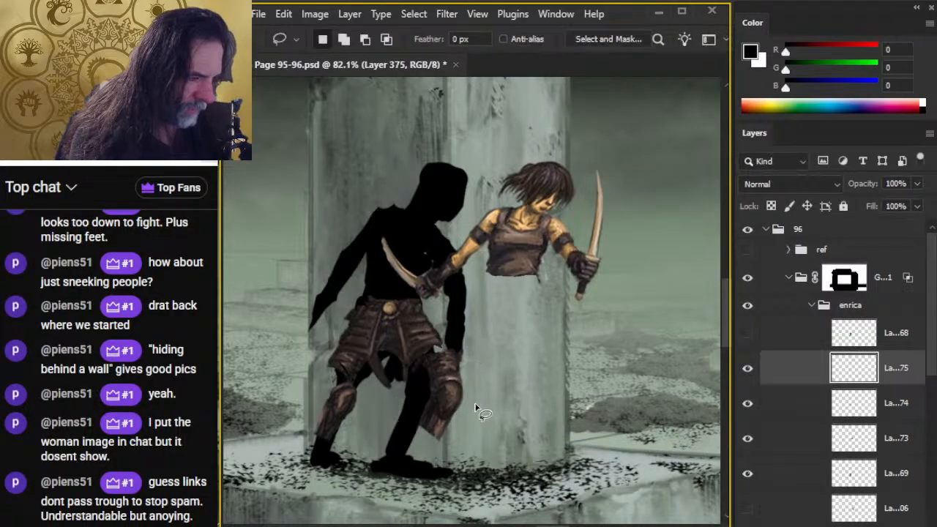
Step: Move the rotated lower leg onto the silhouette's right-side leg and place Layer 375 beneath Layer 374
key(v)
drag(485, 400, 492, 397)
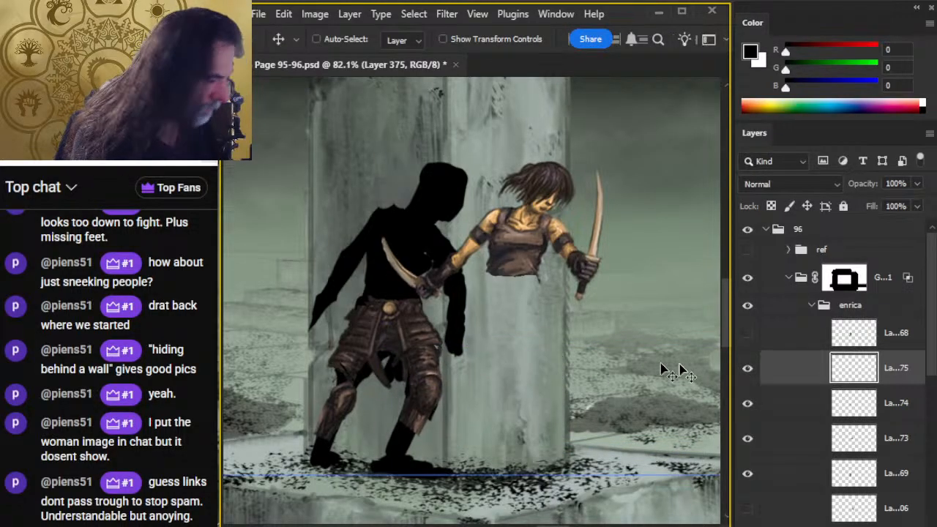
drag(801, 380, 790, 424)
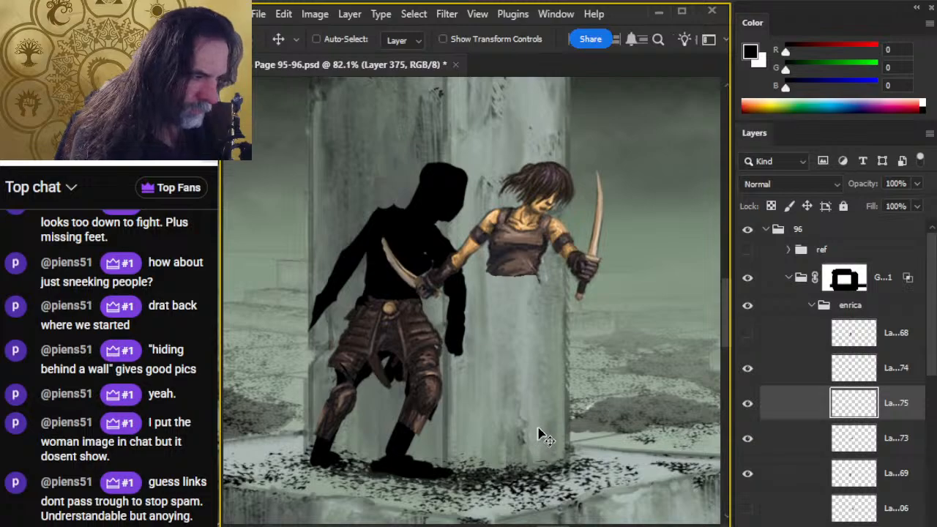
drag(543, 435, 531, 439)
Step: Smudge the right-side shin down toward the silhouette's foot at 40% strength, reducing the brush size to 30
key(r)
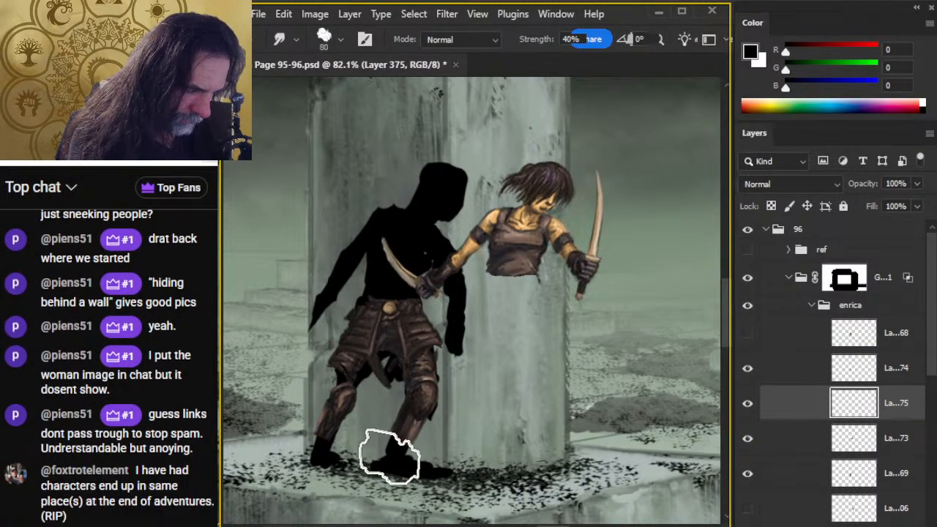
mouse_move(391, 456)
mouse_down()
mouse_move(386, 484)
mouse_move(377, 449)
mouse_up()
key(bracketleft)
key(bracketleft)
key(bracketleft)
key(bracketleft)
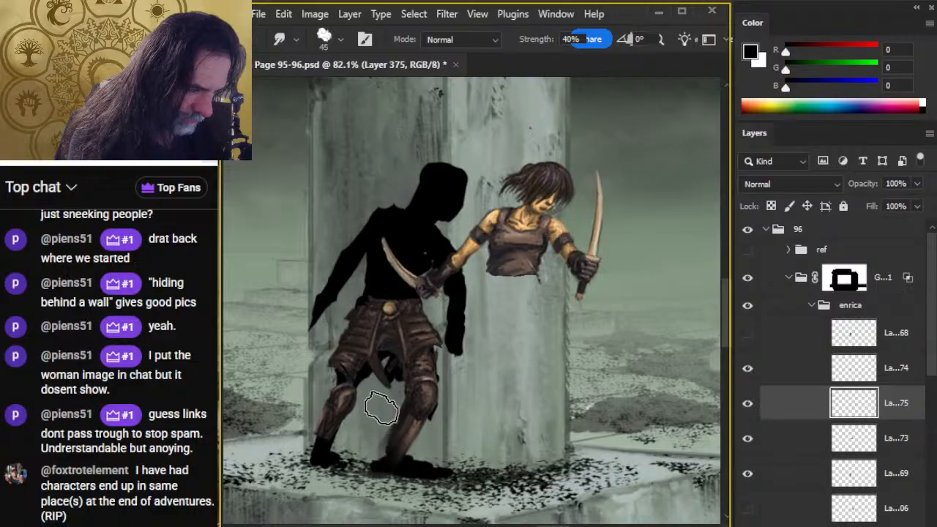
key(bracketleft)
key(bracketleft)
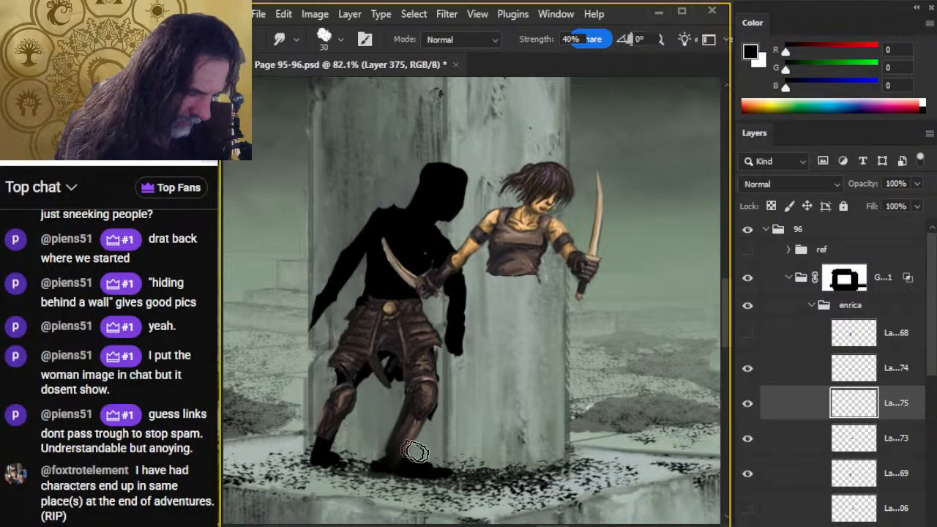
drag(427, 451, 406, 450)
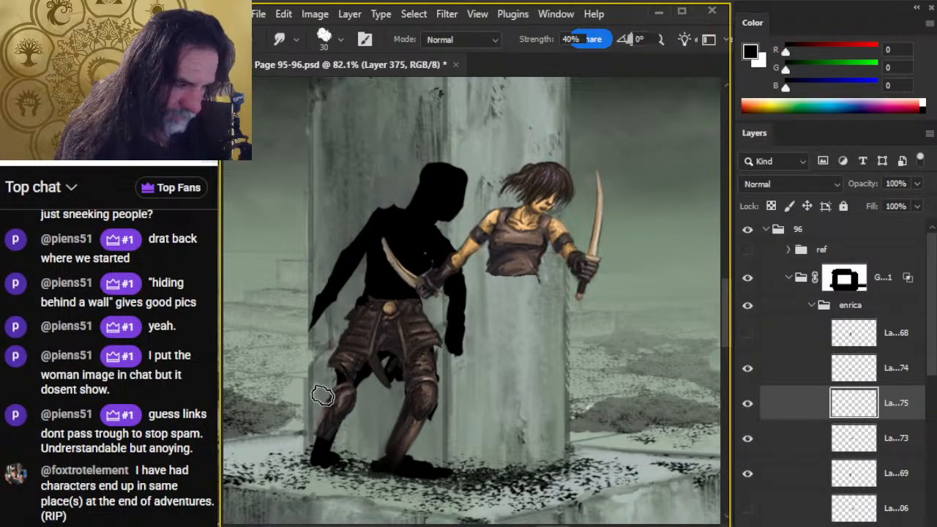
Step: Merge Layer 374 down into Layer 375, then copy the lassoed right-side lower leg to a new layer over the opposite leg
right_click(784, 366)
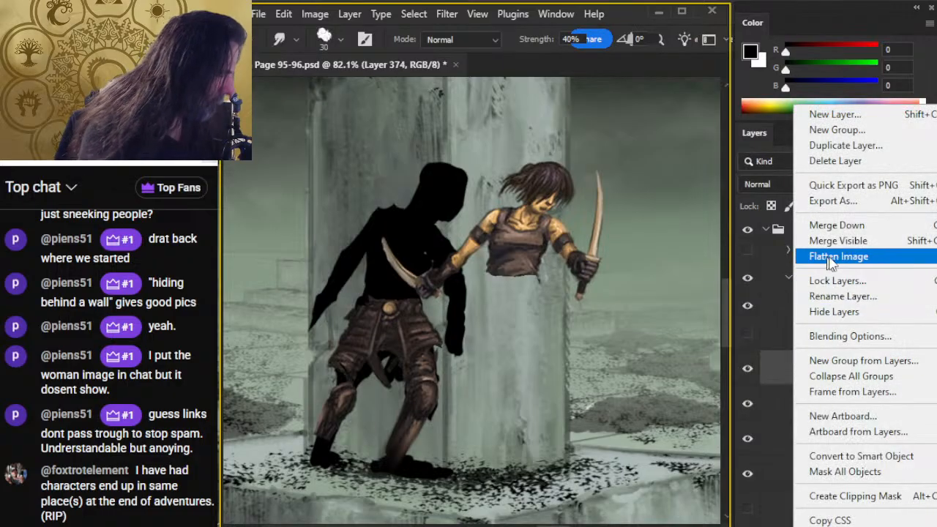
click(835, 225)
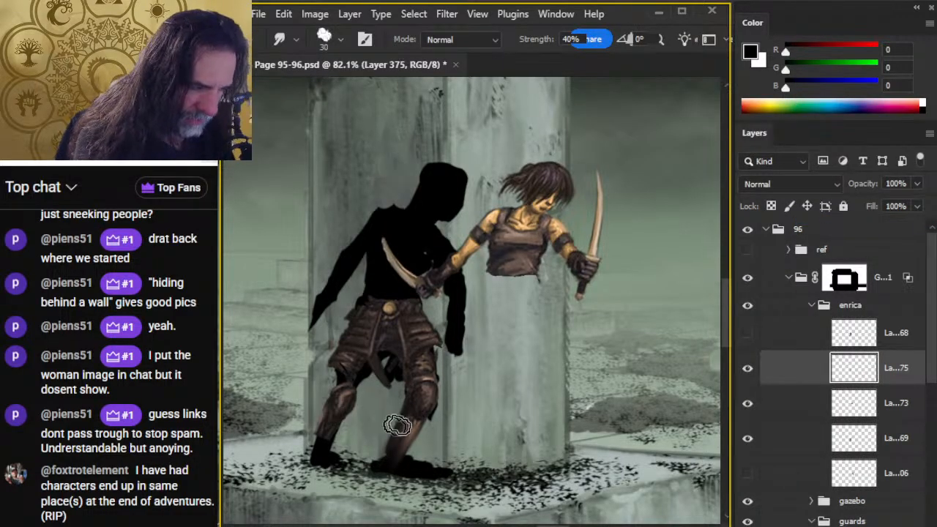
key(e)
key(l)
mouse_move(456, 397)
mouse_down()
mouse_move(383, 414)
mouse_move(409, 481)
mouse_move(443, 458)
mouse_up()
key(ctrl+j)
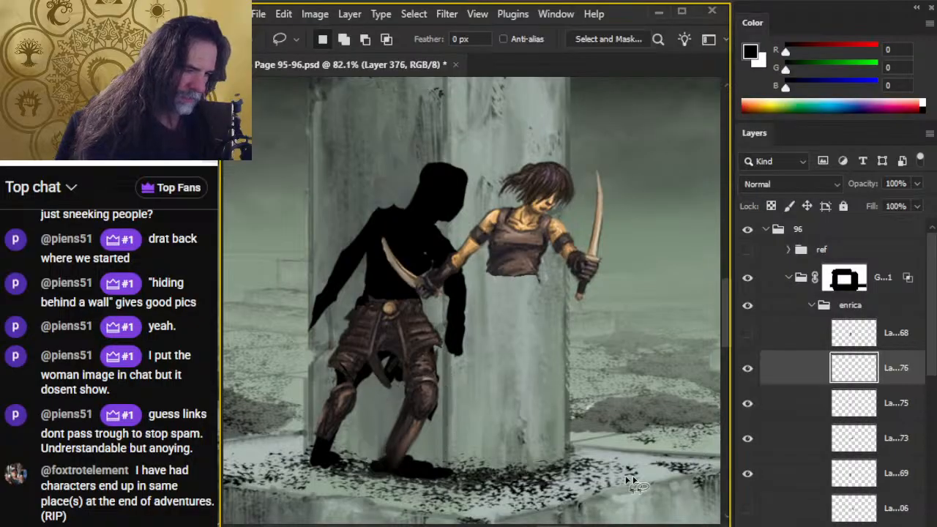
key(v)
mouse_move(512, 464)
mouse_down()
mouse_move(447, 425)
mouse_move(486, 464)
mouse_up()
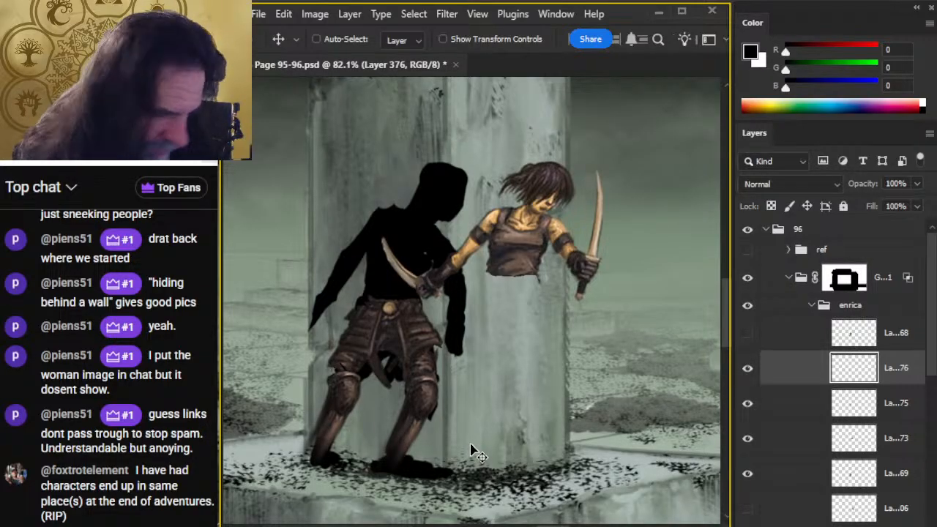
Step: Merge the copied lower leg down into Layer 375 and toggle that layer's visibility to check its contents
right_click(778, 372)
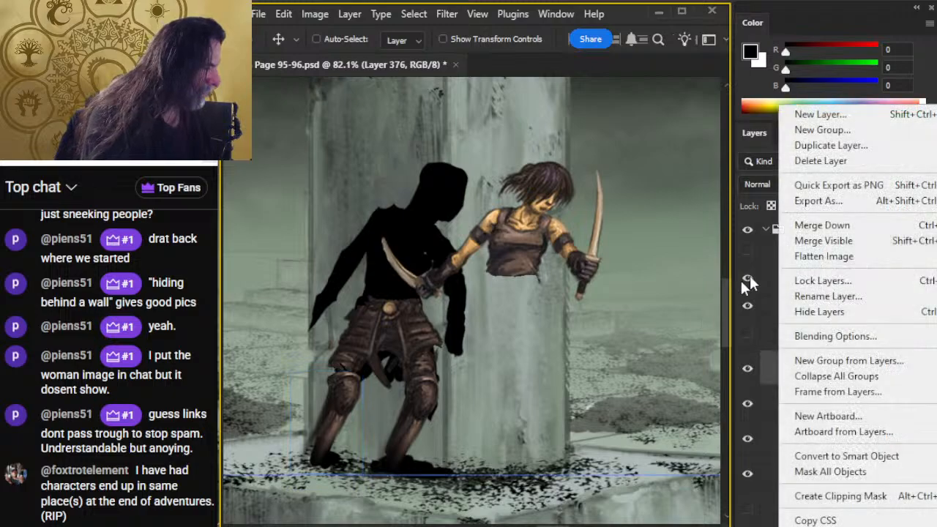
click(844, 226)
click(750, 372)
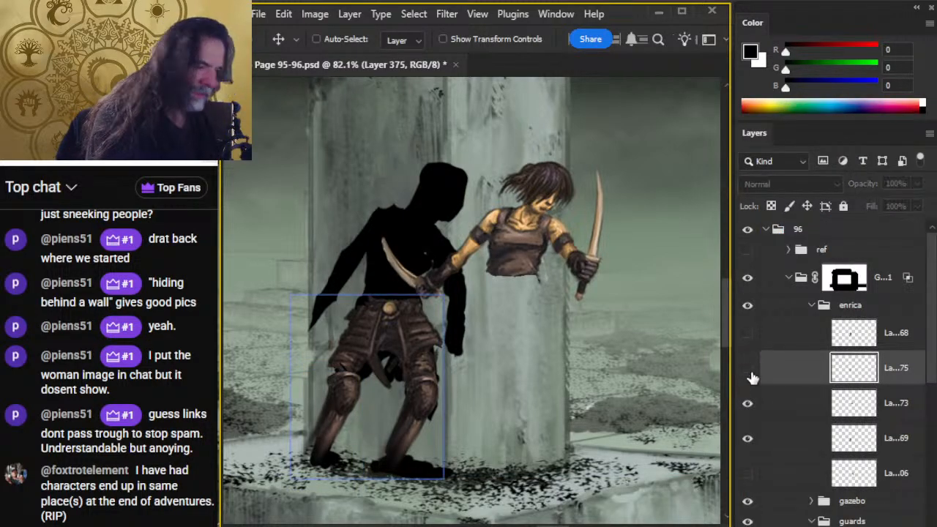
click(751, 370)
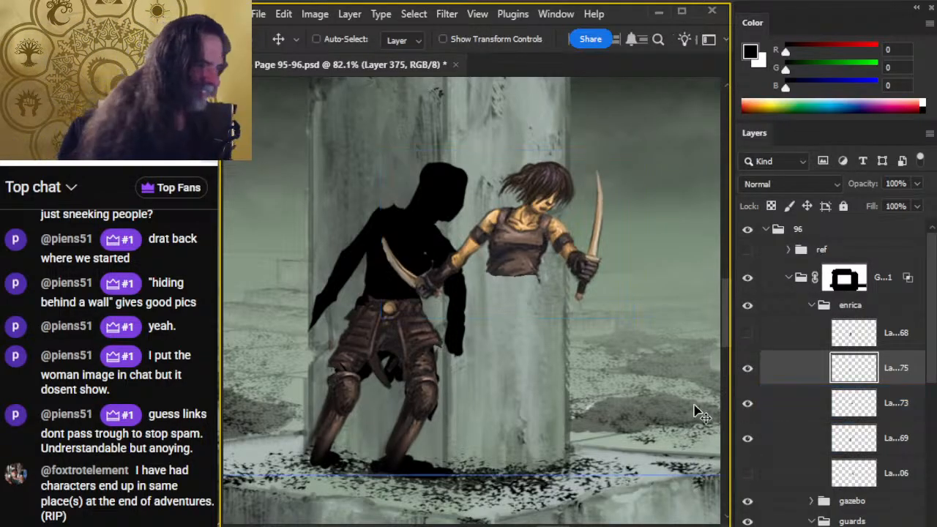
Step: Identify and select the torso's Layer 373, then erase both swords from the hands
click(748, 404)
click(748, 404)
click(784, 403)
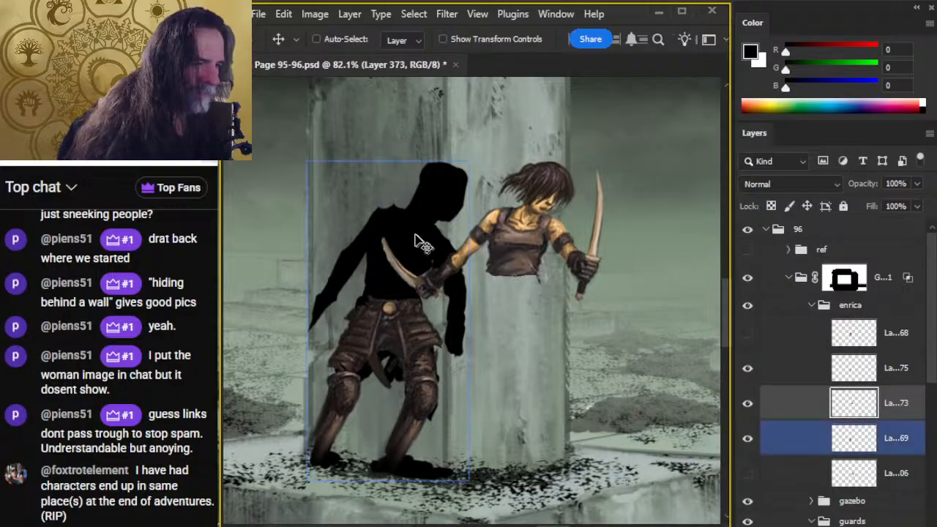
key(e)
drag(403, 266, 408, 291)
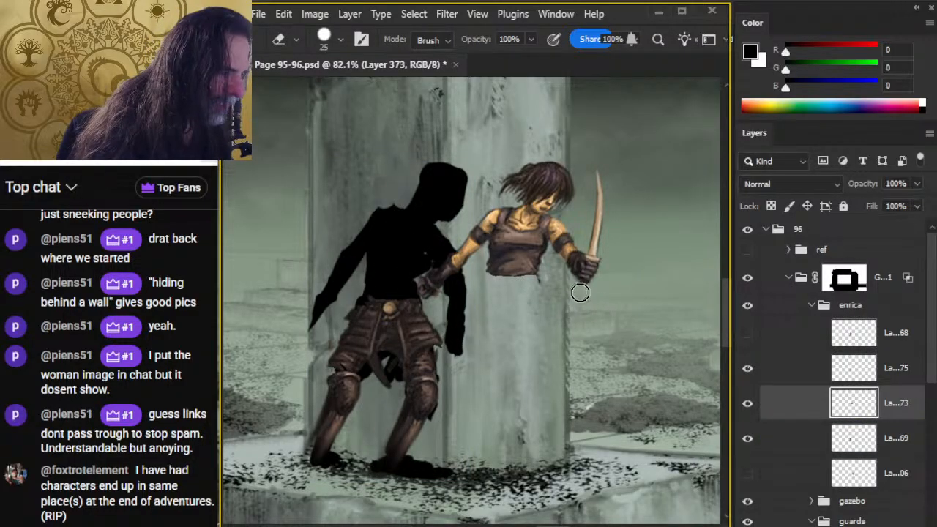
drag(608, 190, 617, 174)
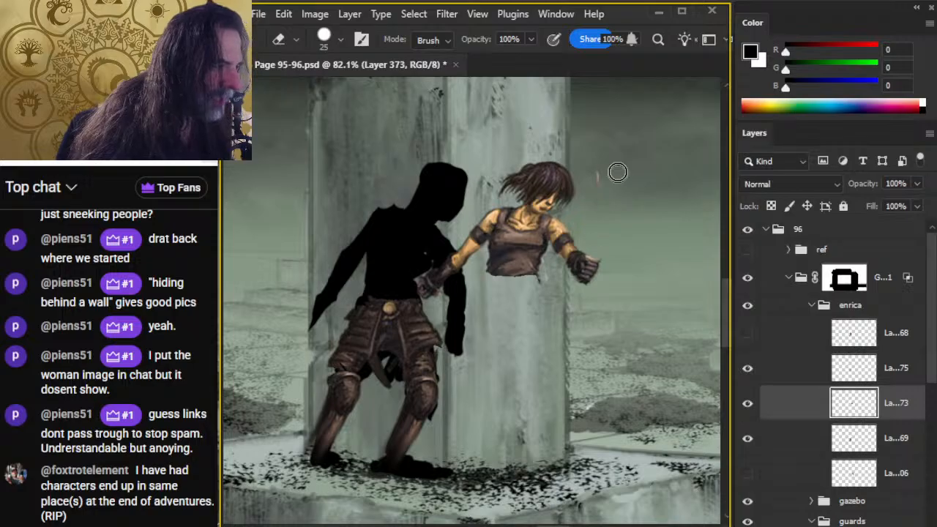
Step: Move the upper body over the silhouette's torso and rotate it about 6.8 degrees clockwise with Free Transform
key(v)
mouse_move(607, 328)
mouse_down()
mouse_move(489, 333)
mouse_move(510, 328)
mouse_move(500, 315)
mouse_up()
key(l)
key(v)
key(l)
right_click(496, 300)
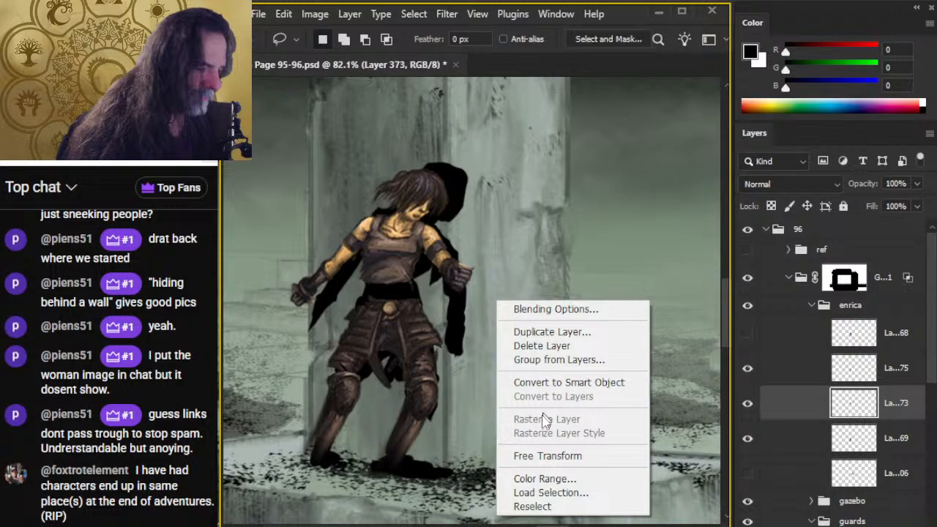
click(548, 451)
drag(555, 218, 559, 246)
drag(448, 296, 451, 285)
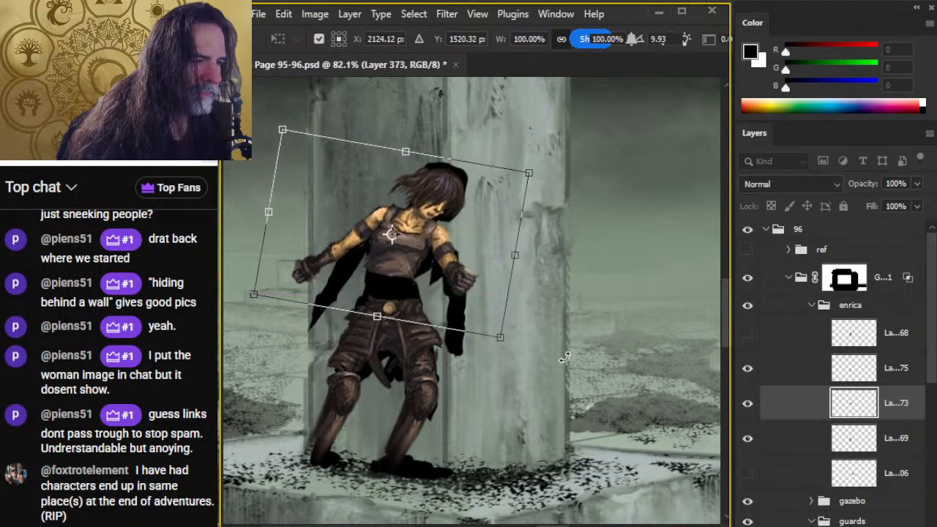
drag(565, 360, 558, 343)
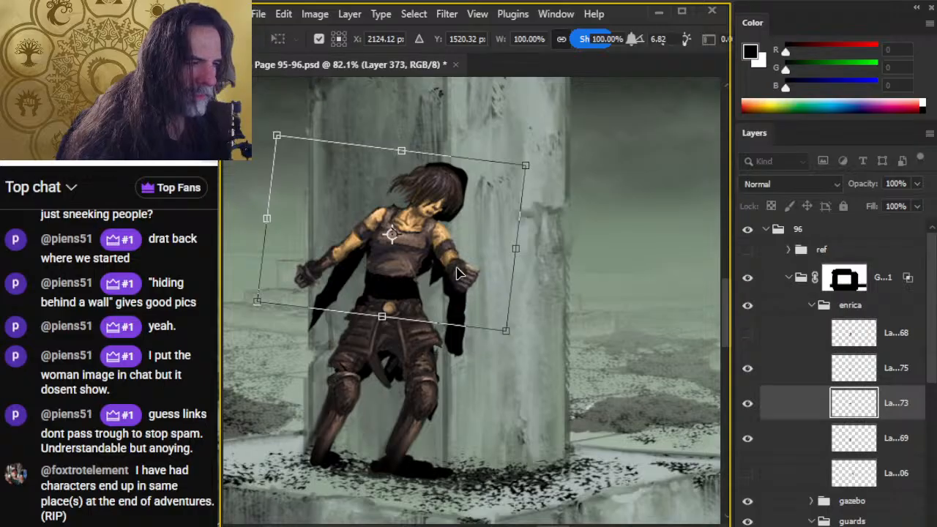
key(Return)
Step: Erase the right-side forearm from Layer 373 and move a new-layer copy of the lassoed left-side forearm across to that arm
key(e)
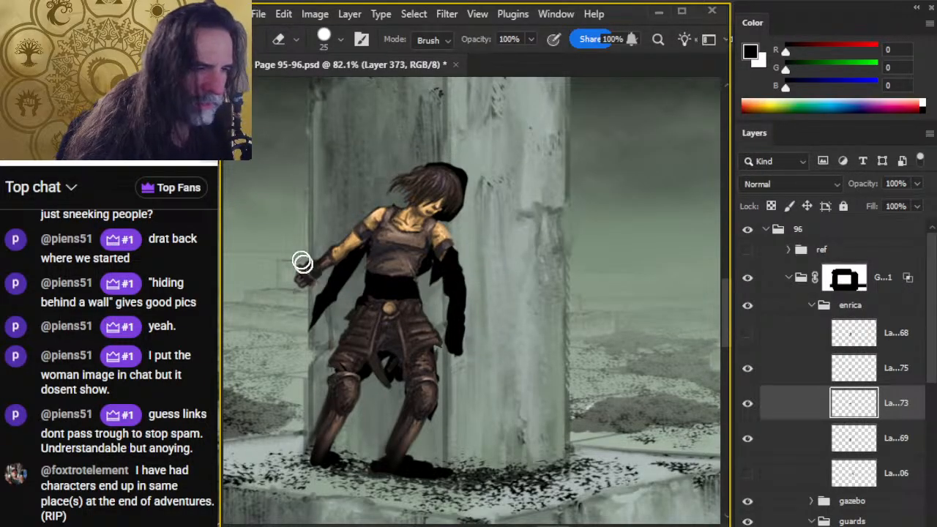
key(l)
drag(303, 229, 288, 314)
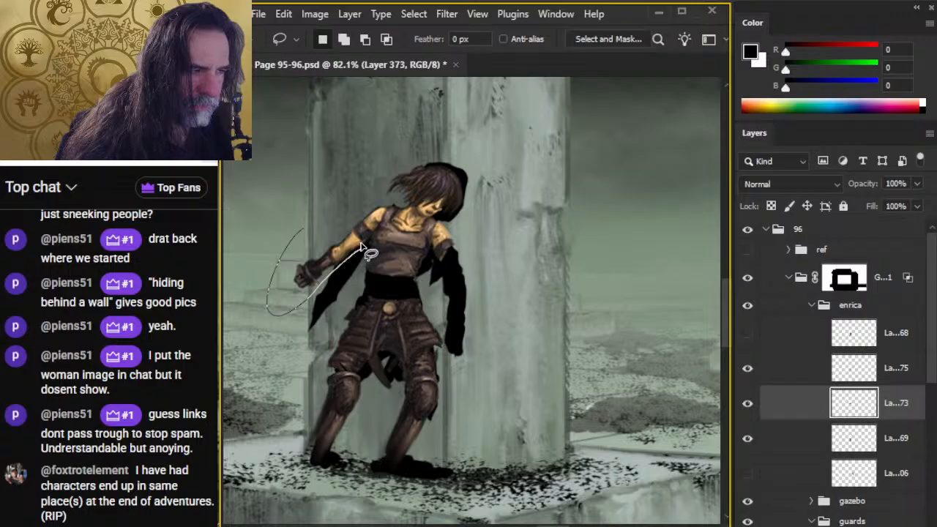
drag(350, 228, 302, 232)
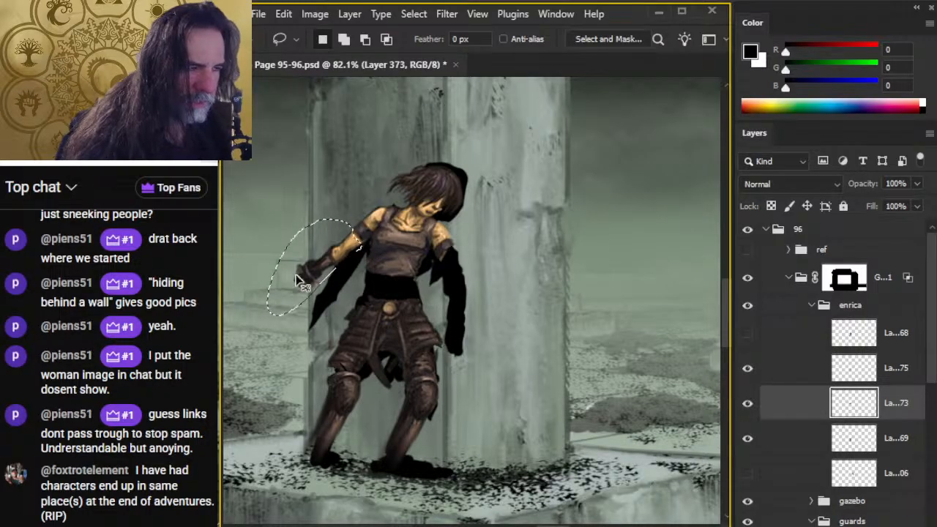
key(ctrl+j)
drag(438, 336, 576, 366)
Step: Rotate and flip the copied forearm with Free Transform, then move it down along the silhouette's right-side arm
right_click(545, 317)
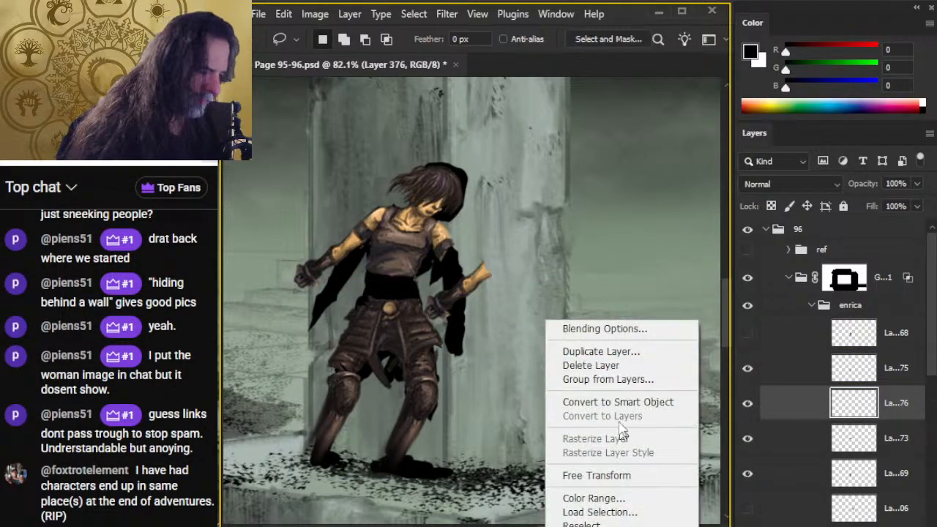
click(622, 476)
drag(575, 271, 545, 220)
right_click(521, 254)
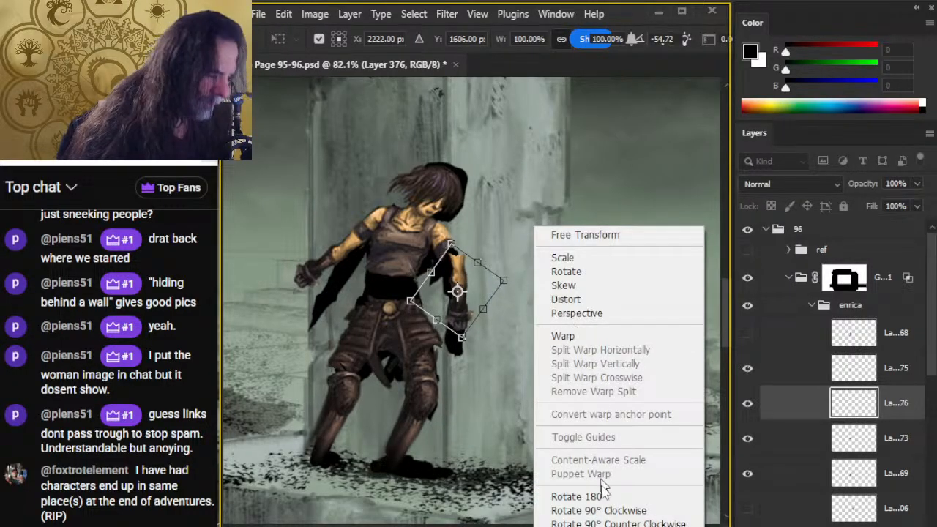
click(606, 526)
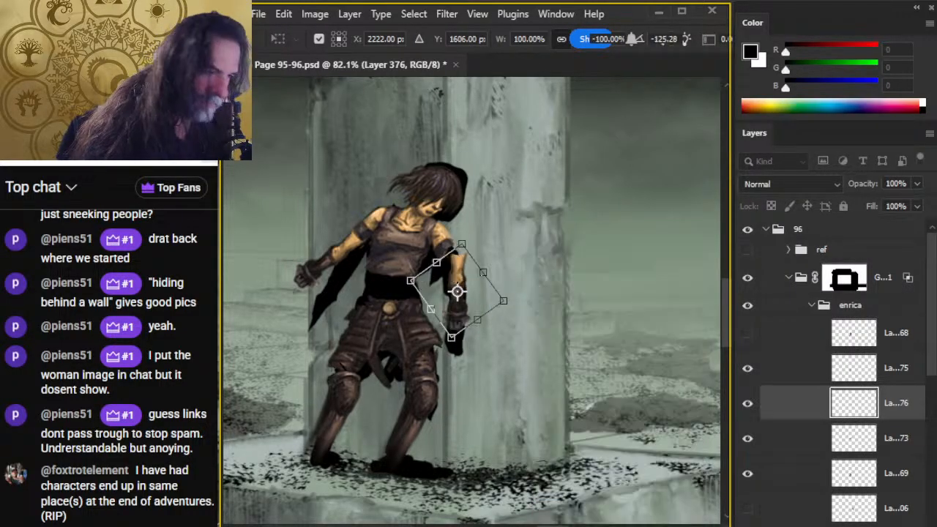
right_click(472, 321)
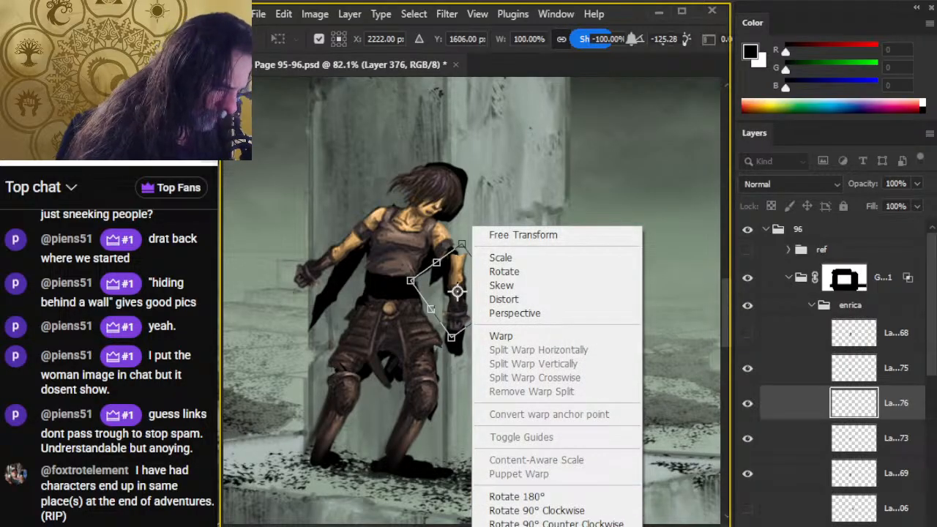
click(516, 526)
key(Return)
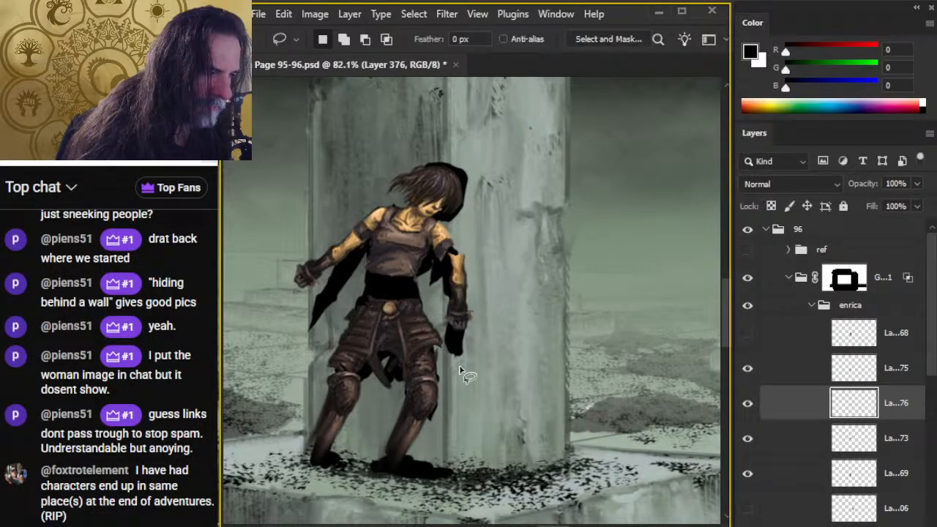
key(v)
drag(550, 324, 558, 343)
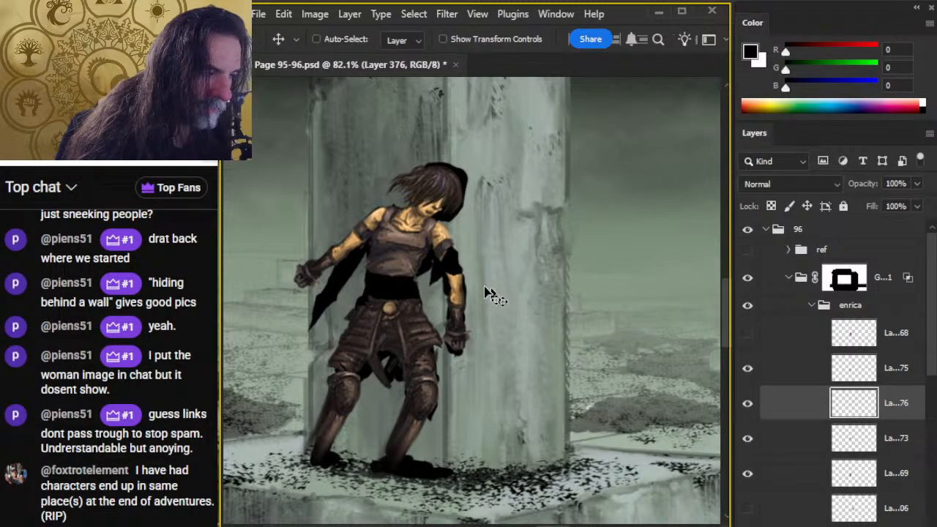
Step: Paint the gap between the right-side upper arm and forearm with the sampled skin colour and smudge the joint
key(r)
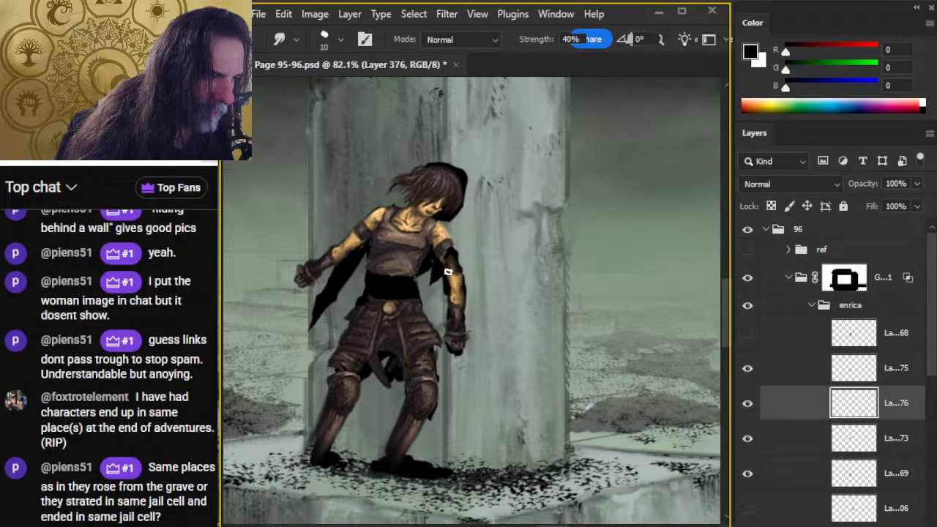
key(b)
alt+click(454, 273)
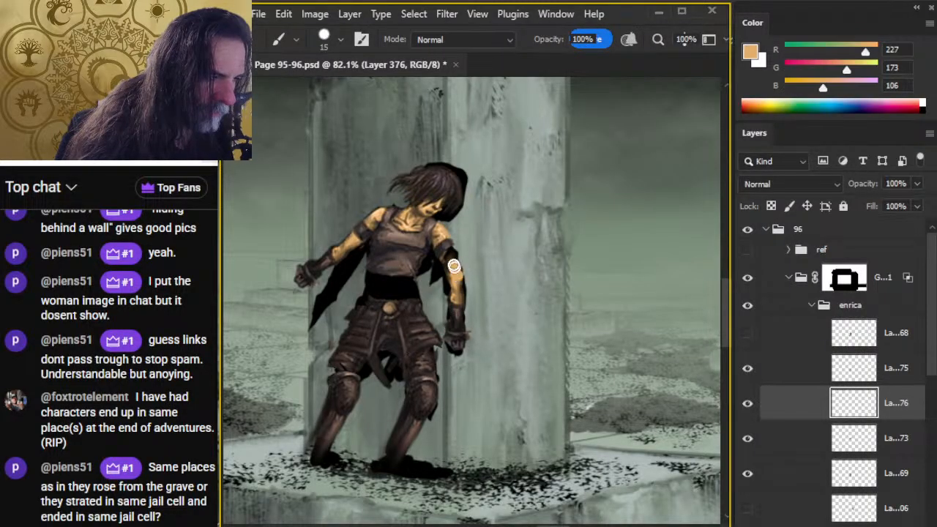
key(r)
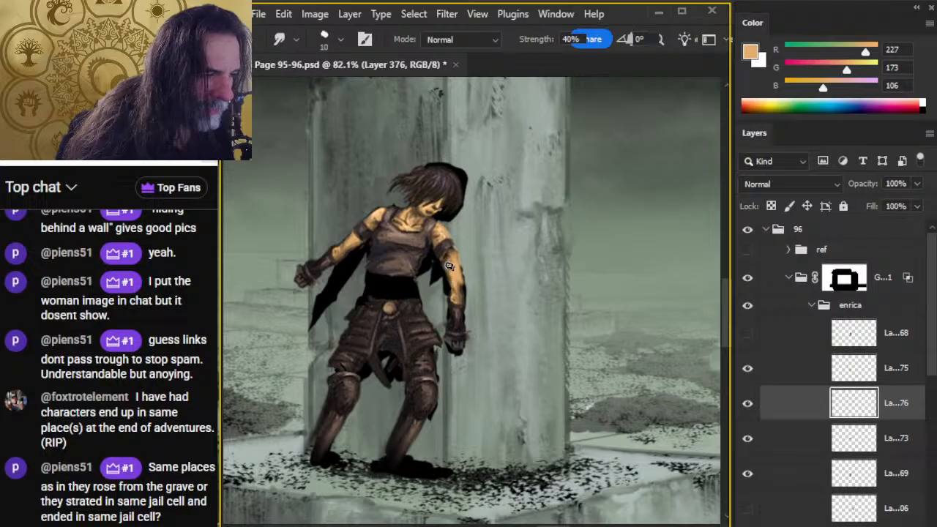
Step: Lasso the lower part of the right-side forearm with its hand, shift it slightly upward to shorten the arm, and deselect
key(l)
mouse_move(441, 280)
mouse_down()
mouse_move(430, 351)
mouse_move(443, 368)
mouse_move(483, 354)
mouse_move(450, 280)
mouse_up()
key(v)
drag(463, 323, 463, 313)
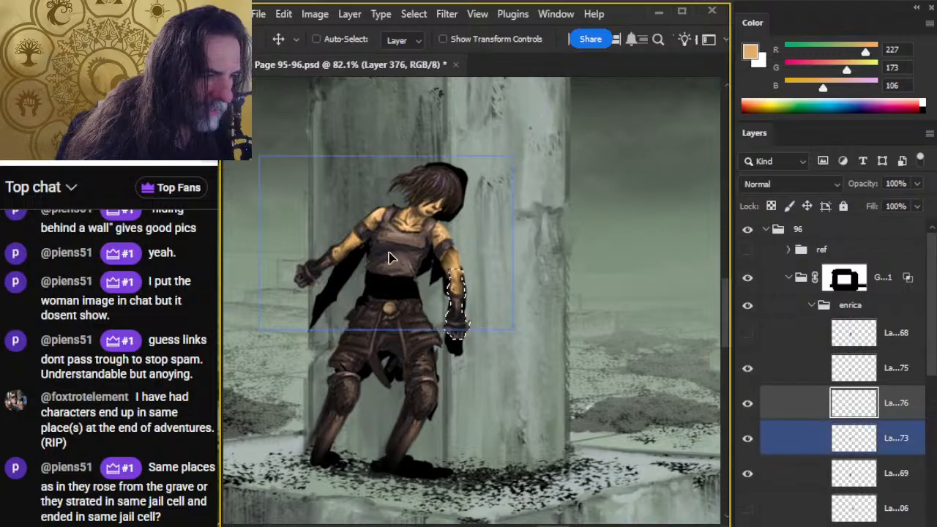
drag(475, 316, 474, 313)
key(ctrl+d)
Step: Lasso the left-side hand and make Layer 373, which holds that arm, the active layer
key(l)
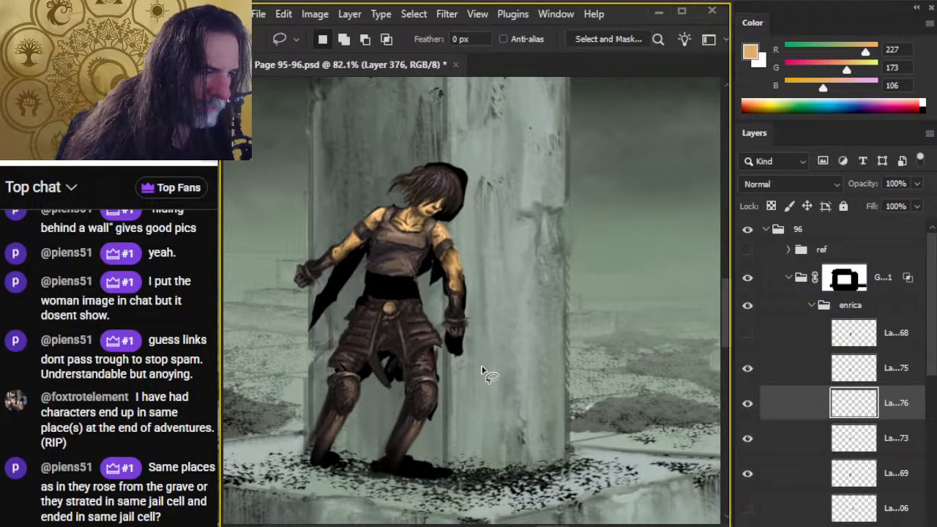
mouse_move(302, 244)
mouse_down()
mouse_move(278, 288)
mouse_move(315, 290)
mouse_move(319, 262)
mouse_move(285, 251)
mouse_up()
right_click(285, 251)
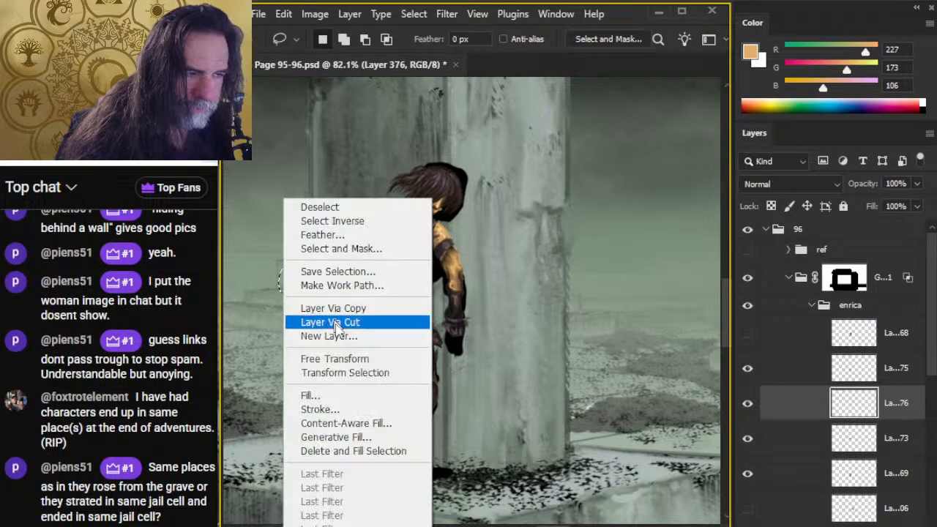
click(355, 373)
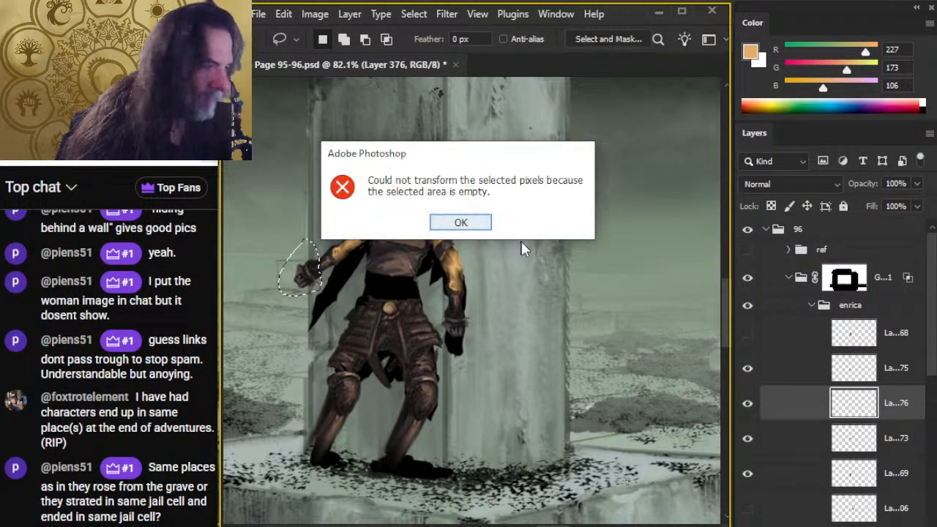
click(457, 222)
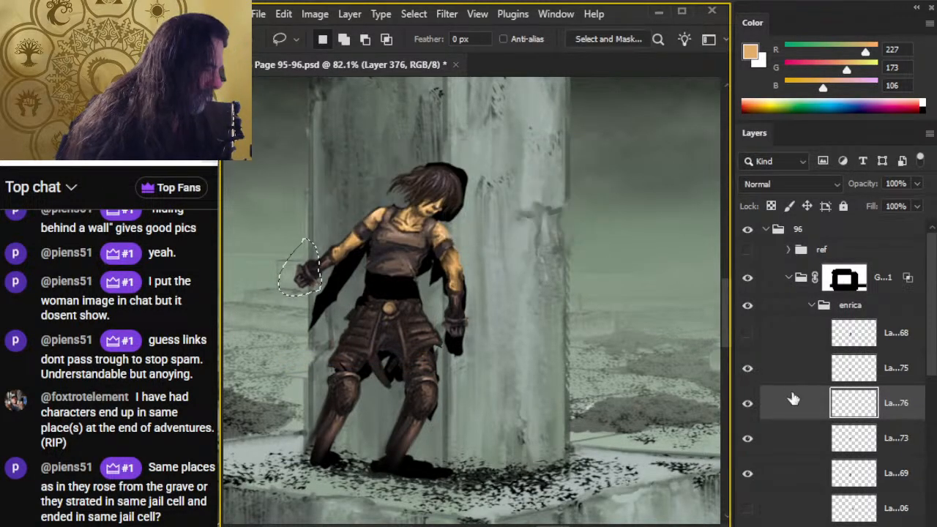
click(748, 372)
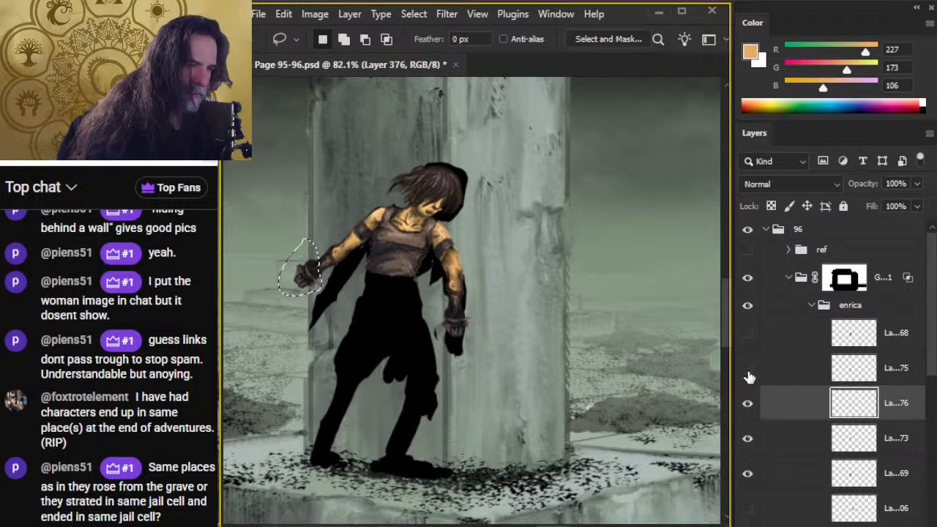
click(748, 440)
click(748, 439)
click(776, 441)
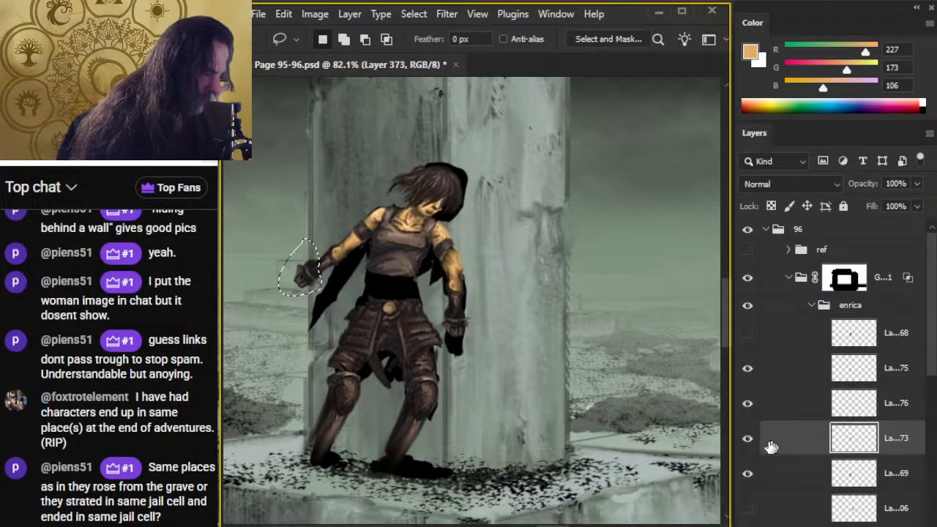
Step: Rotate the lassoed hand with Free Transform, move it back onto the left-side wrist, and deselect
right_click(341, 277)
click(388, 358)
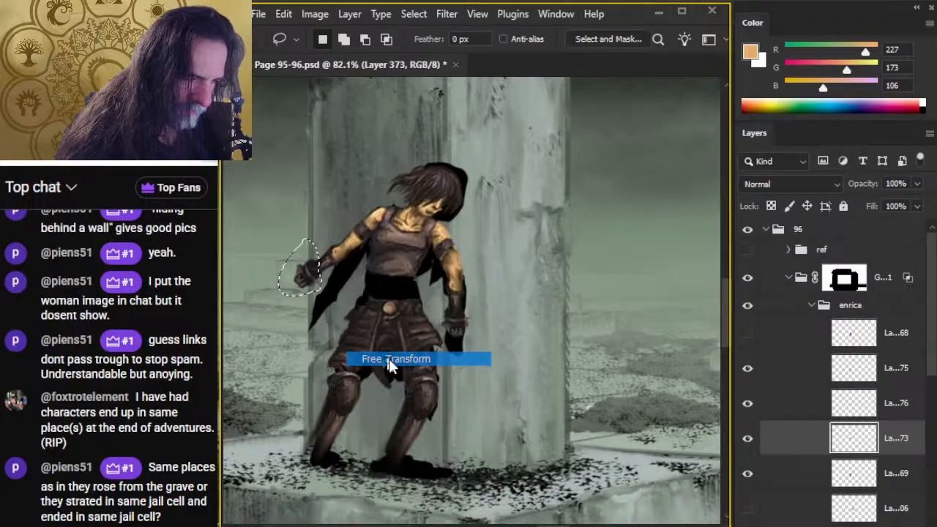
right_click(371, 228)
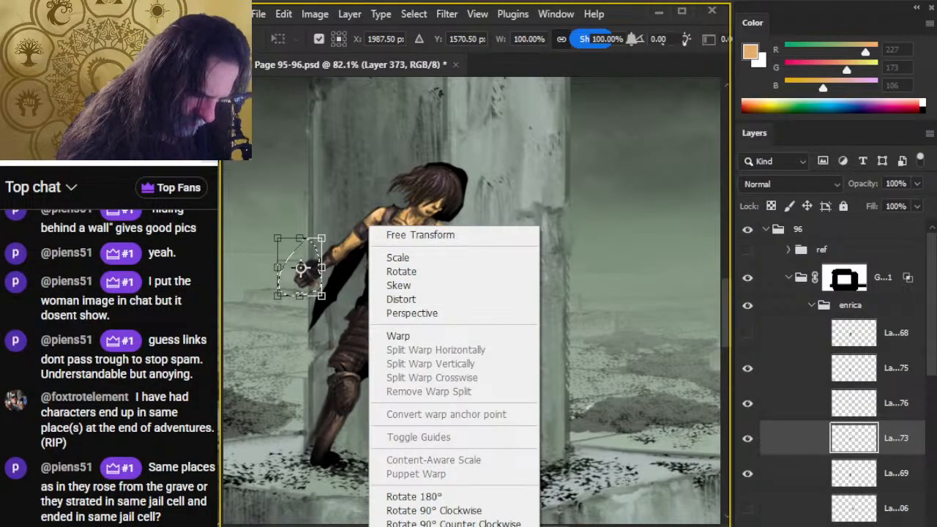
click(410, 526)
drag(439, 450, 360, 193)
key(Return)
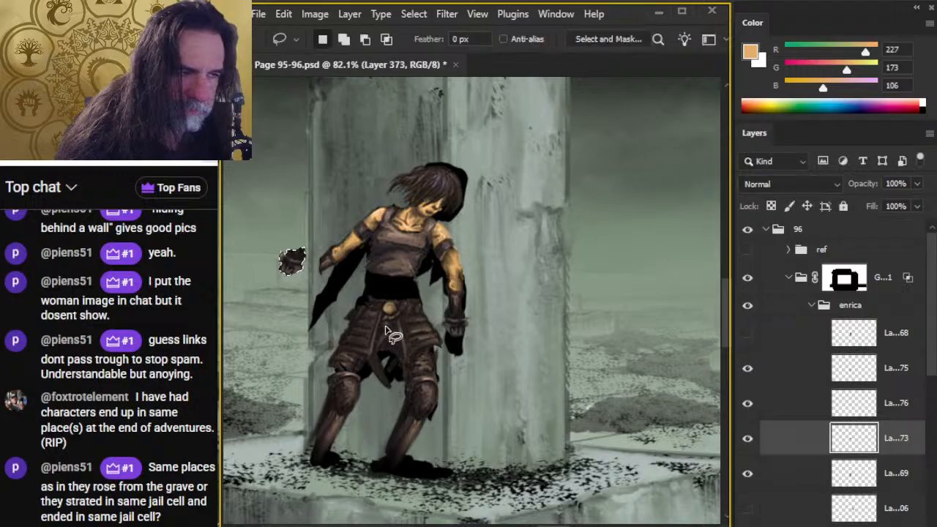
key(v)
drag(418, 355, 448, 369)
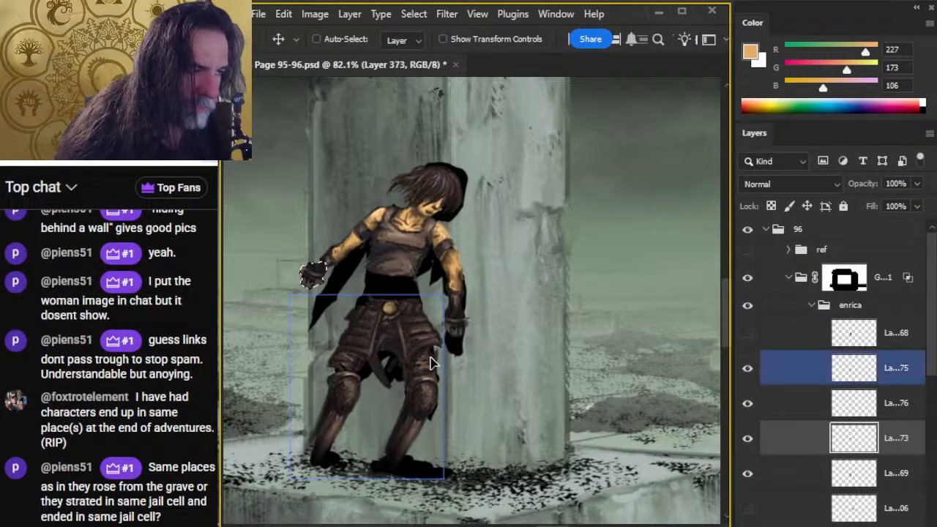
key(l)
click(473, 365)
key(r)
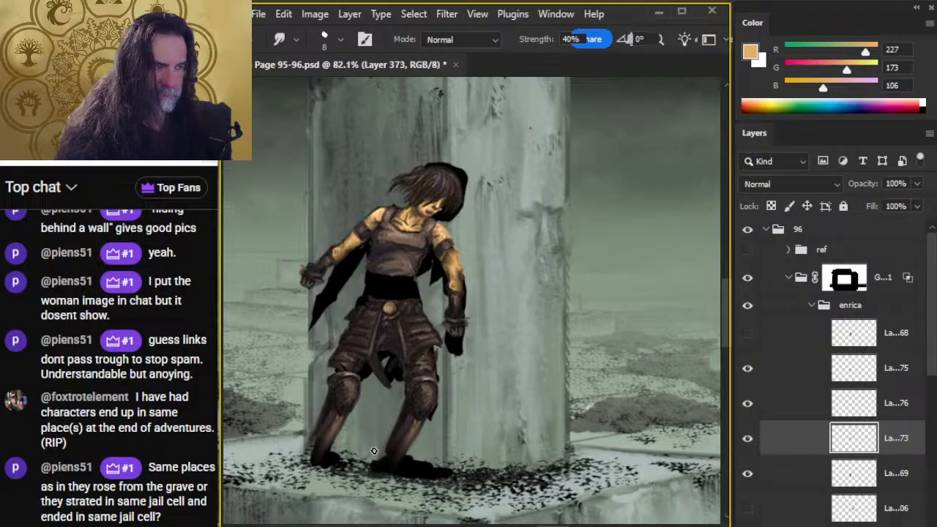
Step: Lasso the head with its hair and cut it from Layer 373 onto a new layer
key(l)
mouse_move(432, 155)
mouse_down()
mouse_move(380, 156)
mouse_move(375, 183)
mouse_up()
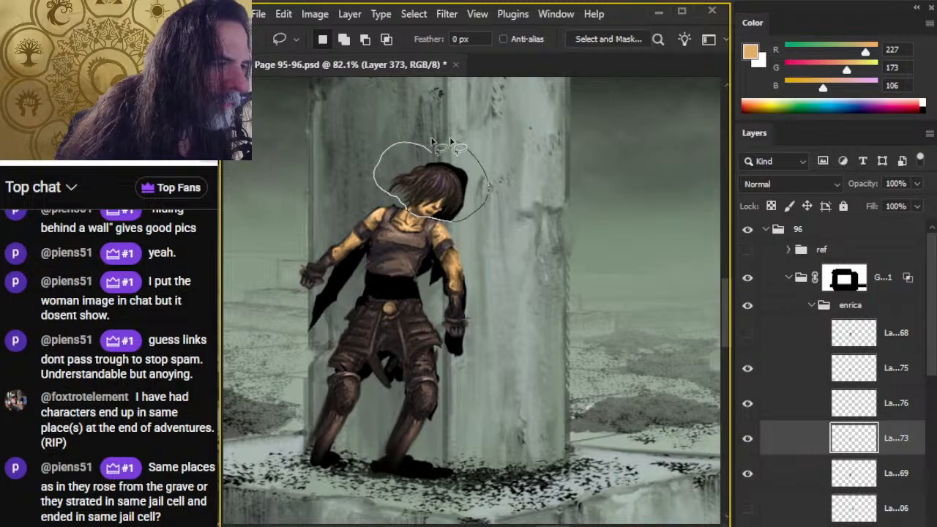
drag(434, 143, 413, 150)
key(ctrl+shift+j)
Step: Rotate the head about 18° counterclockwise with Free Transform and move it slightly up above the neck
right_click(483, 259)
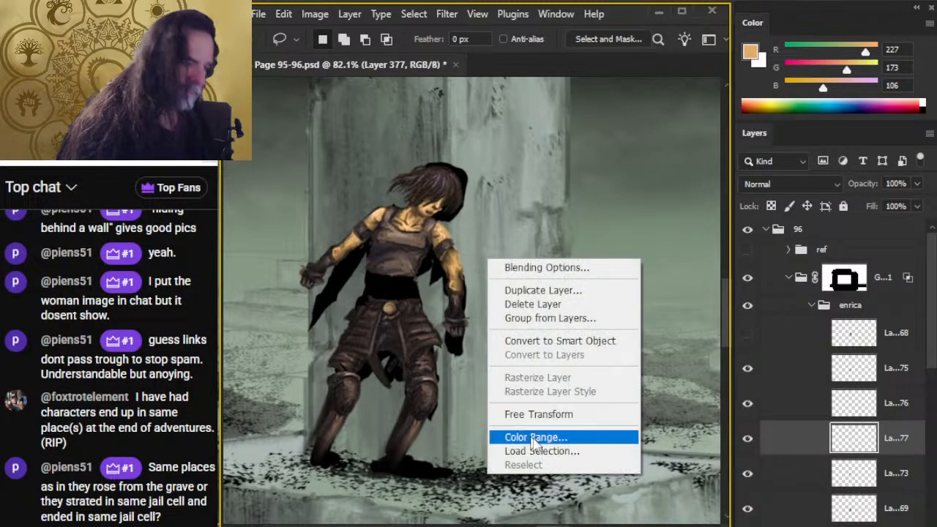
click(554, 414)
key(Return)
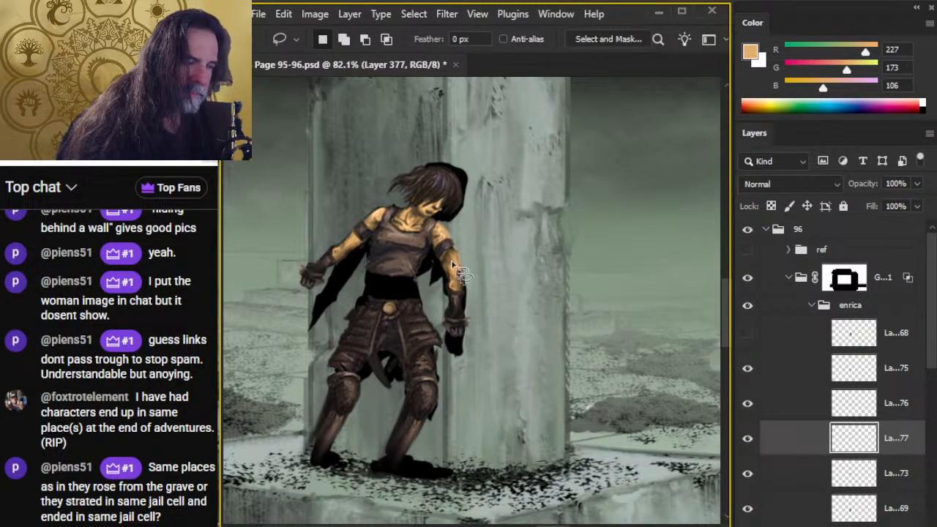
right_click(434, 229)
click(483, 385)
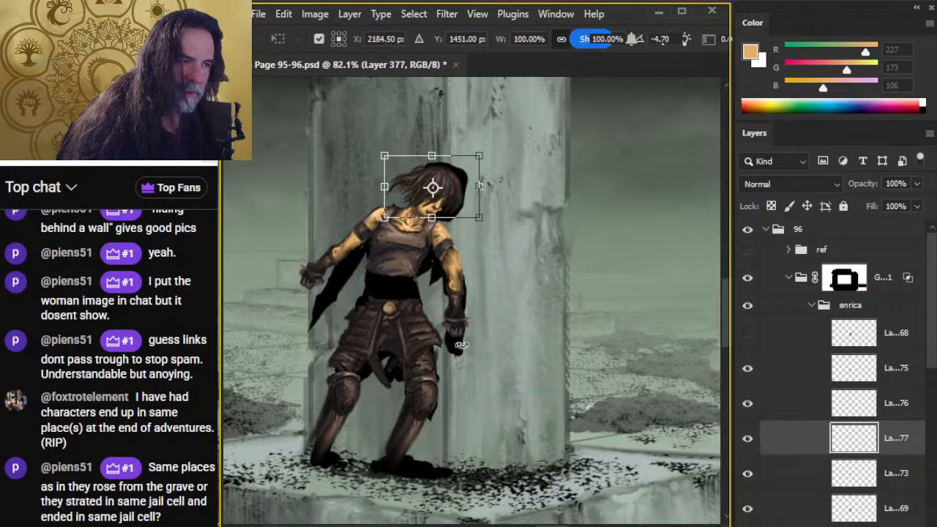
mouse_move(461, 344)
mouse_down()
mouse_move(479, 322)
mouse_move(469, 343)
mouse_move(449, 345)
mouse_up()
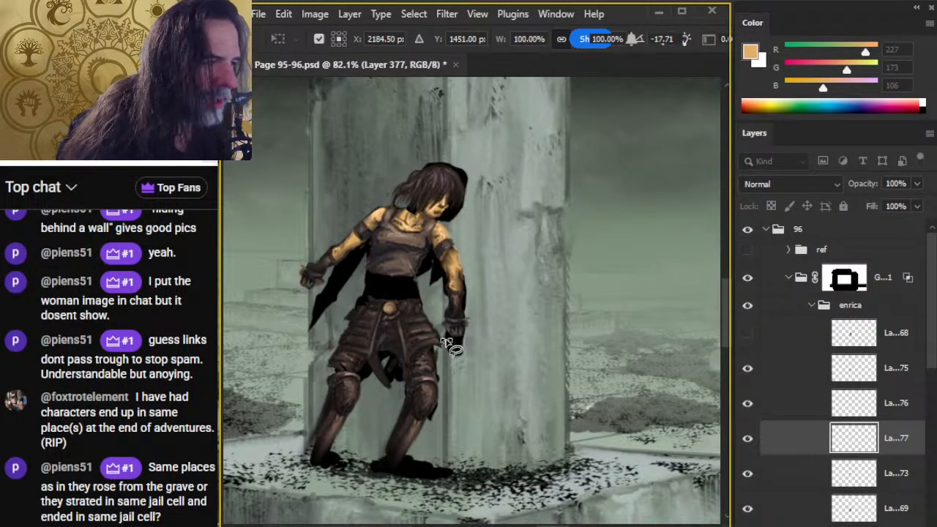
key(Return)
drag(520, 328, 531, 329)
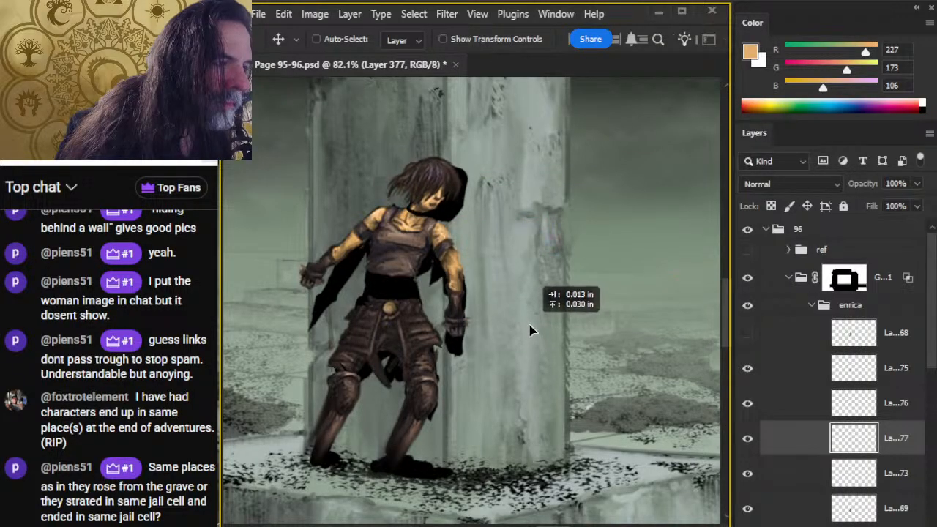
Step: Fill the gap between head and neck by smudging and painting with the sampled darker skin colour
key(r)
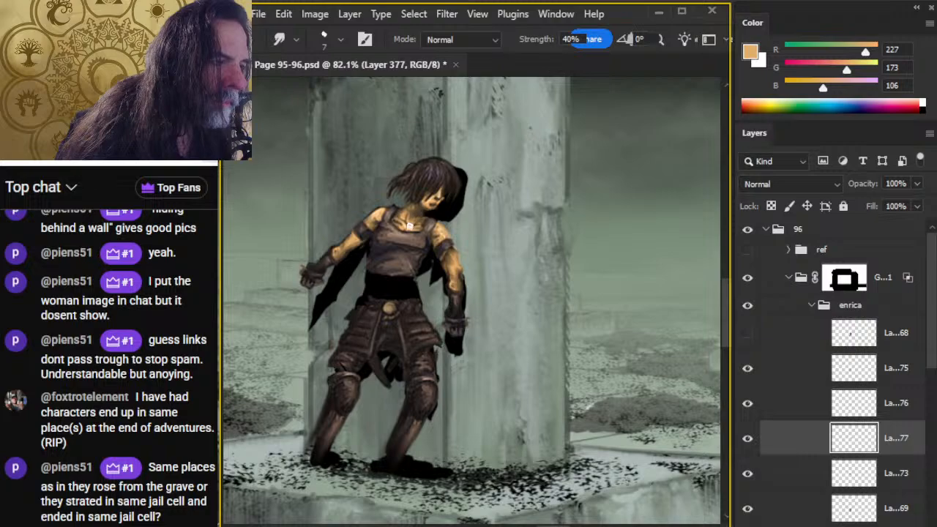
key(b)
alt+click(419, 213)
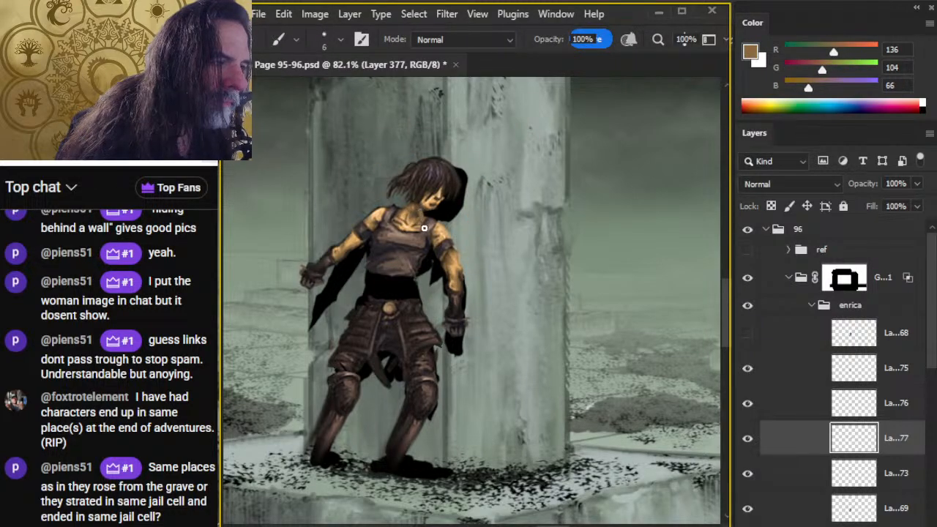
key(r)
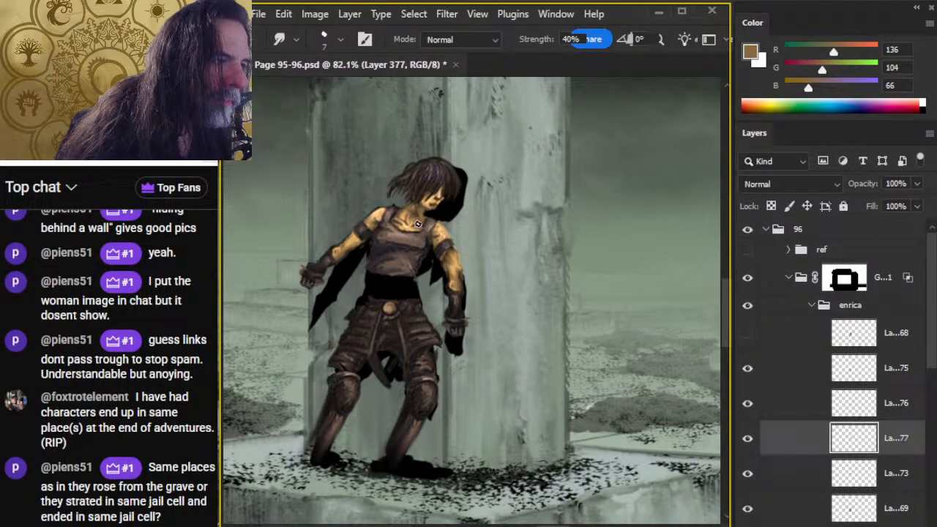
Step: Nudge the head layer in small increments left, down and slightly back right to seat it on the neck
key(v)
key(Left)
key(Left)
key(Left)
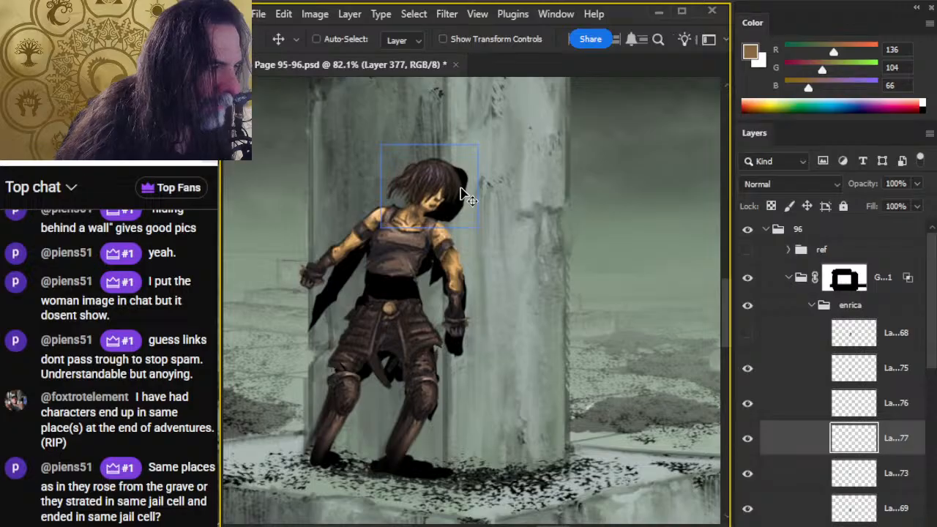
key(Down)
key(Down)
key(Down)
key(Down)
key(Right)
key(Right)
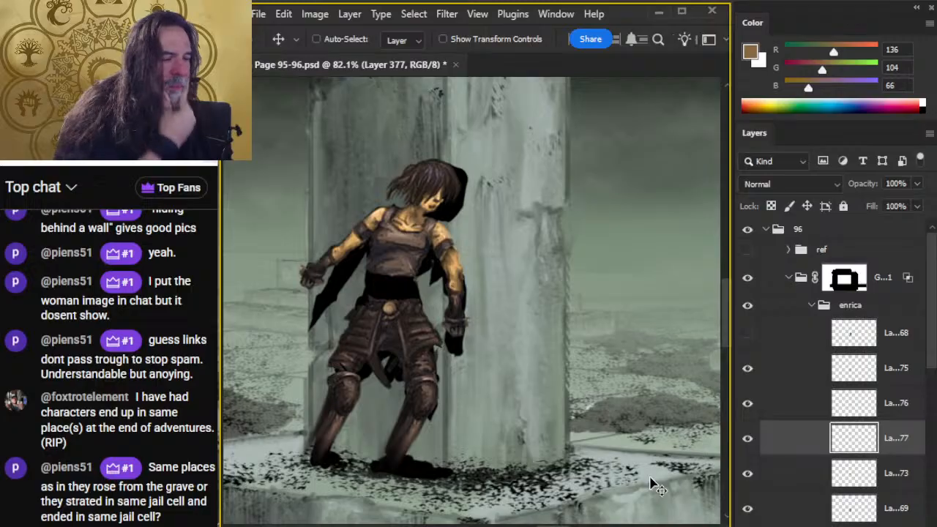
Step: Toggle the visibility of layers 377, 376, 373, 369 and 375 to check which body part each one holds
click(746, 439)
click(748, 439)
click(751, 411)
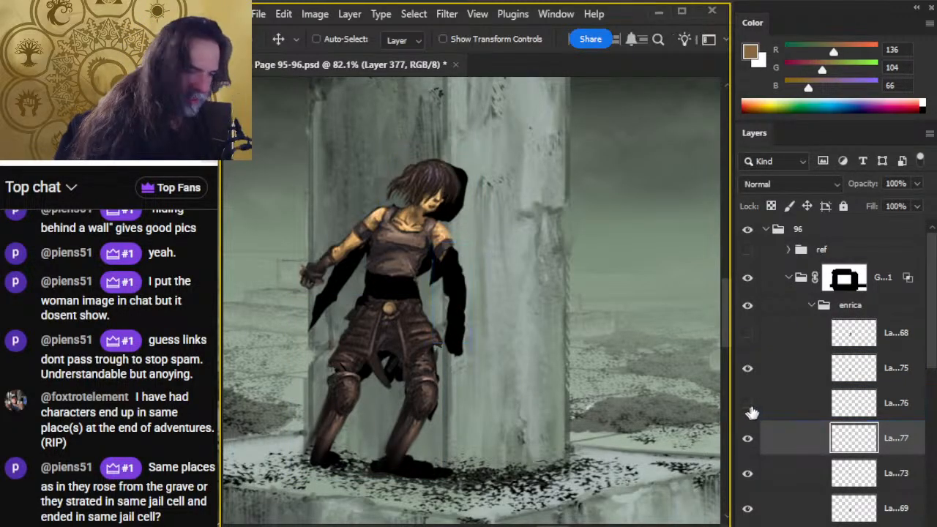
click(751, 411)
click(749, 483)
click(745, 480)
click(749, 515)
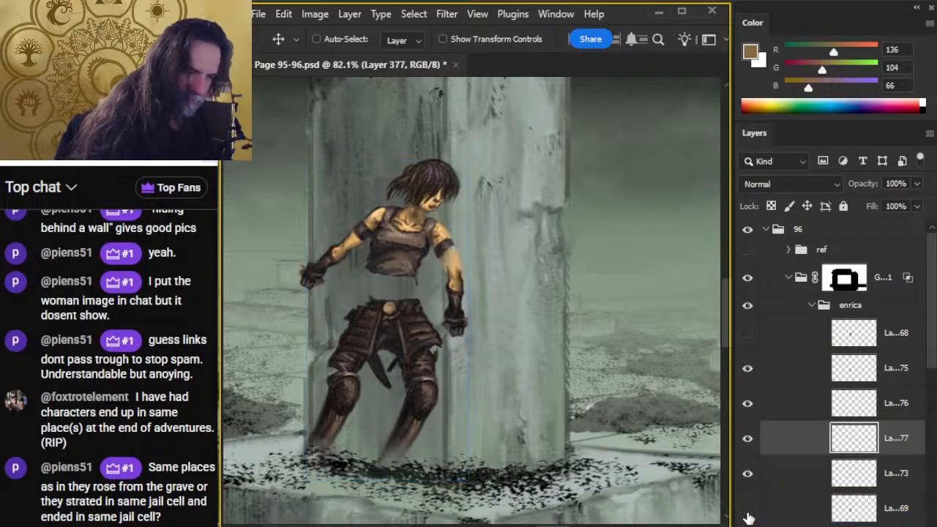
click(749, 515)
click(748, 368)
click(747, 370)
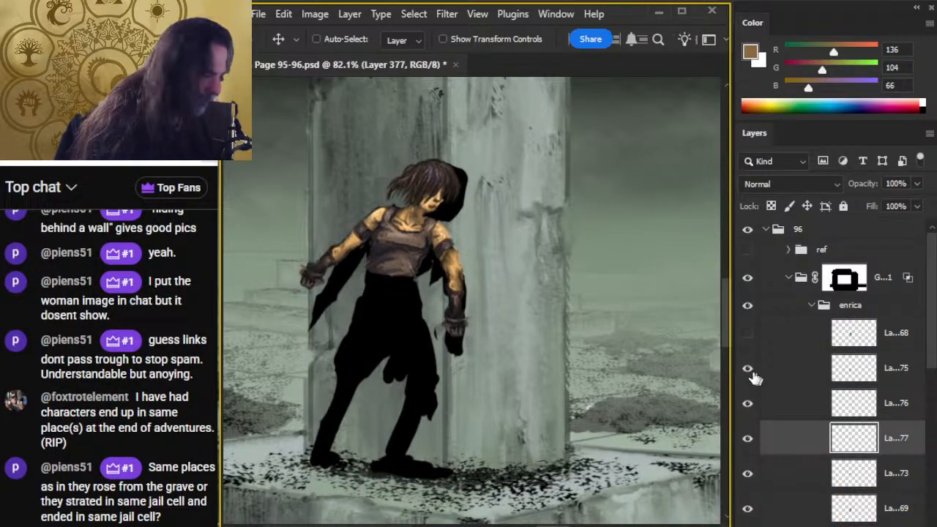
Step: Lasso the left-side lower leg on Layer 375, flip it horizontally, and rotate it to follow the silhouette's leg
click(765, 375)
key(l)
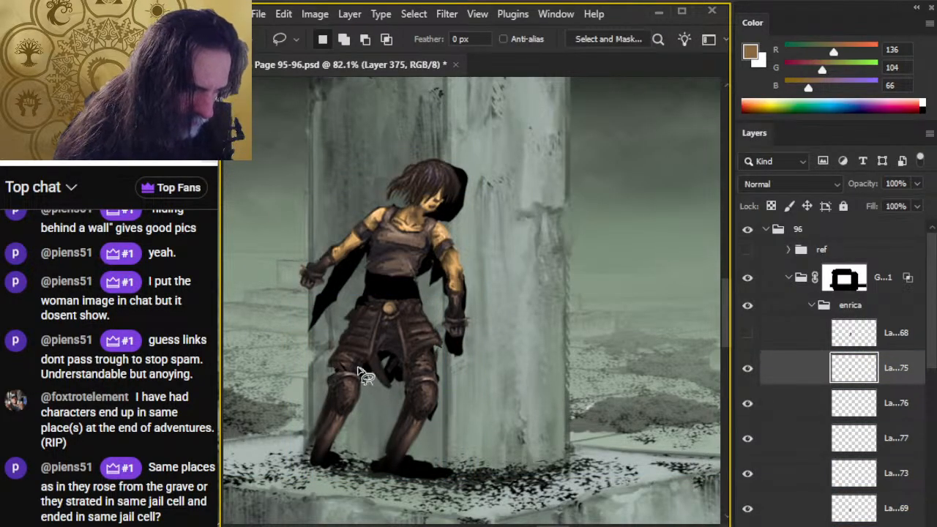
mouse_move(370, 382)
mouse_down()
mouse_move(344, 376)
mouse_move(361, 424)
mouse_move(333, 469)
mouse_up()
right_click(369, 347)
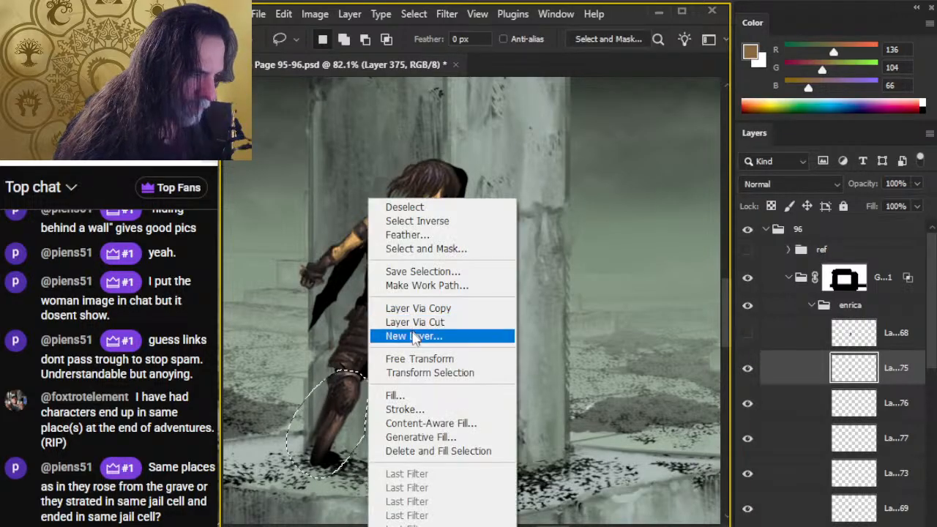
click(407, 359)
right_click(408, 359)
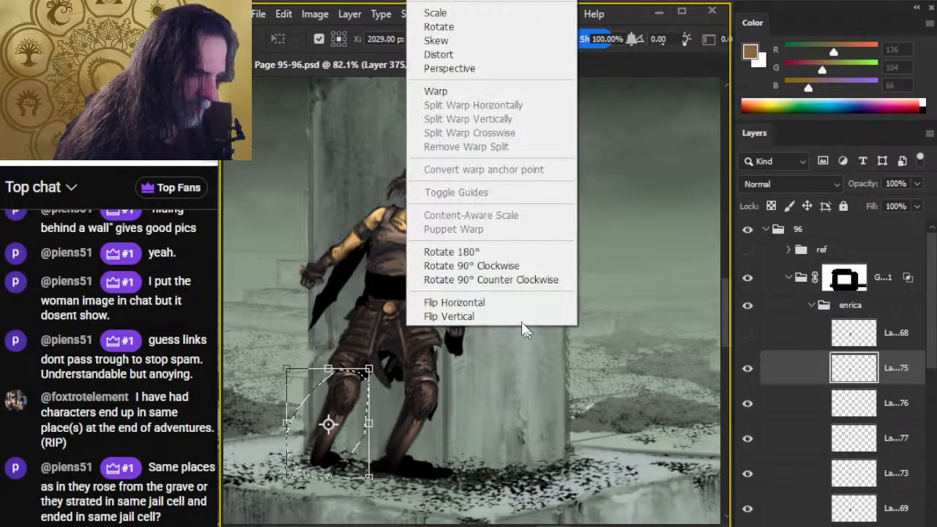
click(480, 302)
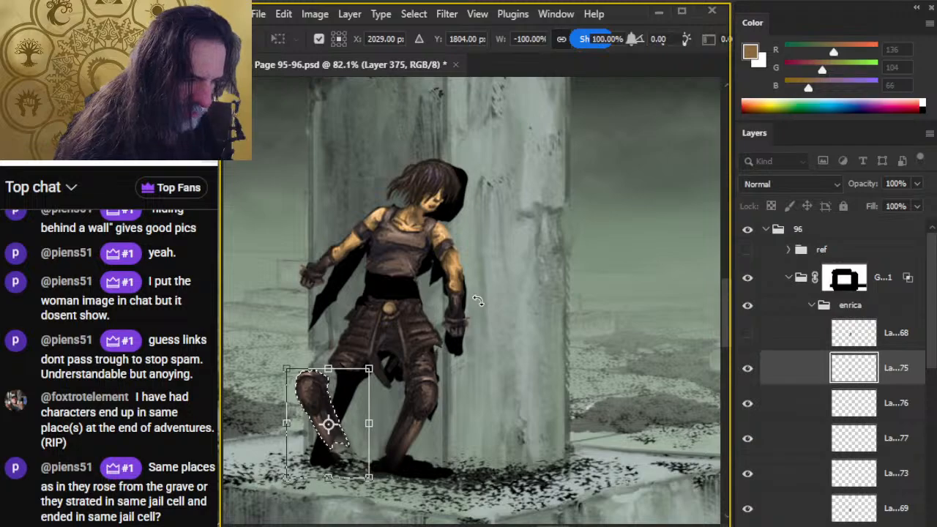
drag(478, 300, 477, 273)
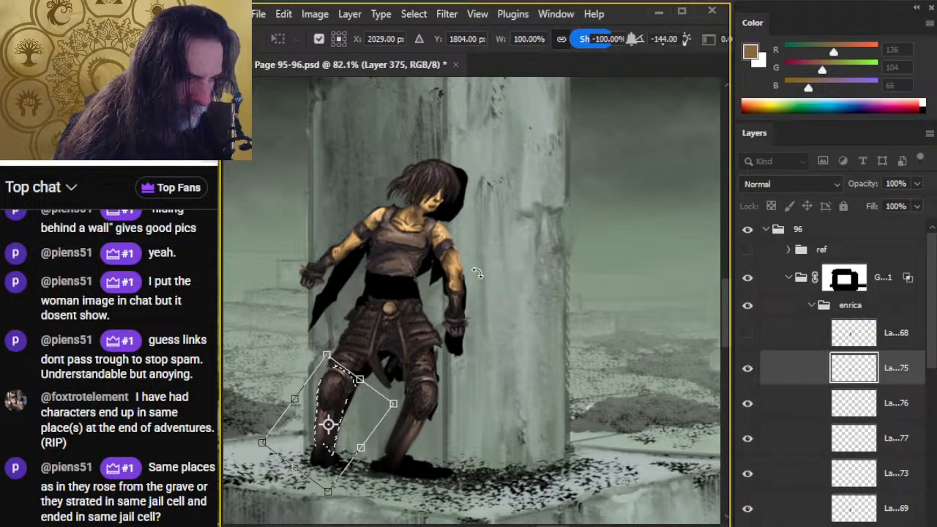
key(Return)
Step: Move the flipped lower leg slightly right to meet the left-side thigh, and deselect
key(v)
drag(442, 345, 444, 346)
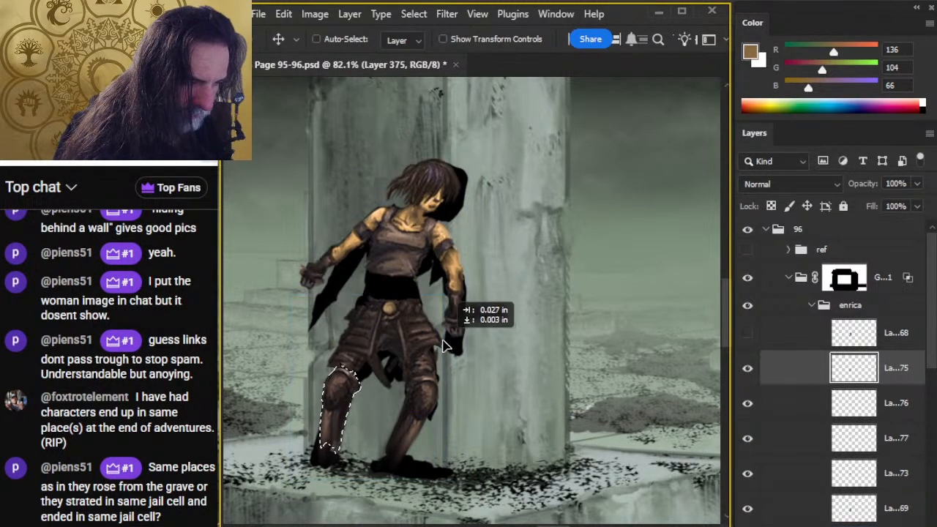
key(l)
right_click(494, 318)
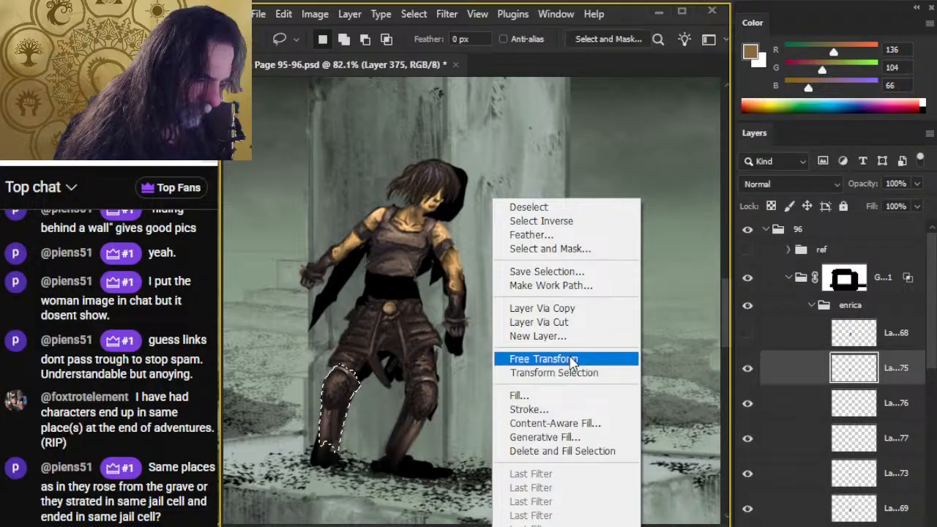
click(420, 424)
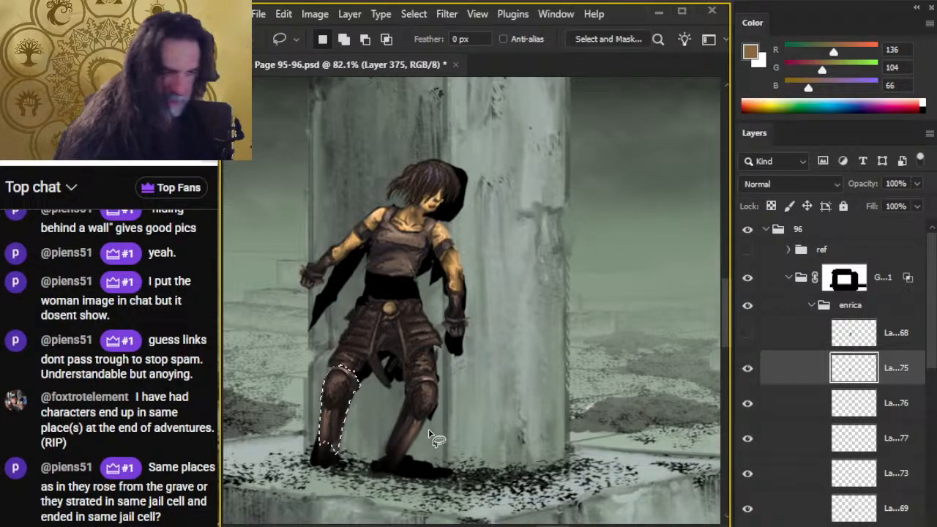
key(Return)
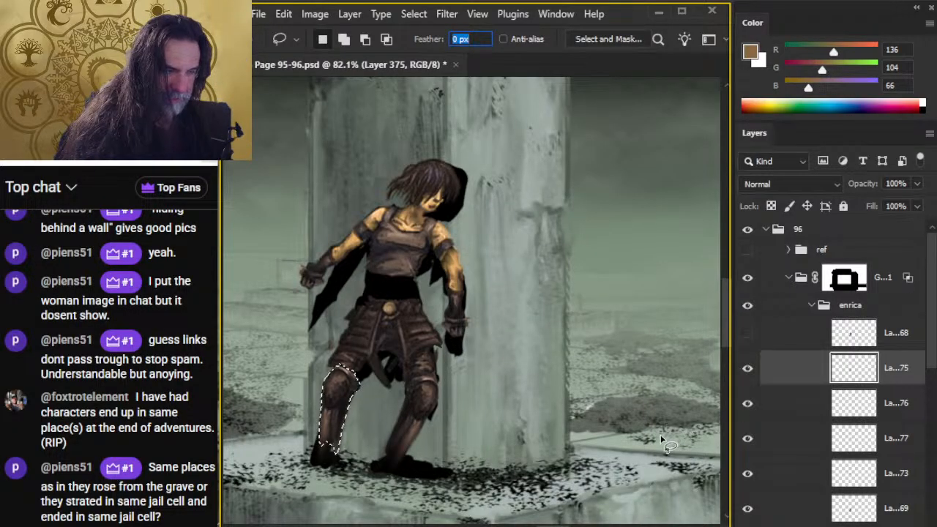
text(d)
click(577, 365)
key(Return)
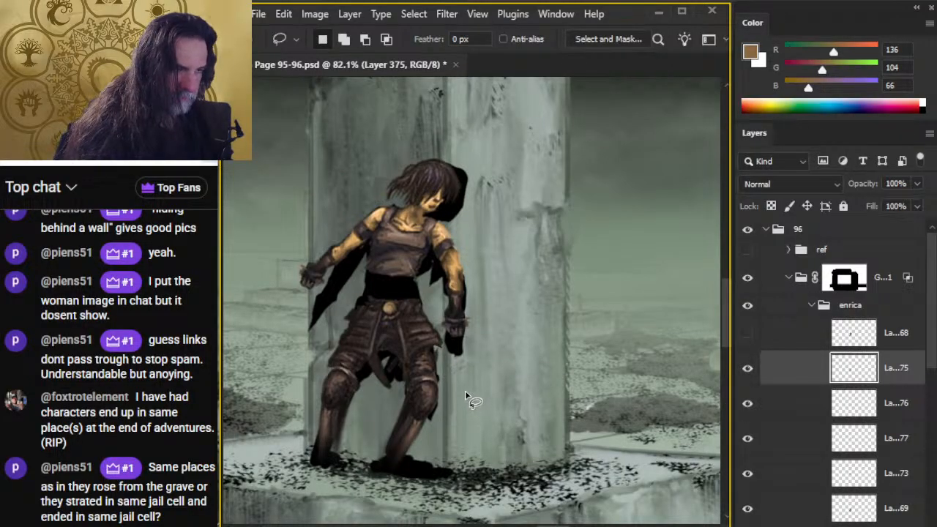
Step: Check the visibility of Layer 368 and show Layer 306 with the original swordswoman for reference
click(747, 335)
click(747, 335)
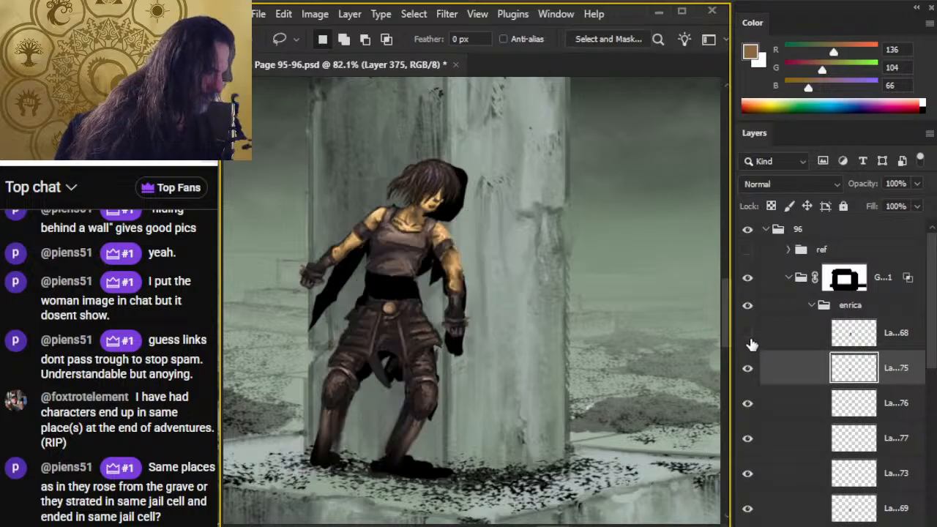
scroll(931, 347, down, 3)
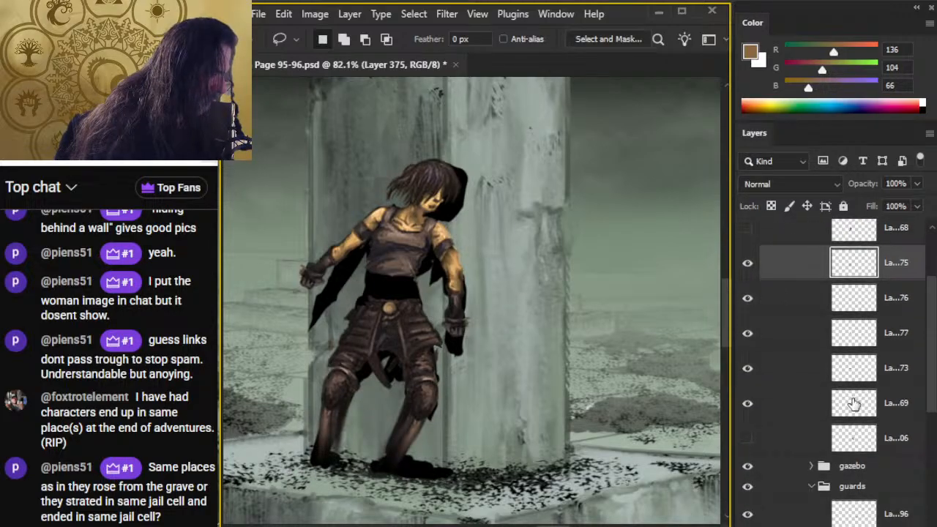
click(747, 438)
click(778, 437)
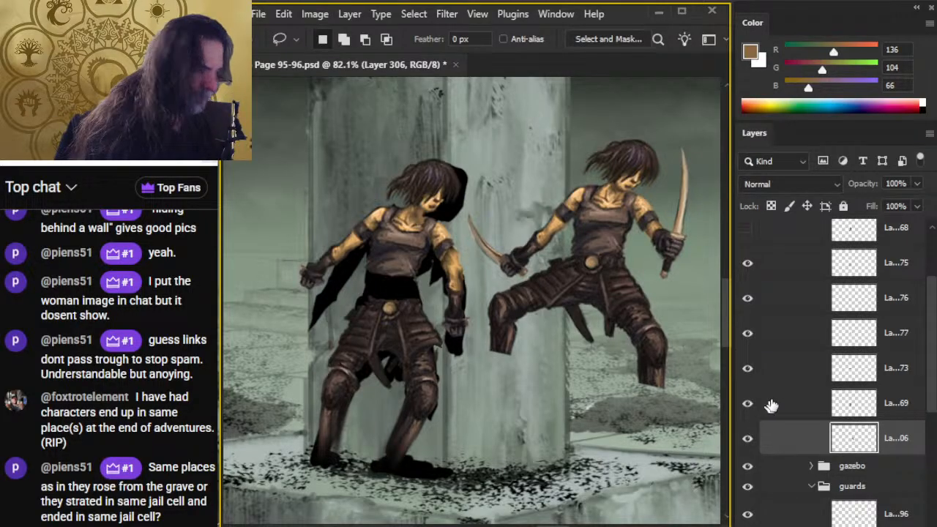
Step: Toggle Layers 375 and 376 to check their contents, and merge Layer 376 down into Layer 377
click(748, 273)
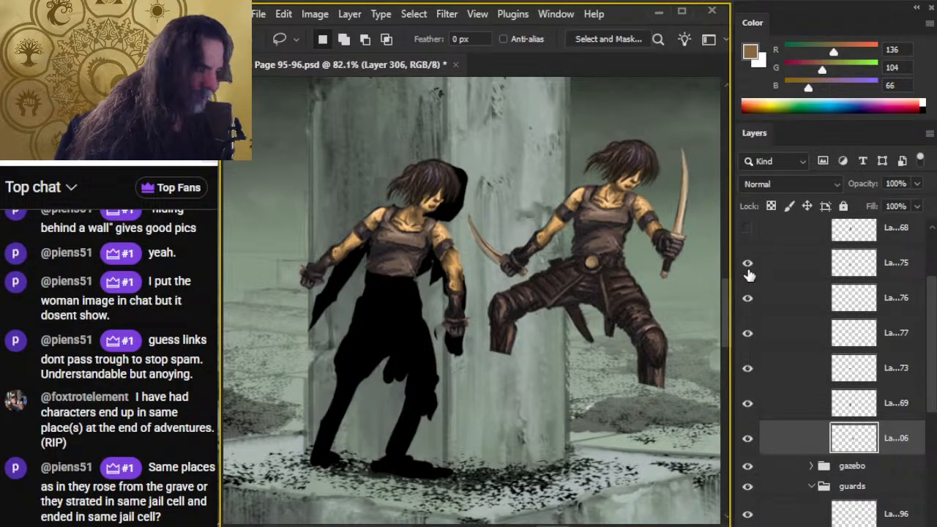
click(748, 274)
click(748, 307)
click(747, 308)
right_click(778, 296)
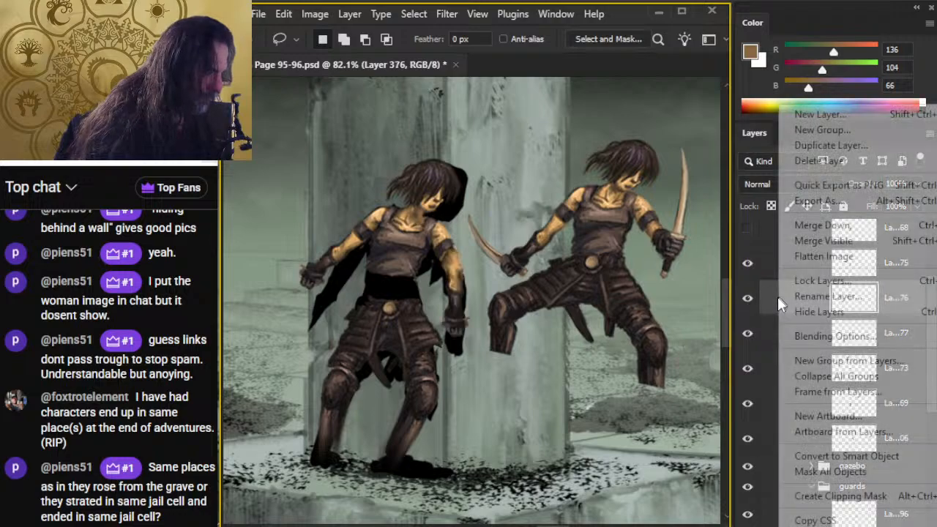
click(831, 229)
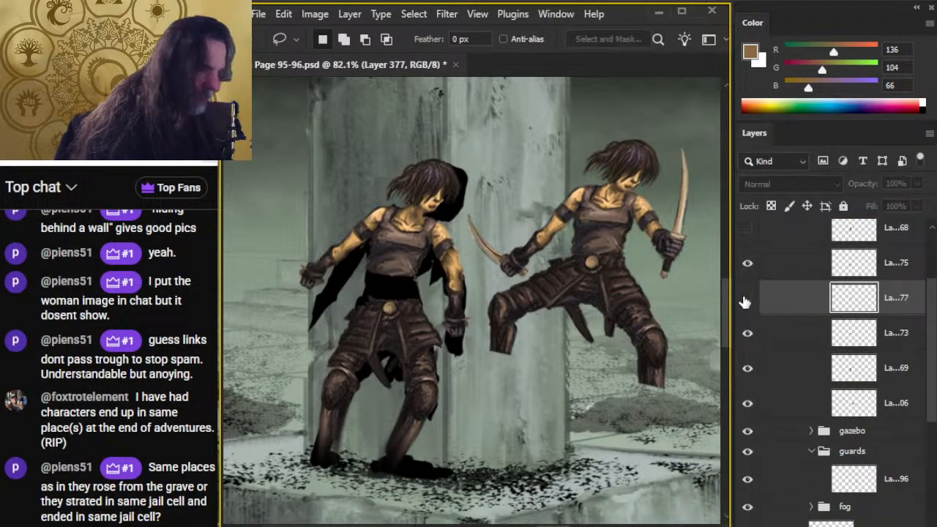
Step: Merge Layer 377 down into Layer 373 and shift the combined upper body slightly right
click(747, 298)
click(747, 298)
right_click(790, 297)
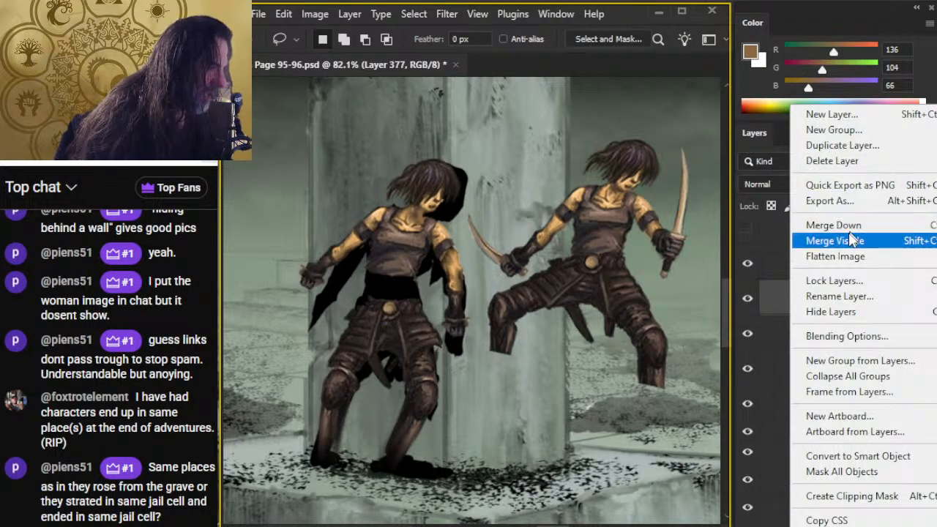
click(842, 226)
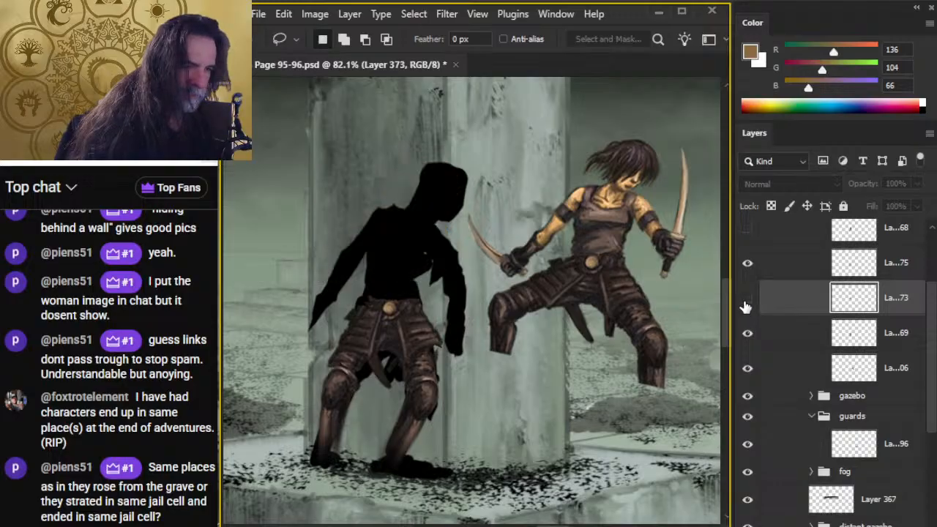
click(746, 306)
key(v)
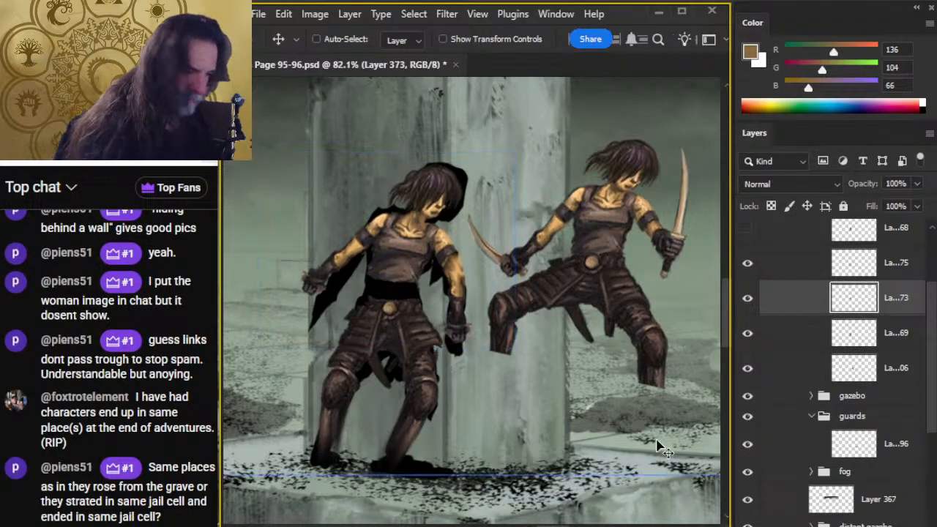
Step: Lasso the left-side lower leg on Layer 375 and rotate it slightly clockwise
click(775, 264)
key(l)
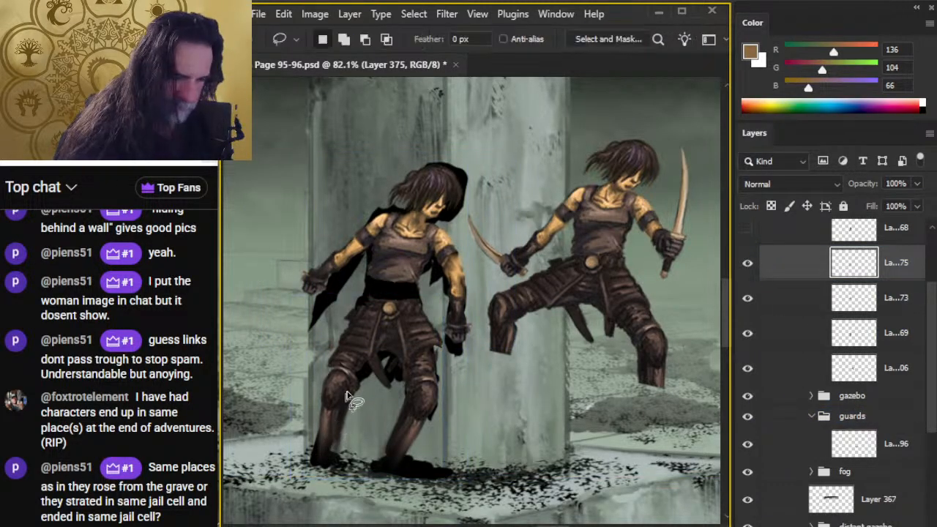
mouse_move(366, 389)
mouse_down()
mouse_move(324, 369)
mouse_move(298, 455)
mouse_move(366, 388)
mouse_up()
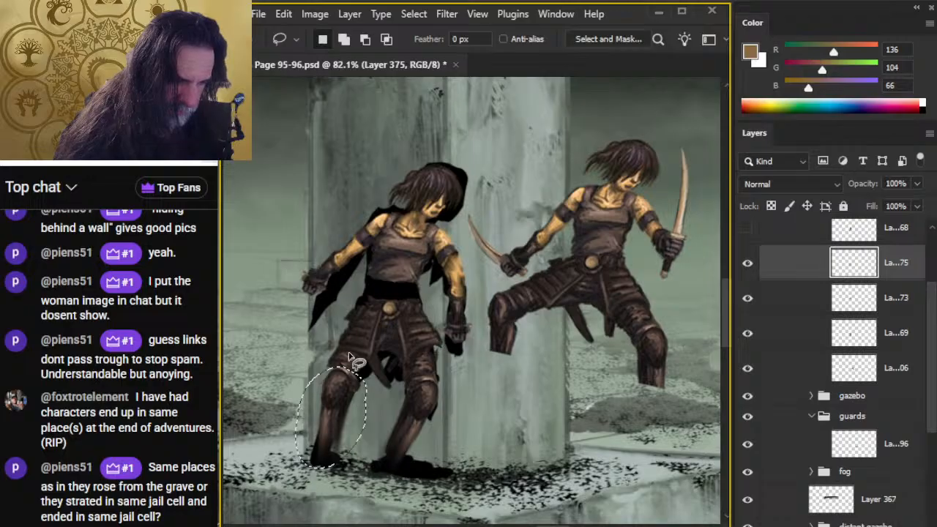
right_click(349, 361)
click(433, 361)
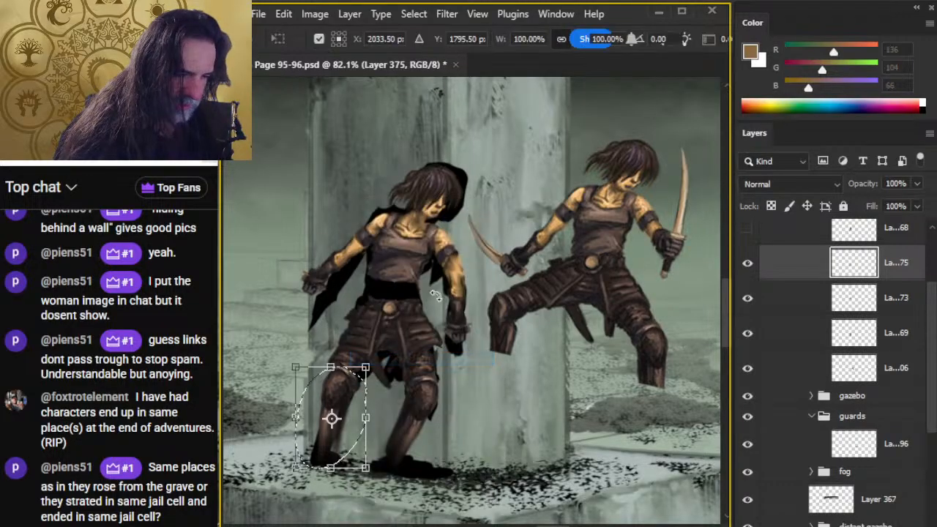
mouse_move(472, 272)
mouse_down()
mouse_move(487, 287)
mouse_move(472, 302)
mouse_up()
key(Return)
Step: Move the rotated lower leg slightly left and up under the thigh, and deselect
key(v)
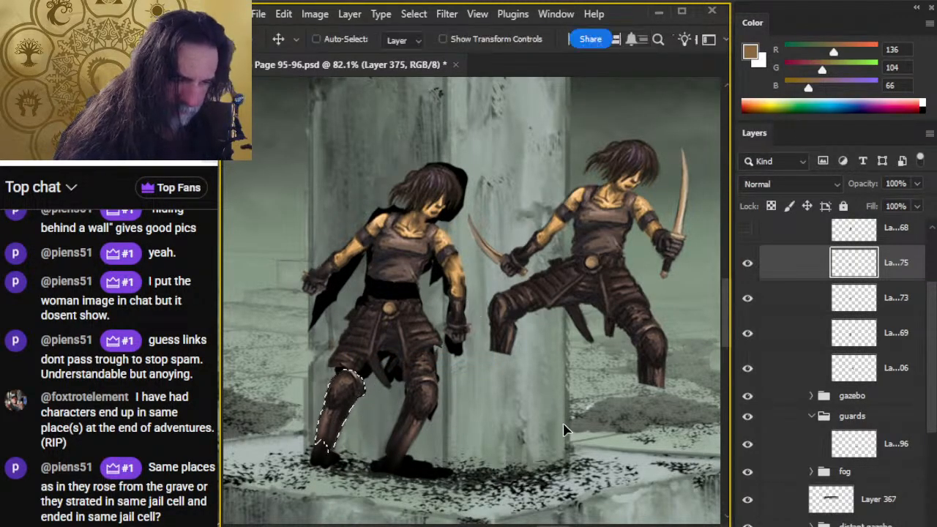
mouse_move(568, 422)
mouse_down()
mouse_move(558, 424)
mouse_move(565, 430)
mouse_up()
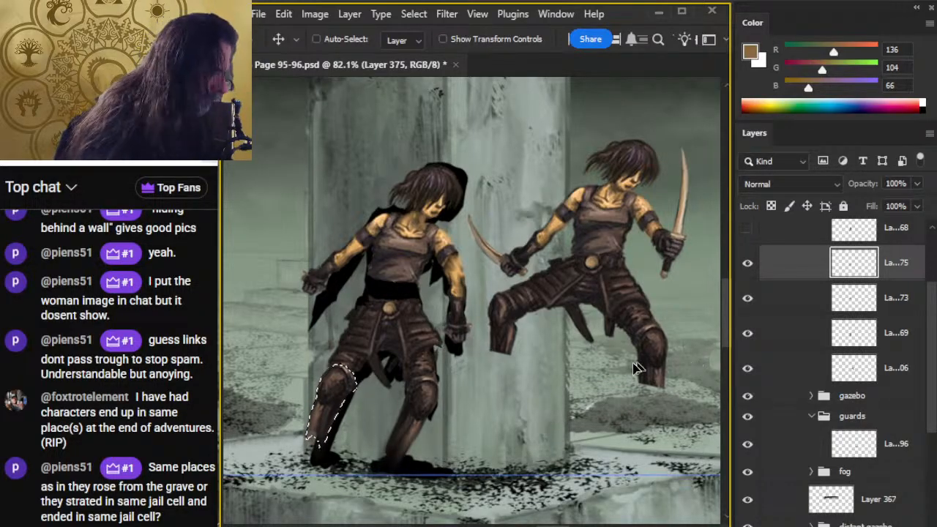
key(l)
key(ctrl+d)
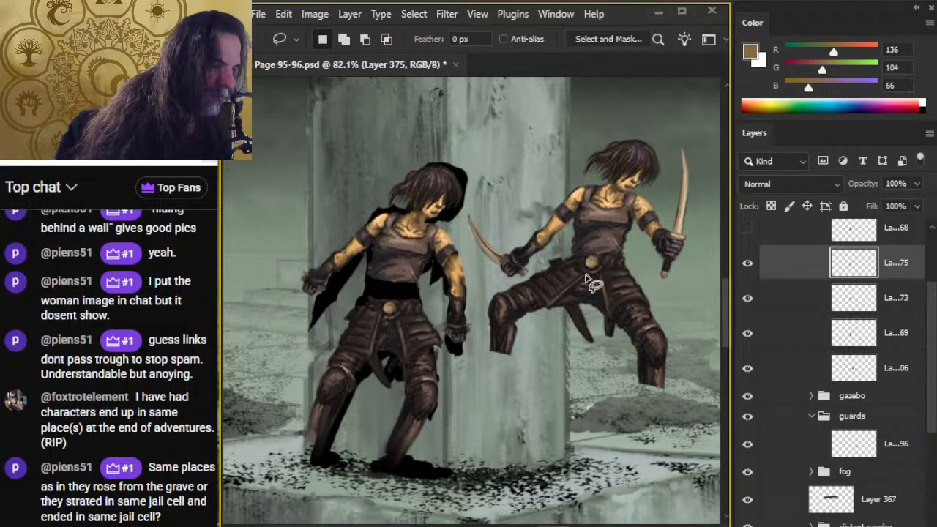
Step: Smudge the tank top on Layer 373 down to the belt at 65% strength to cover the black gap at the waist
key(r)
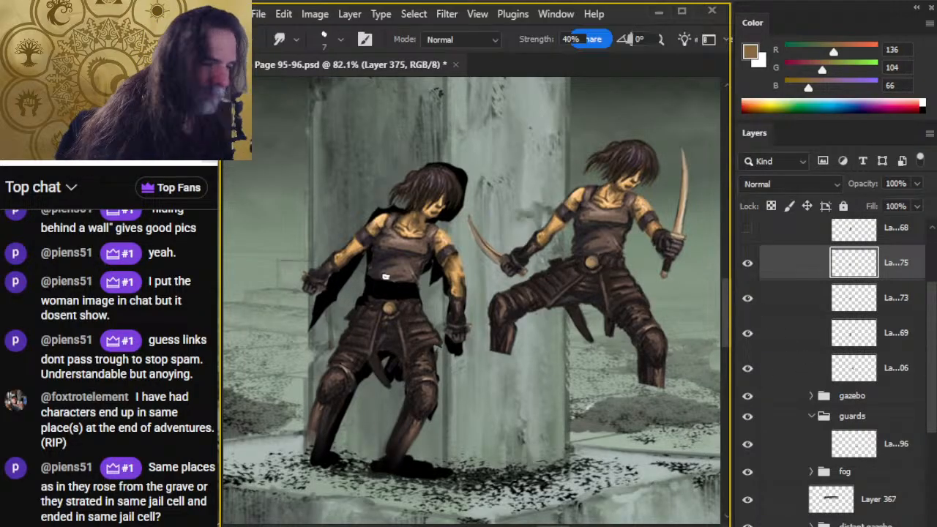
click(784, 306)
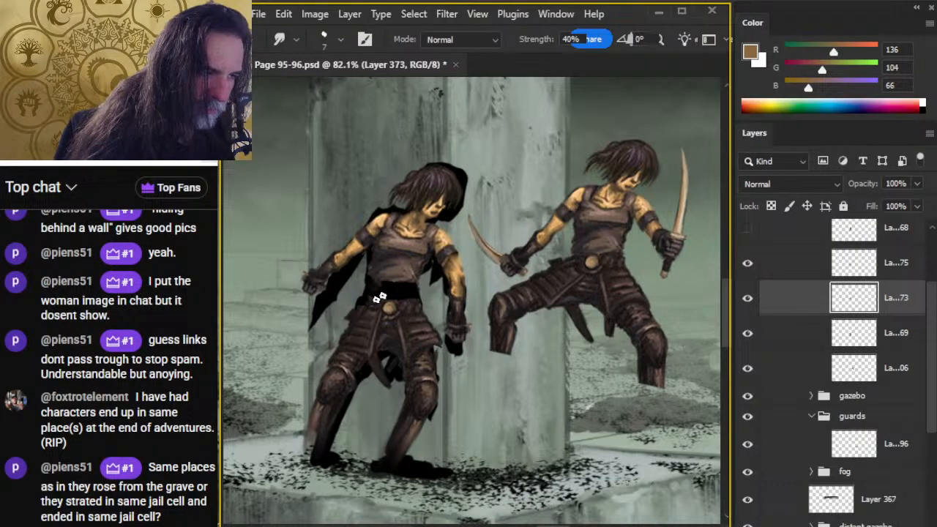
click(748, 300)
click(747, 300)
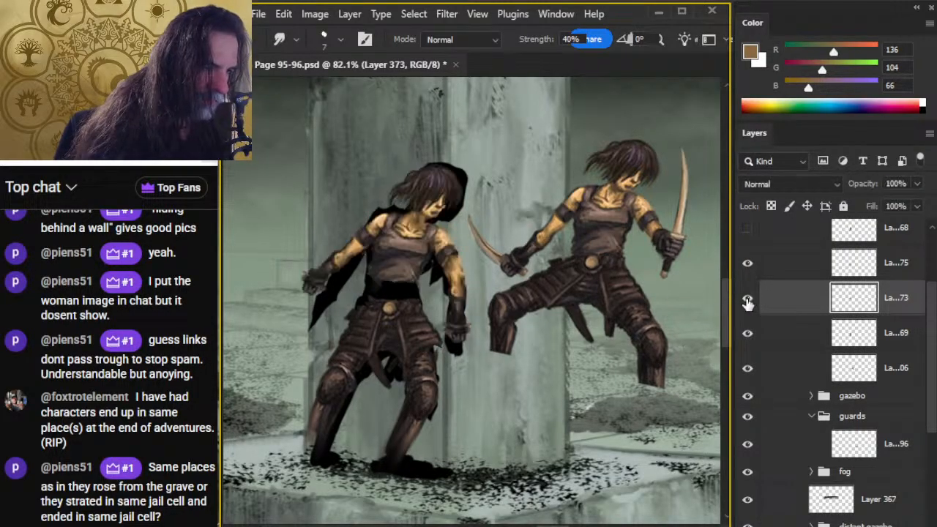
key(6)
key(5)
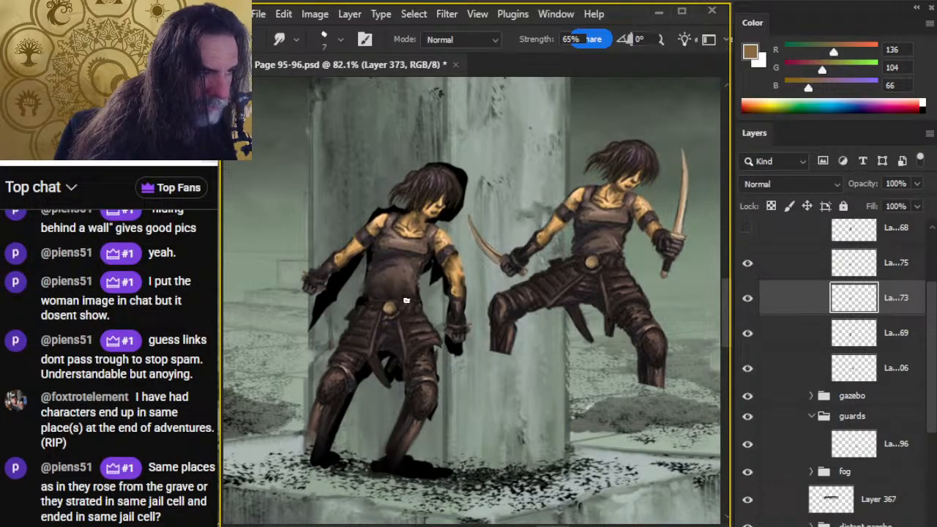
Step: Hide Layer 306 and the black silhouette on Layer 369, and nudge the upper body on Layer 373 slightly down
click(748, 369)
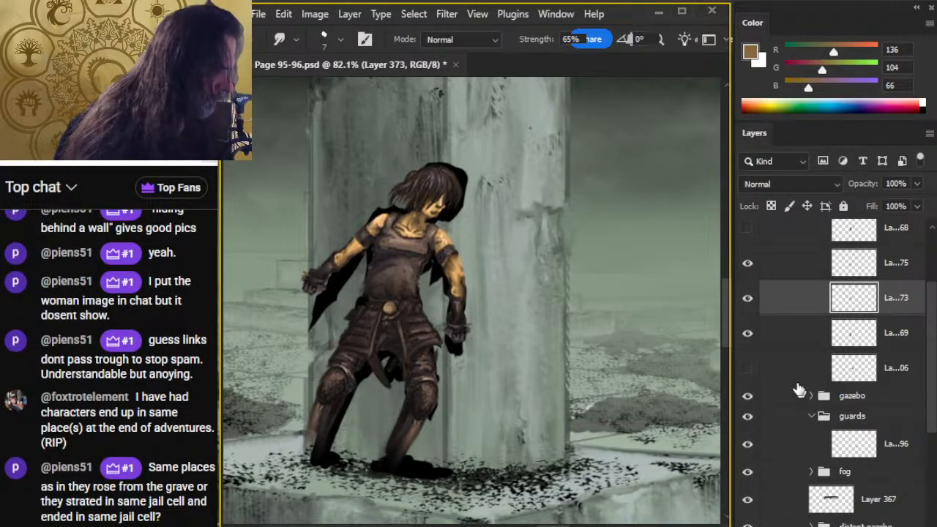
click(747, 334)
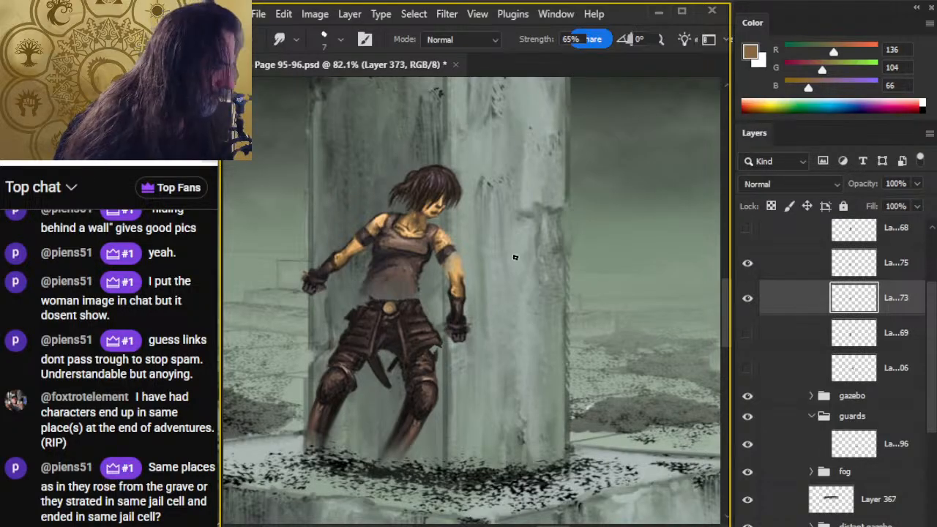
key(v)
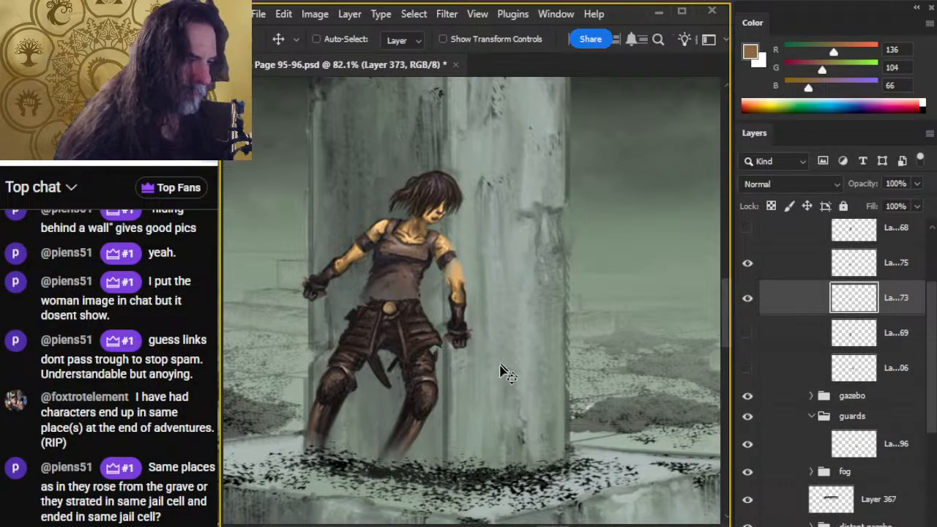
Step: Rotate Layers 375 and 373 together slightly clockwise so the whole figure leans, and move it slightly up
ctrl+click(432, 340)
key(e)
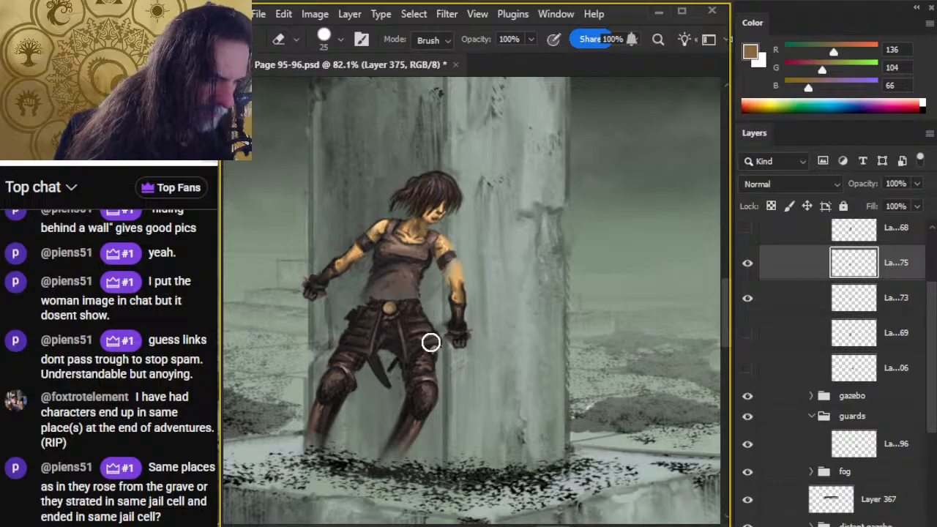
key(l)
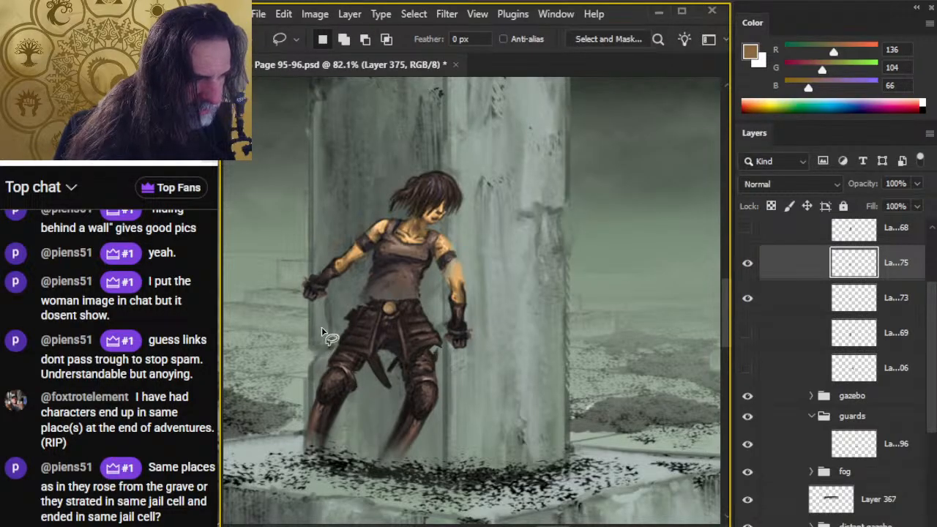
mouse_move(321, 327)
mouse_down()
mouse_move(322, 486)
mouse_move(417, 495)
mouse_move(451, 462)
mouse_move(459, 420)
mouse_up()
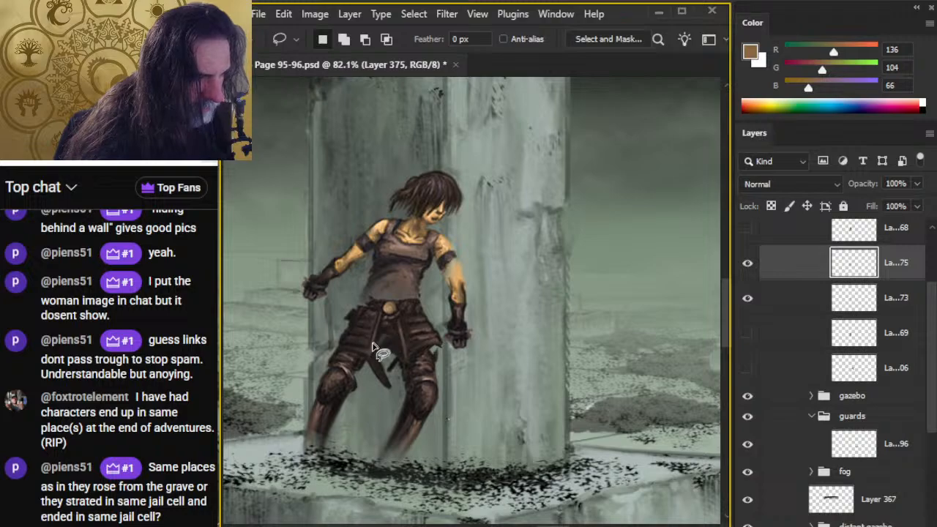
shift+click(776, 300)
right_click(474, 278)
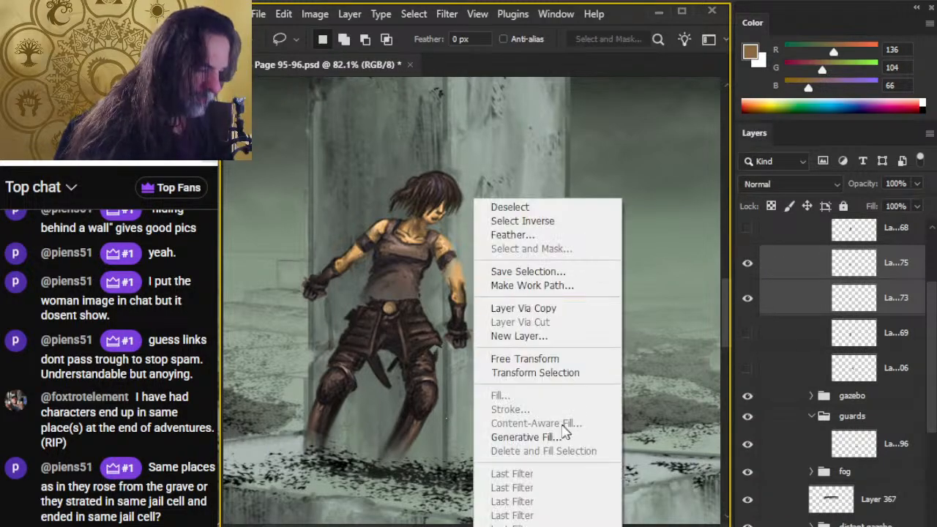
click(541, 360)
mouse_move(574, 205)
mouse_down()
mouse_move(580, 213)
mouse_move(576, 206)
mouse_up()
key(Return)
key(v)
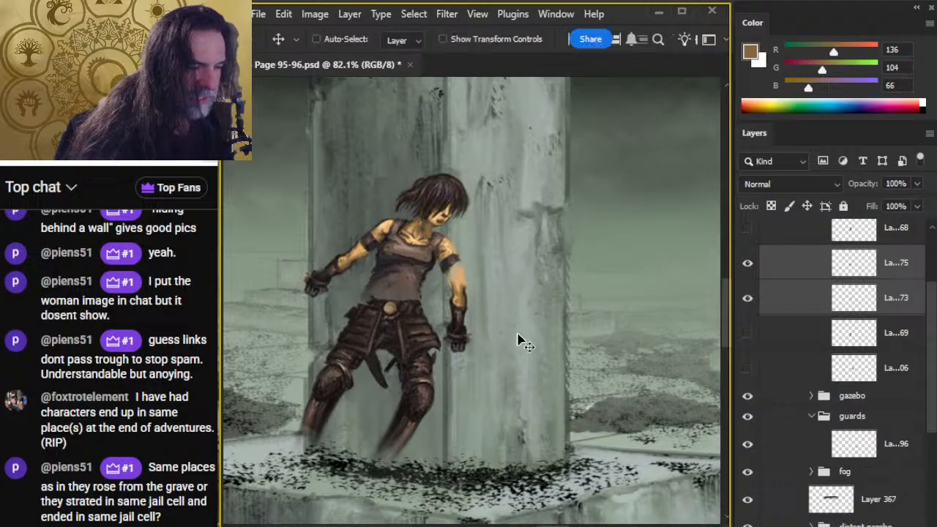
drag(517, 341, 519, 332)
Step: Lasso the entire left-side leg below the armored skirt
key(l)
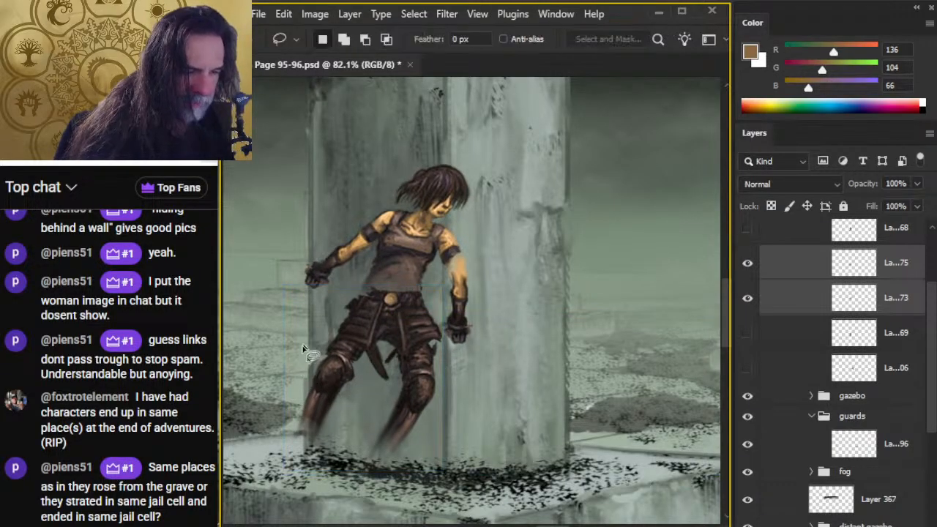
mouse_move(303, 350)
mouse_down()
mouse_move(357, 410)
mouse_move(367, 384)
mouse_move(362, 346)
mouse_move(314, 335)
mouse_up()
right_click(282, 336)
click(337, 357)
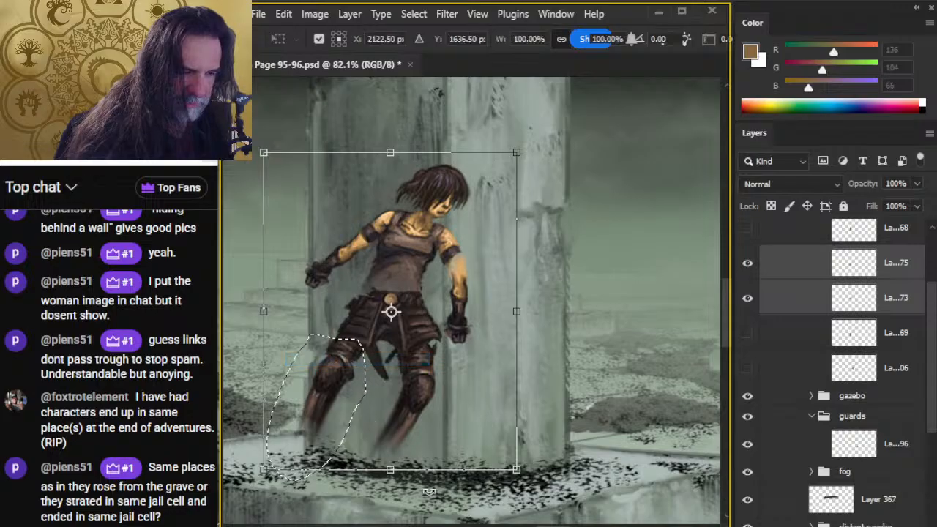
key(Escape)
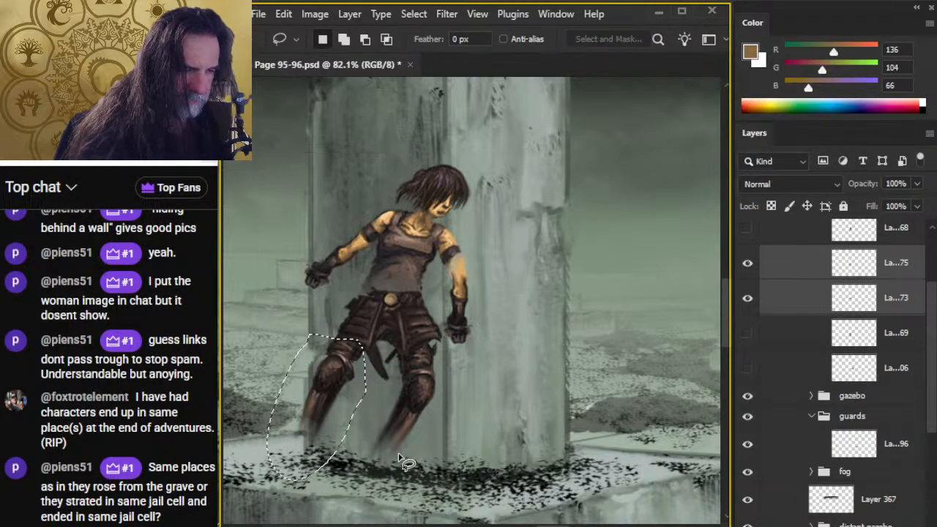
Step: Cut the selected leg from Layer 375 and paste it in place onto its own layer
click(799, 274)
key(ctrl+x)
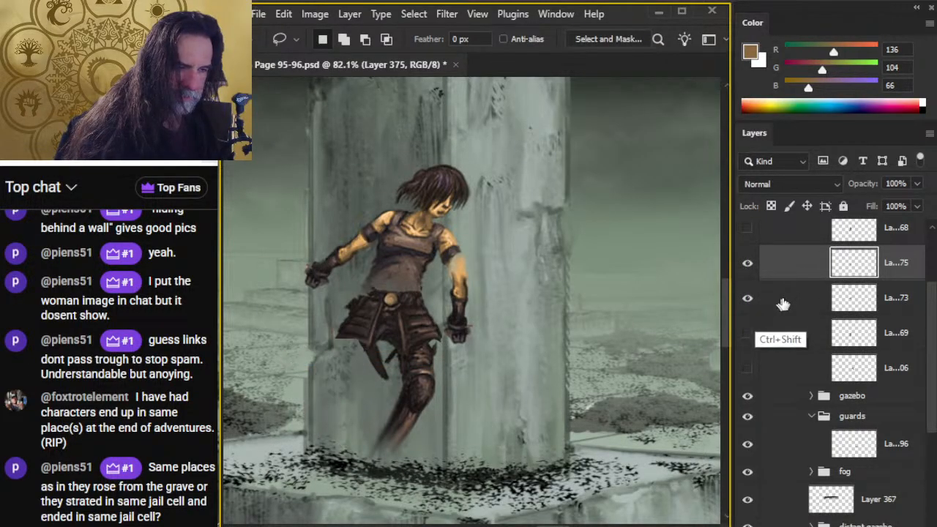
key(ctrl+v)
Step: Rotate the pasted leg counterclockwise to stand more upright and move it right to meet the armored skirt
right_click(491, 310)
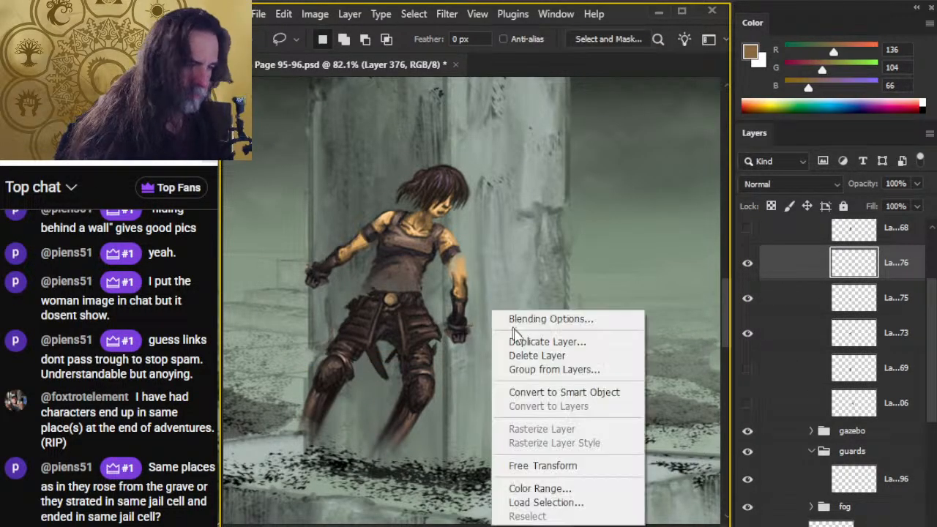
click(556, 469)
drag(512, 473, 503, 466)
key(Return)
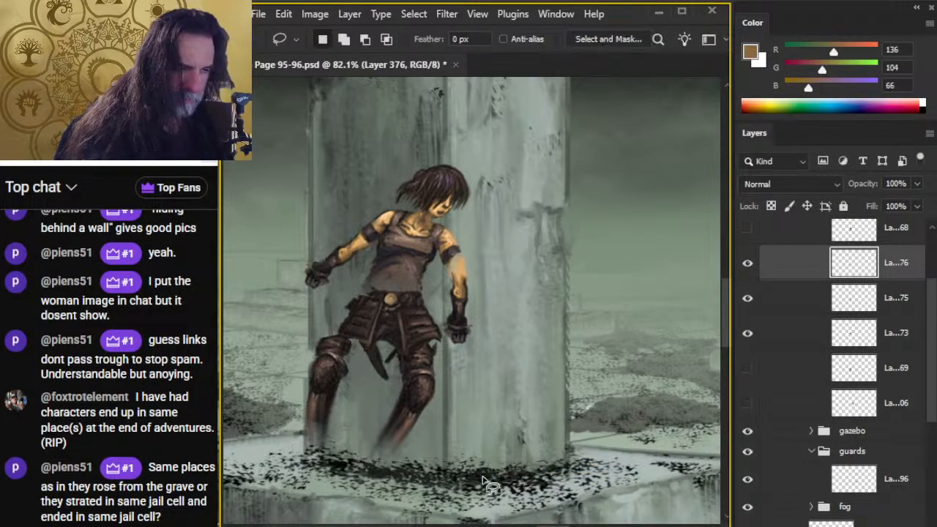
key(v)
mouse_move(389, 439)
mouse_down()
mouse_move(414, 442)
mouse_move(410, 454)
mouse_move(413, 442)
mouse_up()
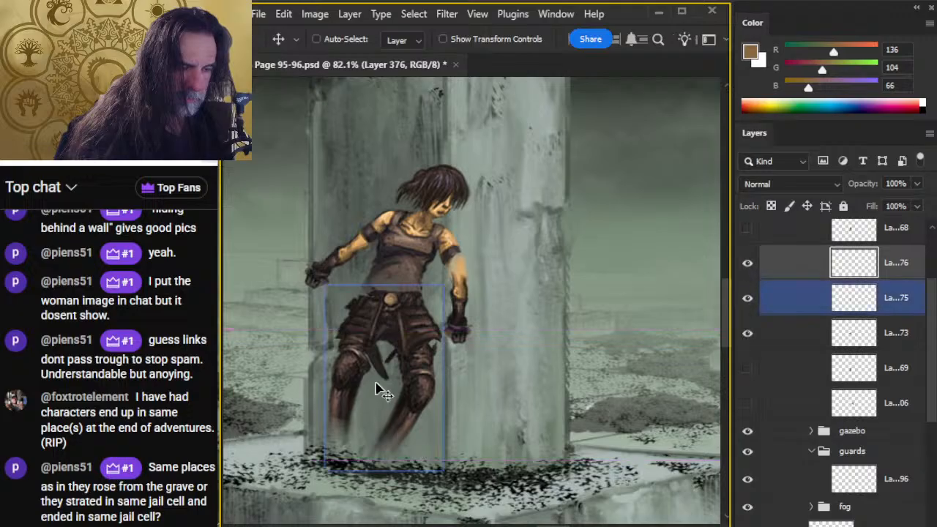
Step: Erase the curved scabbard hanging between the legs on Layer 375
click(780, 301)
key(e)
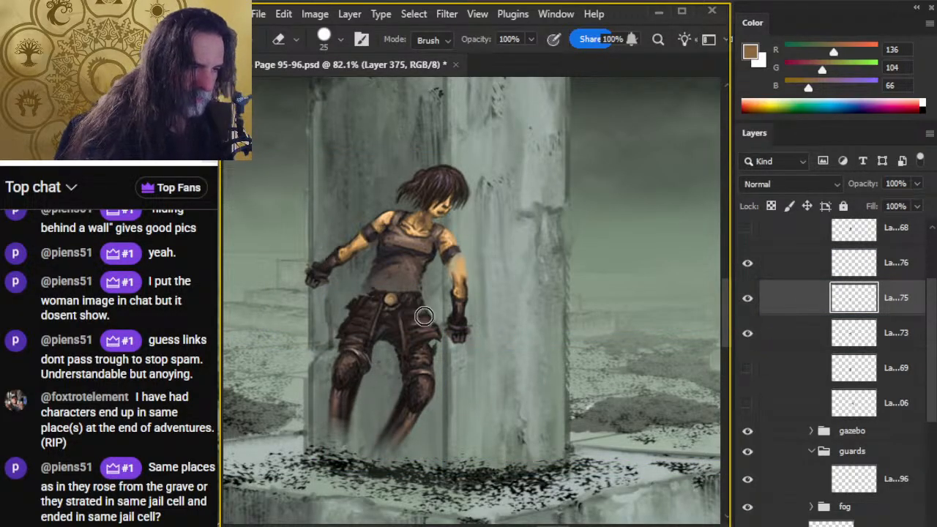
Step: Check the figure's layers by toggling their visibility and move Layer 376 below Layer 375
key(l)
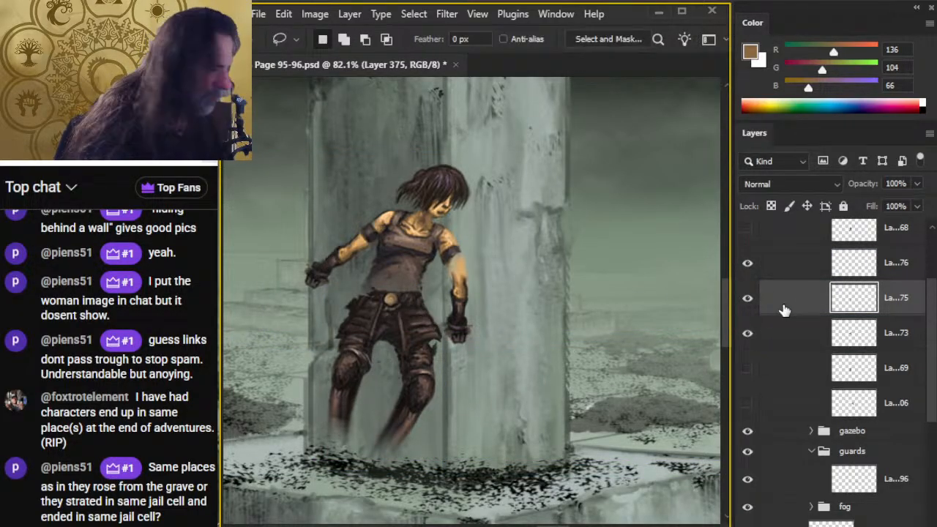
click(747, 334)
click(748, 333)
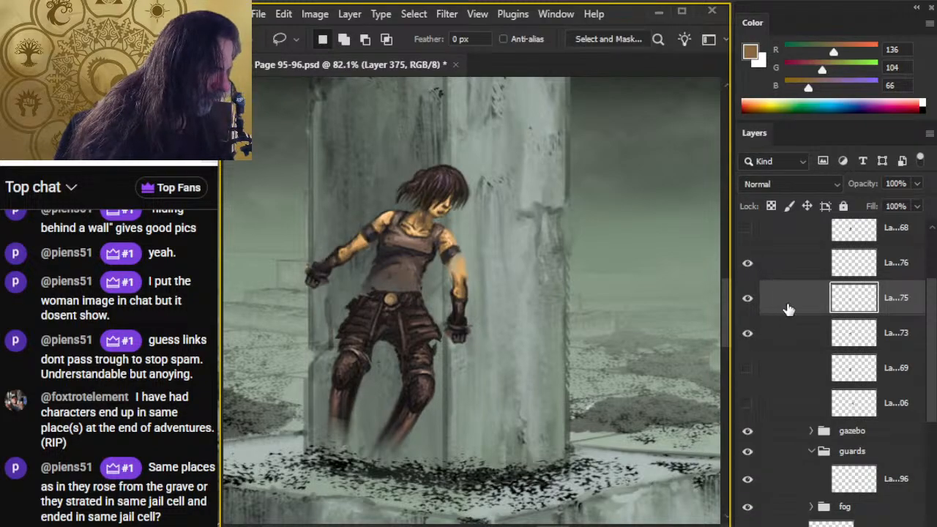
click(748, 265)
click(748, 265)
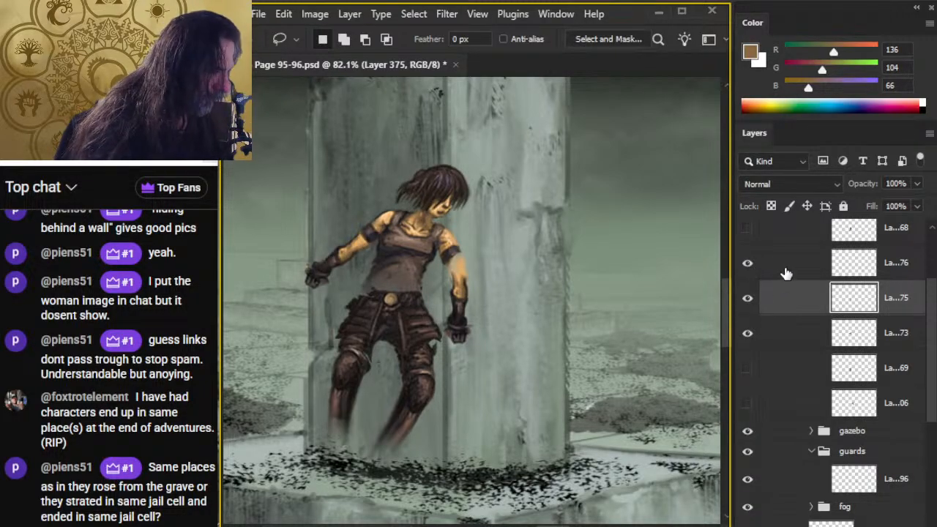
click(789, 278)
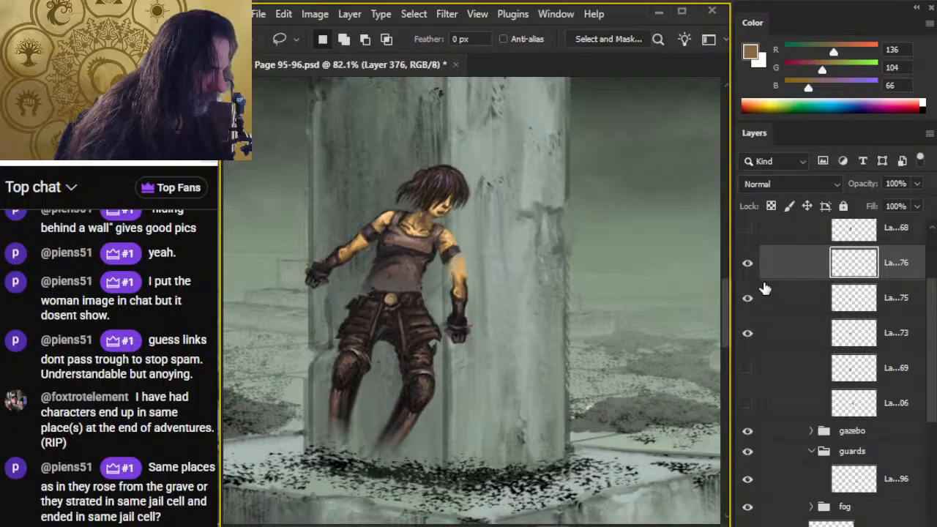
click(747, 265)
click(747, 266)
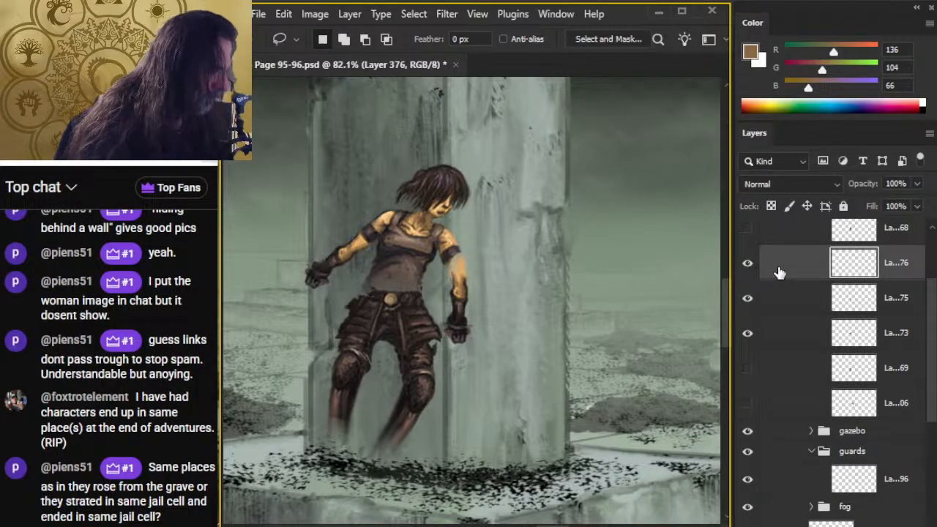
drag(779, 273, 779, 303)
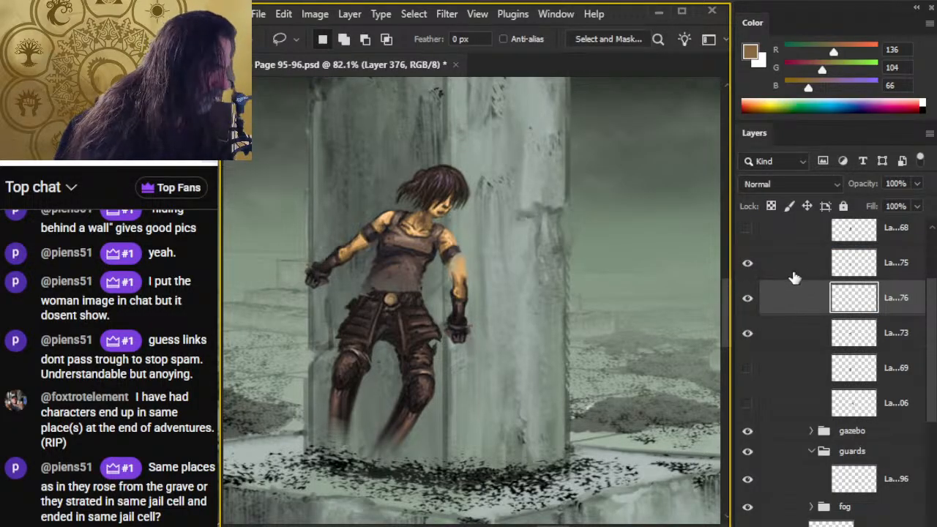
Step: Lasso the left-side hip armor flap on Layer 375 and move it slightly down and right
click(795, 276)
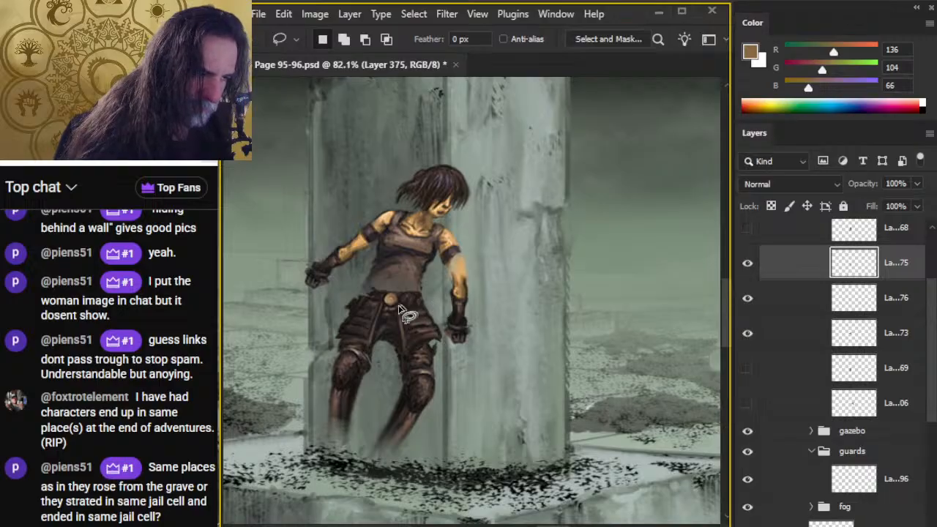
mouse_move(342, 291)
mouse_down()
mouse_move(322, 338)
mouse_move(345, 350)
mouse_move(380, 341)
mouse_move(381, 300)
mouse_up()
drag(353, 296, 347, 292)
key(v)
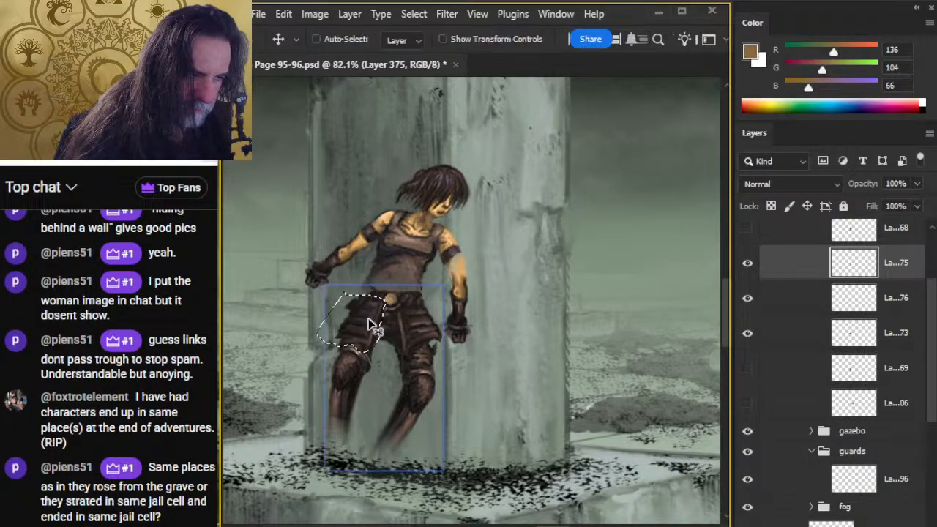
mouse_move(372, 323)
mouse_down()
mouse_move(369, 336)
mouse_move(375, 330)
mouse_up()
Step: Lasso the right-side thigh armor on Layer 375 and rotate it about 5 degrees counterclockwise with Free Transform
key(l)
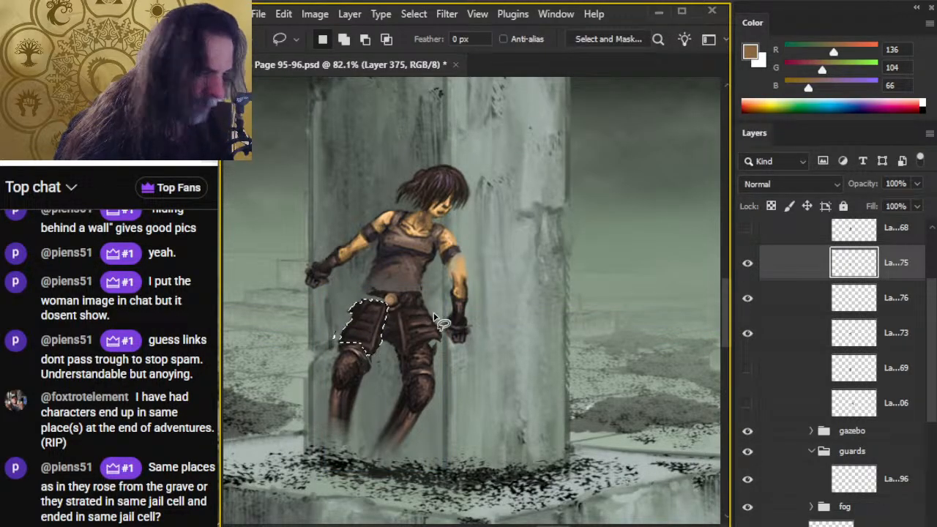
mouse_move(420, 308)
mouse_down()
mouse_move(399, 322)
mouse_move(394, 360)
mouse_move(423, 350)
mouse_move(432, 308)
mouse_move(413, 339)
mouse_up()
right_click(408, 283)
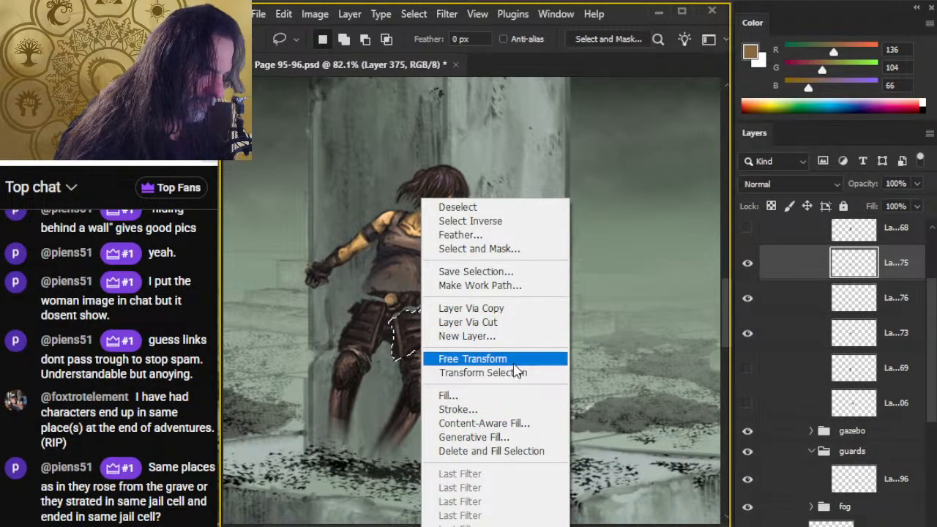
click(461, 356)
drag(530, 288, 522, 276)
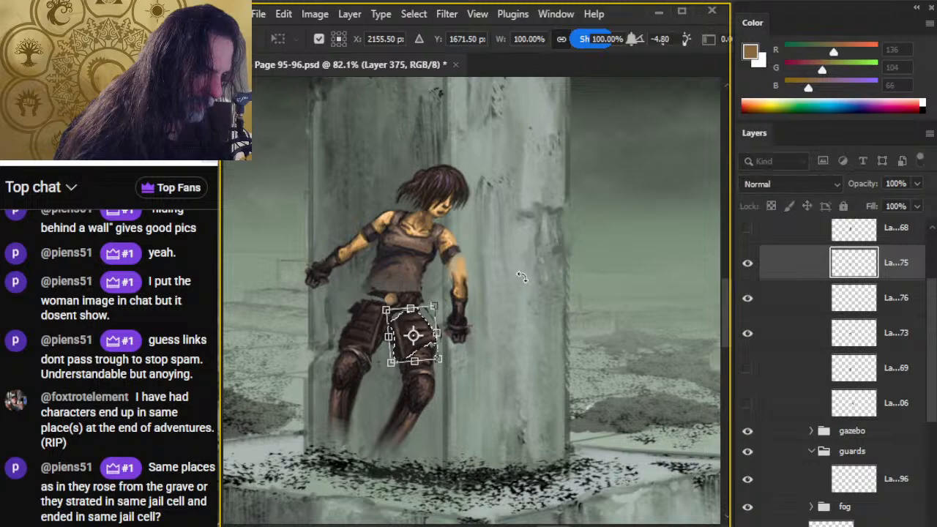
key(Return)
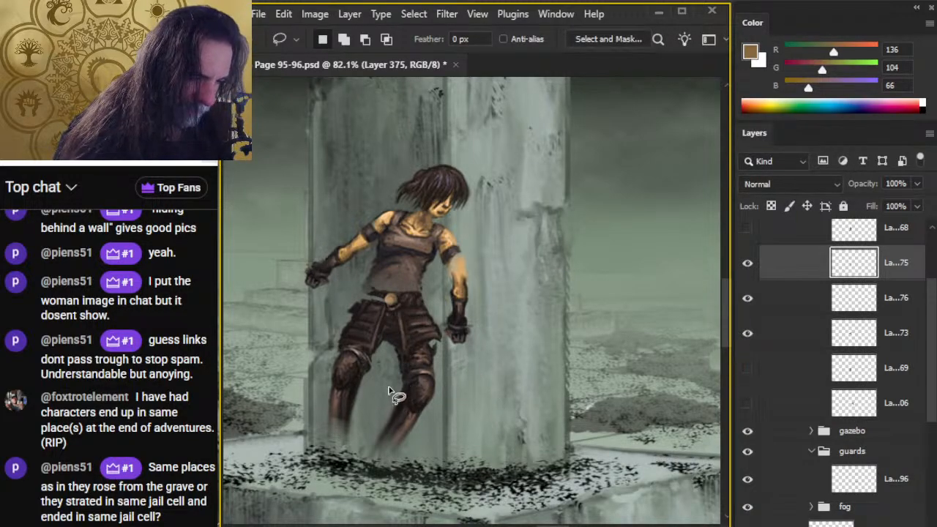
Step: Lasso the right-side lower leg from the knee down on Layer 375
mouse_move(388, 388)
mouse_down()
mouse_move(442, 404)
mouse_move(441, 374)
mouse_move(388, 384)
mouse_move(361, 412)
mouse_move(367, 487)
mouse_move(442, 426)
mouse_move(442, 371)
mouse_move(401, 366)
mouse_up()
key(ctrl+d)
right_click(454, 274)
key(Escape)
Step: Try to rotate the selected lower leg about 28 degrees counterclockwise and shift it right beneath the thigh armor
right_click(401, 366)
click(480, 360)
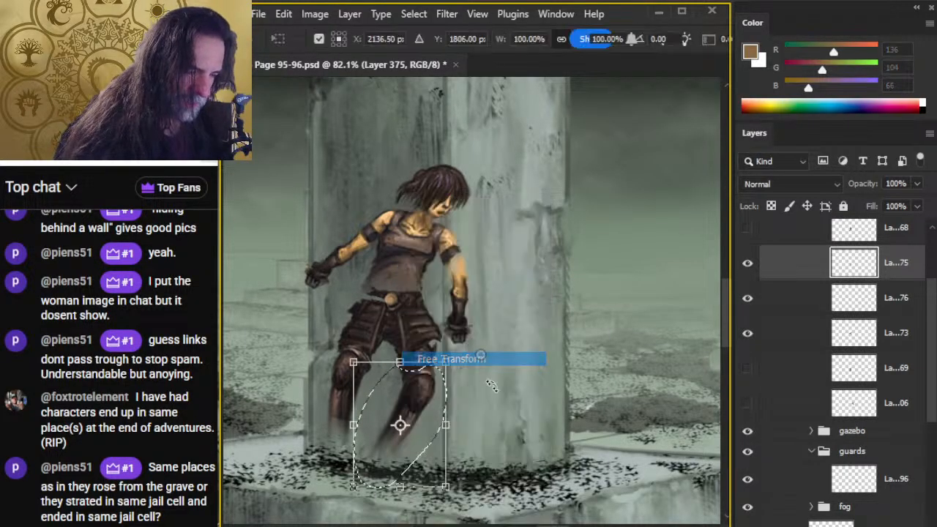
drag(538, 479, 562, 392)
drag(399, 424, 423, 425)
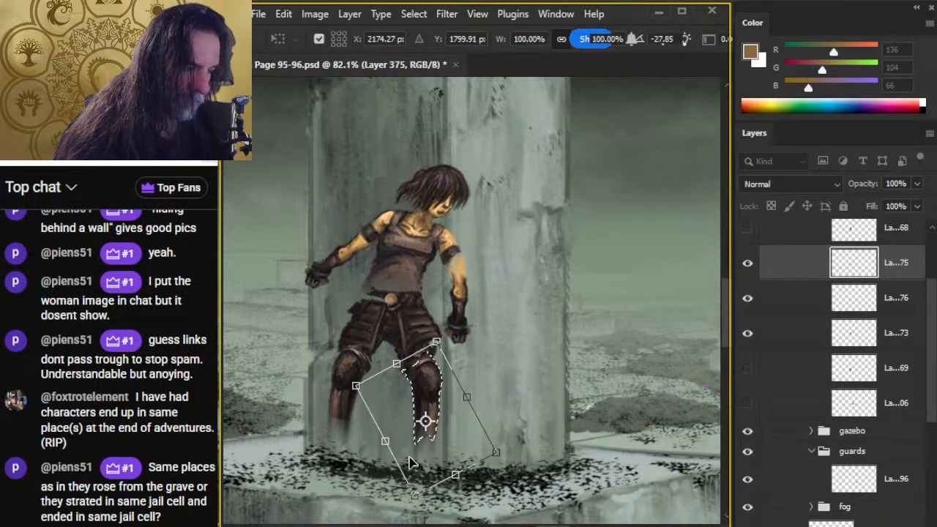
key(Return)
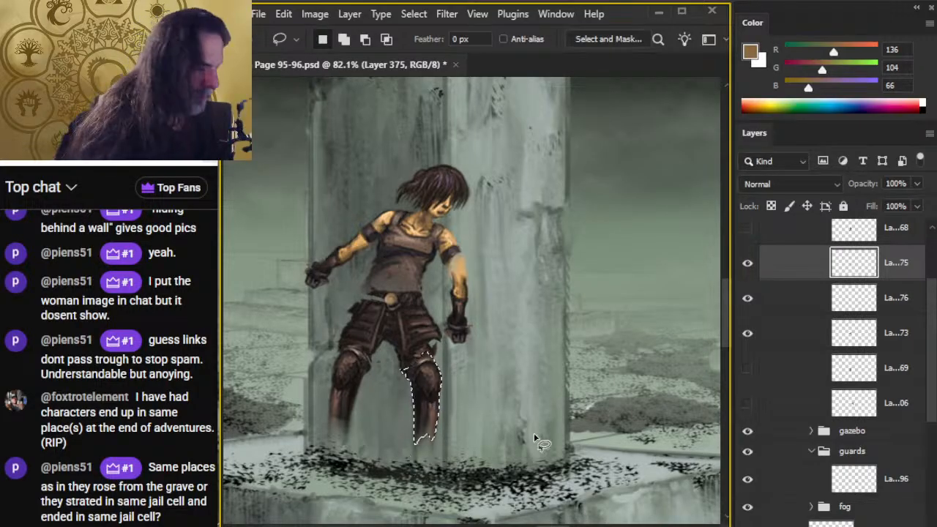
key(ctrl+z)
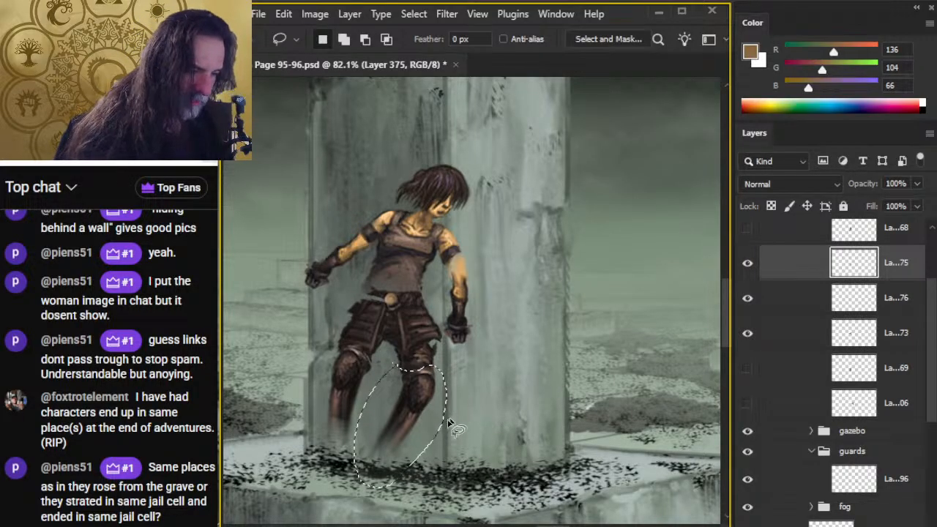
Step: Rotate the selected right-side lower leg about 40 degrees counterclockwise with Free Transform so it angles outward
right_click(447, 372)
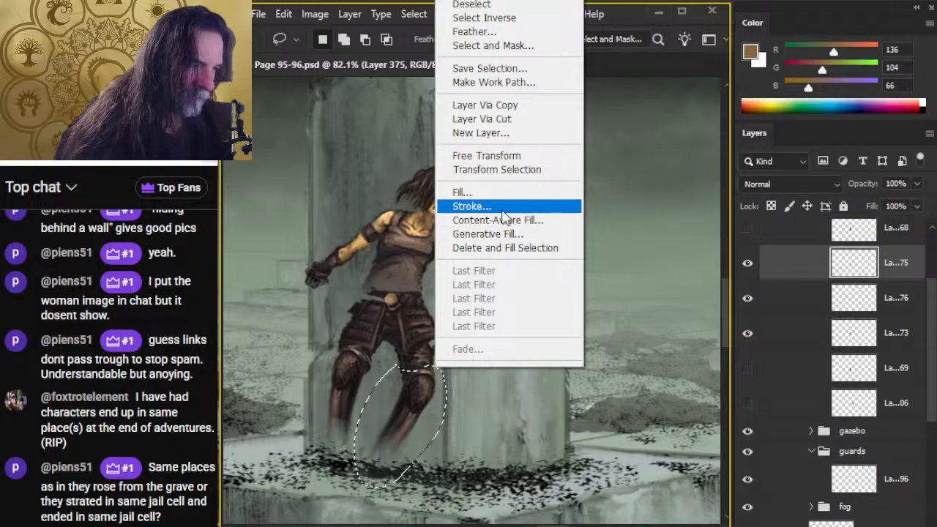
click(501, 158)
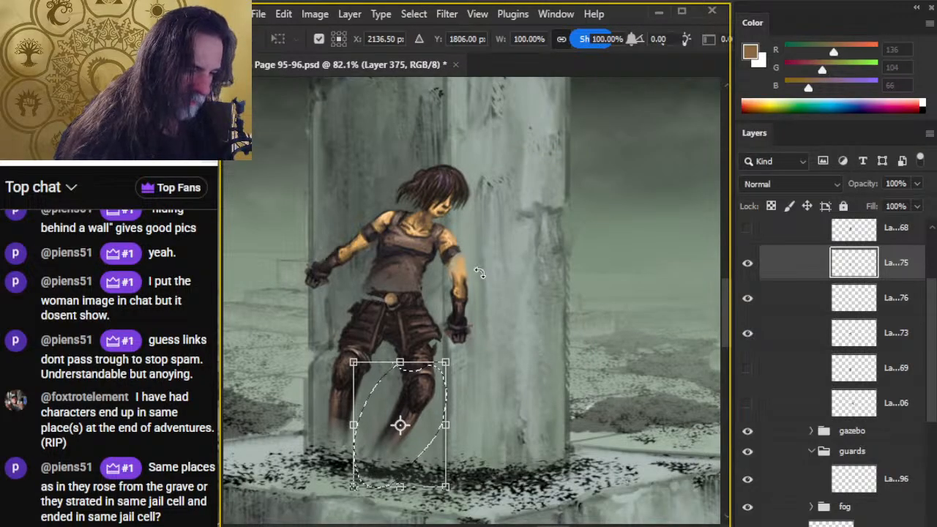
mouse_move(462, 466)
mouse_down()
mouse_move(446, 482)
mouse_move(421, 469)
mouse_move(429, 456)
mouse_up()
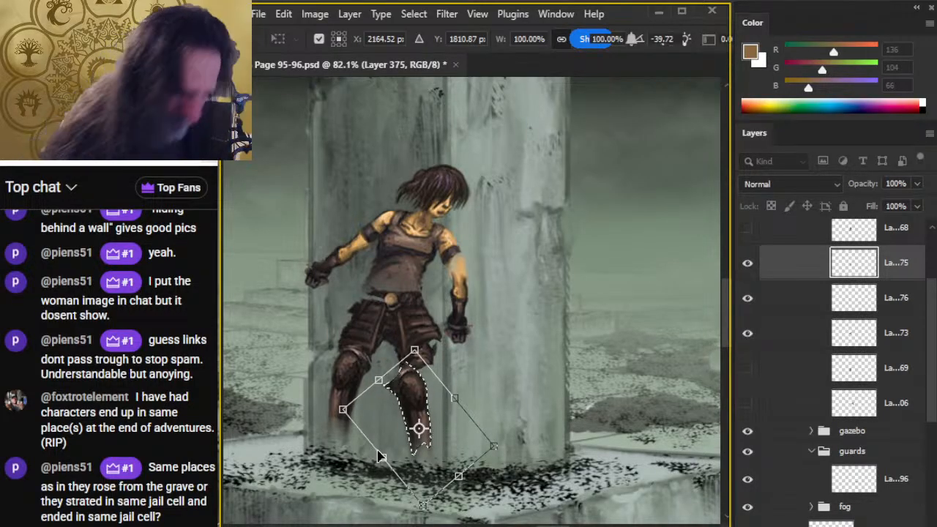
drag(377, 453, 380, 451)
Step: Nudge the rotated lower leg right and slightly up to meet the knee, and apply the transform
key(Right)
key(Right)
key(Right)
key(Right)
key(Right)
key(Right)
key(Right)
key(Right)
key(Right)
key(Right)
key(Right)
key(Right)
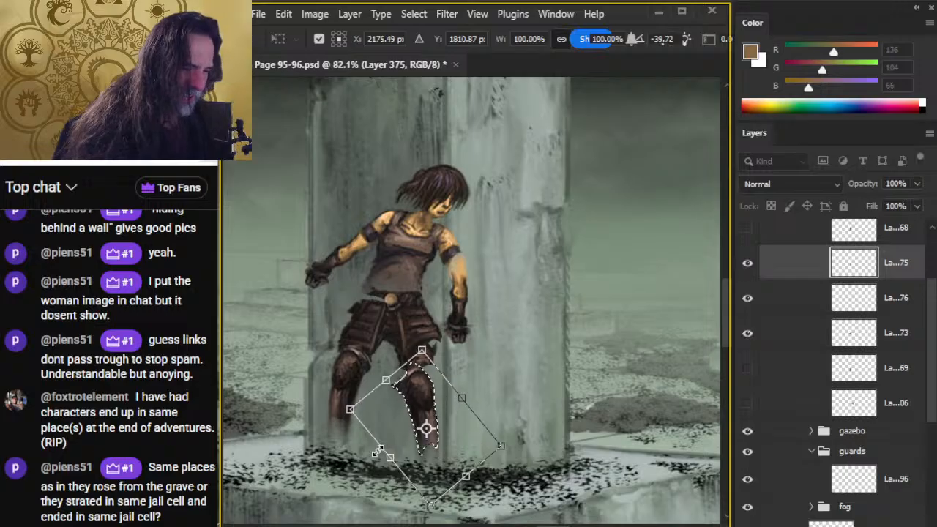
key(Right)
key(Right)
key(Right)
key(Right)
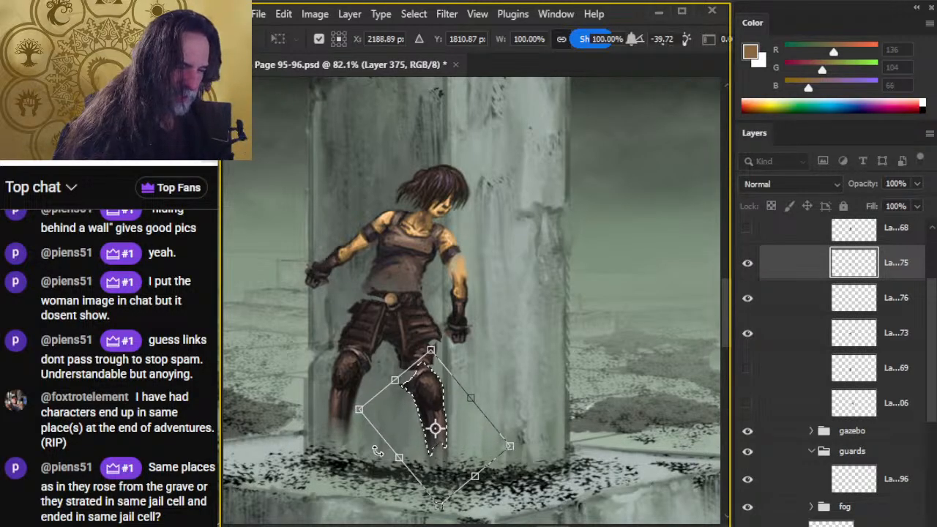
key(Up)
key(Up)
key(Up)
key(Up)
key(Right)
key(Up)
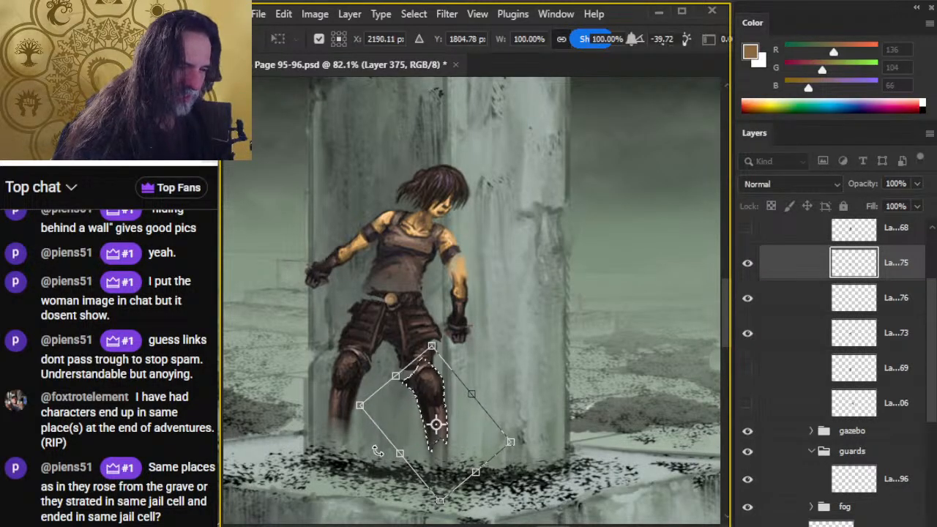
key(Return)
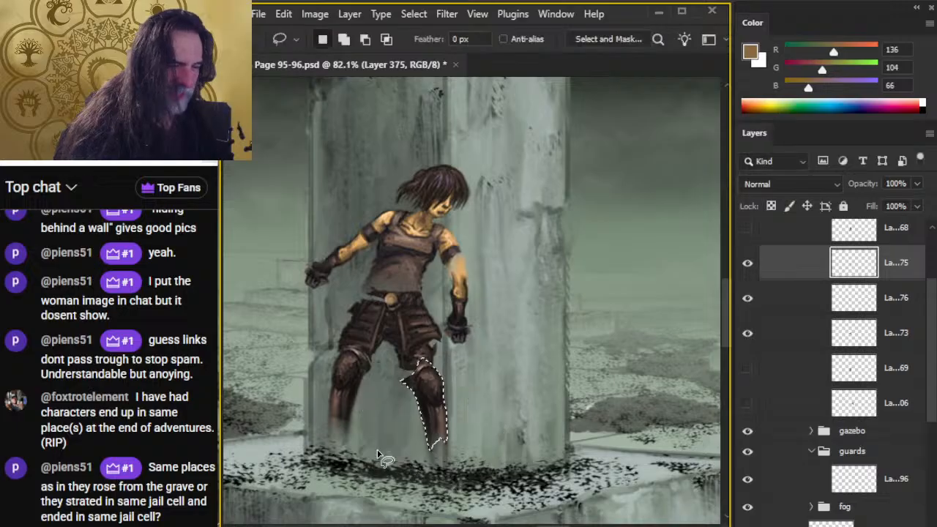
Step: Clear the leg selection and merge Layer 375 down into Layer 376
drag(537, 328, 544, 326)
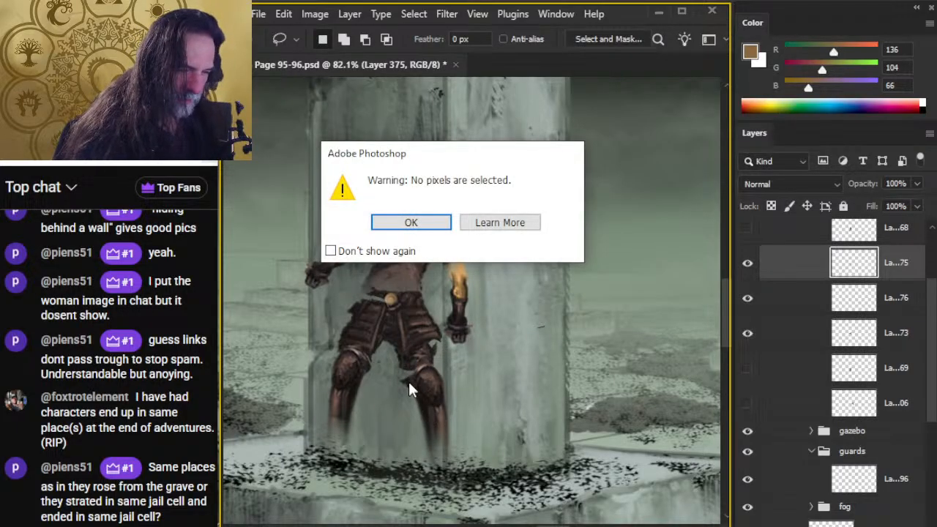
click(409, 222)
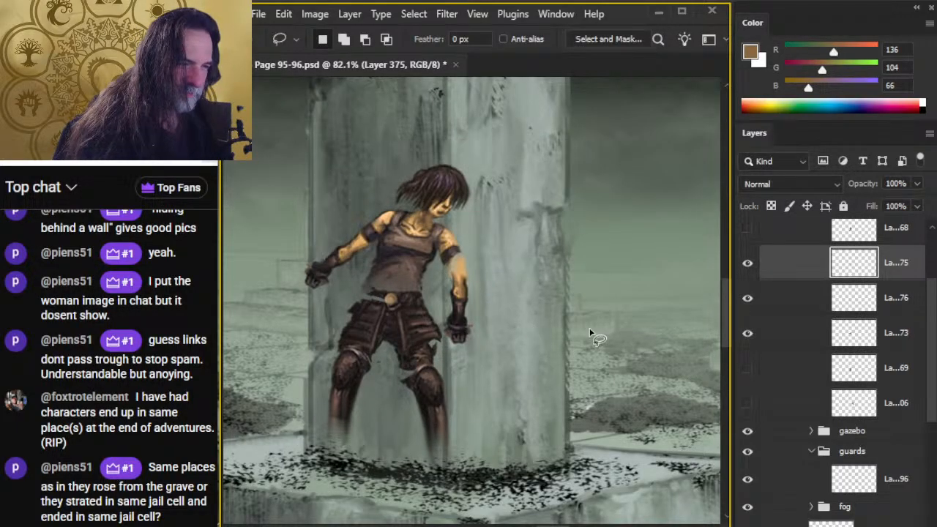
right_click(784, 271)
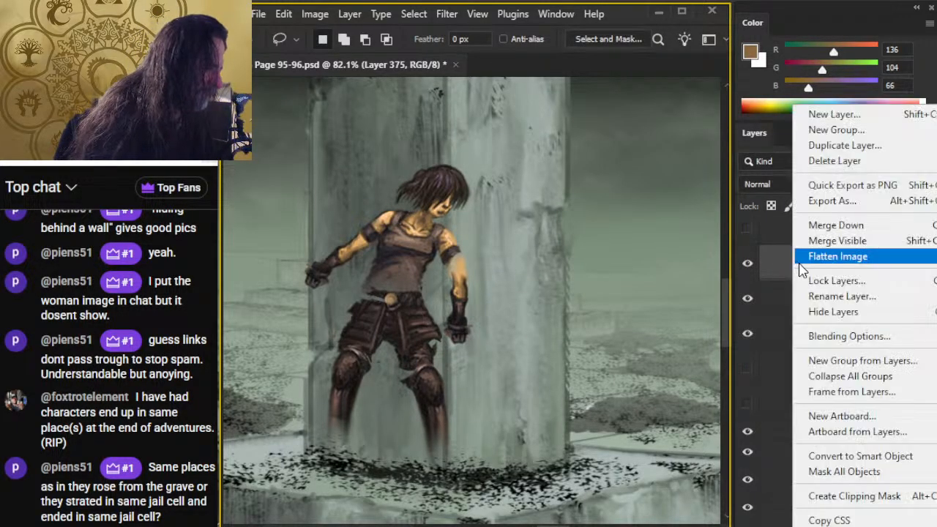
click(855, 223)
Step: Smudge and erase the rough joint at the right-side knee on Layer 376, and reduce the eraser to 10 px
key(r)
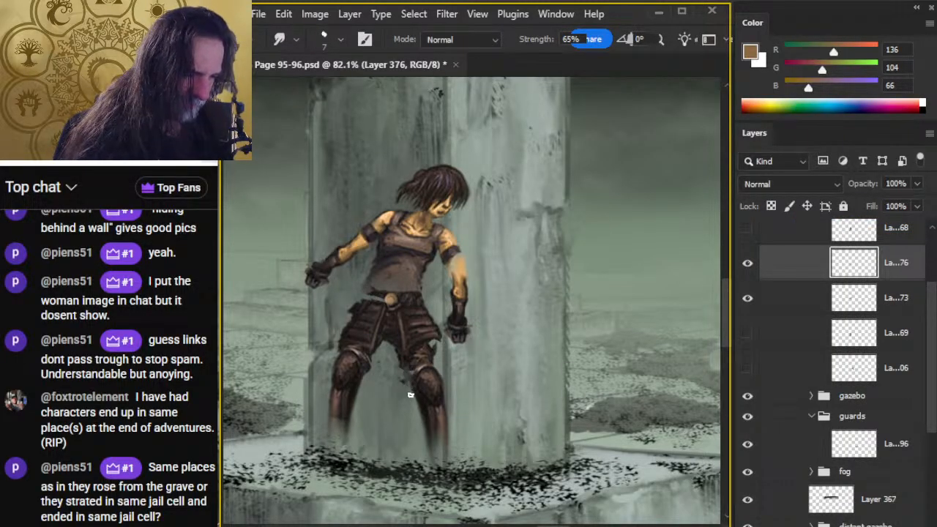
key(e)
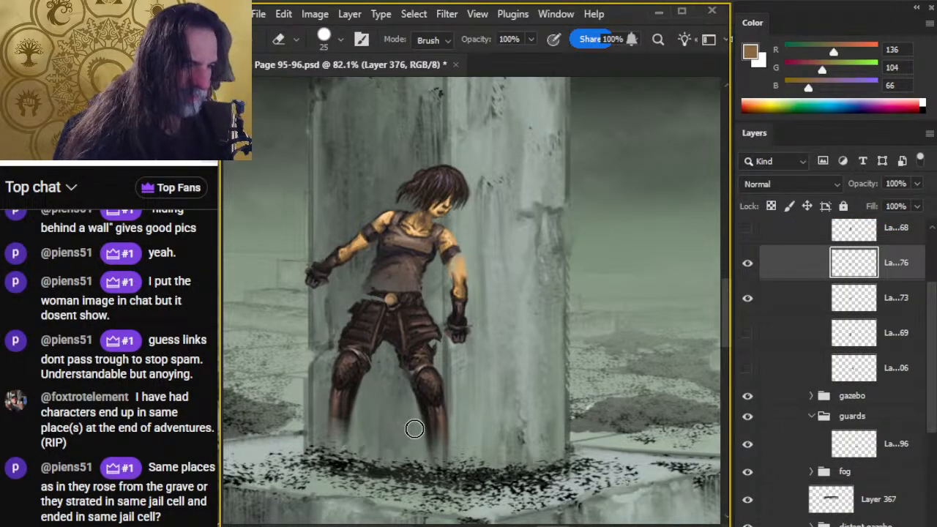
key(bracketleft)
key(bracketleft)
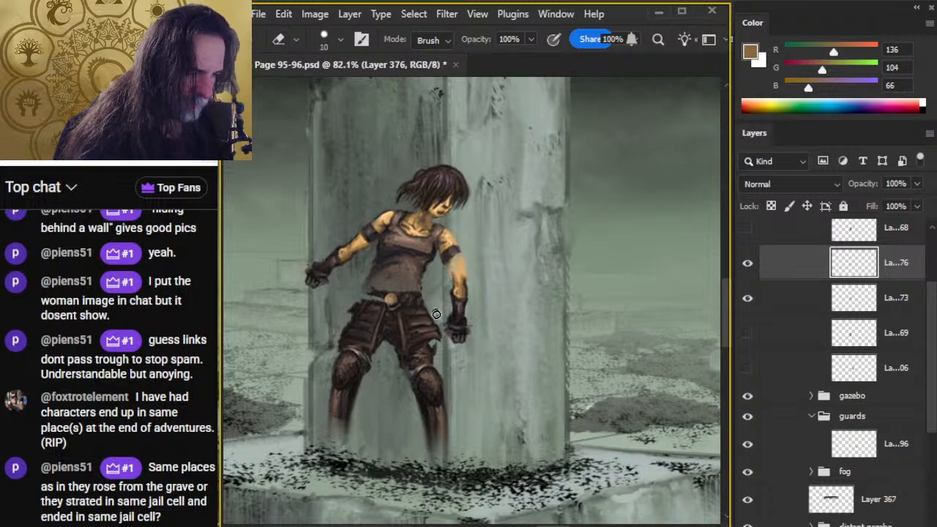
Step: Smudge the upper edge of the left-side hip armor into the belt and trim its outline with the eraser
key(r)
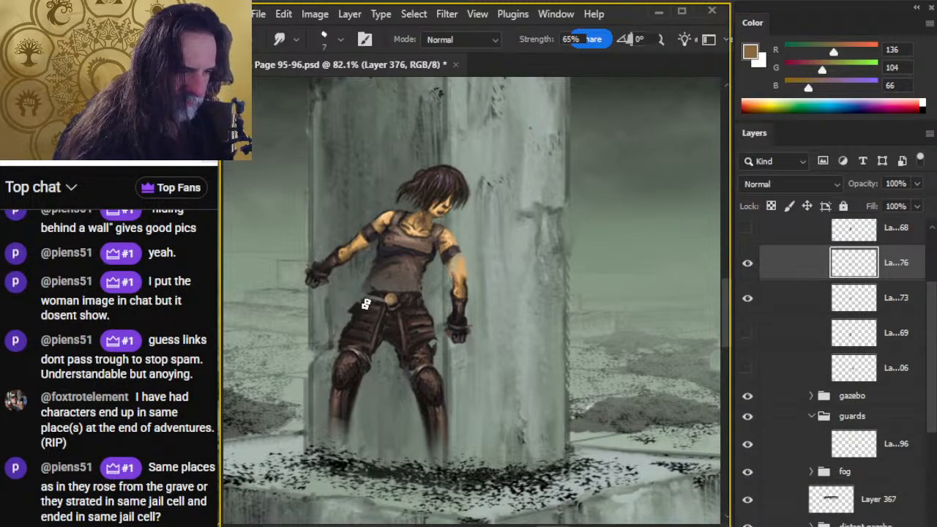
key(e)
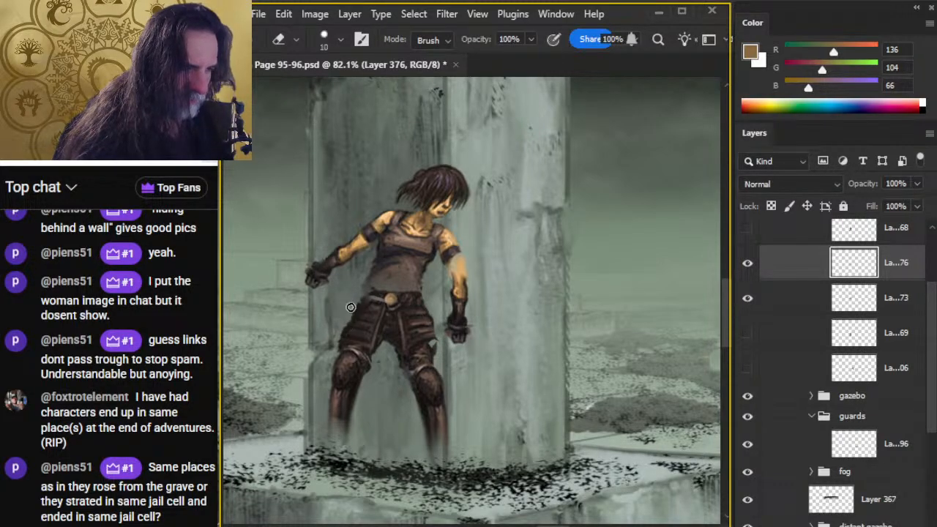
key(b)
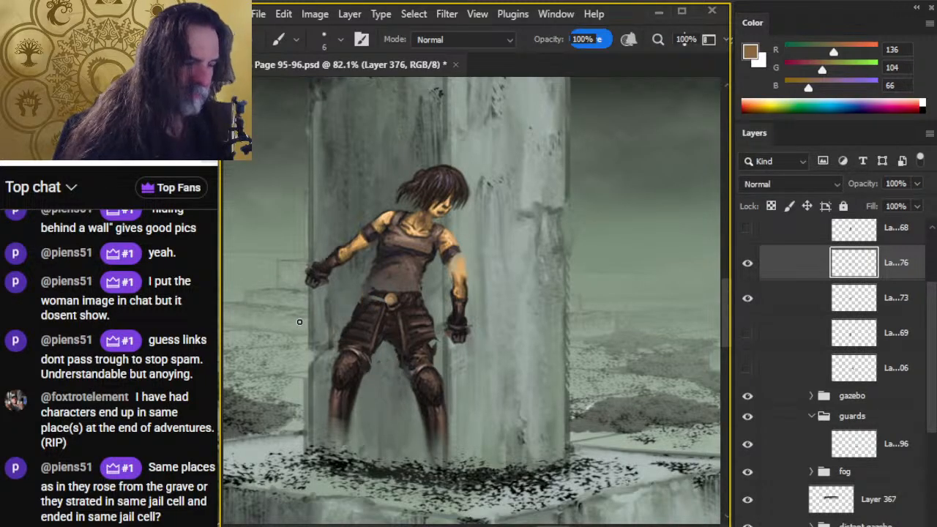
key(r)
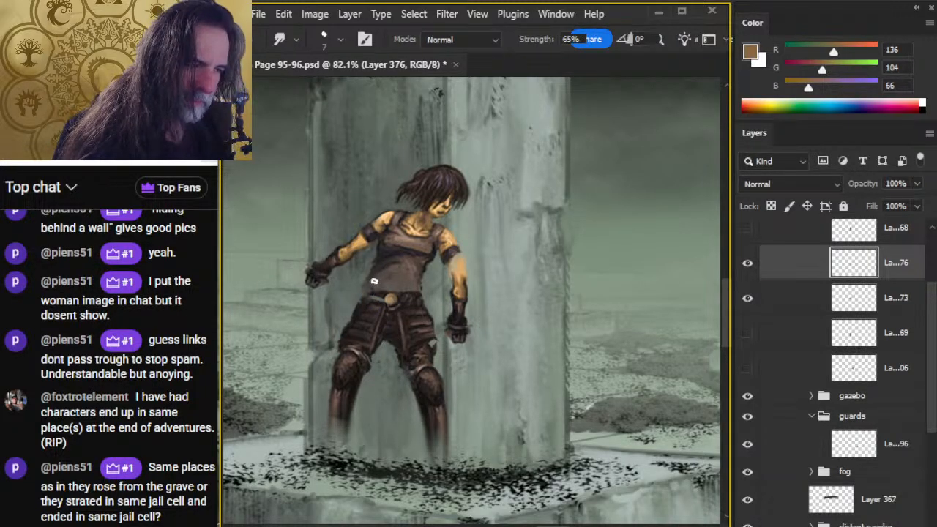
key(e)
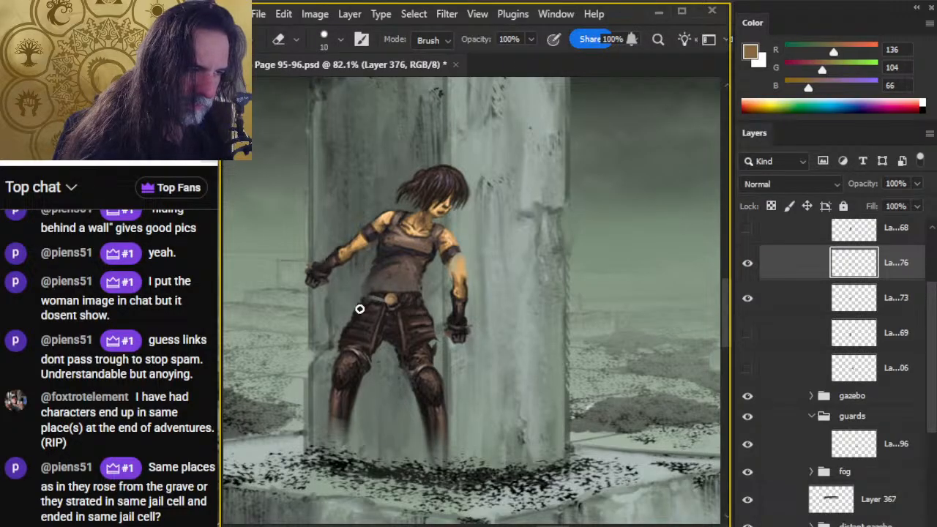
Step: Scale the upper body on Layer 373 down slightly and shift it so it sits on the belt, and apply the transform
click(804, 300)
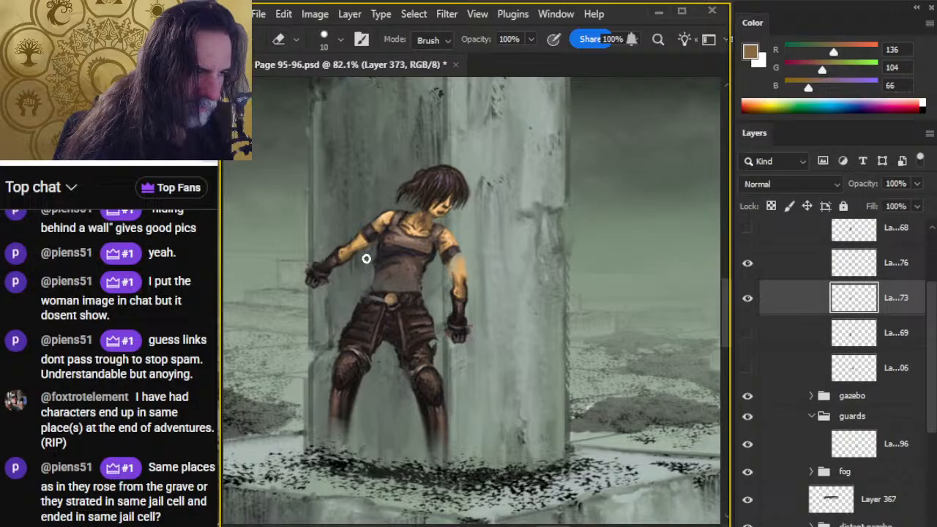
key(r)
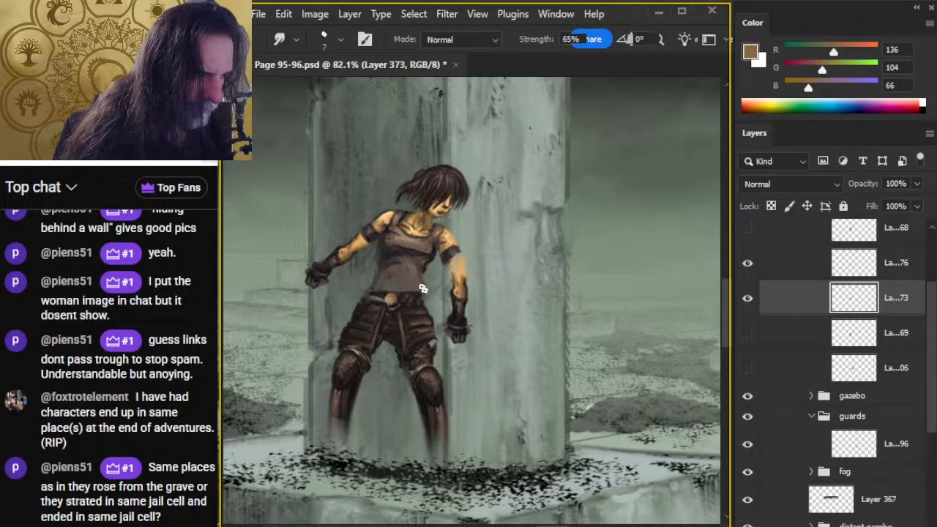
key(l)
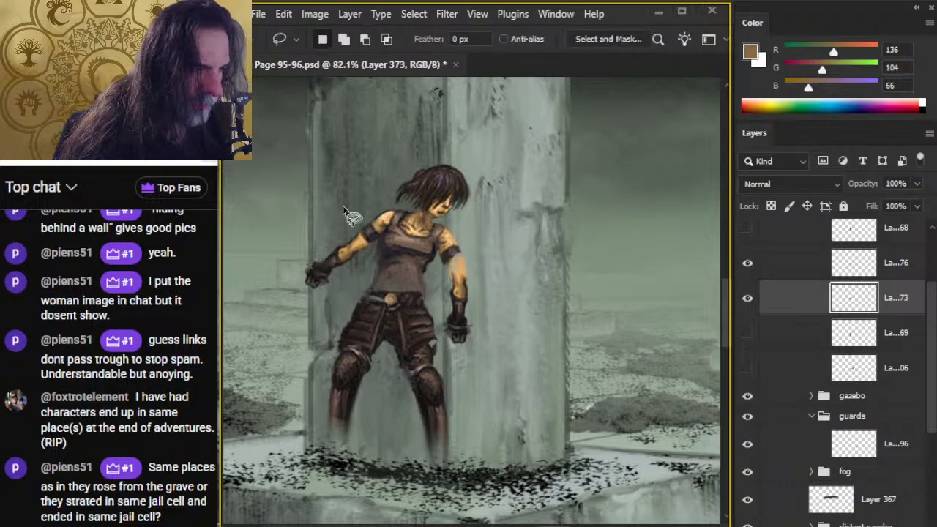
right_click(446, 226)
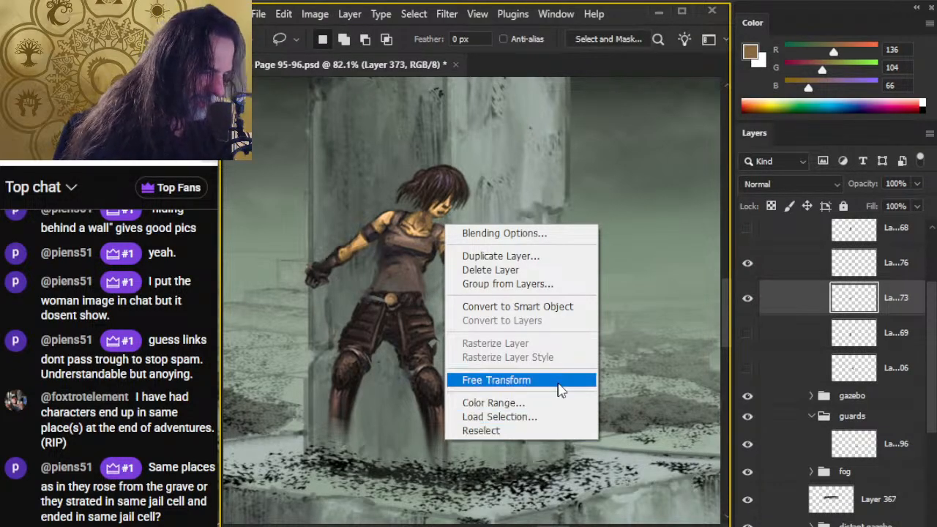
click(523, 380)
drag(518, 152, 499, 166)
drag(454, 233, 463, 230)
key(Return)
key(l)
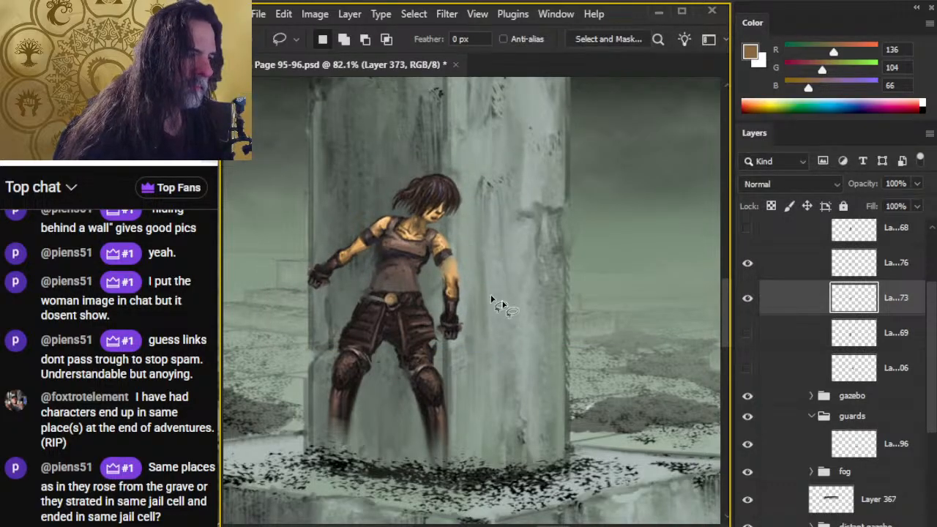
Step: Show the ref group's composition guides over the illustration
scroll(750, 242, up, 3)
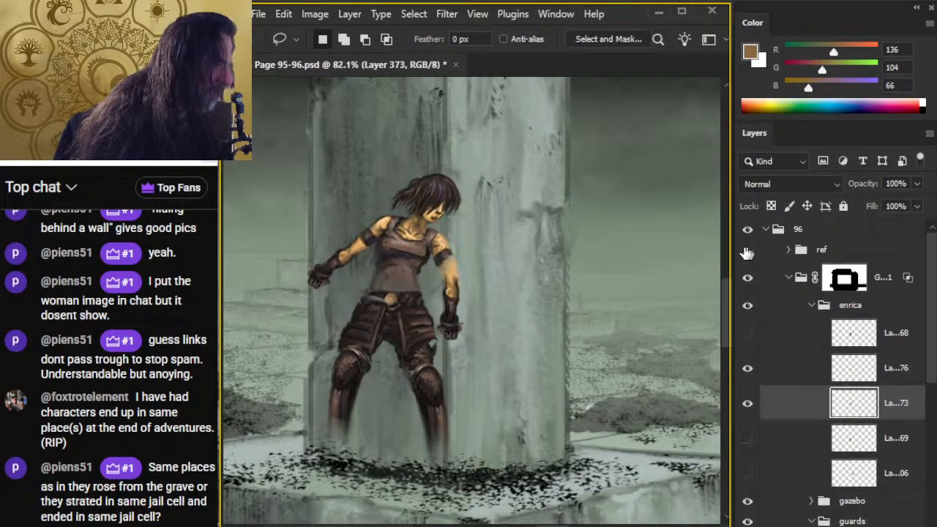
click(747, 251)
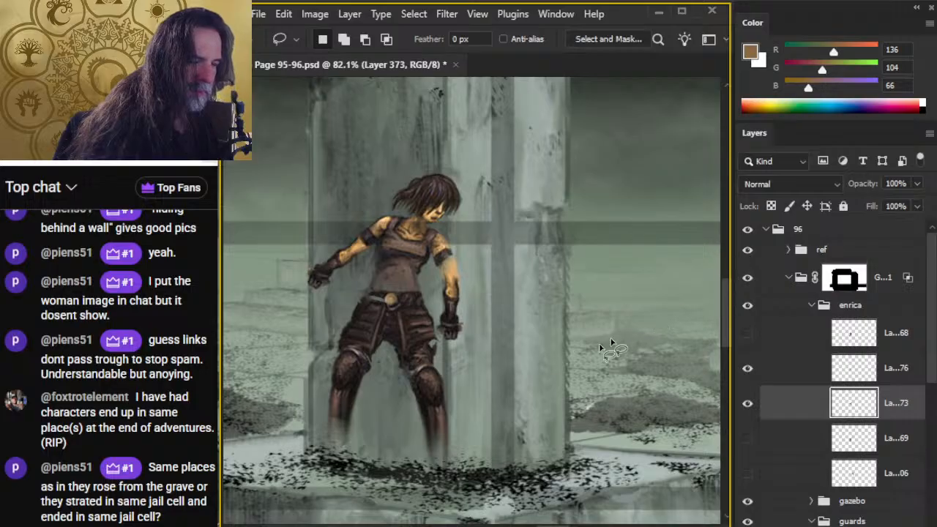
drag(533, 374, 539, 337)
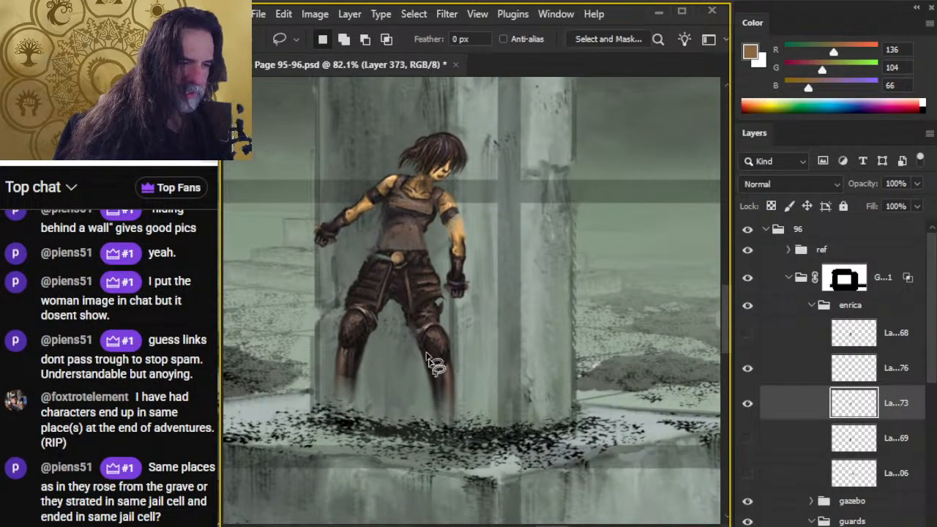
Step: Select Layer 376 together with Layer 373 and move the whole figure slightly down against the pillar
ctrl+click(769, 376)
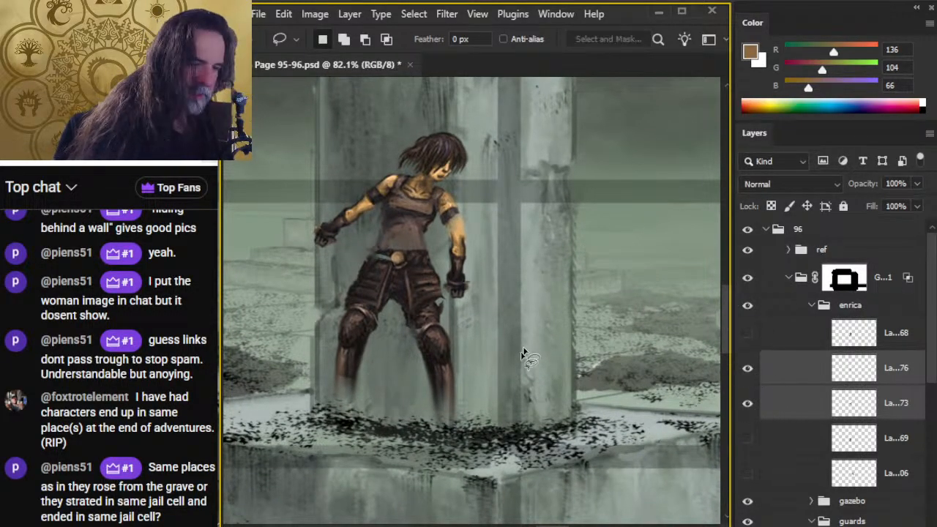
key(e)
click(422, 419)
key(Return)
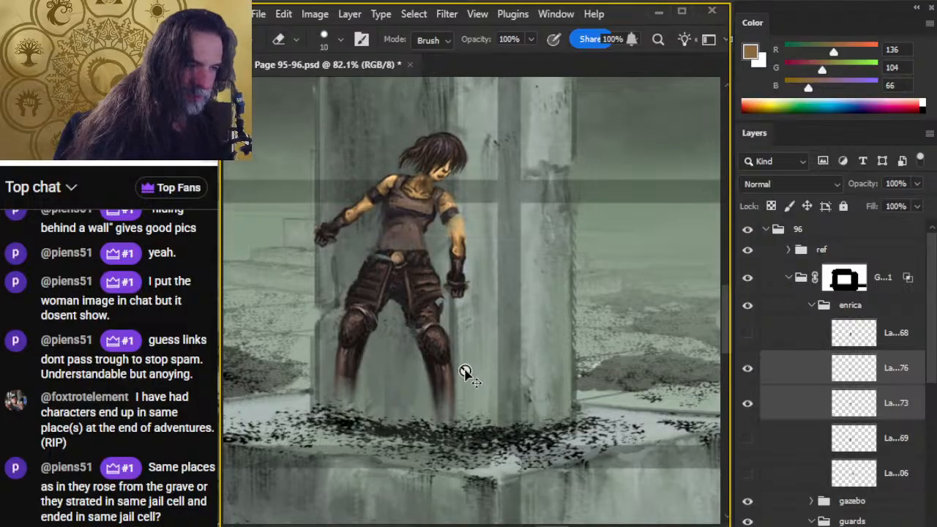
key(v)
mouse_move(464, 373)
mouse_down()
mouse_move(486, 339)
mouse_move(475, 383)
mouse_move(442, 391)
mouse_up()
Step: Free-transform both figure layers to rotate the woman slightly clockwise, and apply it
key(z)
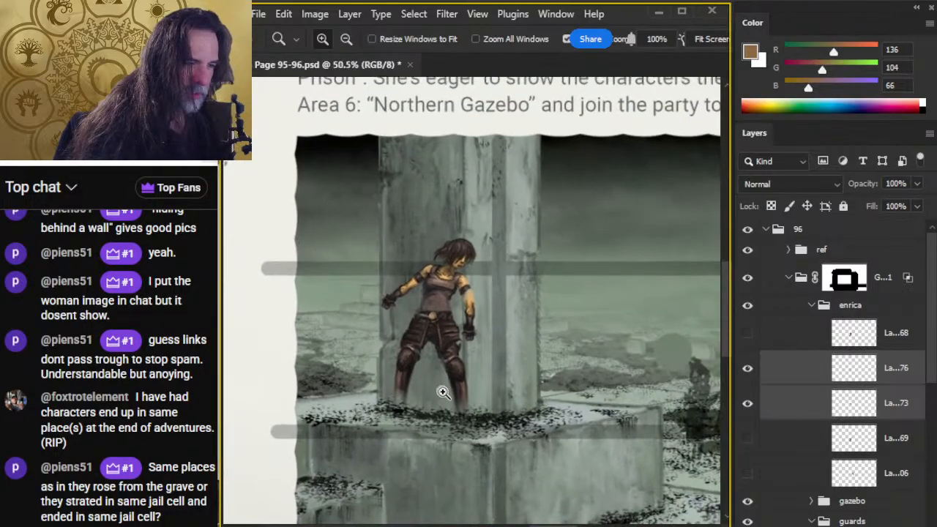
drag(494, 427, 439, 391)
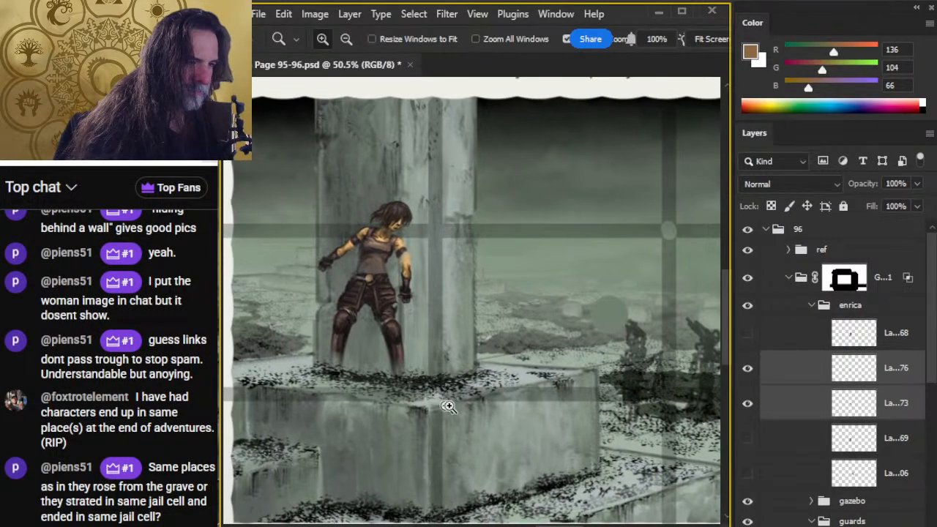
drag(502, 401, 462, 415)
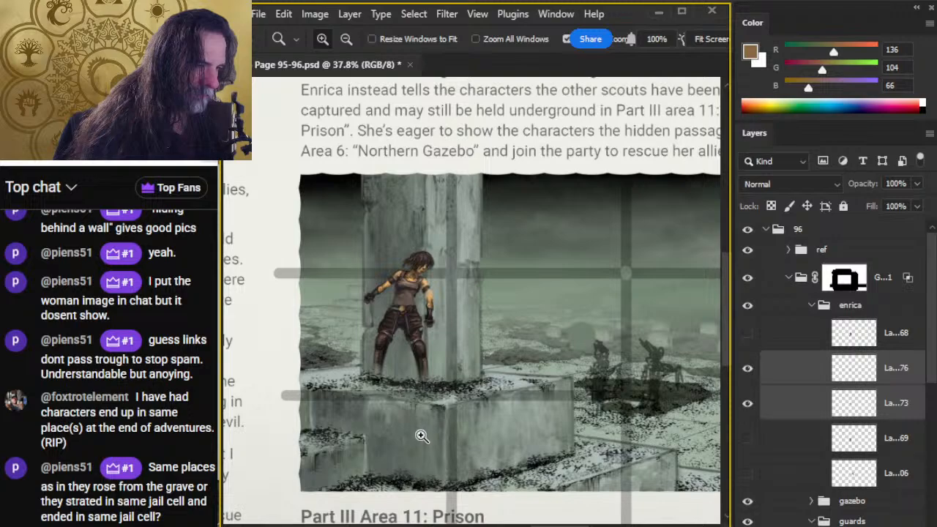
key(l)
right_click(452, 293)
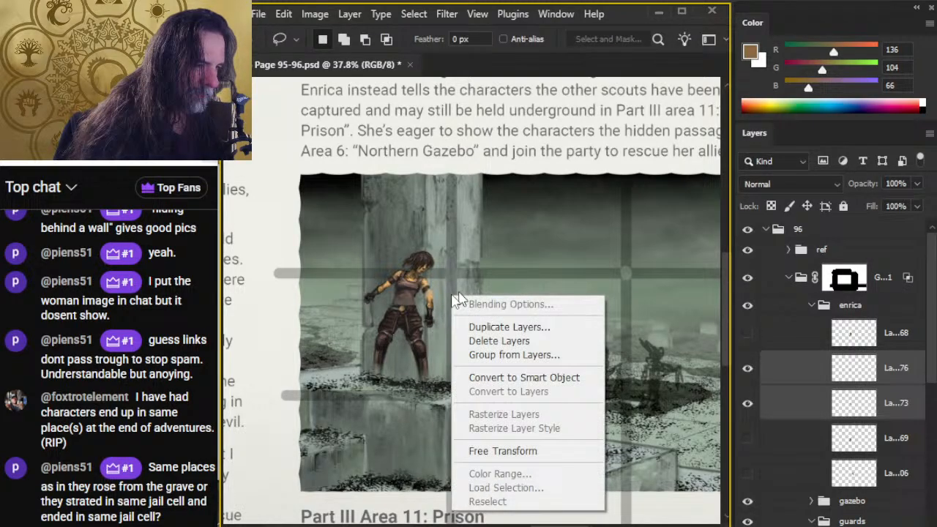
click(532, 452)
mouse_move(527, 252)
mouse_down()
mouse_move(539, 258)
mouse_move(538, 250)
mouse_up()
key(Return)
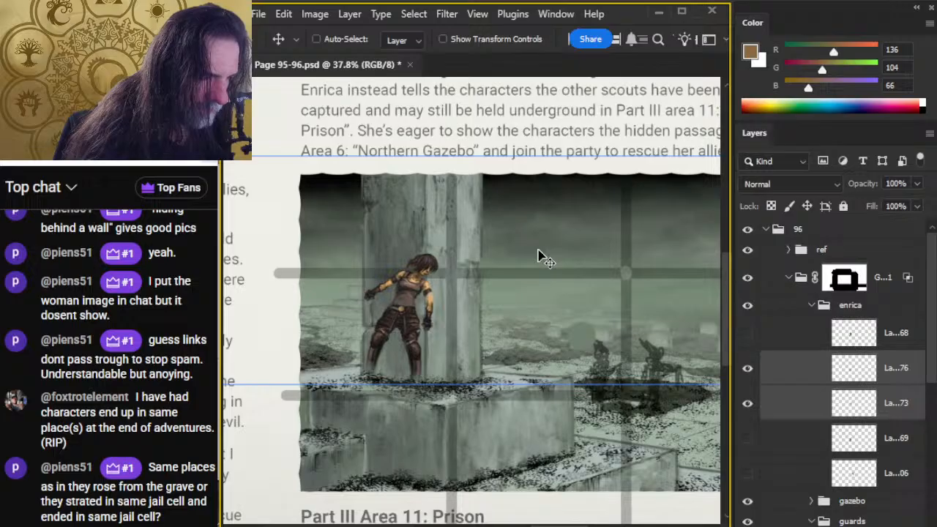
Step: Scale both figure layers up to 106.72% with Free Transform and apply it
key(l)
right_click(482, 302)
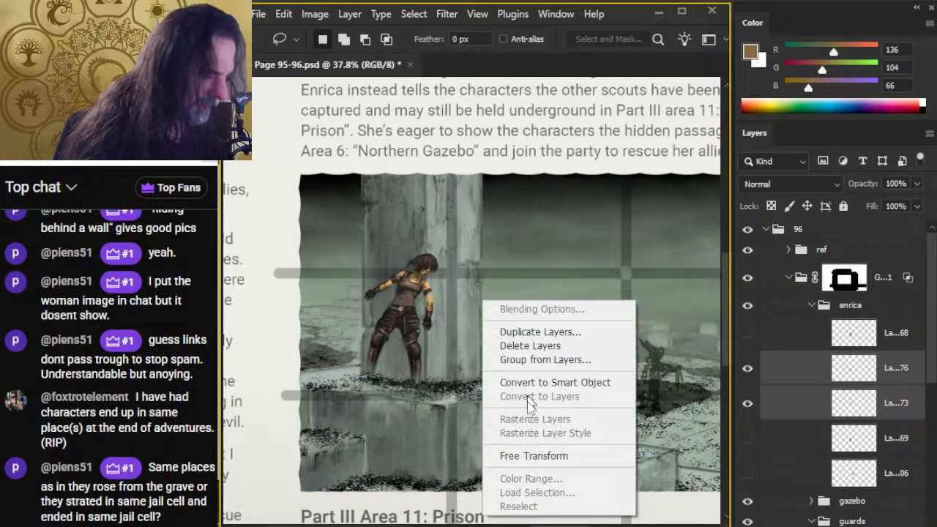
click(533, 454)
drag(399, 249, 399, 234)
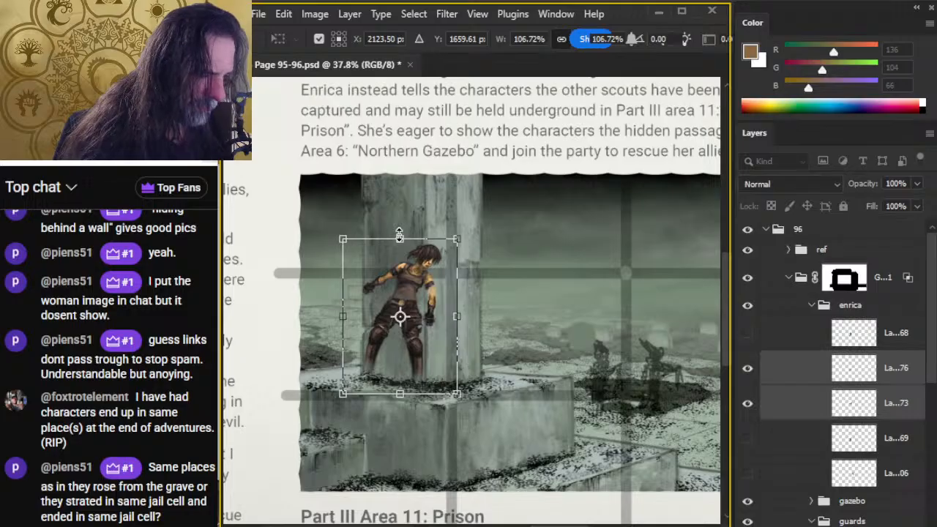
key(Return)
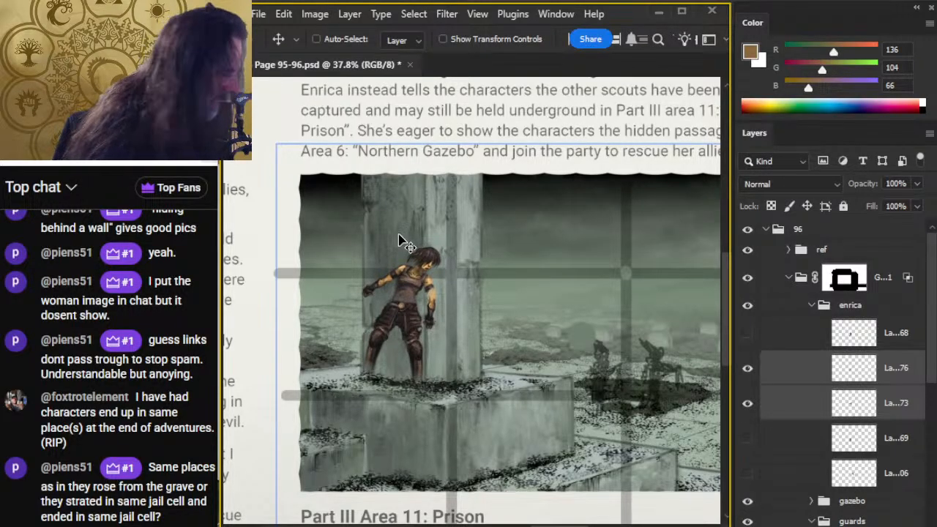
Step: Toggle Layer 376's visibility to check that it holds the legs, and make it the only selected layer
click(747, 369)
click(747, 369)
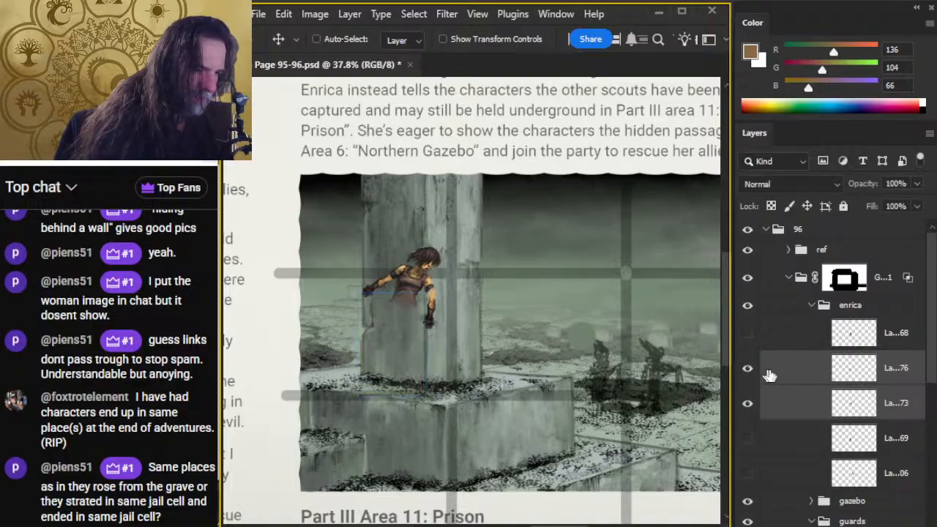
click(773, 375)
Step: Lasso the left-side lower leg on Layer 376, scale it to 93.36%, rotate it -7.29 degrees and move it slightly right under the knee
key(z)
drag(372, 335, 432, 356)
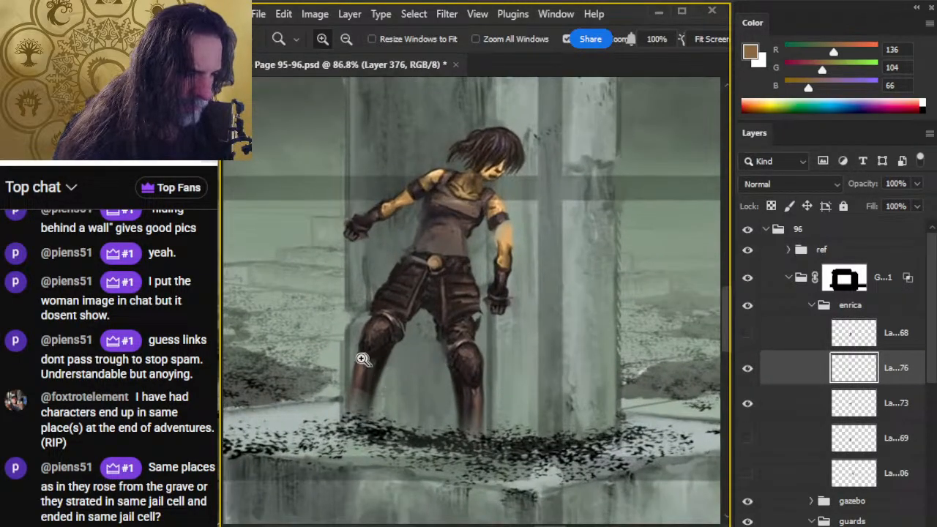
key(l)
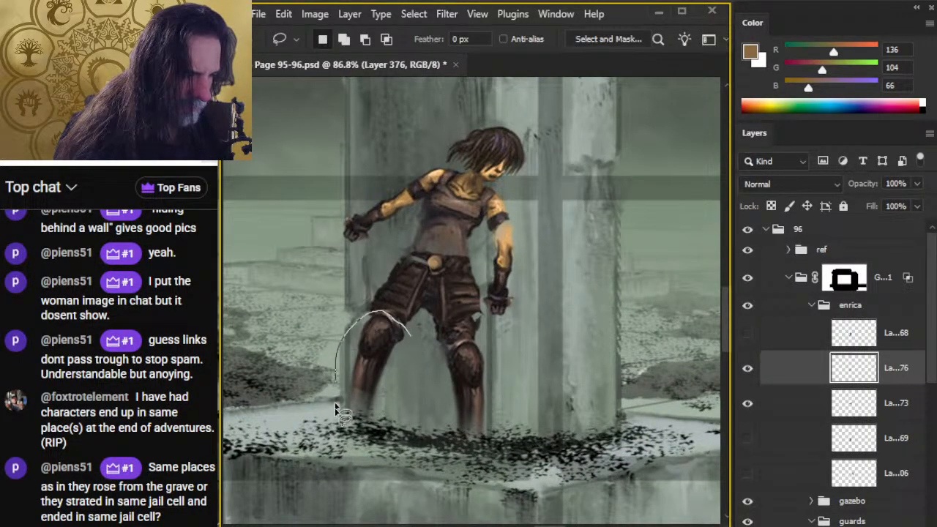
mouse_move(335, 408)
mouse_down()
mouse_move(353, 445)
mouse_move(377, 434)
mouse_up()
right_click(376, 434)
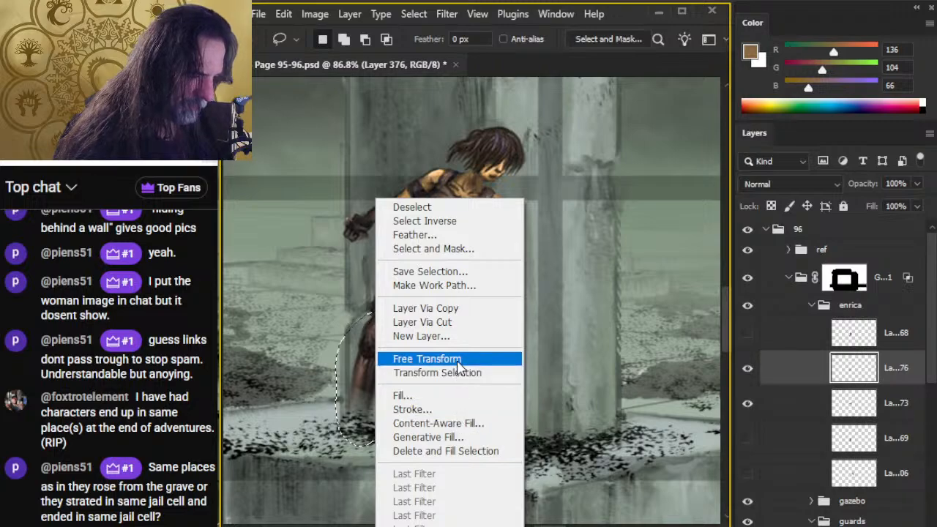
click(458, 363)
mouse_move(387, 323)
mouse_down()
mouse_move(380, 314)
mouse_move(393, 333)
mouse_up()
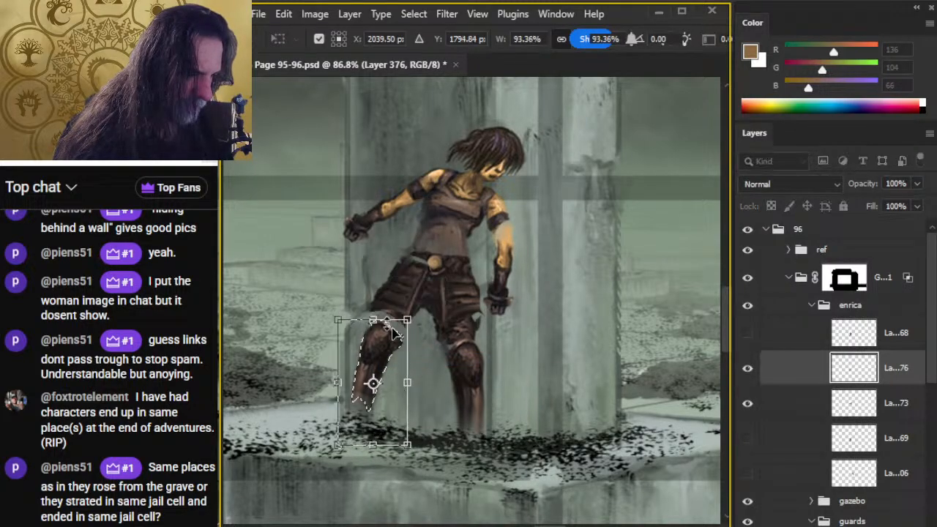
drag(448, 421, 455, 413)
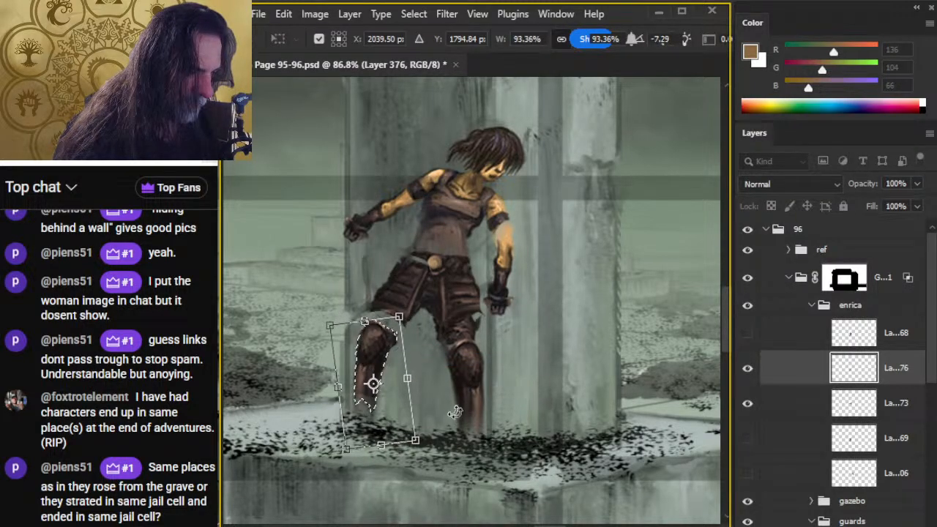
key(Return)
key(v)
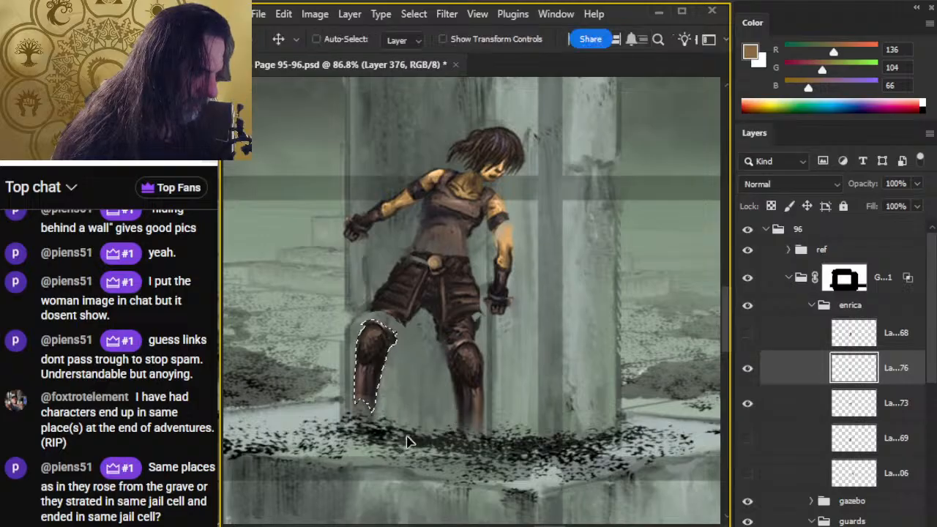
drag(415, 437, 423, 438)
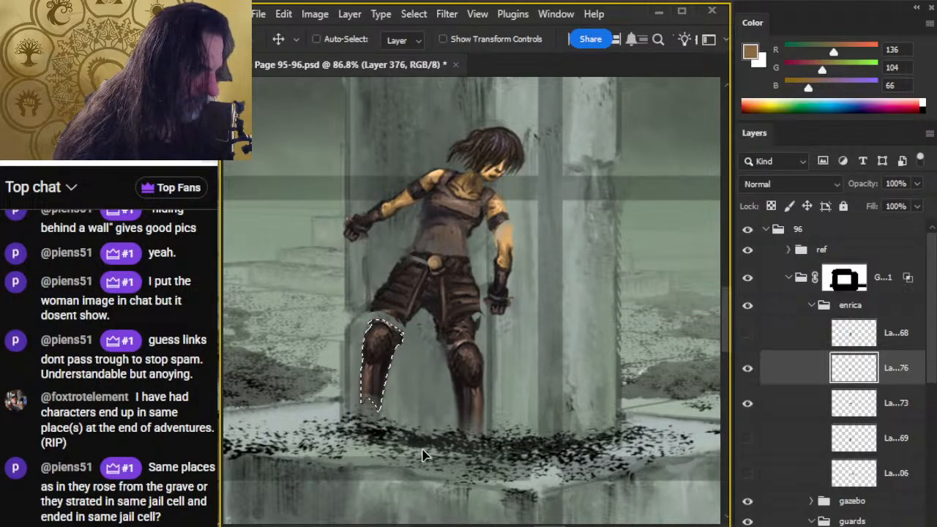
Step: Clear the leg selection, then erase and smudge the rough edge between the left-side thigh and knee
key(l)
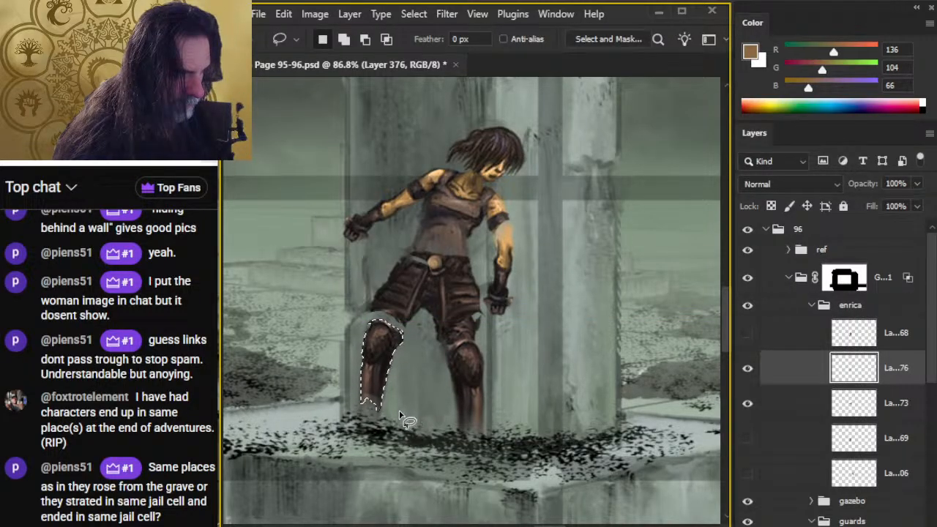
key(e)
key(l)
click(347, 320)
key(e)
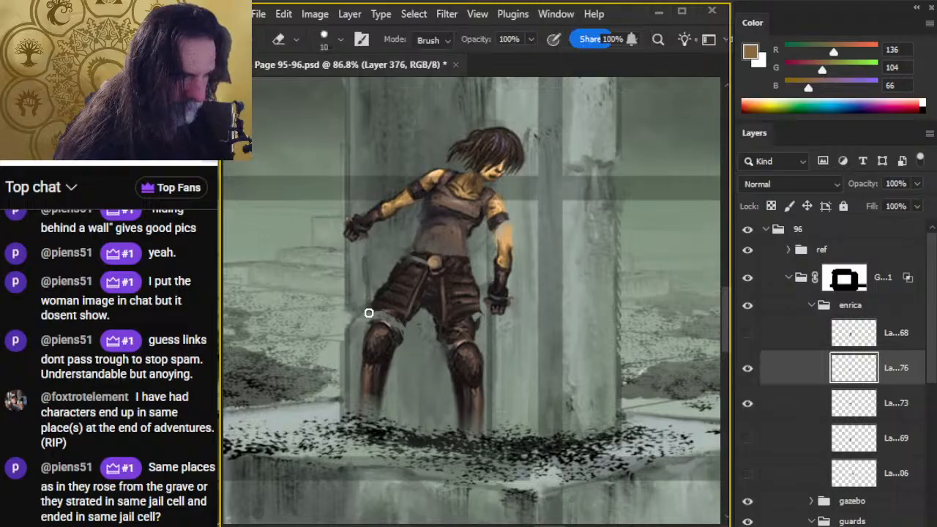
key(l)
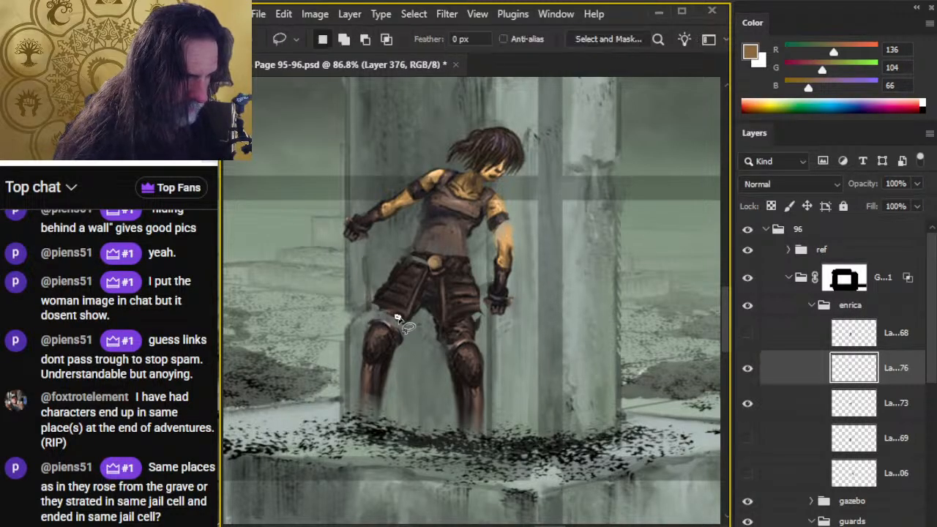
key(r)
Step: Sample a near-black tone (RGB 29, 25, 26) and paint over the pale areas above both knees, trimming with the eraser
key(b)
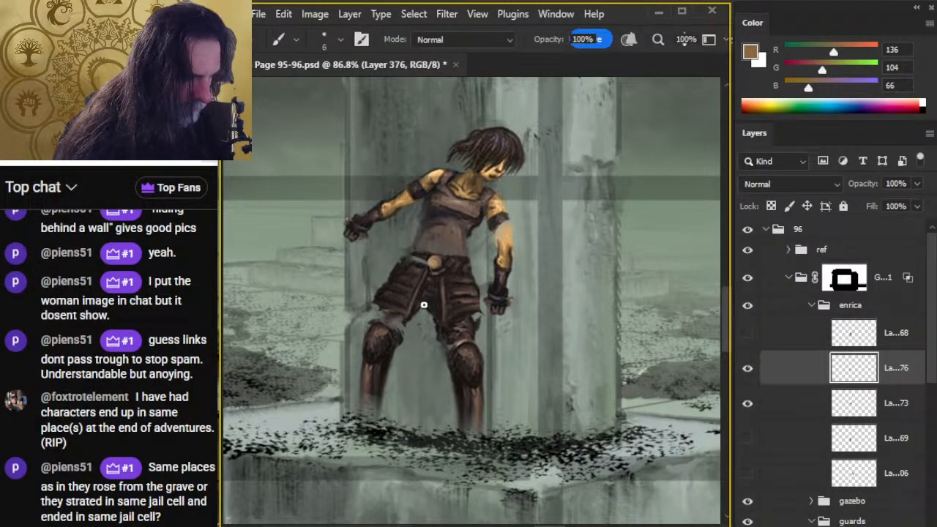
alt+click(385, 319)
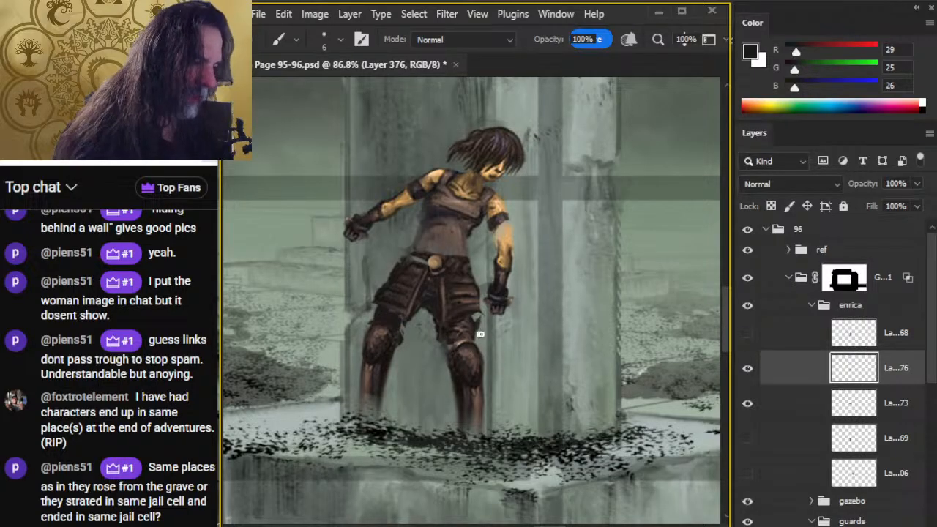
key(e)
key(b)
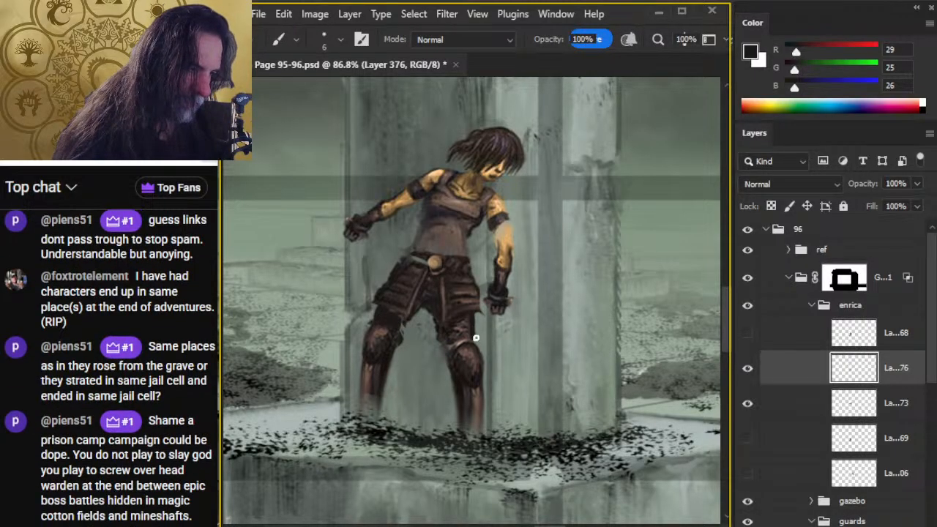
key(e)
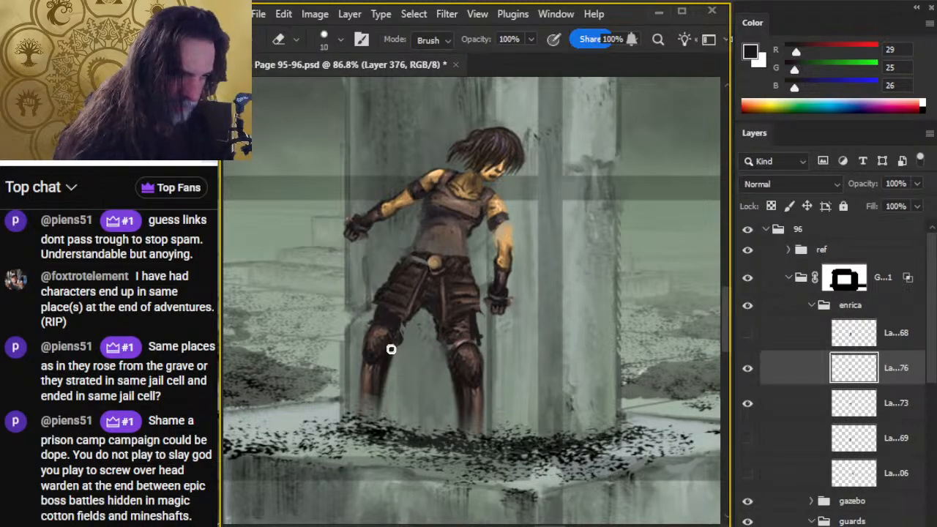
Step: Try painting an inward-angled left-side lower leg in near-black (RGB 29, 25, 26) and erasing the old shin
key(z)
mouse_move(419, 390)
mouse_down()
mouse_move(383, 387)
mouse_move(385, 400)
mouse_up()
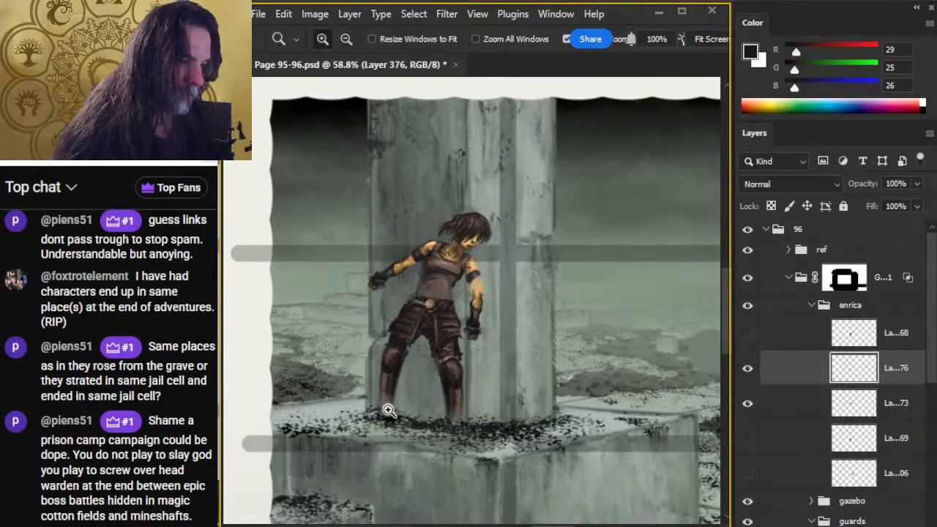
key(b)
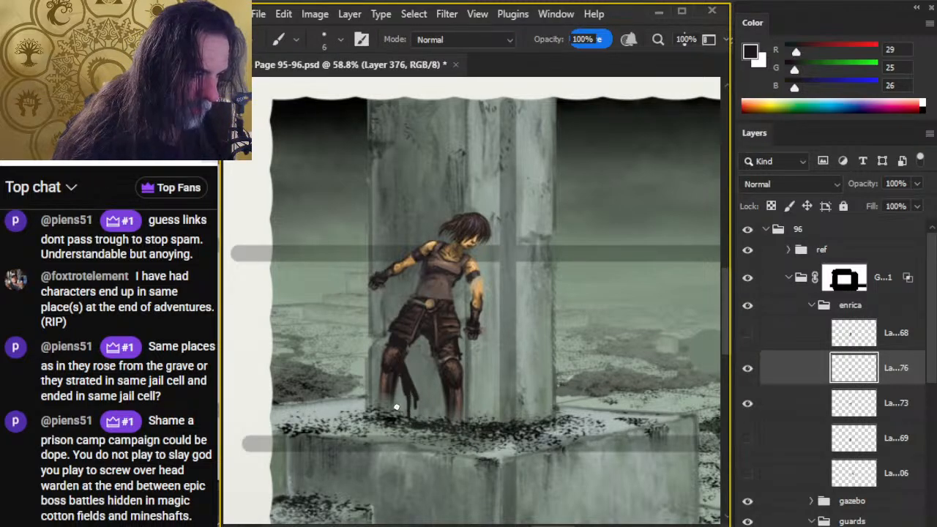
key(l)
key(e)
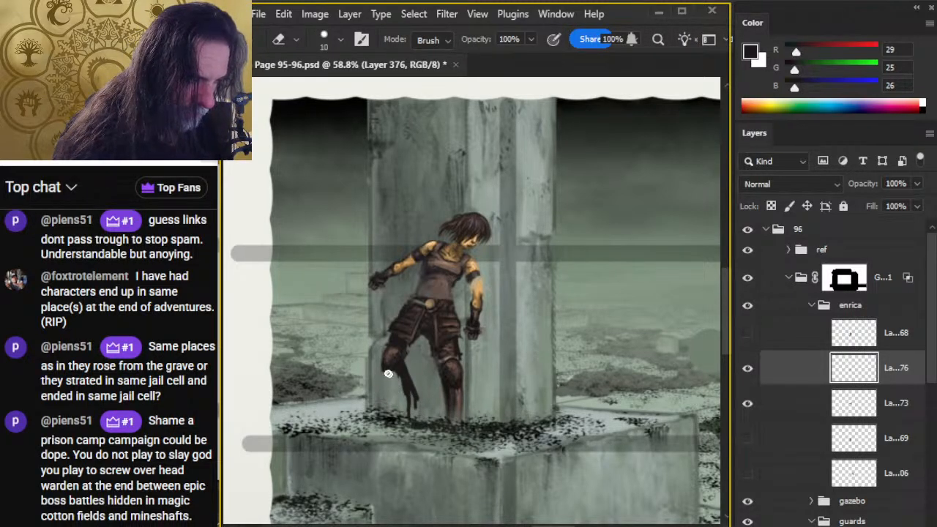
key(b)
key(e)
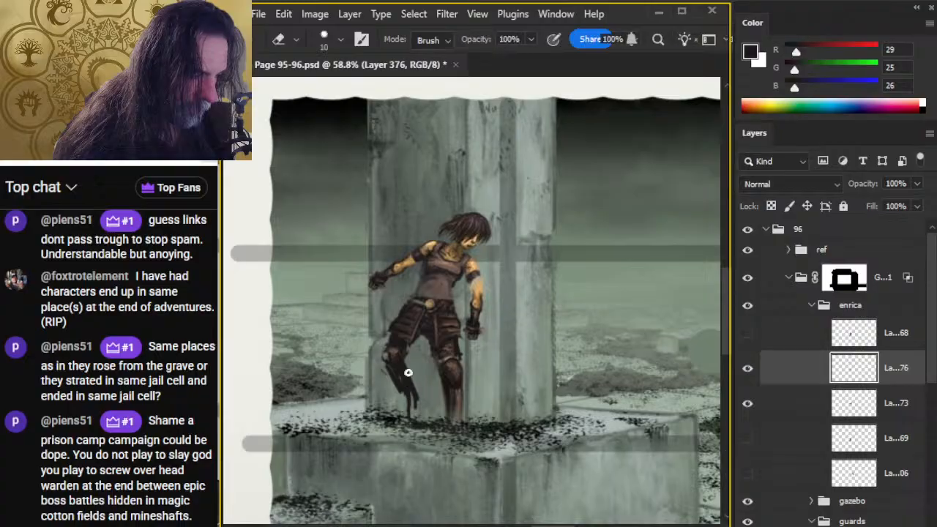
drag(408, 372, 408, 431)
key(ctrl+z)
key(ctrl+z)
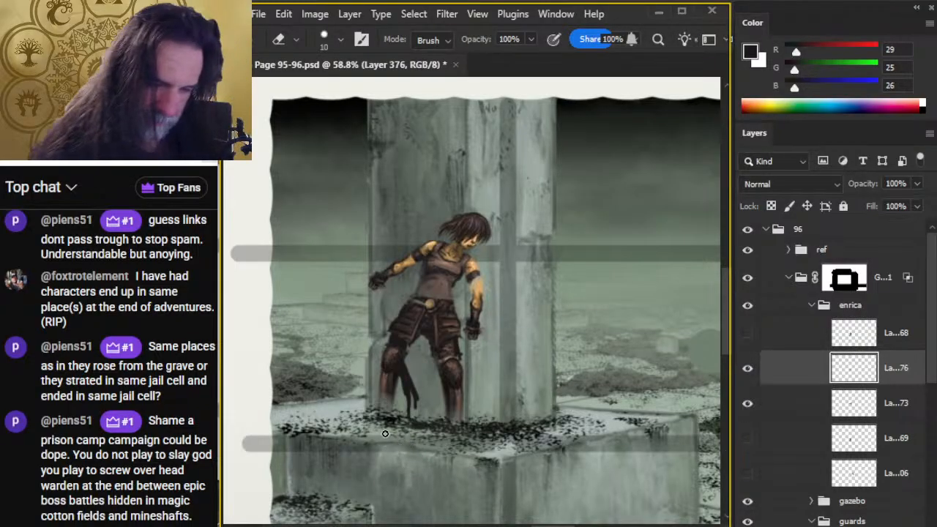
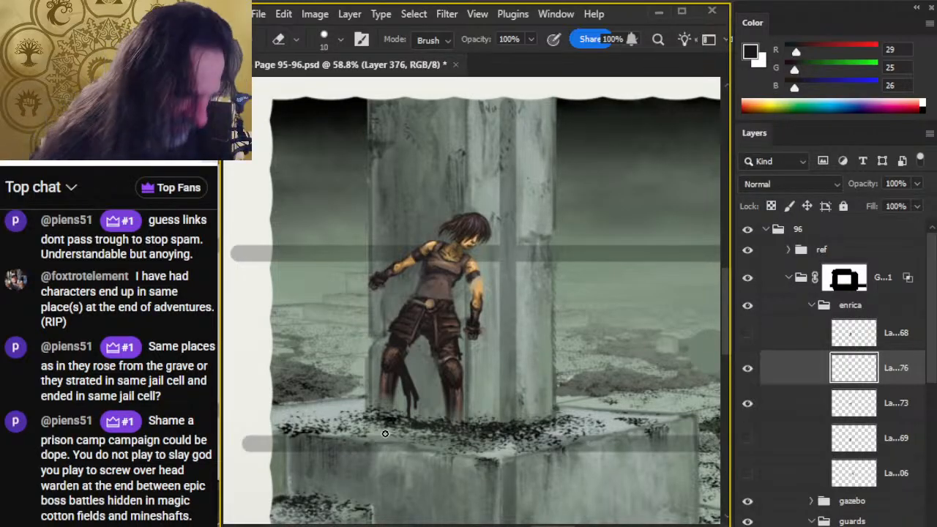
key(ctrl+z)
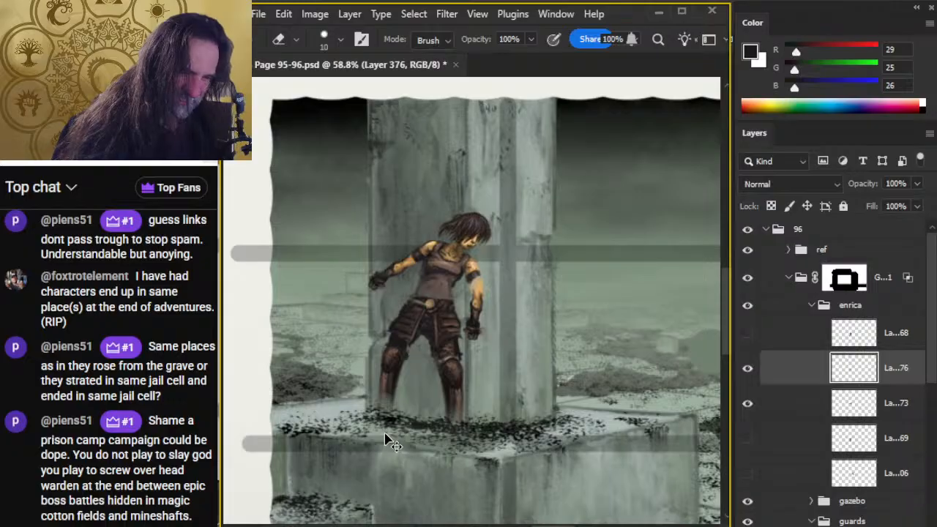
Step: Lasso the left-side lower leg, rotate it so the foot points outward, reposition it under the knee and clear the selection
key(l)
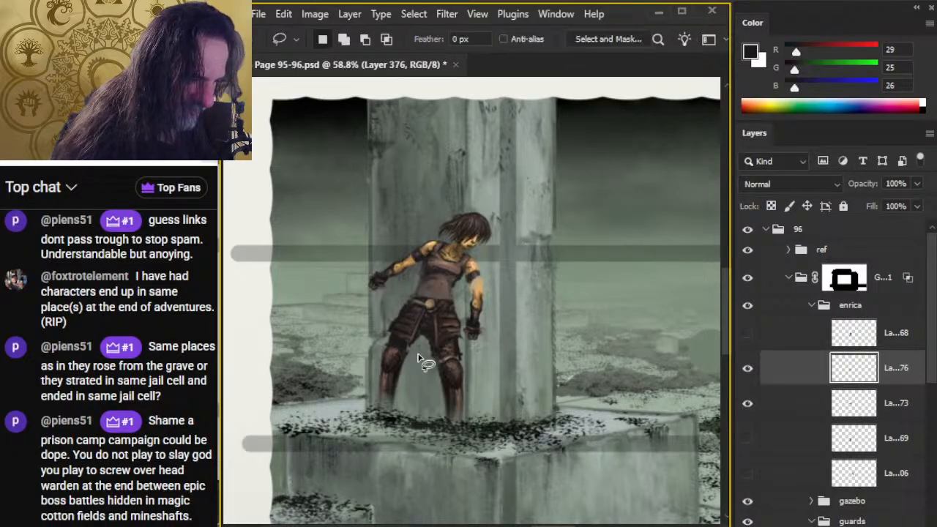
mouse_move(407, 353)
mouse_down()
mouse_move(361, 375)
mouse_move(385, 426)
mouse_move(415, 392)
mouse_up()
key(v)
key(l)
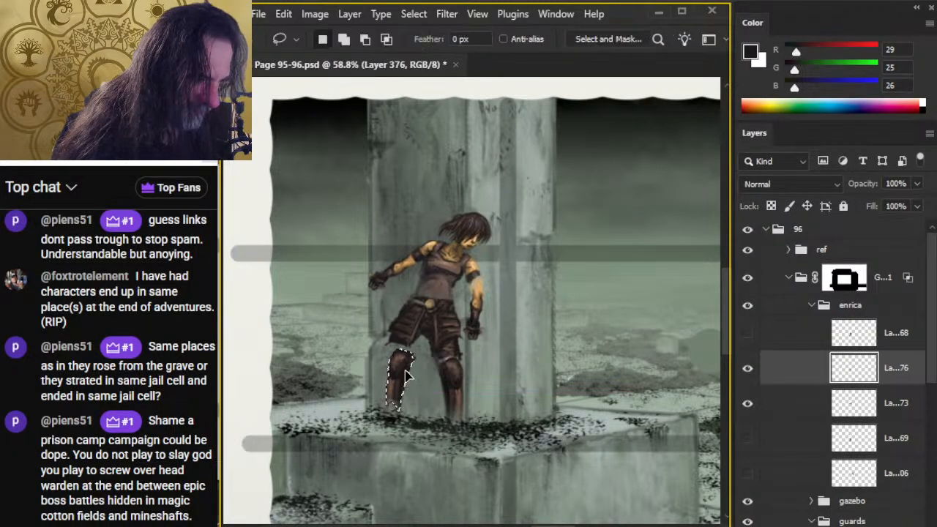
right_click(446, 329)
click(491, 359)
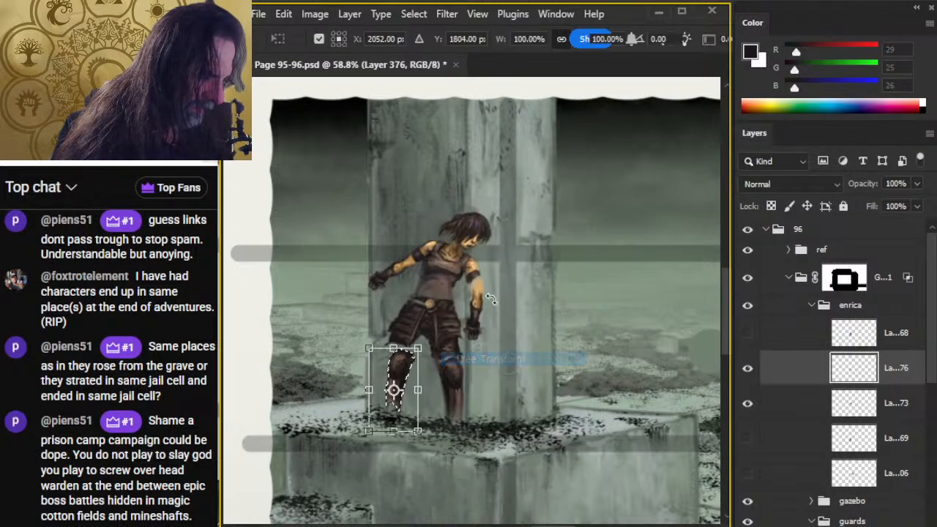
key(Return)
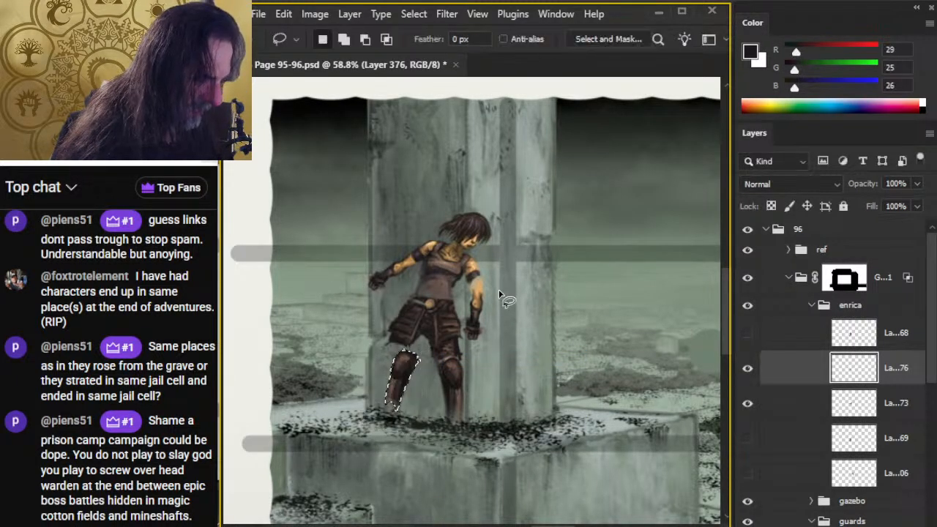
key(v)
drag(517, 420, 512, 410)
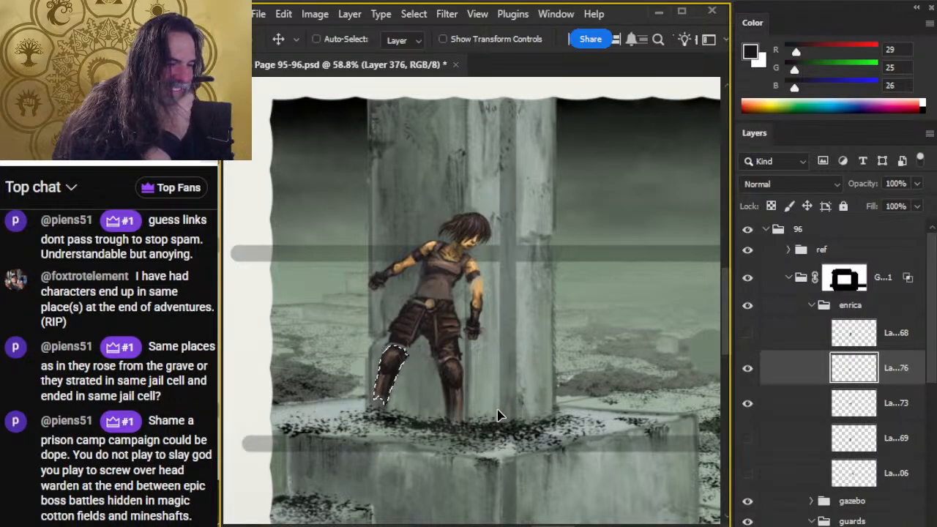
key(ctrl+d)
Step: Free-transform the whole legs layer to widen the stance slightly, and shift it right to align with the torso
key(l)
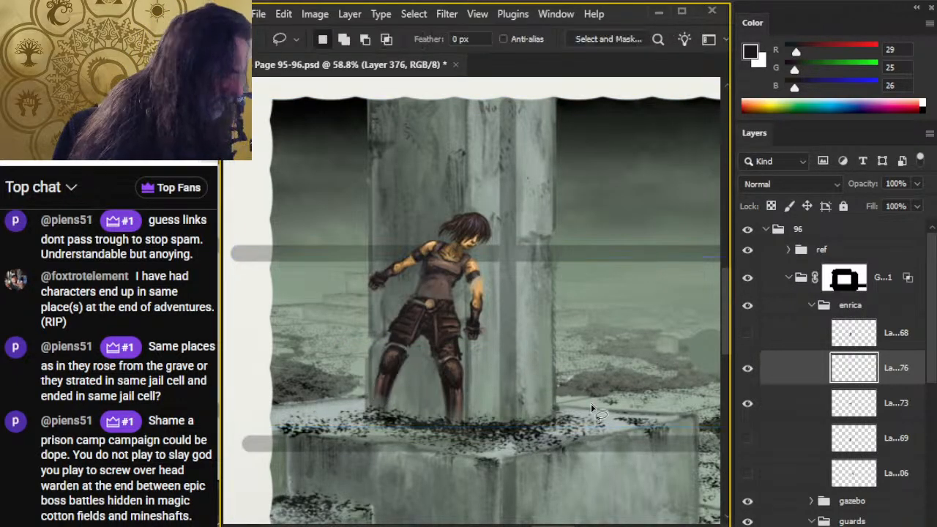
right_click(566, 345)
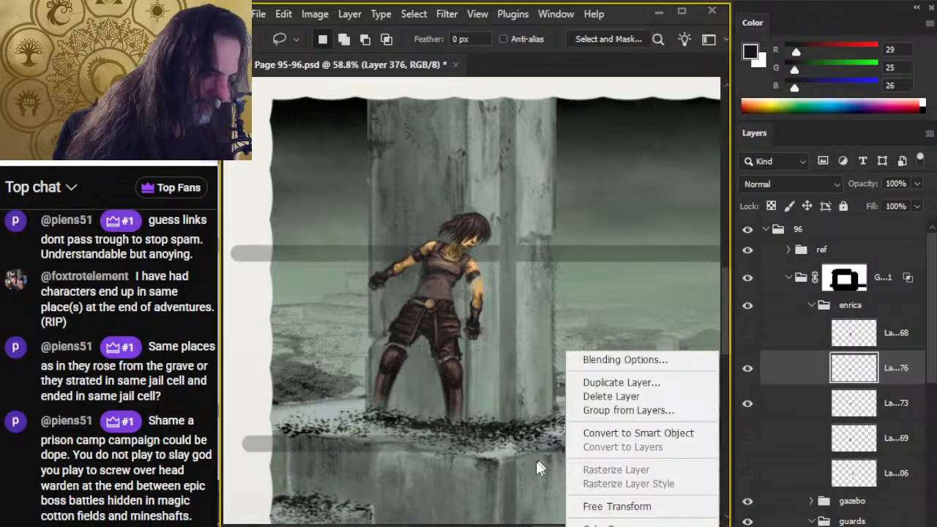
click(592, 505)
drag(548, 492, 561, 483)
key(Return)
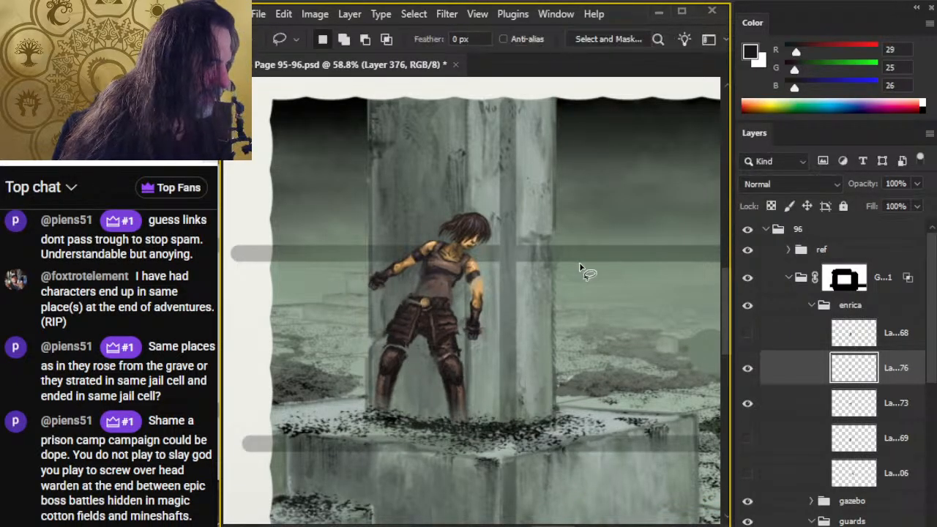
key(v)
drag(519, 370, 534, 368)
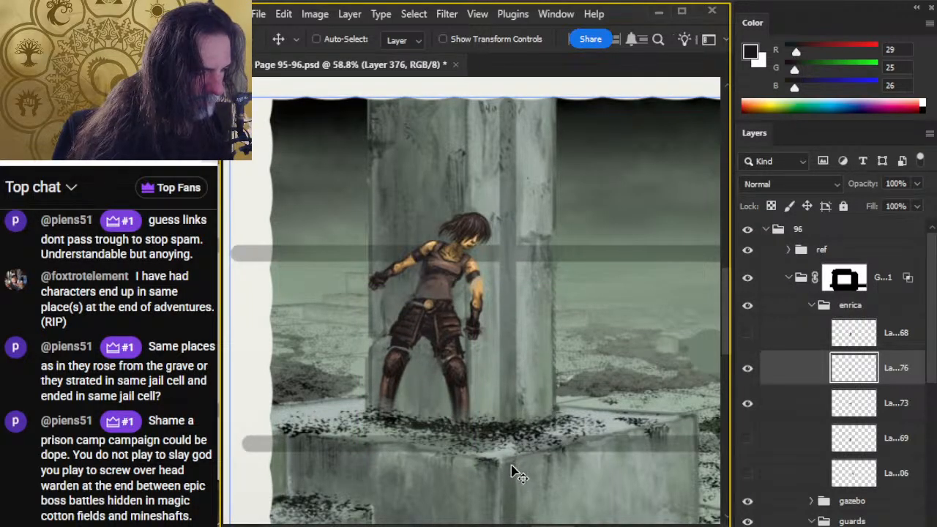
Step: Smudge, paint with near-black (RGB 30, 27, 31) and erase around both knees to close the pale gaps and slim the lower legs
key(r)
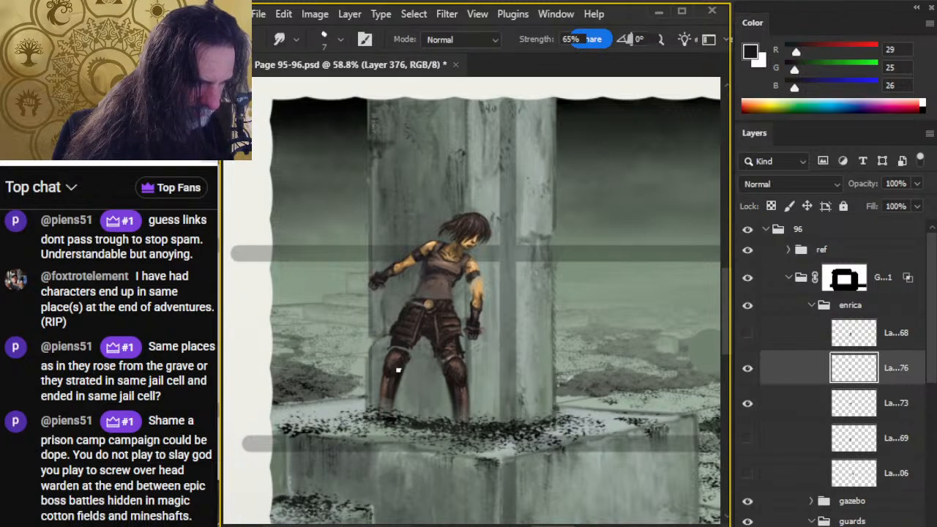
key(b)
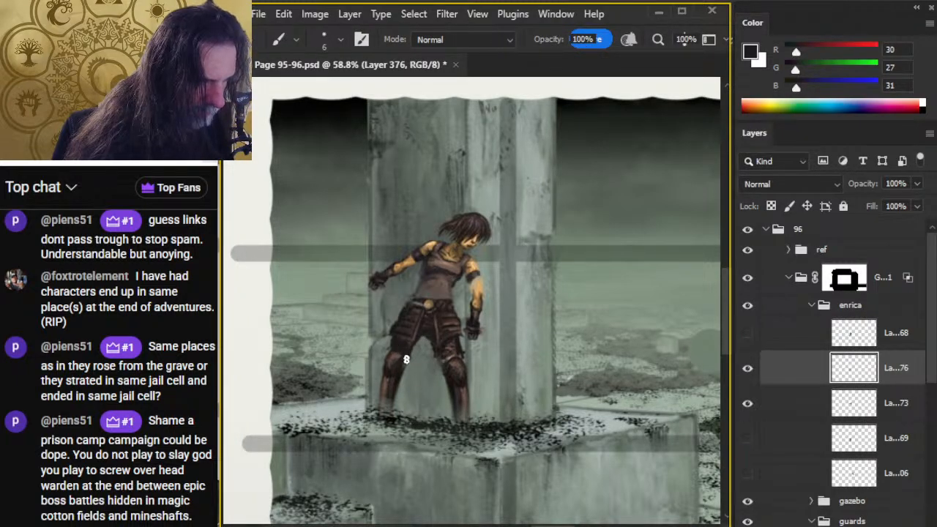
key(e)
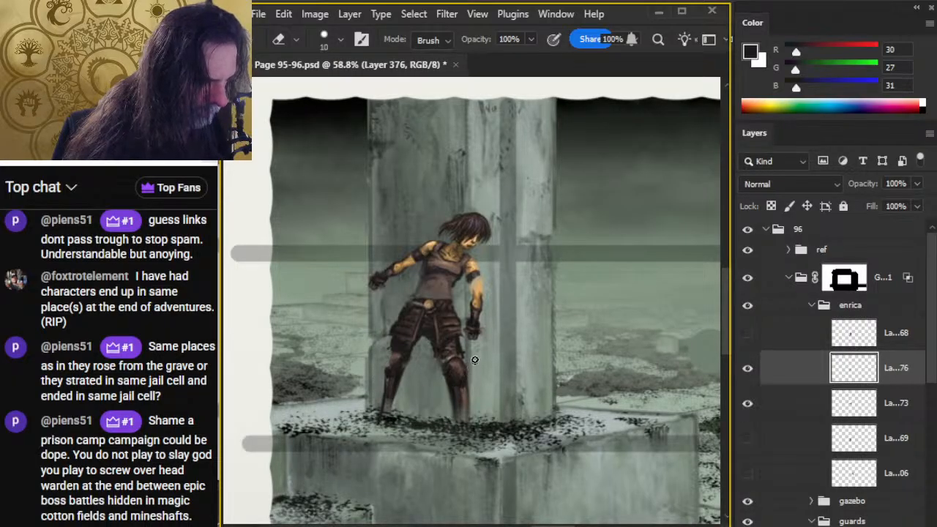
key(b)
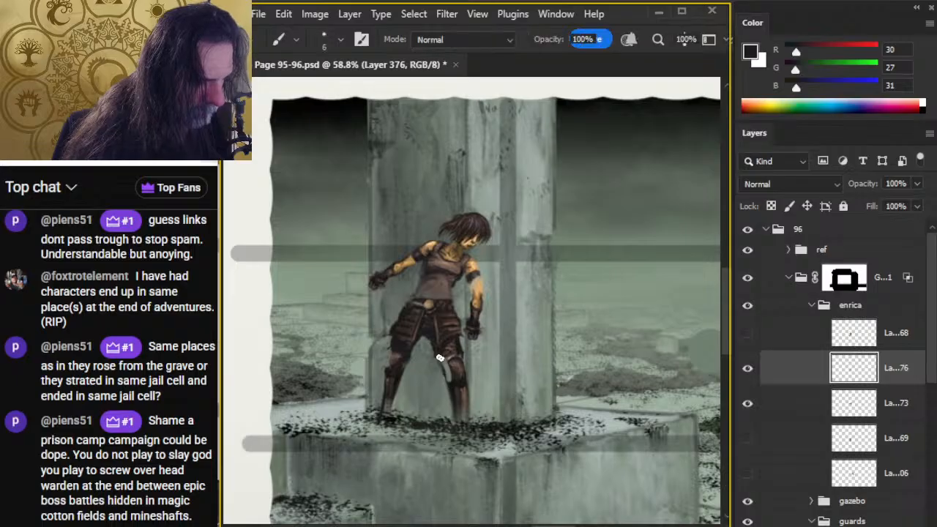
key(e)
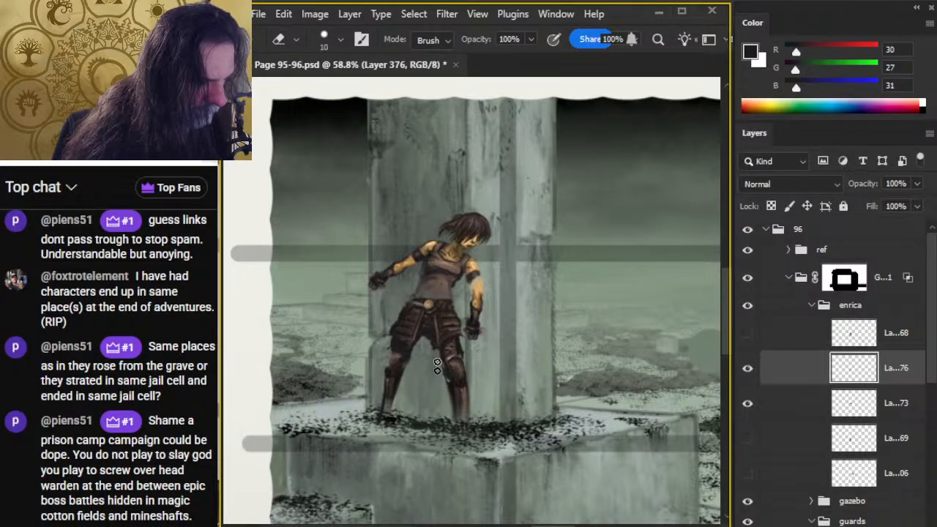
key(b)
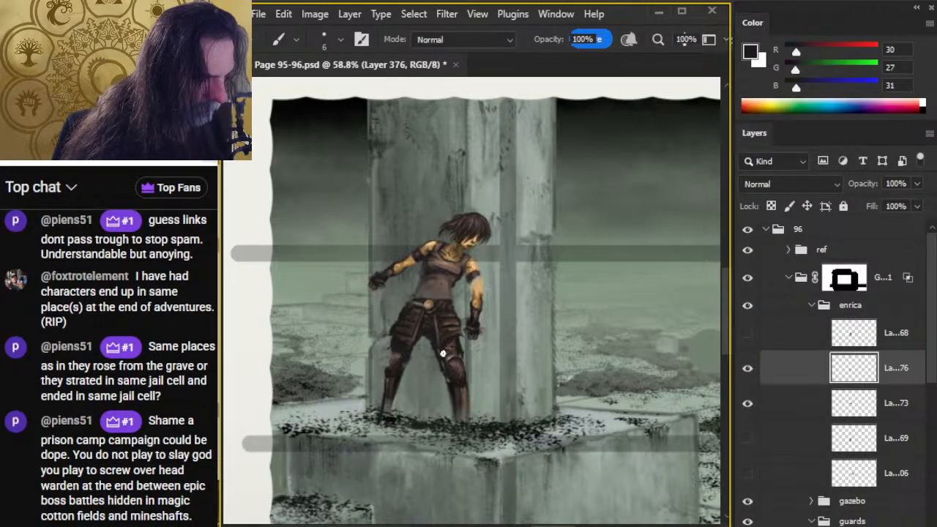
key(e)
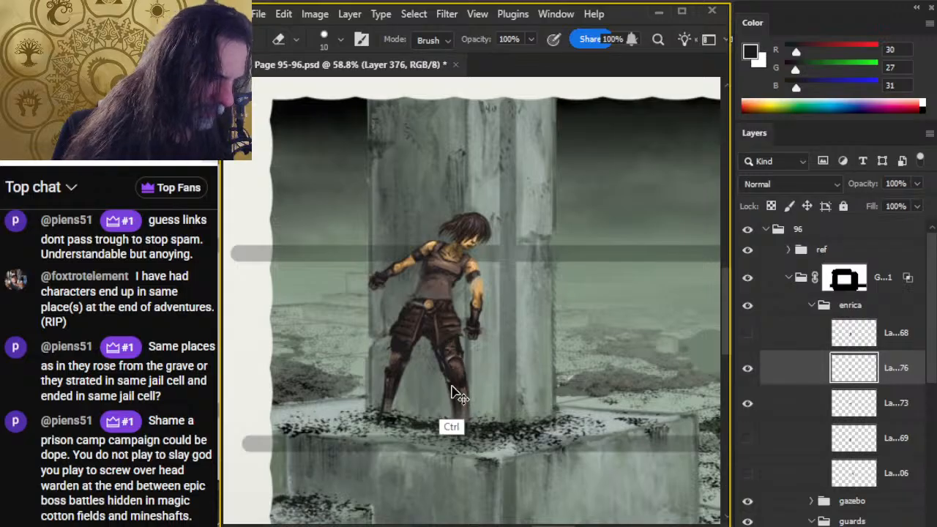
Step: Trim and smudge the inner edge of the right-side lower leg below the knee
key(l)
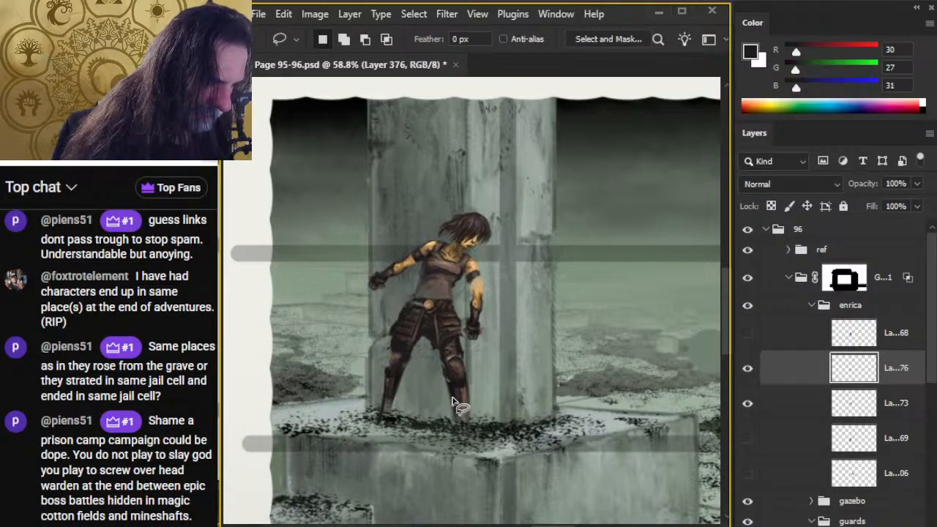
key(b)
key(e)
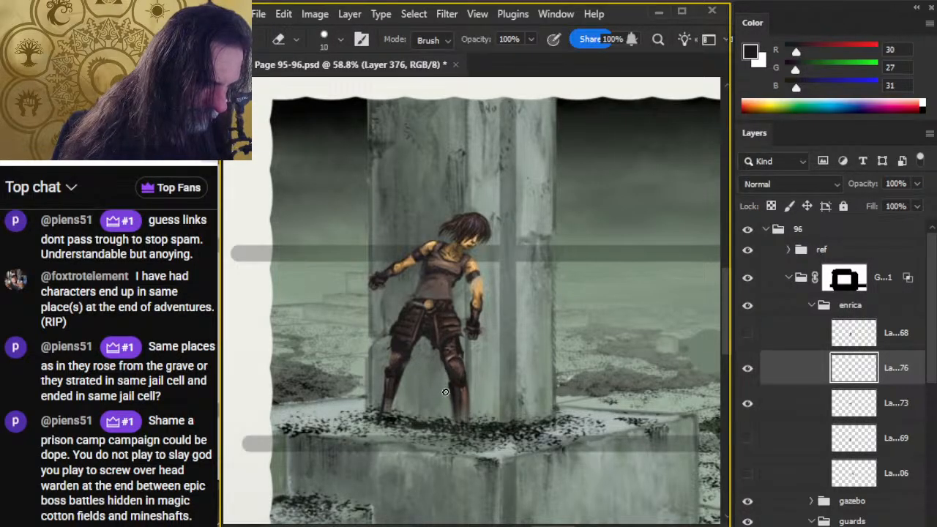
key(b)
key(r)
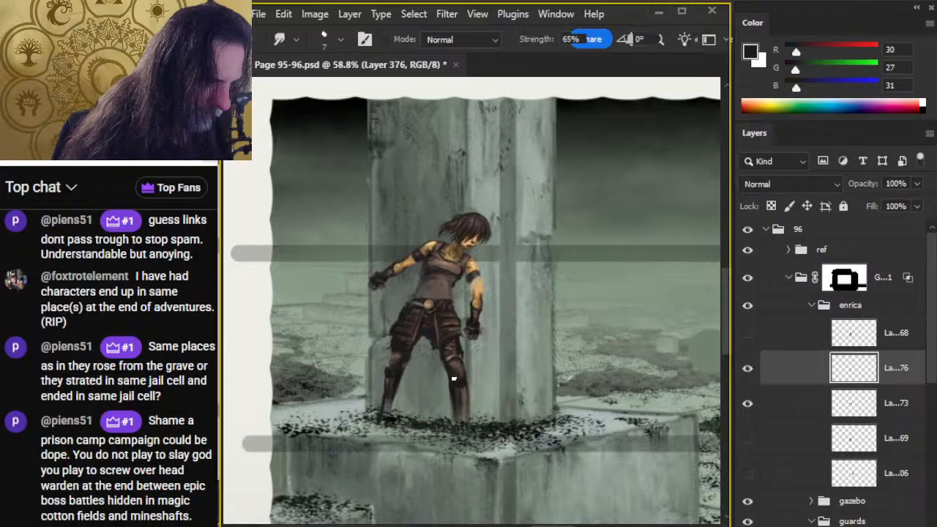
Step: Paint the right-side knee with sampled brown (RGB 105, 84, 70) and near-black (RGB 27, 22, 20), smudging the tones together
key(b)
alt+click(452, 371)
drag(448, 371, 449, 361)
key(r)
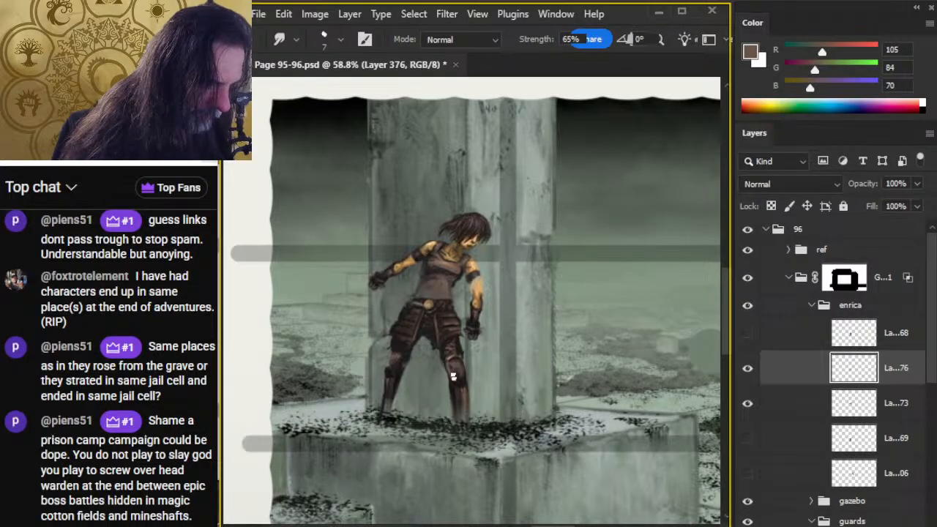
key(b)
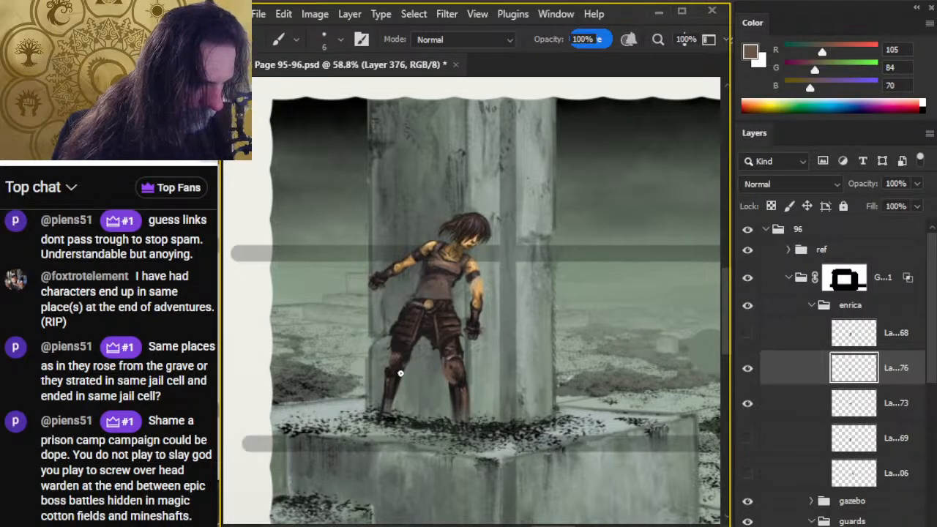
alt+click(444, 372)
mouse_move(445, 372)
mouse_down()
mouse_move(452, 385)
mouse_move(445, 366)
mouse_up()
Step: Paint and smudge the left-side thigh and knee with near-black sampled from the leg (RGB 27, 22, 20 and 34, 32, 31)
drag(429, 335, 407, 377)
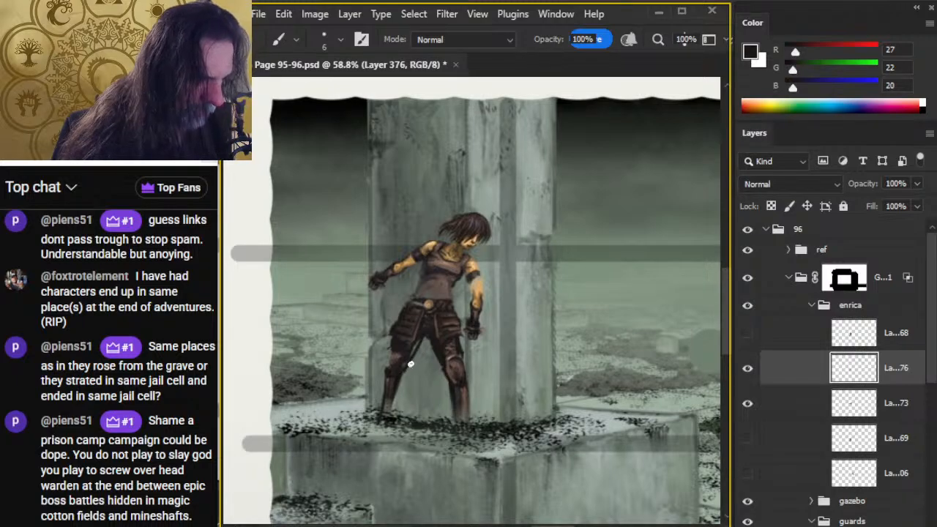
key(ctrl+z)
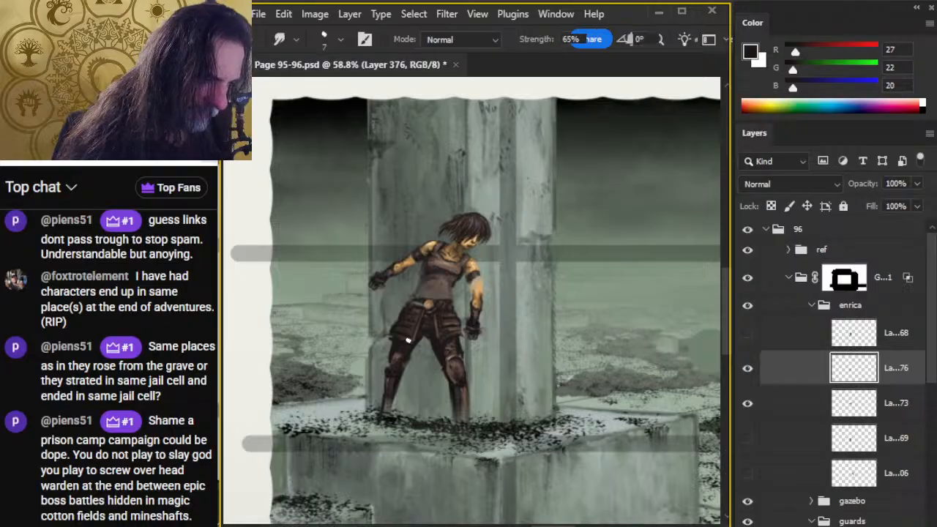
alt+click(402, 344)
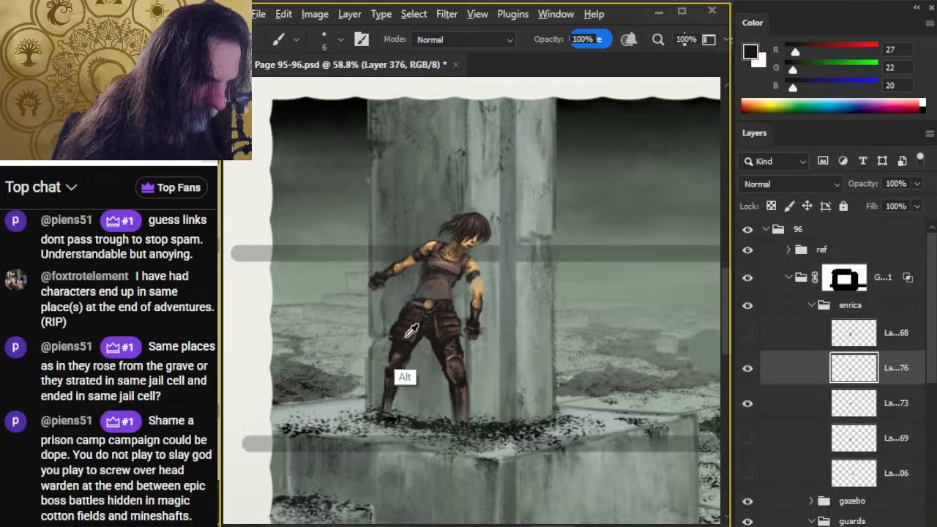
key(r)
key(b)
alt+click(398, 346)
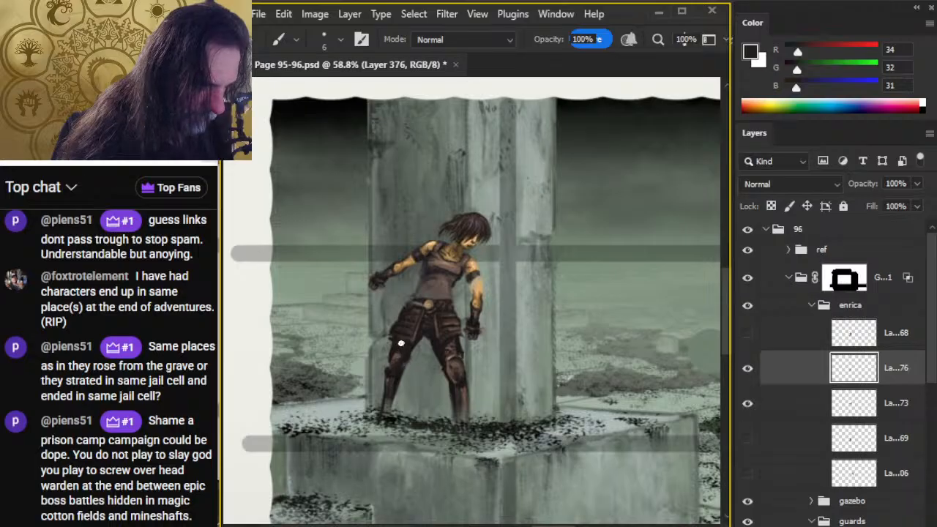
mouse_move(413, 356)
mouse_down()
mouse_move(421, 329)
mouse_move(410, 338)
mouse_up()
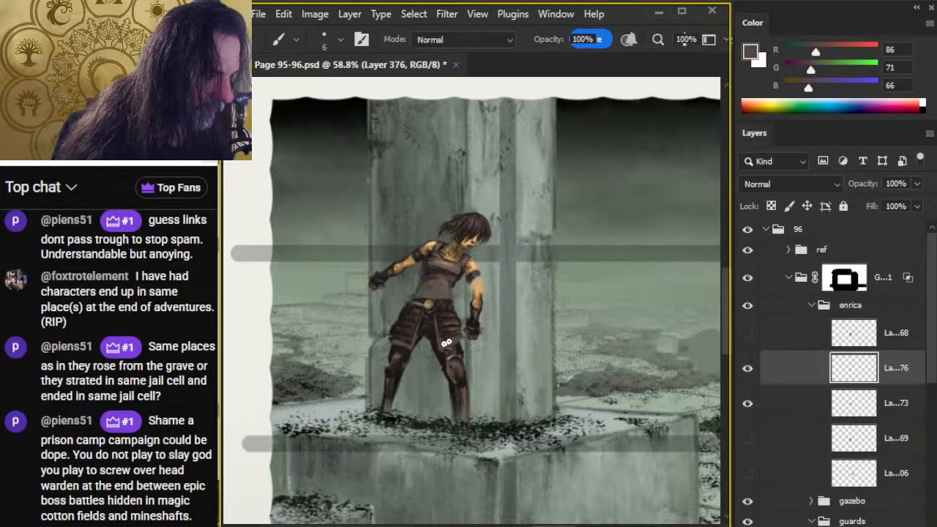
Step: Touch up the right-side thigh below the armored skirt with sampled near-black (RGB 34, 31, 29), then erase and smudge the edges
alt+click(449, 335)
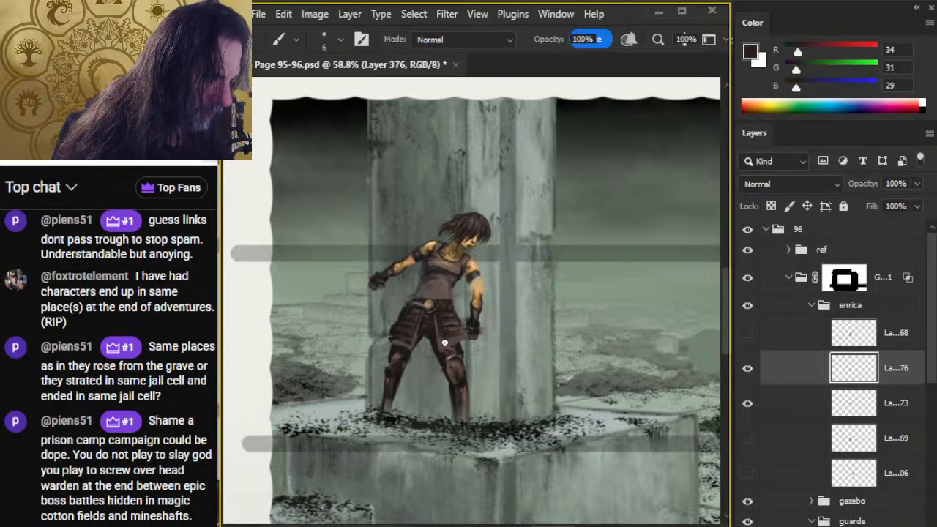
key(e)
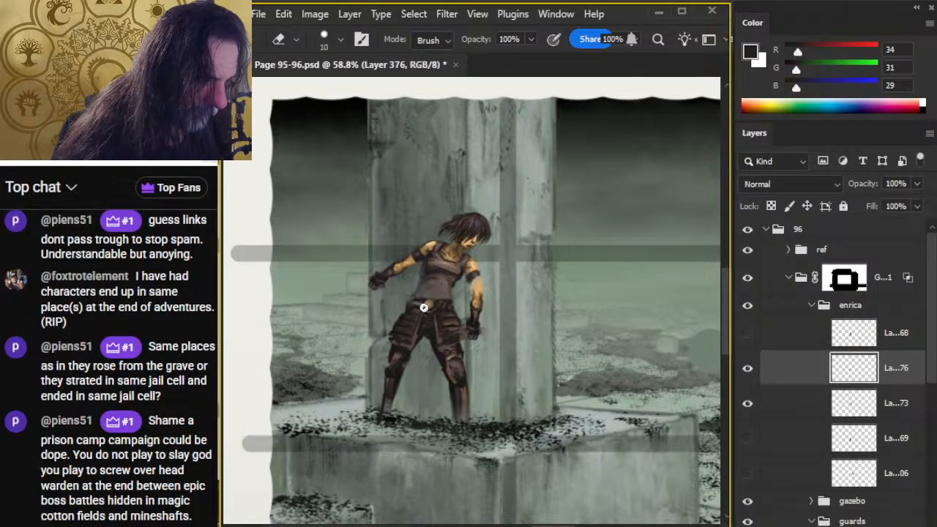
key(r)
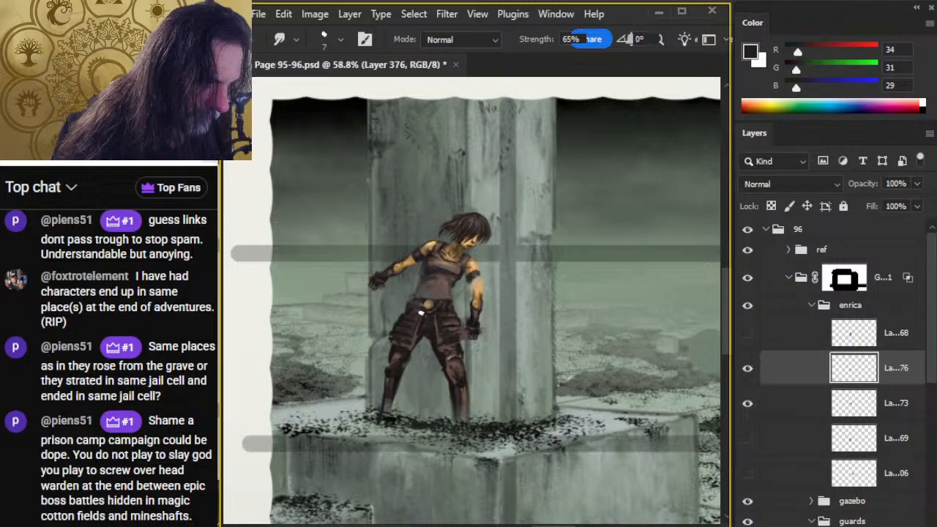
Step: Repaint the belt and waist around the buckle with sampled browns (RGB 89, 72, 64 and 78, 64, 55) and near-black (RGB 36, 32, 26)
key(b)
alt+click(429, 307)
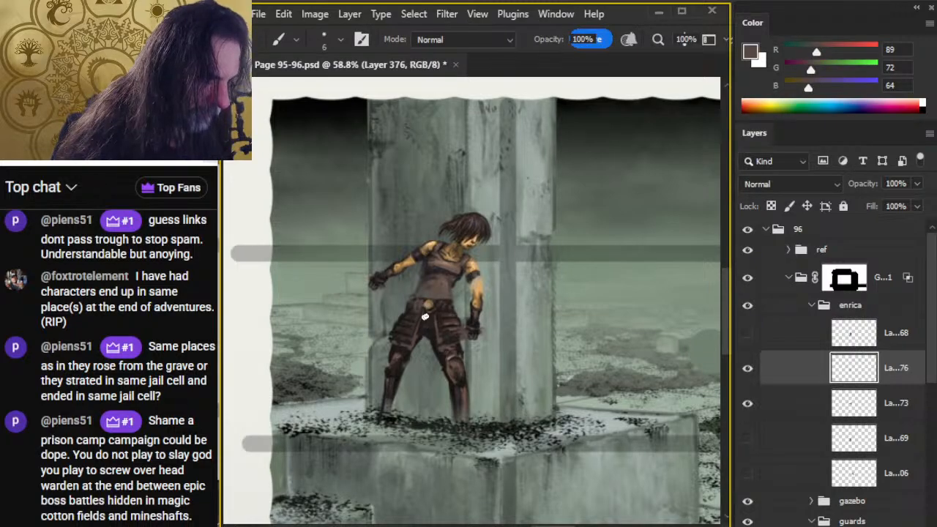
alt+click(417, 305)
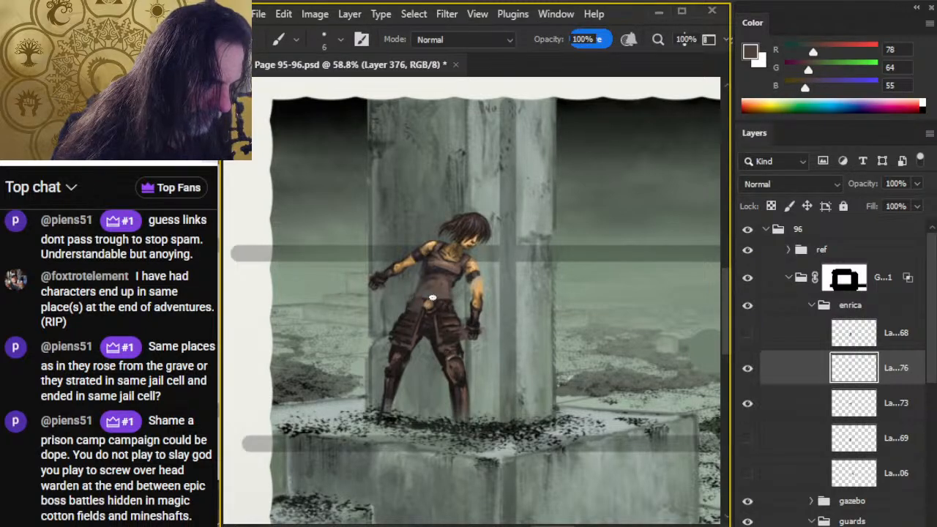
alt+click(445, 359)
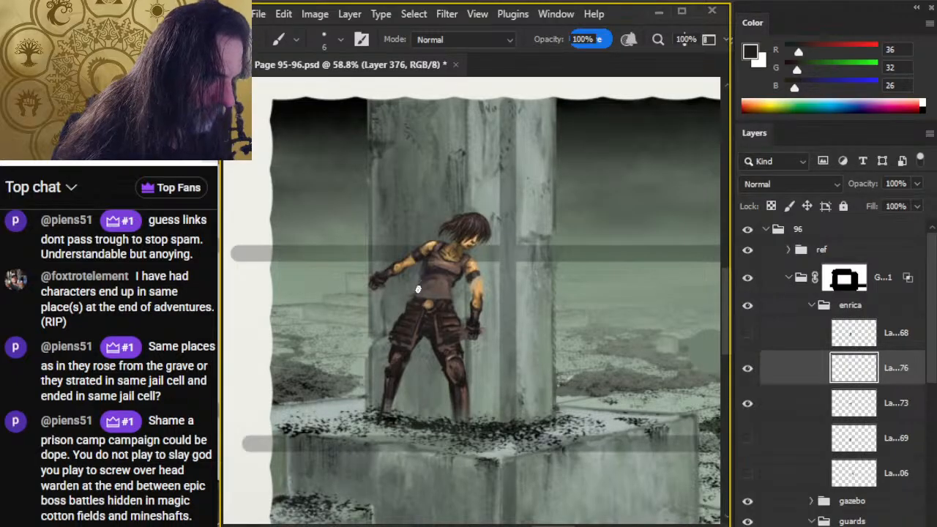
Step: Paint the right-side forearm with sampled brown (RGB 113, 87, 56) and light skin tone (RGB 253, 207, 151)
alt+click(480, 304)
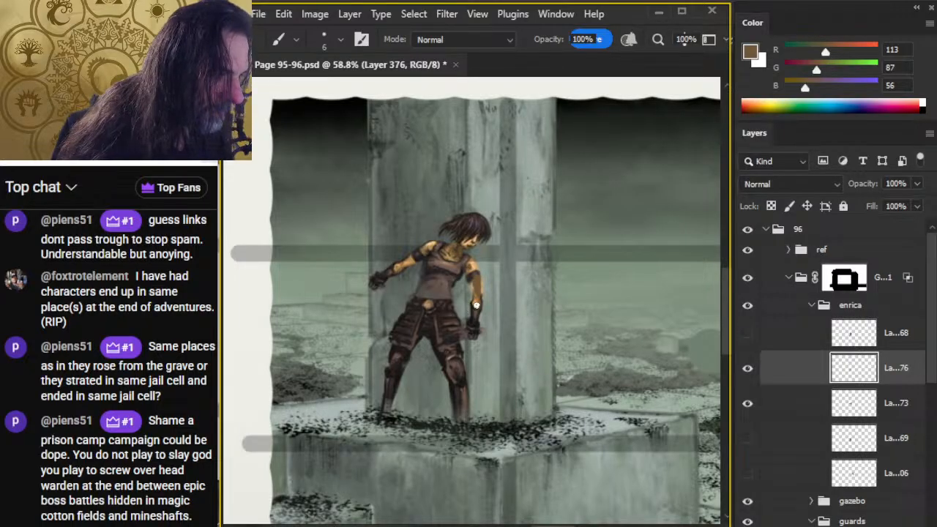
alt+click(476, 284)
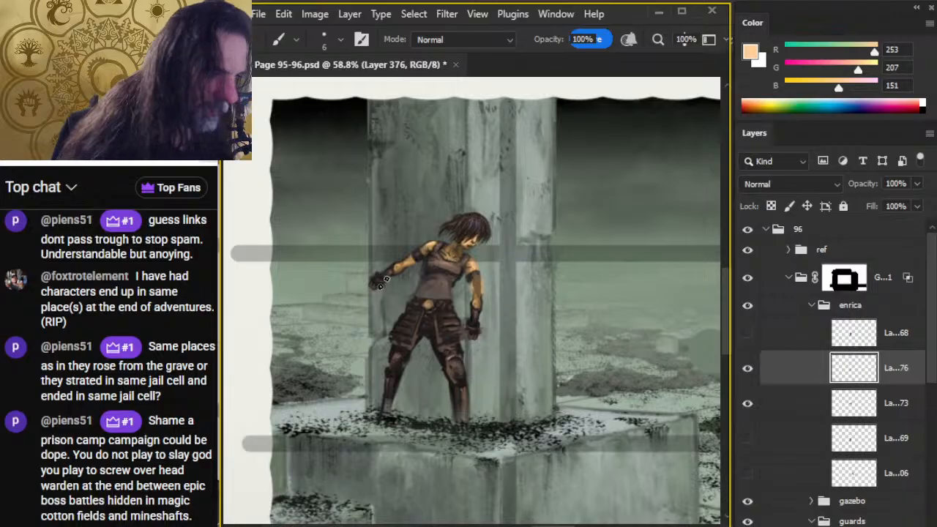
drag(441, 228, 454, 304)
Step: Hide the ref group and undo the latest brown strokes on the right-side arm
click(747, 249)
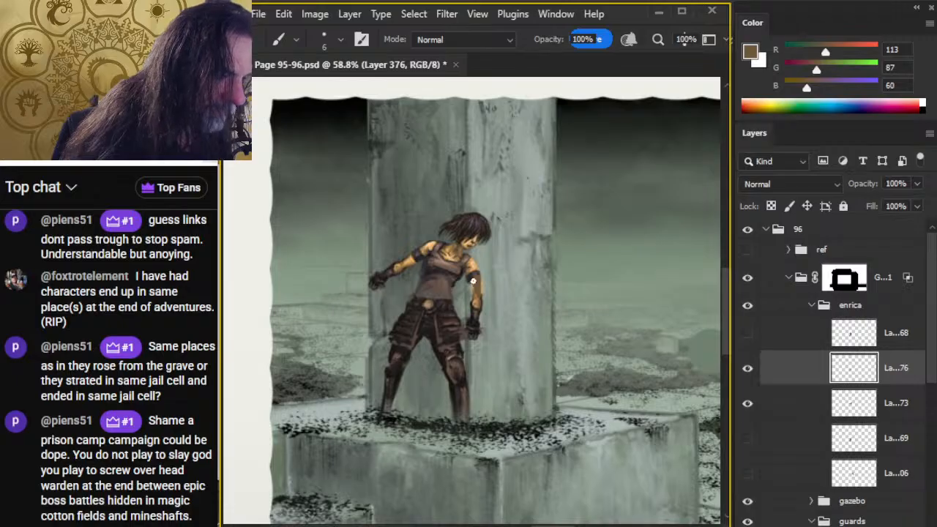
key(ctrl+z)
key(ctrl+z)
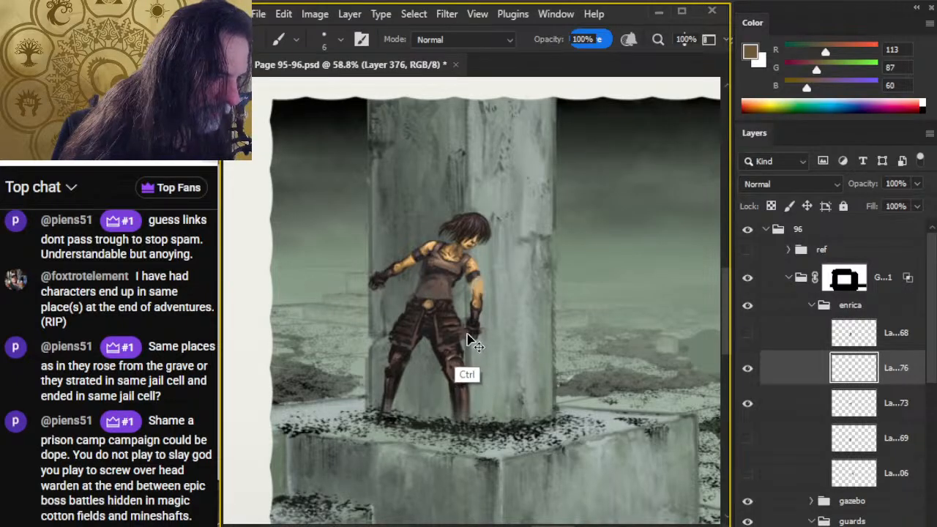
Step: On Layer 373, rework the right-side upper arm around the armband with size 9 smudging and sampled brown (RGB 114, 91, 62)
key(r)
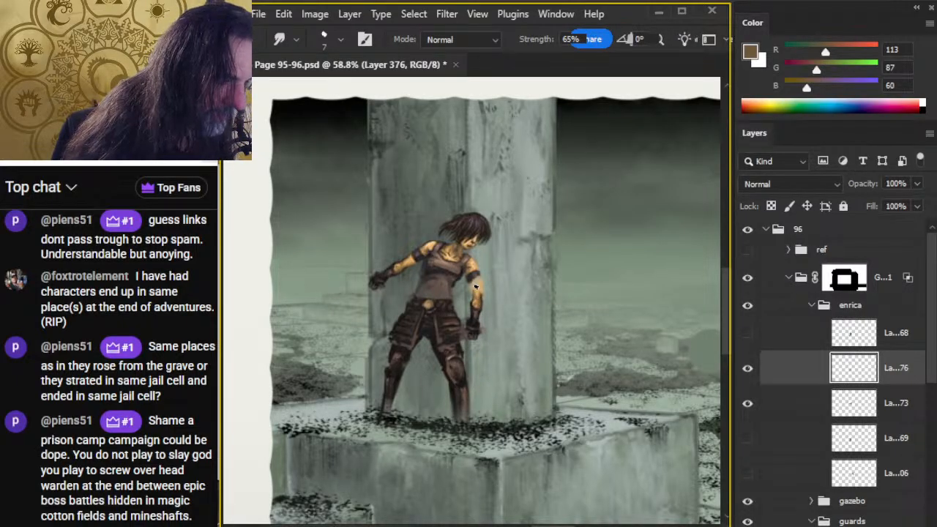
click(771, 398)
key(bracketright)
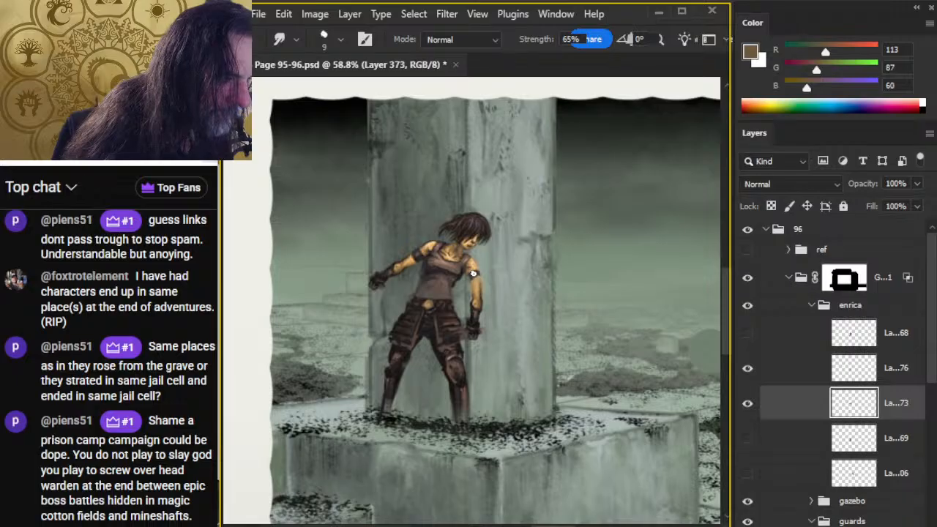
key(b)
alt+click(471, 264)
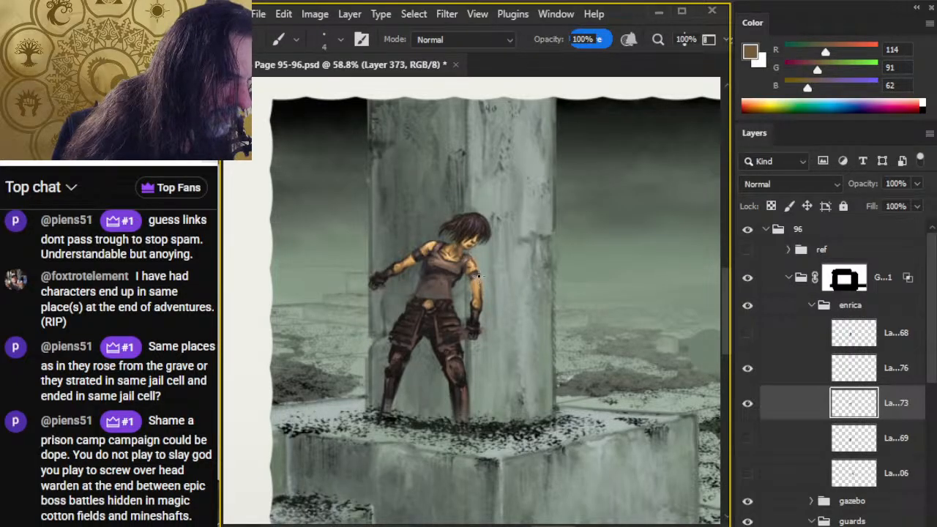
key(r)
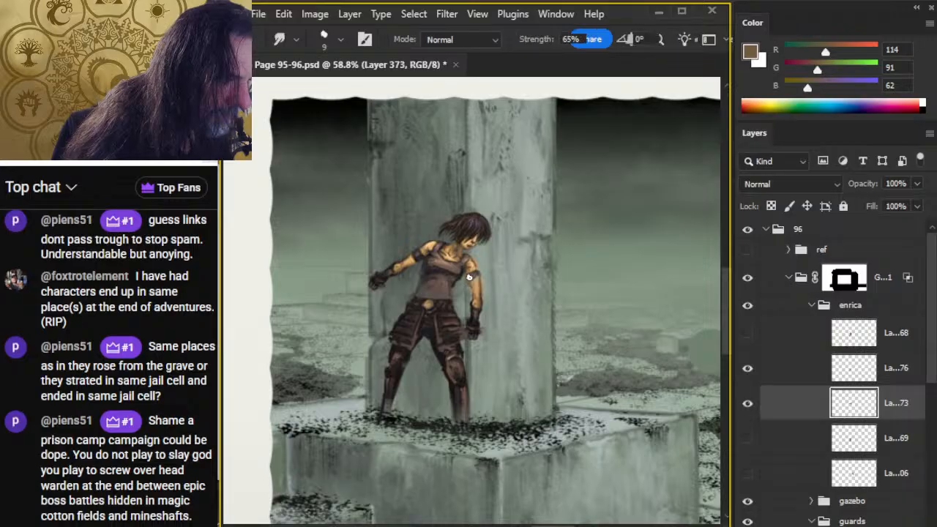
key(e)
key(b)
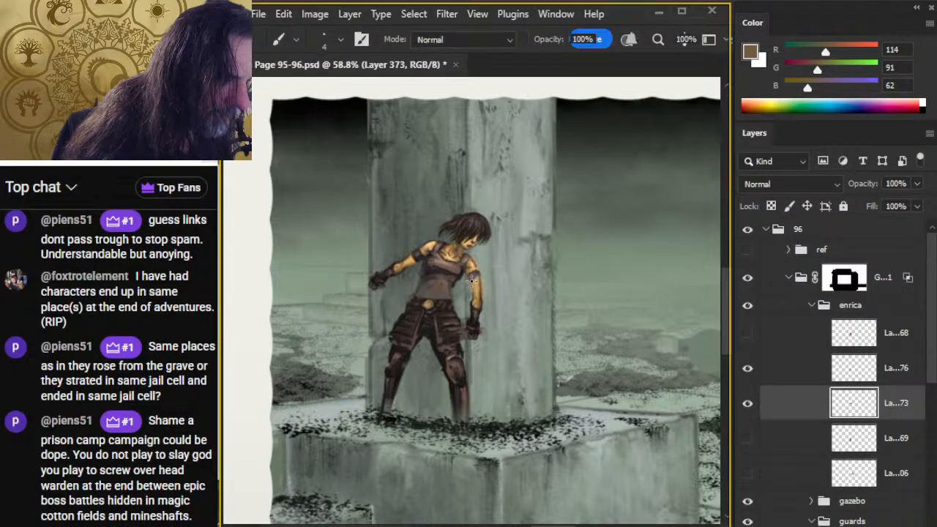
Step: Refine the right-side forearm and glove edge with brown (RGB 114, 91, 62), alternating painting with smudging at 65% strength
key(r)
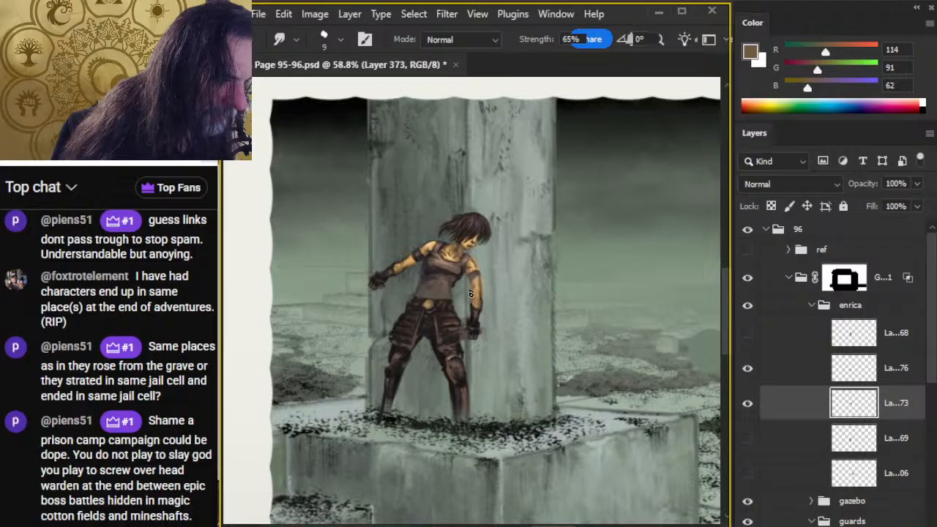
key(b)
key(r)
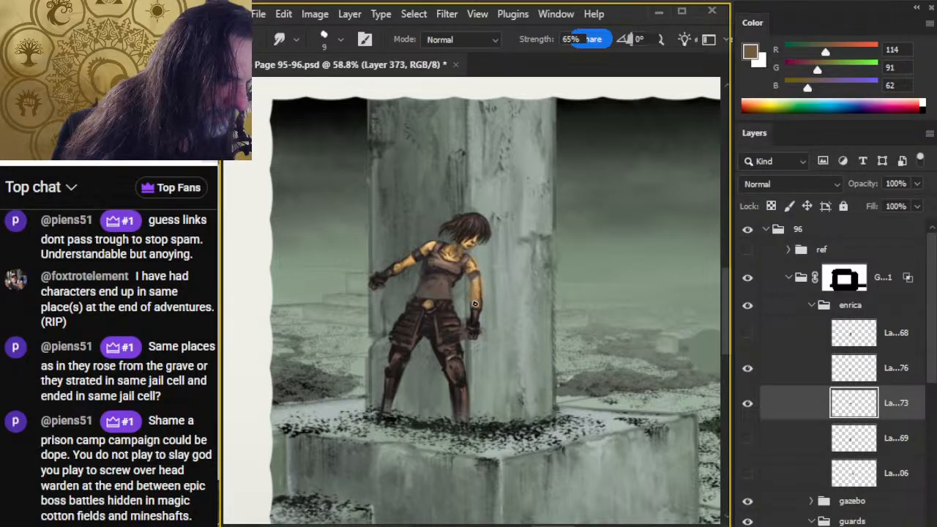
key(b)
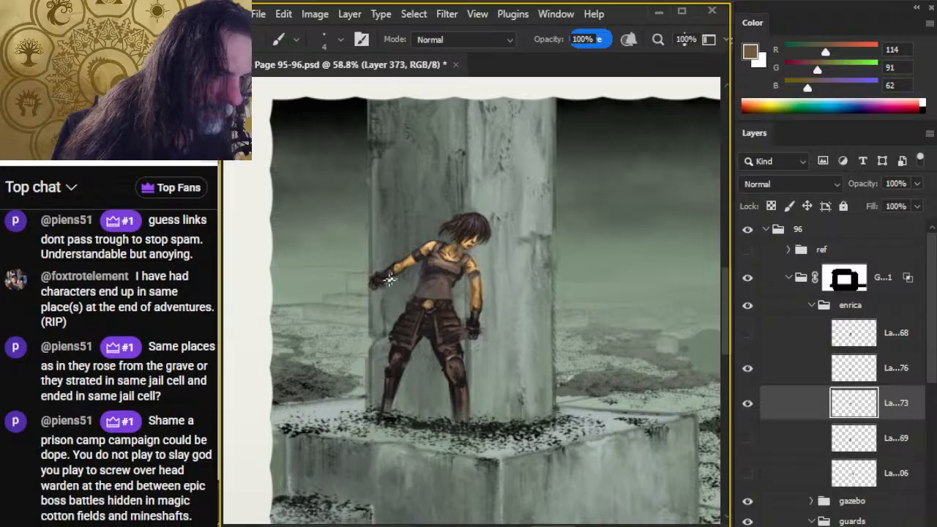
key(r)
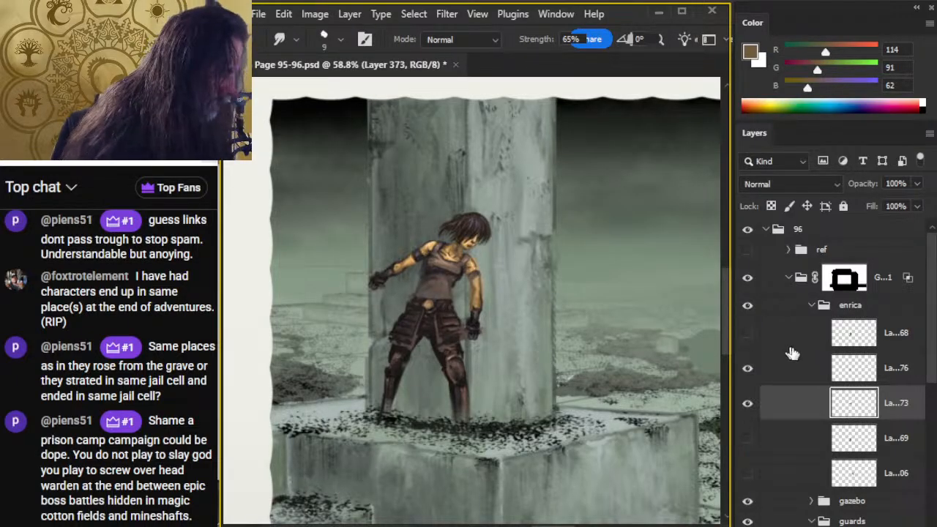
Step: Shift the upper-body layer (Layer 373) slightly down and scale it proportionally to 96.24% with Free Transform
key(v)
click(791, 381)
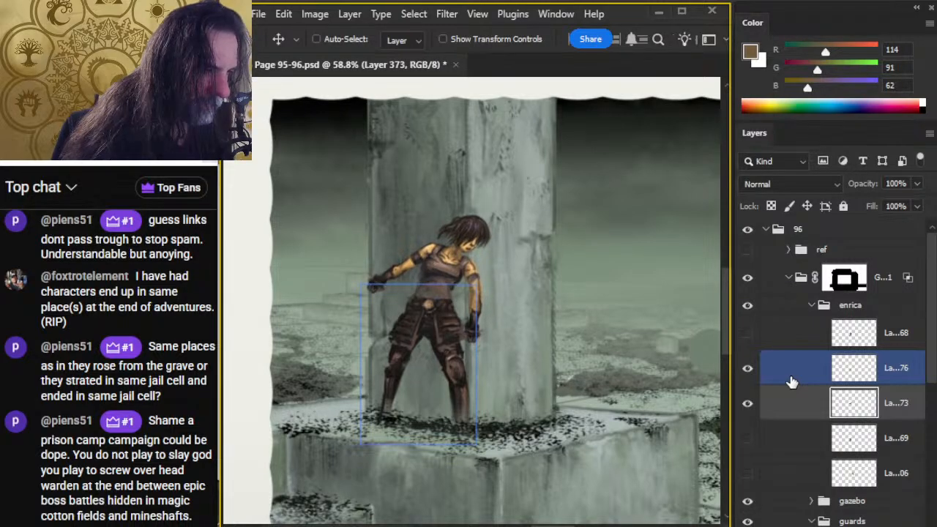
key(l)
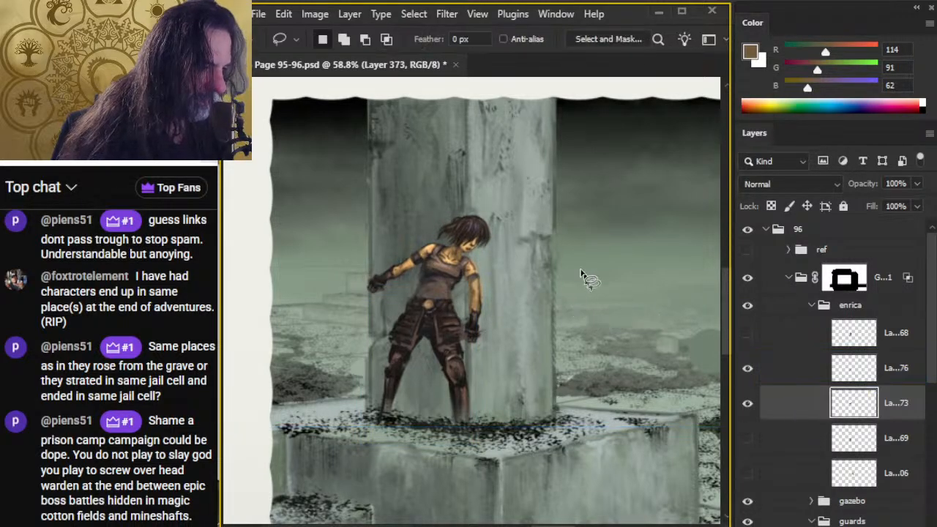
right_click(585, 274)
click(655, 428)
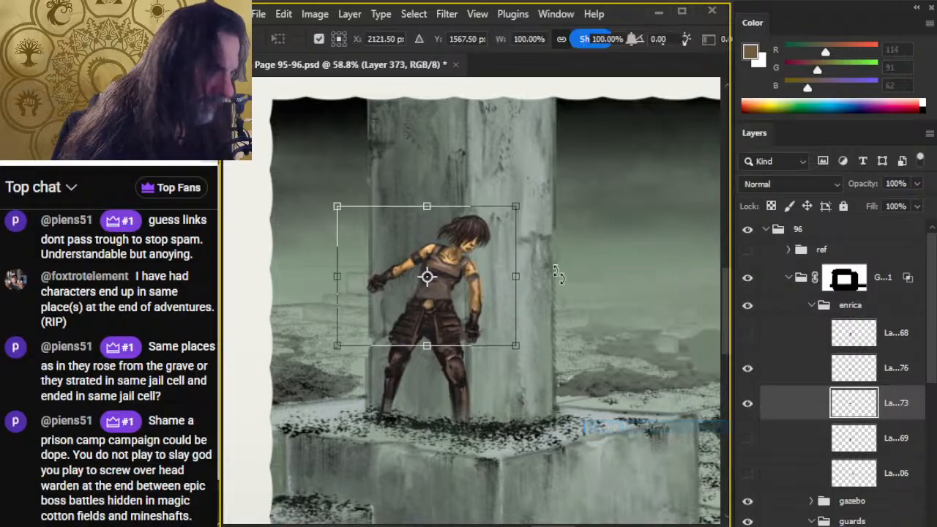
drag(516, 207, 509, 203)
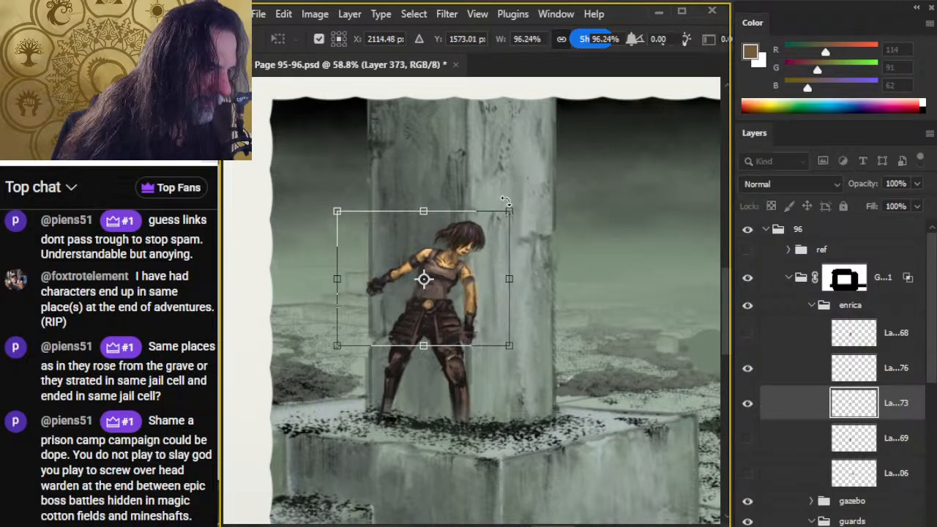
key(Return)
Step: Reposition the scaled upper body so its waist and skirt line up with the legs
key(v)
mouse_move(548, 300)
mouse_down()
mouse_move(560, 310)
mouse_move(548, 319)
mouse_up()
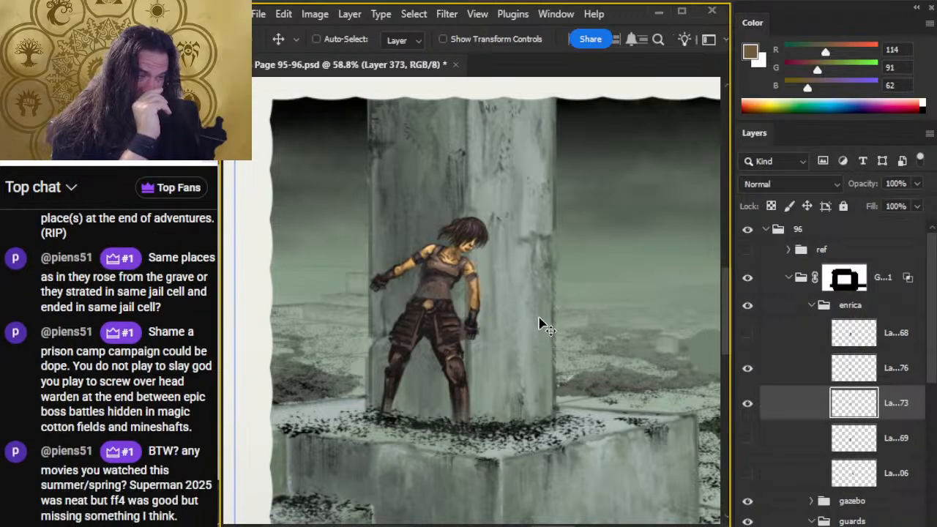
key(Up)
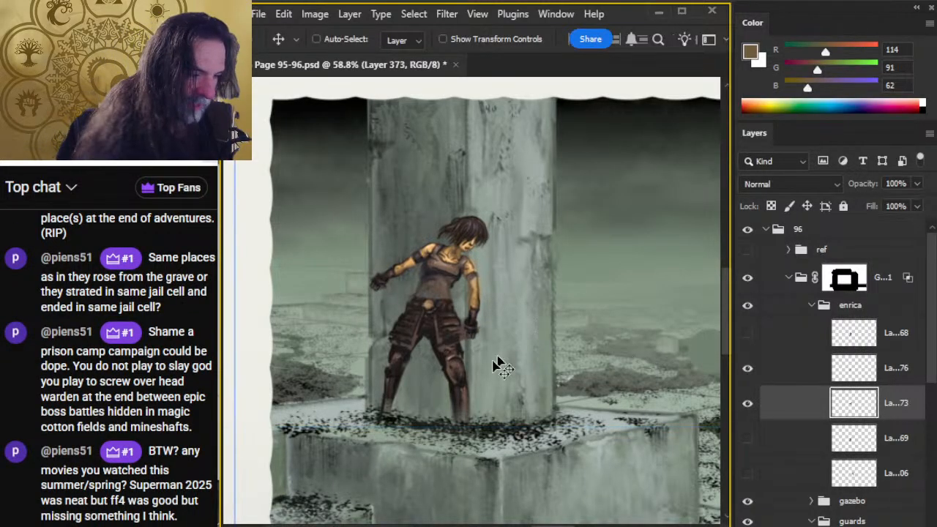
Step: On Layer 376, repaint the left-side lower leg and boot slanting outward with sampled near-black (RGB 35, 28, 26), erasing the old edges
click(784, 378)
key(b)
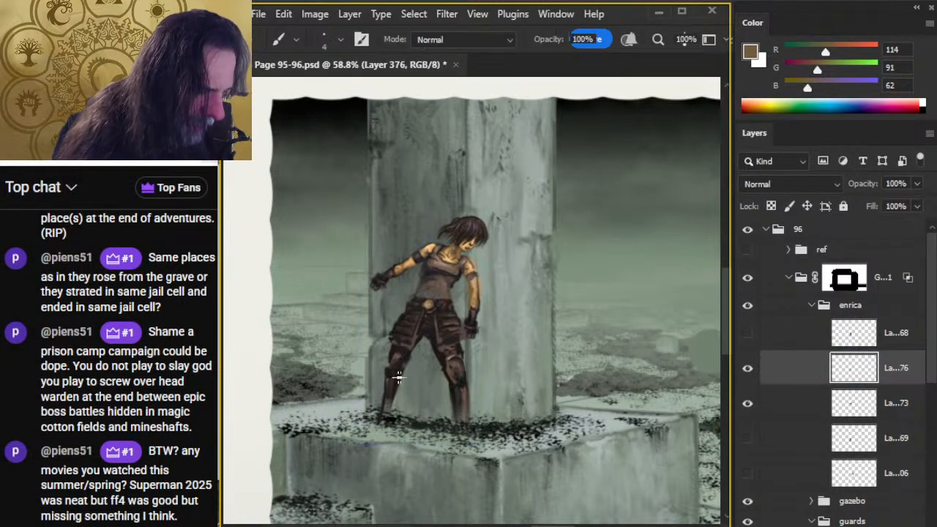
alt+click(393, 372)
mouse_move(388, 381)
mouse_down()
mouse_move(367, 418)
mouse_move(390, 393)
mouse_up()
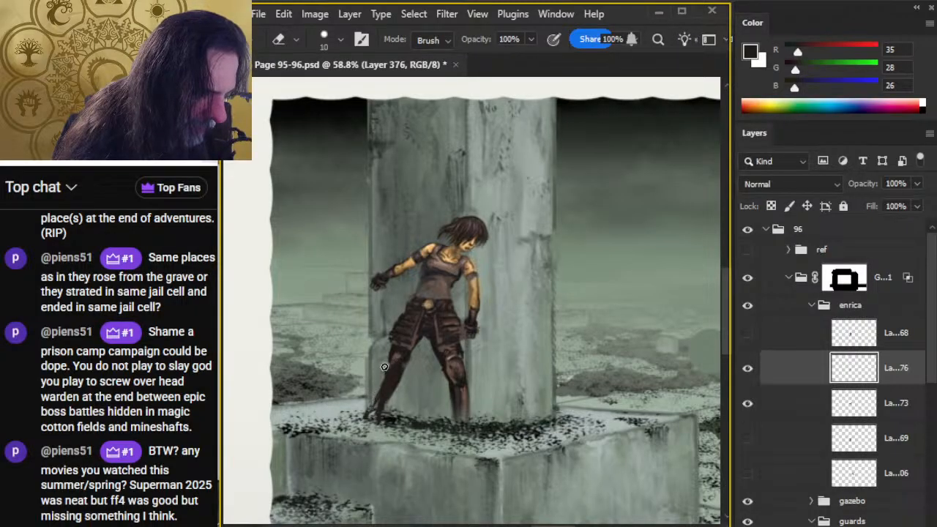
key(b)
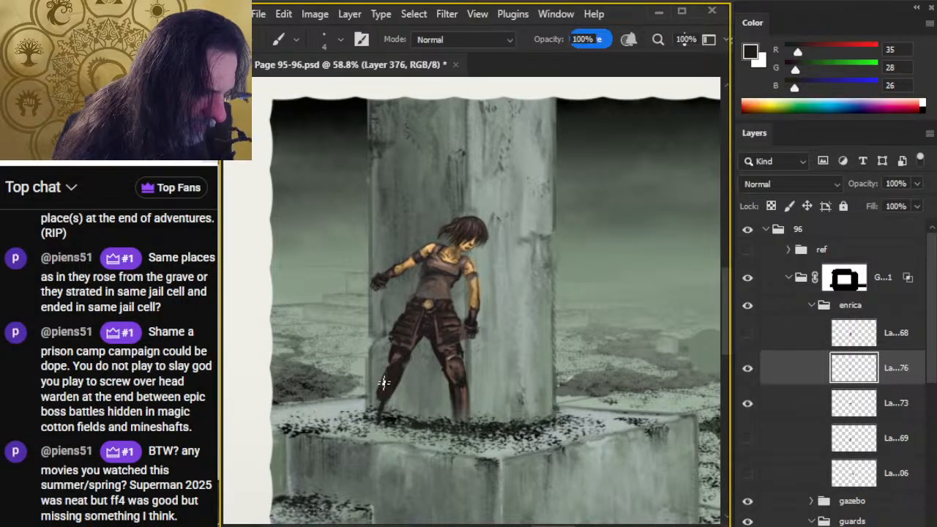
drag(376, 409, 373, 423)
key(e)
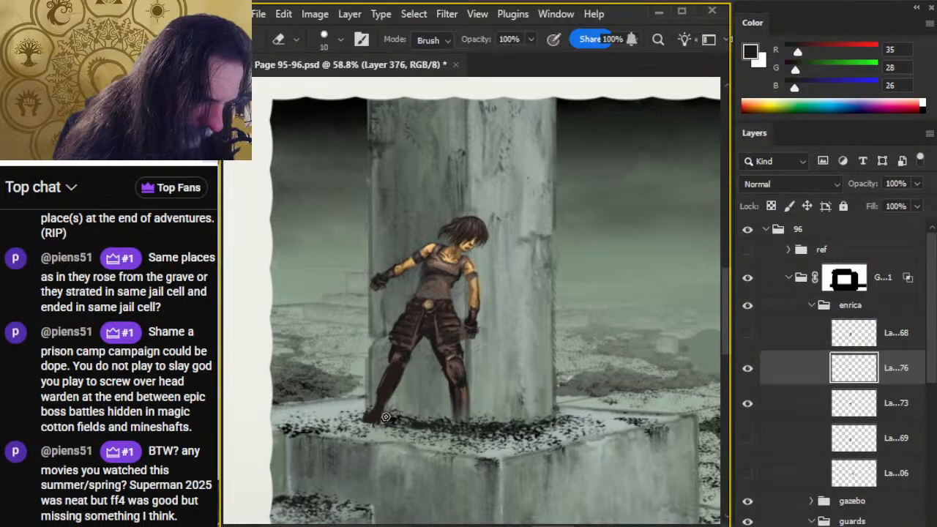
key(b)
key(e)
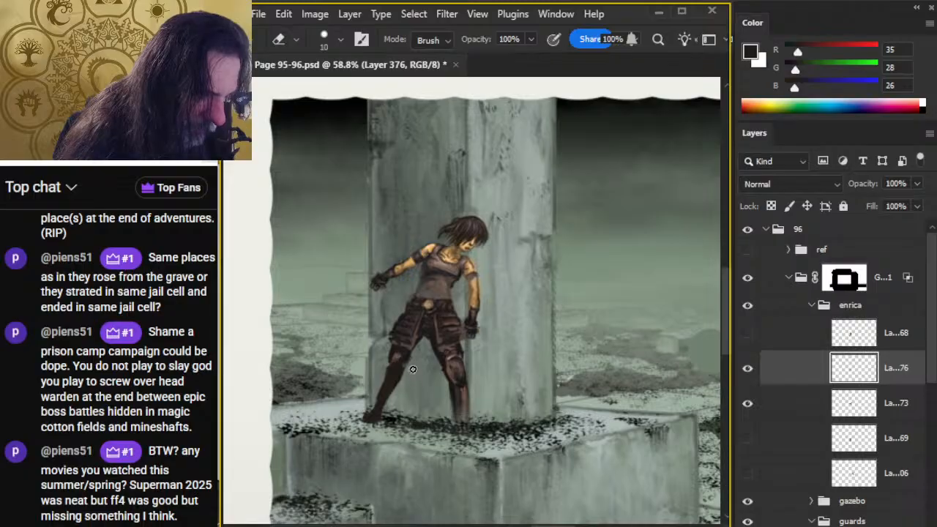
Step: Repaint the right-side lower leg and boot in near-black (RGB 35, 28, 26), lengthening the foot and erasing stray edges
key(b)
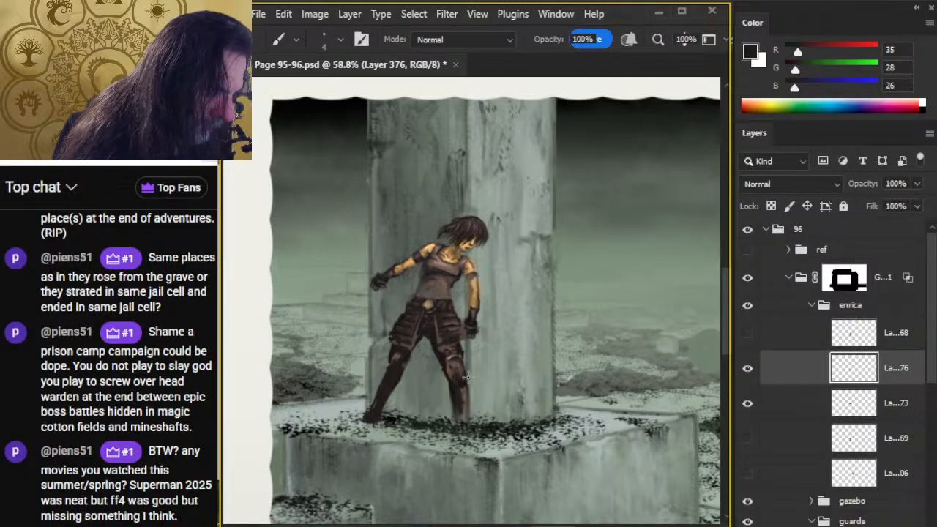
key(e)
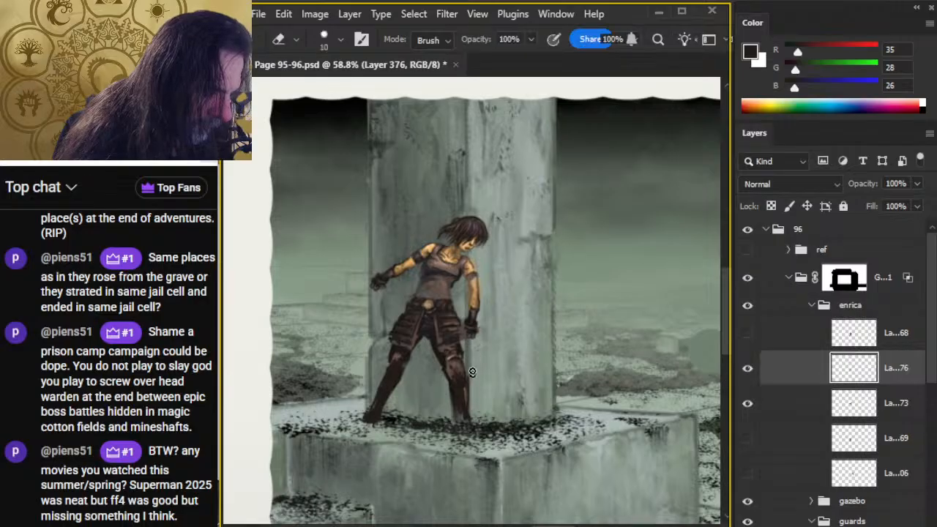
key(b)
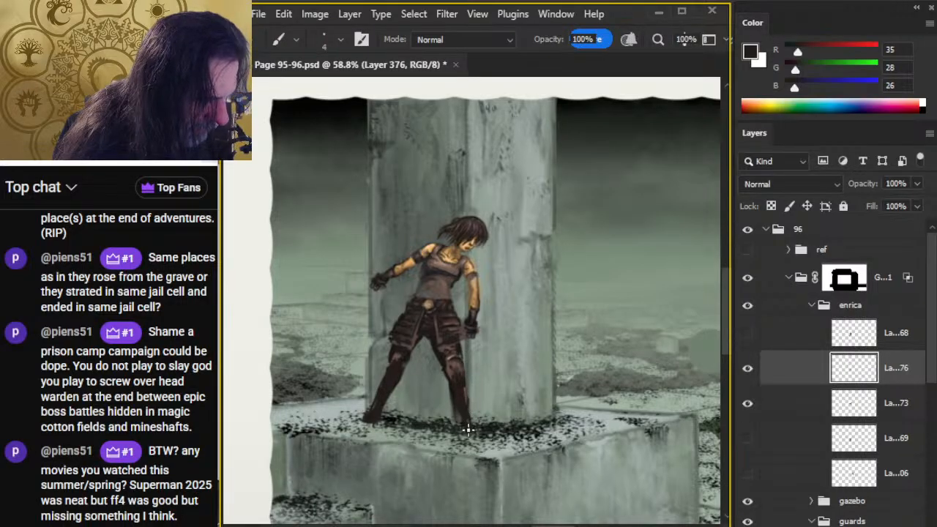
key(e)
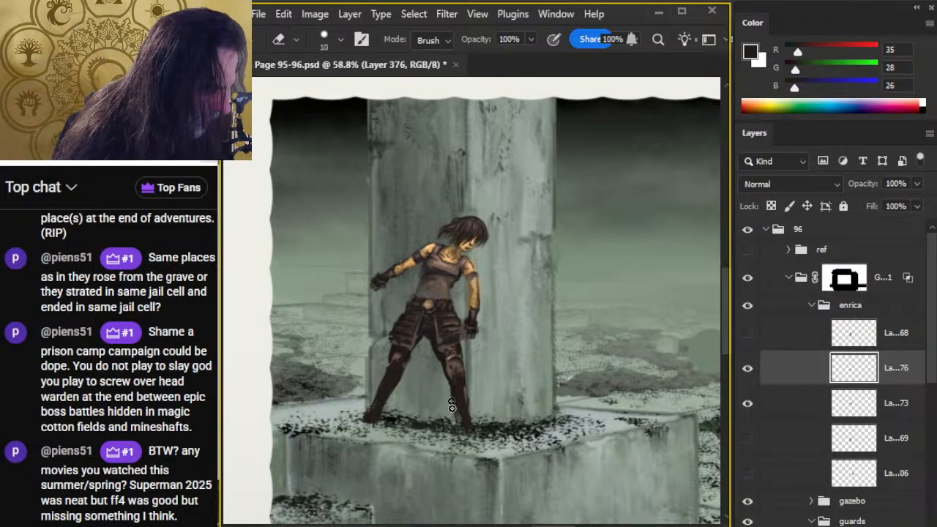
Step: Darken the skirt hem and upper thighs with sampled near-black (RGB 33, 28, 27), smudging at 65% strength and erasing excess
key(b)
alt+click(435, 343)
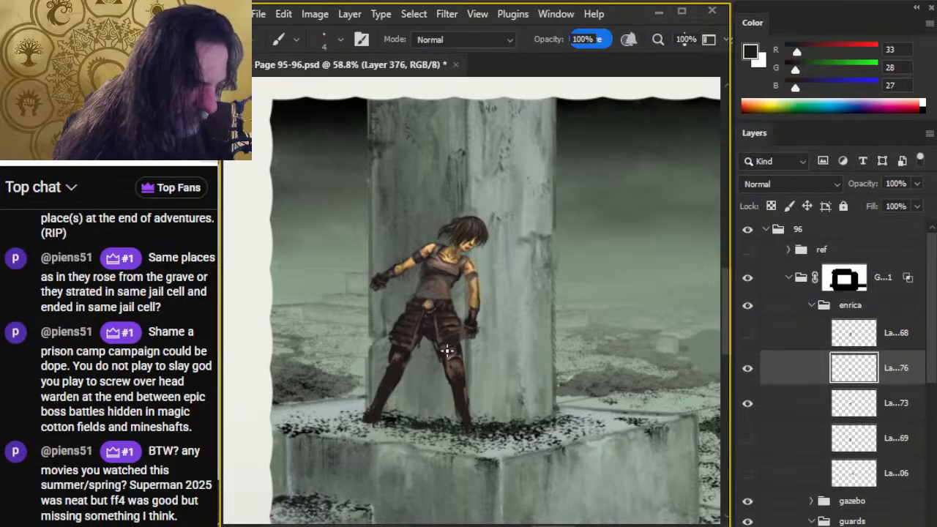
key(r)
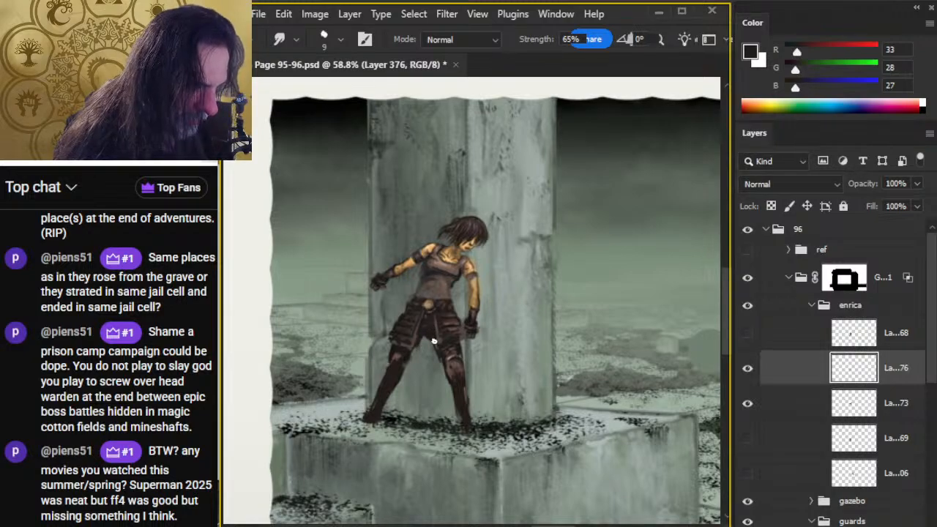
key(b)
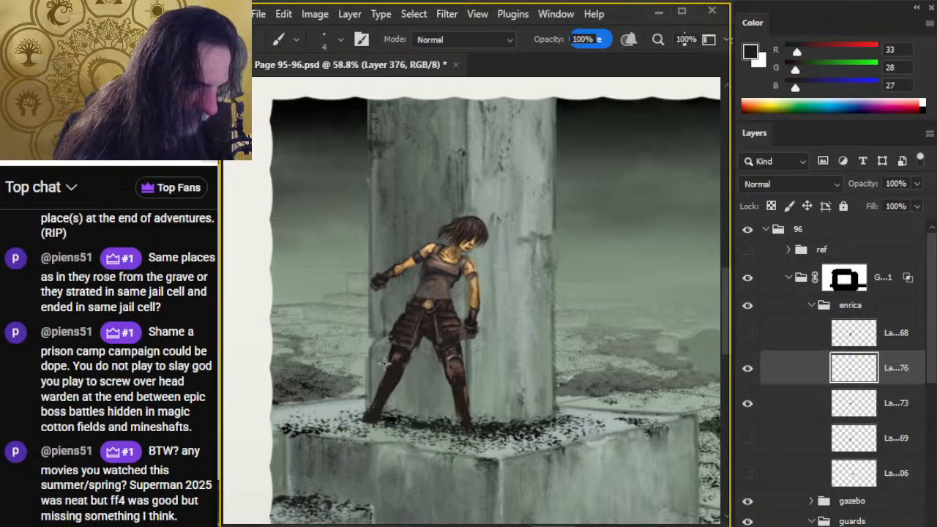
key(r)
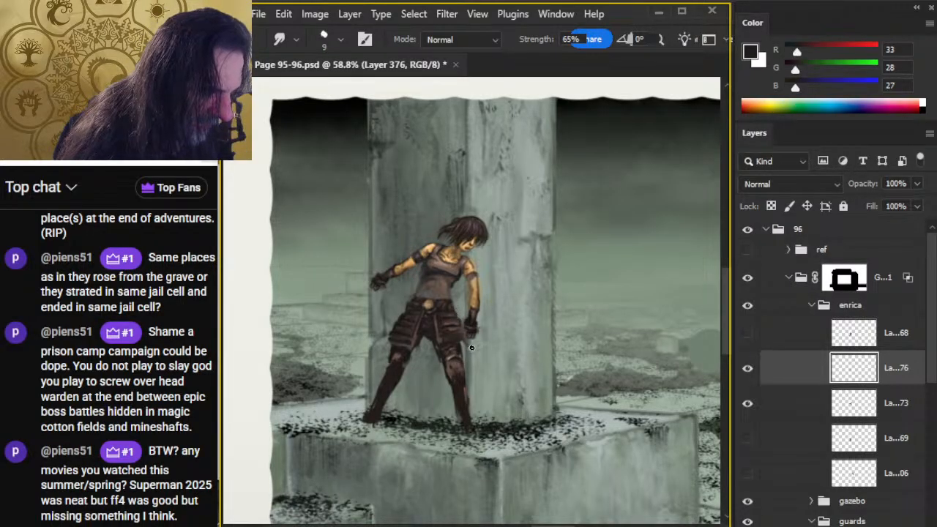
key(e)
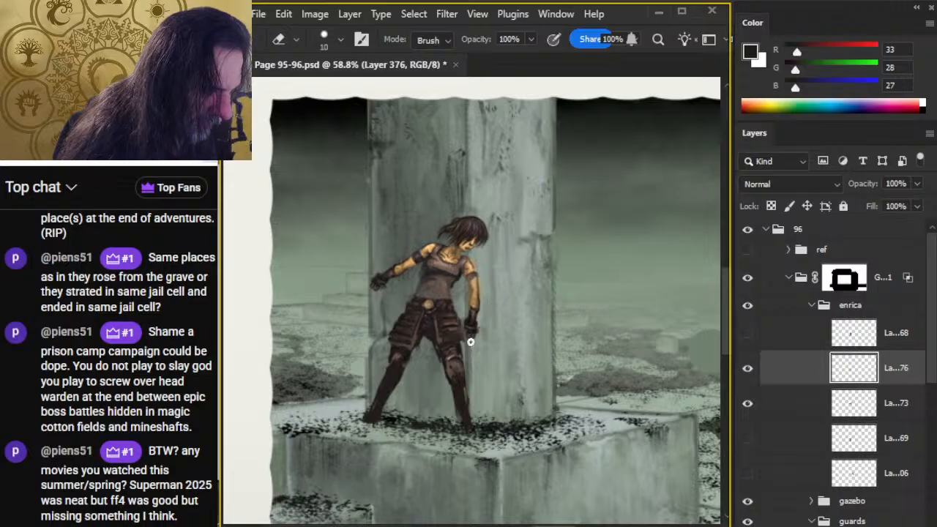
Step: Paint the right-side lower skirt bands with sampled grey-brown (RGB 86, 71, 66) and blend them by smudging at 65% strength
key(b)
key(alt)
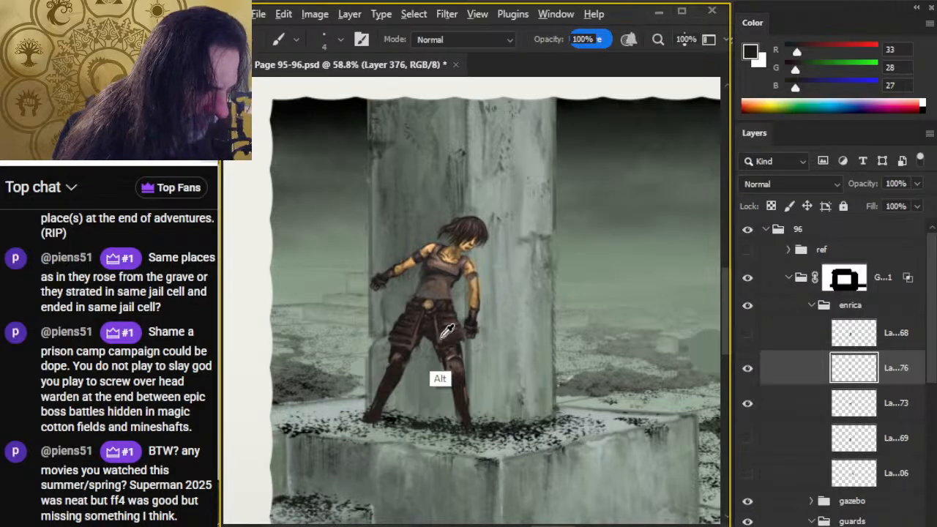
alt+click(442, 341)
key(r)
key(b)
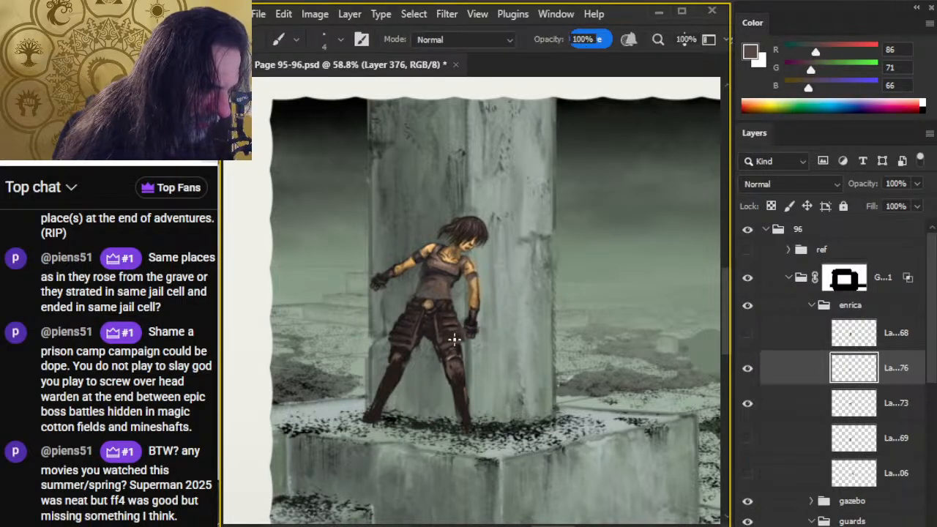
key(r)
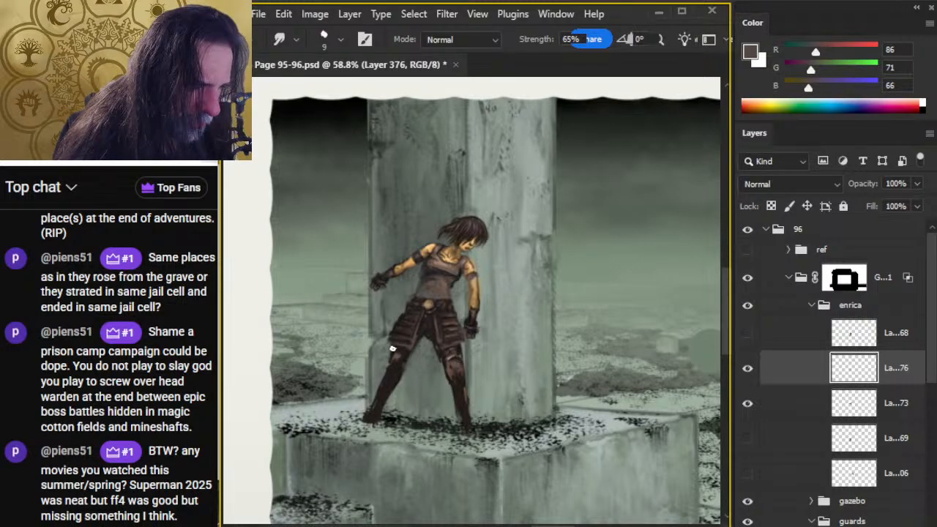
Step: Touch up the left-side lower leg with sampled near-black (RGB 35, 28, 26) and merge Layer 376 down into Layer 373
key(b)
alt+click(391, 383)
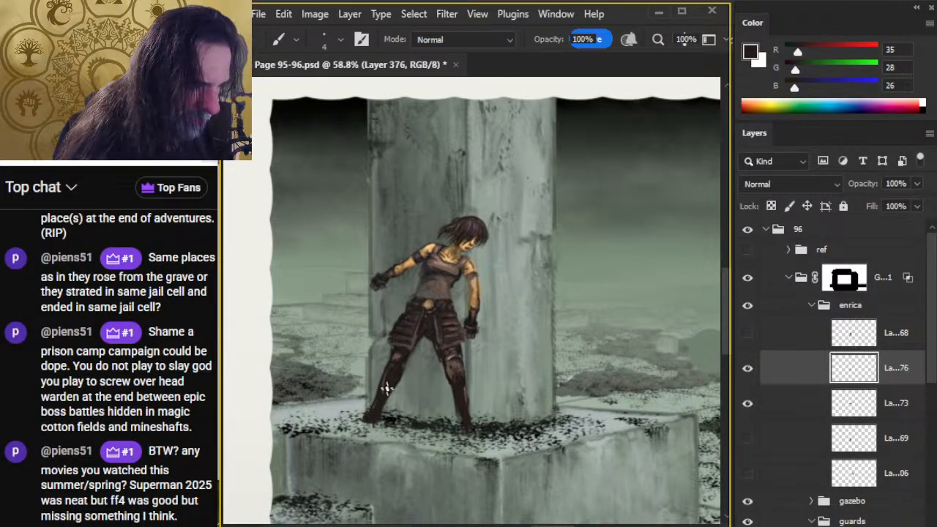
right_click(808, 366)
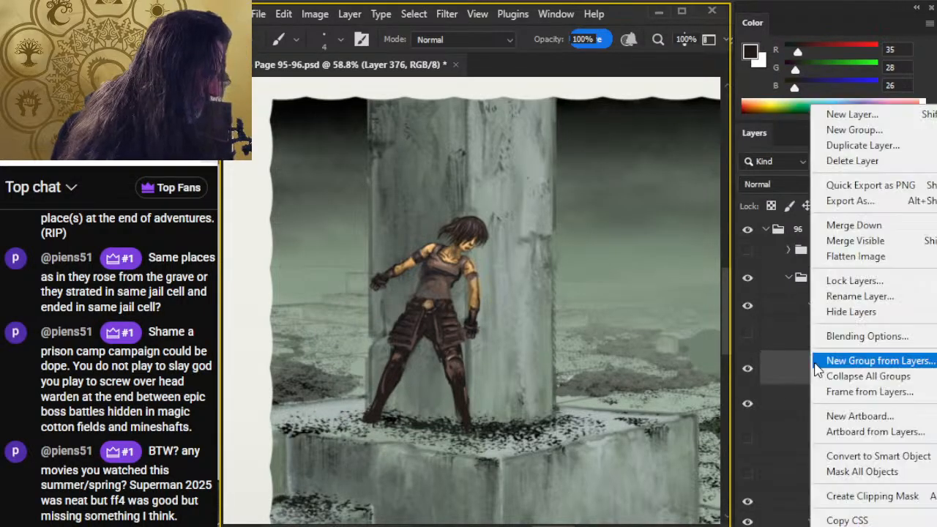
click(891, 227)
Step: Blend the thighs into the skirt hem on Layer 373 with sampled near-black (RGB 30, 26, 28) and smudging at 65% strength
key(r)
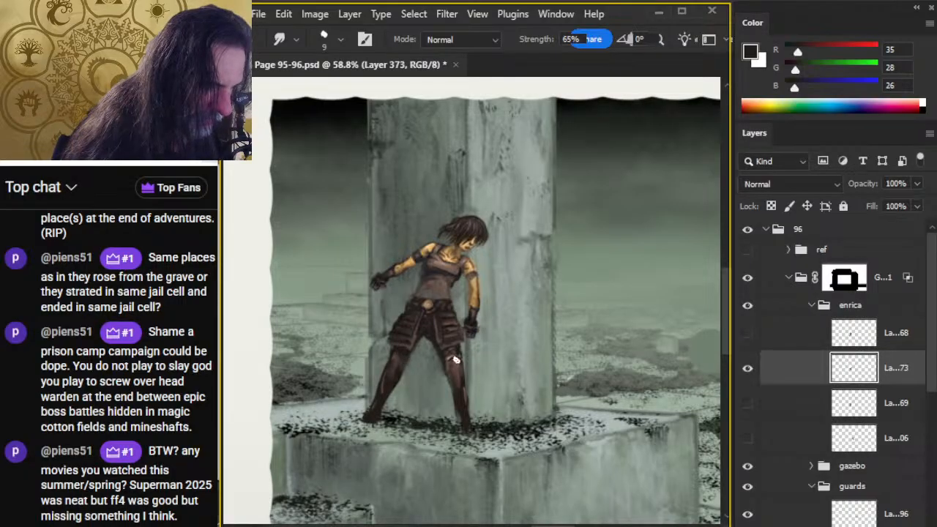
key(b)
key(alt)
alt+click(412, 345)
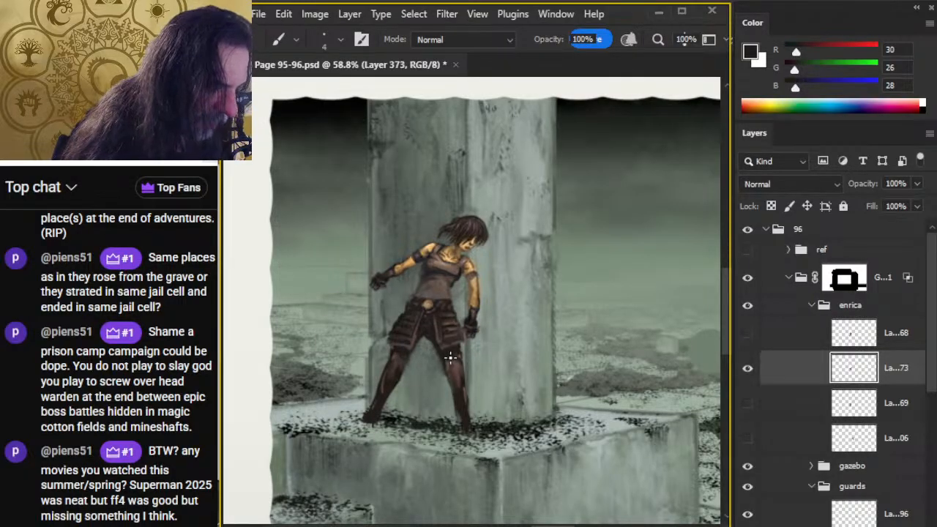
key(r)
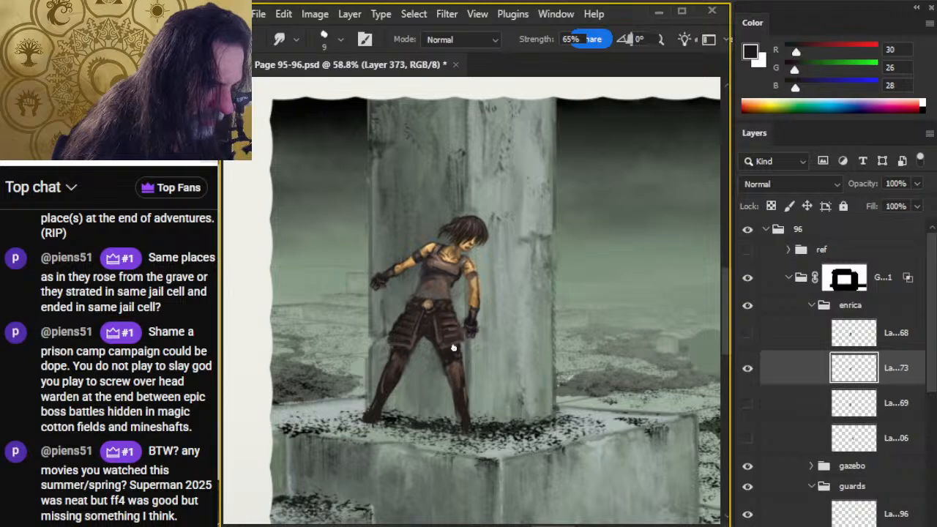
key(b)
key(alt)
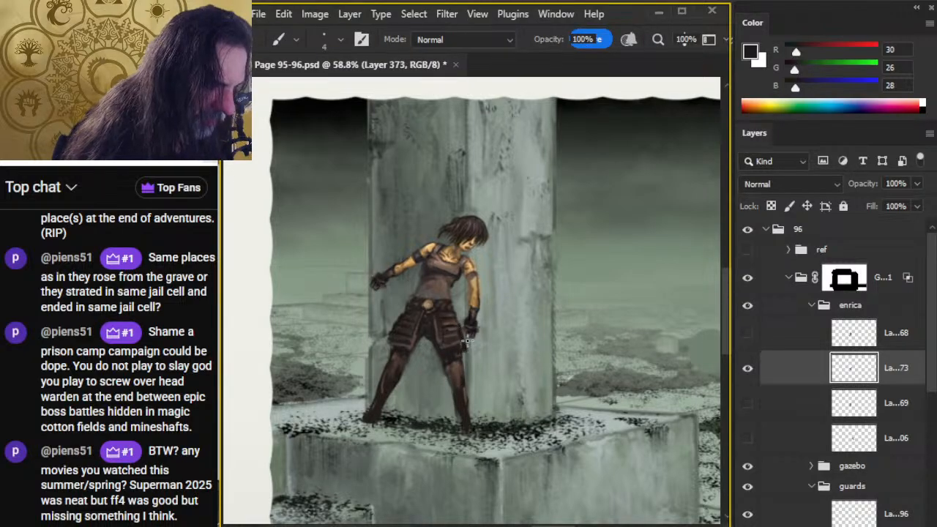
Step: Reshape the skirt's outer left-side edge and hip, alternating near-black (RGB 30, 26, 28) paint with a 10 px eraser
key(e)
key(b)
key(e)
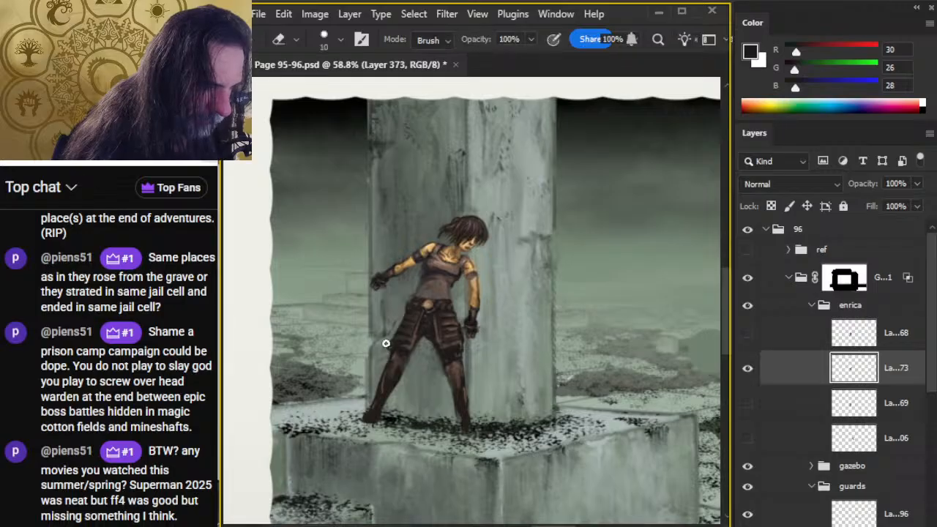
key(b)
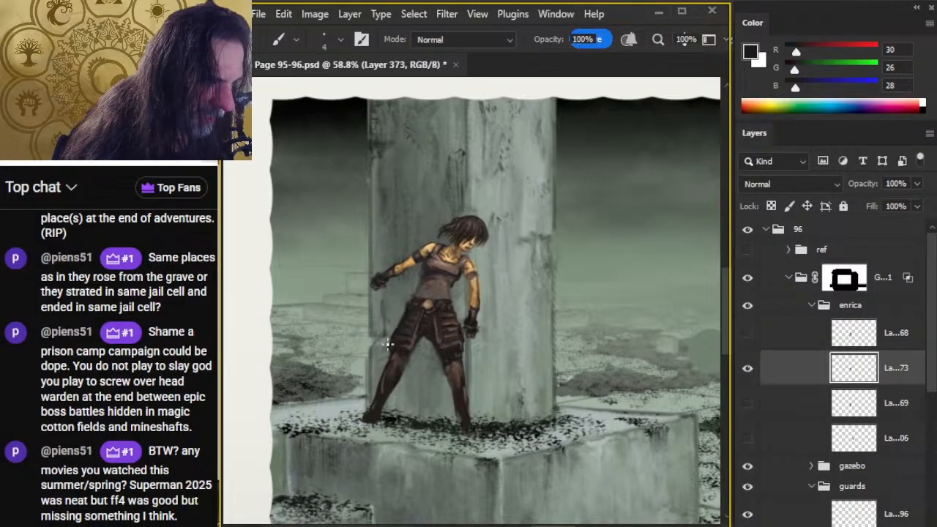
key(e)
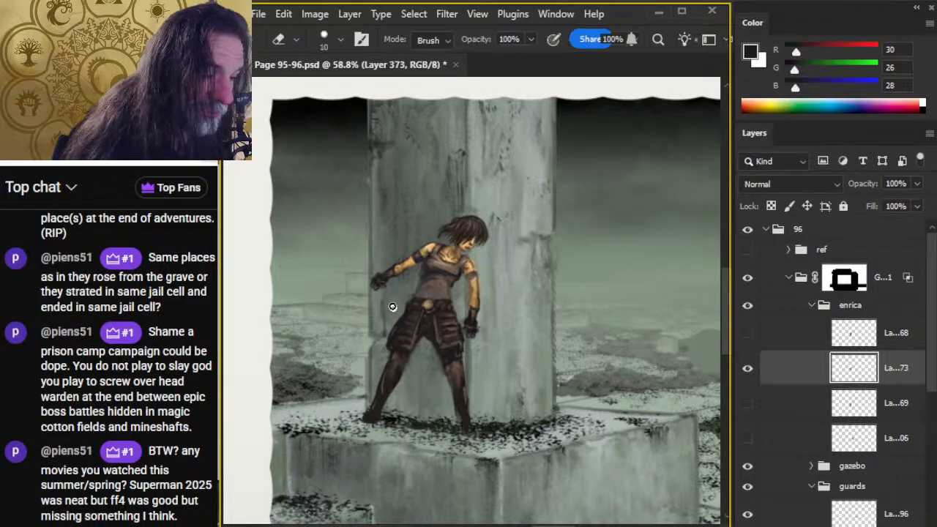
Step: Clean up the inner skirt hem and the gap between the thighs, alternating near-black paint with erasing
key(b)
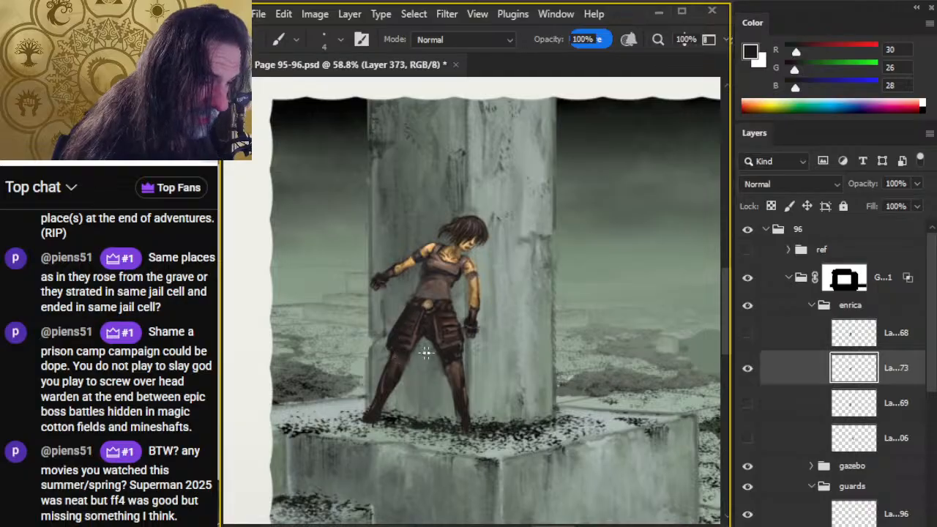
key(e)
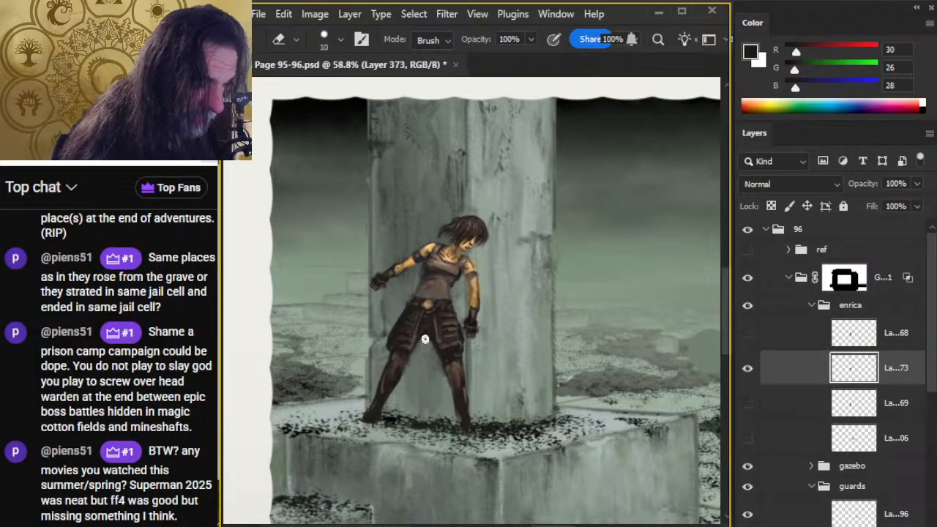
key(b)
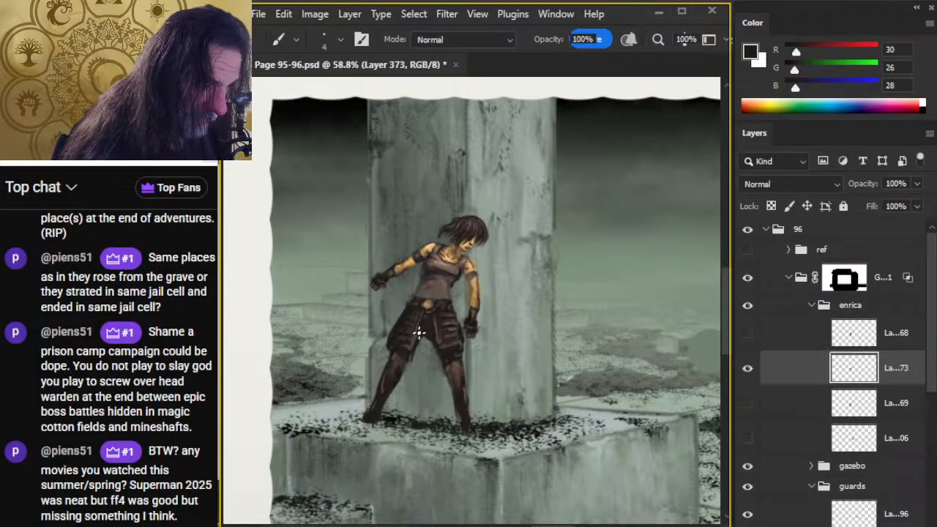
key(e)
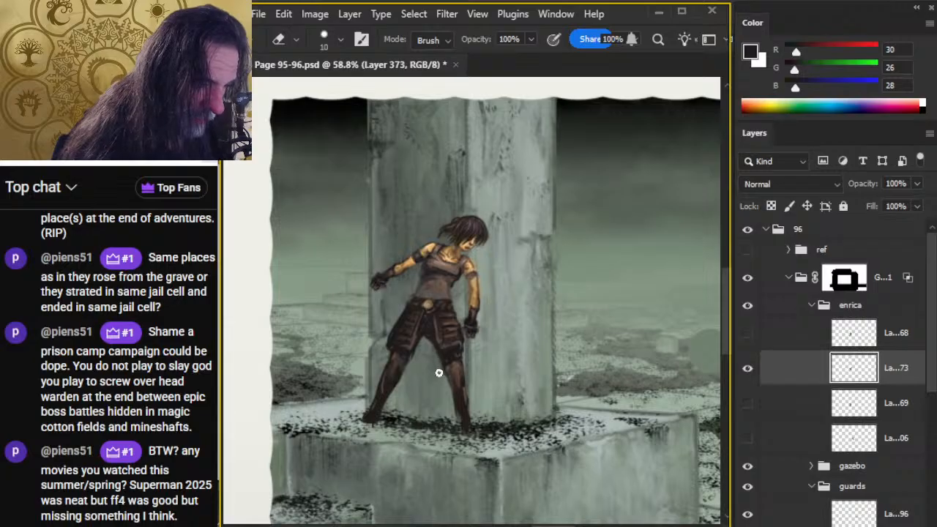
key(b)
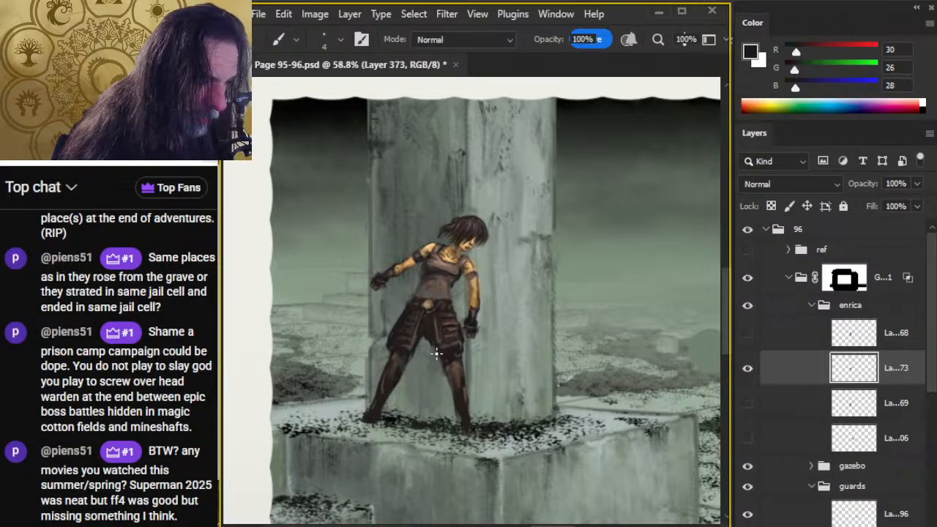
Step: Trim the right-side hip and waist outline with the eraser reduced to 8 px, then smudge the torso edge at 65% strength
key(e)
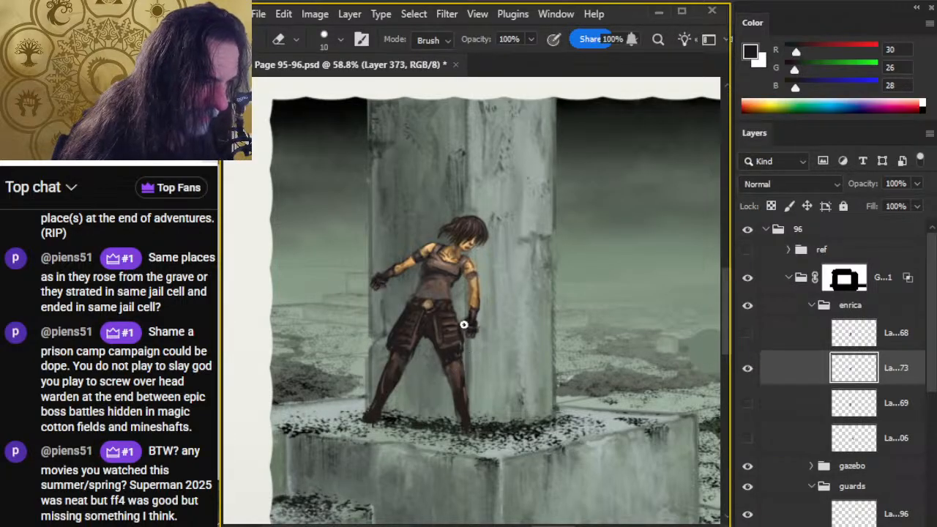
key(bracketleft)
key(bracketleft)
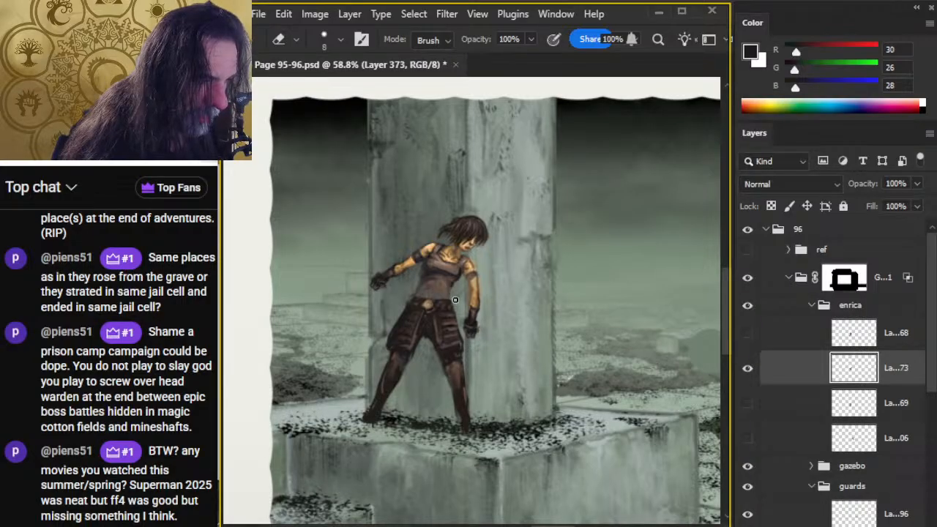
key(b)
key(r)
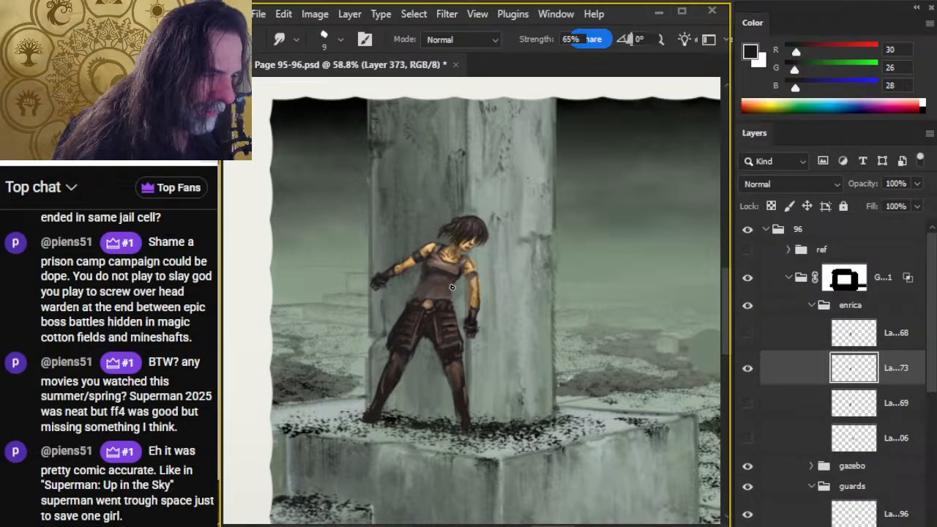
Step: Refine the left-side waist and the shading of the top, alternating near-black (RGB 30, 26, 28) paint with smudging at 65% strength
key(b)
key(r)
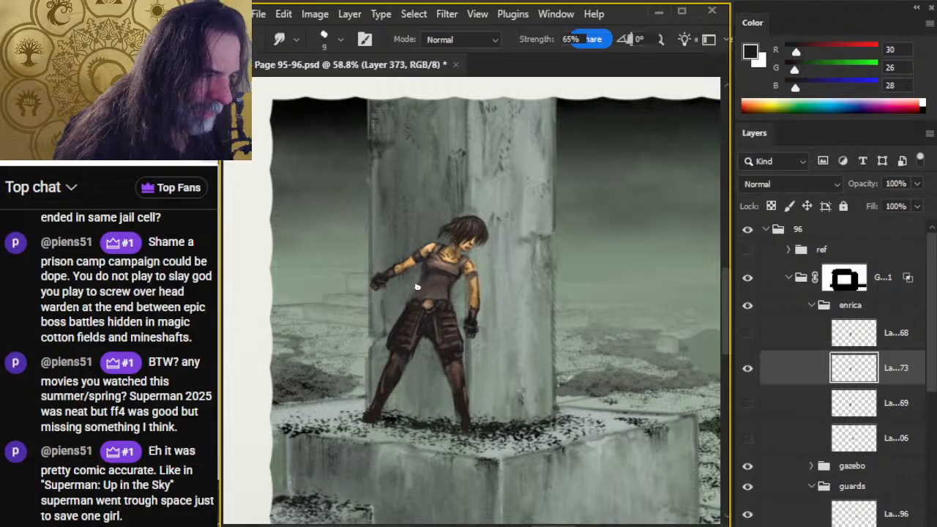
key(b)
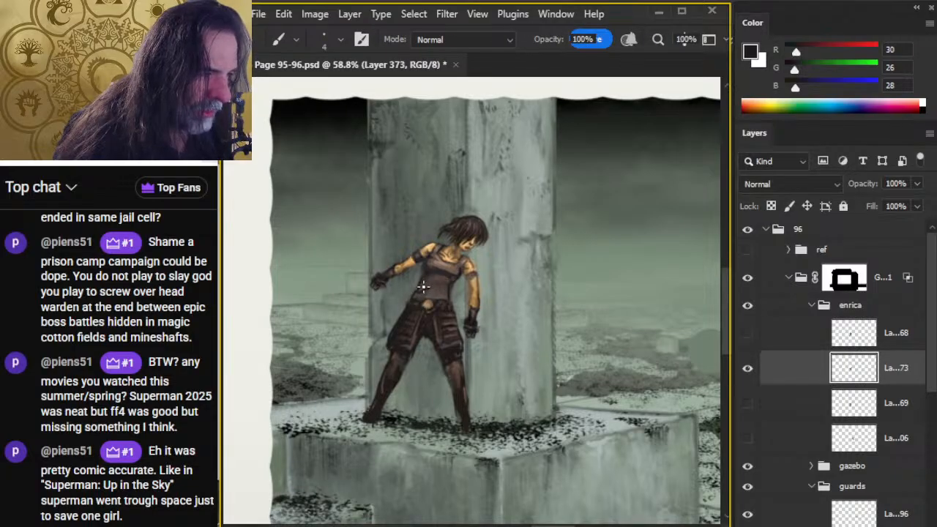
key(r)
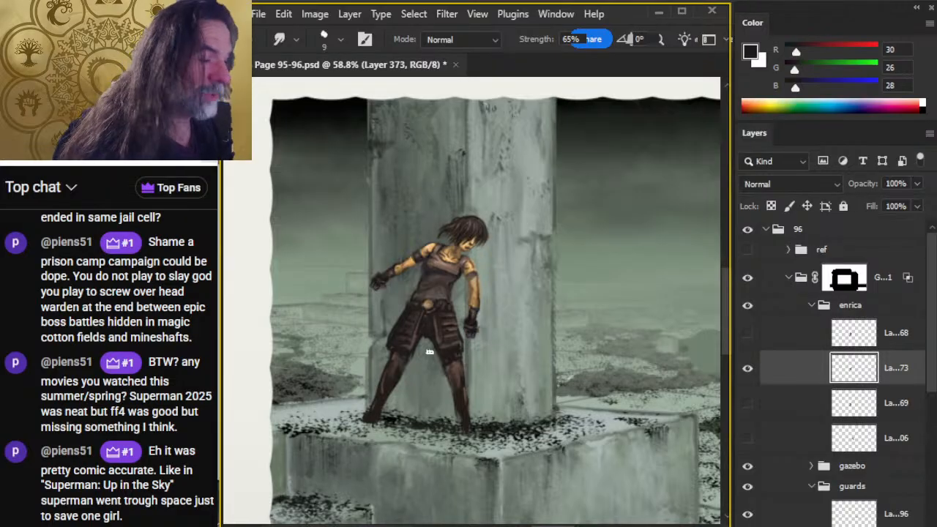
key(b)
key(r)
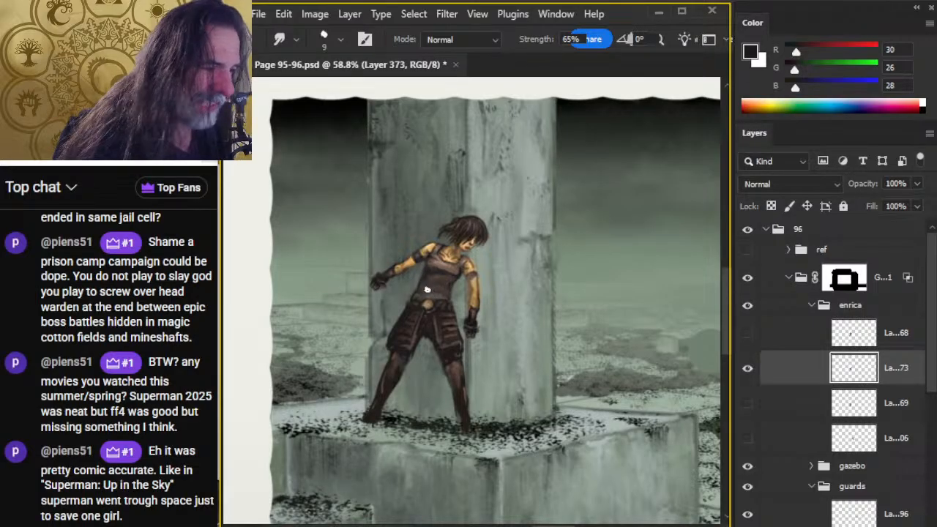
Step: Retouch the right-side boot and the gap between the legs, alternating sampled dark grey (RGB 46, 42, 39) paint with an 8 px eraser
key(e)
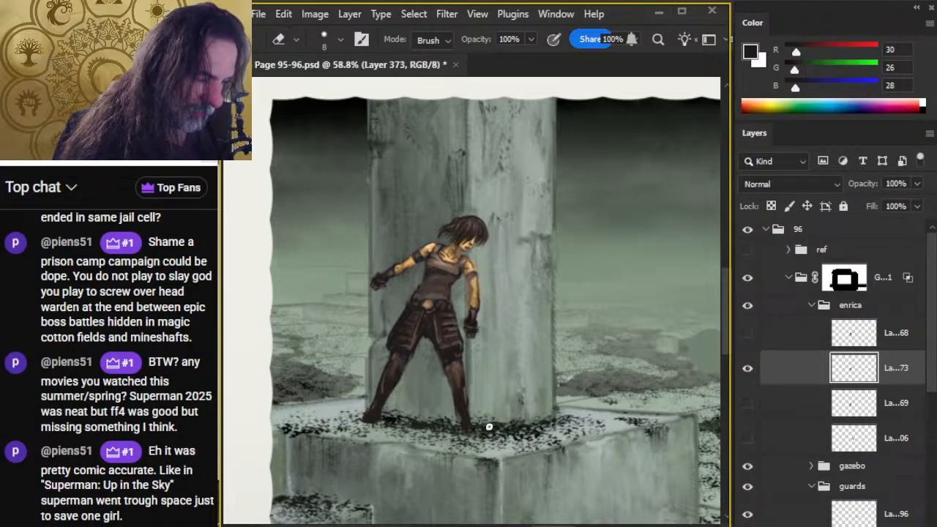
key(b)
alt+click(465, 410)
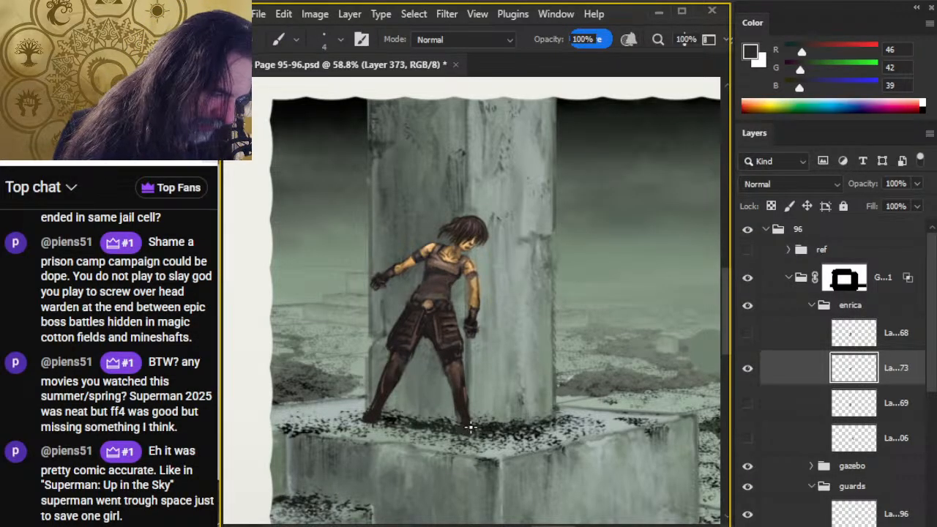
key(e)
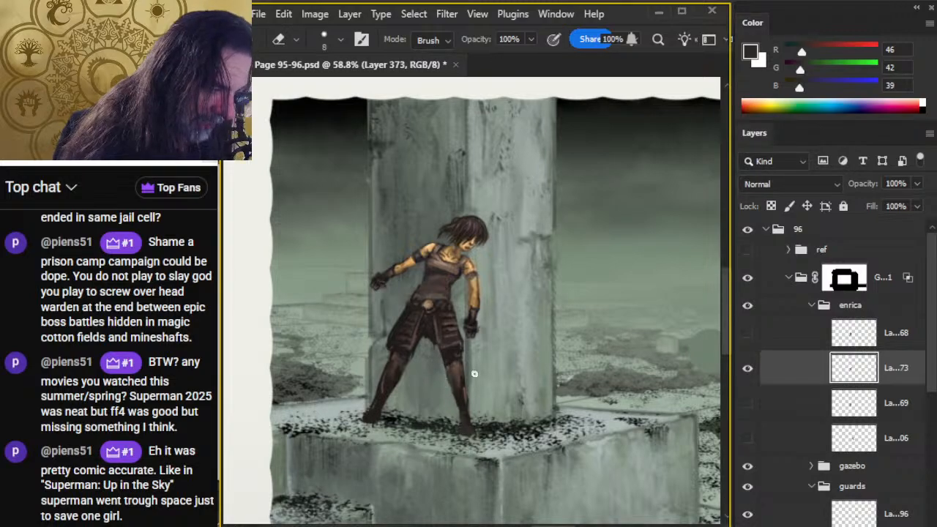
key(b)
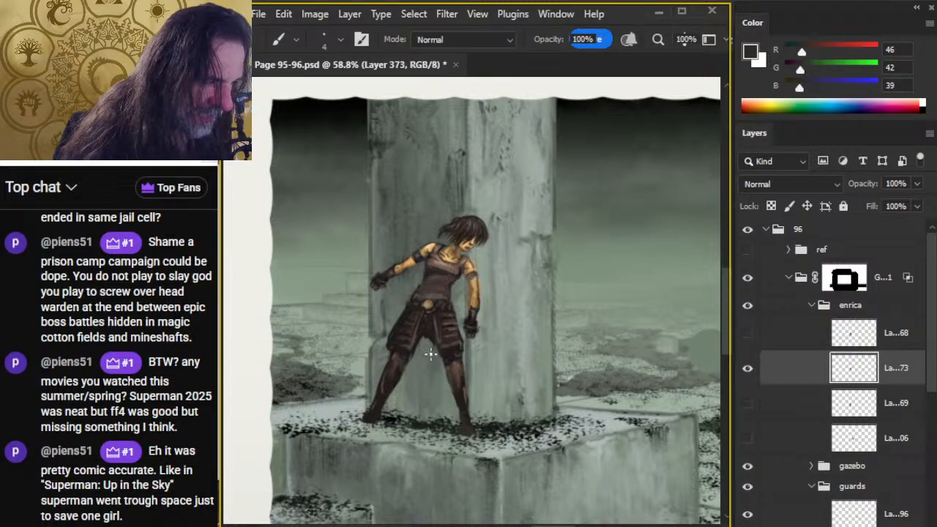
key(e)
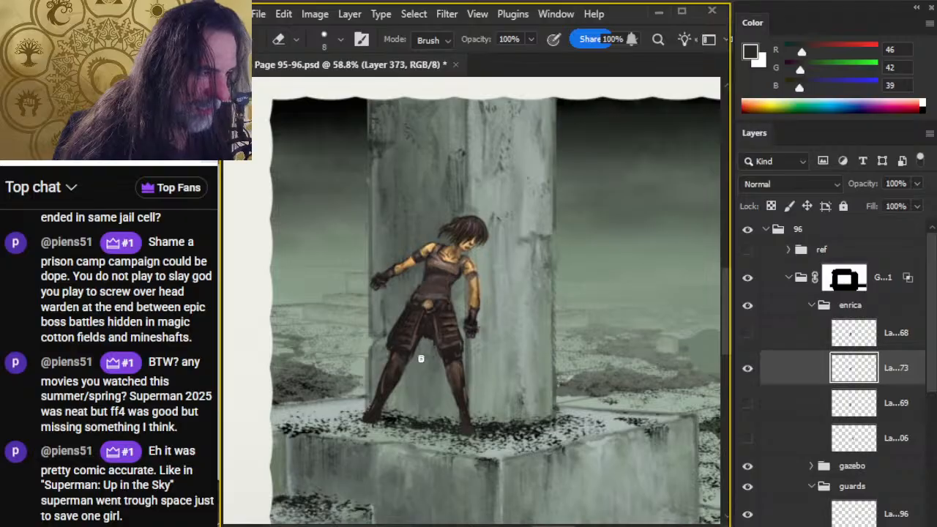
Step: Repaint the skirt's central folds and inner hem with sampled browns (RGB 64, 52, 47 and 85, 70, 65), smudging at 65% strength
key(b)
alt+click(403, 356)
drag(428, 316, 426, 333)
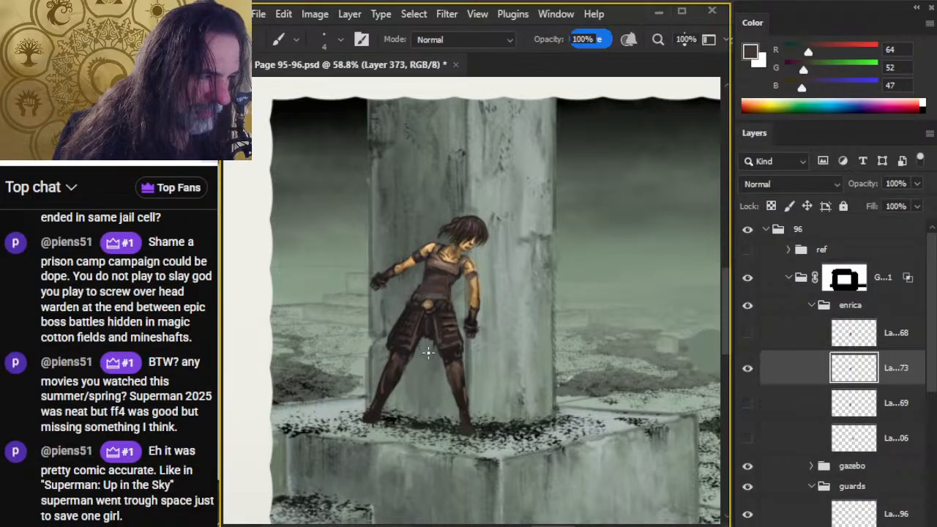
key(r)
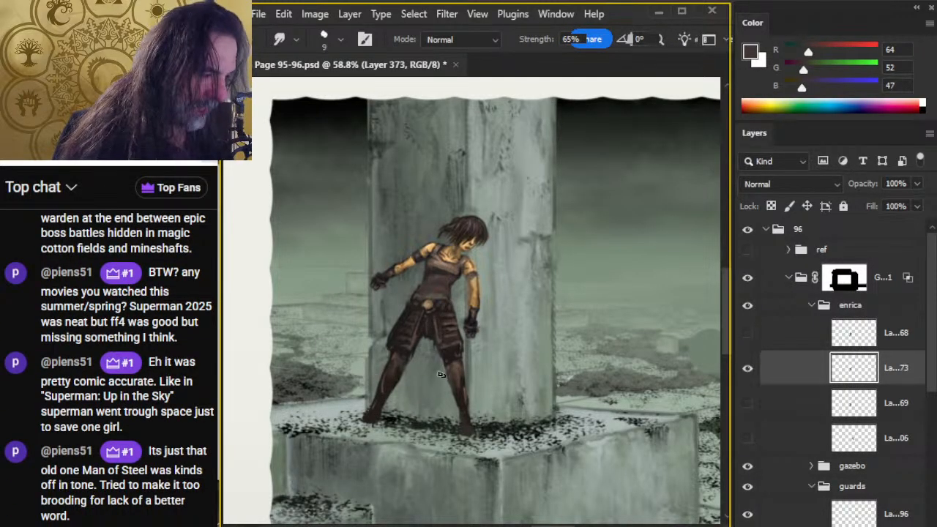
key(b)
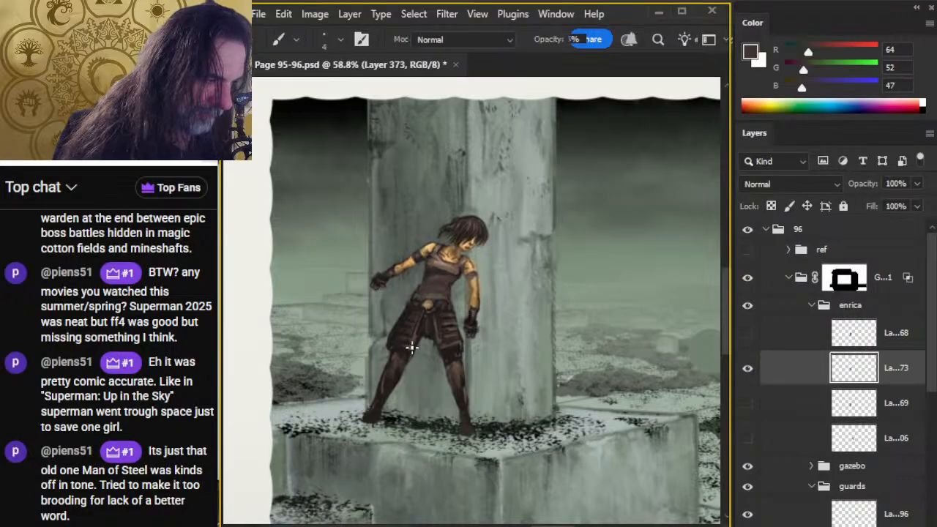
alt+click(405, 382)
key(r)
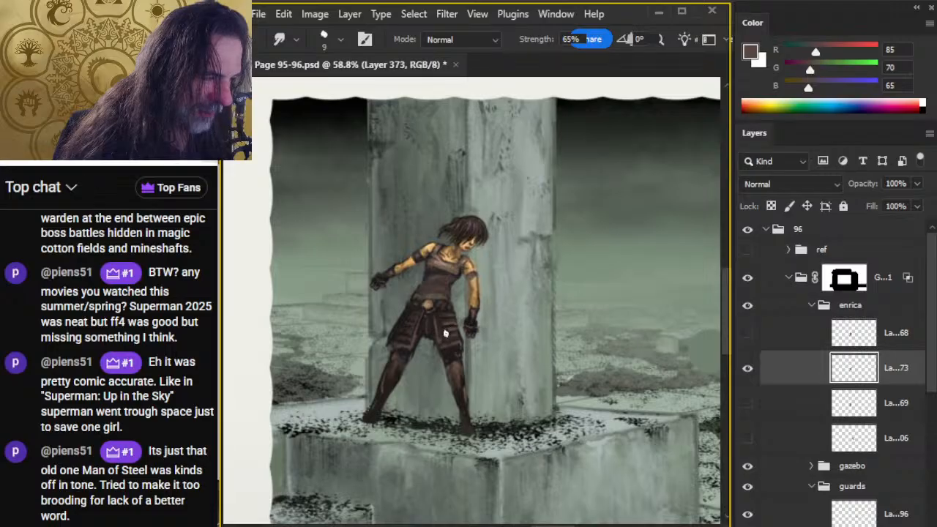
Step: Deepen the skirt's shading with sampled near-black (RGB 33, 28, 27), smudge its left-side edge and clean up with the eraser
key(b)
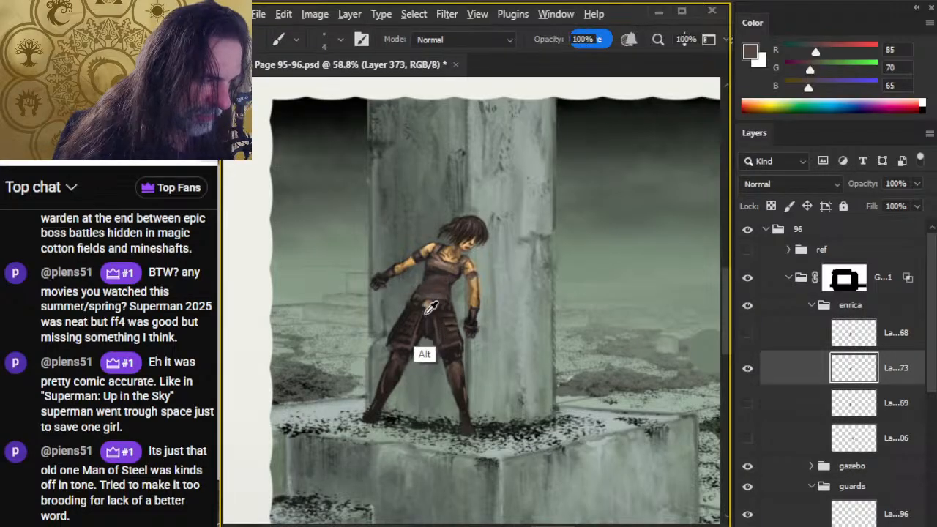
alt+click(440, 321)
key(r)
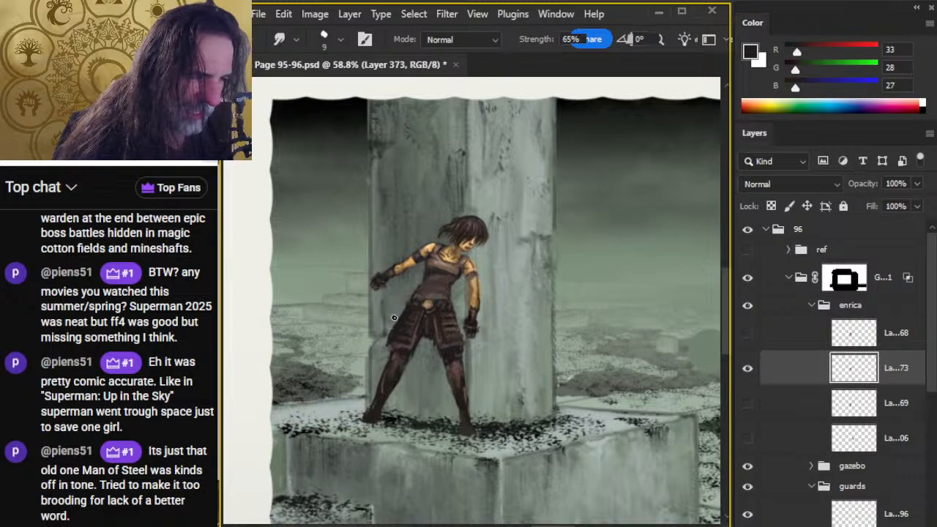
key(e)
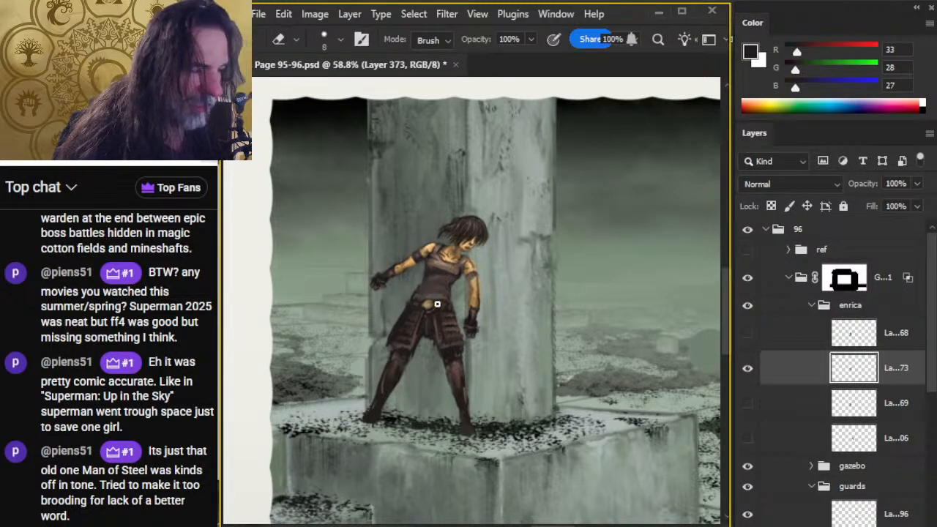
Step: Blend the lower torso into the belt, alternating near-black (RGB 33, 28, 27) paint with smudging at 65% strength
key(r)
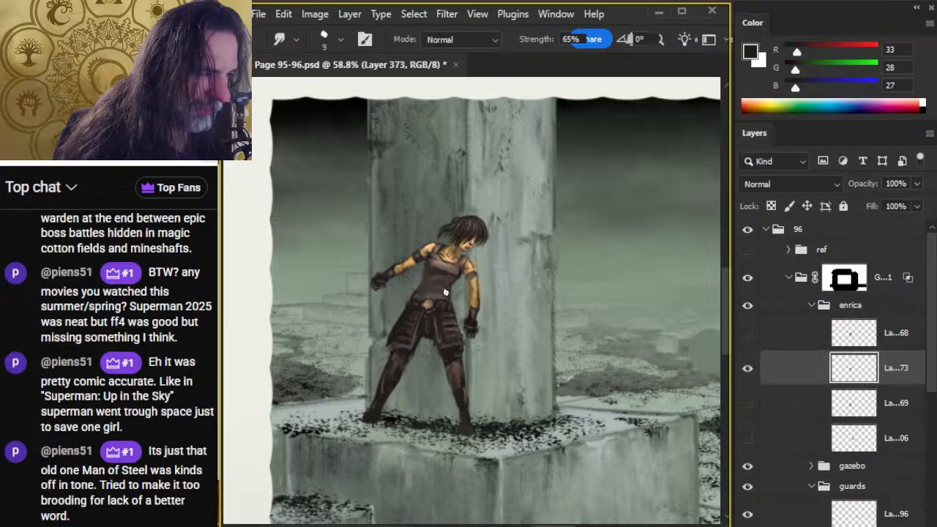
key(b)
key(r)
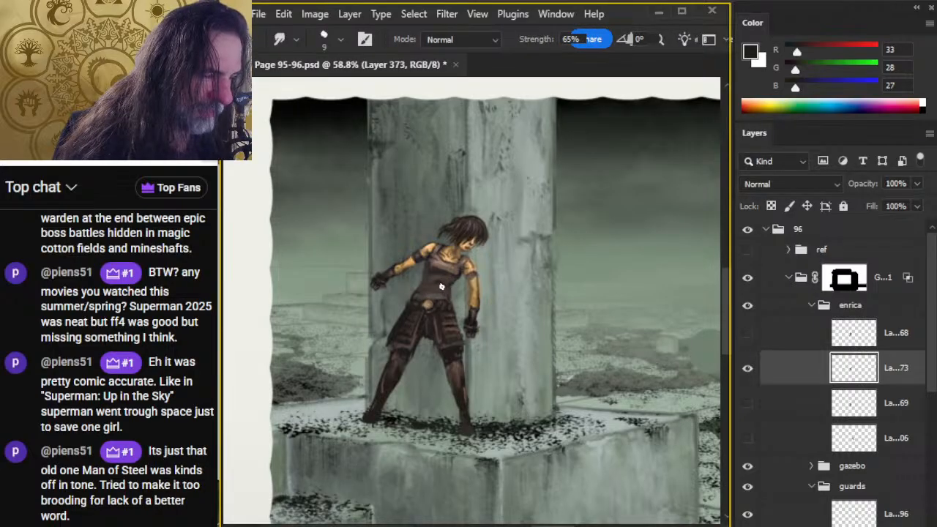
key(b)
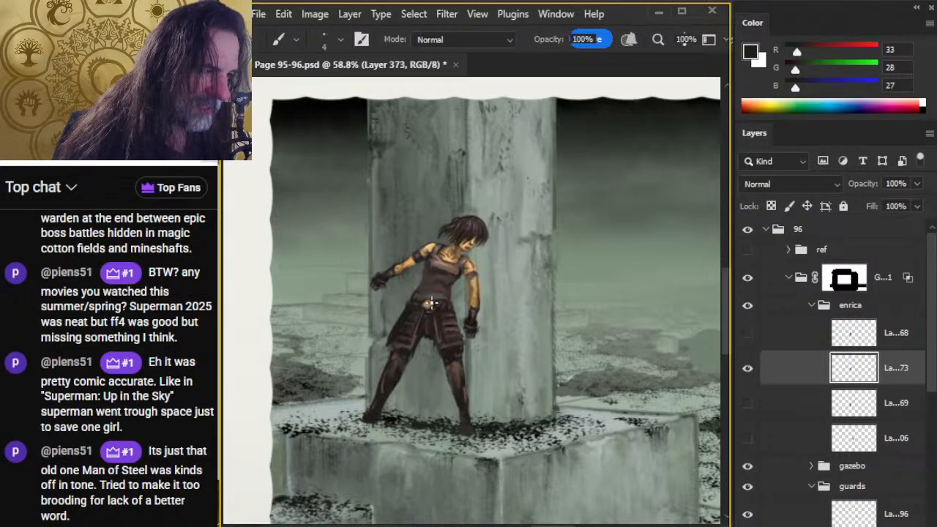
key(r)
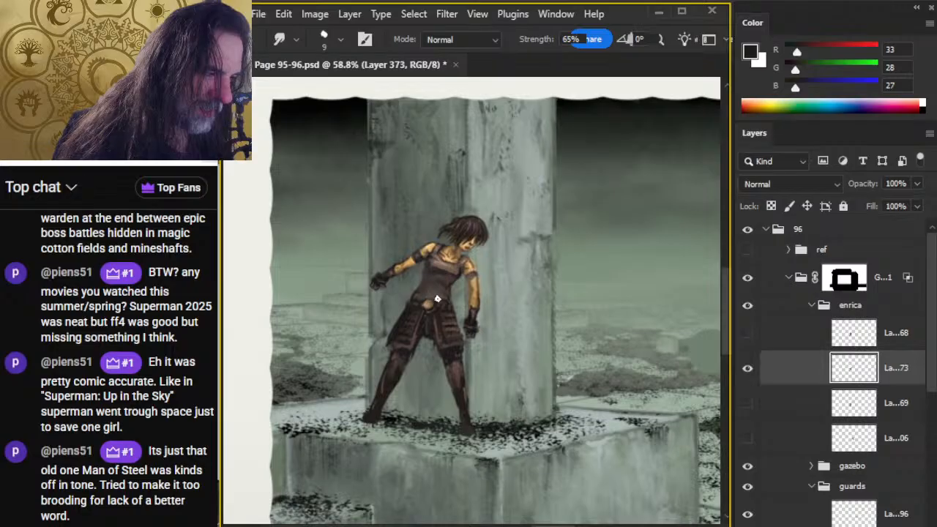
key(b)
key(r)
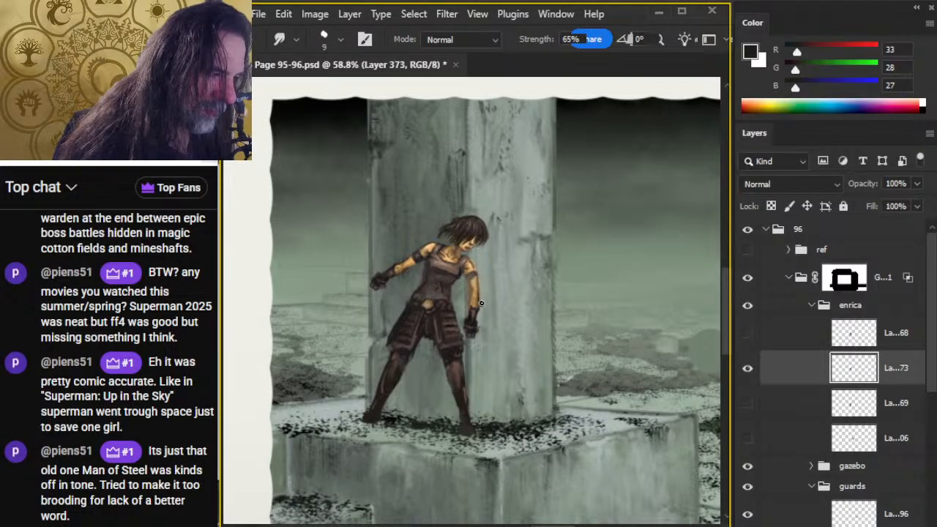
Step: Refine the contours and shading of both lower legs, alternating near-black (RGB 33, 28, 27) paint with the 8 px eraser
key(z)
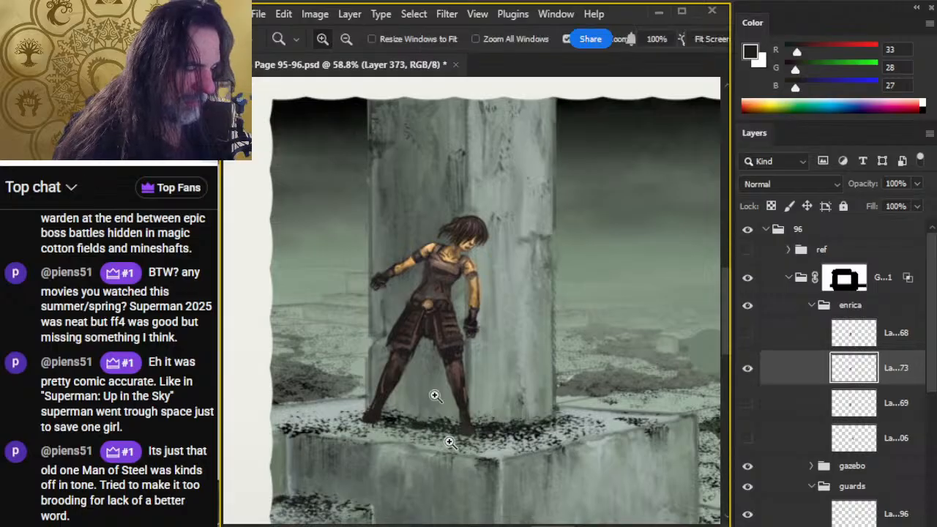
key(r)
key(b)
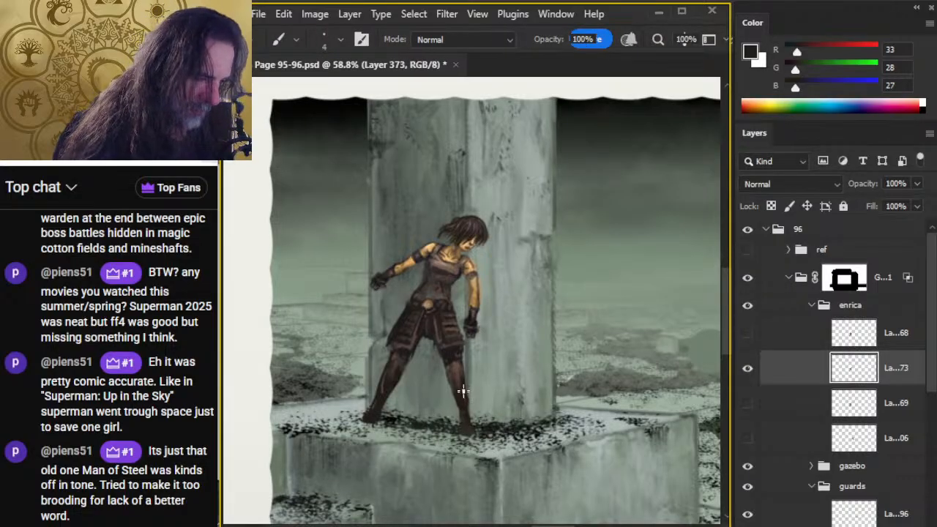
key(e)
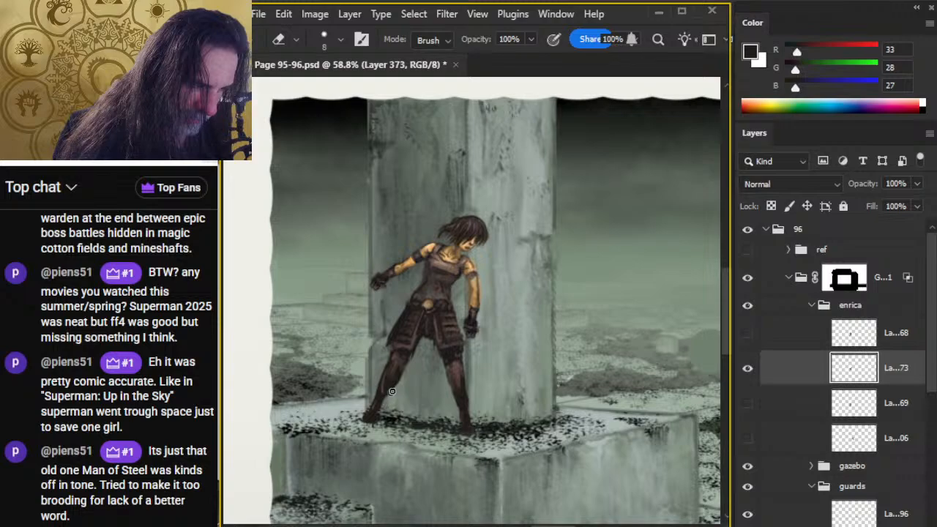
key(b)
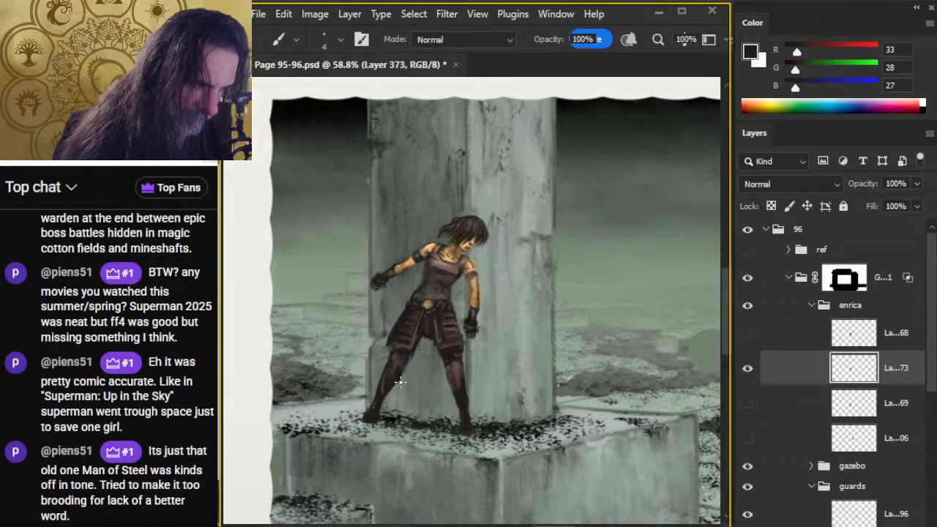
key(e)
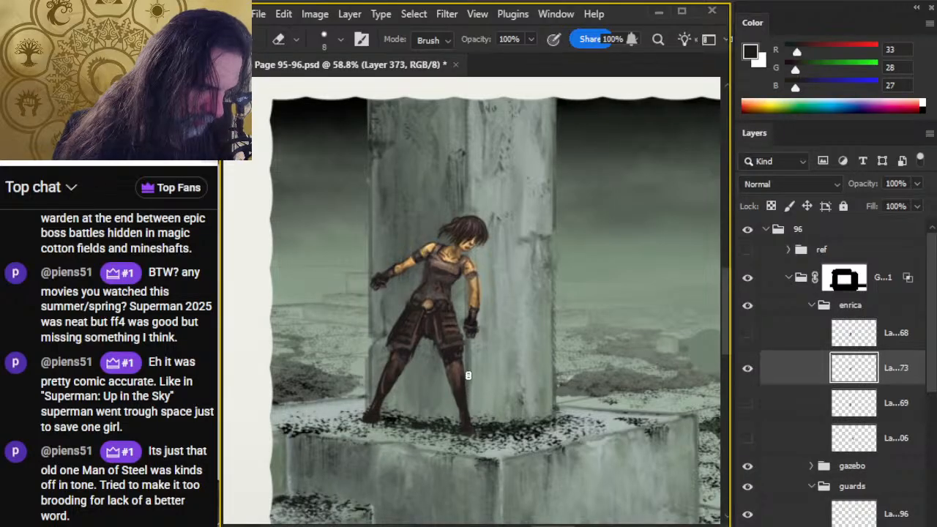
key(r)
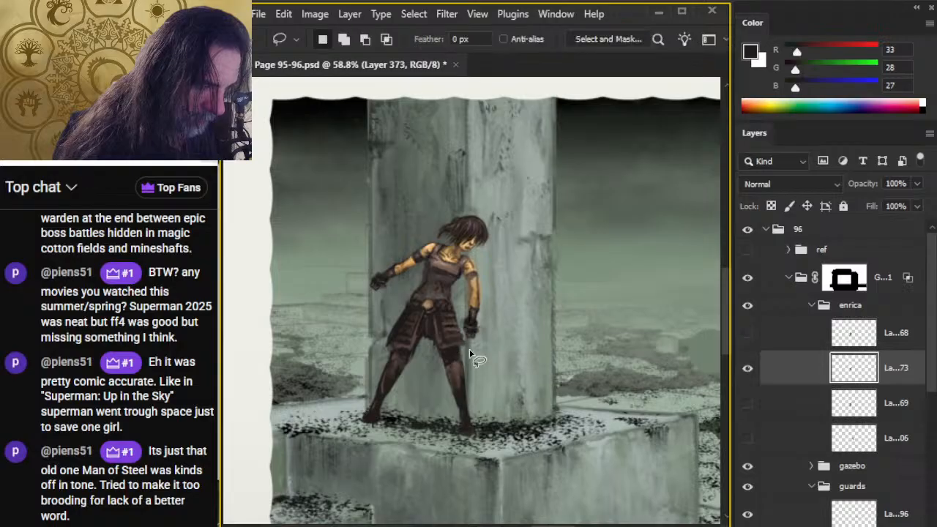
Step: Lasso the right-side leg below the skirt, nudge it three increments to the right and deselect it
key(l)
mouse_move(457, 353)
mouse_down()
mouse_move(432, 350)
mouse_move(431, 402)
mouse_move(485, 377)
mouse_up()
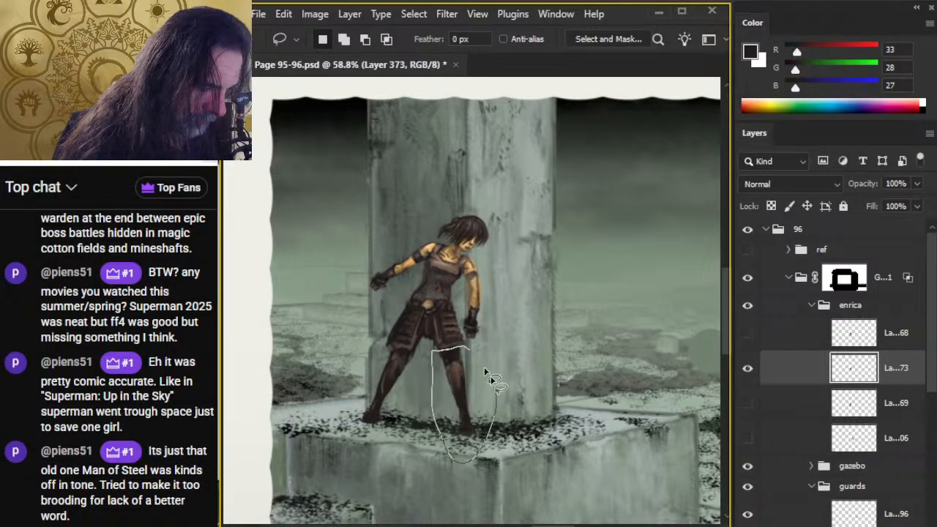
key(v)
key(Right)
key(Right)
key(Right)
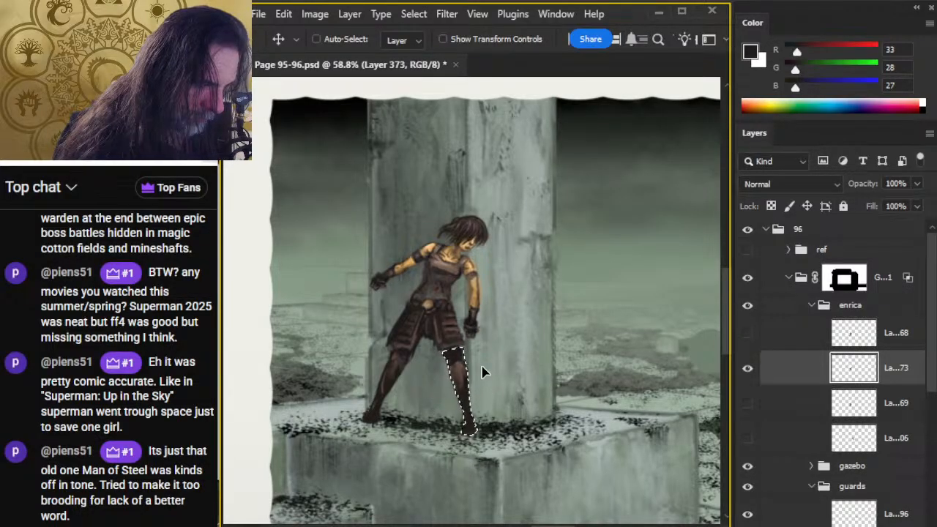
key(l)
click(497, 290)
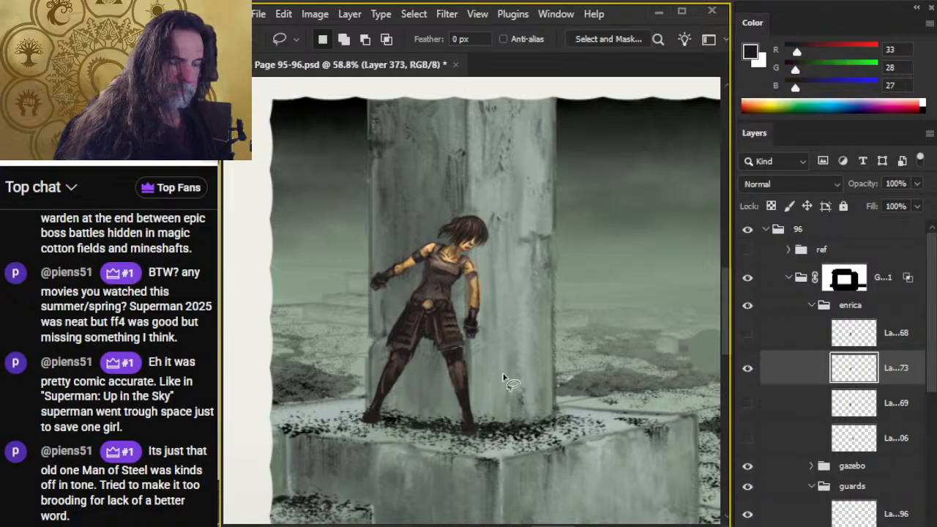
key(v)
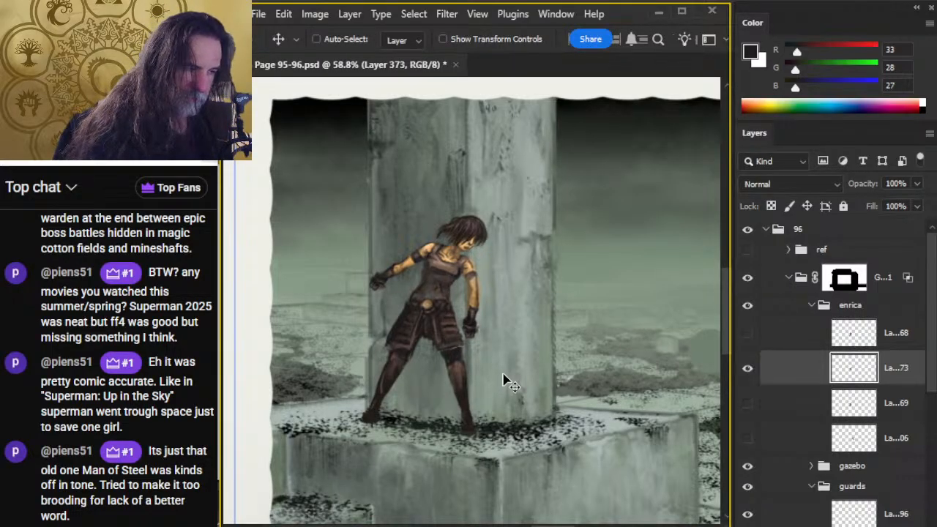
Step: Examine the standing woman in the cemetery illustration against the ref group and the surrounding page layout
key(z)
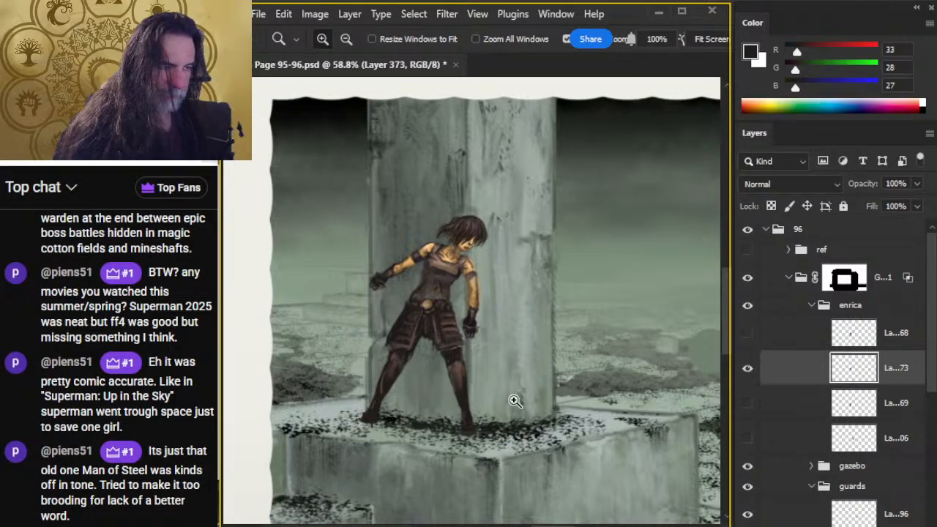
drag(569, 379, 518, 375)
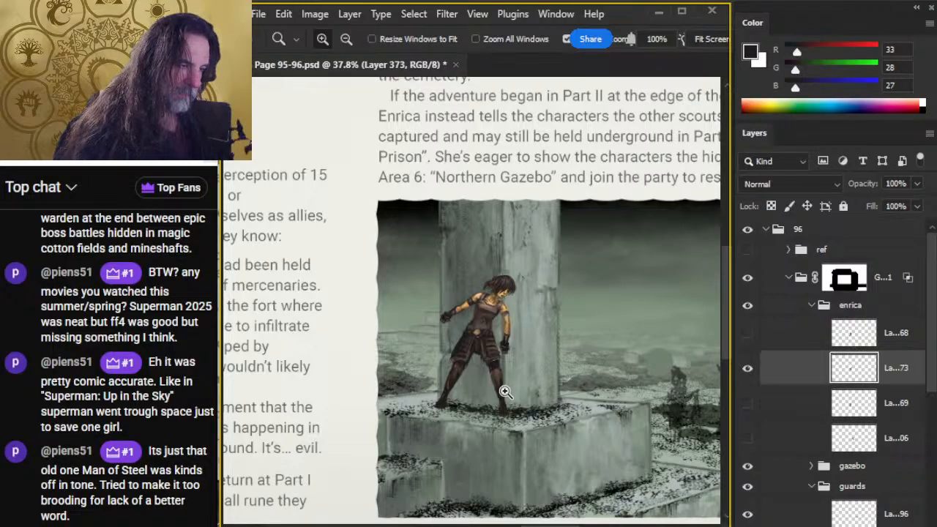
drag(533, 439, 494, 418)
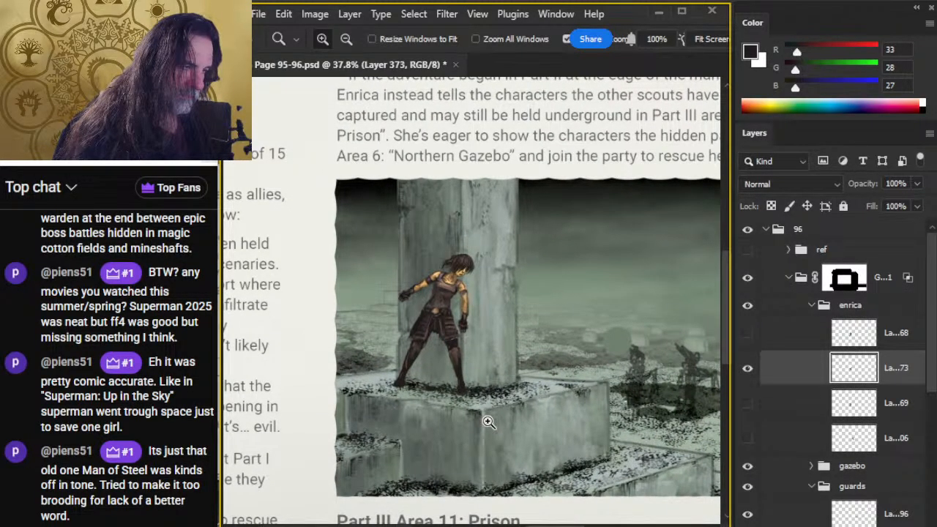
drag(565, 414, 511, 385)
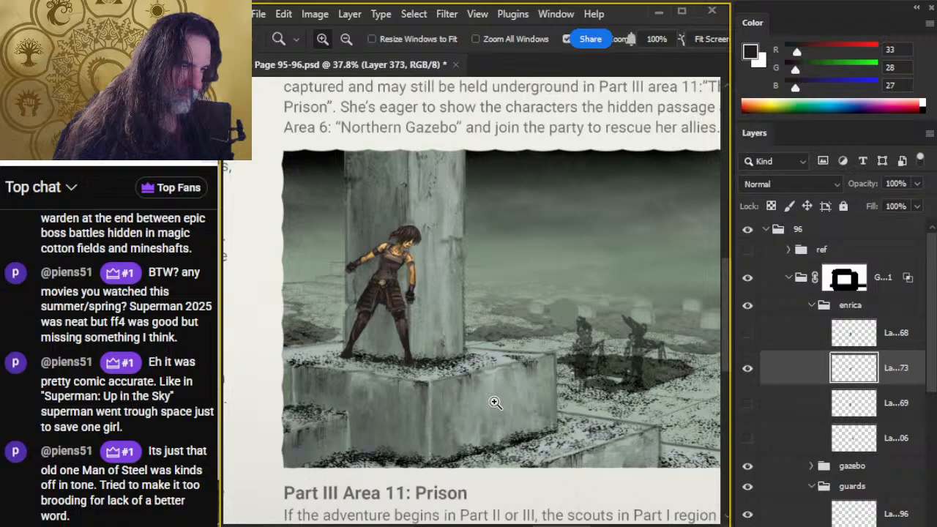
click(747, 250)
click(747, 250)
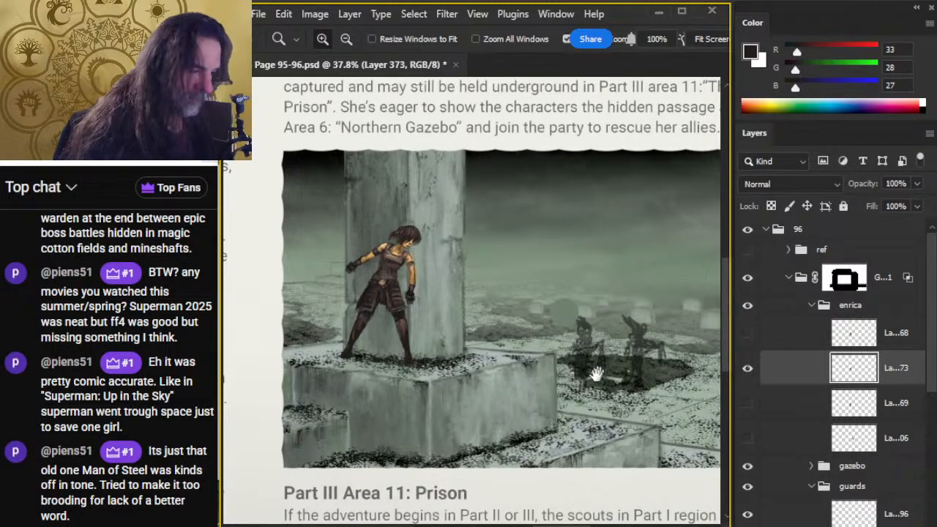
drag(596, 374, 523, 369)
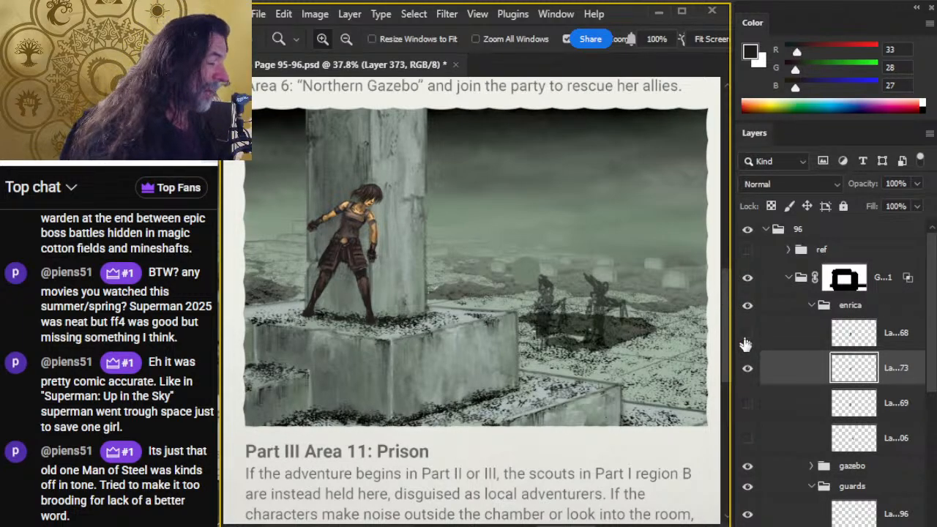
Step: Move Layer 373 with the standing woman to the top of the enrica group and check the black silhouette layer beneath it
click(747, 370)
click(747, 370)
drag(786, 368, 803, 326)
click(748, 370)
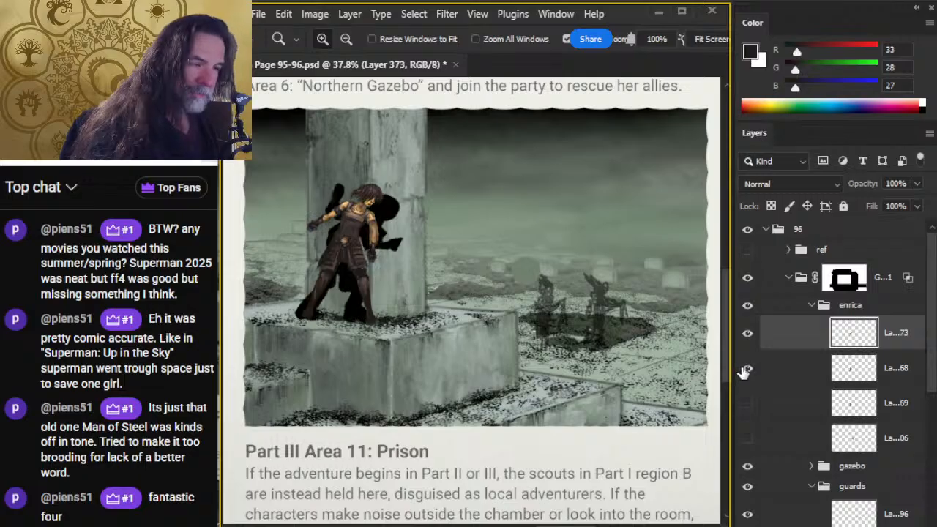
Step: Delete the black silhouette Layer 368 and the unused Layer 369 from the enrica group
click(748, 370)
click(787, 374)
key(Delete)
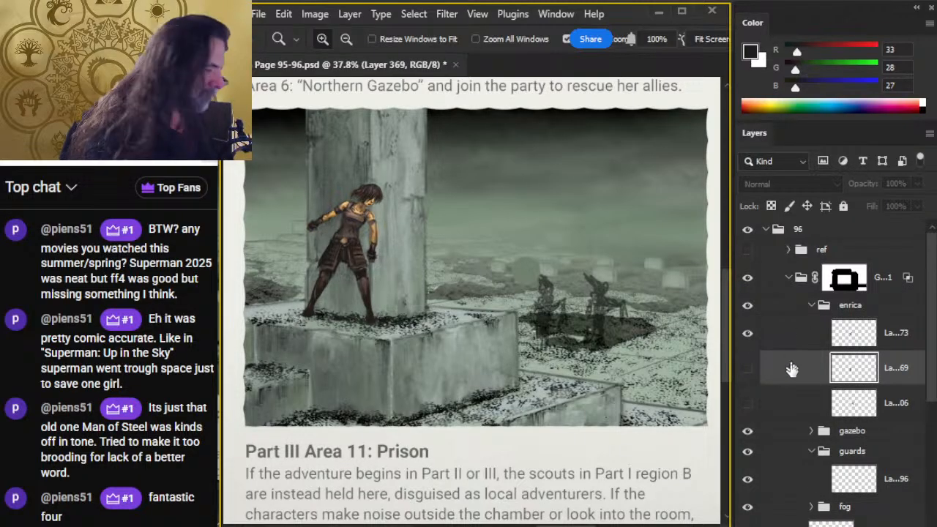
click(748, 370)
click(748, 370)
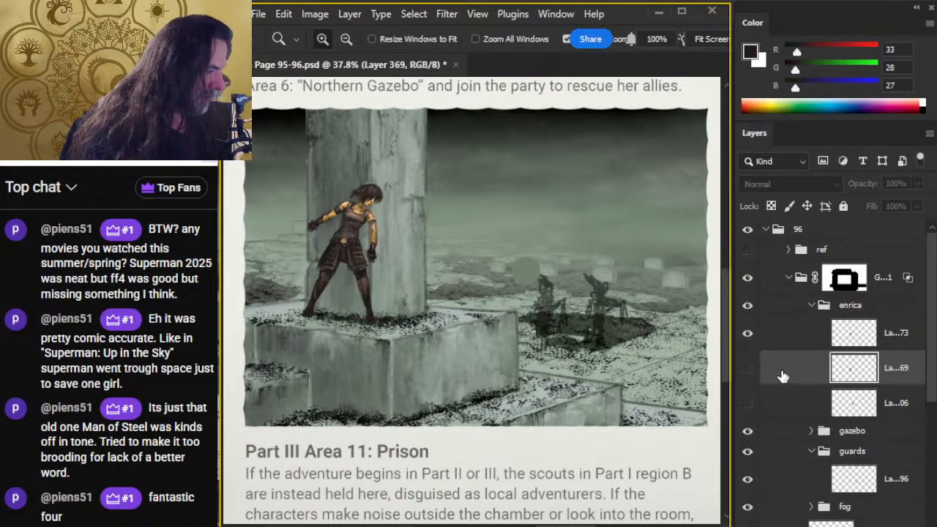
key(Delete)
Step: Show Layer 306 and move its leaping figure up and to the right, clear of the standing woman
click(745, 374)
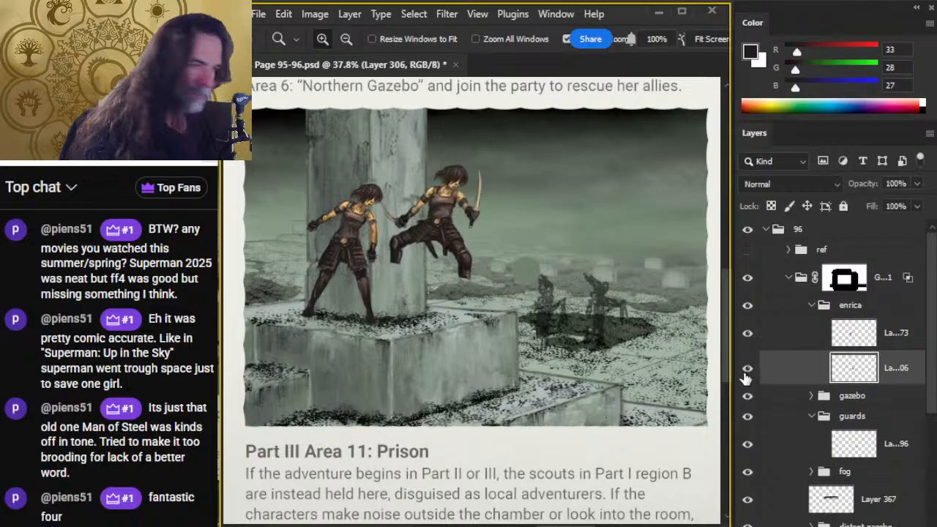
key(v)
drag(571, 316, 601, 282)
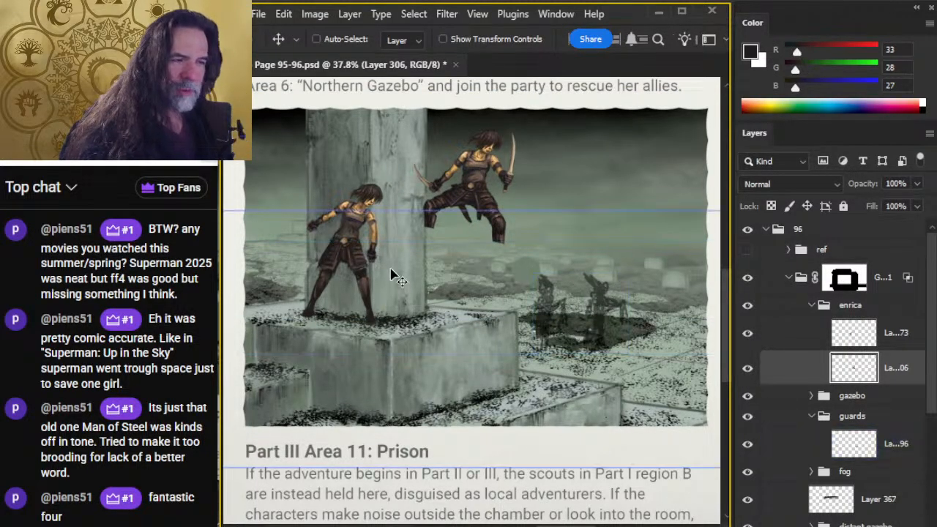
Step: Examine the standing woman up close and compare her pose and details with the leaping figure
key(z)
click(372, 246)
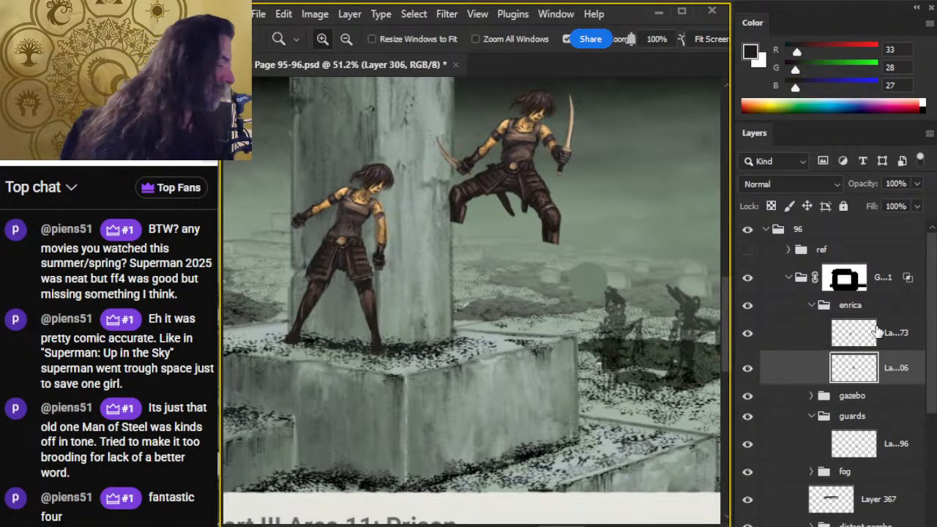
mouse_move(932, 272)
mouse_down()
mouse_move(933, 285)
mouse_move(931, 272)
mouse_up()
drag(337, 253, 424, 307)
drag(371, 255, 426, 333)
drag(462, 308, 480, 311)
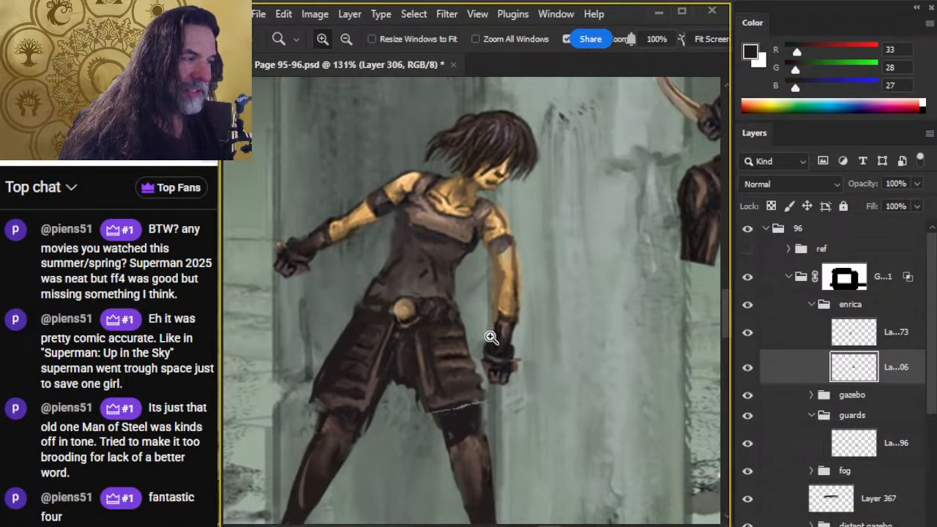
drag(616, 301, 432, 227)
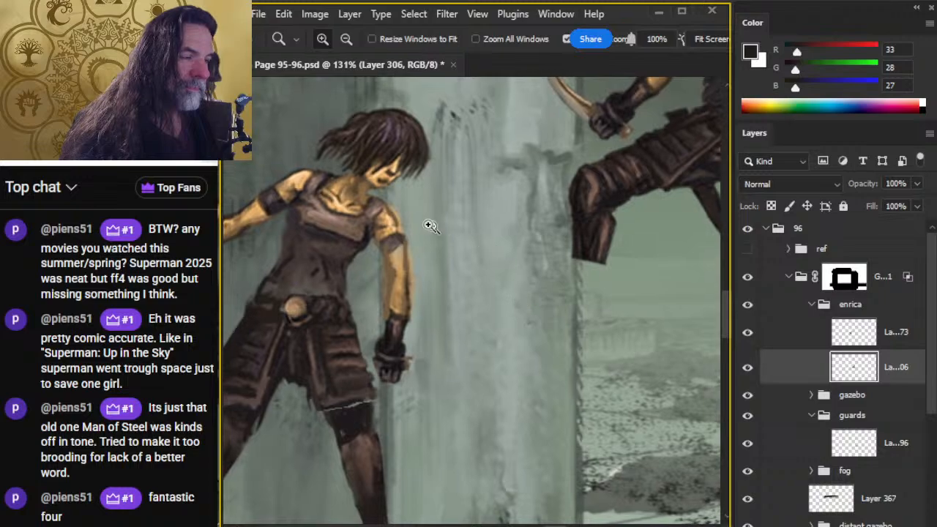
key(ctrl+0)
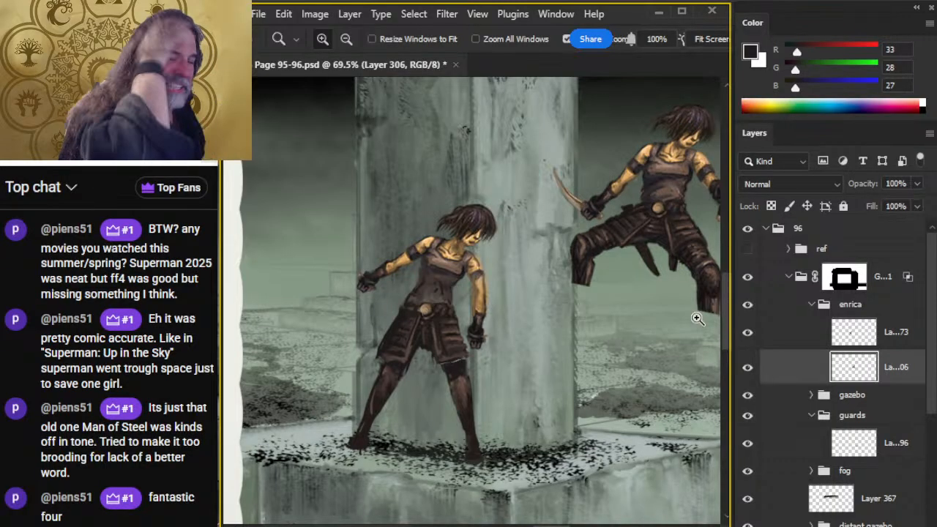
drag(511, 331, 556, 290)
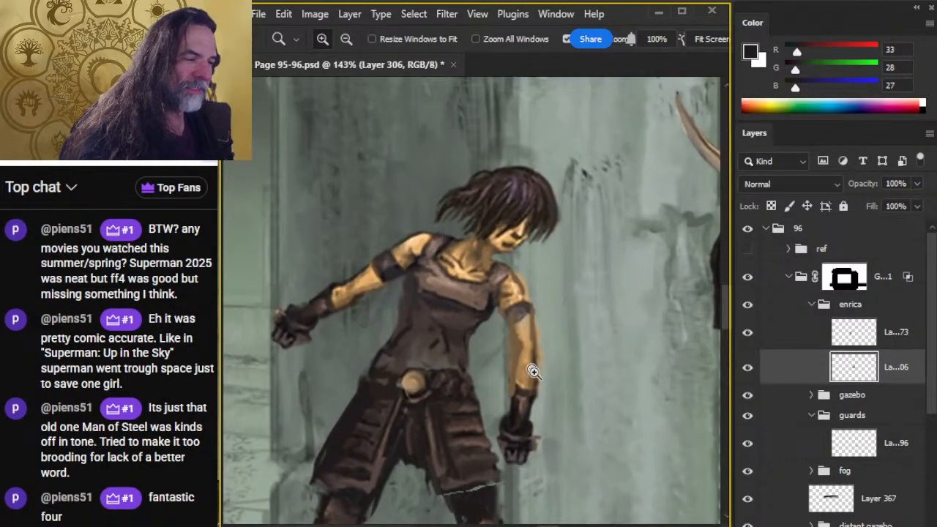
drag(602, 381, 564, 412)
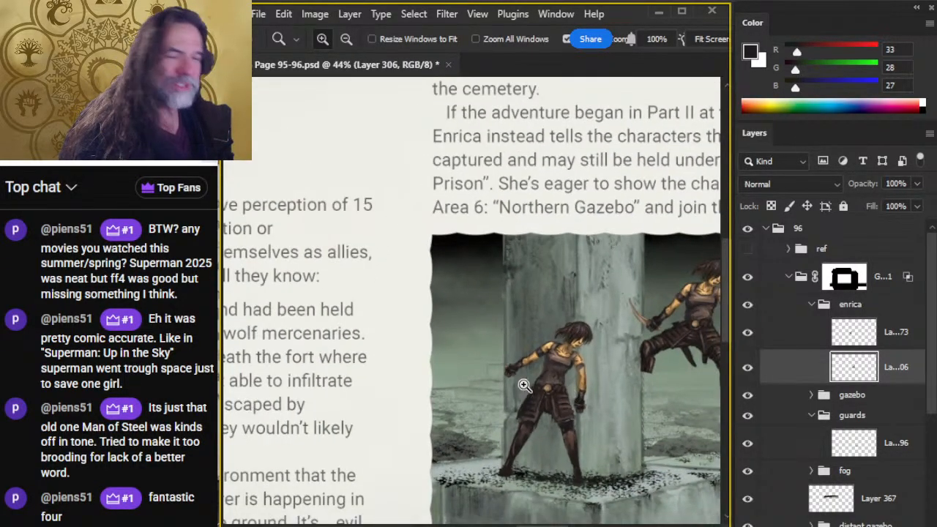
drag(633, 395, 488, 335)
drag(422, 298, 472, 302)
drag(489, 451, 499, 396)
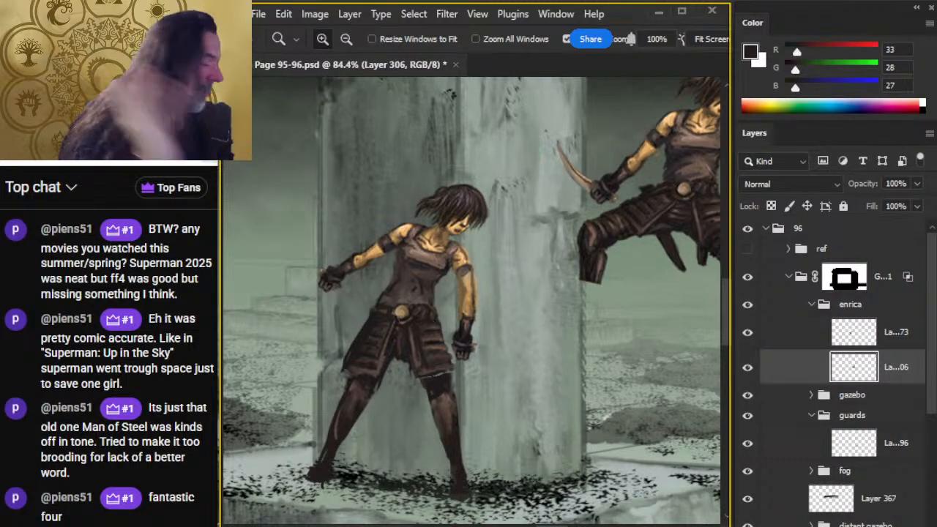
Step: Hide Layer 306 with the leaping figure, keep Layer 373 visible, and collapse the enrica group
click(813, 304)
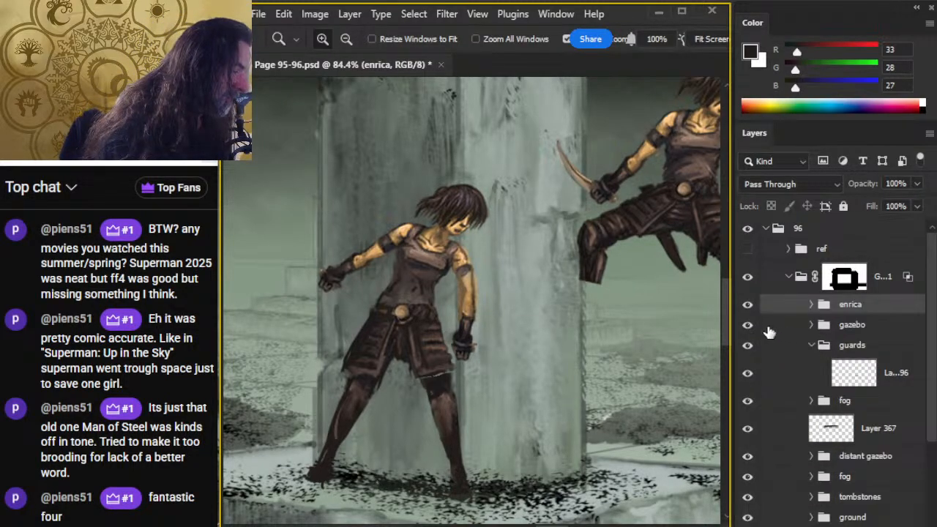
click(811, 304)
click(811, 304)
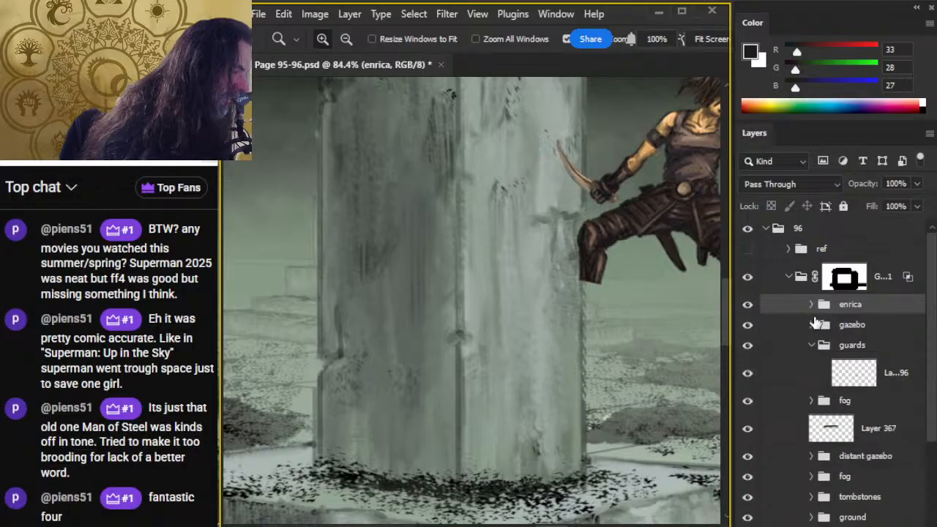
click(811, 305)
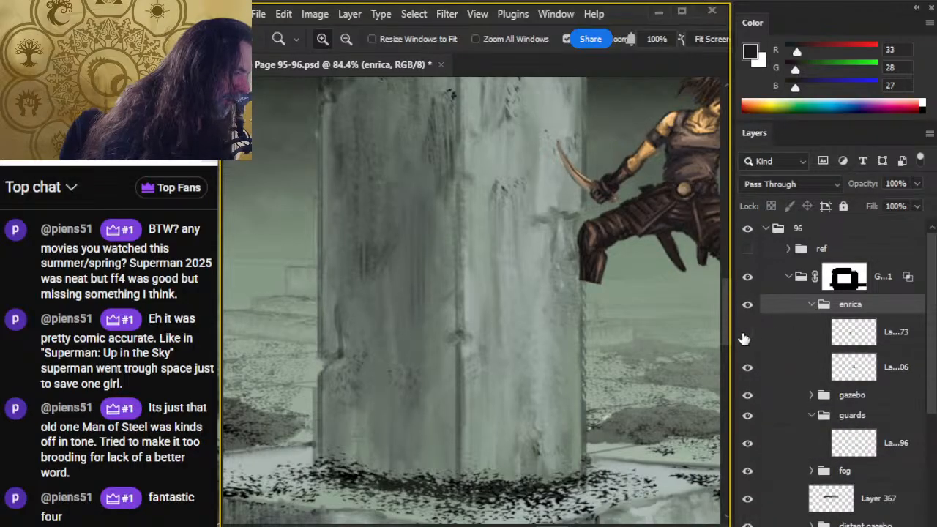
click(748, 332)
click(748, 367)
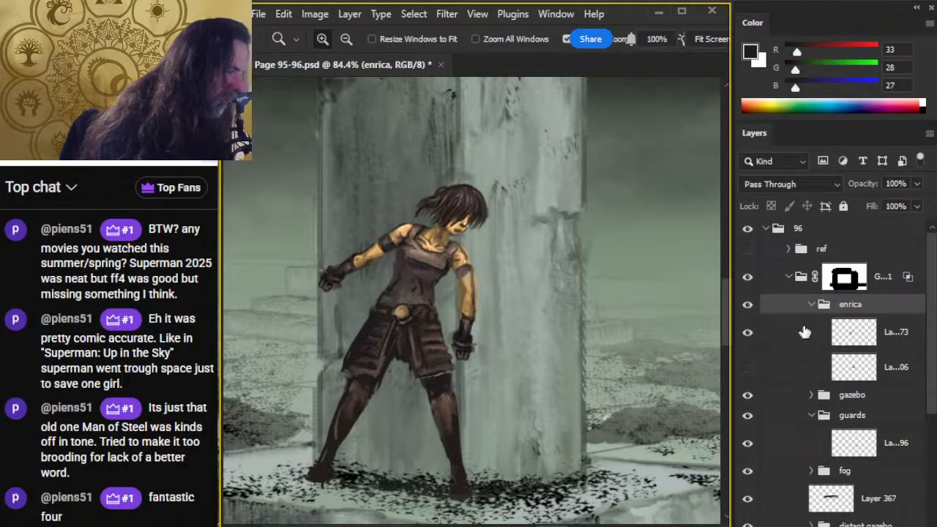
click(811, 305)
Step: Collapse the guards group and select the Group 14 copy layer inside the distant gazebo group
drag(450, 360, 597, 321)
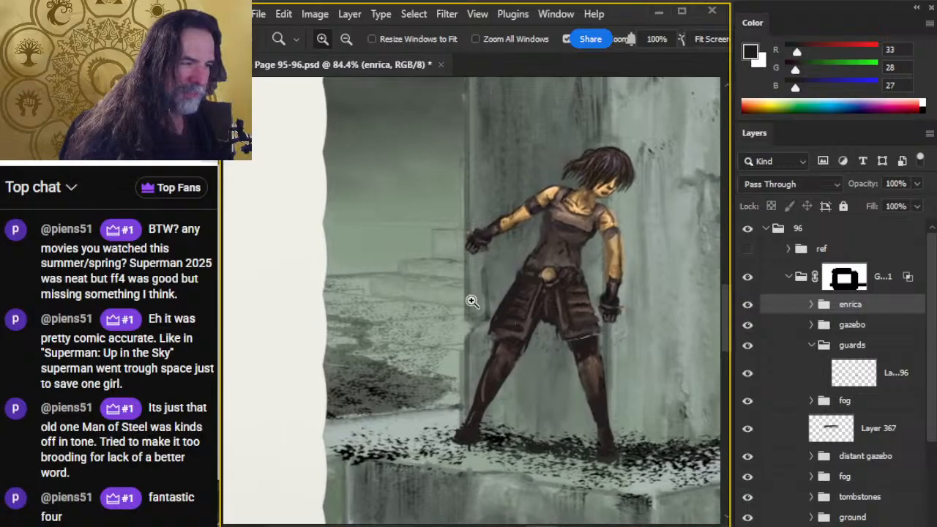
click(440, 283)
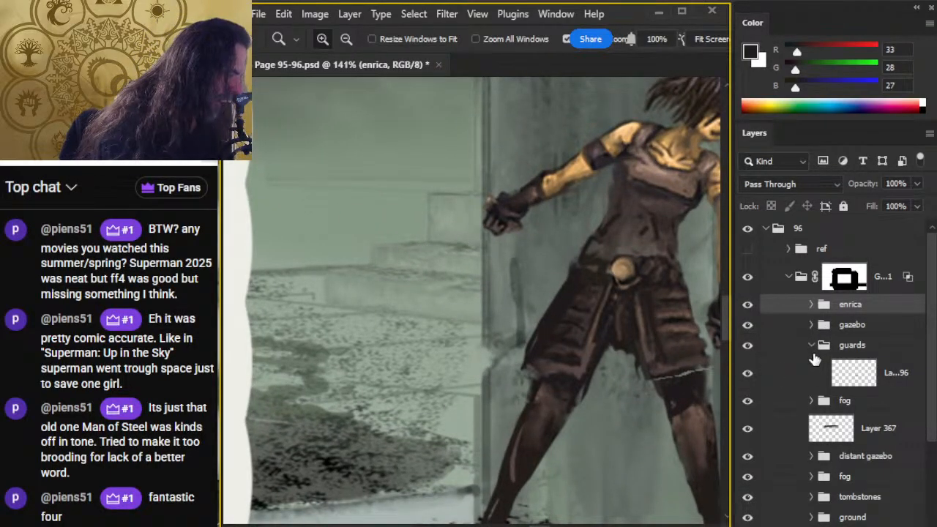
click(811, 346)
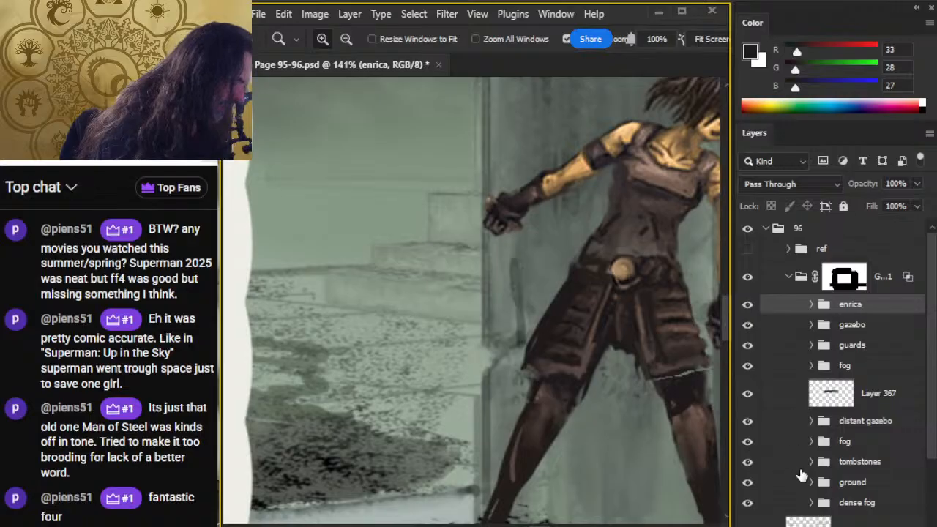
click(811, 422)
scroll(908, 406, down, 2)
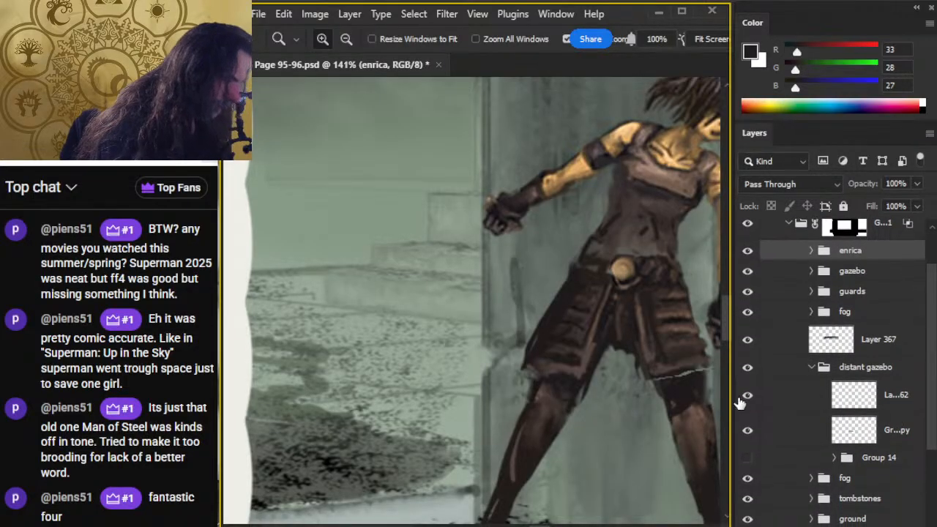
click(747, 396)
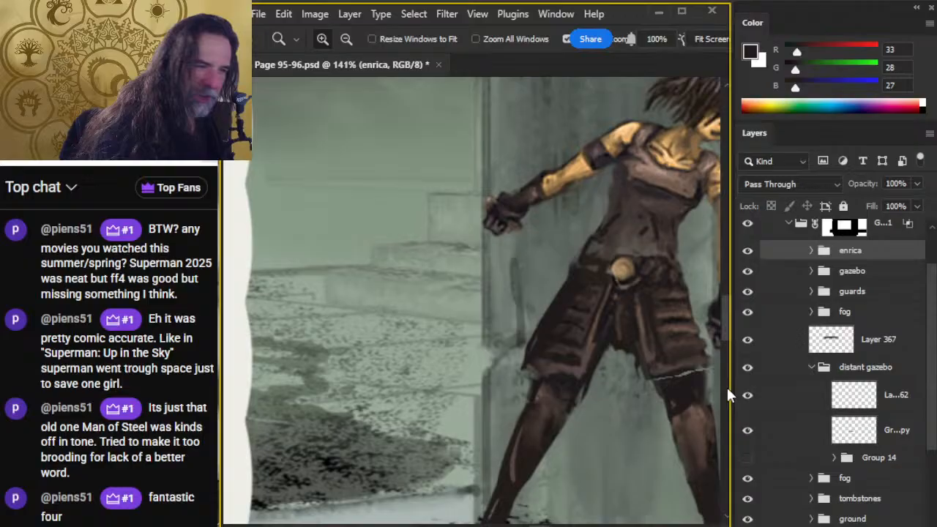
click(782, 432)
Step: Sample the grey-green of the foreground stone block and brush vertical streaks onto the front of the distant gazebo's lowest step
drag(585, 472, 519, 293)
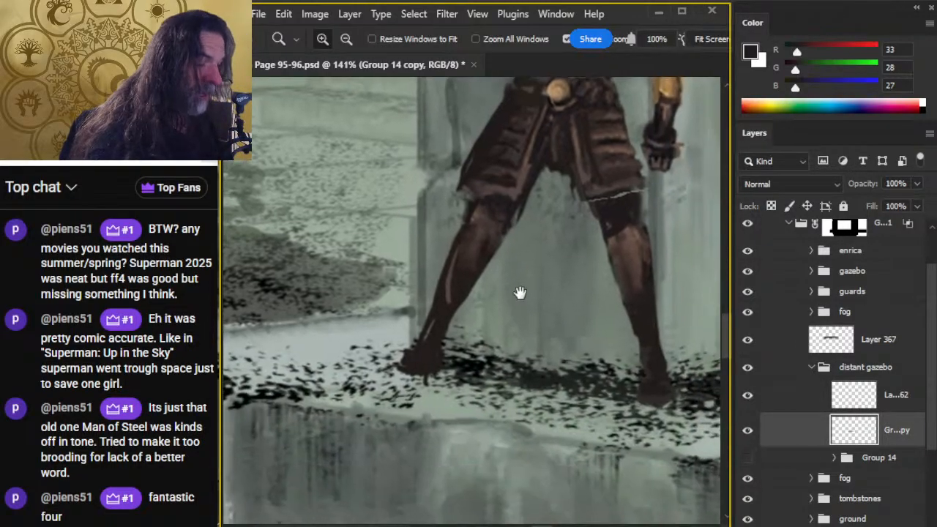
drag(516, 433, 592, 324)
alt+click(433, 360)
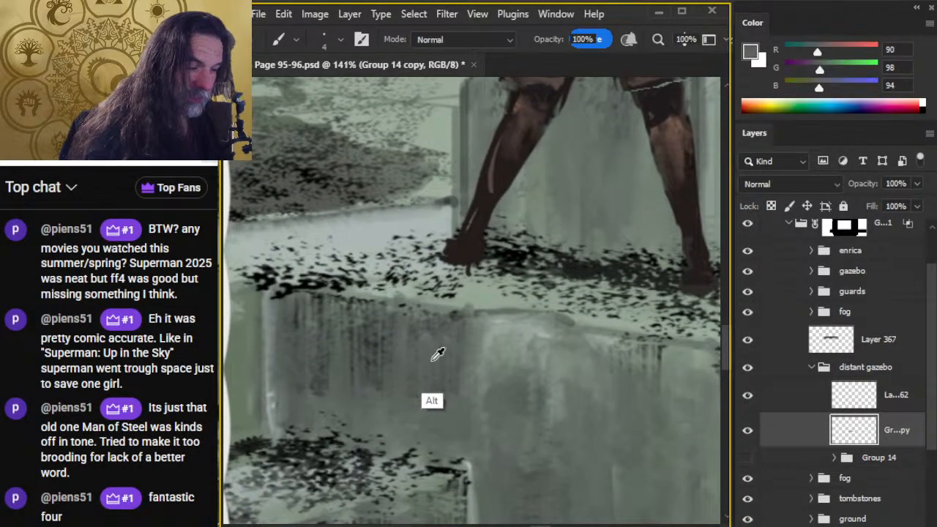
alt+click(432, 360)
drag(472, 233, 598, 433)
drag(451, 240, 490, 276)
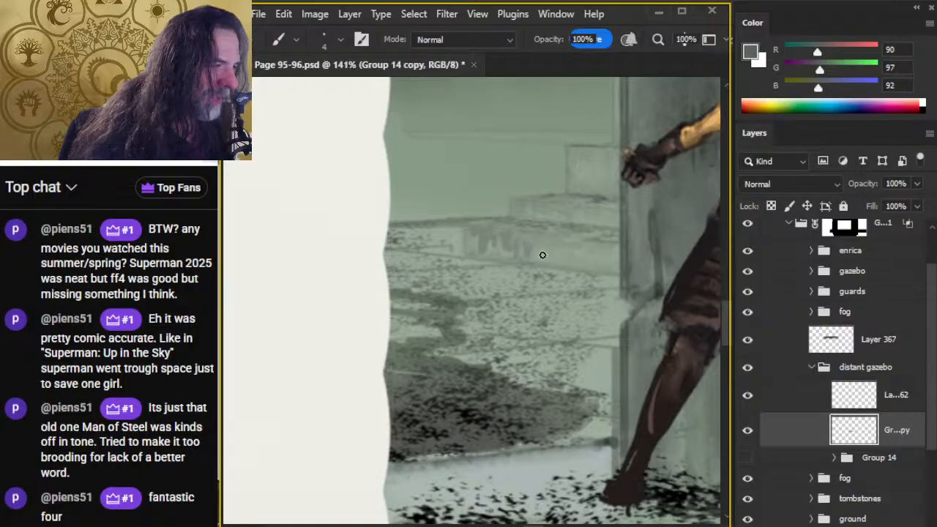
Step: Smudge the streaks on the lowest distant step at 65% strength, checking the Group 14 copy layer's visibility
key(r)
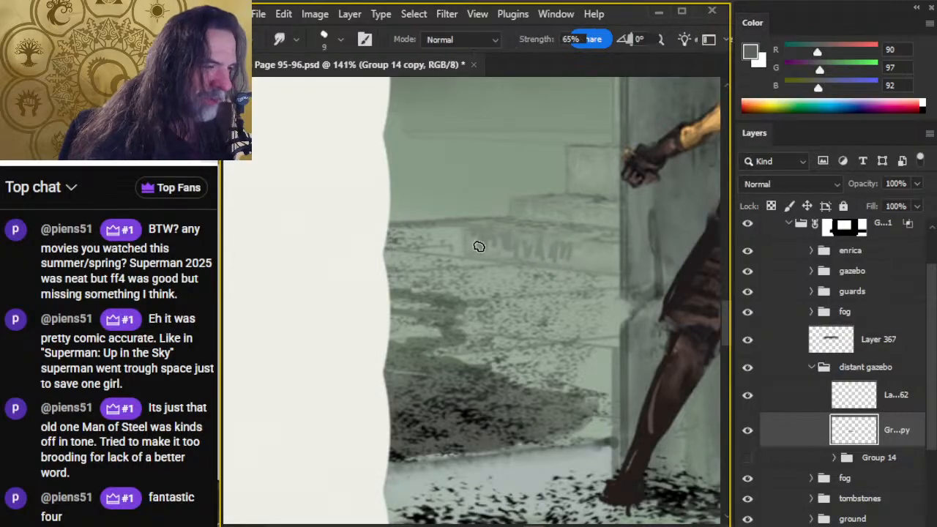
mouse_move(480, 246)
mouse_down()
mouse_move(508, 237)
mouse_move(544, 247)
mouse_up()
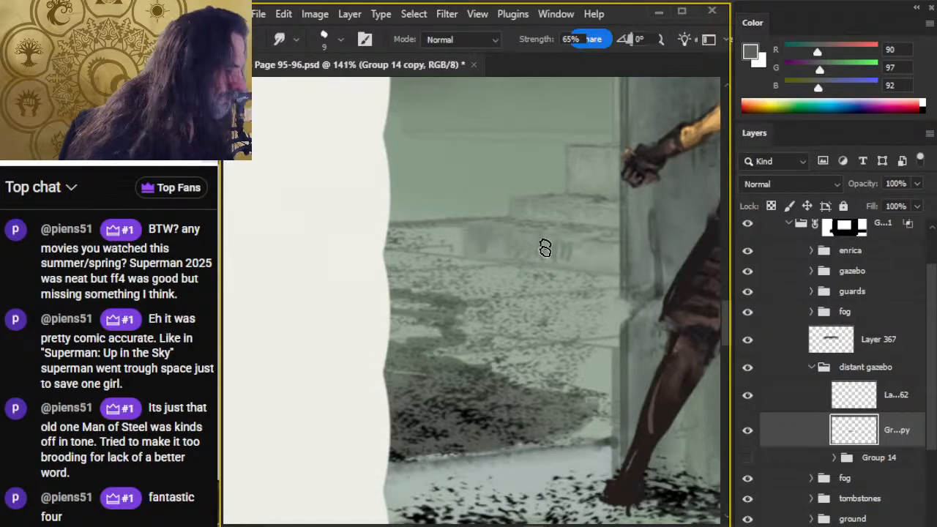
click(749, 432)
click(749, 432)
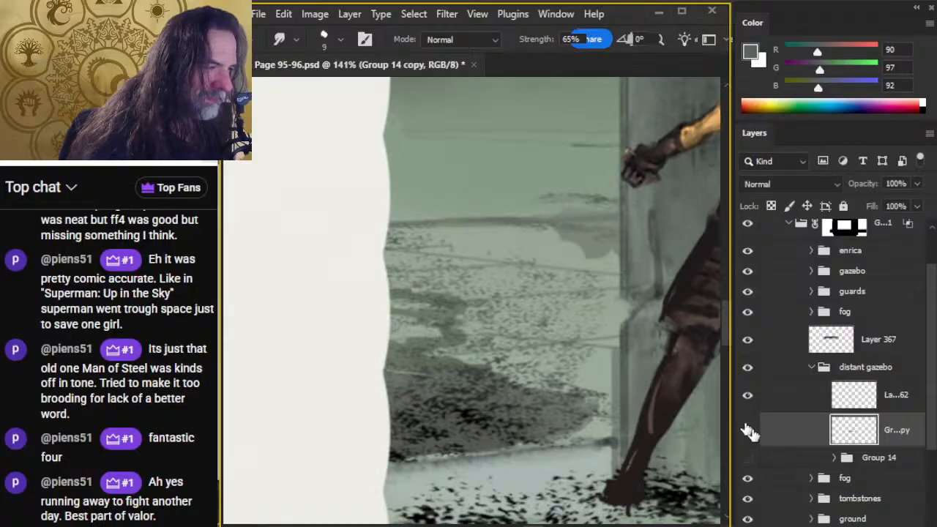
drag(550, 254, 566, 252)
Step: Brush grey-green streaks onto the front of the distant gazebo's middle step and smudge them at 65% strength
key(b)
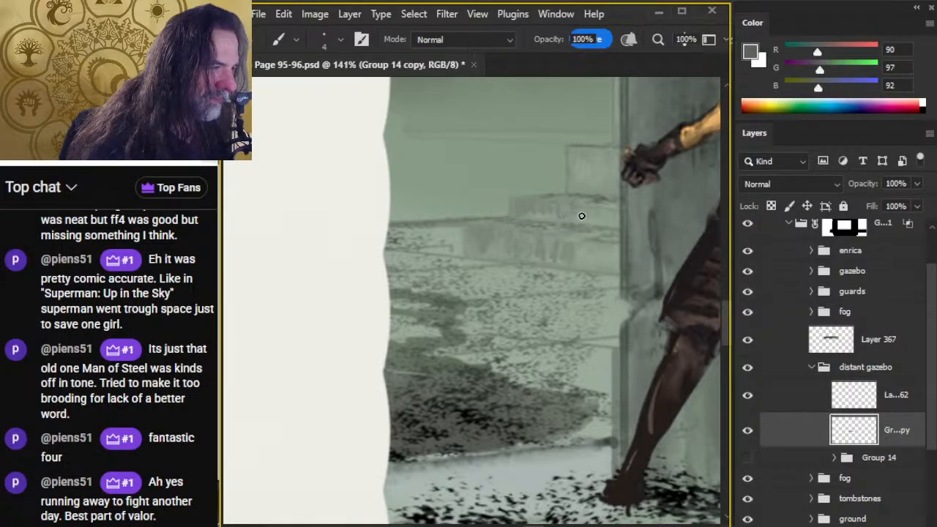
key(r)
drag(529, 213, 602, 219)
Step: Brush and smudge vertical streaks on the distant gazebo's upper block, and touch up the lowest step the same way
key(b)
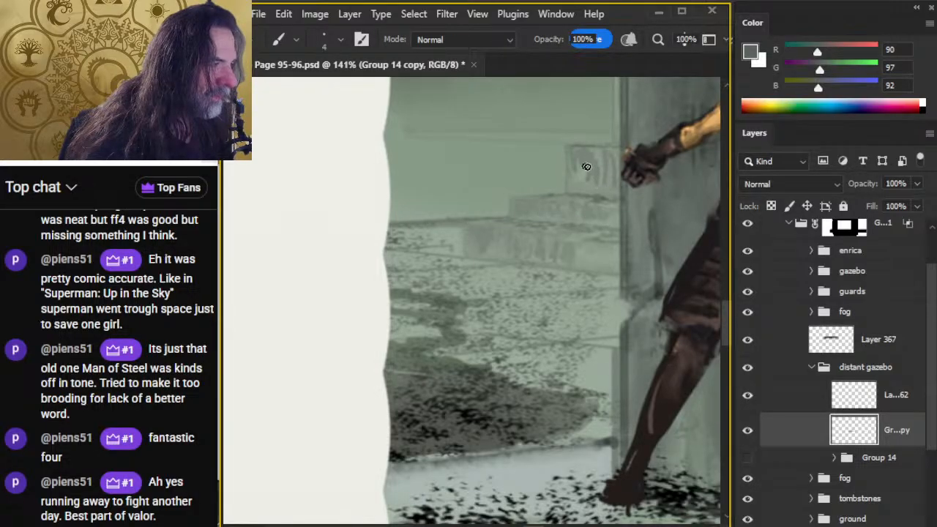
key(r)
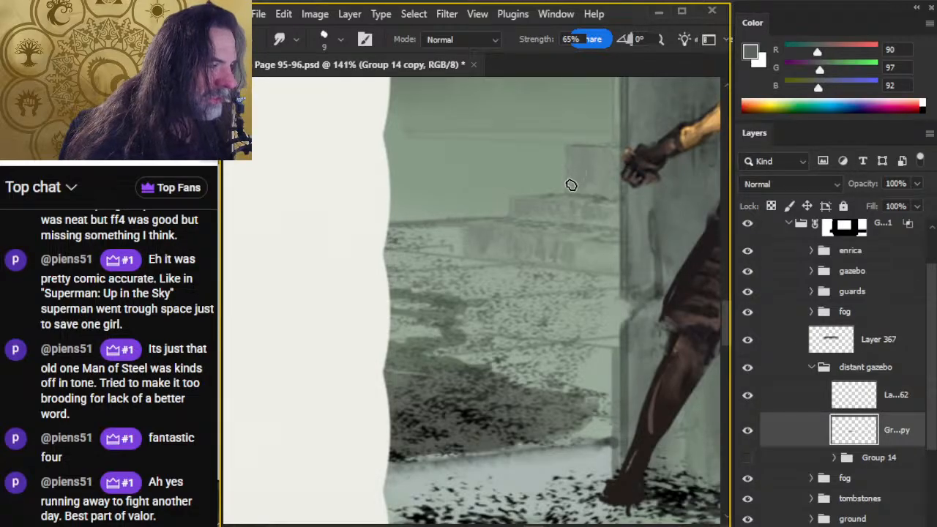
key(b)
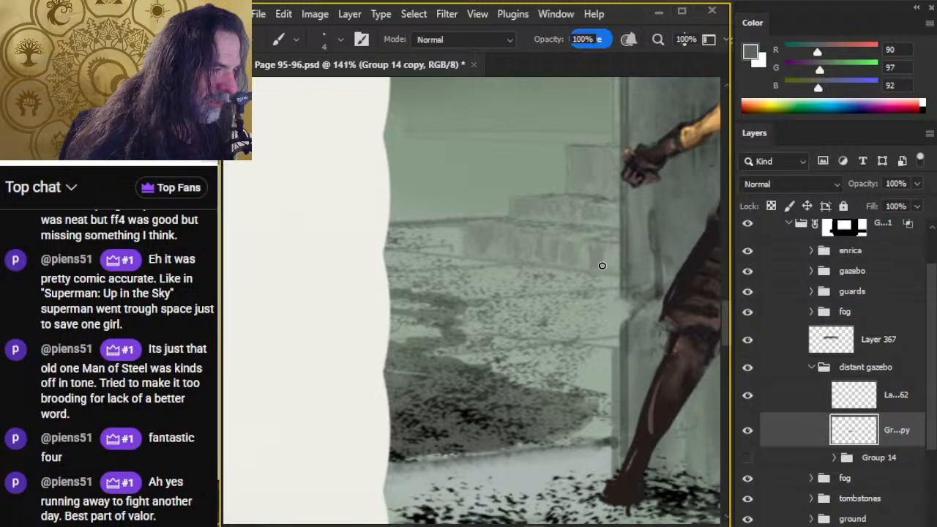
key(r)
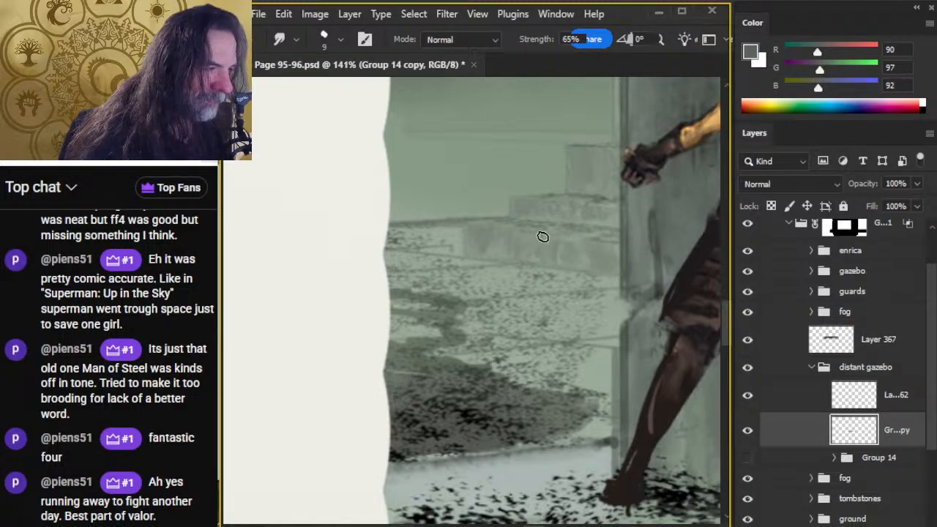
Step: Brush streaks onto the part of the distant steps showing beyond the large pillar's right side and smudge them smooth
mouse_move(474, 250)
mouse_down()
mouse_move(422, 297)
mouse_move(427, 284)
mouse_move(303, 276)
mouse_up()
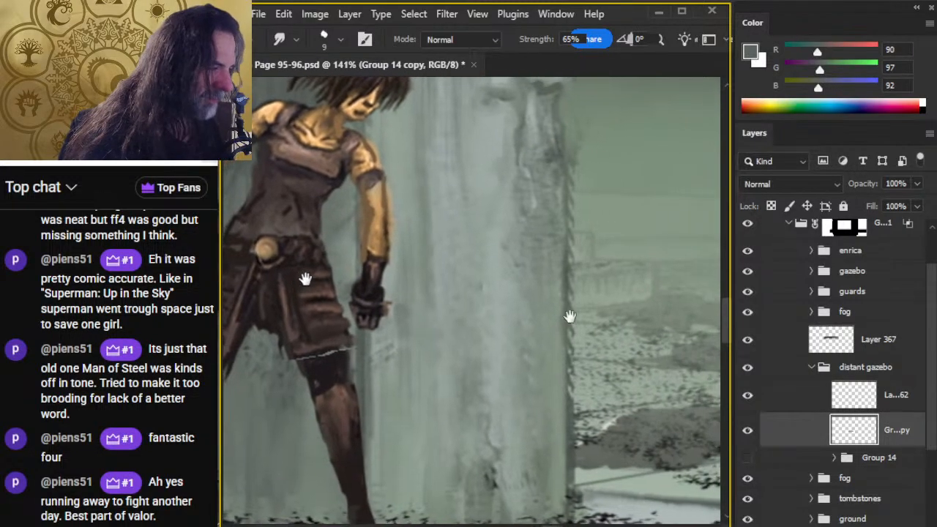
key(b)
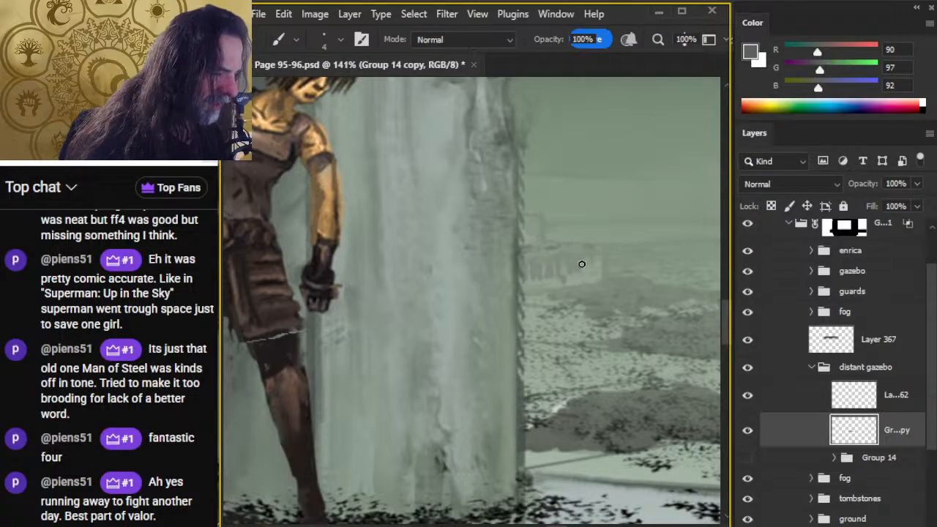
key(r)
mouse_move(573, 279)
mouse_down()
mouse_move(576, 267)
mouse_move(587, 274)
mouse_move(527, 276)
mouse_up()
key(b)
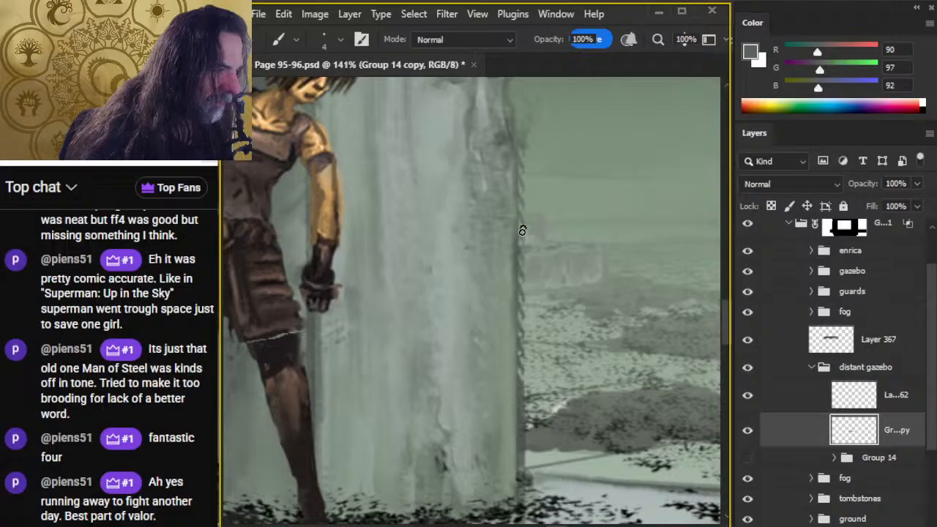
key(r)
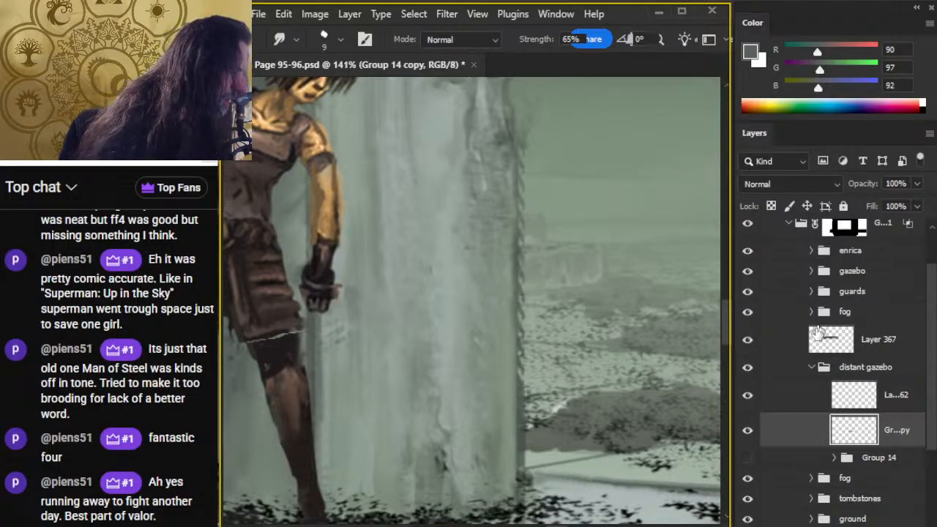
Step: Collapse the distant gazebo group, expand the gazebo group, toggle Layers 365 and 366 to compare them, and select Layer 366
click(811, 367)
click(811, 270)
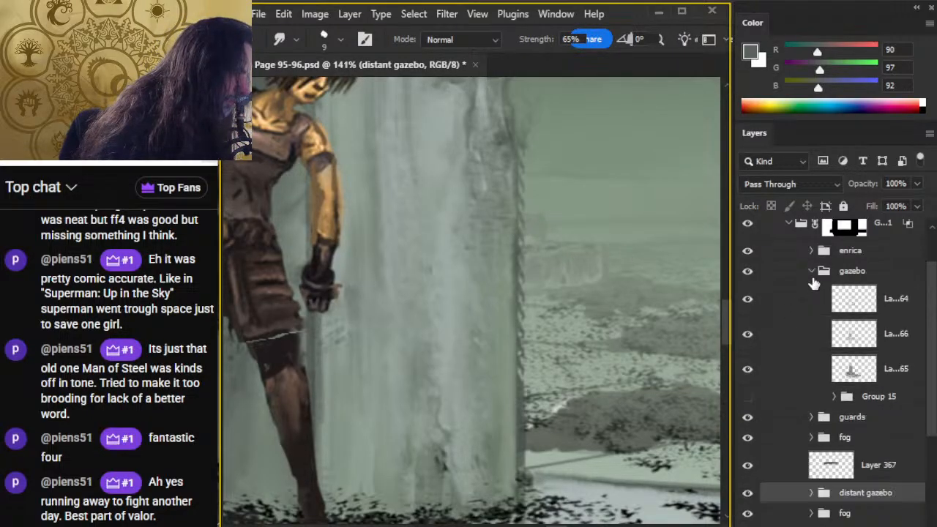
click(747, 377)
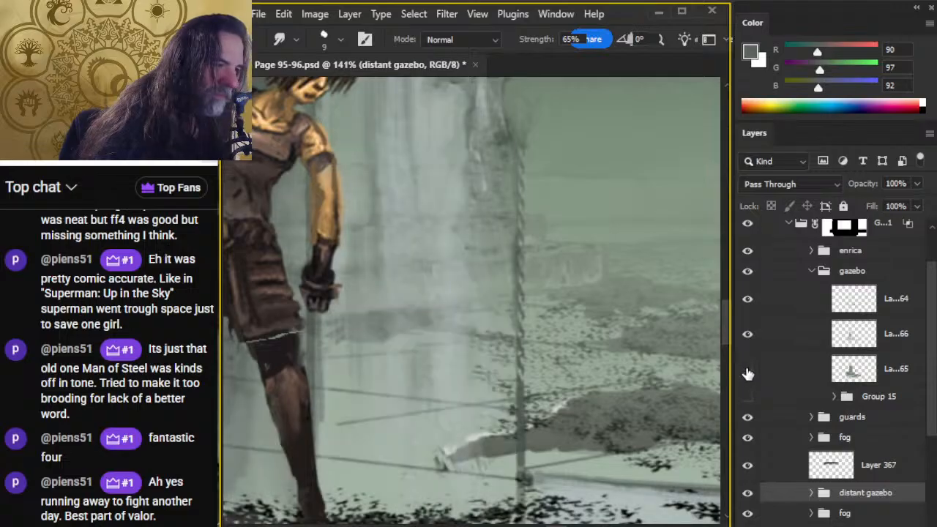
click(747, 371)
click(747, 336)
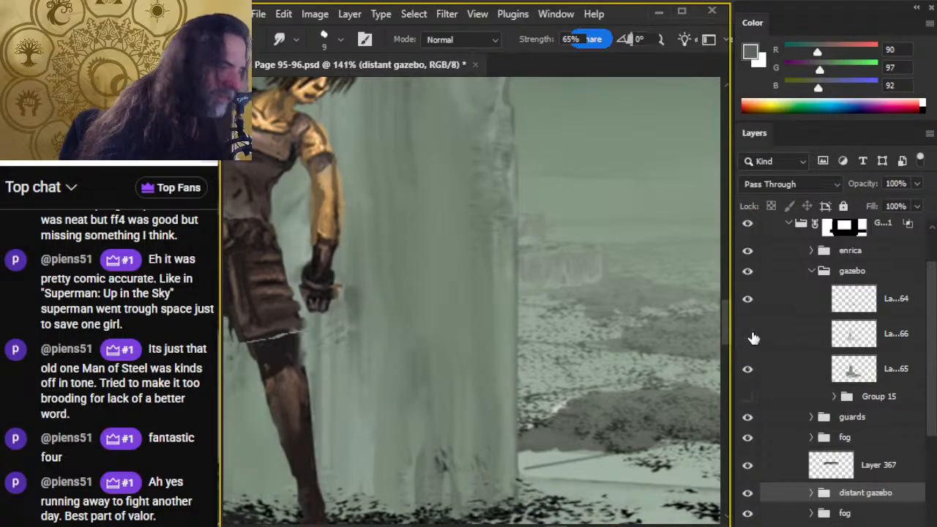
click(747, 334)
click(773, 341)
Step: Erase the rough fringe along the large pillar's right edge on Layer 366 with a size 8 eraser
key(e)
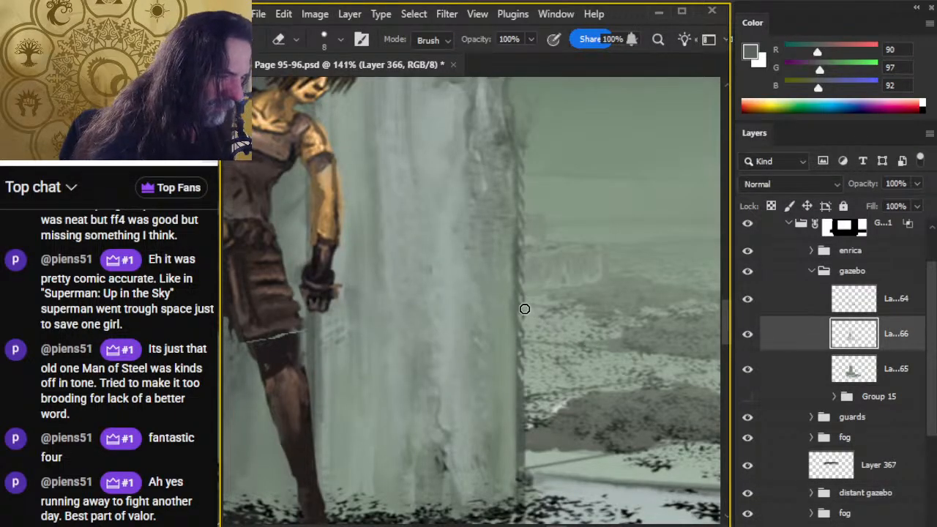
drag(525, 309, 529, 476)
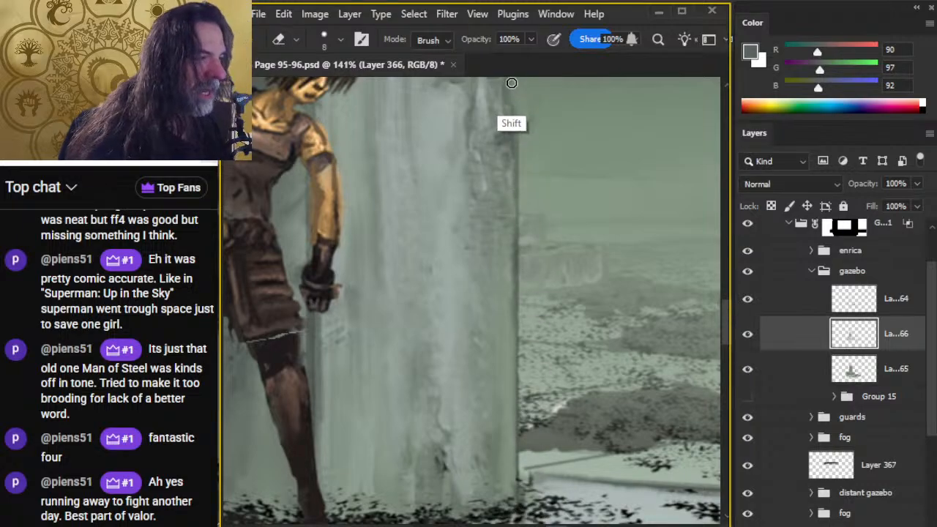
scroll(517, 271, up, 5)
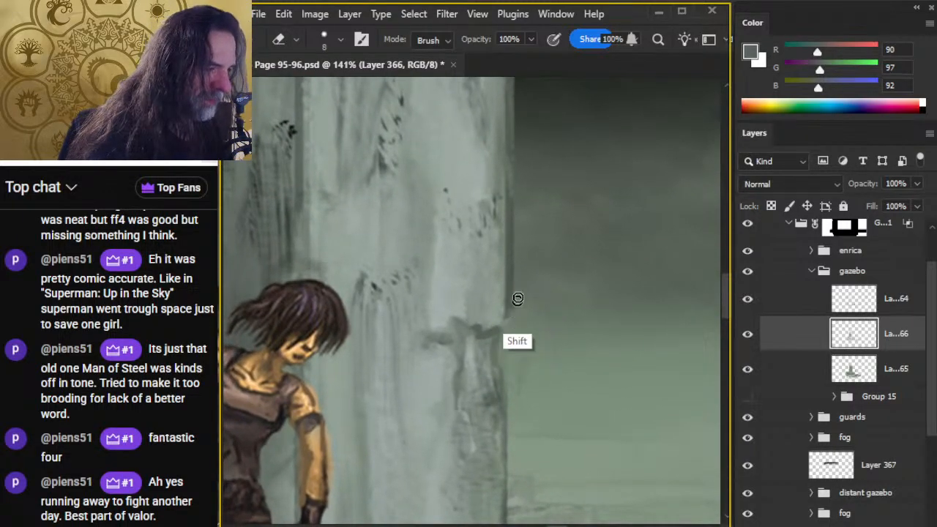
scroll(544, 368, up, 5)
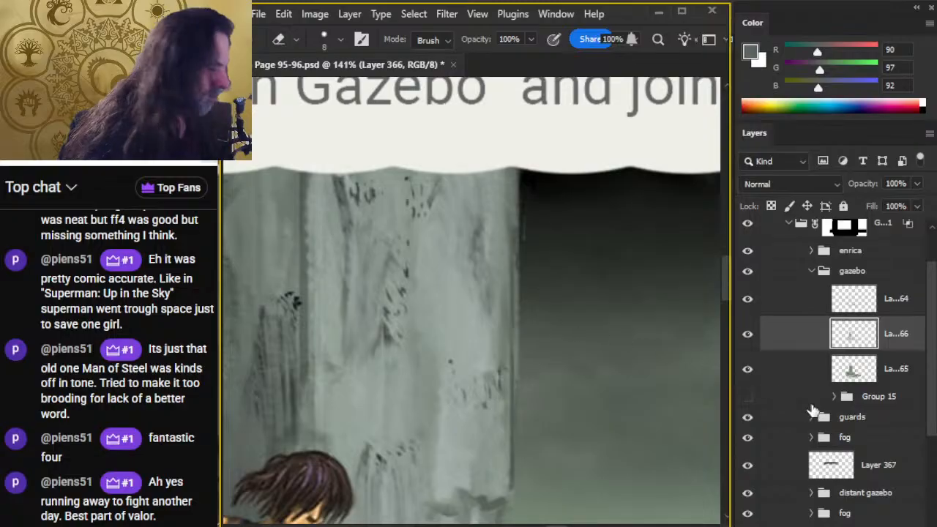
Step: Erase the ragged right edge near the pillar's top in straight strokes on Layer 365 and on Layer 366
click(785, 379)
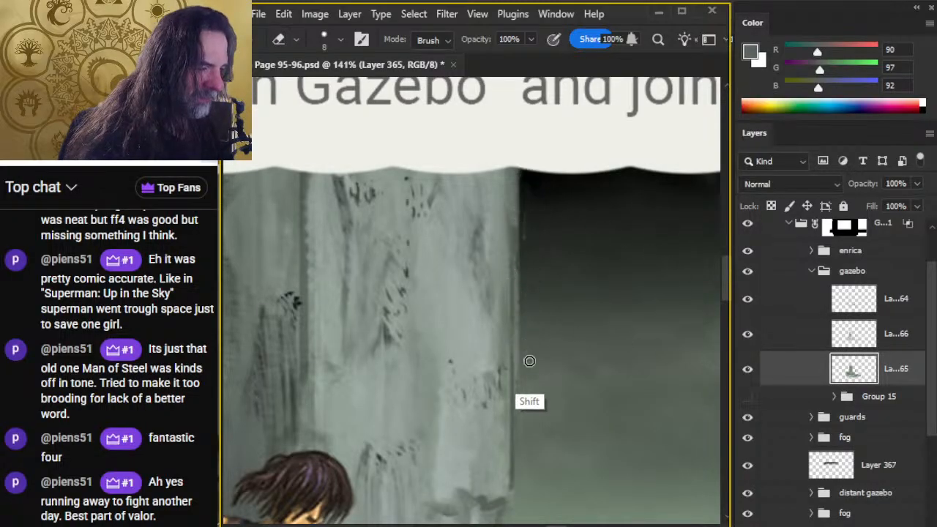
drag(519, 381, 533, 146)
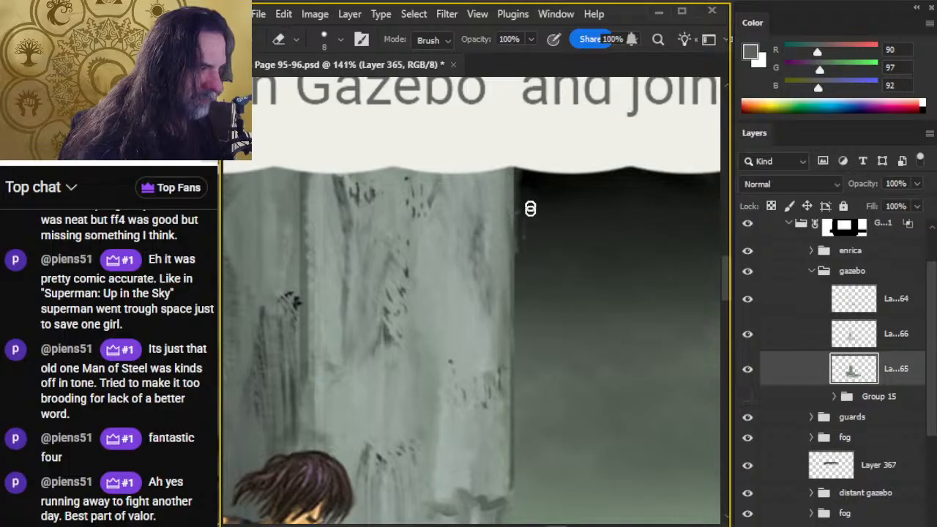
click(773, 333)
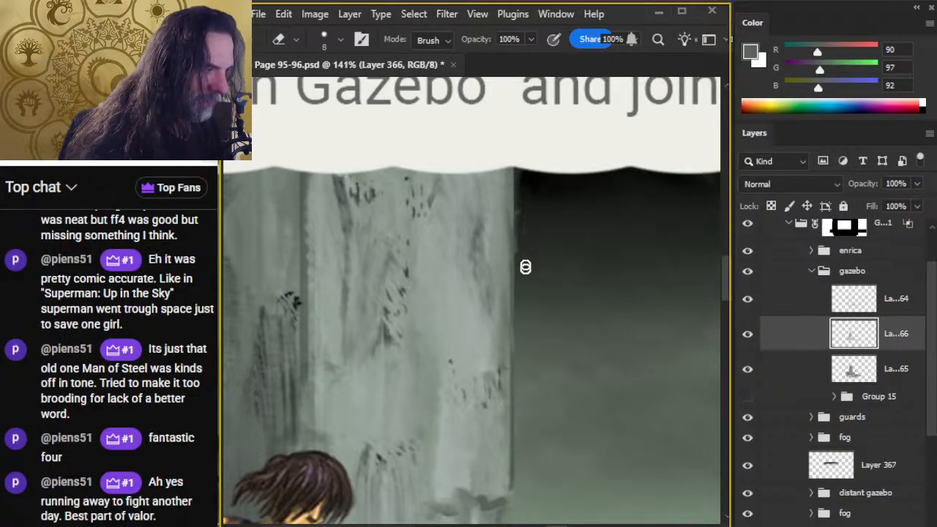
key(shift)
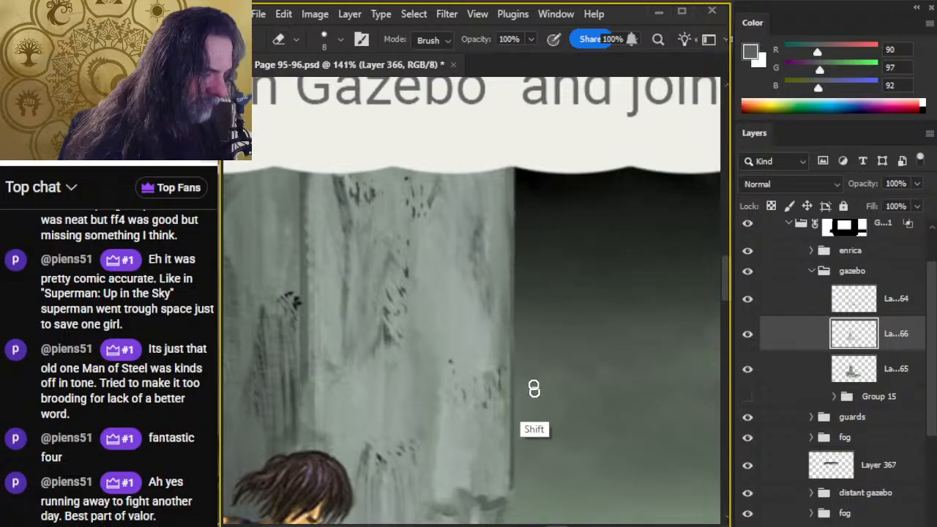
Step: Toggle Layers 366 and 364 to compare them, smudge the pillar's right edge at the crack, and clean up the edge below it with the eraser
scroll(556, 381, down, 10)
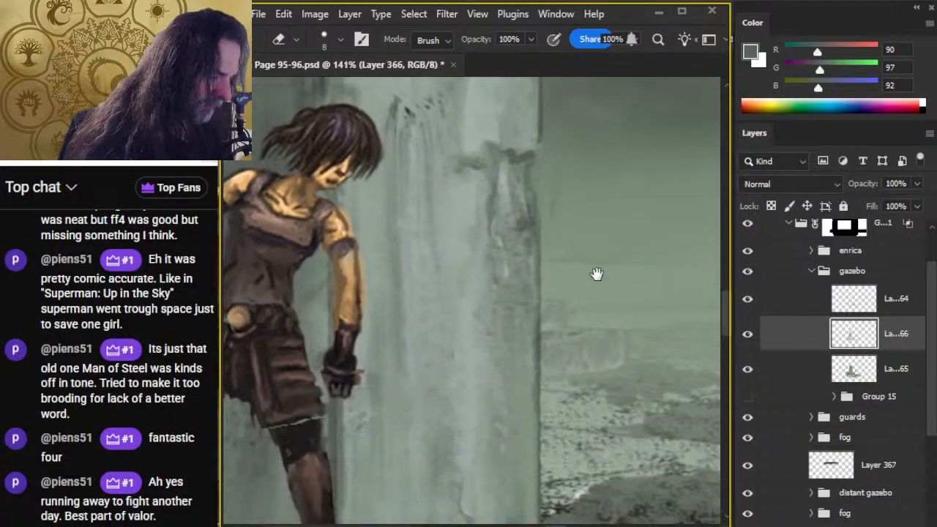
drag(597, 274, 584, 343)
key(r)
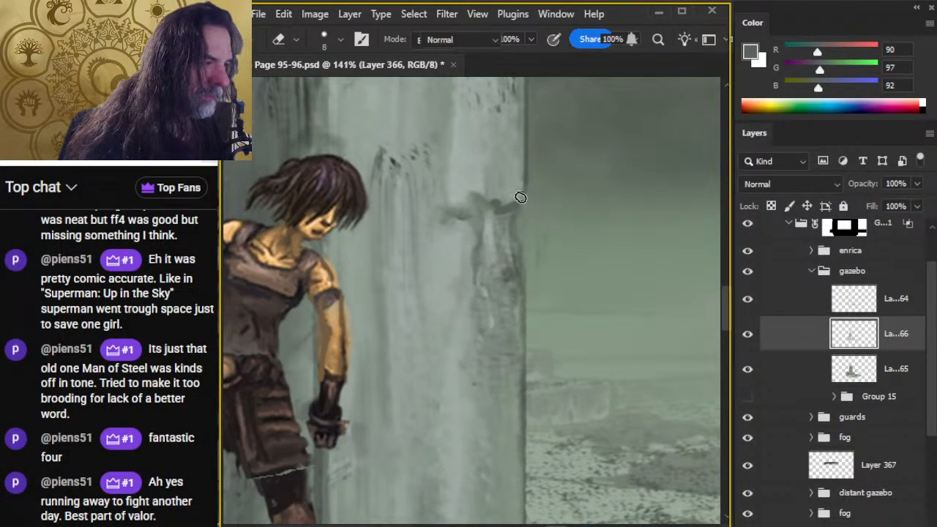
click(748, 332)
click(749, 334)
click(748, 300)
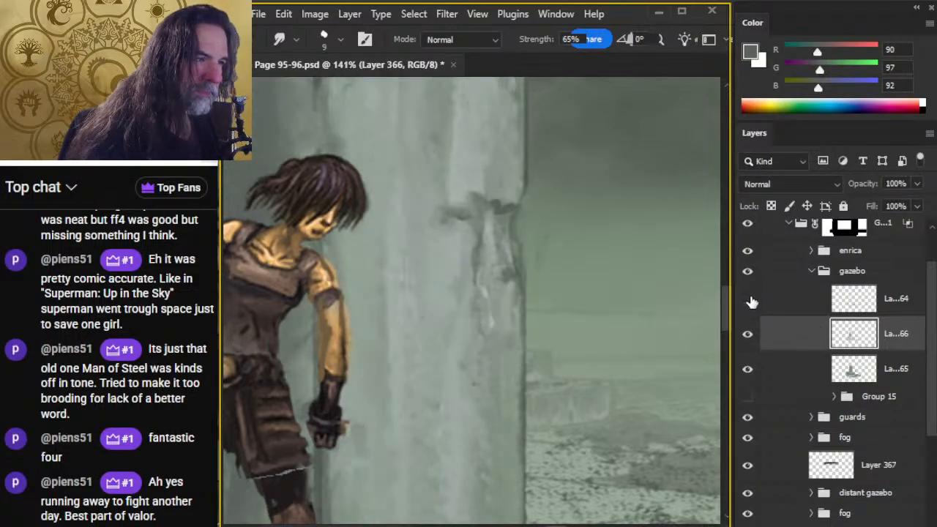
click(748, 300)
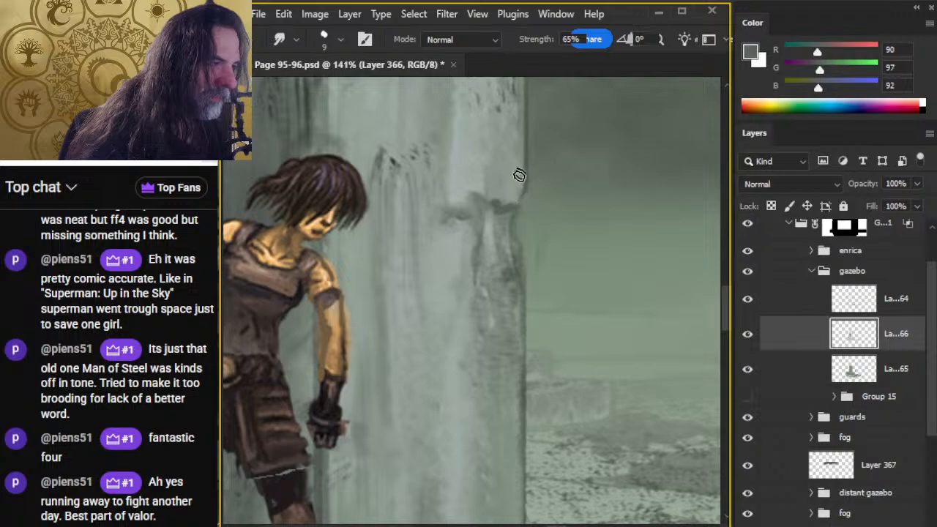
mouse_move(522, 182)
mouse_down()
mouse_move(507, 210)
mouse_move(523, 218)
mouse_up()
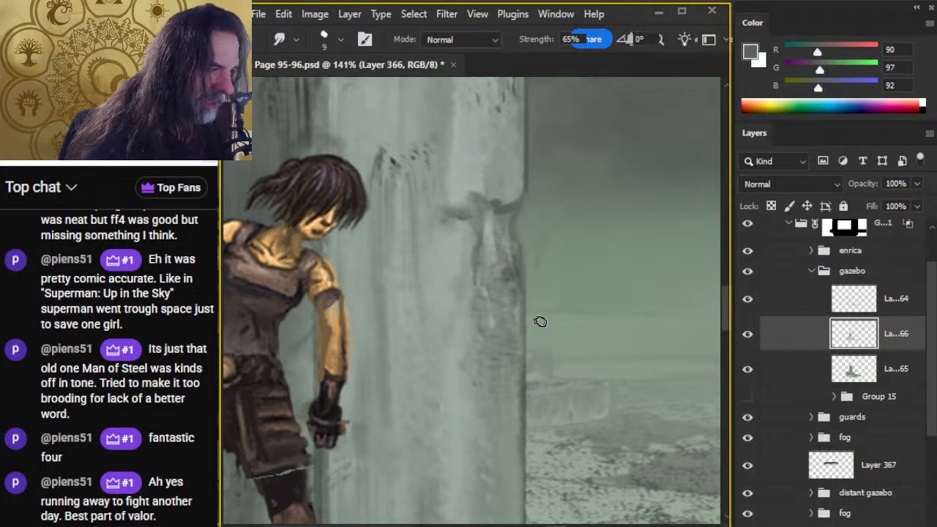
key(e)
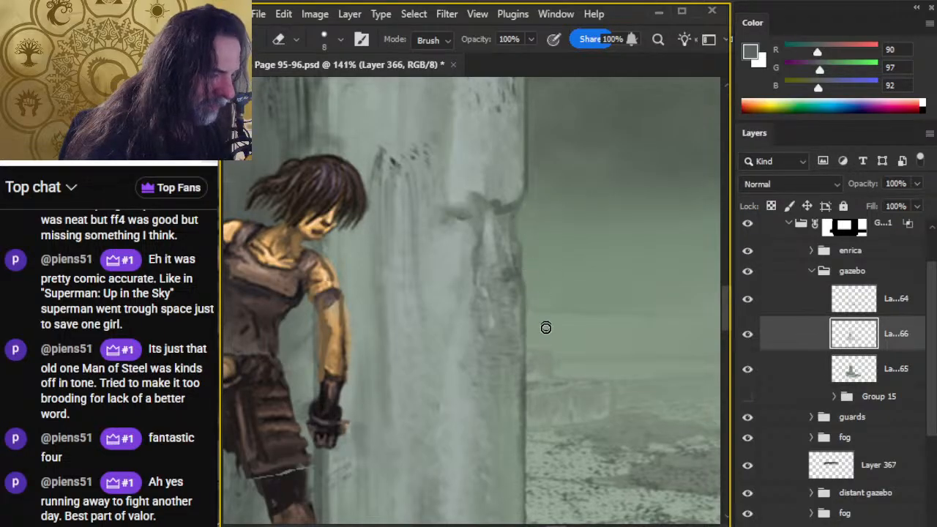
mouse_move(570, 414)
mouse_down()
mouse_move(590, 267)
mouse_move(550, 273)
mouse_move(560, 145)
mouse_move(553, 422)
mouse_up()
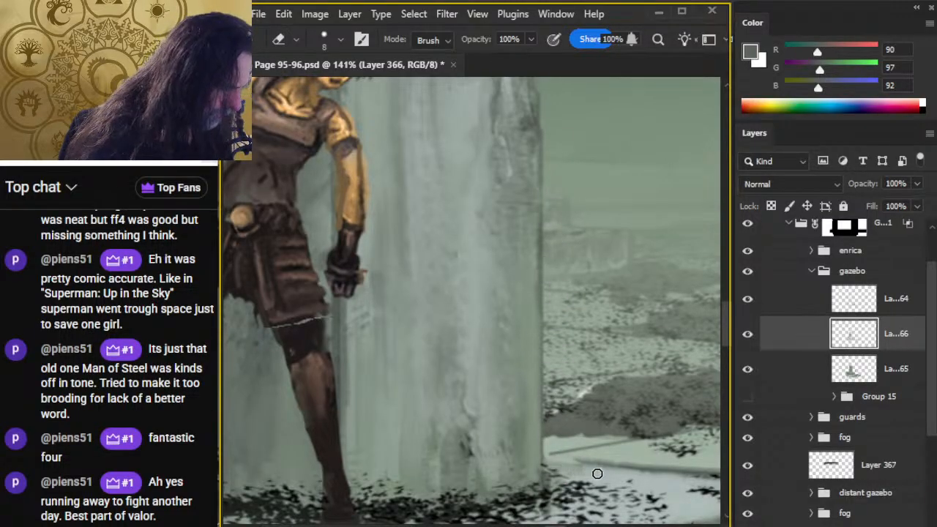
Step: Smudge the back edge of the stone ledge beside the pillar's base at 65% strength on Layer 366
drag(553, 412, 451, 294)
key(r)
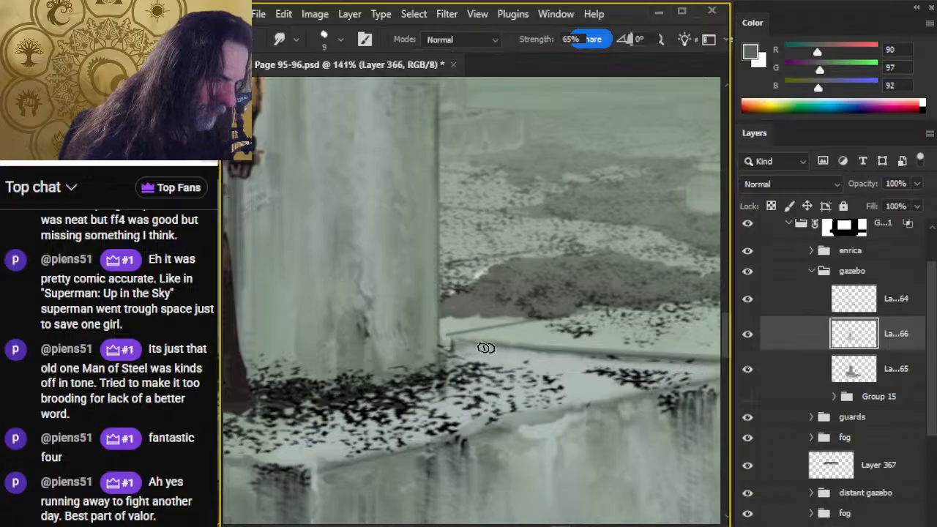
mouse_move(445, 347)
mouse_down()
mouse_move(518, 344)
mouse_move(498, 339)
mouse_up()
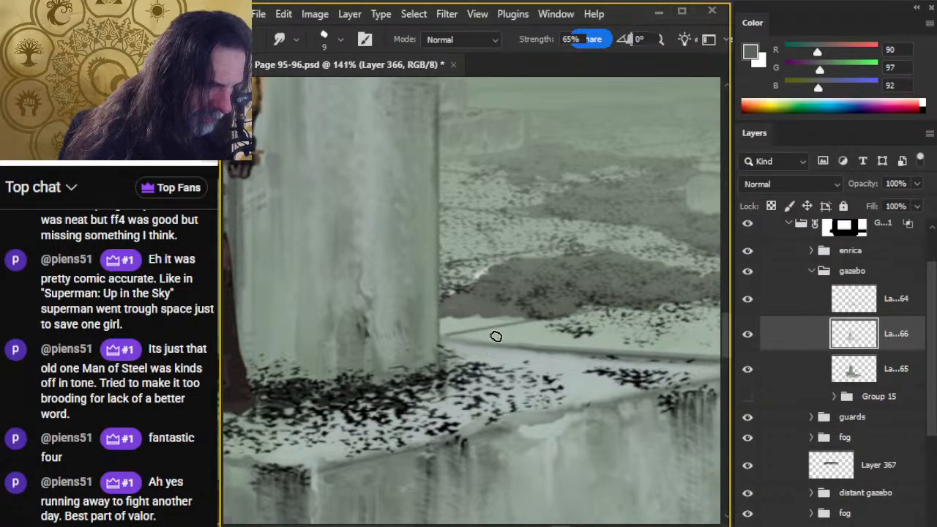
drag(479, 348, 521, 341)
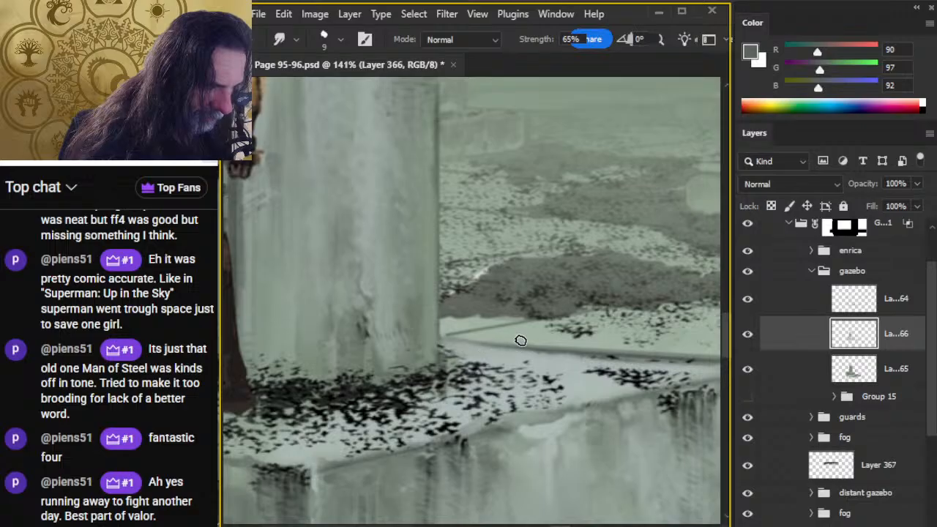
mouse_move(450, 333)
mouse_down()
mouse_move(549, 356)
mouse_move(464, 350)
mouse_move(523, 353)
mouse_move(499, 335)
mouse_move(540, 343)
mouse_move(449, 336)
mouse_move(489, 336)
mouse_up()
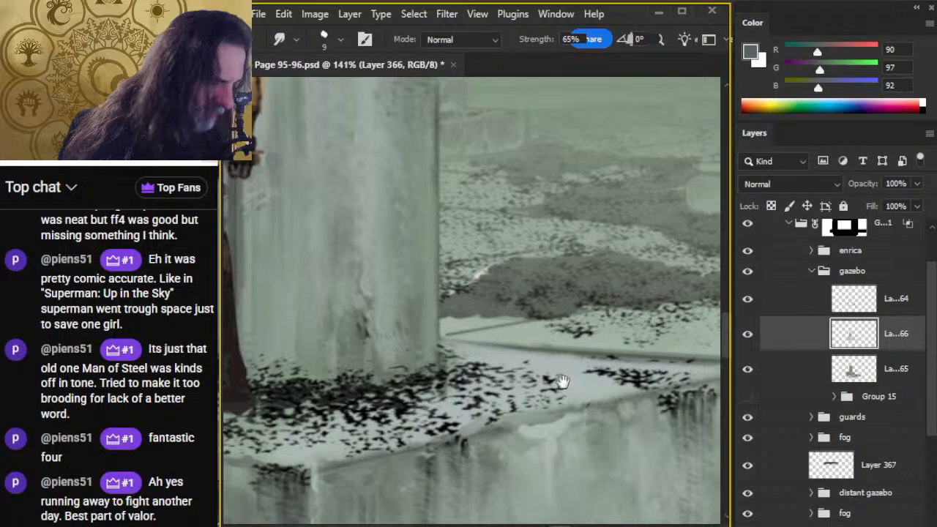
Step: Erase in a straight line along the stone ledge's back edge from the pillar's base to the far corner
drag(561, 381, 442, 341)
key(e)
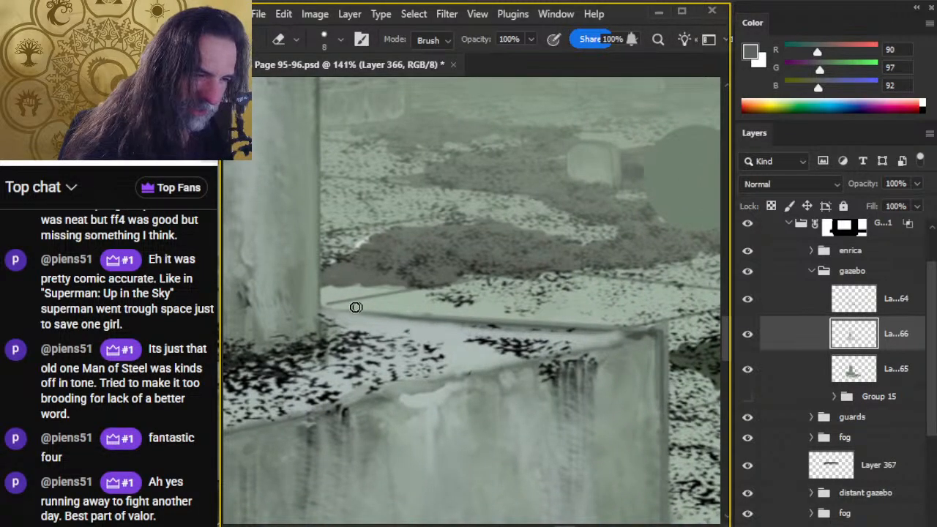
shift+click(678, 330)
Step: Smudge along the ledge's top surface and back edge toward the far corner to soften the paint
key(r)
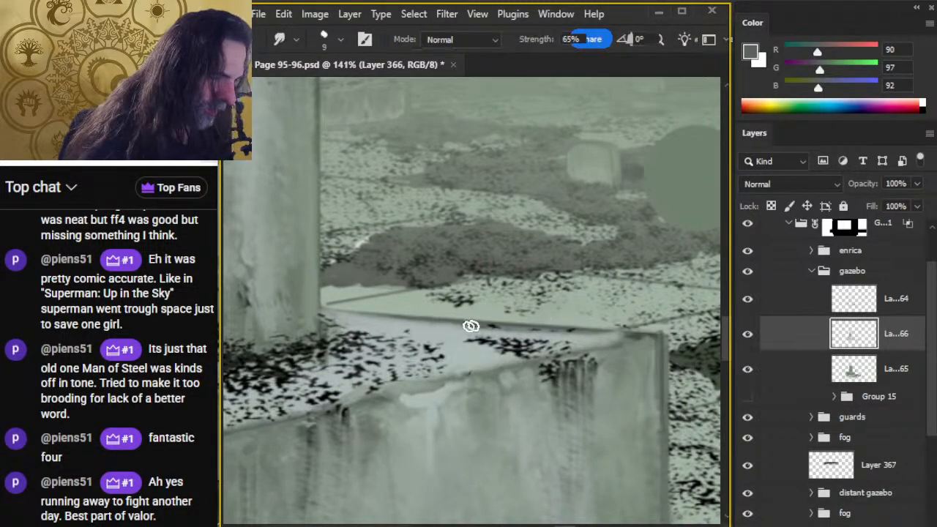
drag(431, 324, 498, 328)
drag(413, 323, 374, 324)
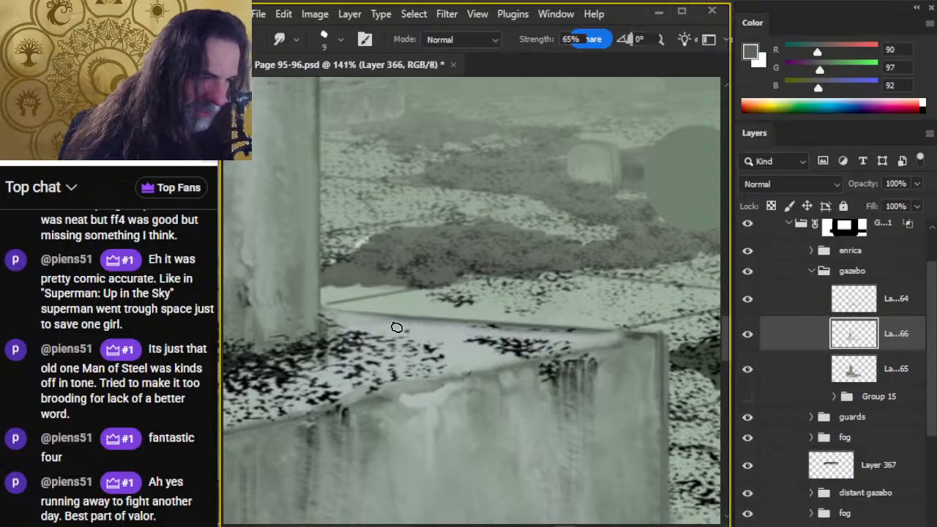
mouse_move(501, 334)
mouse_down()
mouse_move(593, 340)
mouse_move(531, 336)
mouse_move(640, 330)
mouse_move(598, 325)
mouse_up()
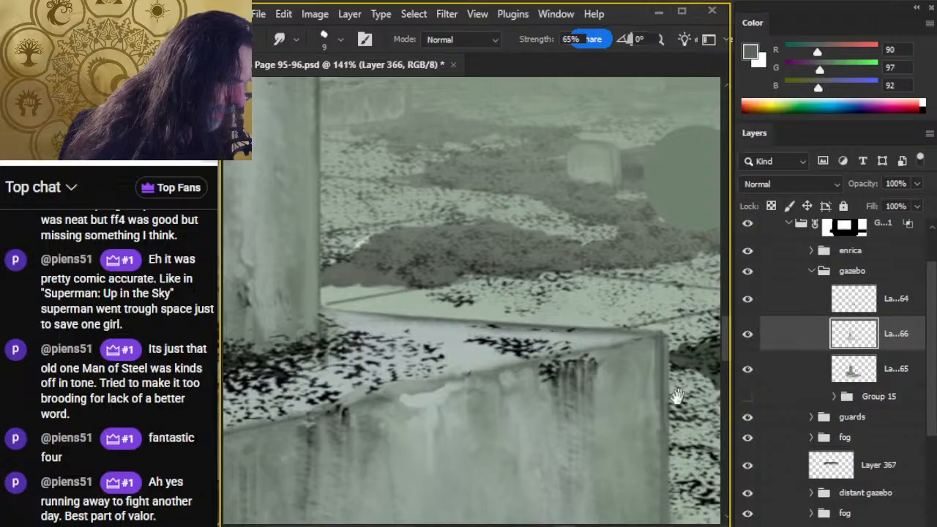
Step: Erase in a straight line along the stone block's far vertical edge on Layer 366, and select Layer 365
drag(675, 400, 570, 309)
key(e)
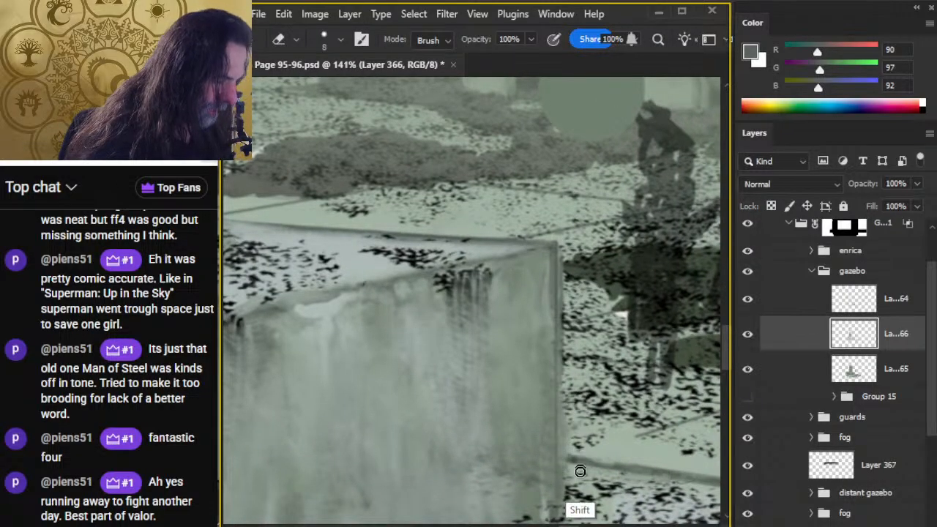
mouse_move(607, 439)
mouse_down()
mouse_move(591, 289)
mouse_move(590, 323)
mouse_up()
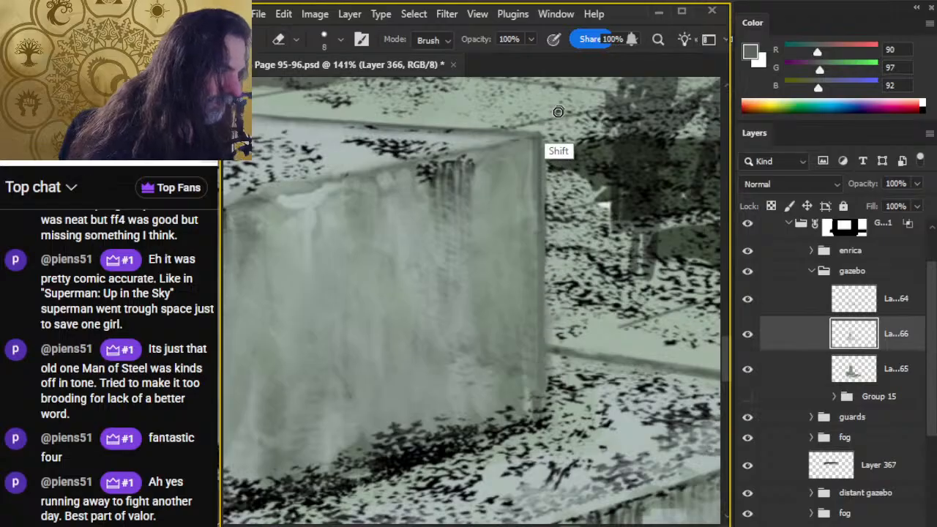
click(791, 374)
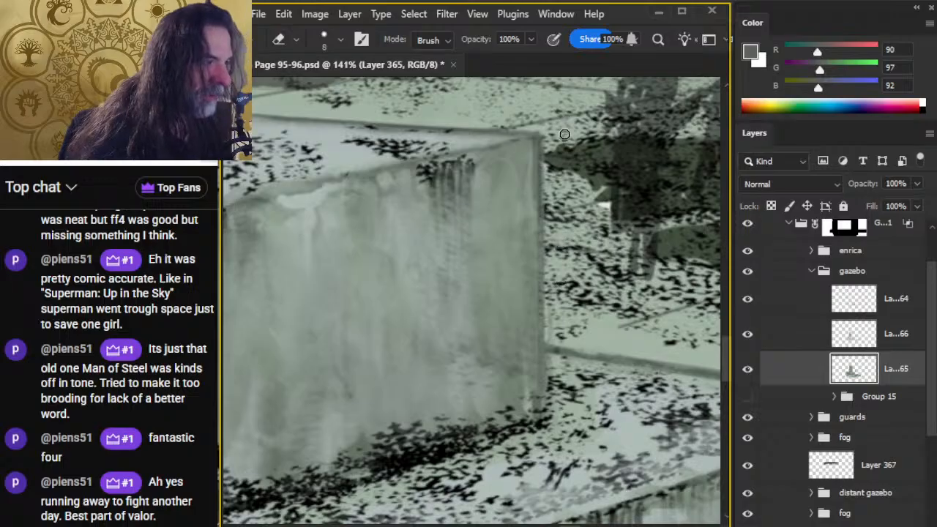
Step: Examine the whole ledge and toggle the visibility of Layers 365 and 366 to compare their contents
key(z)
drag(590, 299, 529, 343)
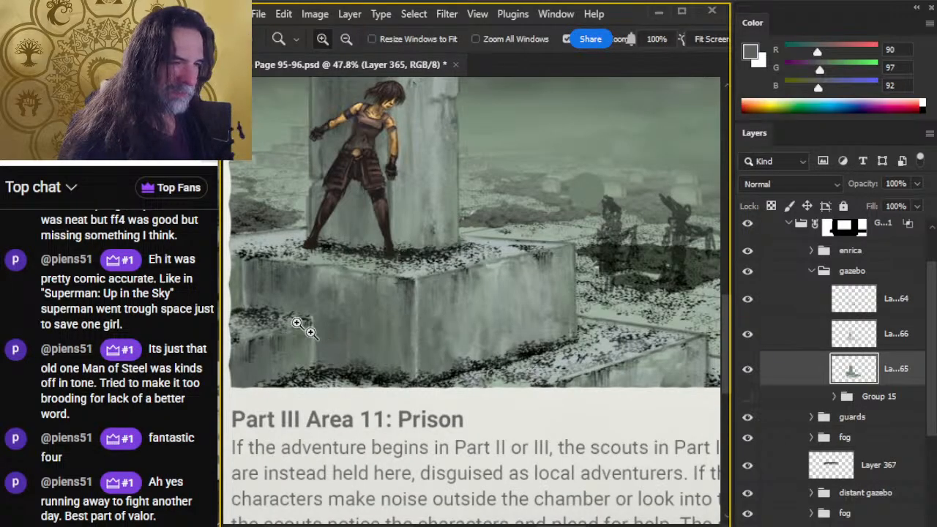
drag(263, 272, 341, 299)
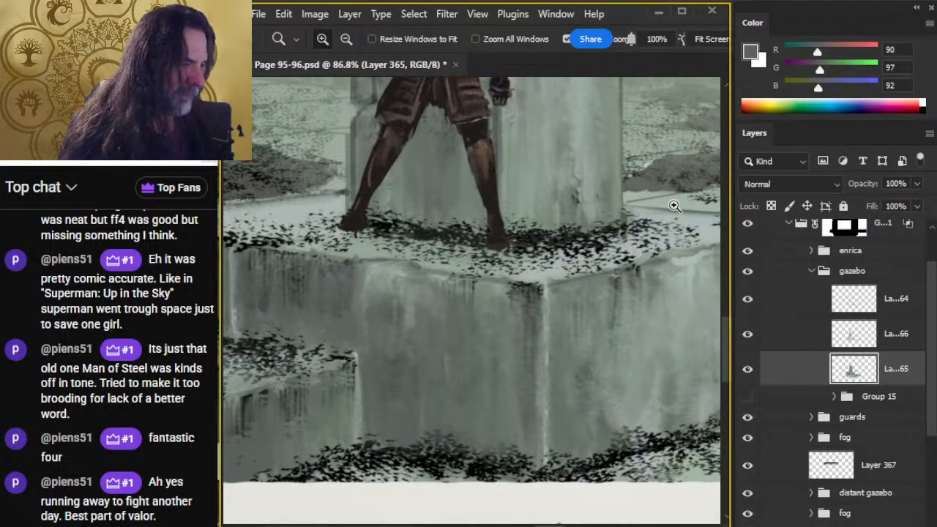
drag(323, 251, 381, 281)
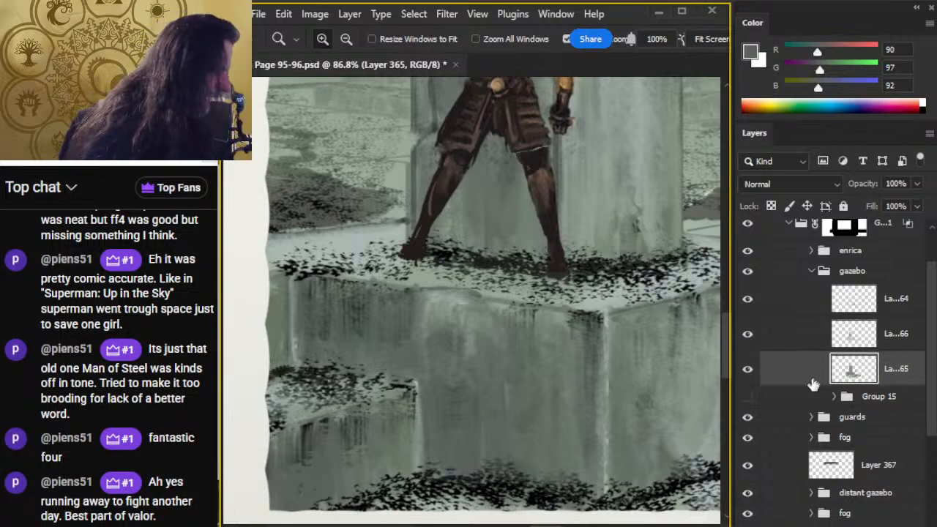
click(747, 373)
click(749, 371)
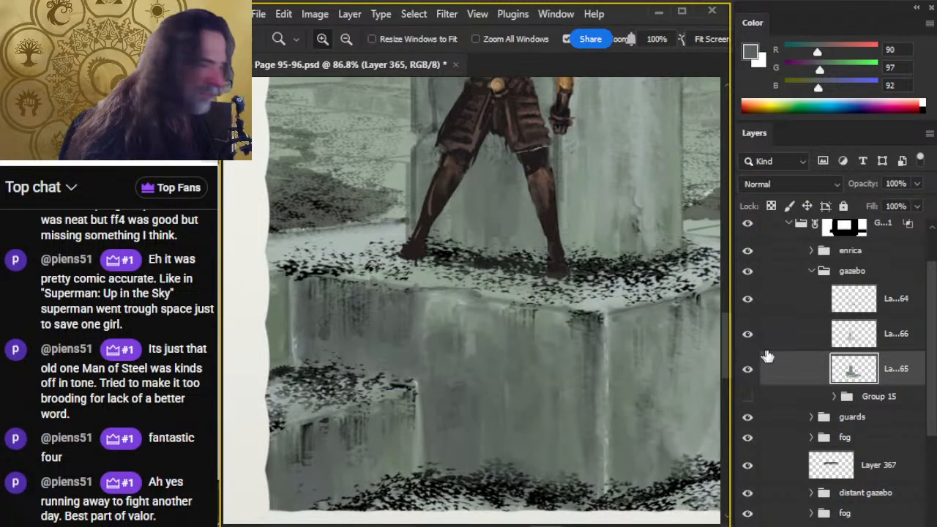
click(747, 333)
click(747, 334)
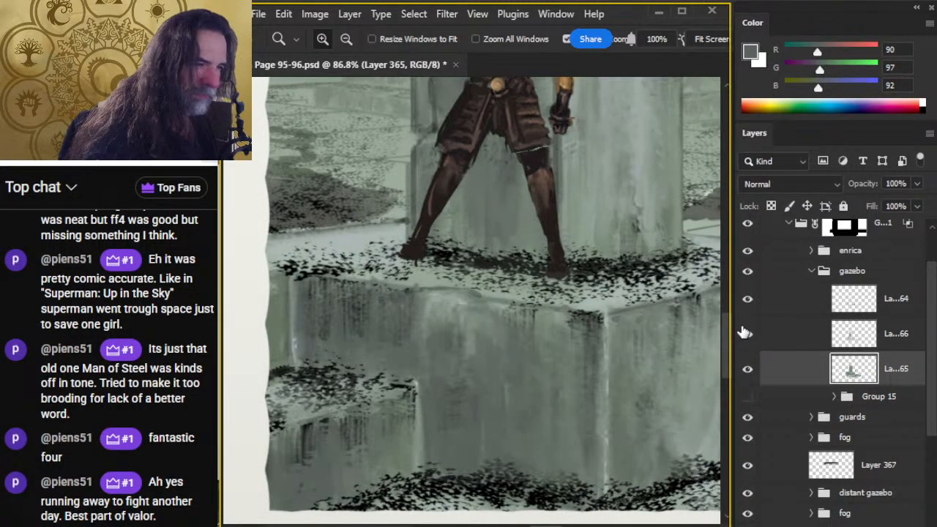
Step: Group Layers 364, 366 and 365, duplicate the group as Group 16 copy, and merge the copy into one layer
click(801, 299)
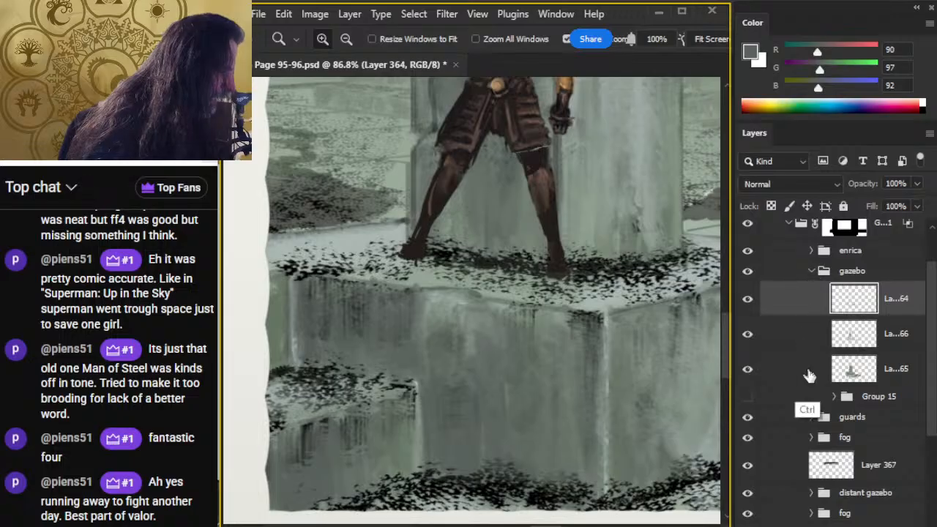
shift+click(809, 370)
key(ctrl+g)
right_click(788, 291)
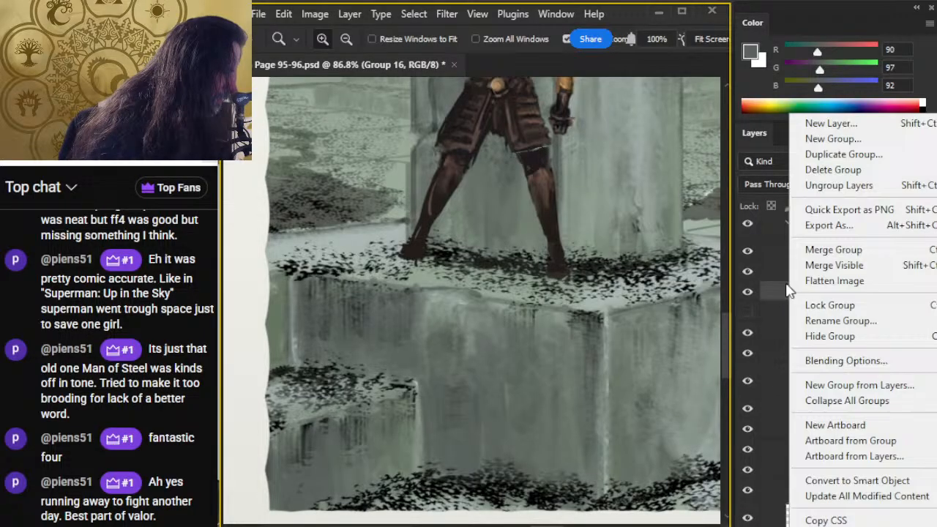
click(853, 154)
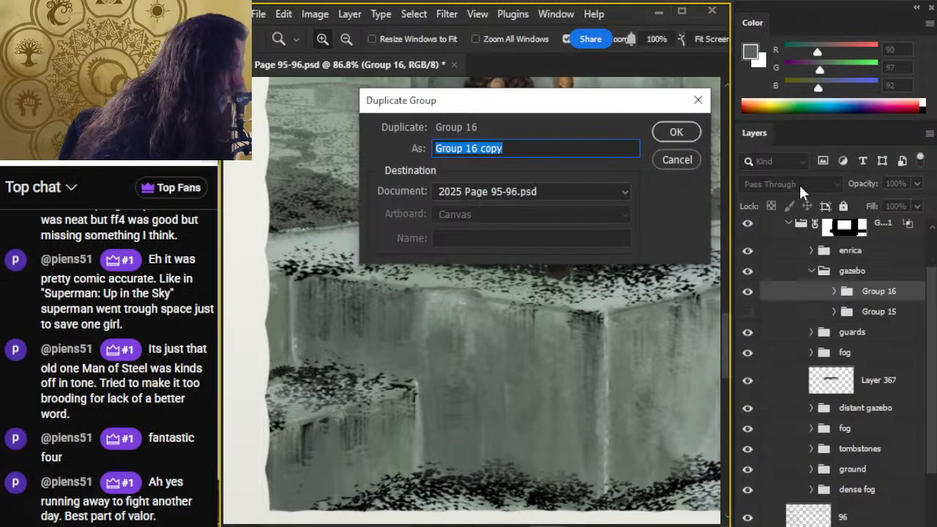
key(Return)
right_click(794, 292)
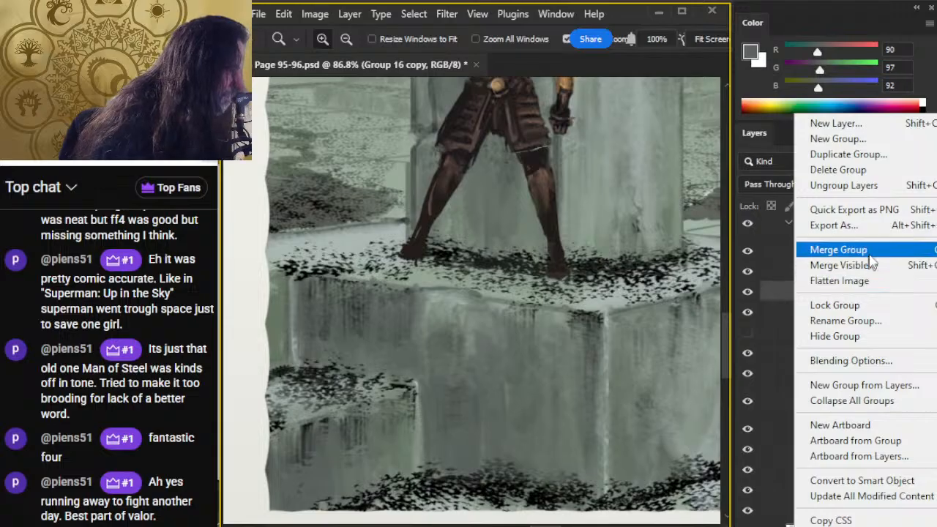
click(838, 250)
Step: Undo and redo the merge of Group 16 copy, and hide the original Group 16
key(e)
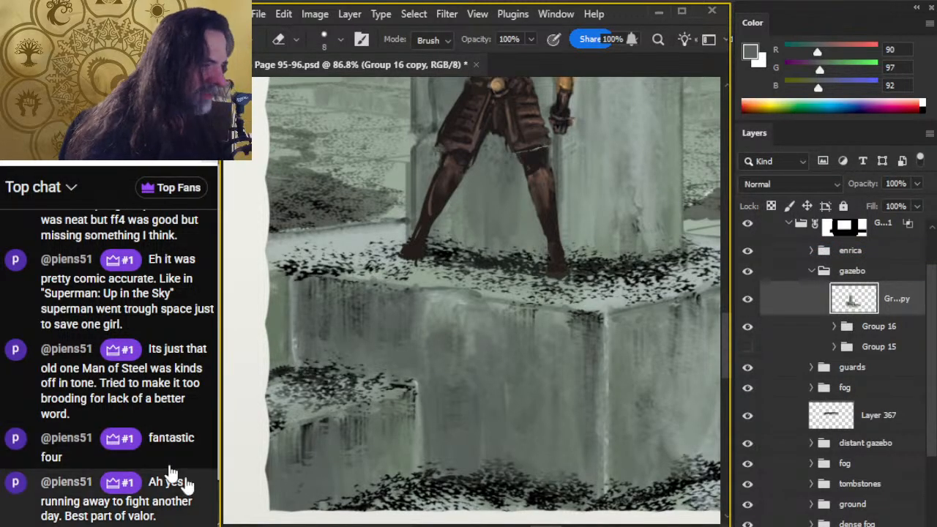
key(l)
key(e)
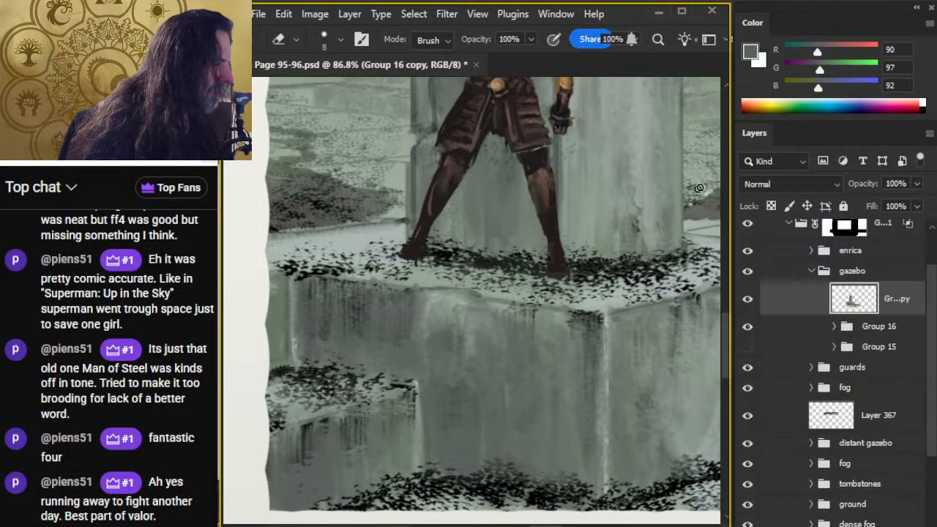
key(ctrl+z)
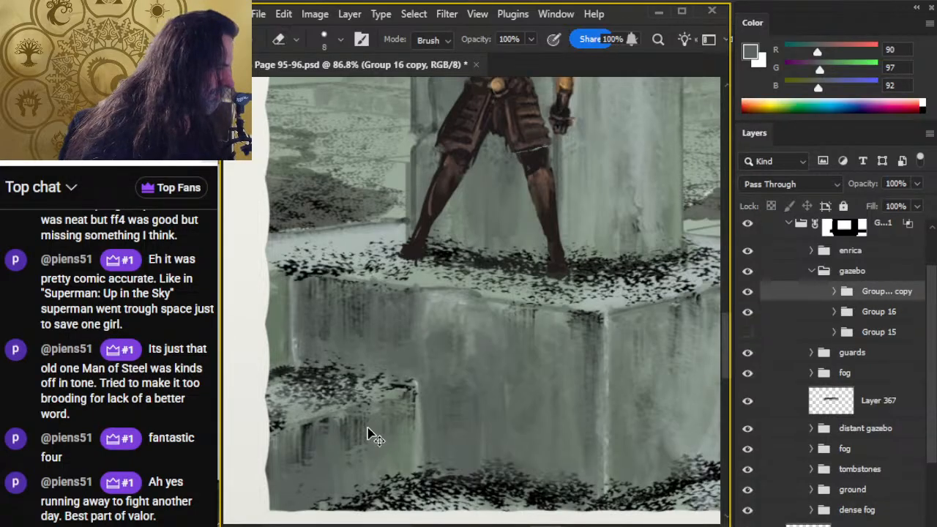
key(ctrl+shift+z)
key(l)
key(e)
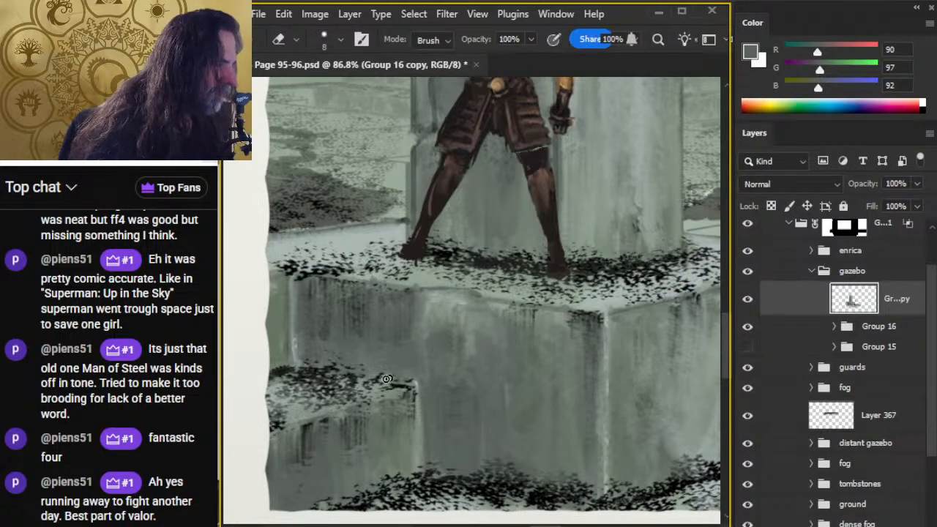
key(l)
click(748, 325)
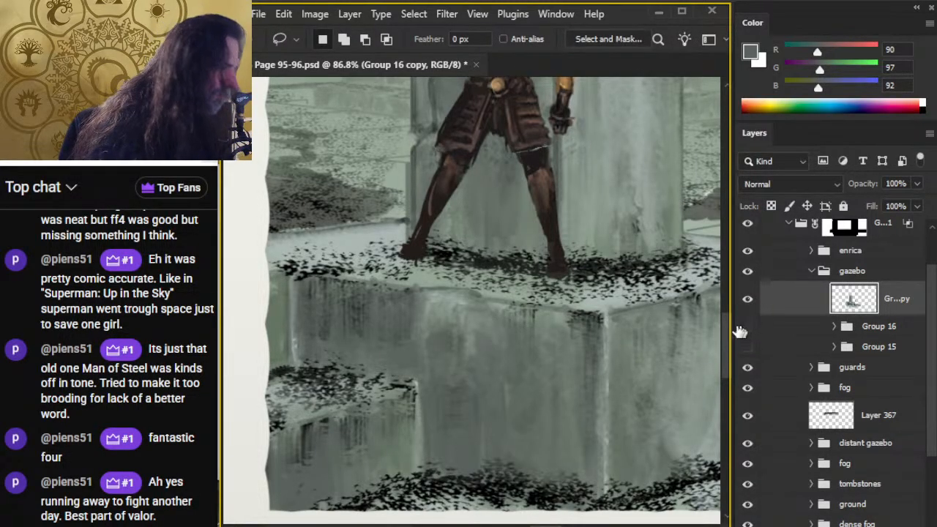
key(e)
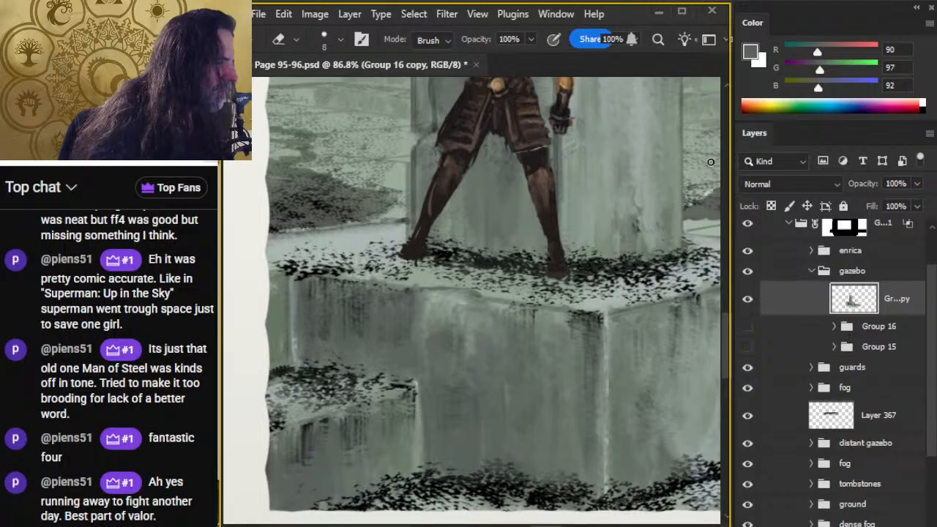
Step: Try to lasso the ledge's back edge behind the figure's foot and nudge it downward, undo it and deselect
key(l)
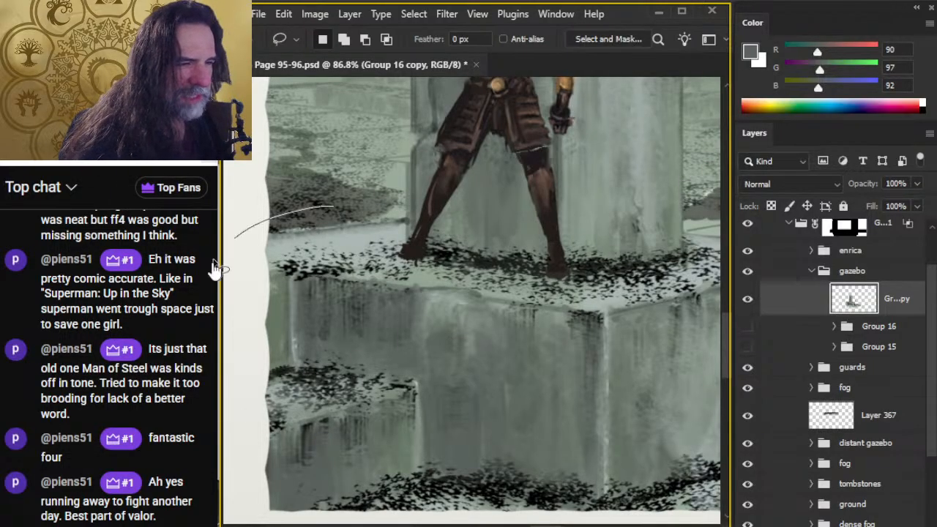
mouse_move(315, 211)
mouse_down()
mouse_move(293, 247)
mouse_move(428, 223)
mouse_move(443, 200)
mouse_move(344, 189)
mouse_up()
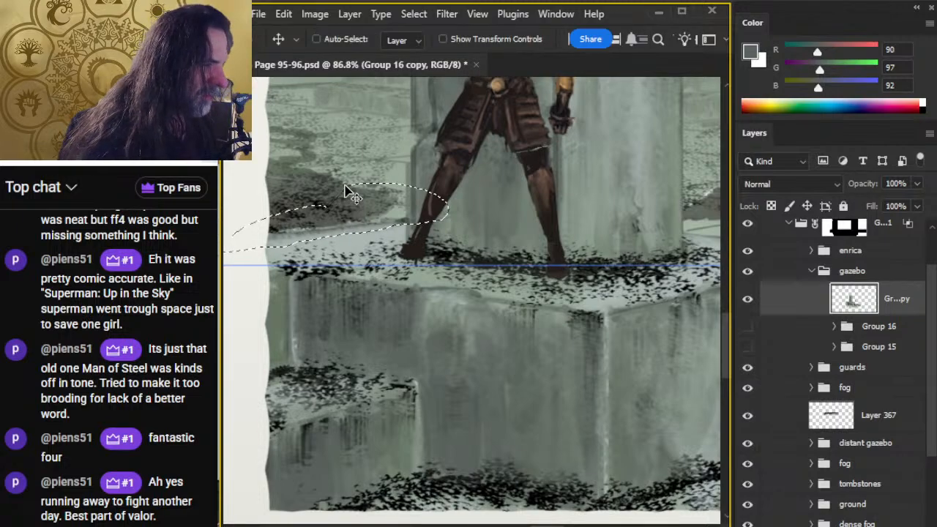
key(ctrl+Down)
key(ctrl+Down)
key(ctrl+Down)
key(ctrl+Down)
key(ctrl+Down)
key(ctrl+Down)
key(ctrl+Down)
key(ctrl+Down)
key(ctrl+z)
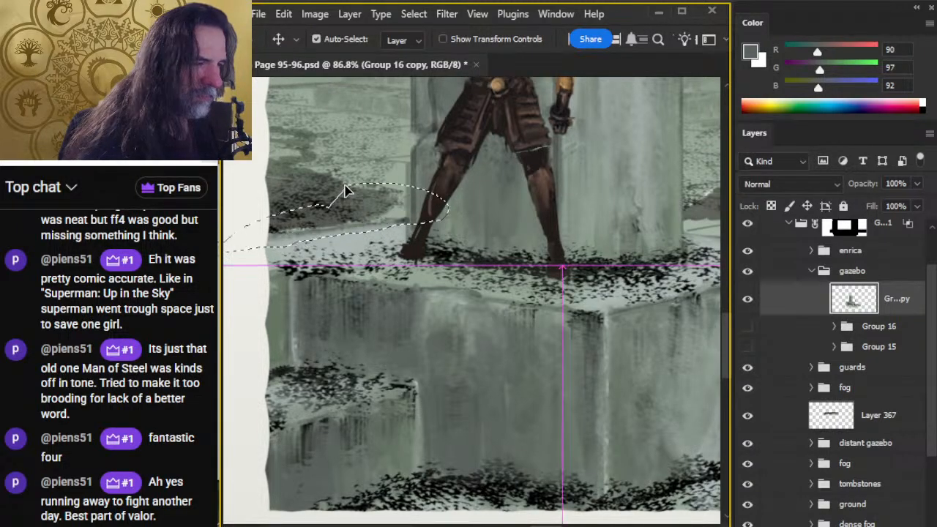
key(ctrl+d)
Step: Lasso the ledge's back edge between the frame and the pillar, nudge it down in small increments, and deselect
mouse_move(300, 186)
mouse_down()
mouse_move(217, 231)
mouse_move(272, 244)
mouse_move(374, 239)
mouse_move(406, 227)
mouse_move(402, 194)
mouse_move(317, 189)
mouse_up()
key(ctrl+Down)
key(ctrl+Down)
key(ctrl+Down)
key(ctrl+Down)
key(ctrl+Down)
key(ctrl+Down)
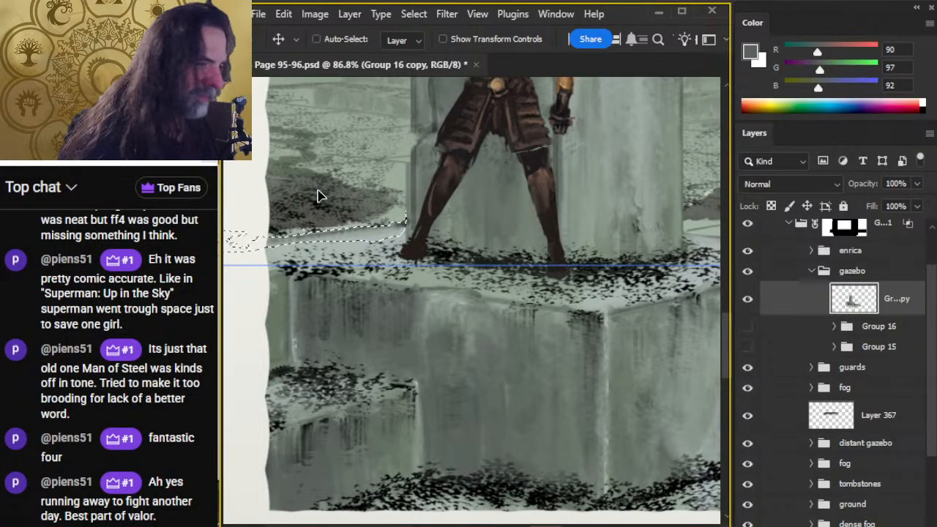
key(ctrl+Down)
key(ctrl+Down)
key(ctrl+Down)
key(ctrl+Down)
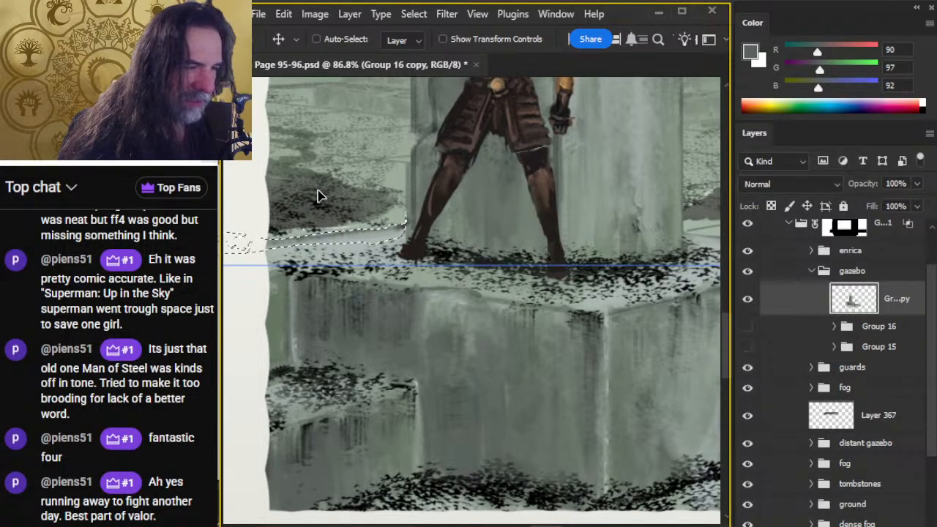
key(ctrl+d)
drag(537, 376, 522, 329)
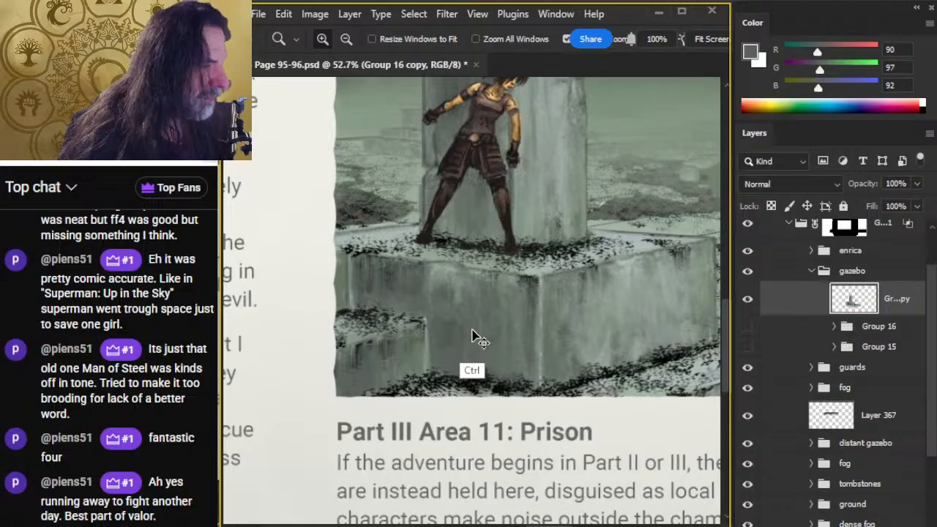
drag(377, 249, 408, 285)
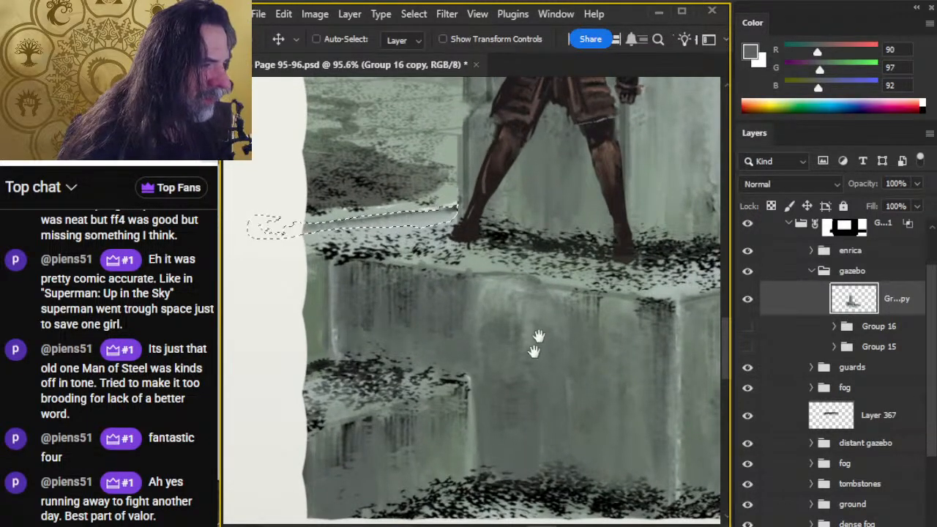
drag(539, 336, 368, 295)
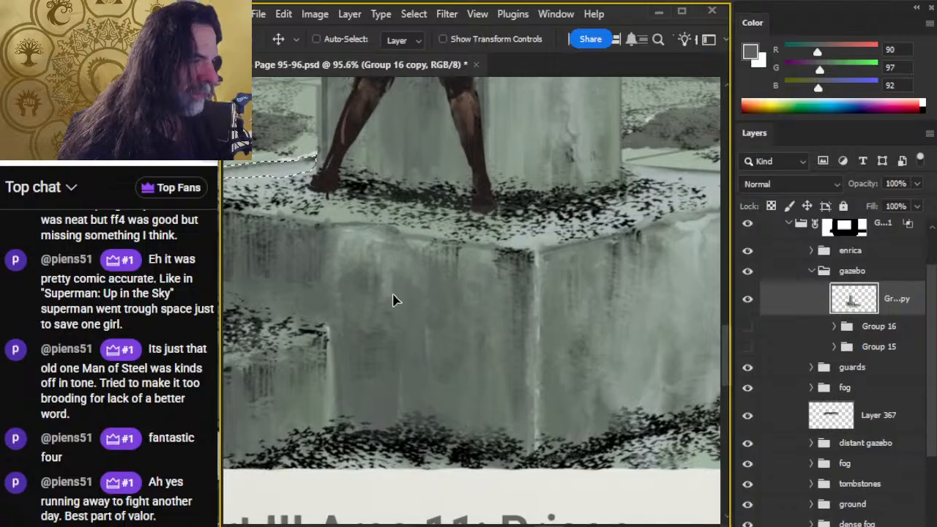
key(l)
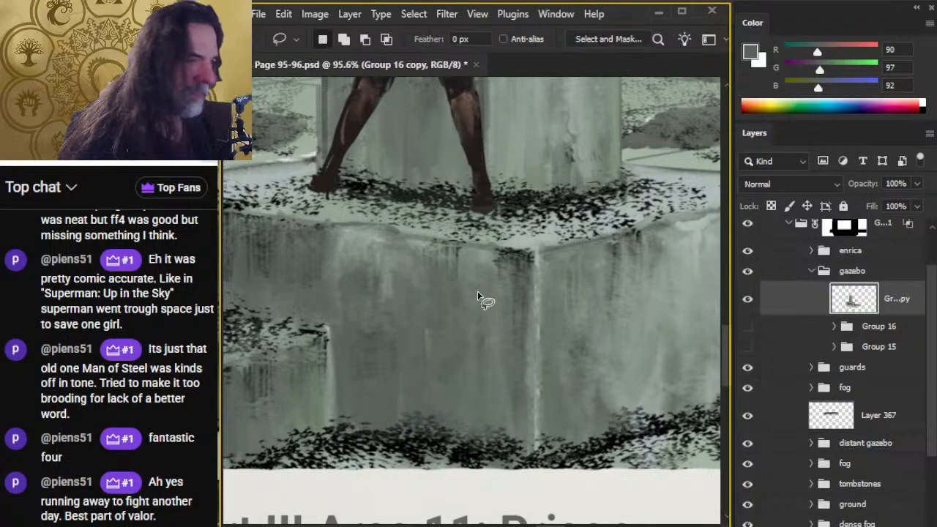
Step: Expand the ground group, toggle the textgure layers' visibility to compare them, and select Layer 358
drag(441, 300, 496, 305)
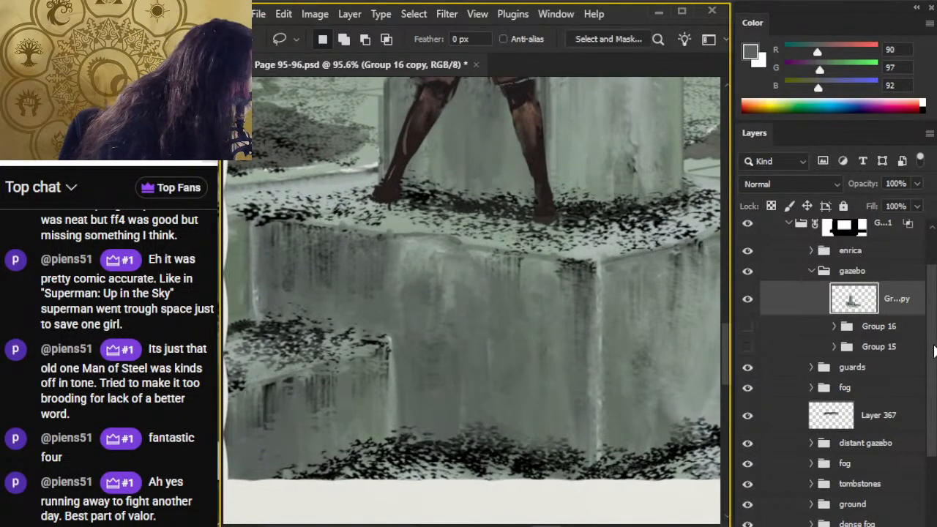
drag(933, 345, 931, 410)
click(814, 414)
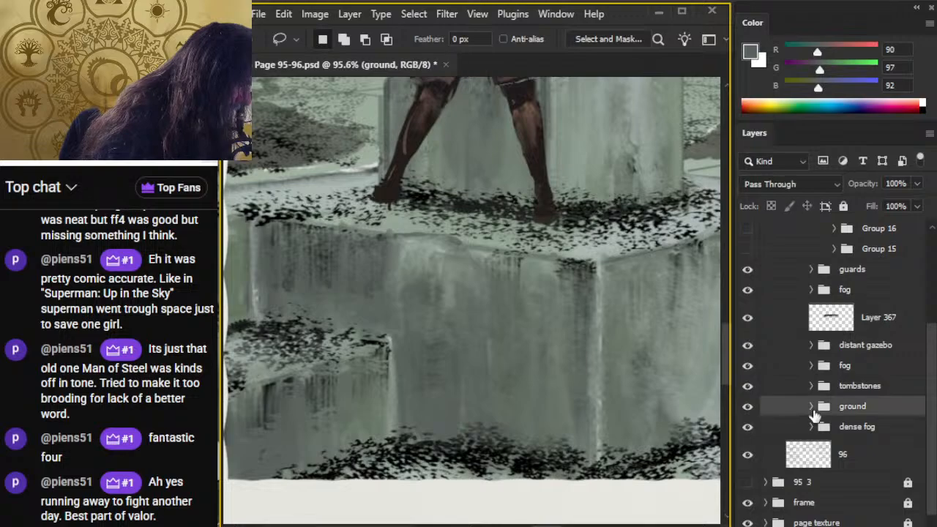
click(813, 407)
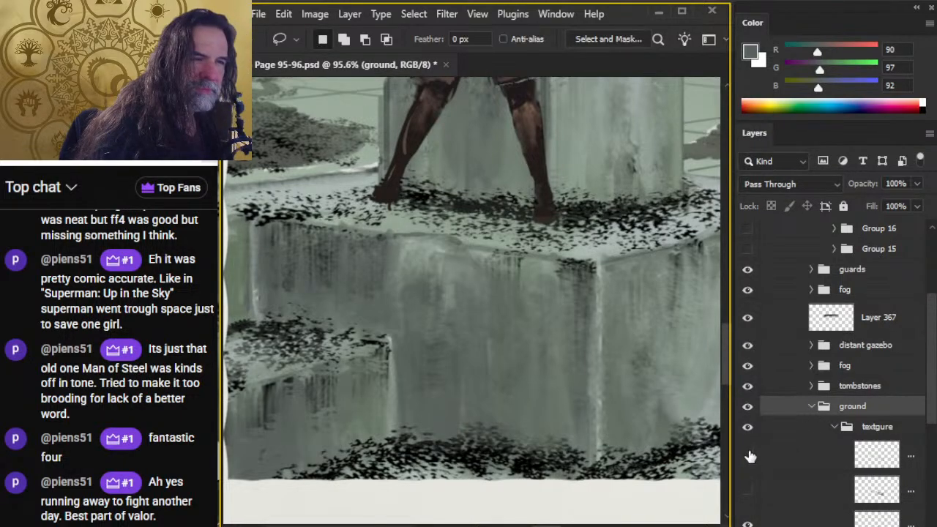
click(747, 521)
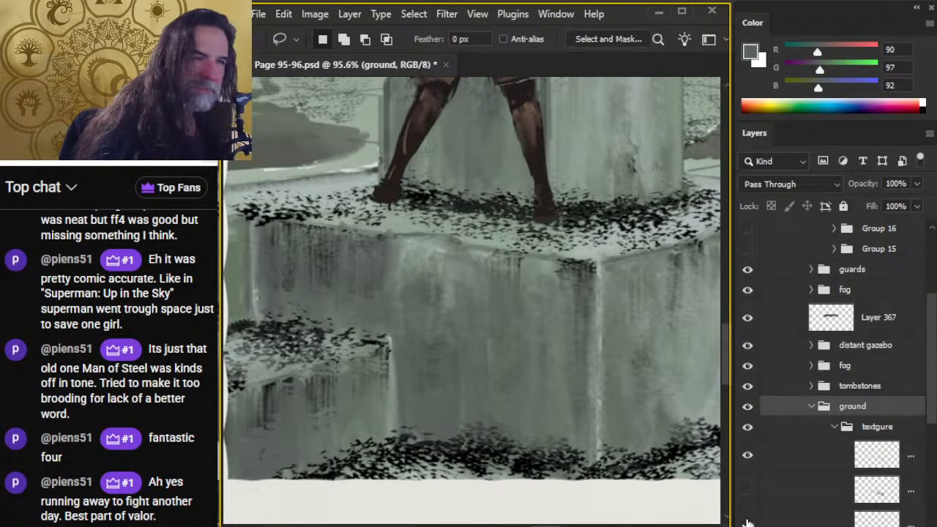
click(748, 523)
drag(932, 397, 932, 449)
click(805, 432)
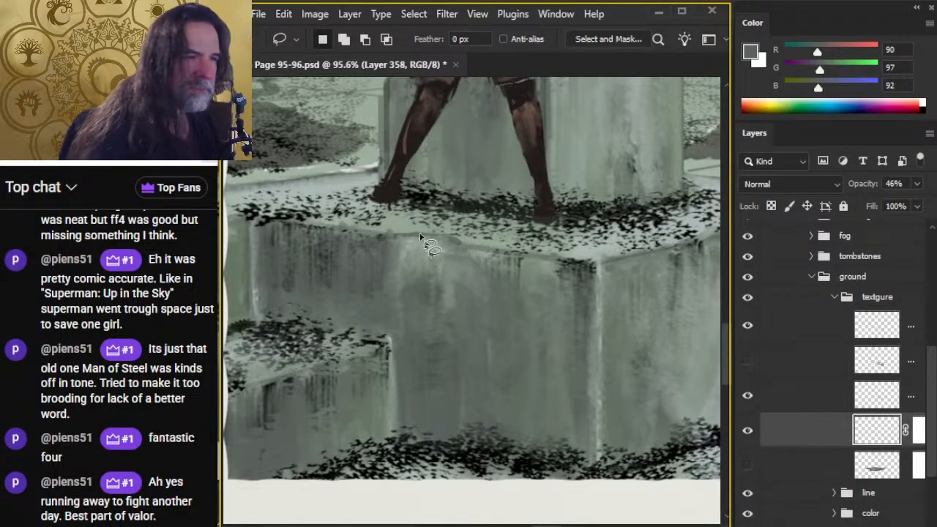
key(b)
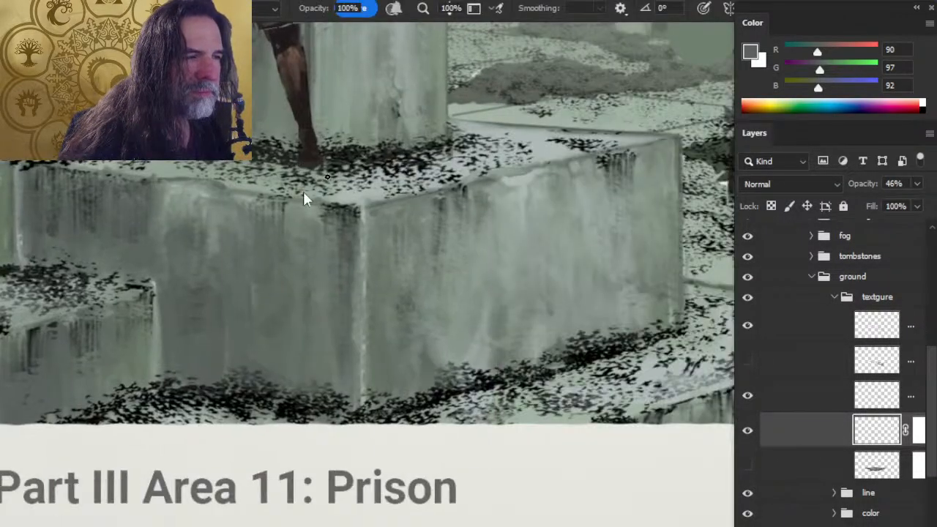
key(alt+f)
key(r)
key(Down)
key(Down)
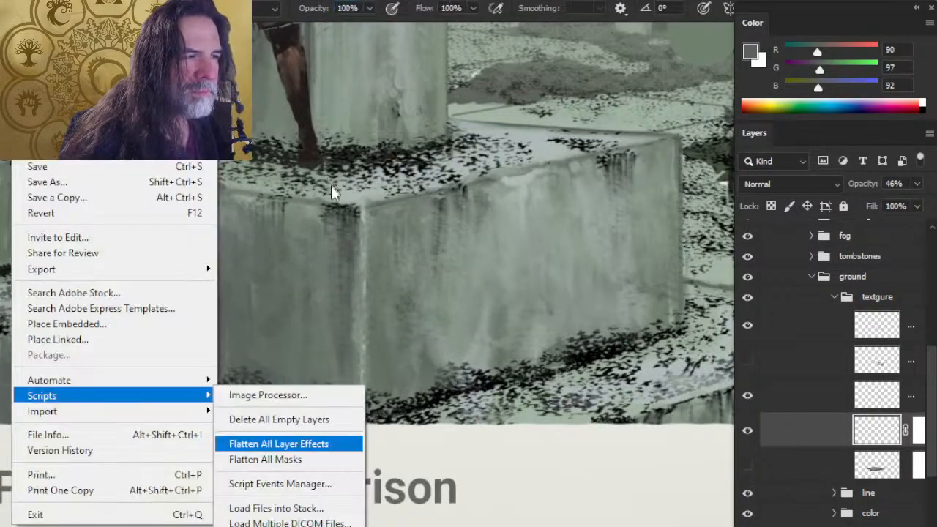
key(Down)
key(Escape)
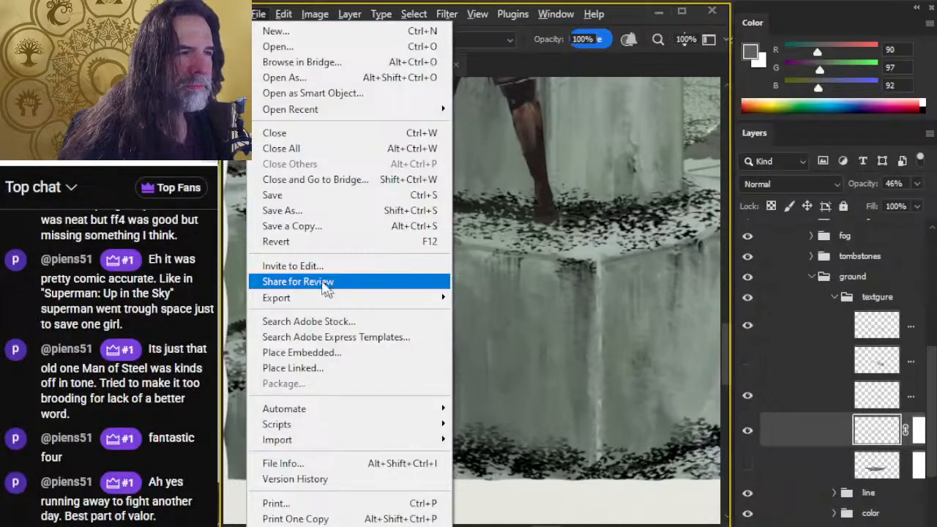
Step: Ready the Smudge tool at a larger brush size and toggle Layer 358 and the textgure layer above it to compare the ground
key(r)
key(Escape)
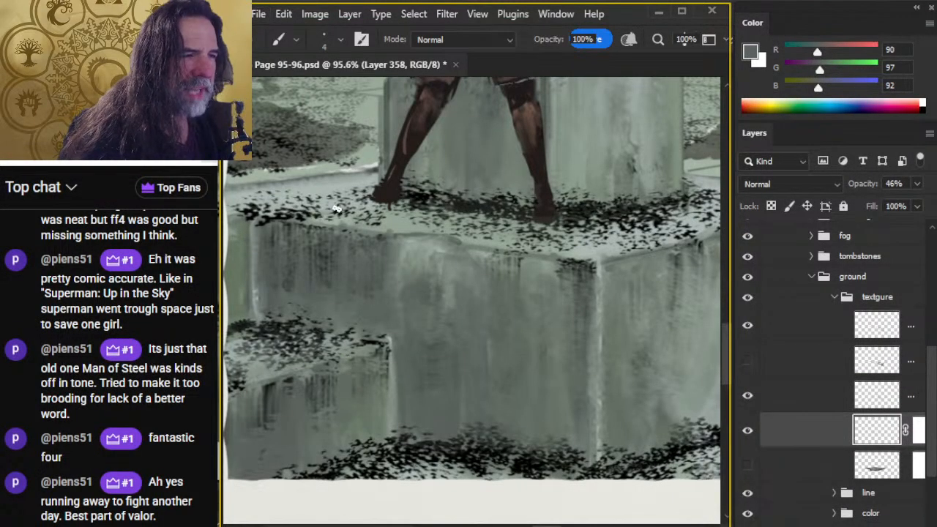
key(r)
key(])
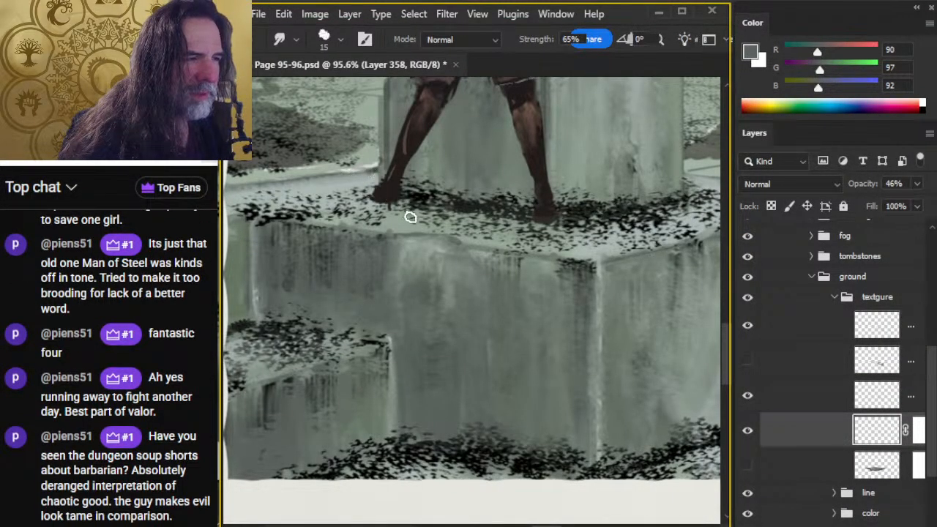
click(751, 397)
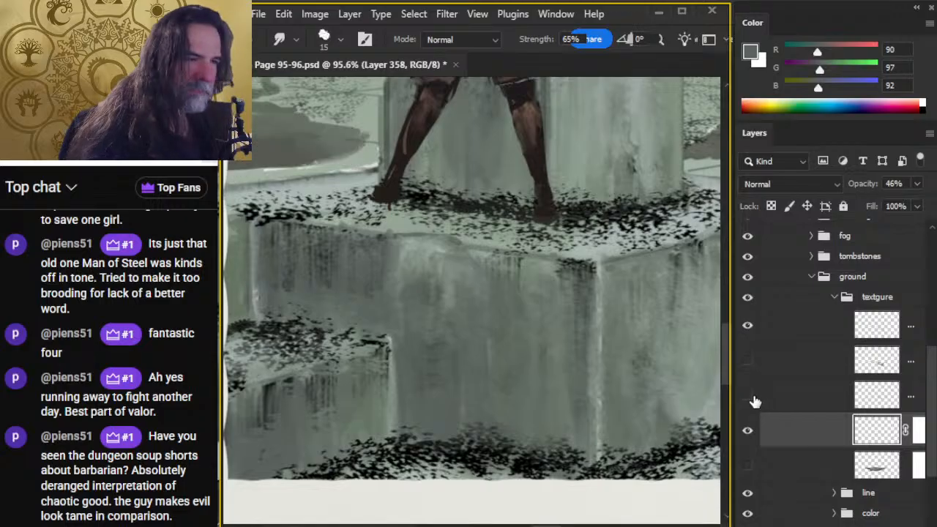
click(748, 432)
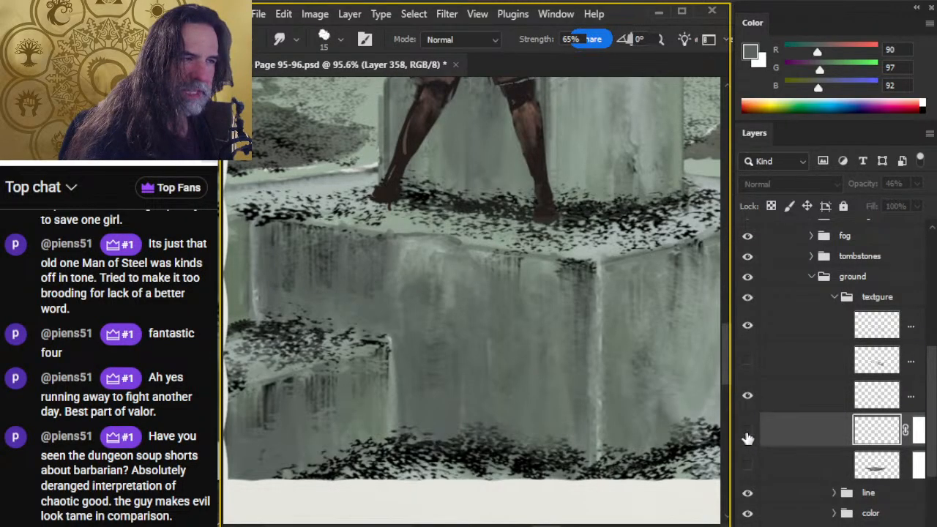
click(748, 432)
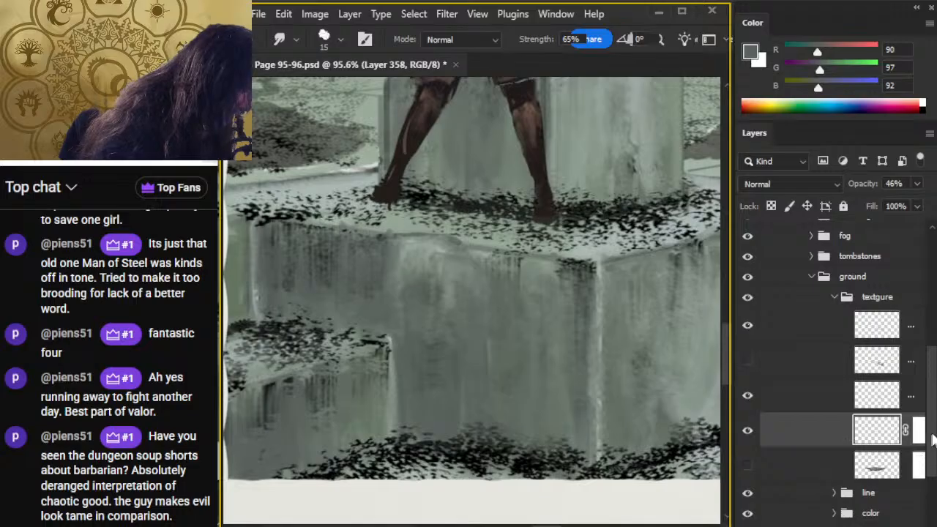
Step: Collapse the textgure group, expand the ground's color group and select its uppermost layer for smudging
scroll(929, 437, down, 3)
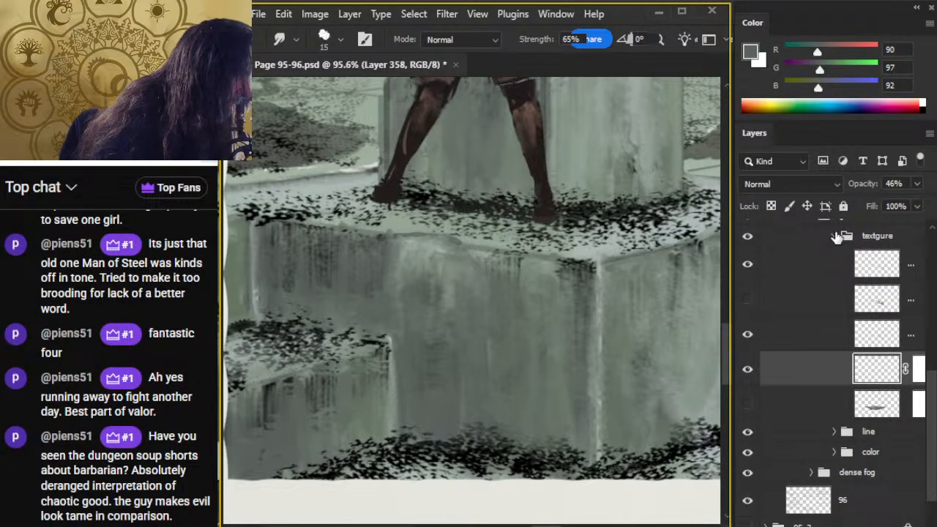
click(837, 237)
click(835, 381)
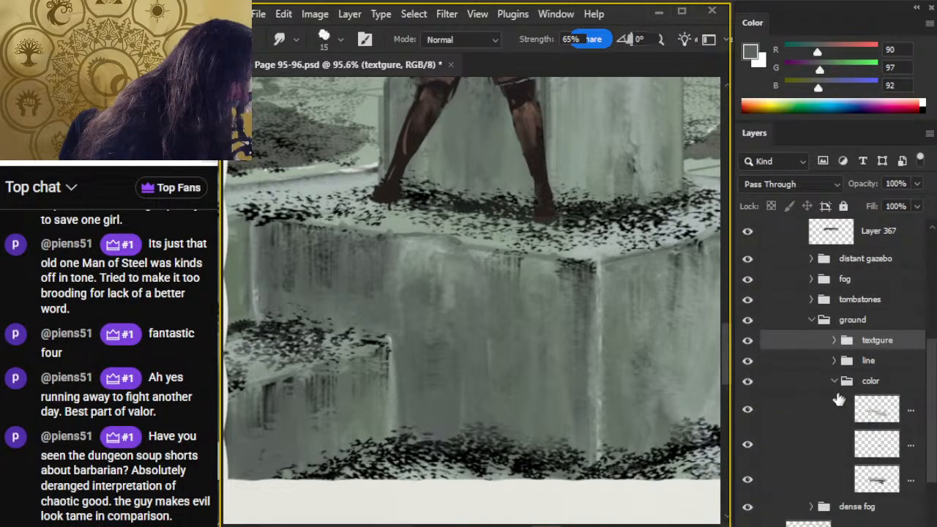
click(780, 421)
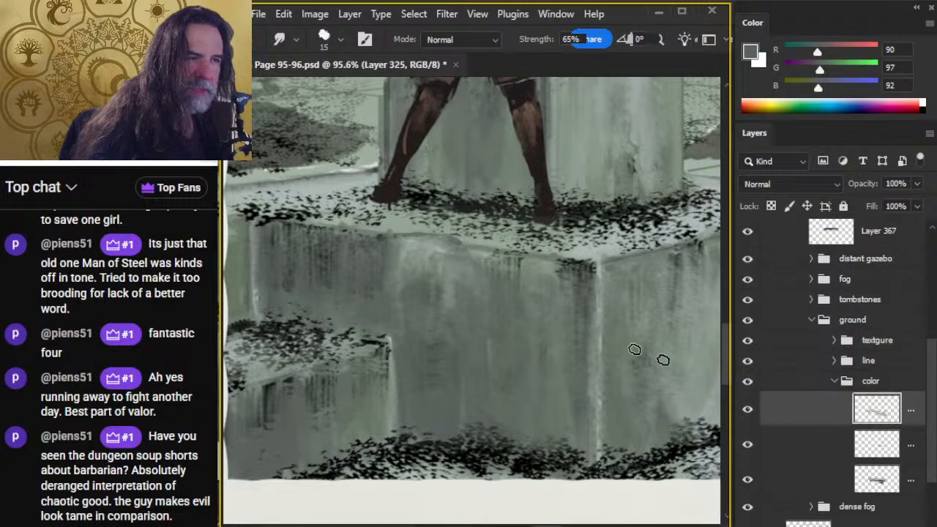
key(b)
key(r)
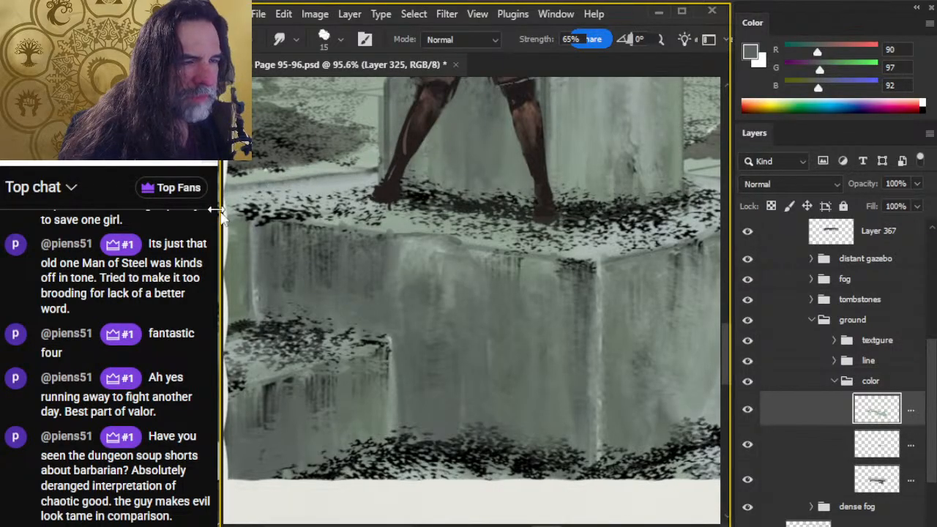
Step: Examine the gazebo base, the standing figure and the surrounding ground up close and within the whole illustration
drag(369, 284, 474, 269)
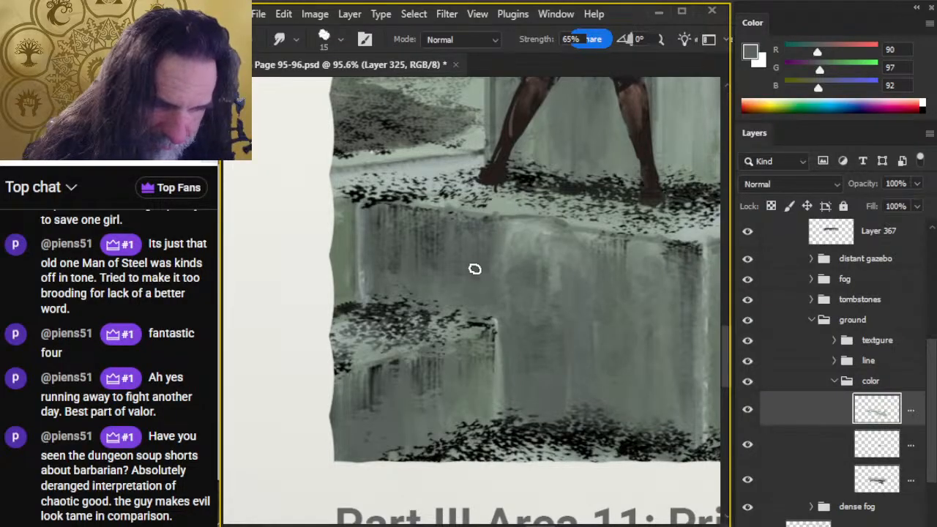
key(z)
drag(552, 341, 519, 326)
mouse_move(521, 288)
mouse_down()
mouse_move(462, 277)
mouse_move(286, 279)
mouse_up()
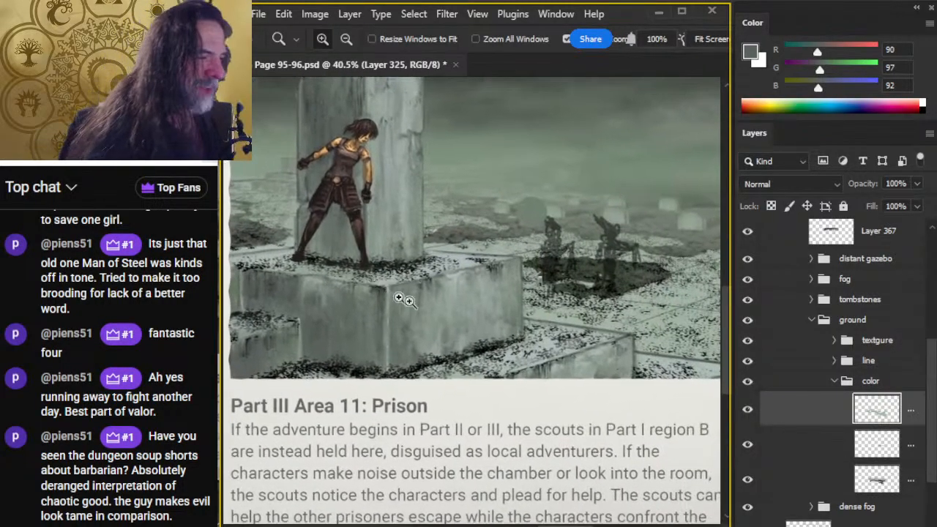
drag(426, 278, 466, 279)
drag(432, 315, 505, 287)
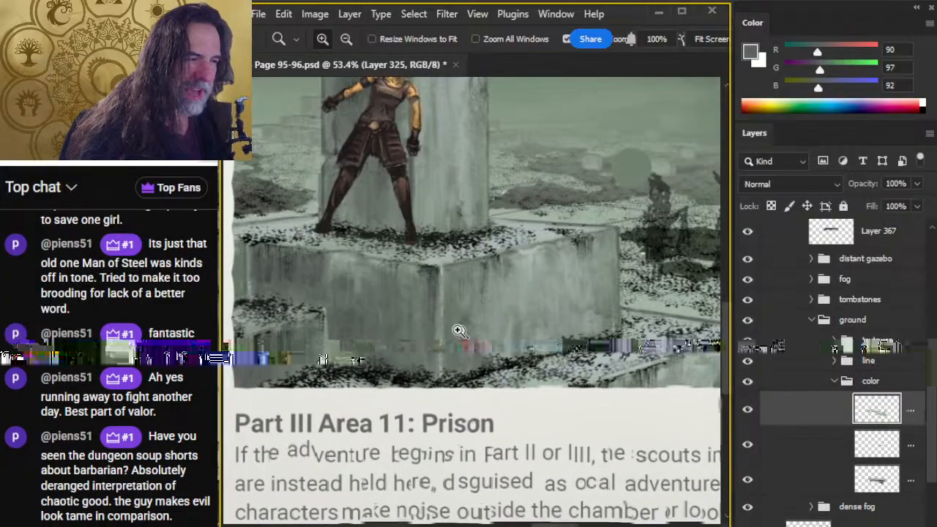
drag(451, 337, 494, 321)
drag(584, 318, 540, 313)
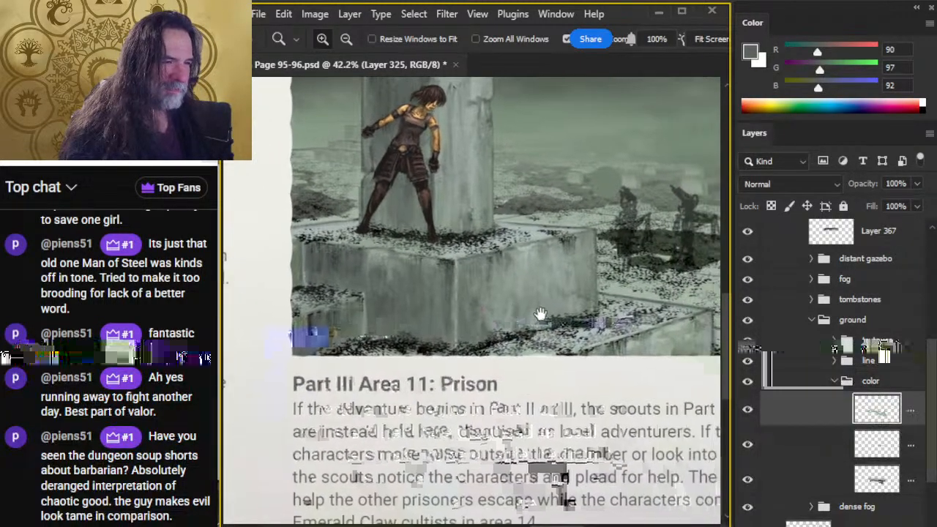
drag(292, 262, 374, 327)
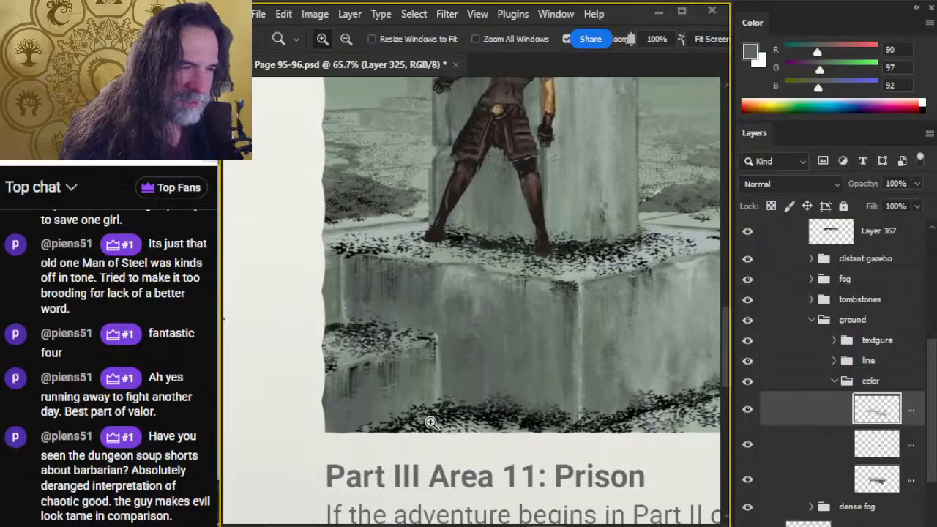
drag(511, 366, 476, 364)
drag(580, 361, 488, 308)
drag(352, 181, 404, 221)
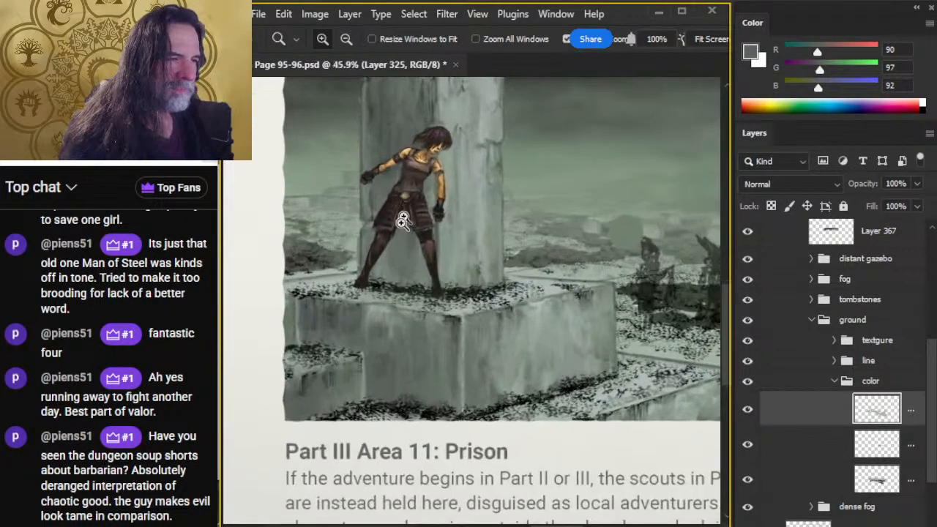
click(345, 188)
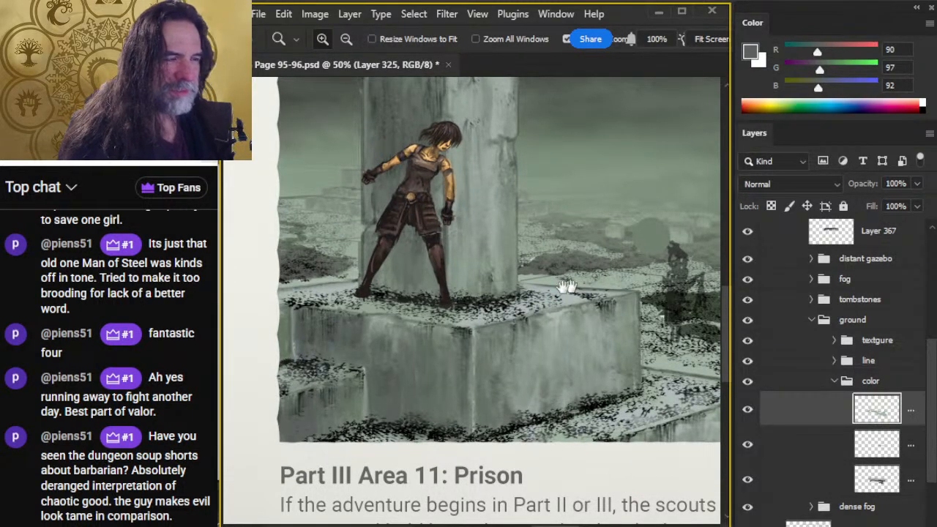
drag(565, 283, 536, 315)
drag(597, 326, 542, 319)
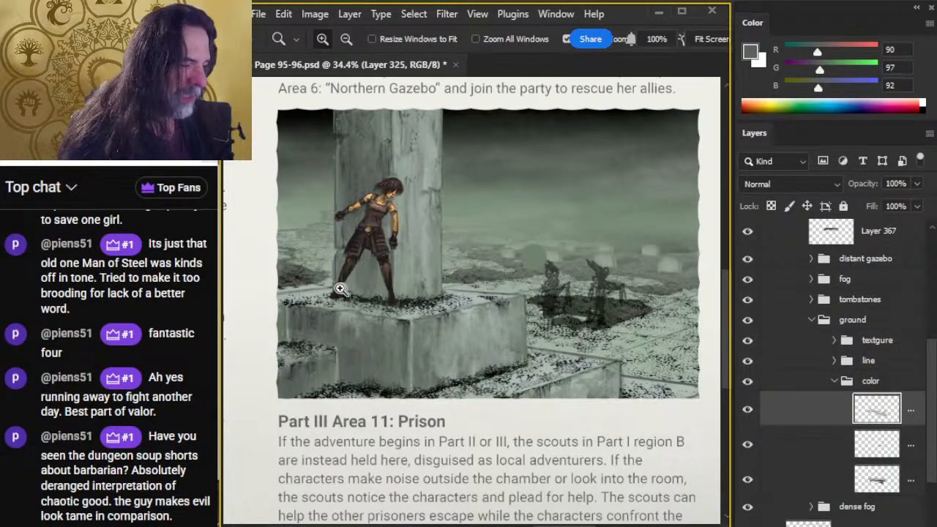
Step: Collapse the color, ground and gazebo groups to tidy the layer stack
click(833, 387)
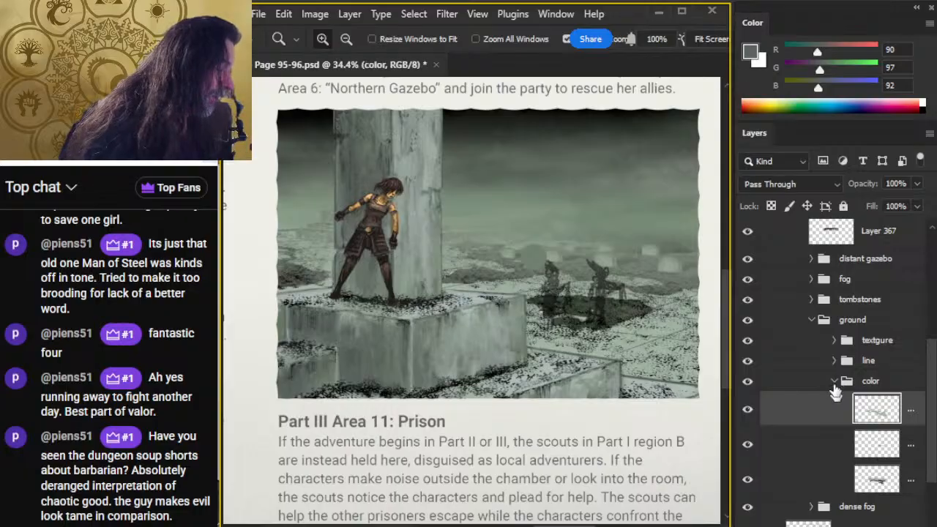
click(833, 384)
click(811, 319)
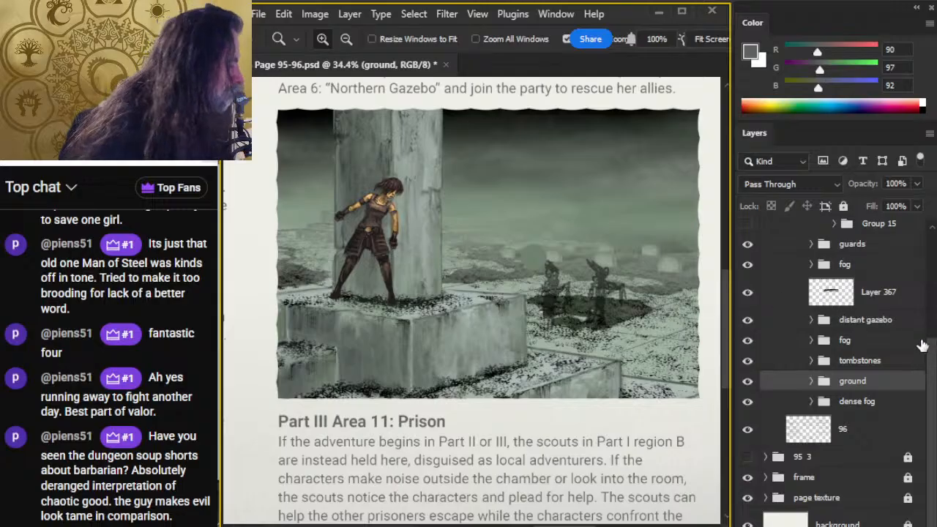
drag(930, 366, 929, 258)
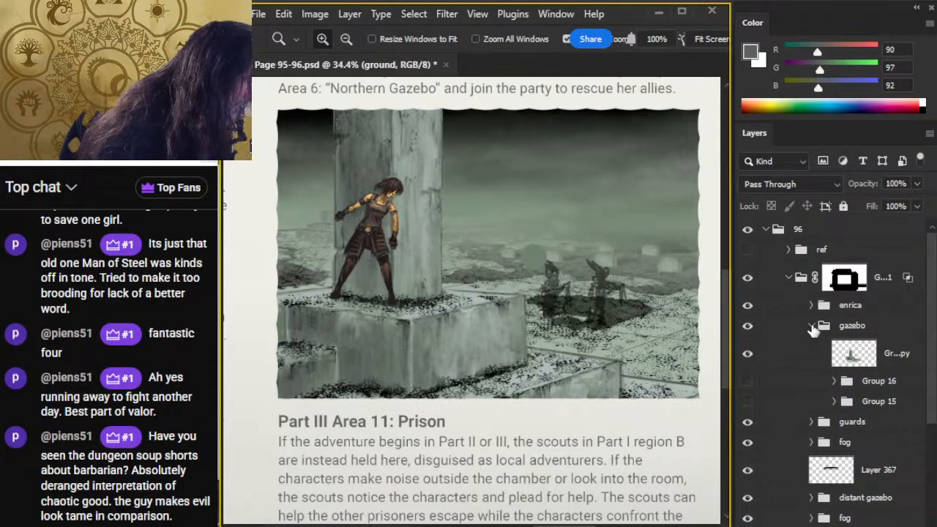
click(811, 326)
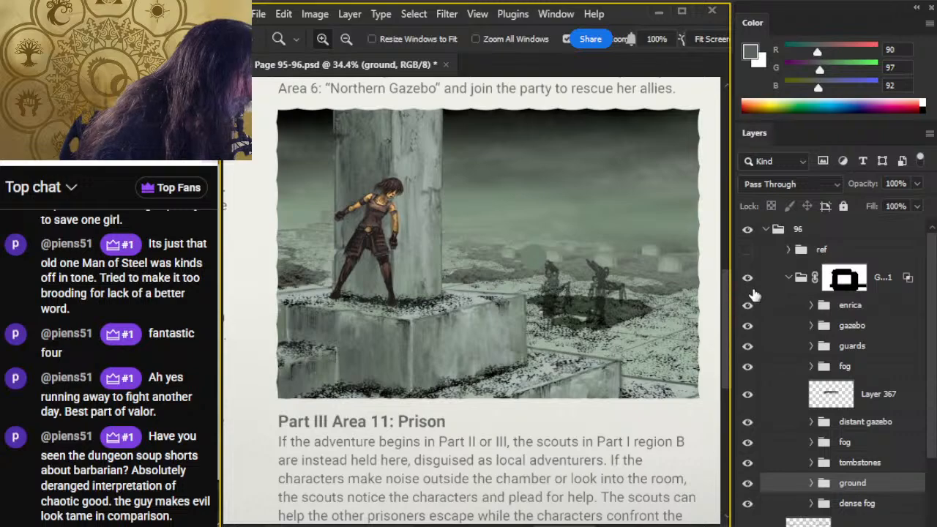
Step: Expand the enrica group, duplicate Layer 373 as Layer 373 copy and hide the original
click(820, 306)
click(811, 305)
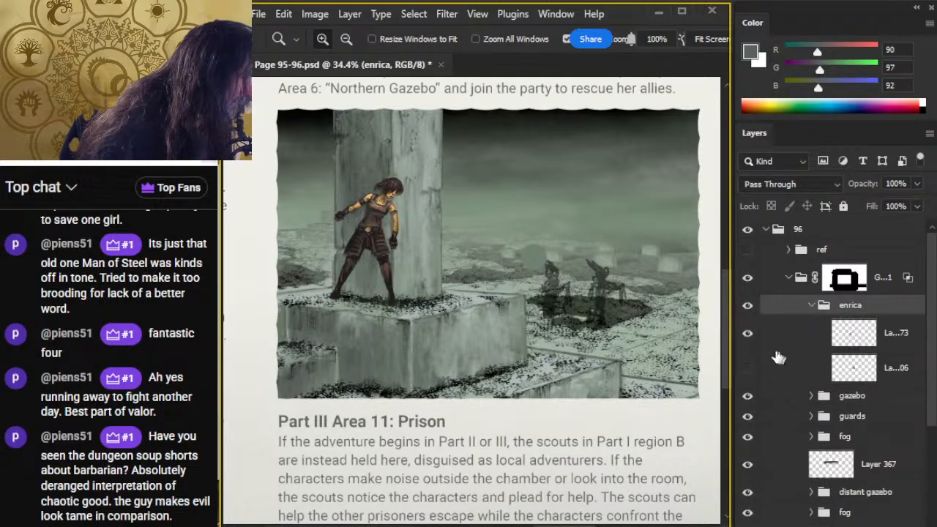
right_click(785, 335)
click(837, 156)
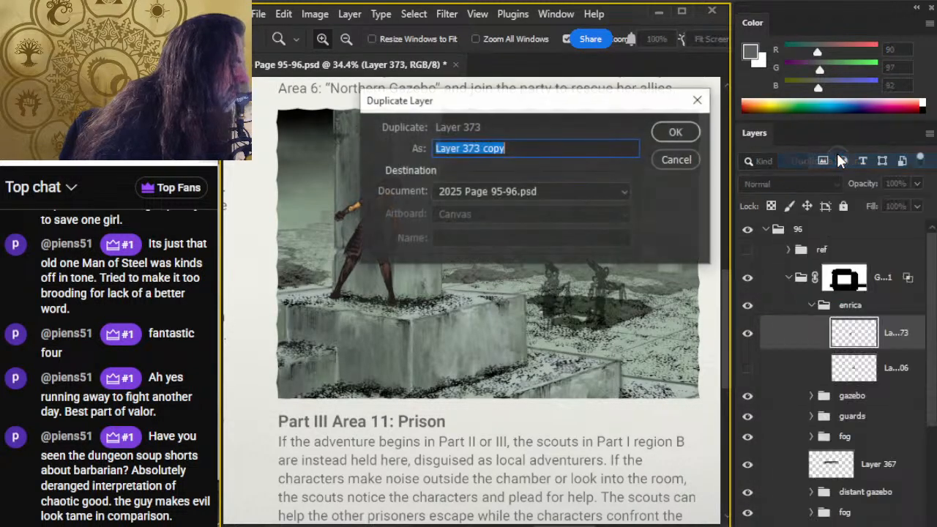
key(Return)
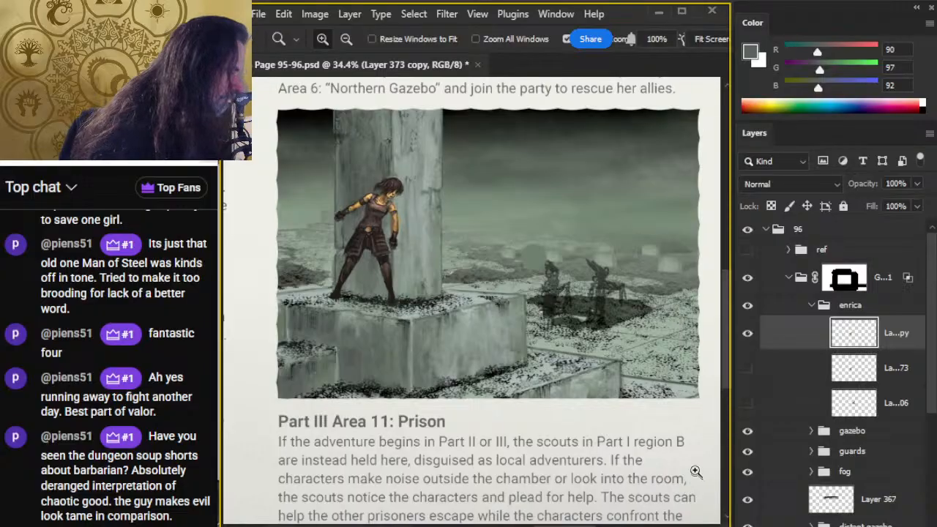
Step: Paint dark brown shading along the outer edge of the figure's lowered forearm and smudge it into the skin
drag(404, 242, 499, 320)
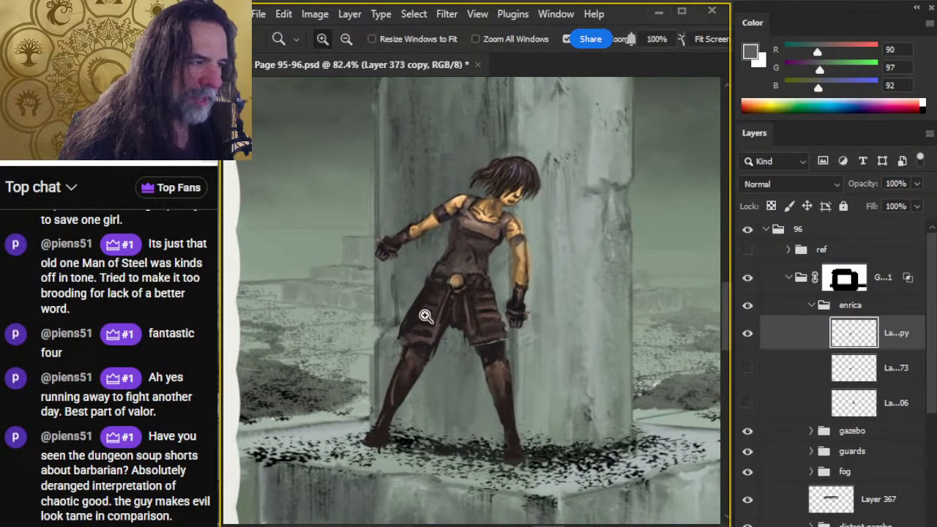
drag(389, 284, 607, 325)
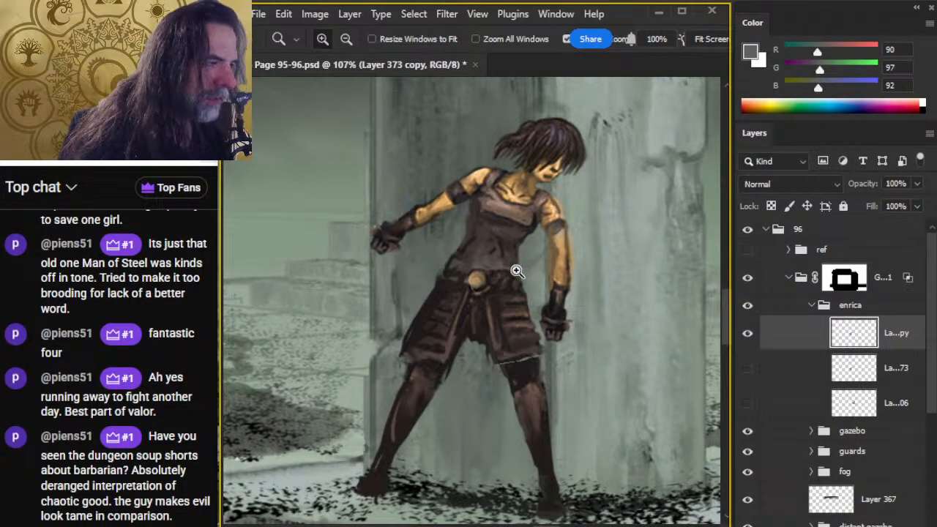
key(b)
alt+click(488, 154)
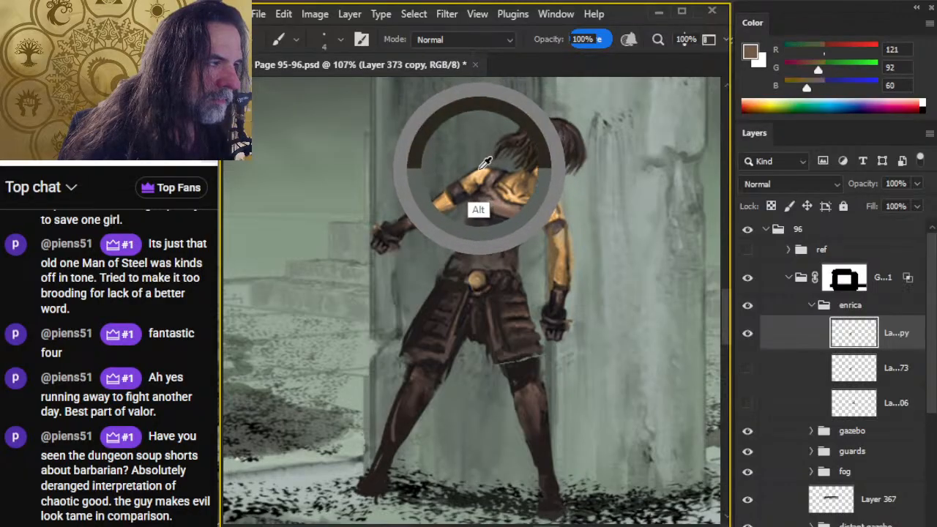
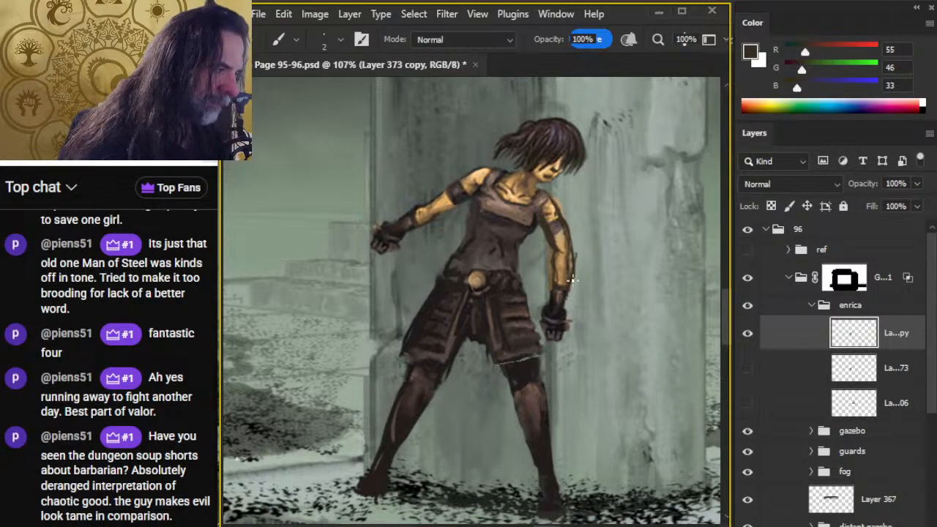
key(e)
key(r)
drag(562, 254, 565, 271)
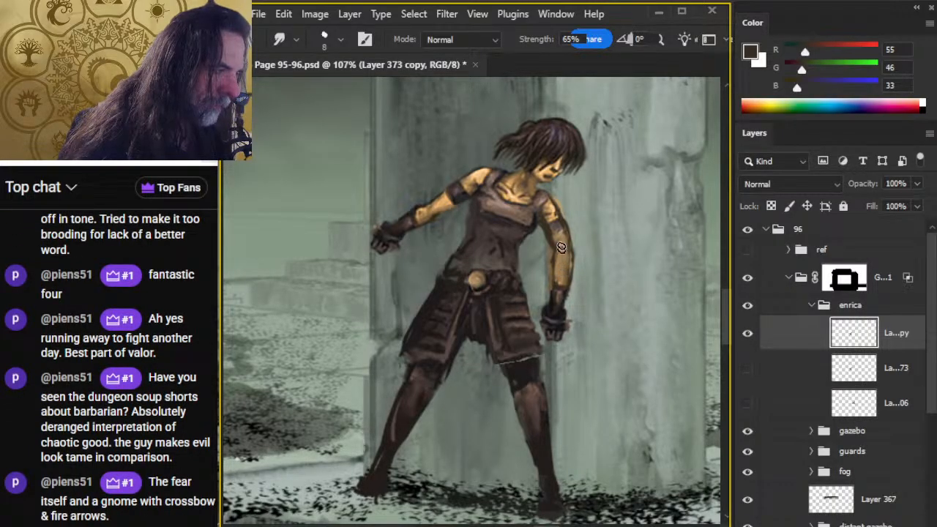
Step: Sample the light skin tone from the outstretched arm and paint highlights on the lowered forearm
key(b)
alt+click(434, 220)
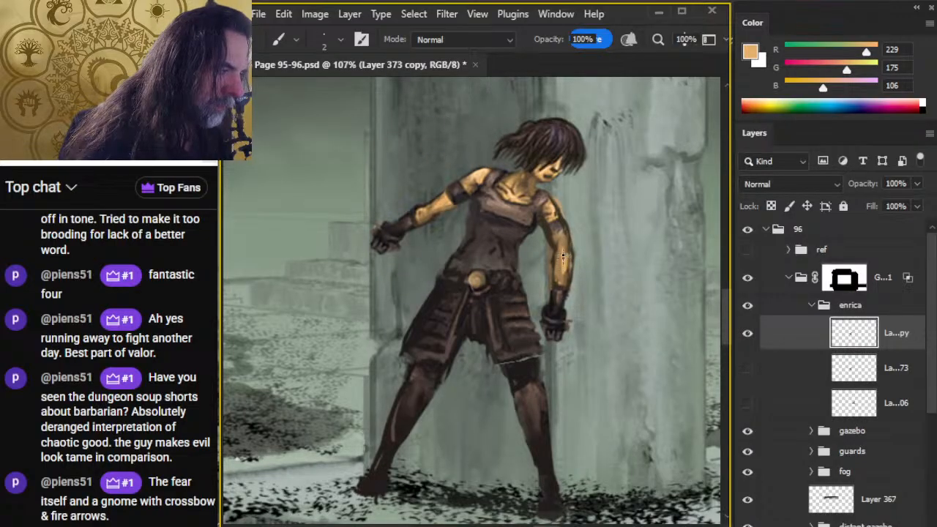
key(r)
key(b)
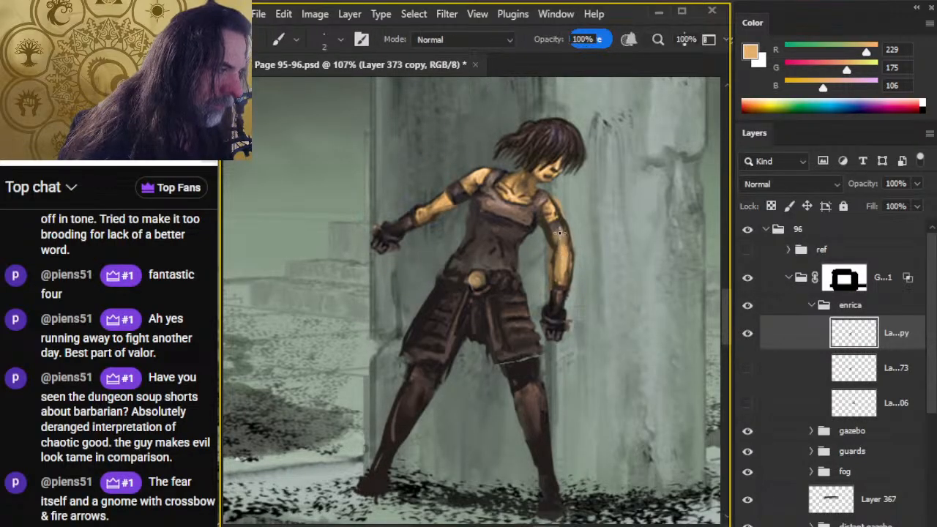
Step: Sample the dark armband color from the outstretched arm and redefine the armband on the lowered arm, alternating Brush and Smudge
alt+click(462, 209)
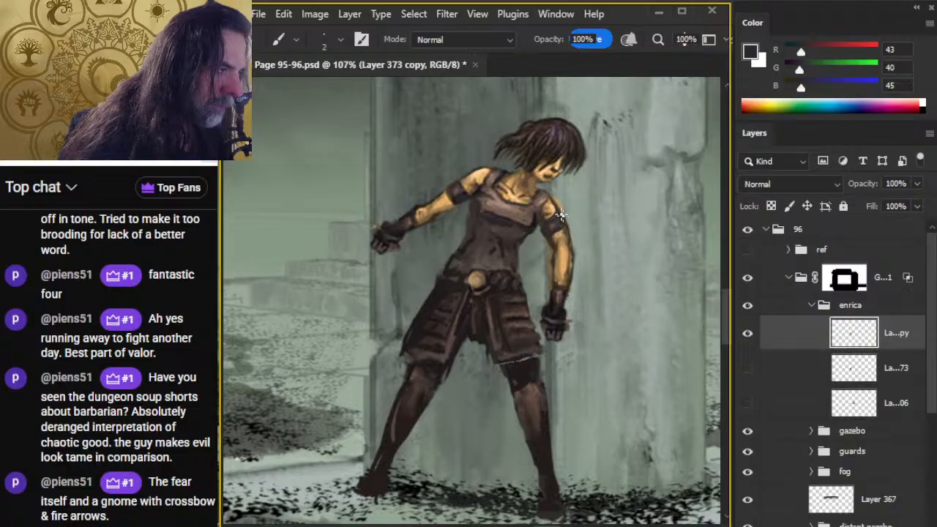
key(r)
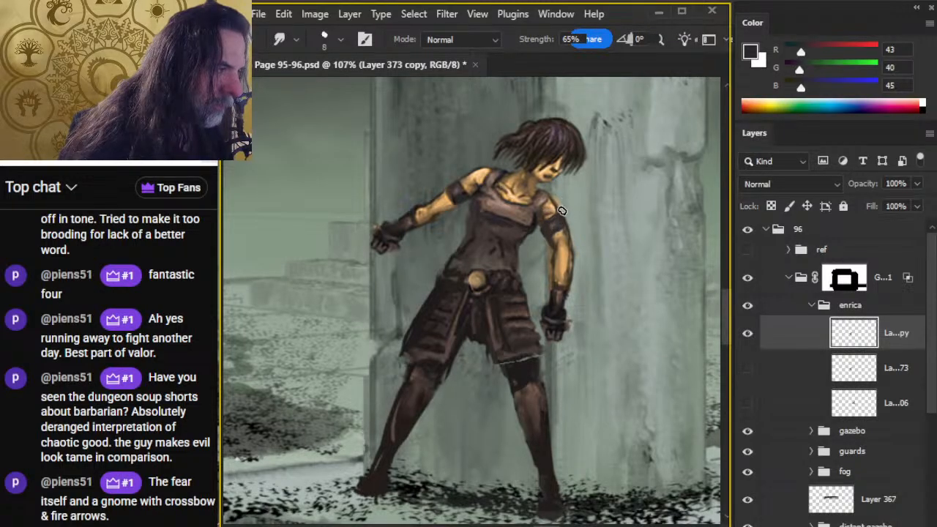
key(b)
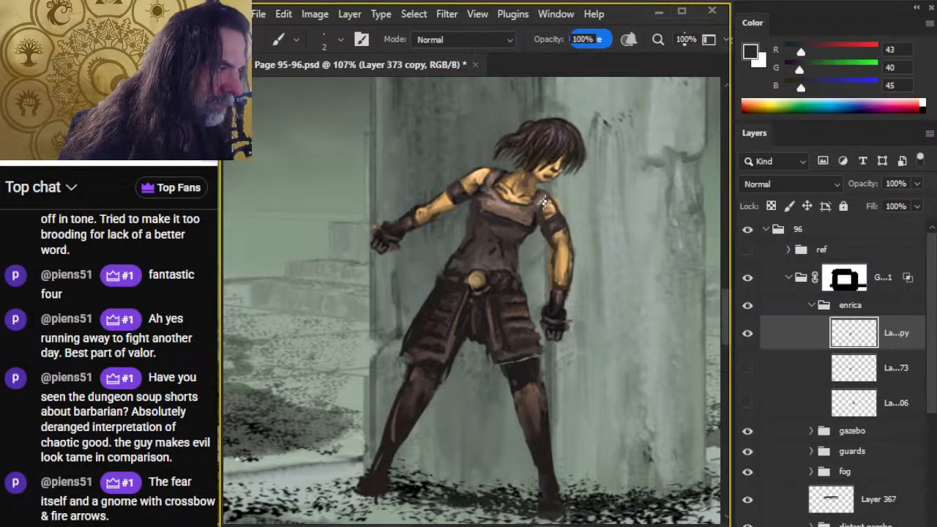
key(r)
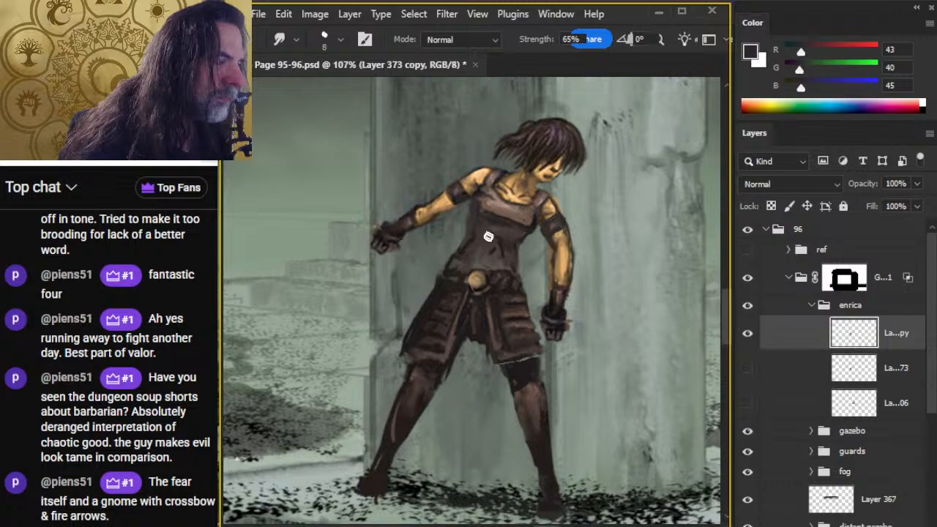
Step: Sample a near-black tone, paint dark shading on the figure's tank top and smudge its edge beneath the outstretched arm
key(b)
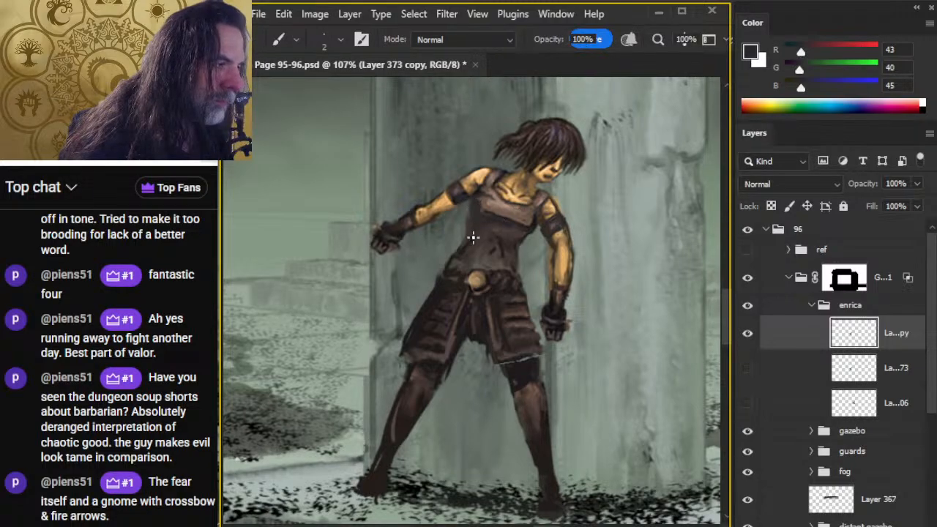
mouse_move(501, 215)
mouse_down()
mouse_move(542, 214)
mouse_move(512, 218)
mouse_up()
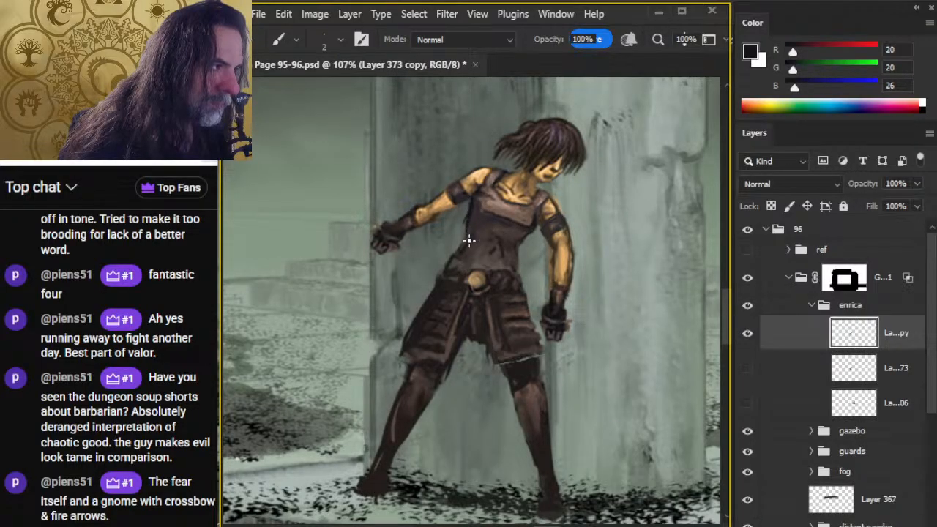
key(e)
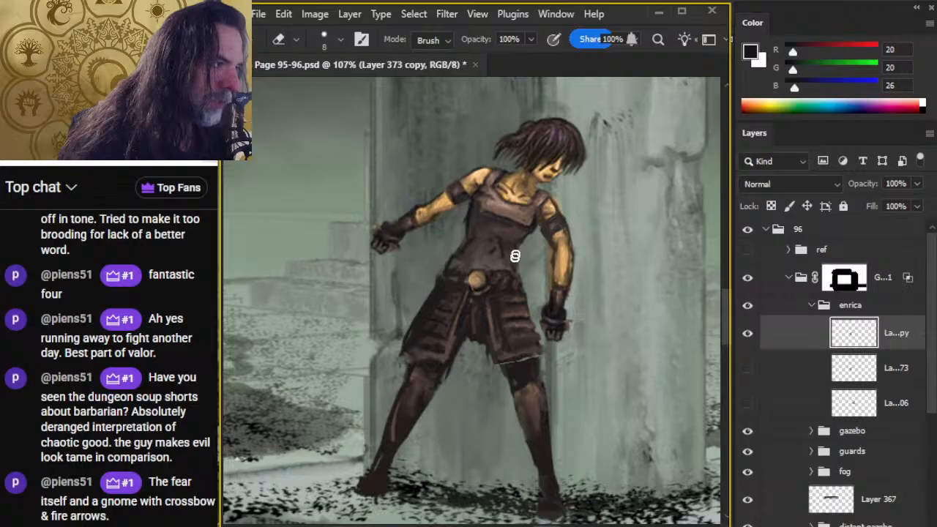
key(b)
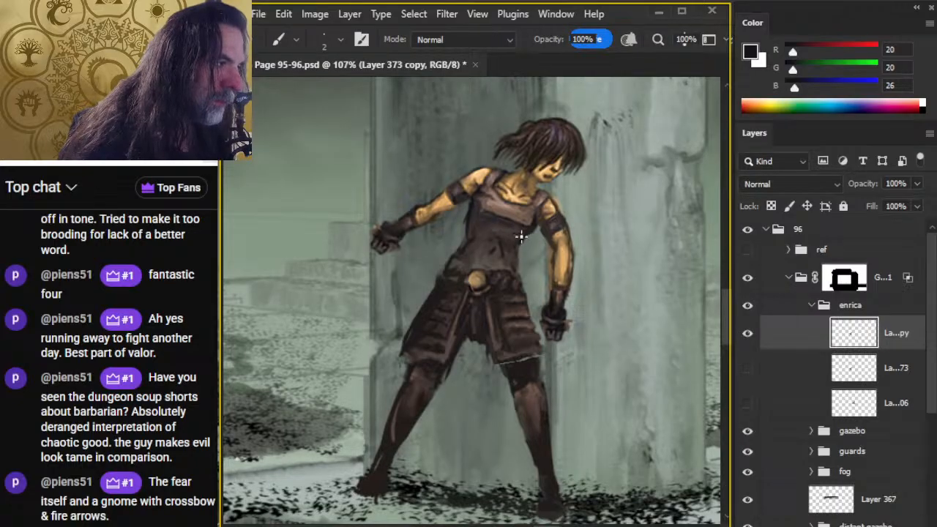
key(r)
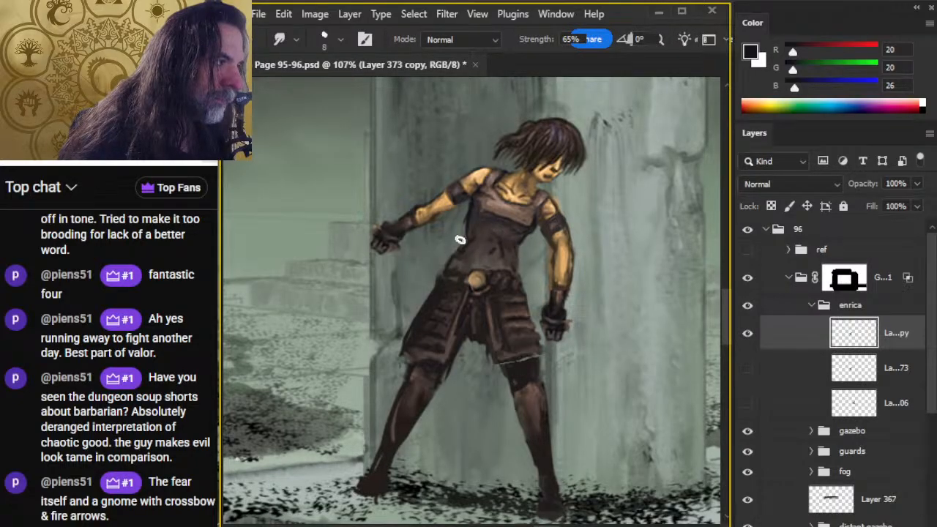
key(b)
key(r)
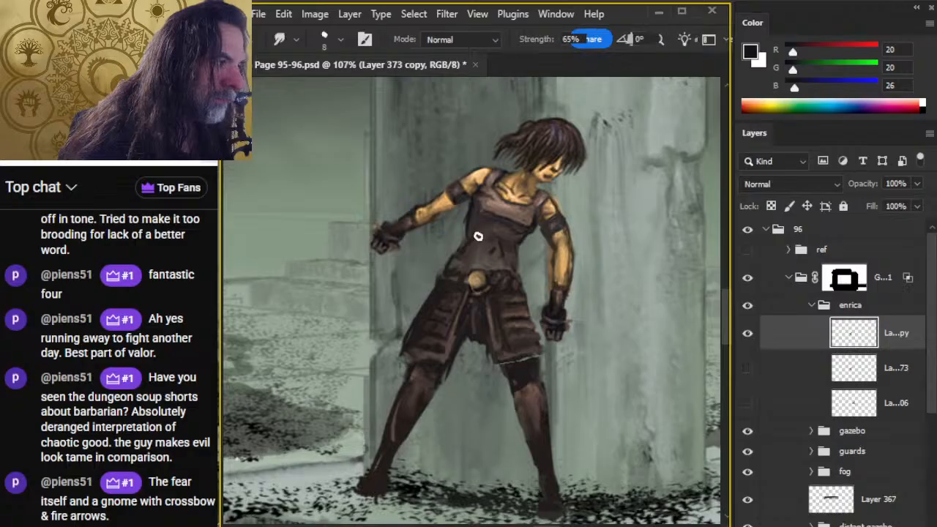
drag(459, 222, 461, 241)
key(b)
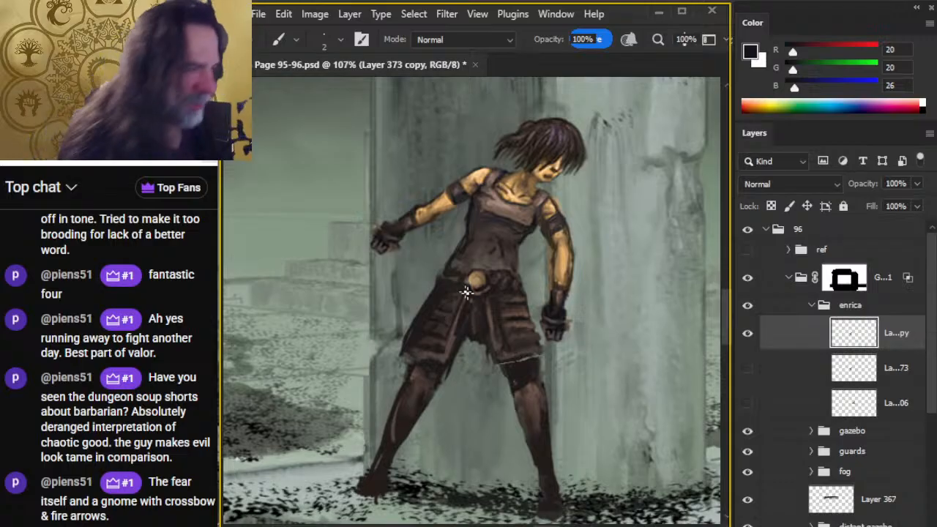
Step: Refine the dark folds and shading across the tank top's midriff, alternating Brush and Smudge
key(r)
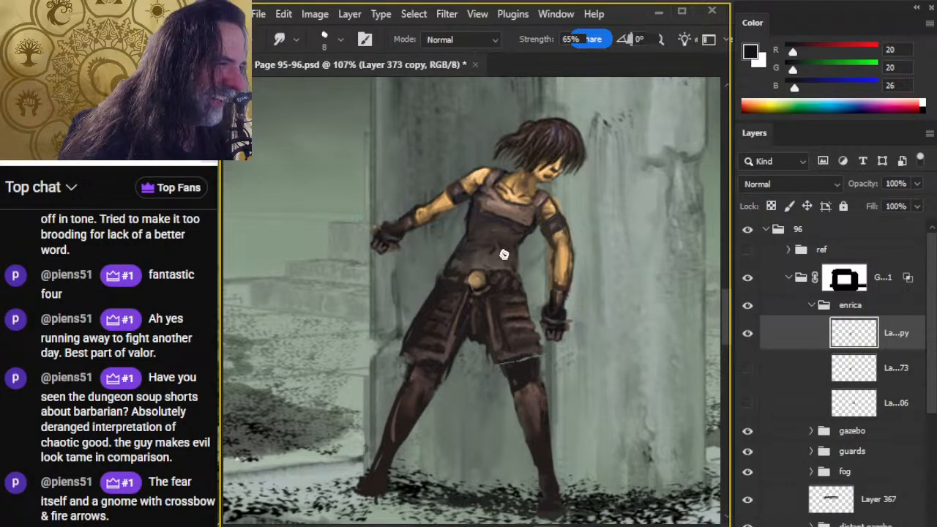
key(b)
key(r)
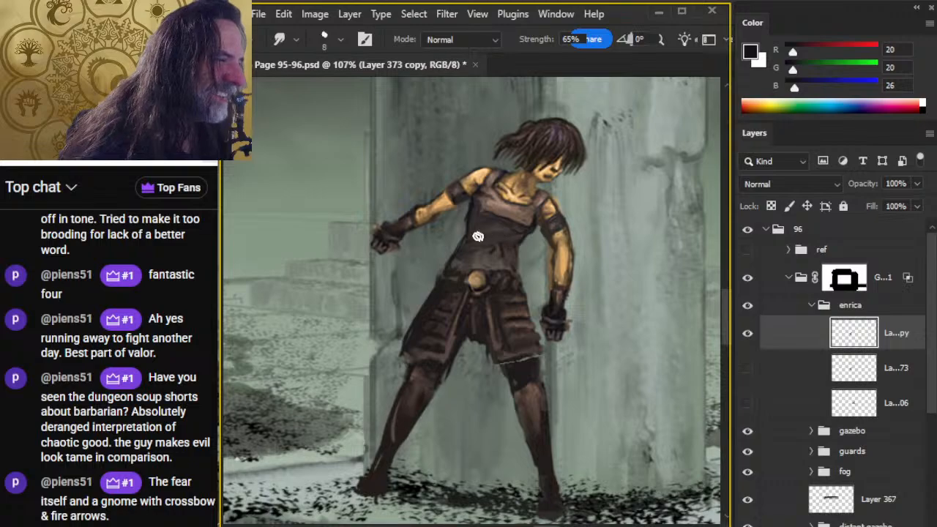
key(b)
key(r)
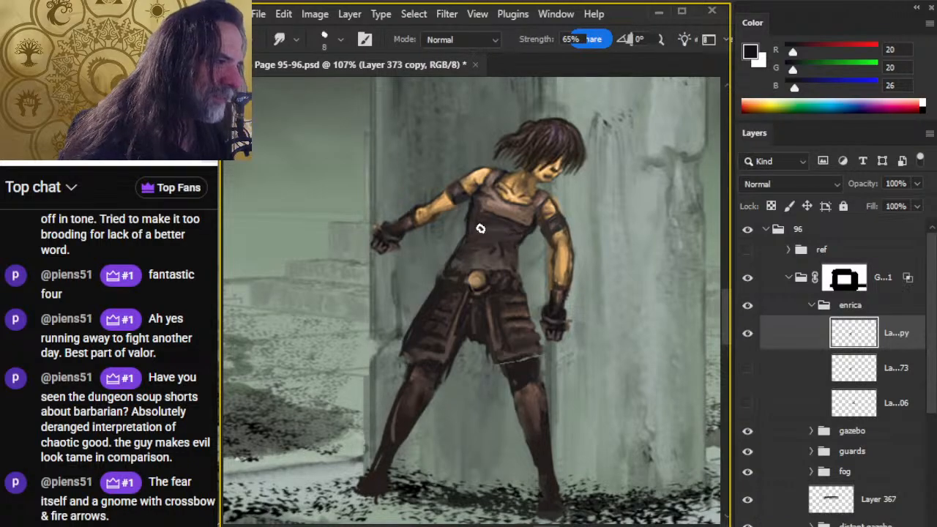
key(b)
key(r)
key(b)
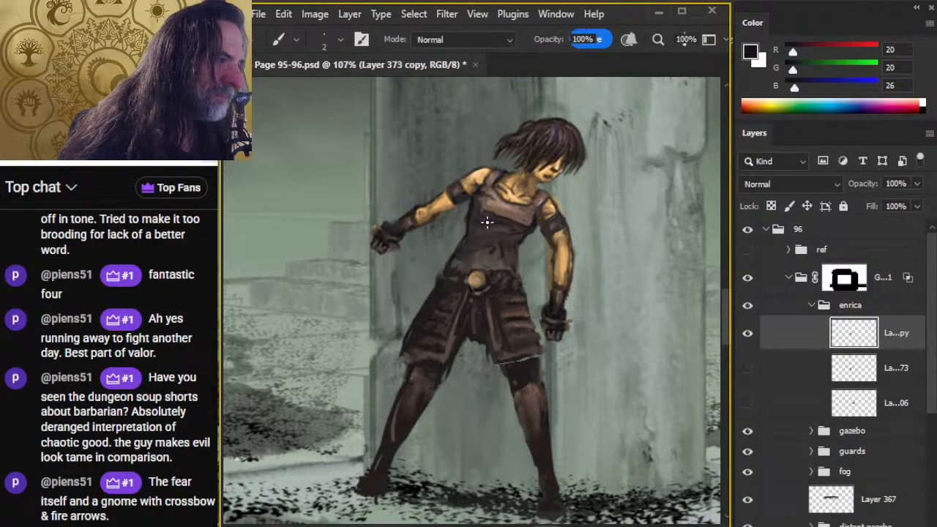
key(r)
key(b)
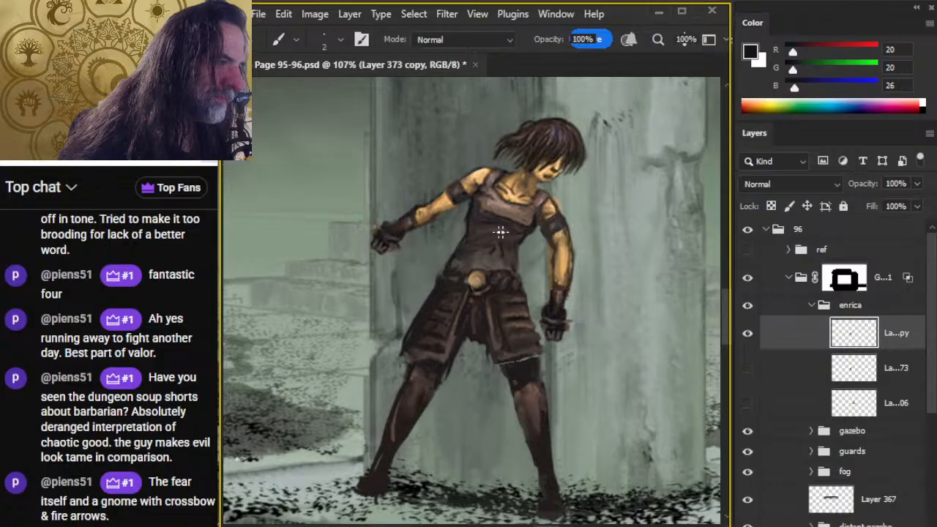
key(r)
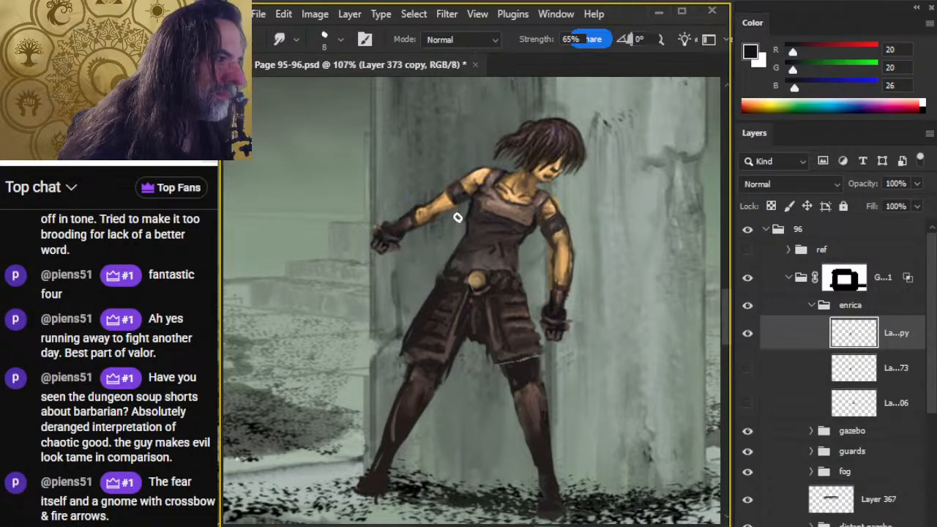
Step: Sample a brown skin-shadow tone and touch up the figure's chin and jawline, blending with Smudge and trimming with the Eraser
key(b)
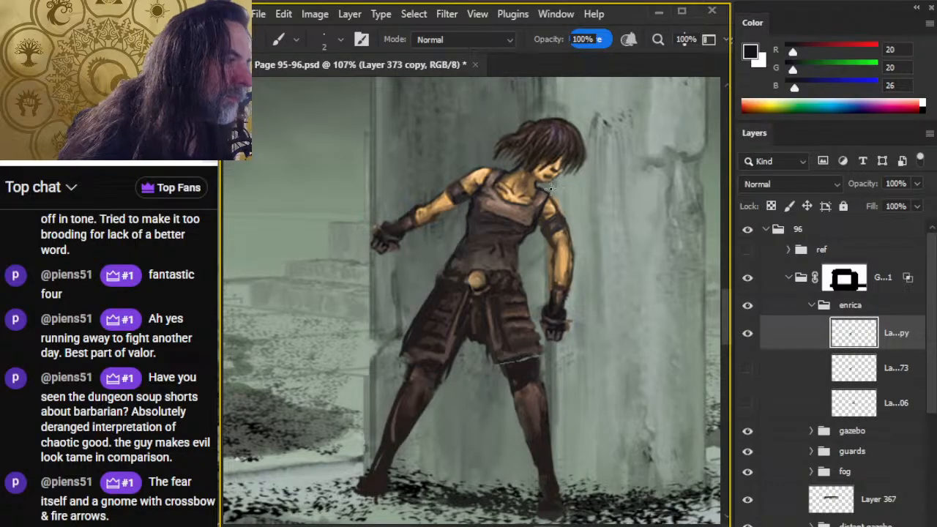
drag(553, 201, 508, 235)
key(r)
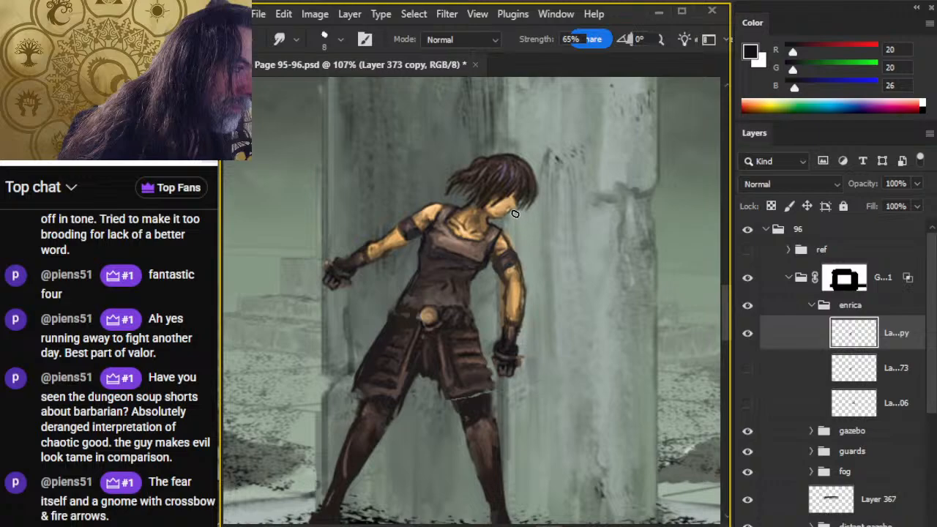
key(b)
alt+click(475, 261)
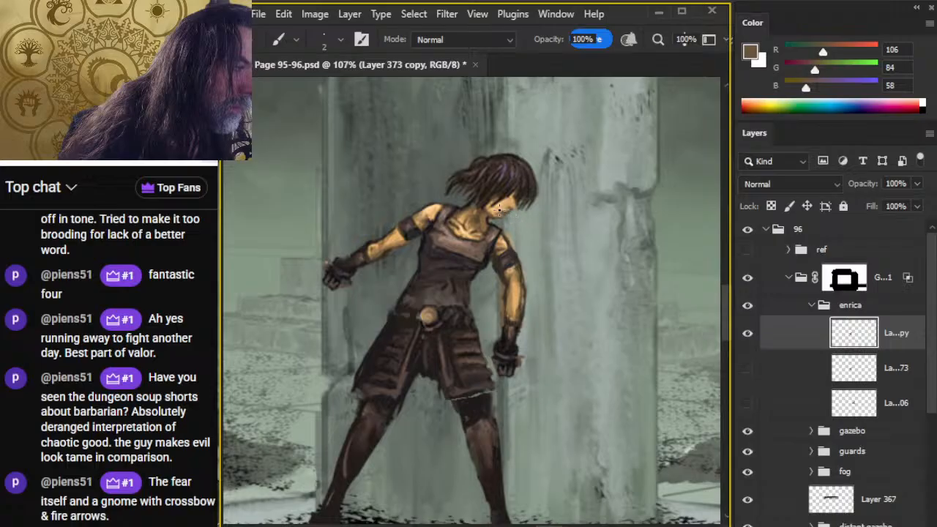
key(r)
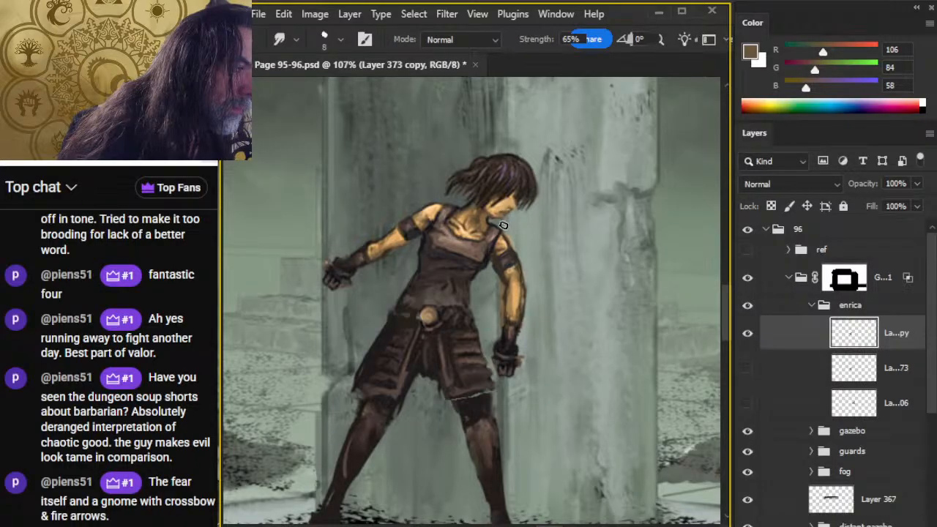
key(b)
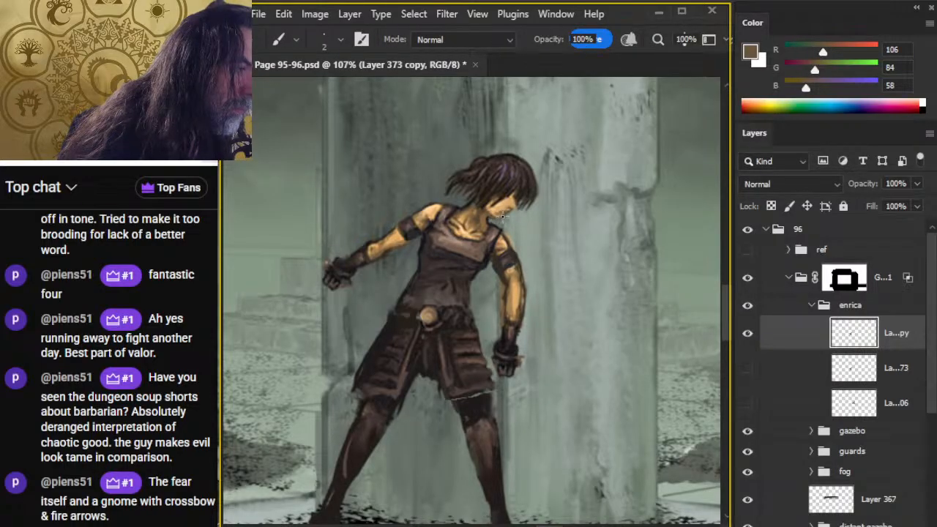
key(r)
key(e)
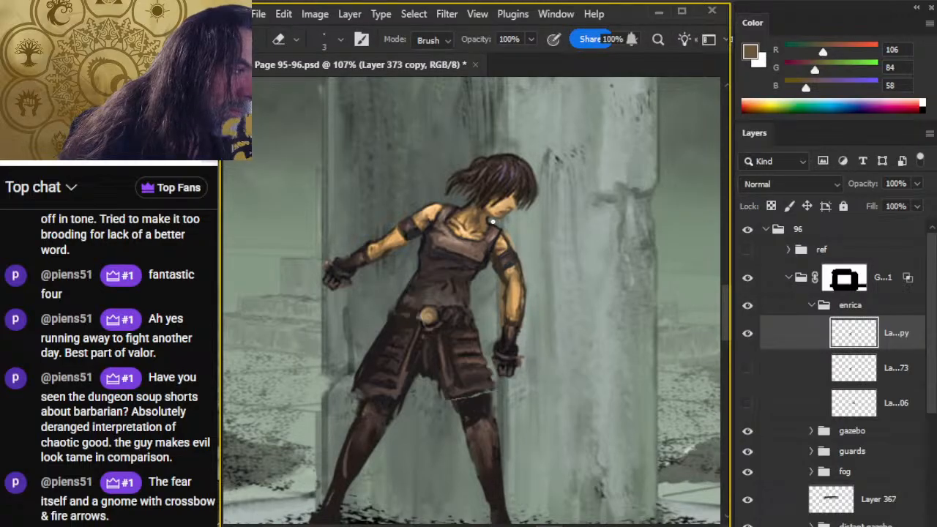
Step: Sample a near-black tone, refine the dark edge around the chin and smudge it smooth
key(b)
mouse_move(494, 212)
mouse_down()
mouse_move(483, 228)
mouse_move(441, 191)
mouse_move(464, 211)
mouse_up()
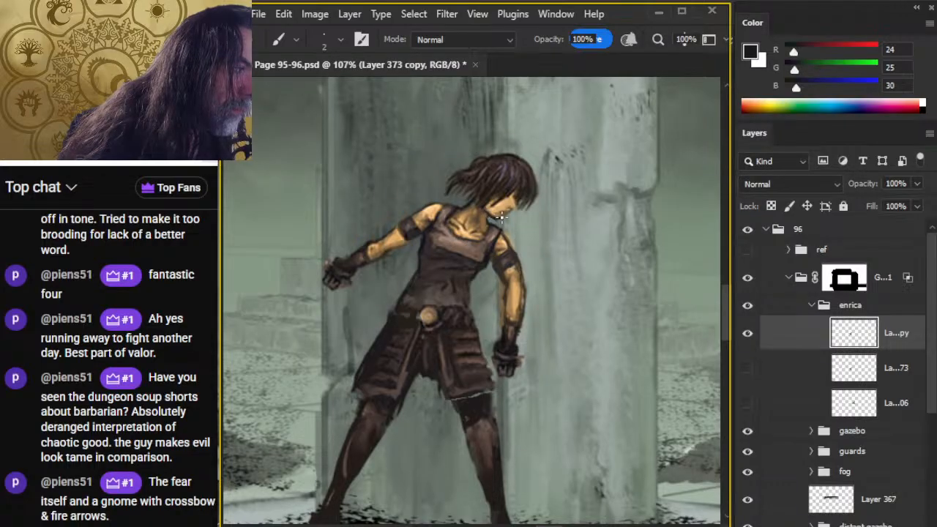
key(r)
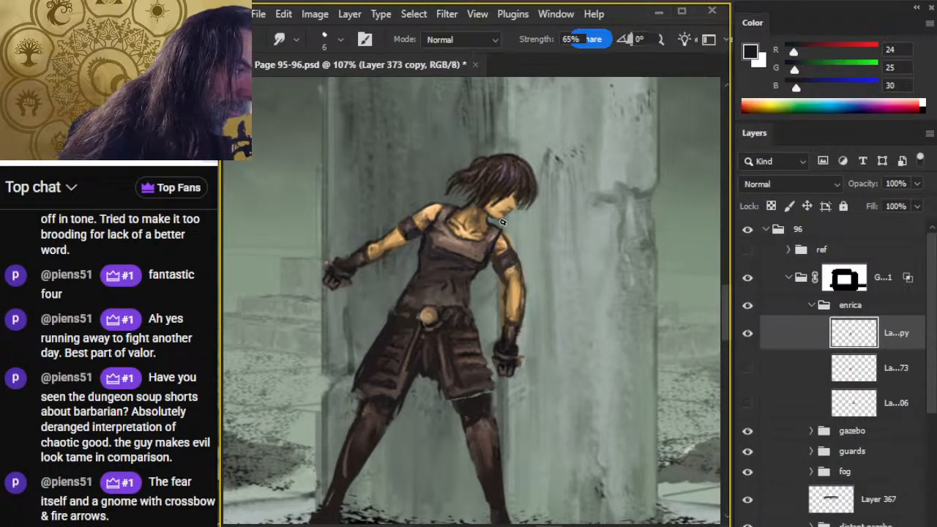
key(b)
key(r)
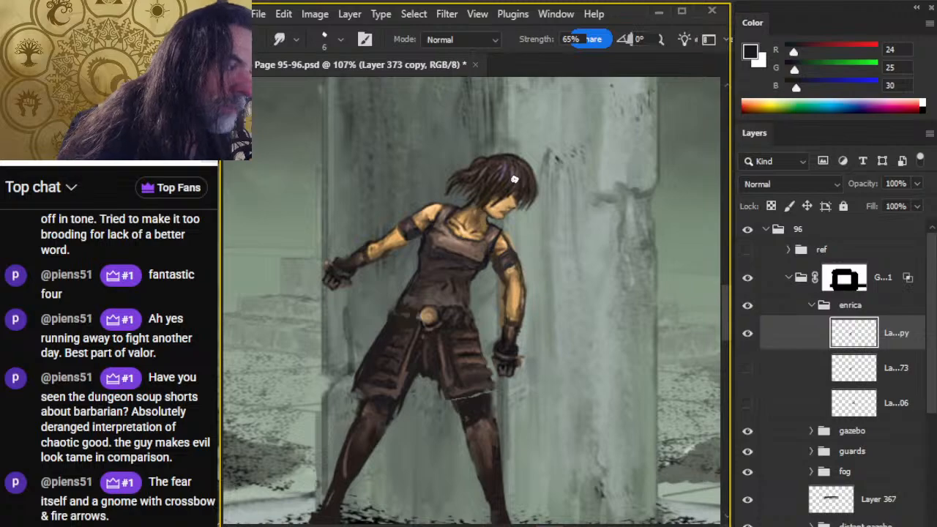
Step: Lasso the back section of the hair, separate it onto a new layer beneath Layer 373 copy and nudge it slightly
key(l)
mouse_move(464, 152)
mouse_down()
mouse_move(434, 195)
mouse_move(456, 195)
mouse_move(490, 156)
mouse_move(500, 167)
mouse_up()
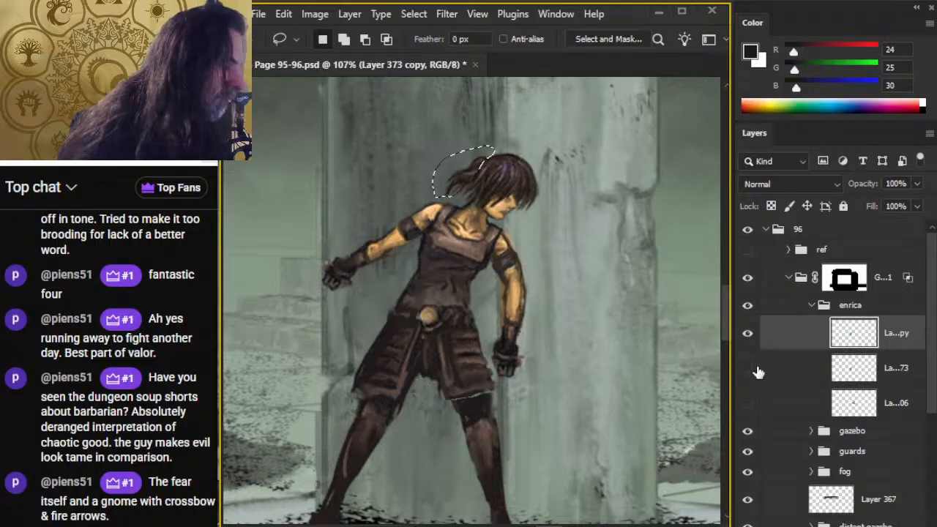
key(ctrl+j)
drag(798, 344, 795, 385)
key(v)
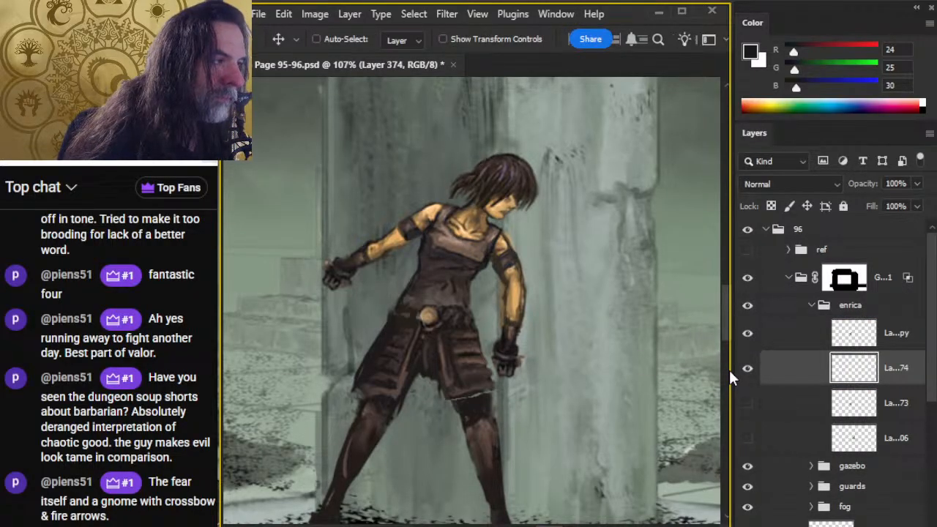
key(Left)
key(Left)
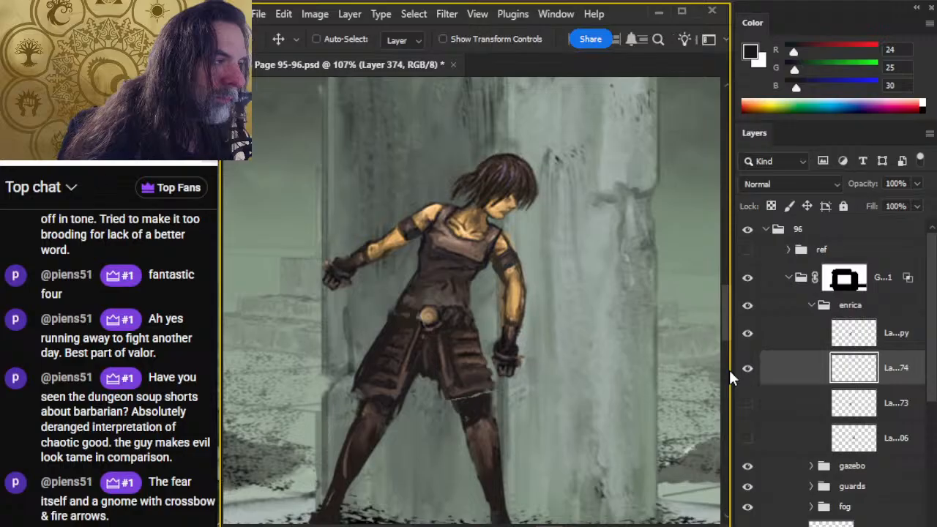
Step: Free Transform the back hair section on Layer 374 so it sits closer to the head
key(l)
right_click(532, 211)
click(570, 366)
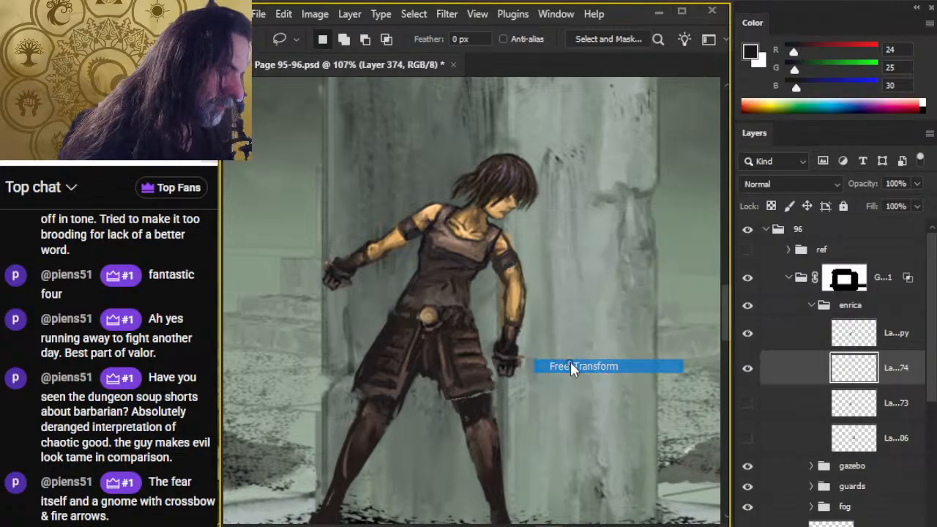
key(Escape)
right_click(500, 194)
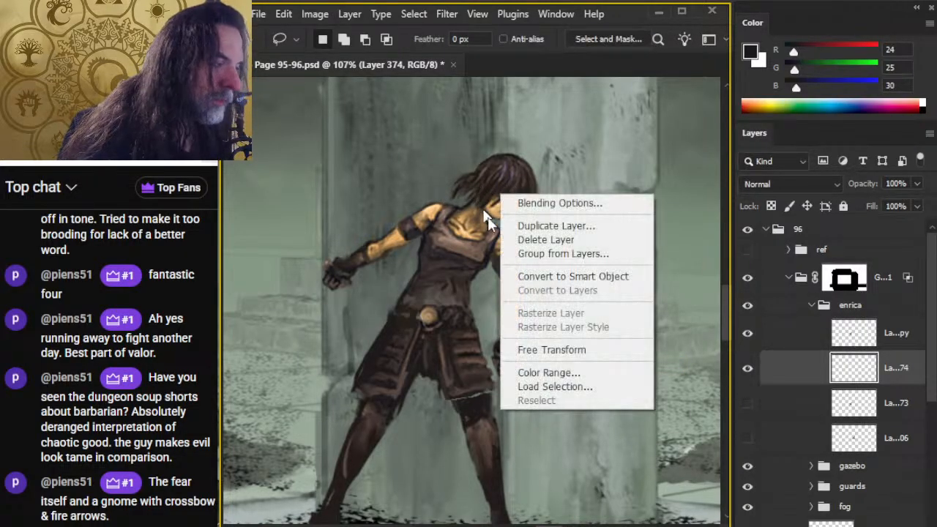
click(551, 350)
mouse_move(476, 284)
mouse_down()
mouse_move(494, 290)
mouse_move(512, 282)
mouse_up()
key(Return)
key(v)
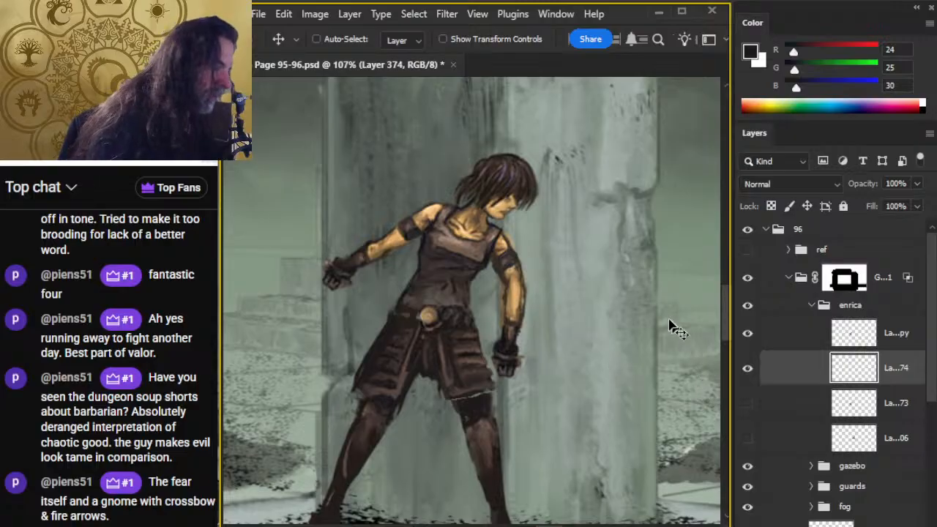
Step: Lasso the front hair on Layer 373 copy, cut it and paste it in place on a new layer above Layer 374
key(l)
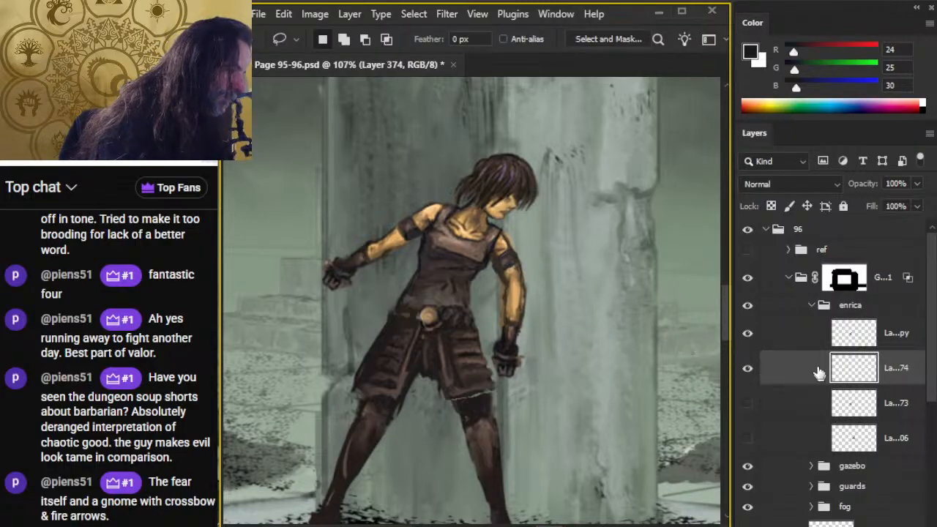
click(792, 338)
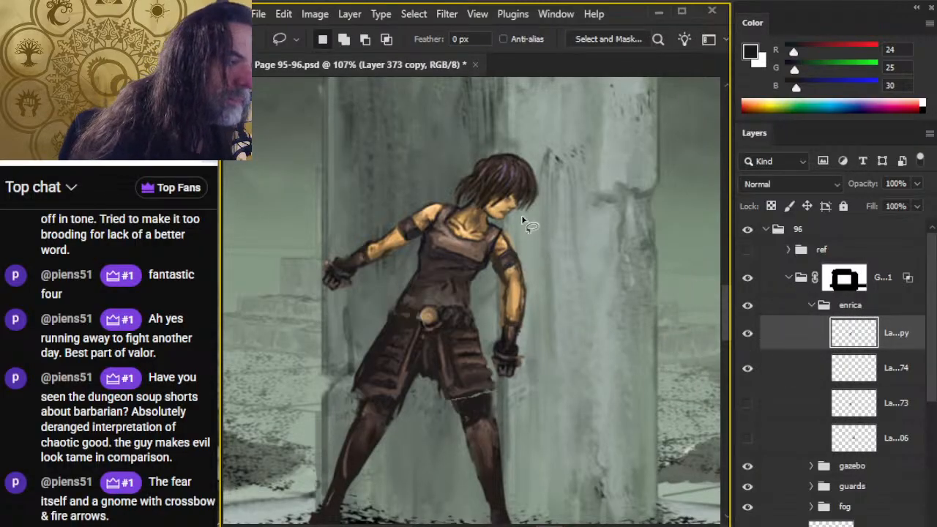
mouse_move(547, 156)
mouse_down()
mouse_move(522, 152)
mouse_move(532, 188)
mouse_move(519, 212)
mouse_move(533, 221)
mouse_move(554, 163)
mouse_up()
key(ctrl+x)
click(809, 375)
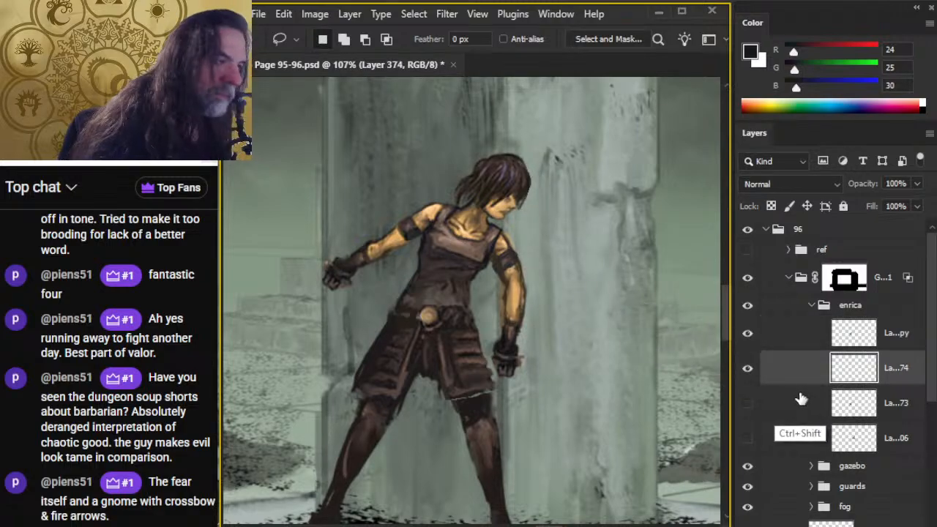
key(ctrl+shift+v)
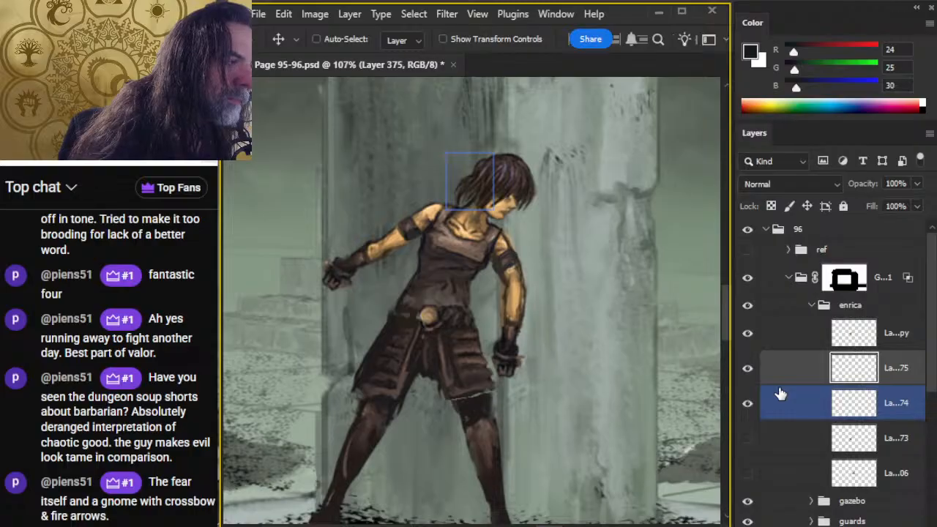
Step: Free Transform the front hair section on Layer 375 to shift it slightly, and nudge it toward the face
key(l)
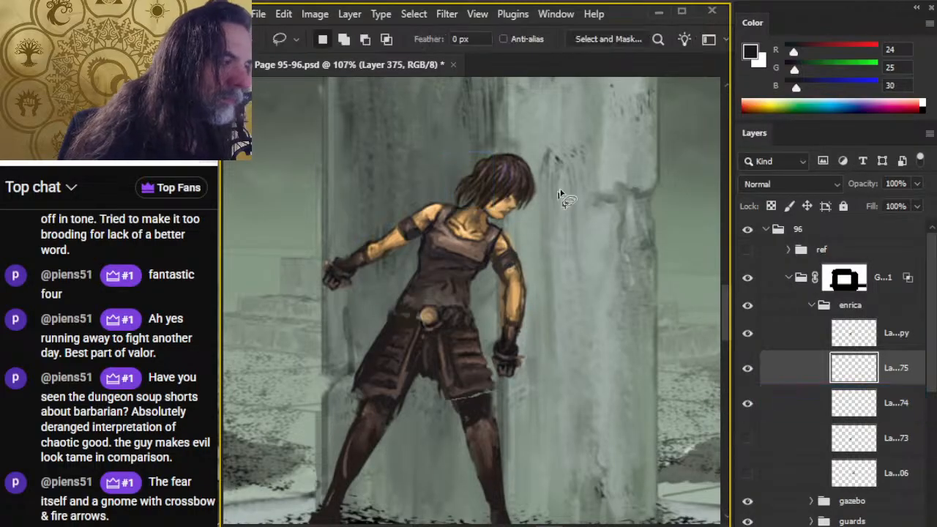
right_click(563, 190)
click(613, 344)
key(Return)
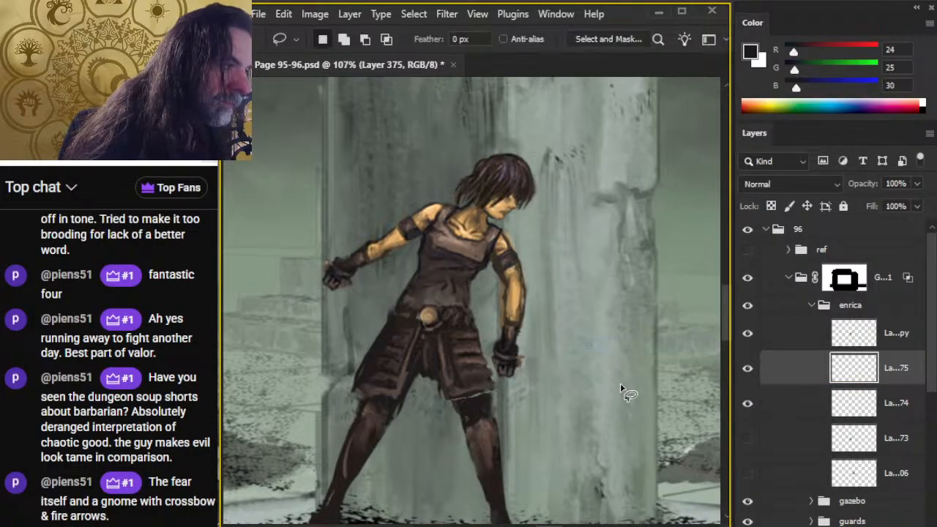
right_click(516, 189)
click(566, 345)
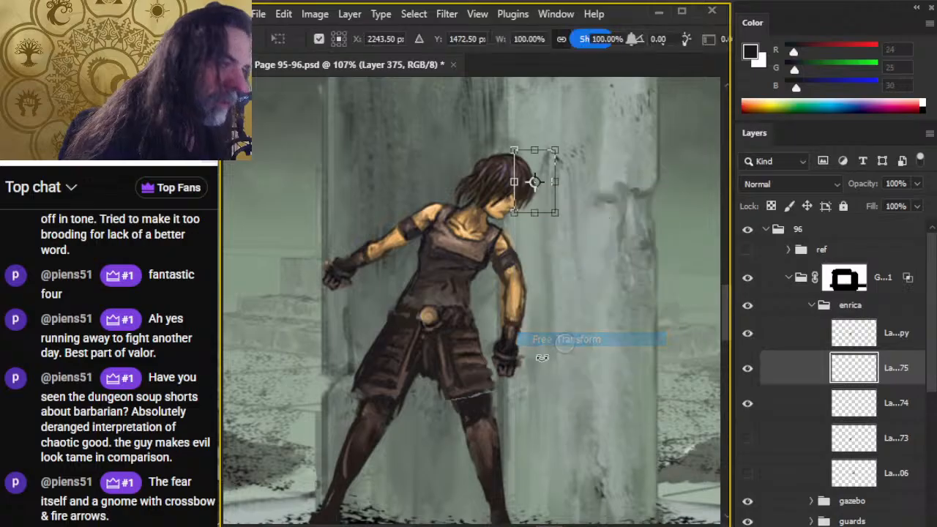
drag(569, 349, 561, 354)
key(Return)
key(v)
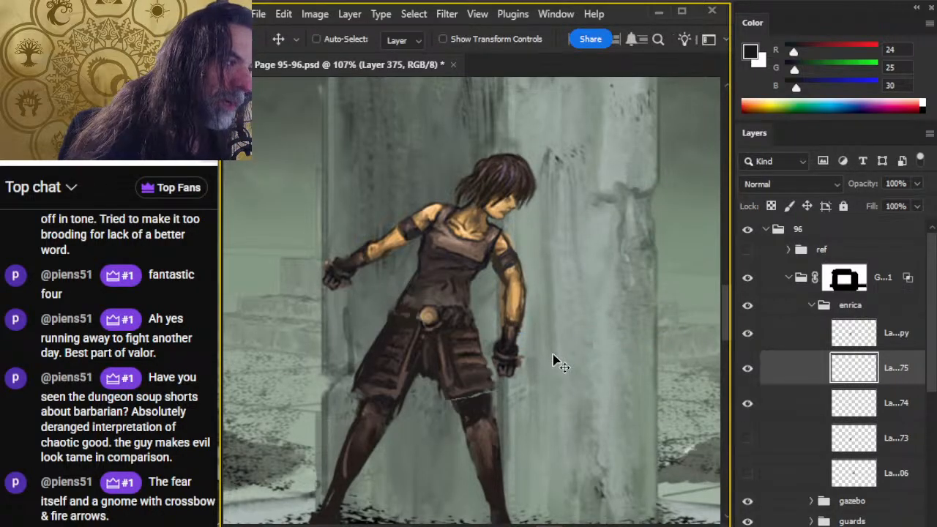
key(Down)
key(Up)
key(Right)
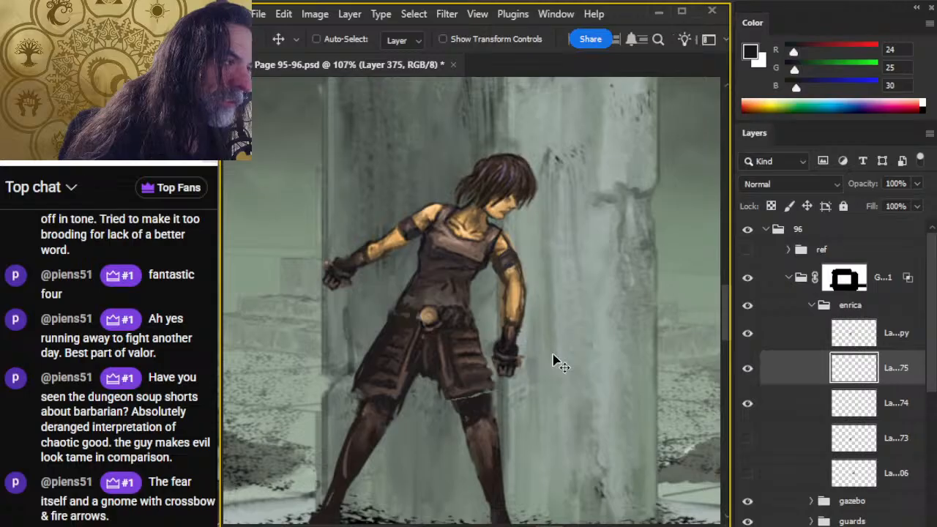
Step: Run a second Free Transform on the front hair of Layer 375, shifting it slightly up and outward
key(l)
click(521, 224)
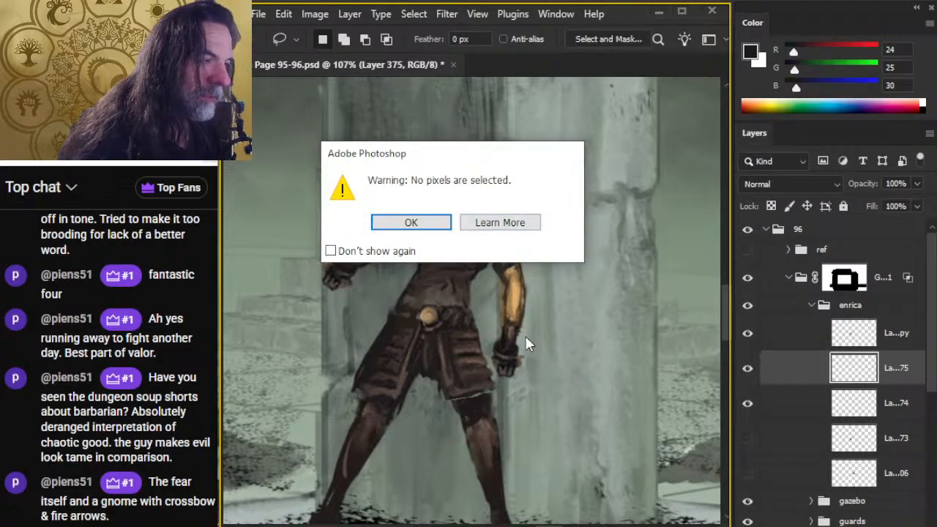
click(435, 224)
key(v)
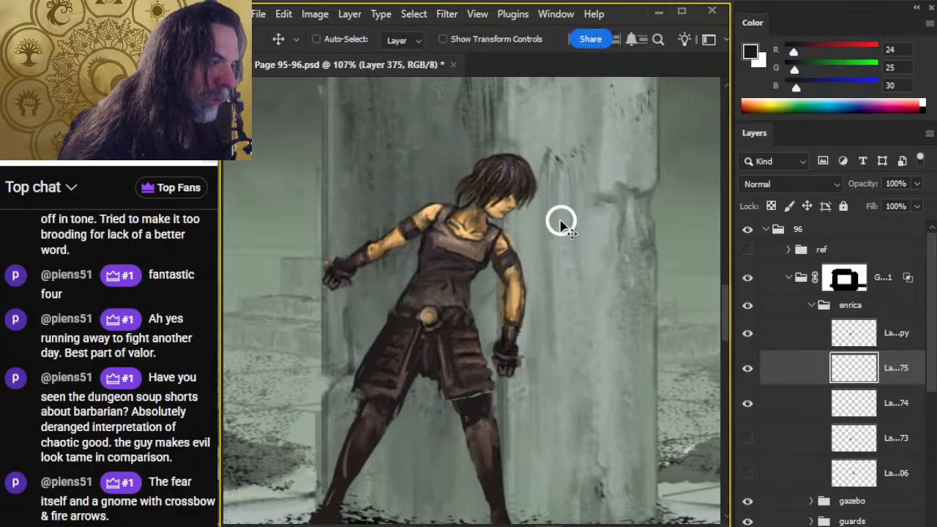
right_click(562, 233)
key(Escape)
key(l)
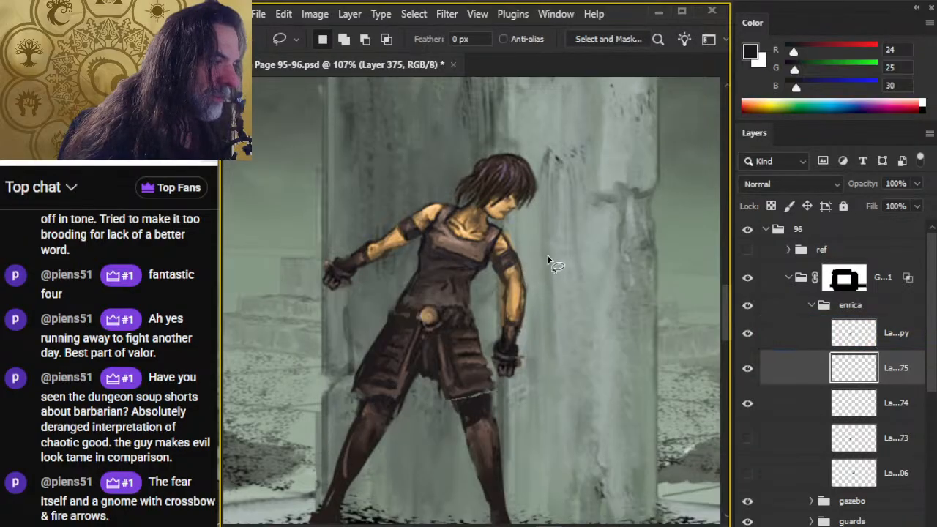
right_click(572, 248)
click(621, 403)
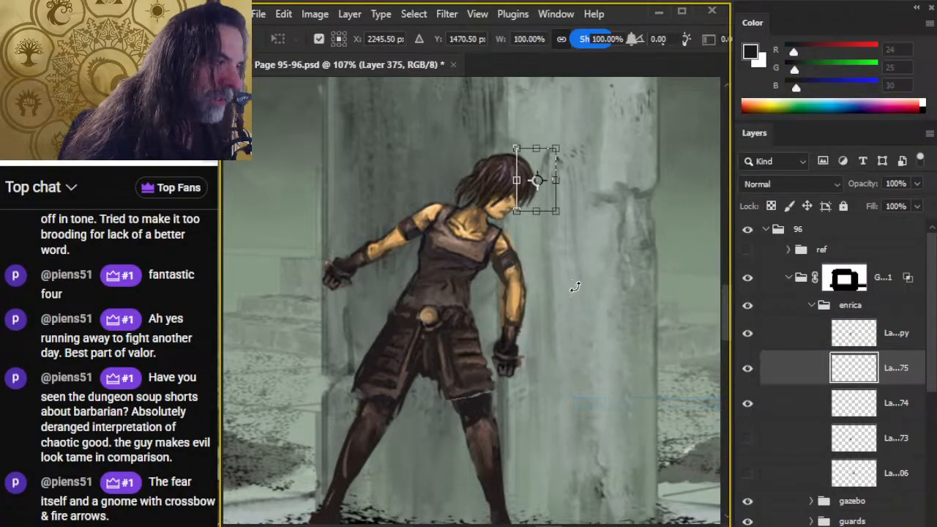
drag(571, 289, 580, 283)
key(Return)
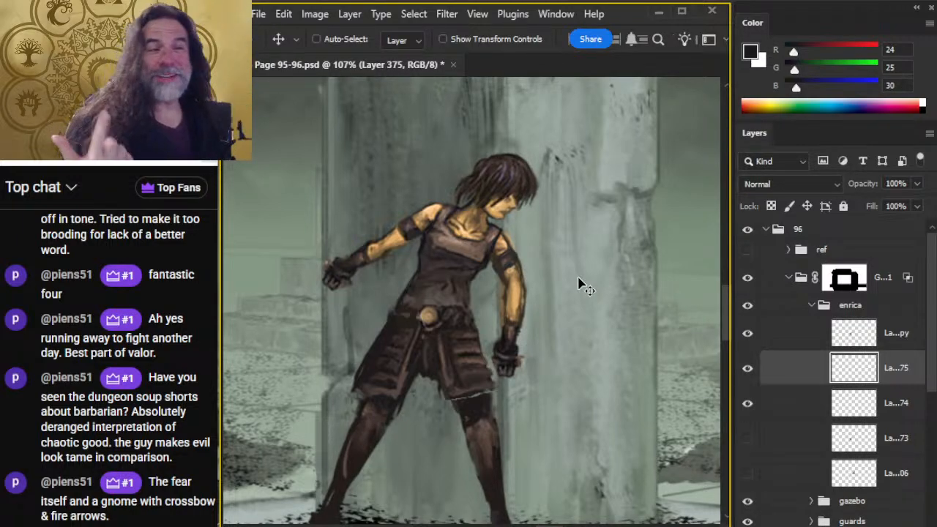
Step: Merge Layer 373 copy, Layer 375 and Layer 374 into a single layer
ctrl+click(502, 345)
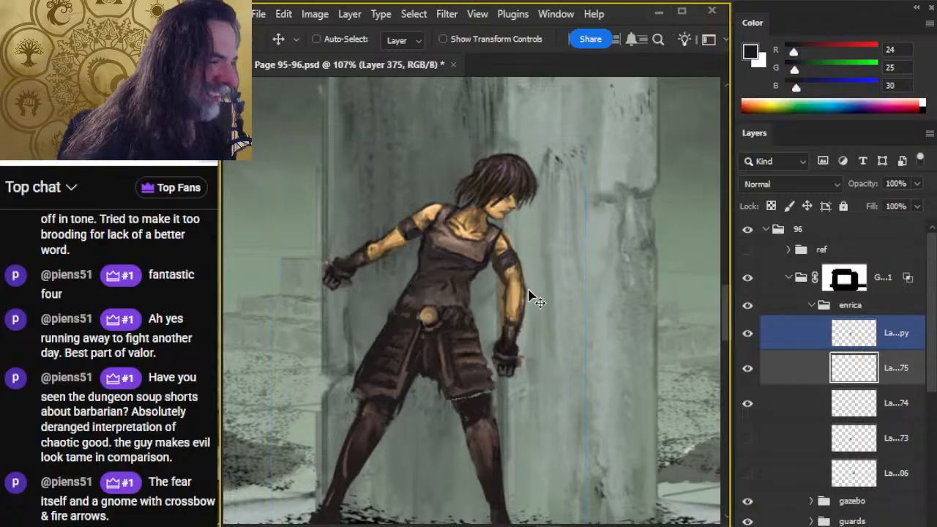
key(b)
alt+click(473, 216)
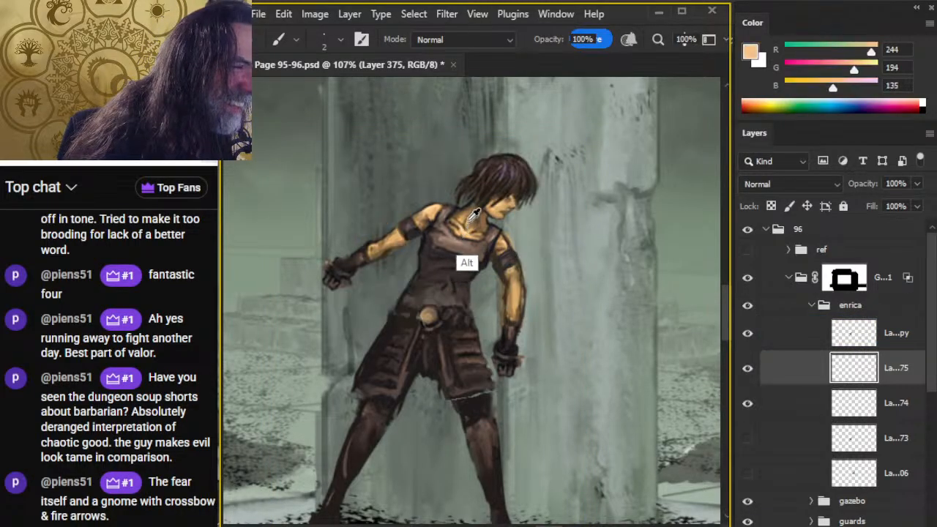
click(797, 338)
shift+click(797, 401)
right_click(805, 360)
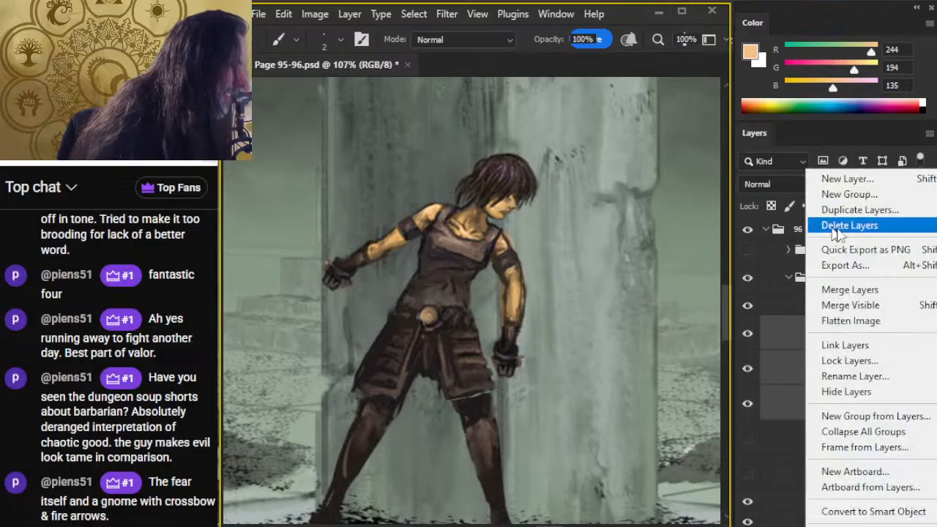
click(858, 291)
Step: Touch up and smudge the neck with a sampled light skin tone, and refine the hair strands with sampled dark brown and purplish grey
alt+click(472, 233)
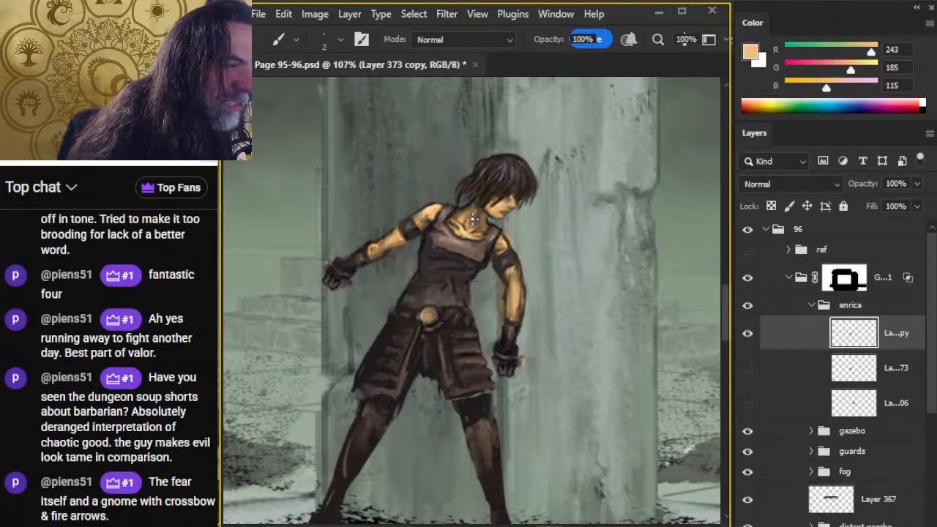
key(r)
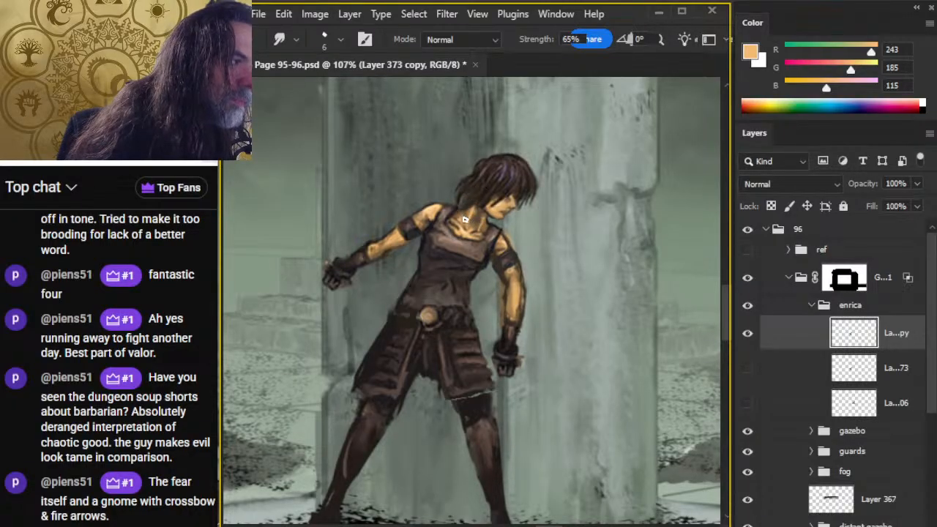
key(b)
alt+click(485, 193)
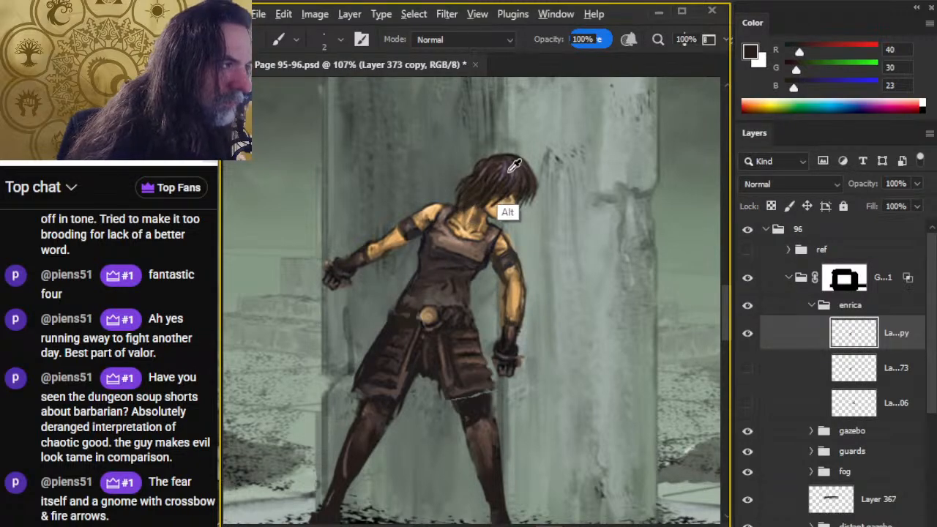
alt+click(512, 168)
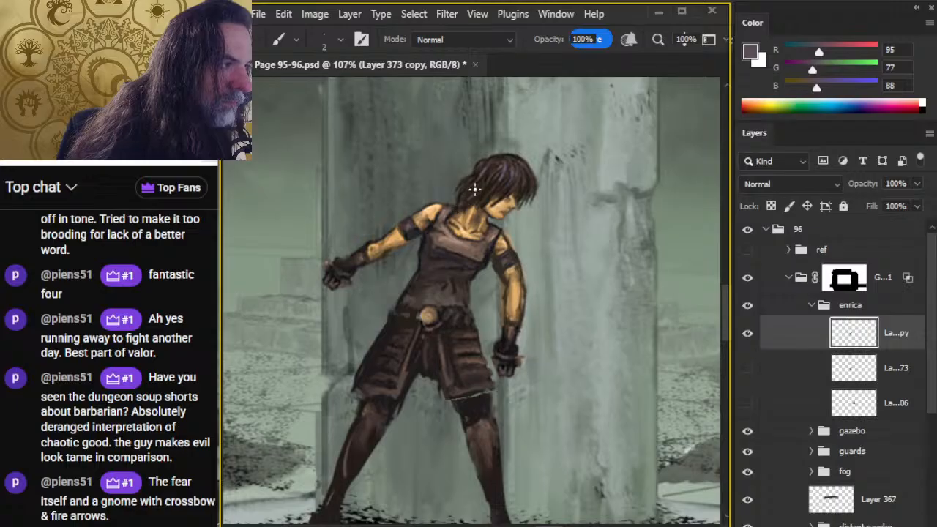
key(r)
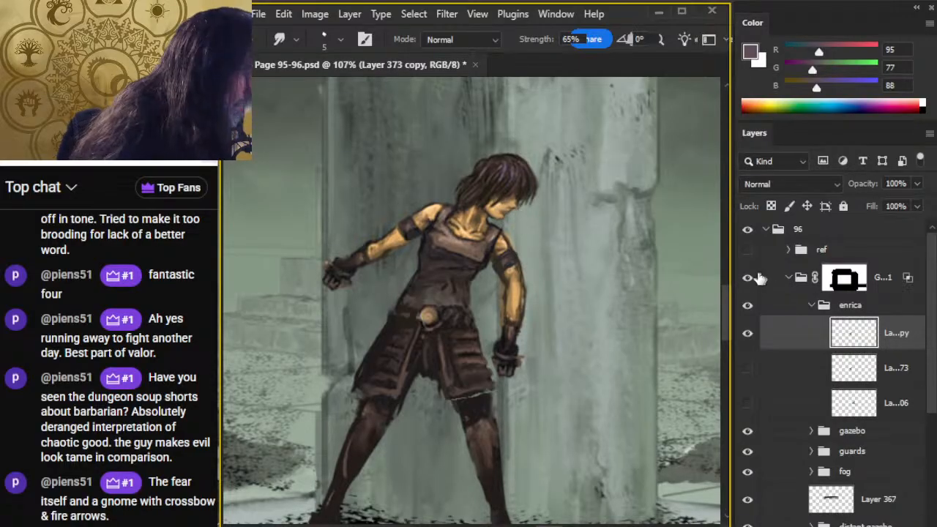
Step: Compare the reshaped hair with the earlier version by toggling the visibility of Layer 373
click(748, 367)
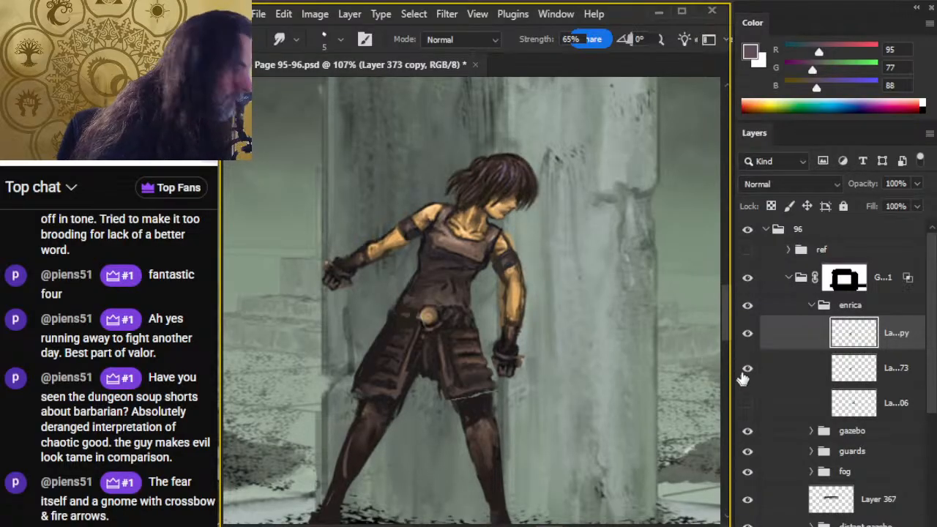
click(747, 368)
click(747, 368)
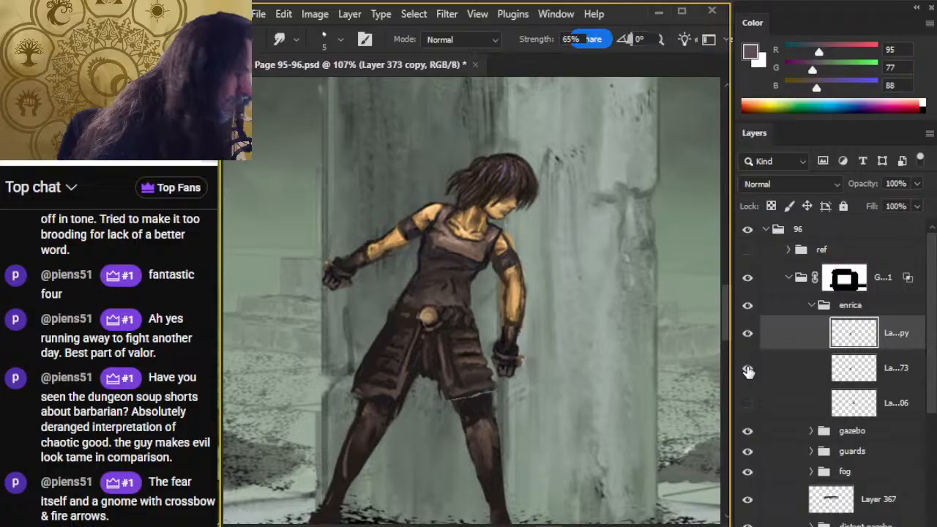
click(748, 371)
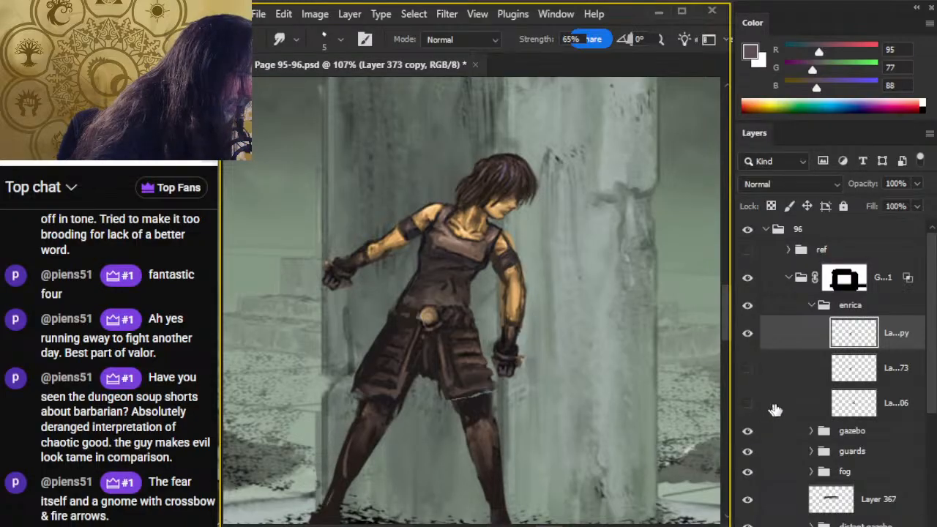
Step: Move Layer 306 above Layer 373, show it, and sample a dark brown tone from the leaping figure's face
drag(775, 410, 845, 358)
click(747, 368)
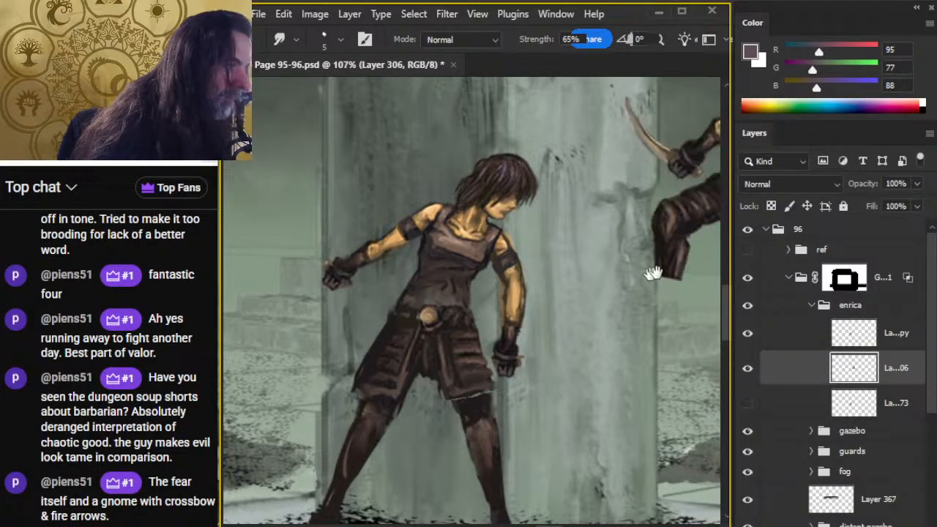
drag(652, 273, 404, 391)
key(b)
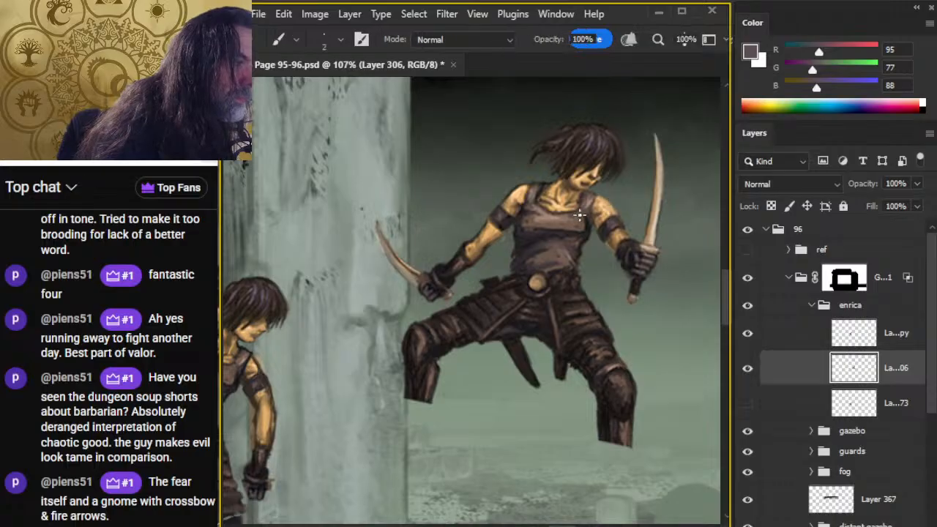
alt+click(590, 178)
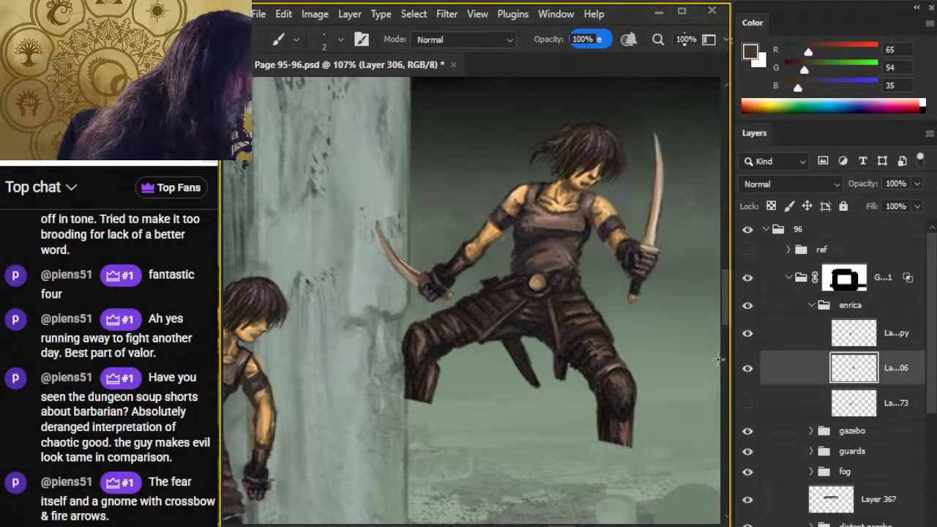
drag(368, 354, 585, 288)
drag(479, 282, 532, 288)
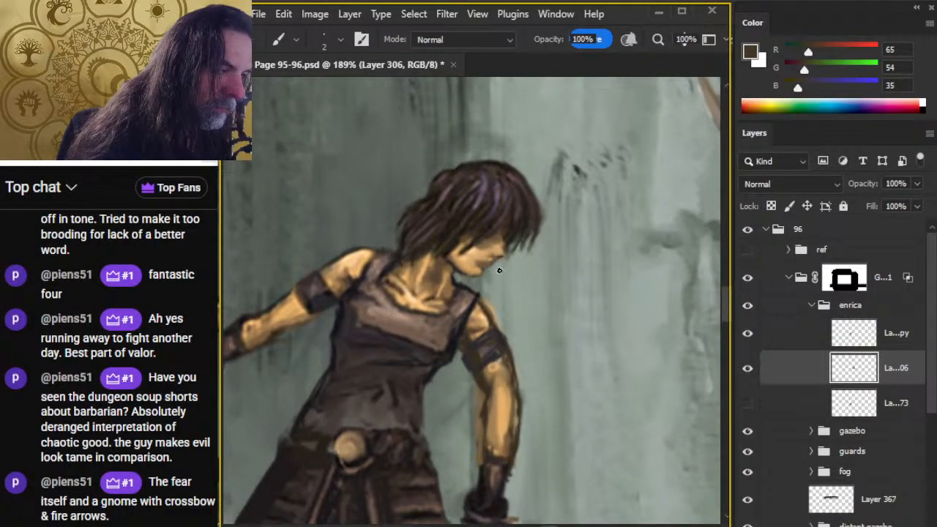
click(796, 335)
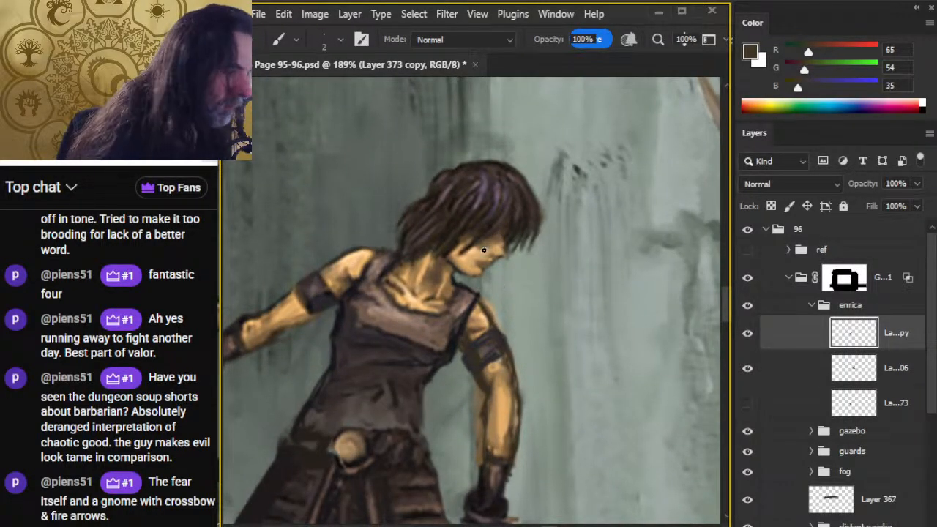
key(l)
mouse_move(451, 242)
mouse_down()
mouse_move(460, 324)
mouse_move(516, 325)
mouse_up()
click(800, 381)
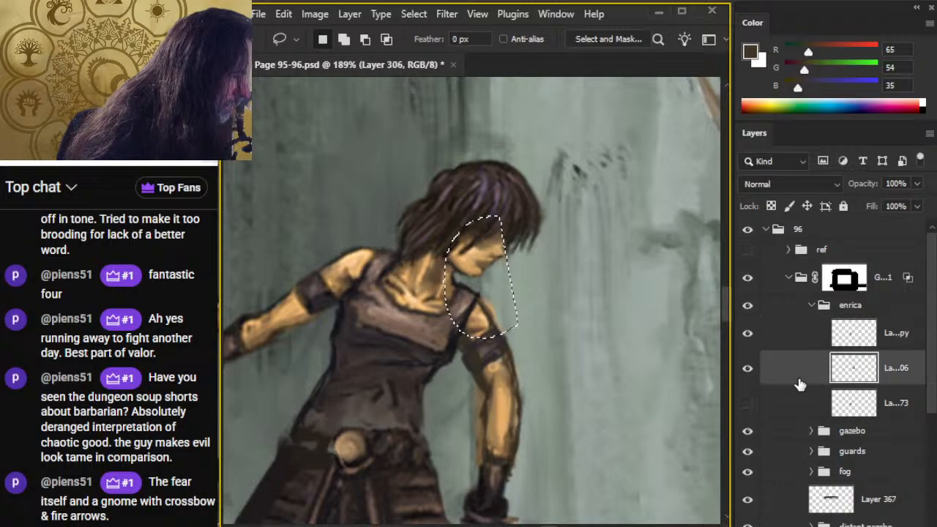
click(583, 292)
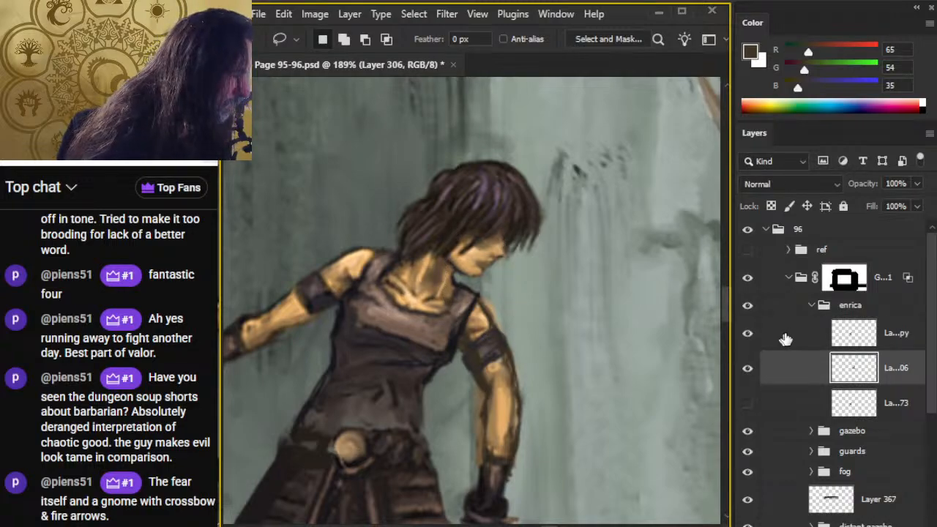
Step: Refine the standing figure's facial features on Layer 373 copy with the sampled dark brown and smudge the strokes
click(785, 339)
key(b)
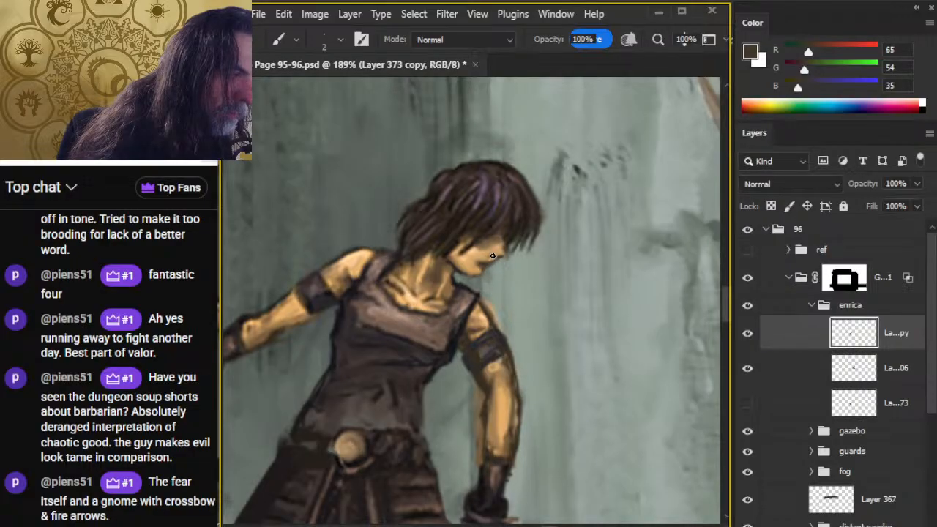
key(r)
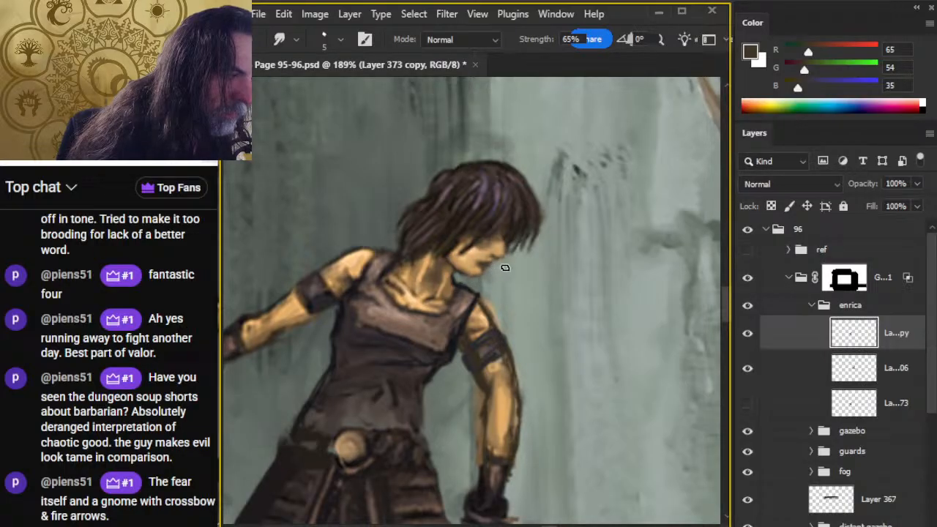
Step: Smudge the neck, paint shadow onto it with a sampled mid-brown tone, and blend the shading
key(z)
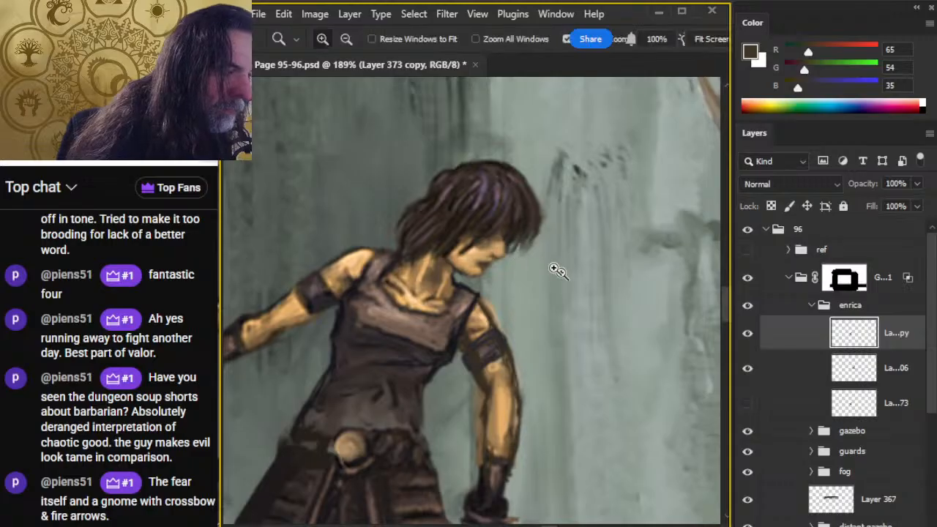
drag(555, 269, 543, 286)
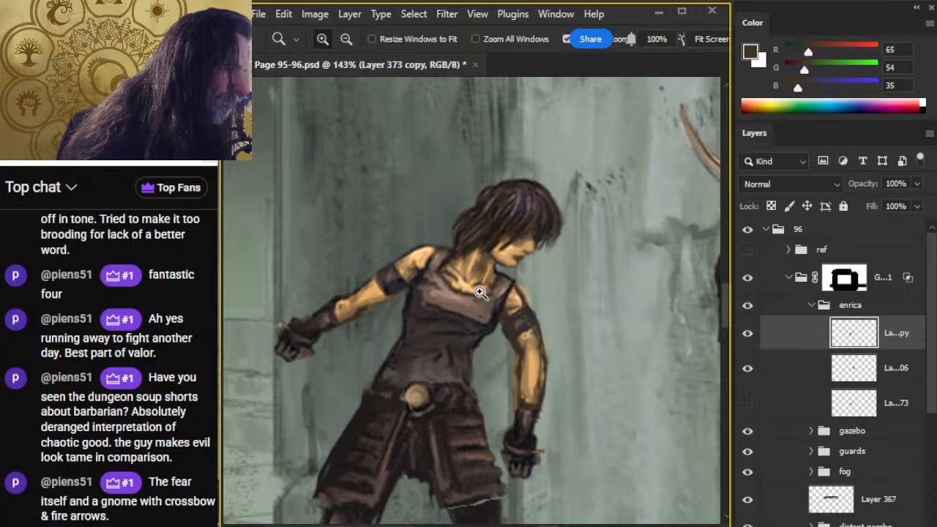
key(r)
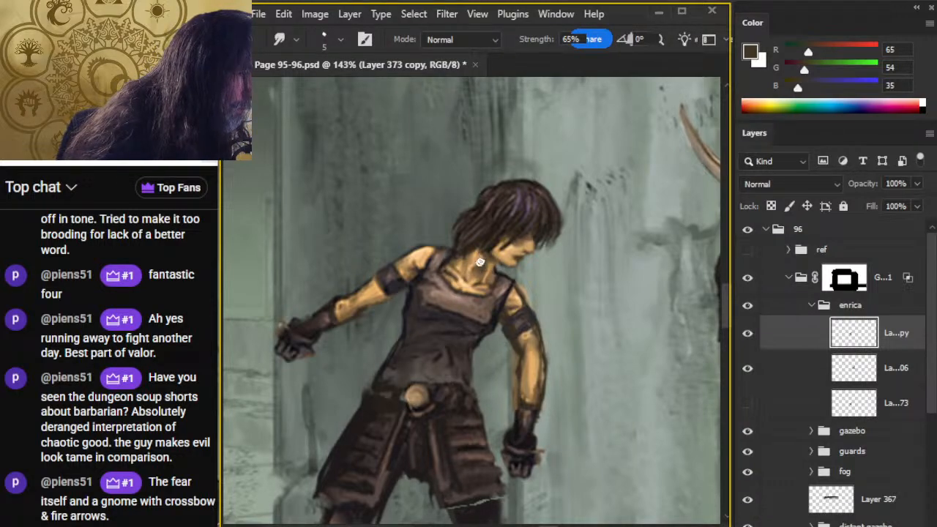
key(b)
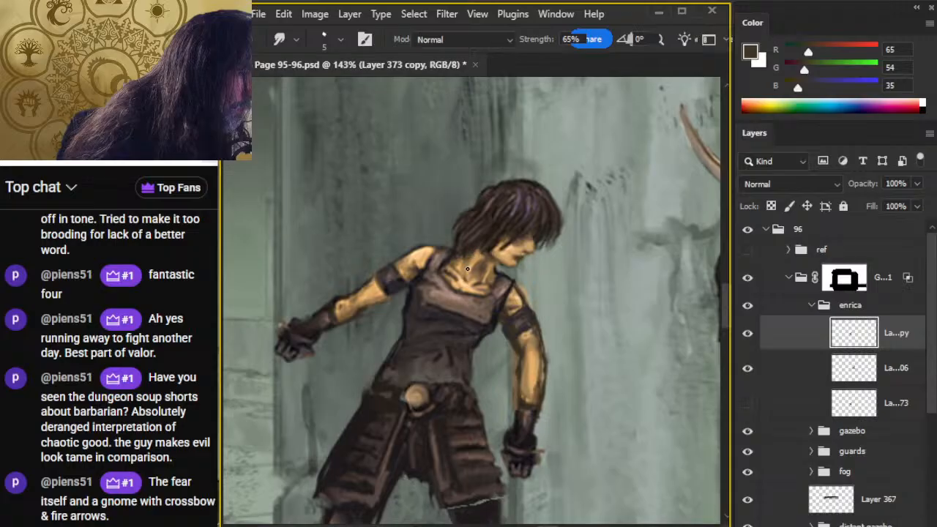
alt+click(463, 259)
key(r)
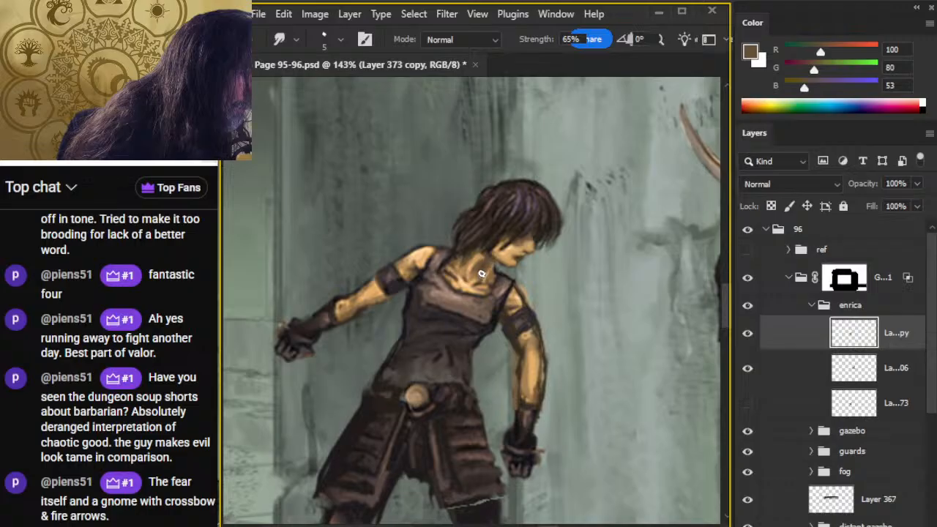
Step: Paint the edge between the standing figure's chin and neck with a sampled dark grey and smudge the strokes
key(b)
alt+click(497, 313)
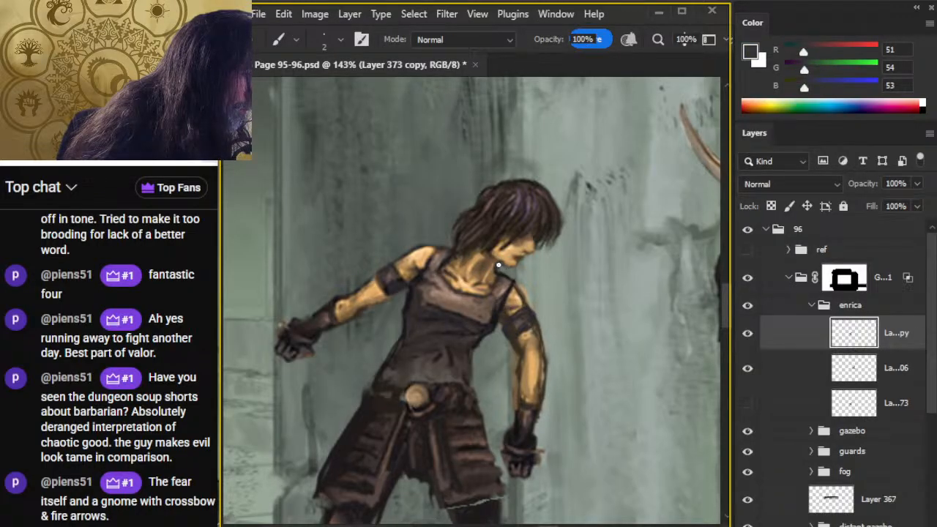
key(r)
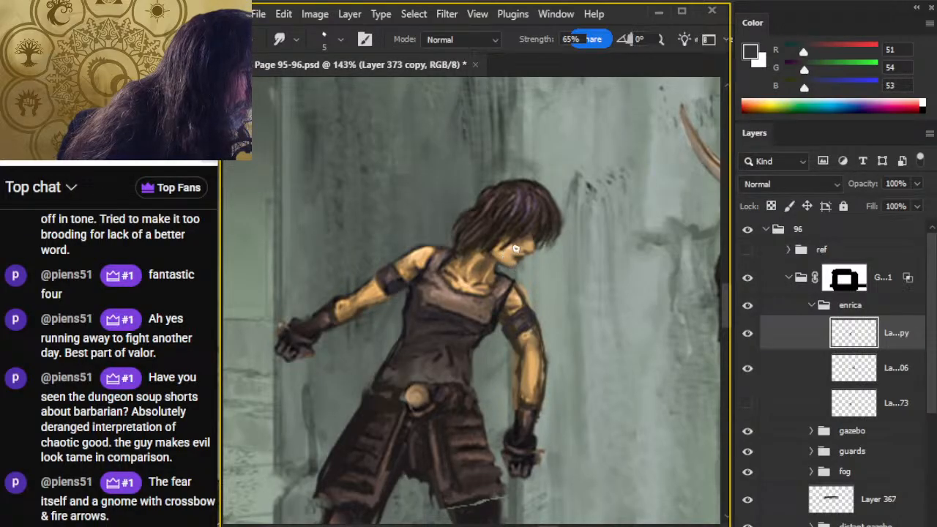
key(b)
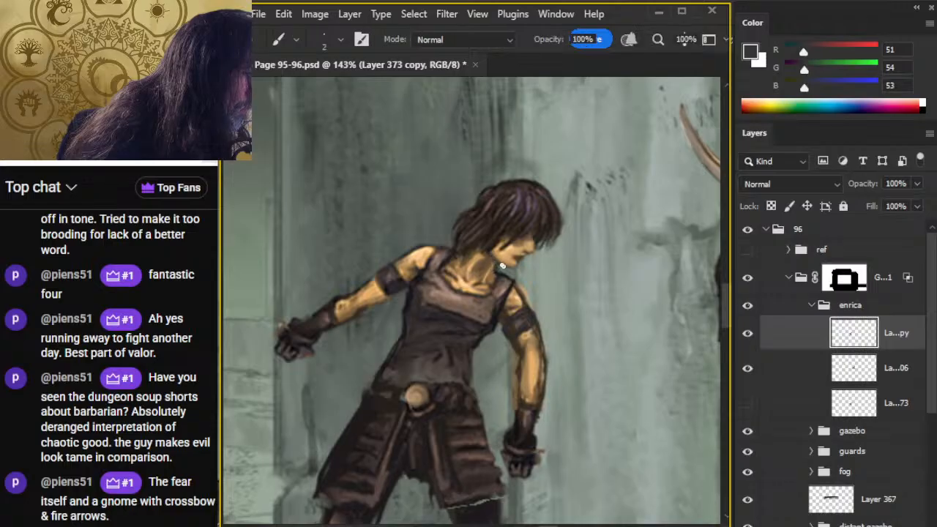
key(r)
key(b)
key(r)
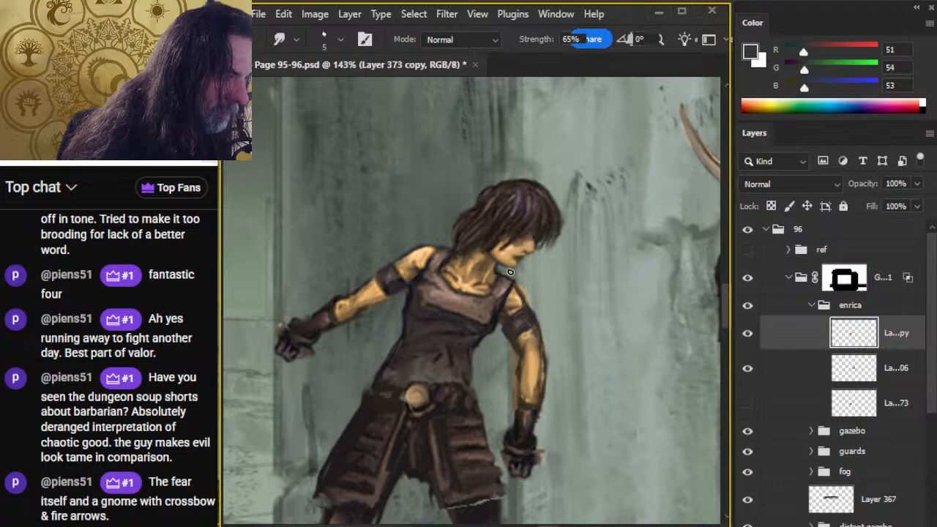
key(b)
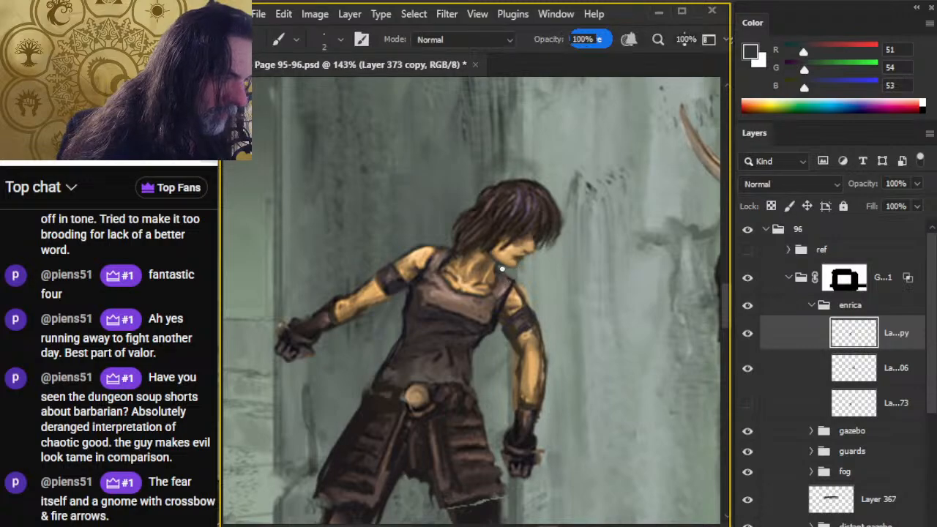
Step: Sample a near-black from the tank top's strap, darken the strap and neckline edges, and smudge them
alt+click(510, 281)
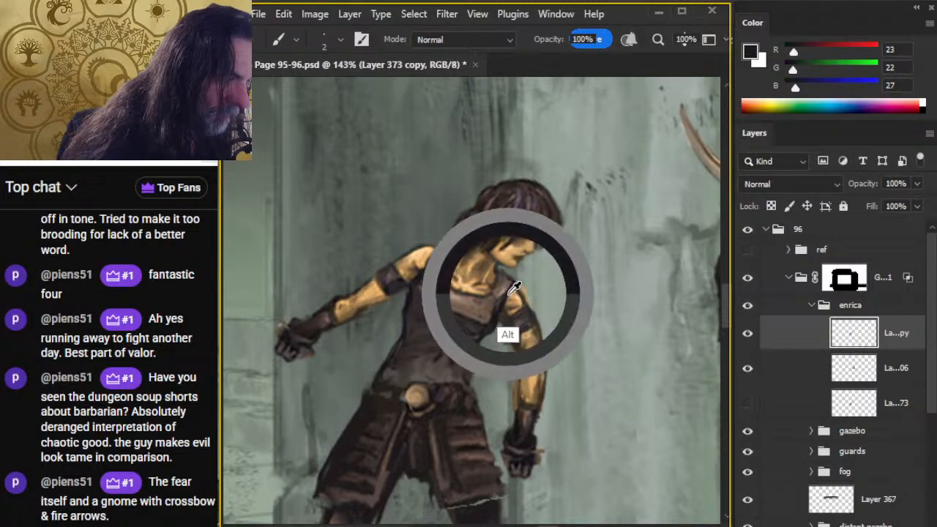
key(r)
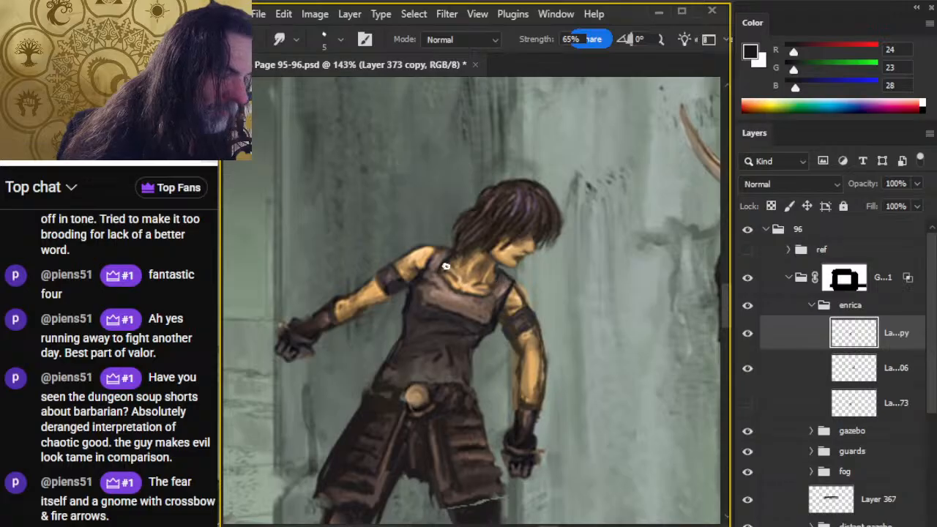
key(b)
key(r)
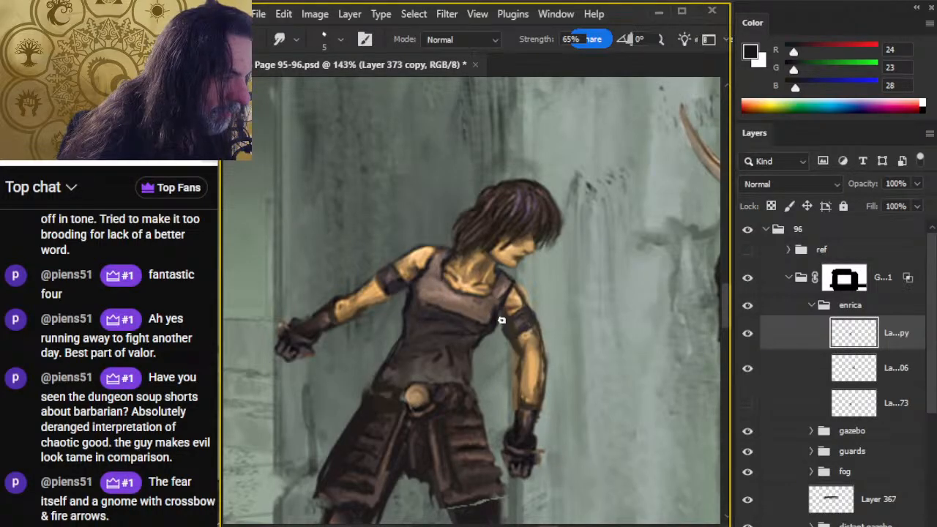
Step: Define the tank top's armhole and the lowered arm's shoulder with a sampled dark brown, smudging the strokes
key(b)
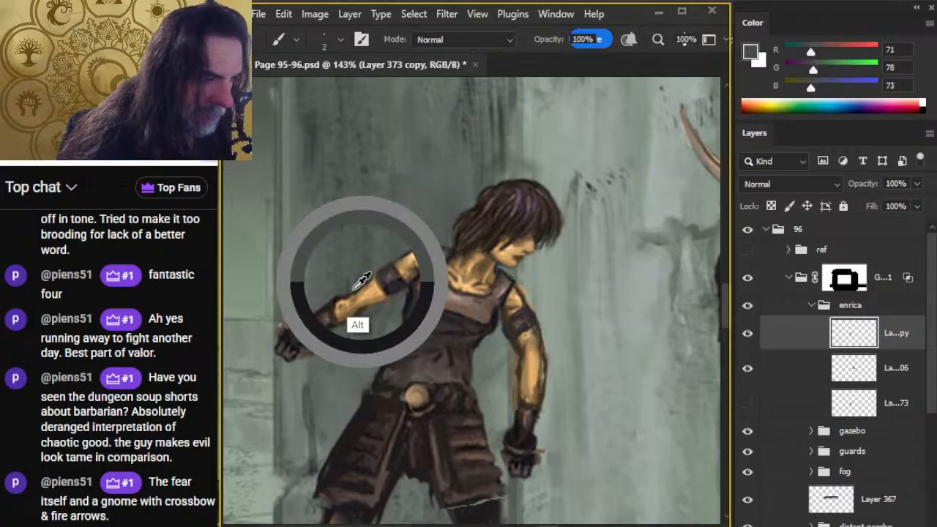
alt+click(359, 276)
alt+drag(355, 290, 361, 296)
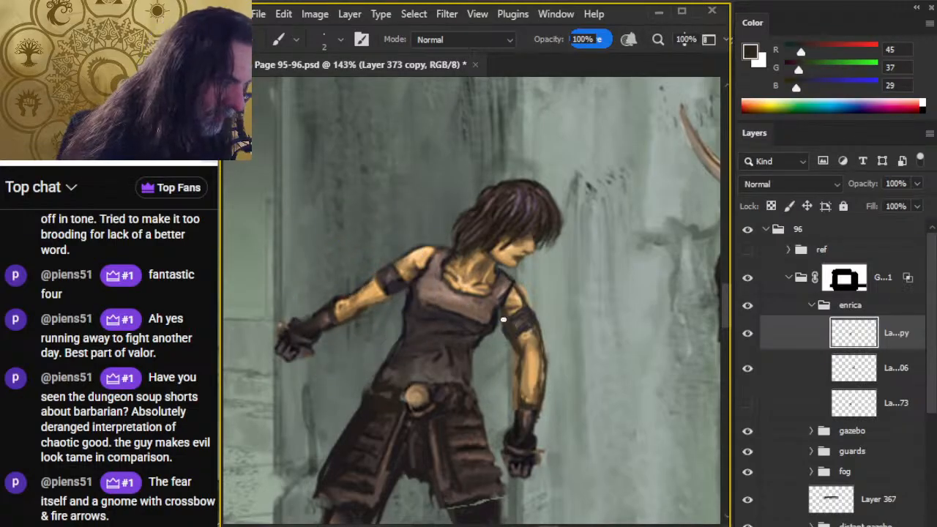
key(r)
mouse_move(520, 307)
mouse_down()
mouse_move(505, 311)
mouse_move(512, 298)
mouse_up()
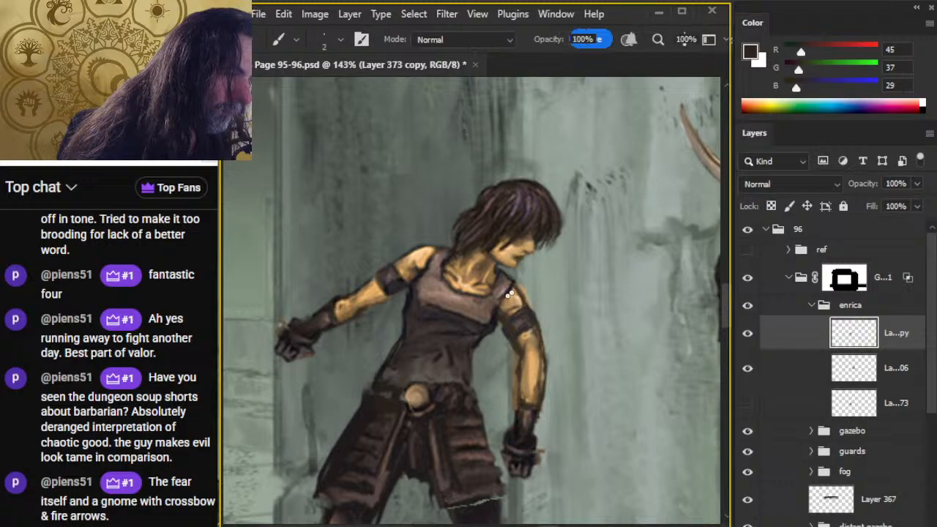
drag(513, 298, 515, 358)
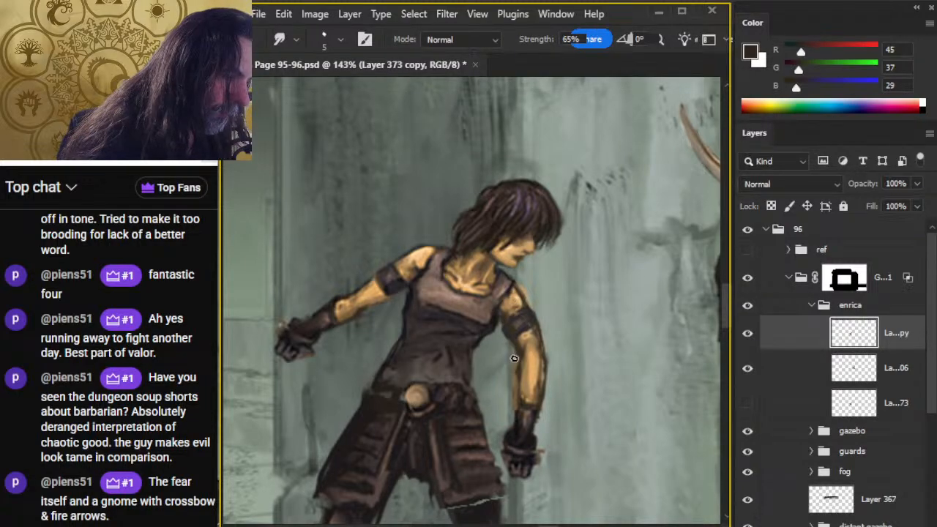
Step: Touch up the lowered arm's inner edge and shoulder around the armband and blend the paint
key(e)
key(b)
key(r)
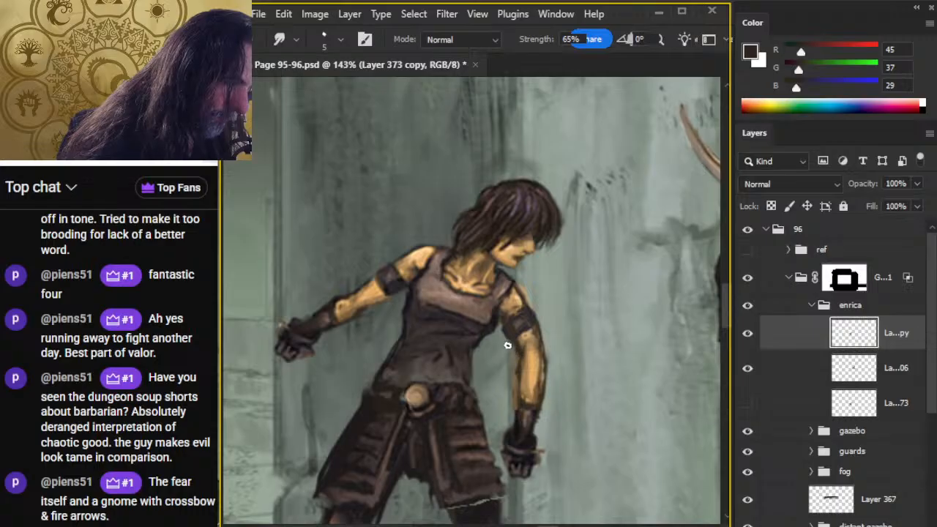
key(b)
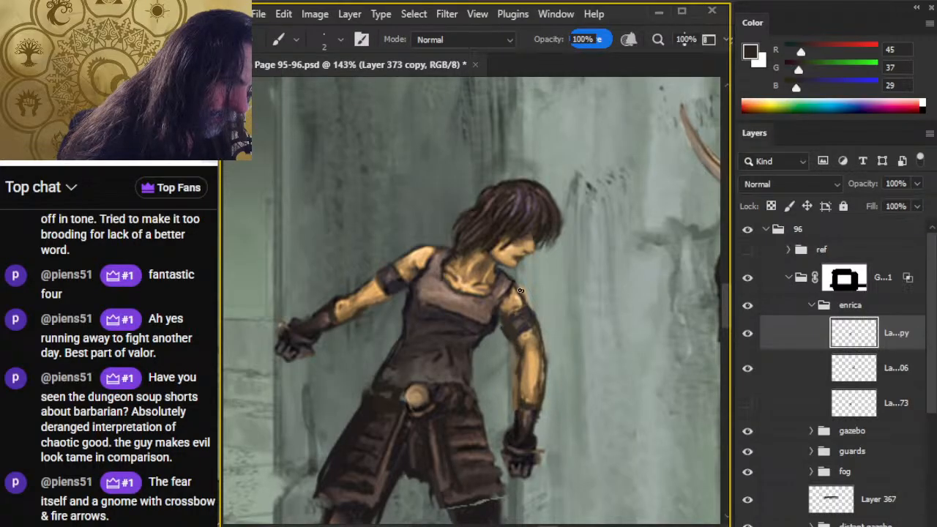
key(r)
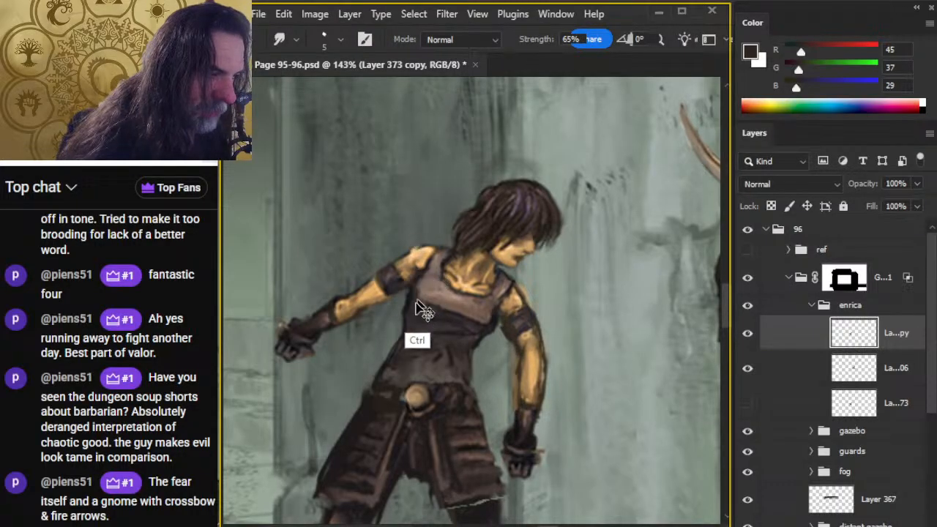
Step: Sample dark tones from the outline of the outstretched arm's shoulder and strengthen the shoulder's contour
key(b)
alt+click(426, 240)
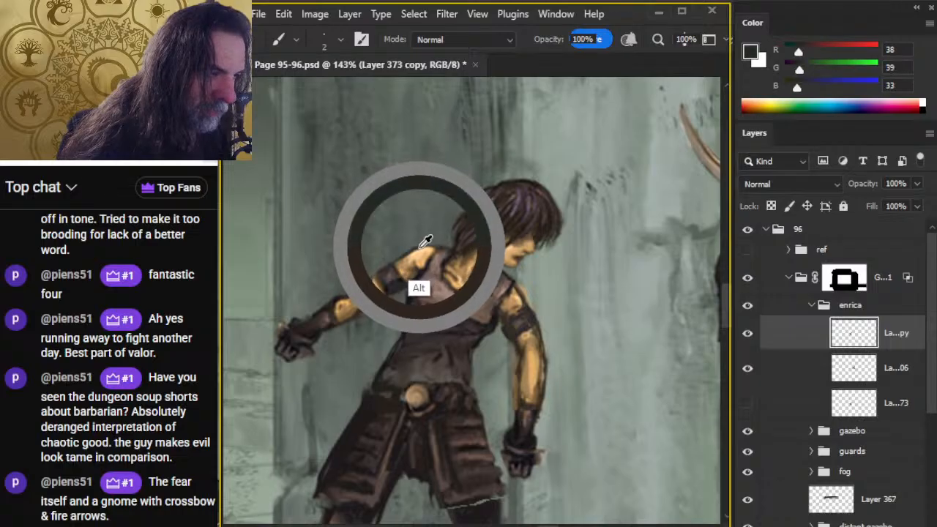
alt+click(424, 242)
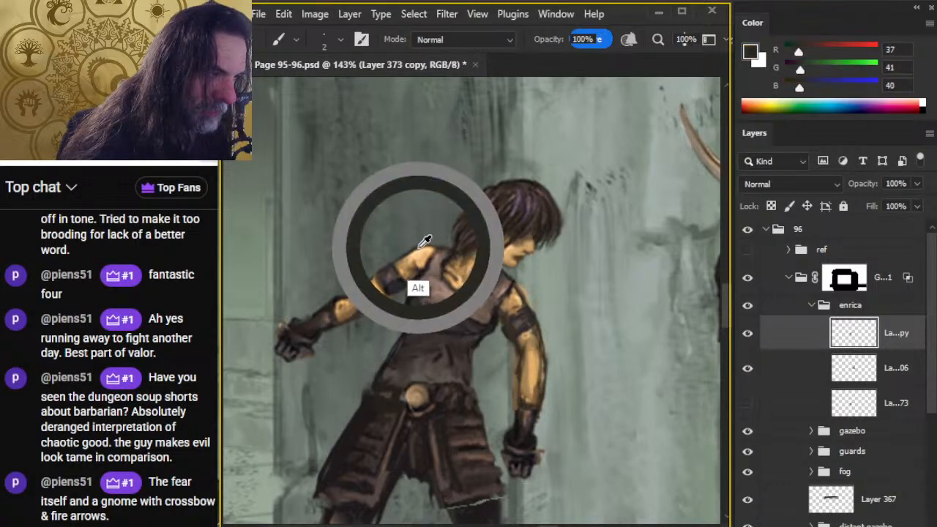
mouse_move(424, 242)
mouse_down()
mouse_move(438, 251)
mouse_move(431, 262)
mouse_up()
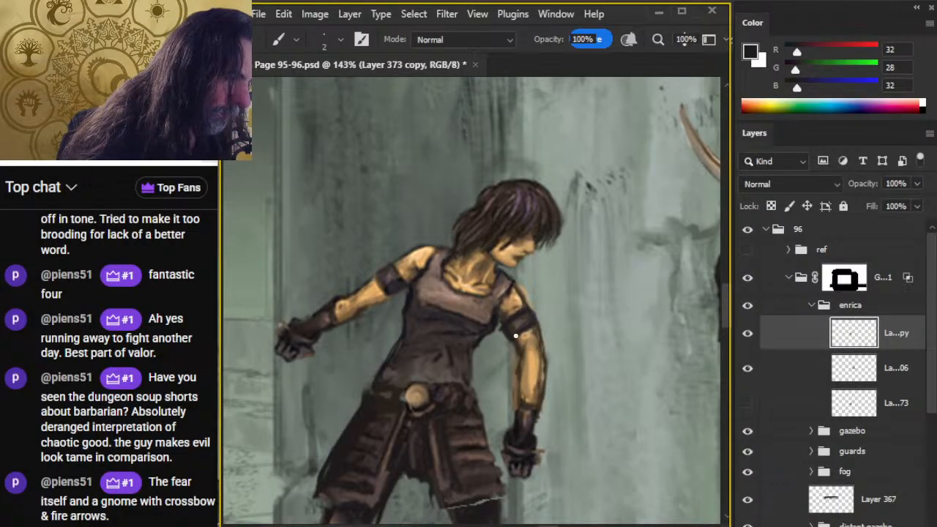
Step: Repaint the outer contour of the lowered forearm in near-black, trim its edge with the Eraser, and smudge it
key(e)
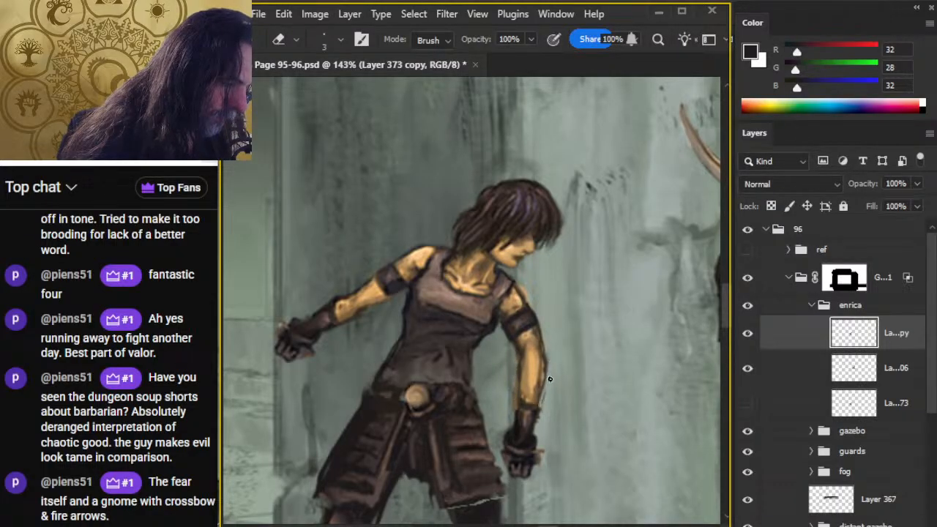
key(b)
drag(547, 373, 542, 404)
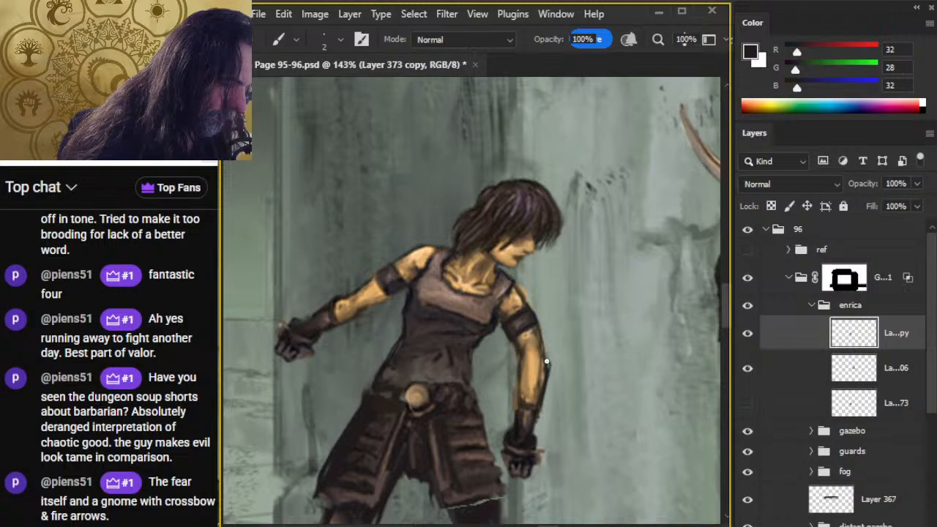
key(e)
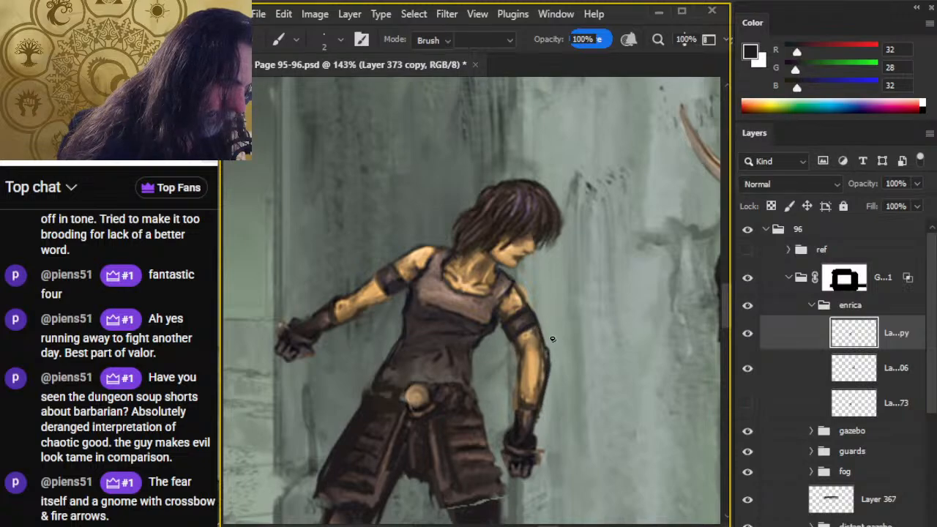
key(b)
key(r)
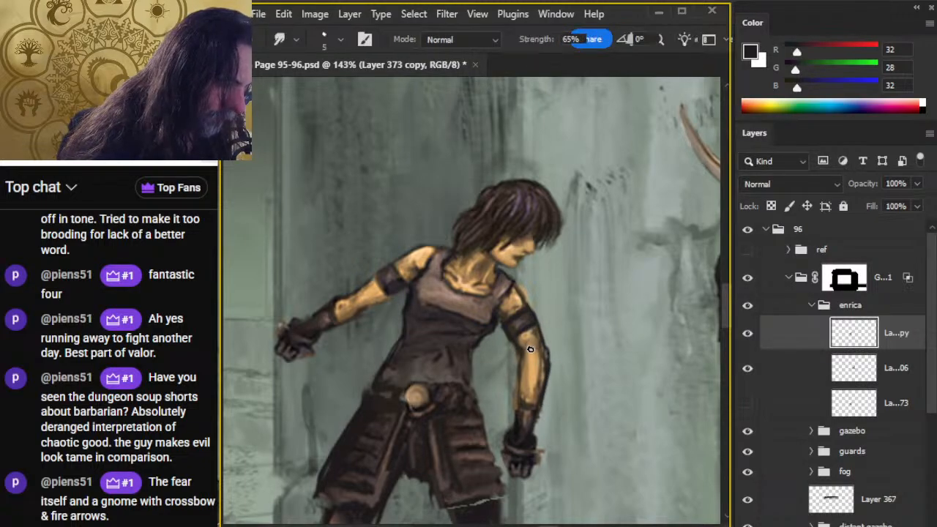
Step: Refine the armbands and the outstretched arm's dark outlines down to the glove with alternating brush and smudge strokes
key(b)
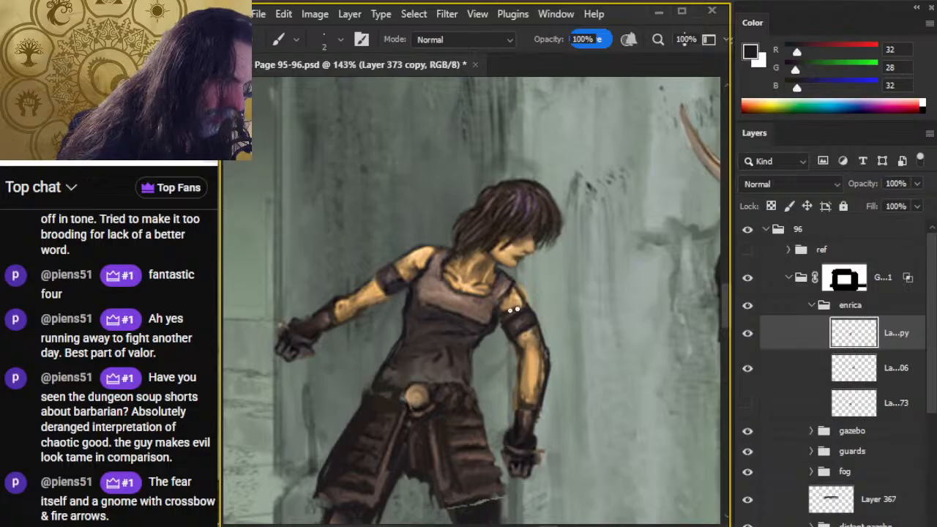
key(r)
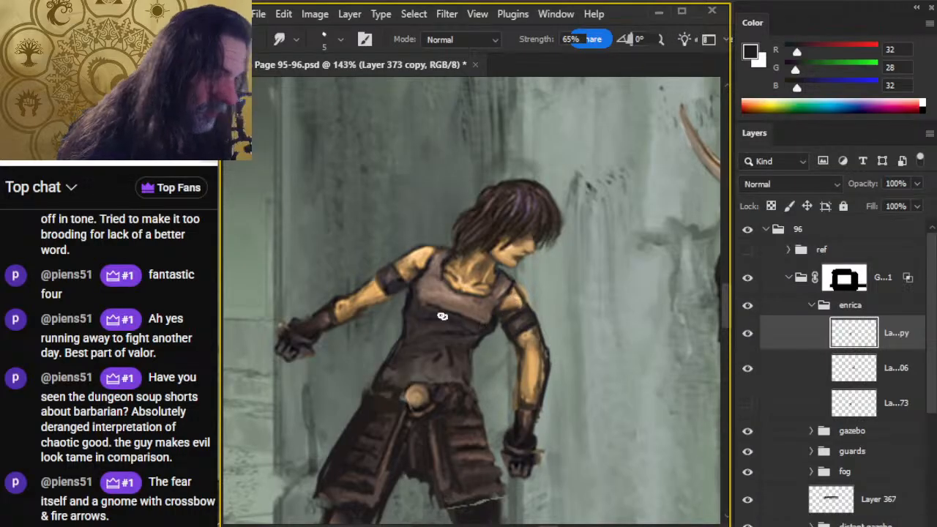
key(b)
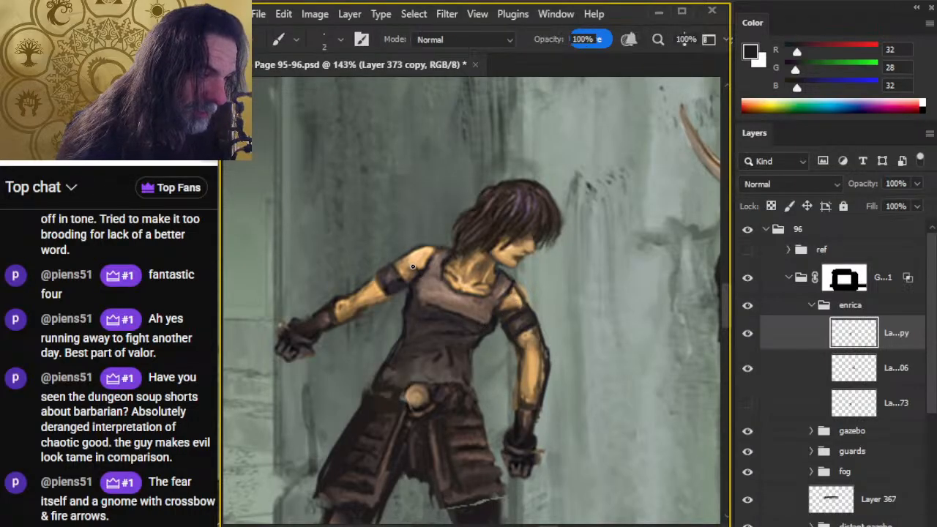
key(r)
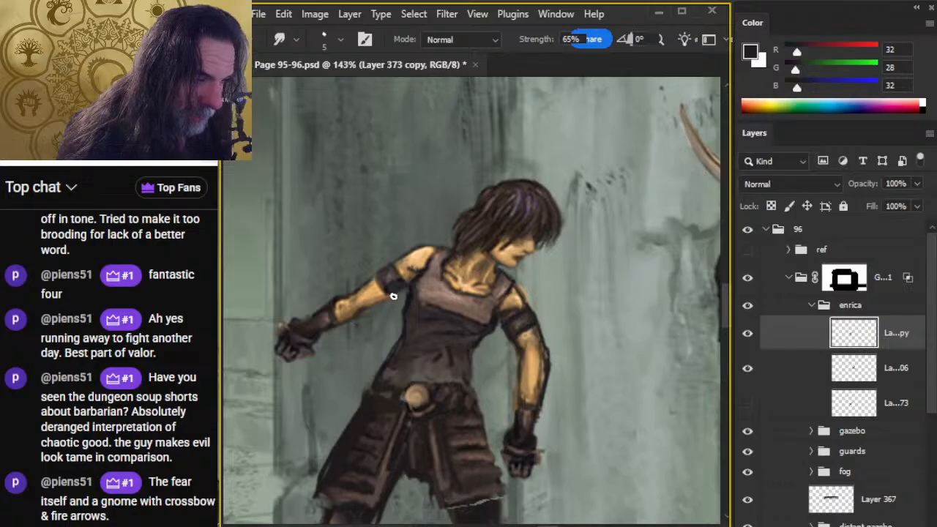
key(b)
key(r)
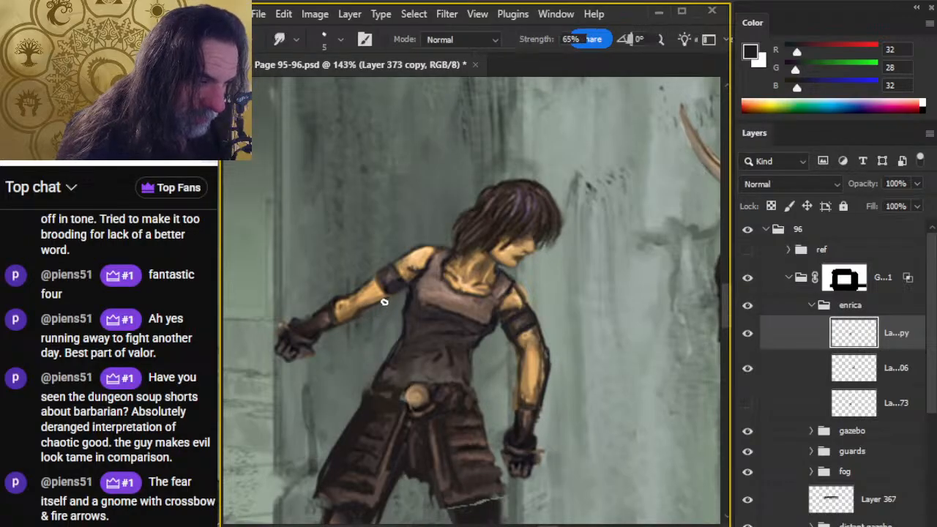
key(b)
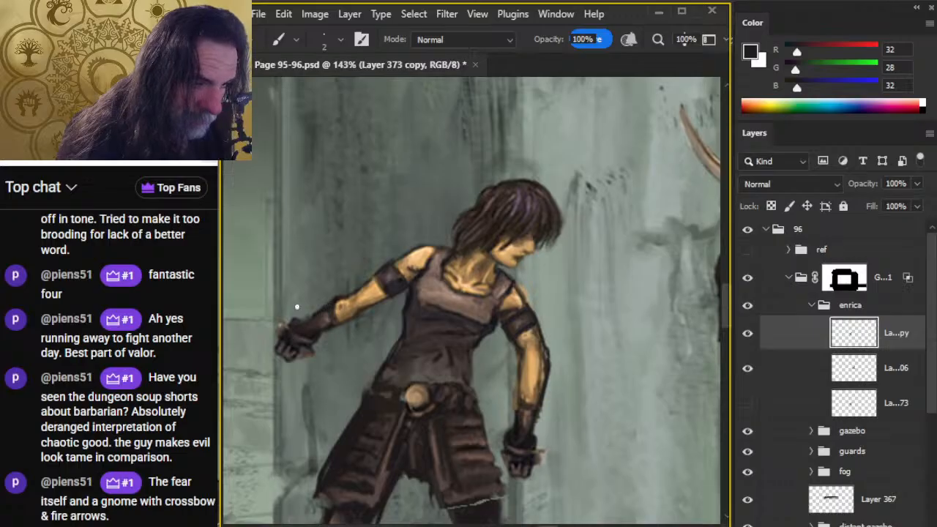
key(r)
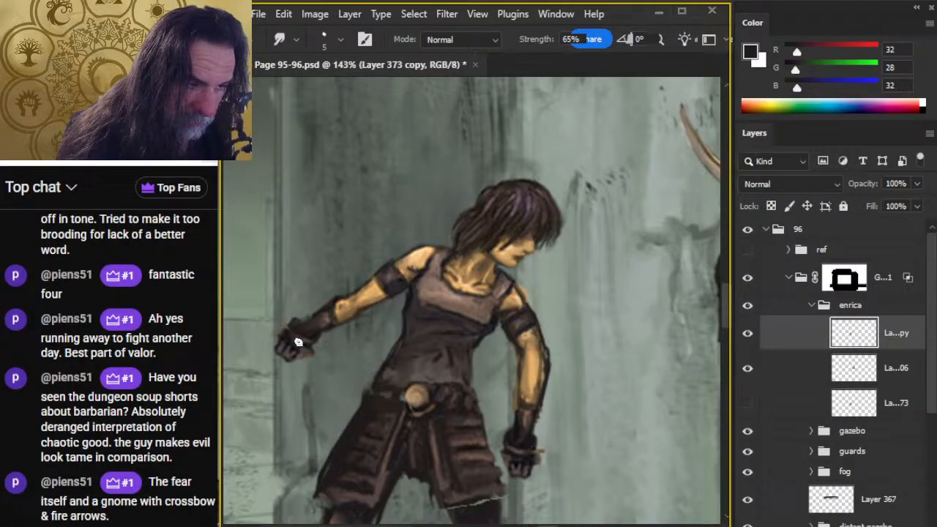
Step: Paint extended fingers on the outstretched gloved hand with a sampled near-black, trimming their edges with the Eraser
key(b)
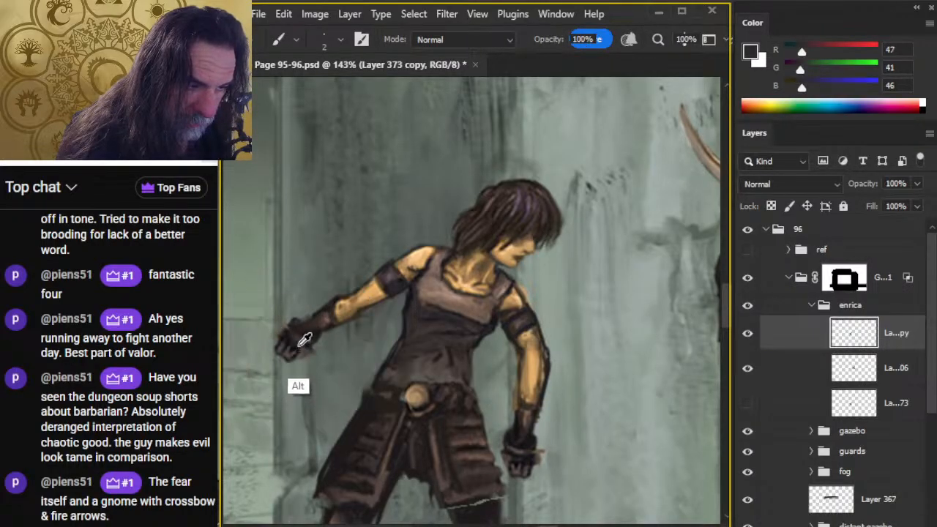
alt+click(303, 336)
alt+click(299, 347)
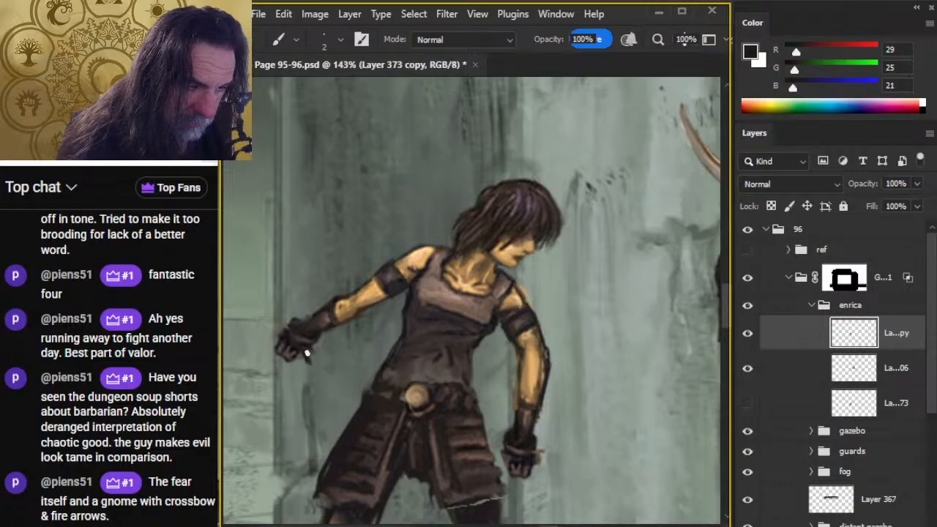
key(e)
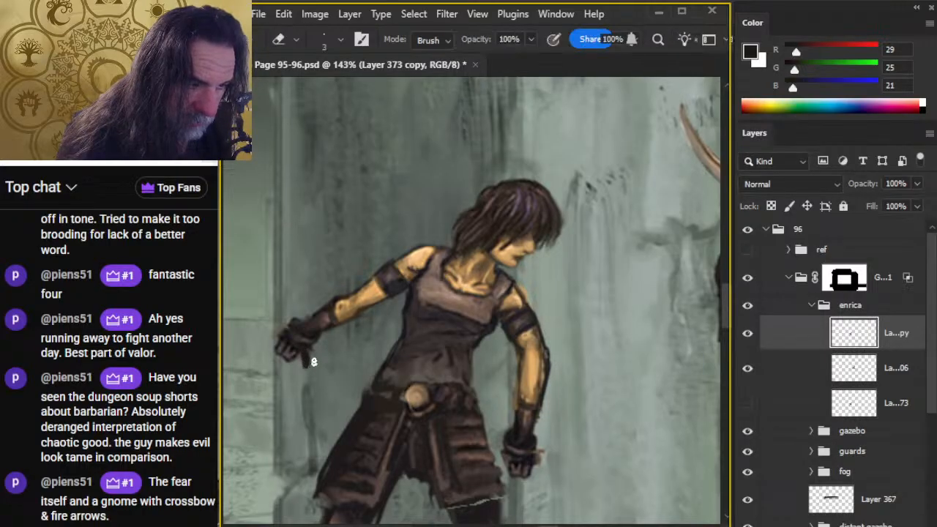
key(b)
drag(303, 349, 304, 376)
key(e)
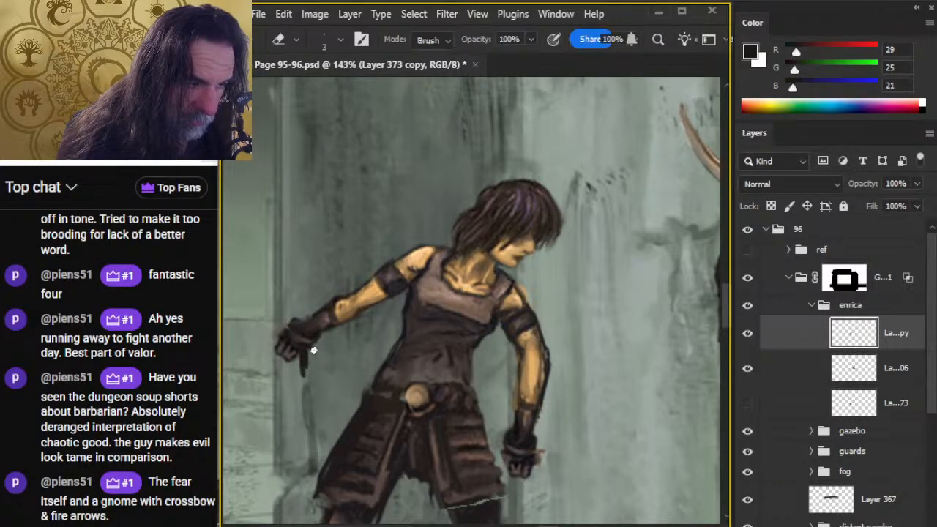
key(b)
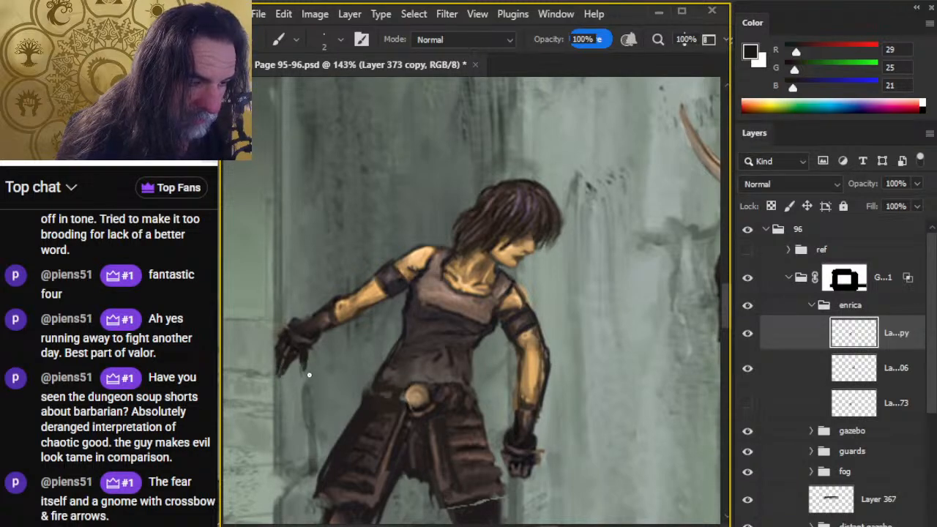
key(r)
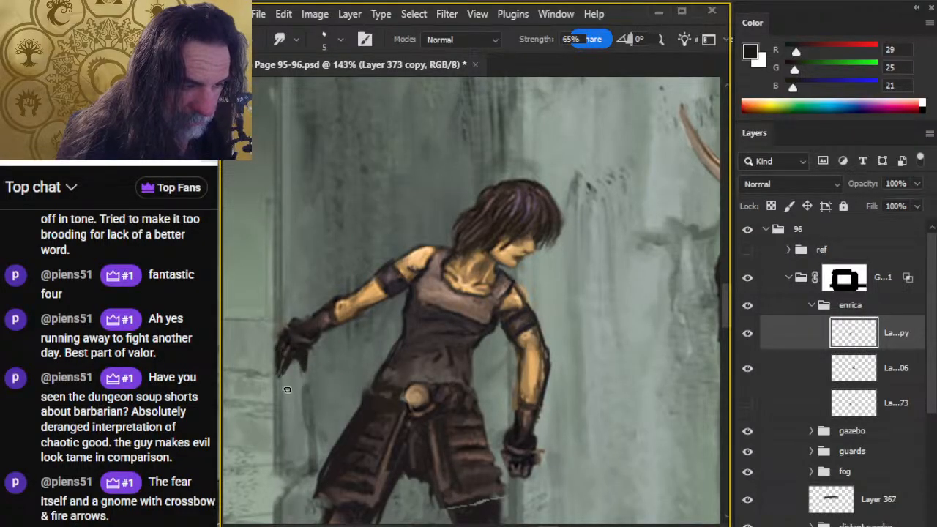
Step: Refine the wrist and knuckle outline of the outstretched glove with alternating near-black brush strokes and Eraser trims
key(e)
key(b)
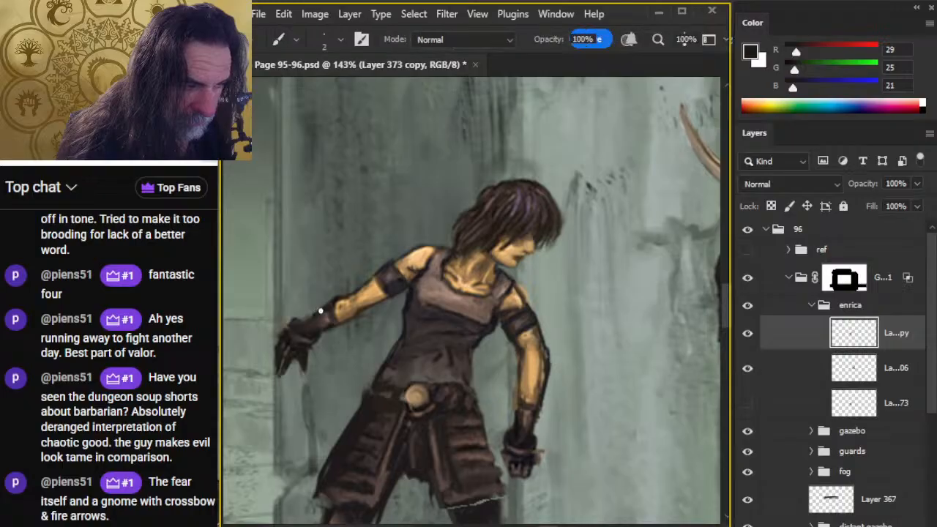
key(e)
key(b)
key(e)
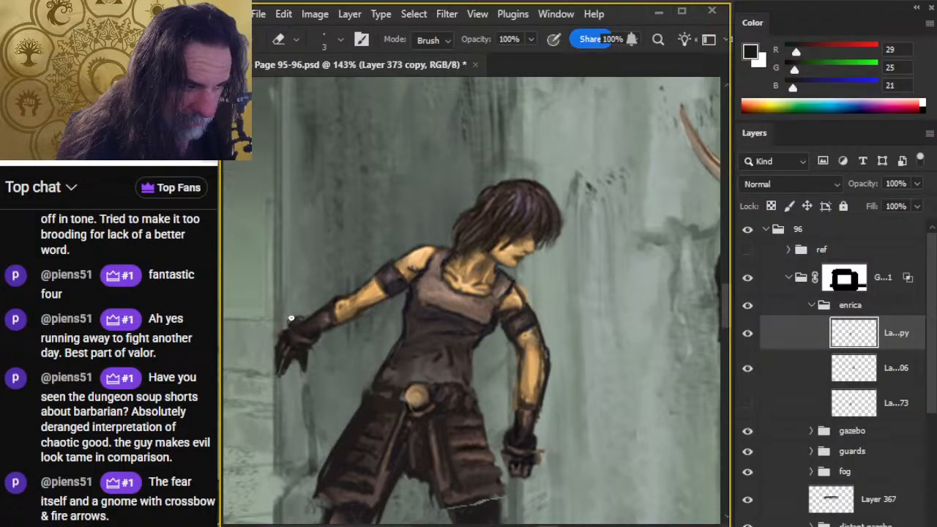
key(b)
key(e)
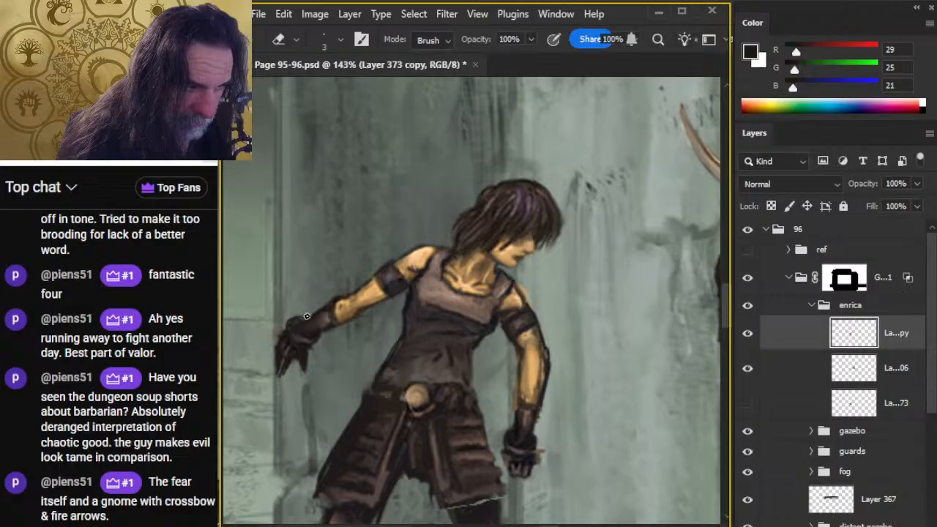
Step: Sample a dark tone from the outstretched glove, refine the hand and fingers with brush and Eraser, and smudge them
key(b)
alt+click(320, 325)
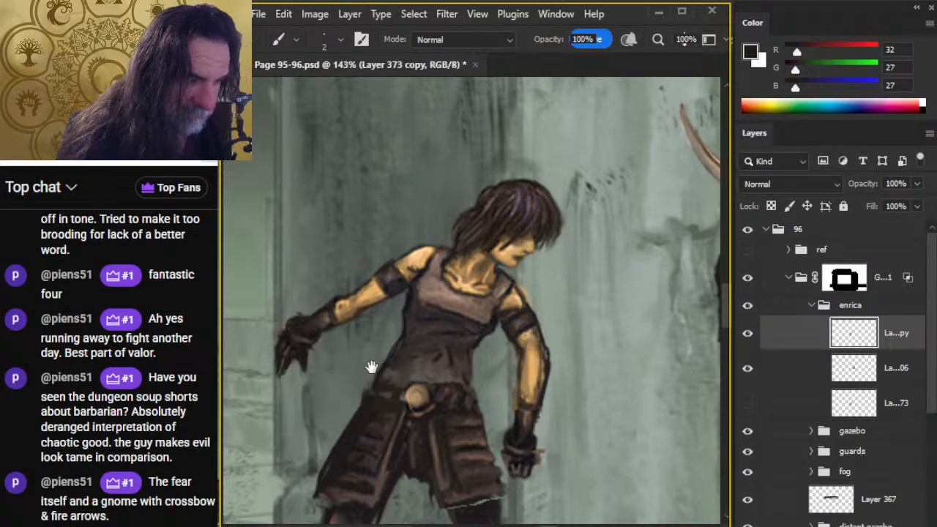
drag(371, 368, 392, 310)
key(e)
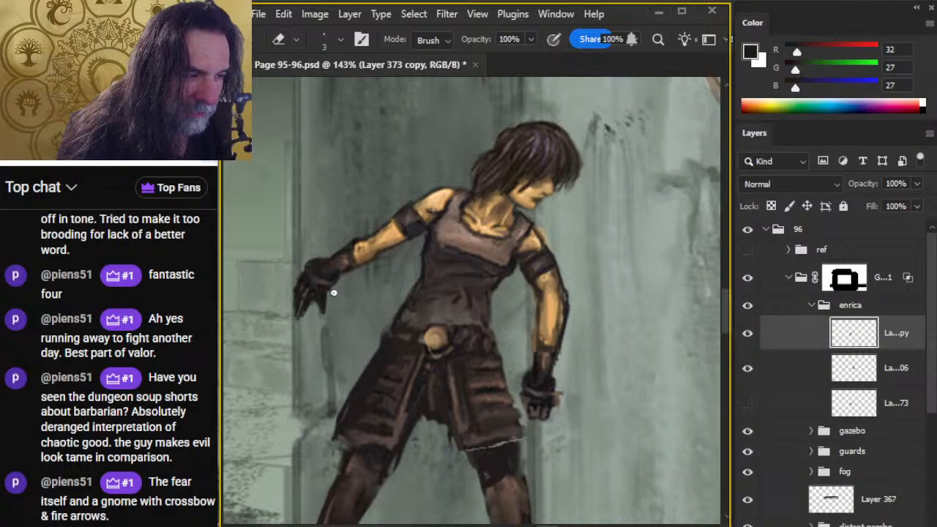
key(b)
key(e)
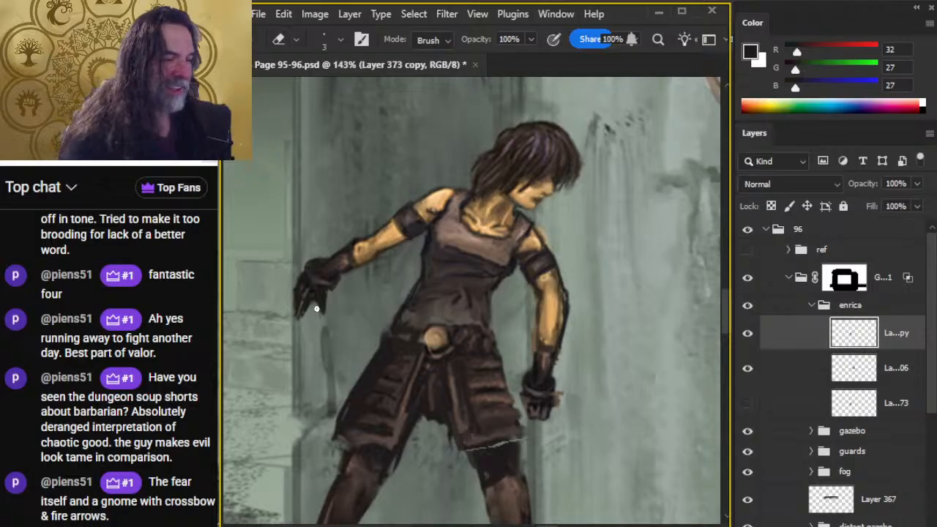
key(r)
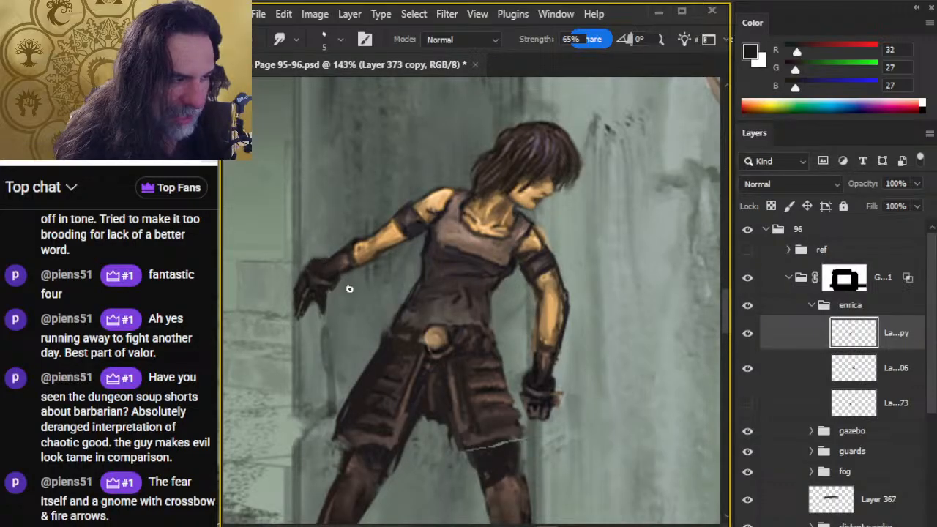
Step: Sample a grey-brown from the outstretched glove, touch up the lighter tones on its fingers, and smudge them
key(b)
alt+click(308, 293)
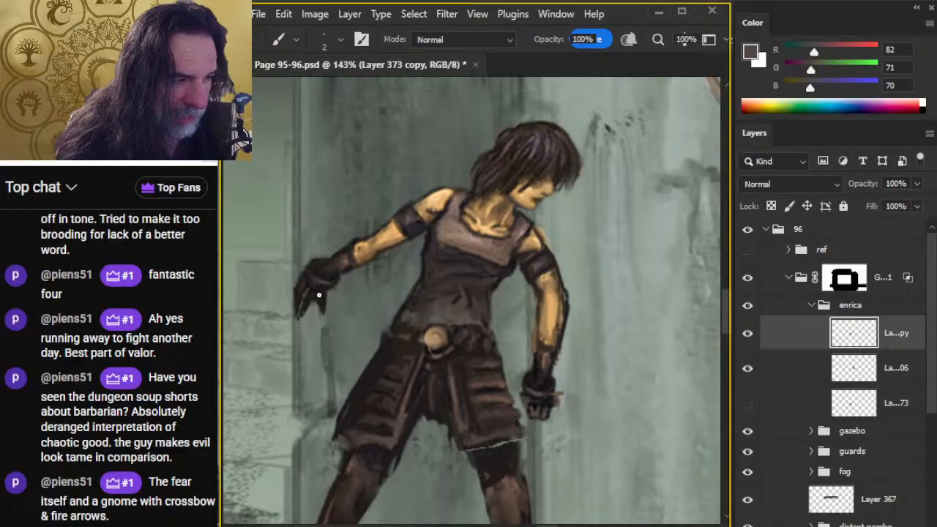
key(r)
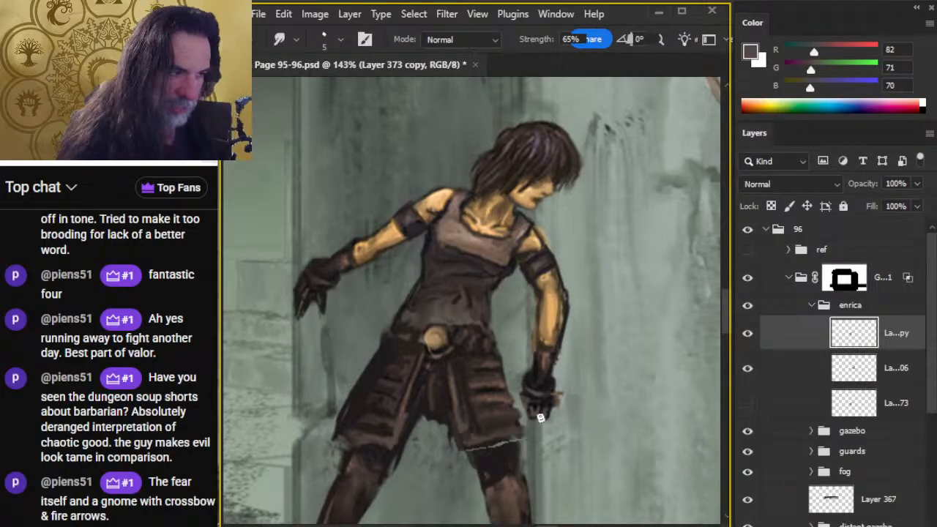
Step: Sample a dark brown beneath the outstretched forearm and refine the forearm's contours and shading with brush, Eraser and Smudge strokes
key(b)
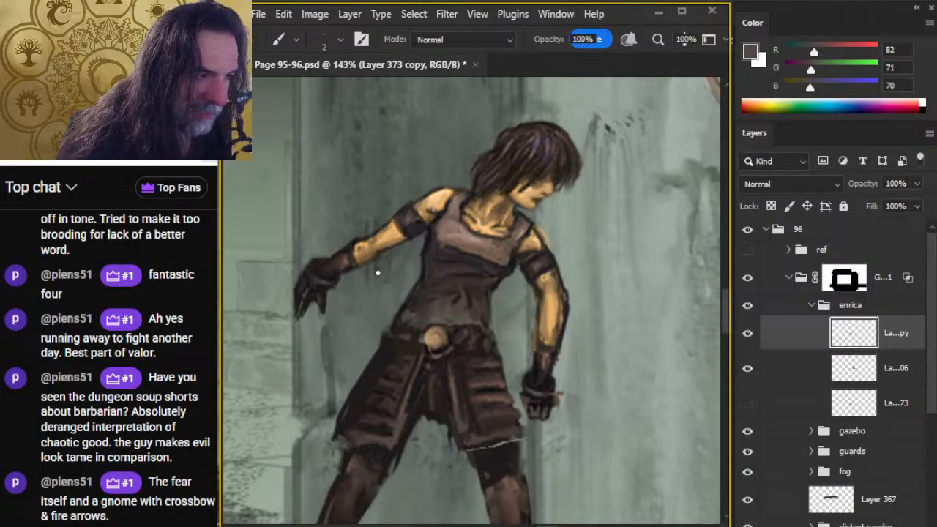
alt+click(366, 270)
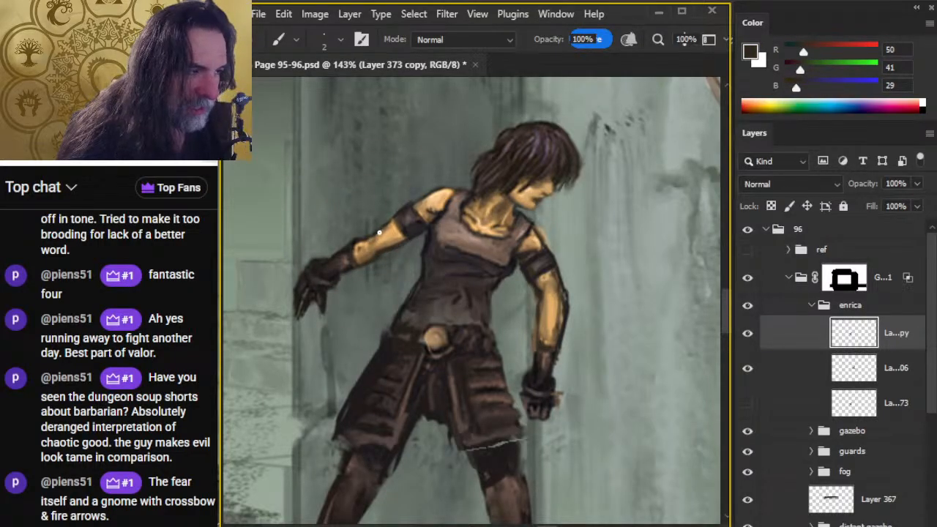
key(e)
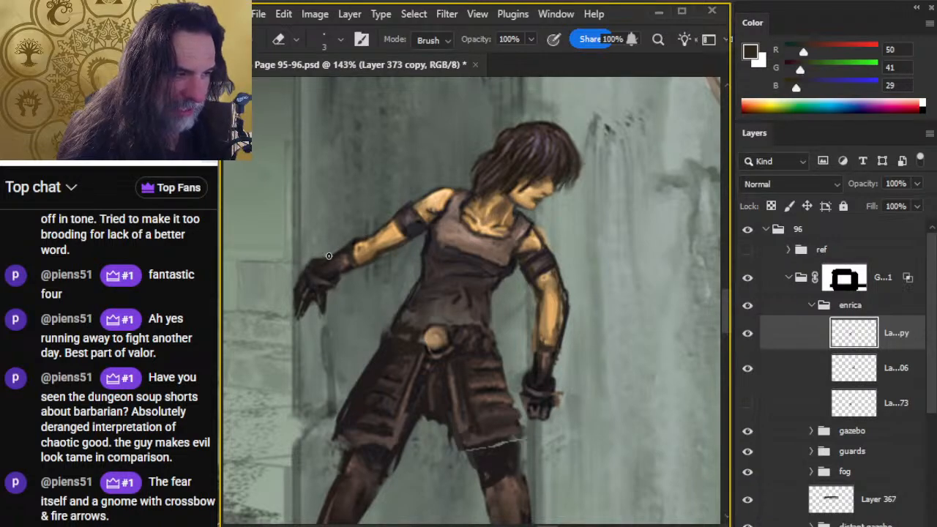
key(r)
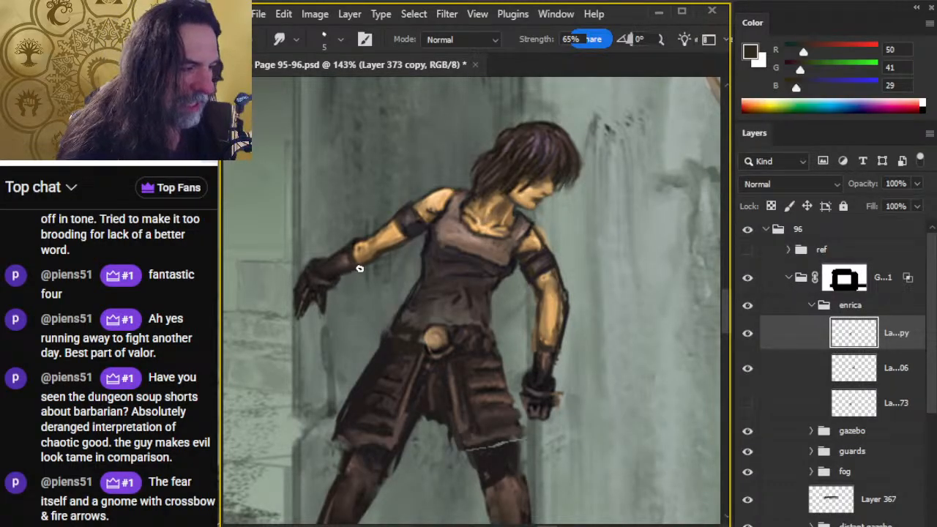
key(b)
key(r)
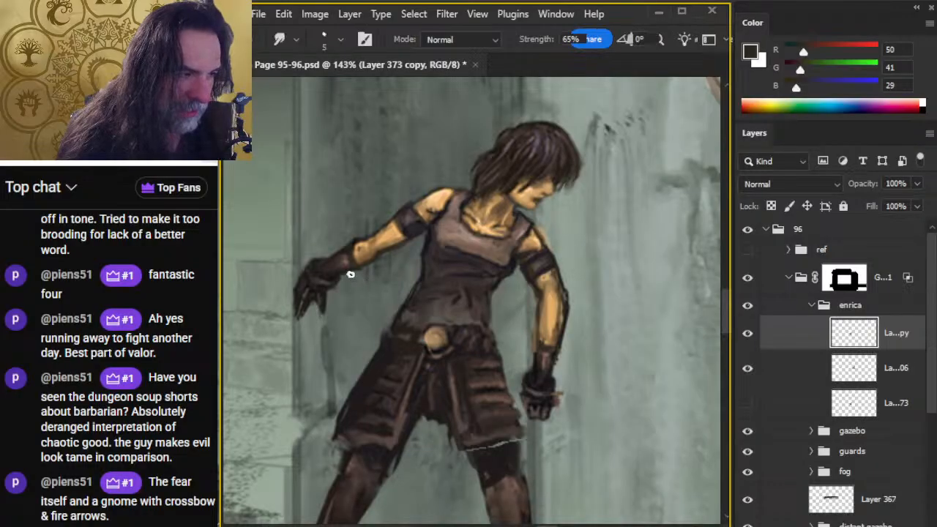
key(b)
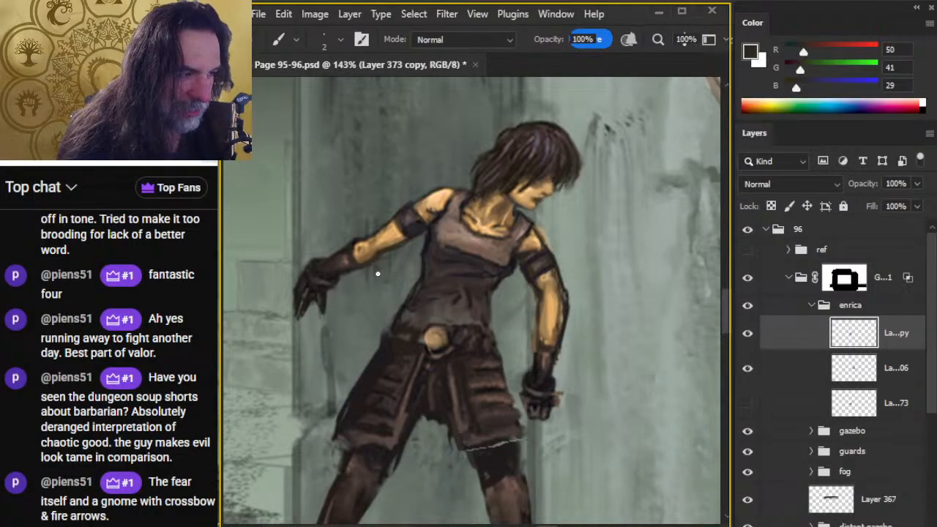
key(r)
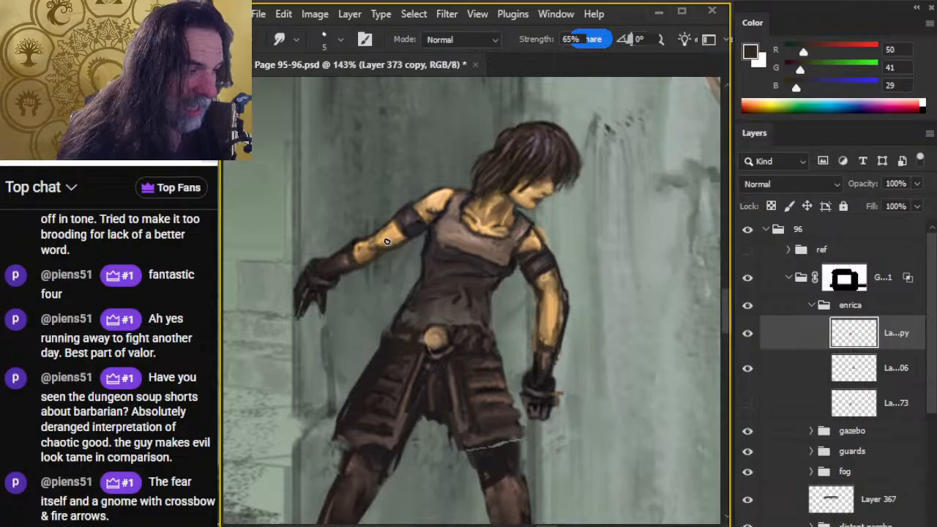
key(b)
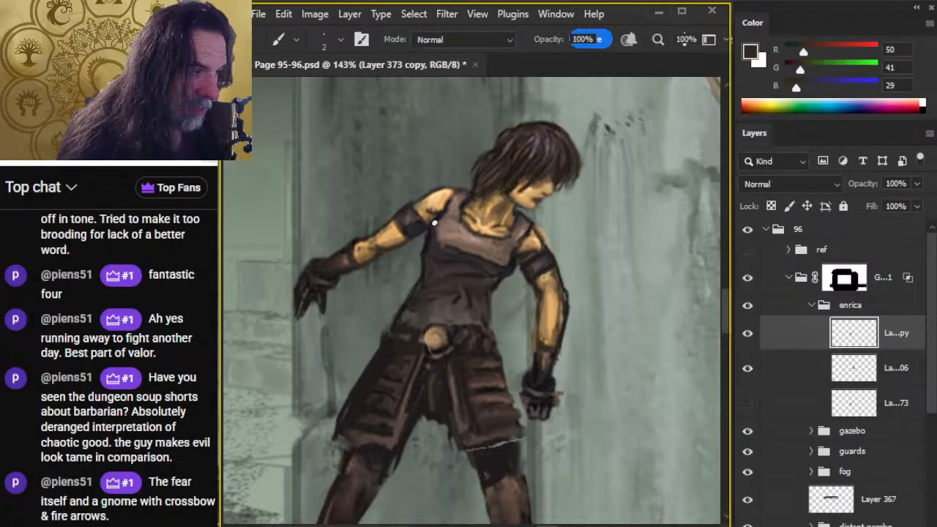
Step: Sample near-black from the outstretched arm's armband, sharpen the band's upper edge, trim it with the Eraser, and smudge it
alt+click(425, 214)
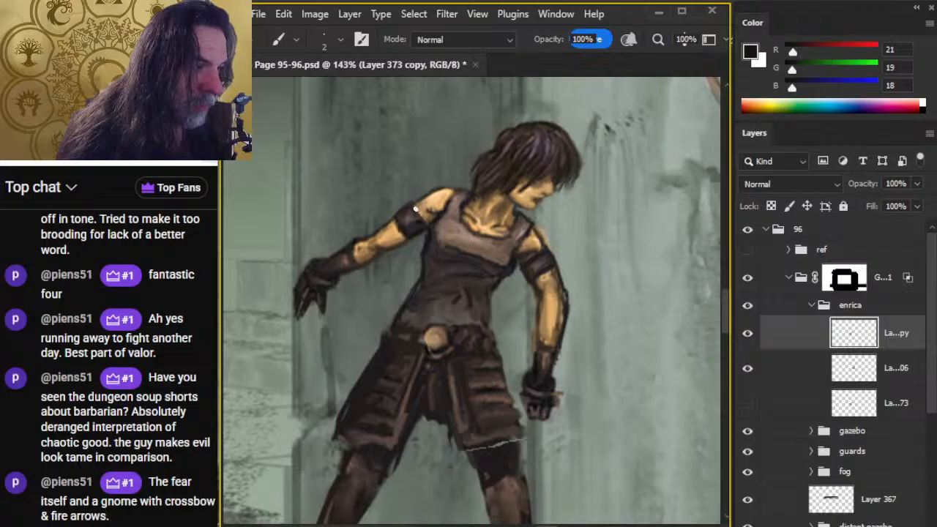
key(e)
key(r)
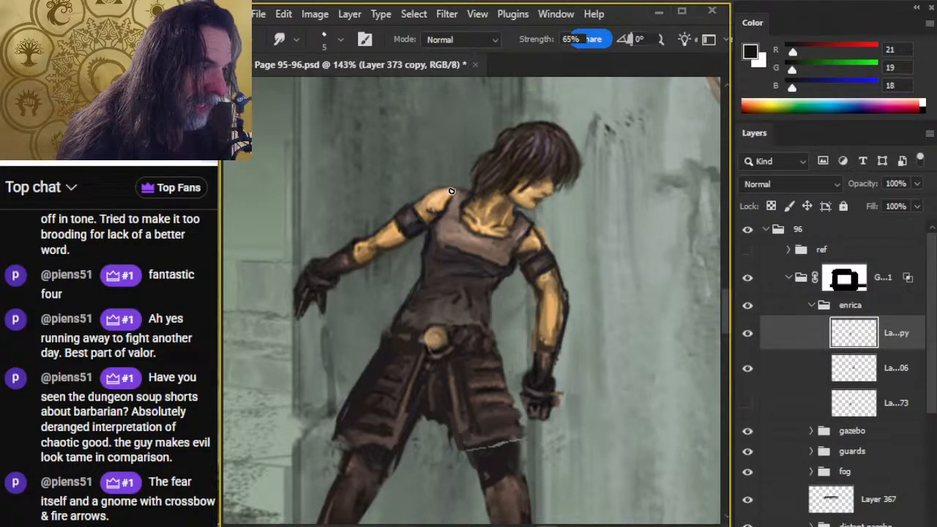
Step: Outline the tank top's strap on the outstretched arm's side up to the neck with alternating near-black brush and smudge strokes
key(b)
key(r)
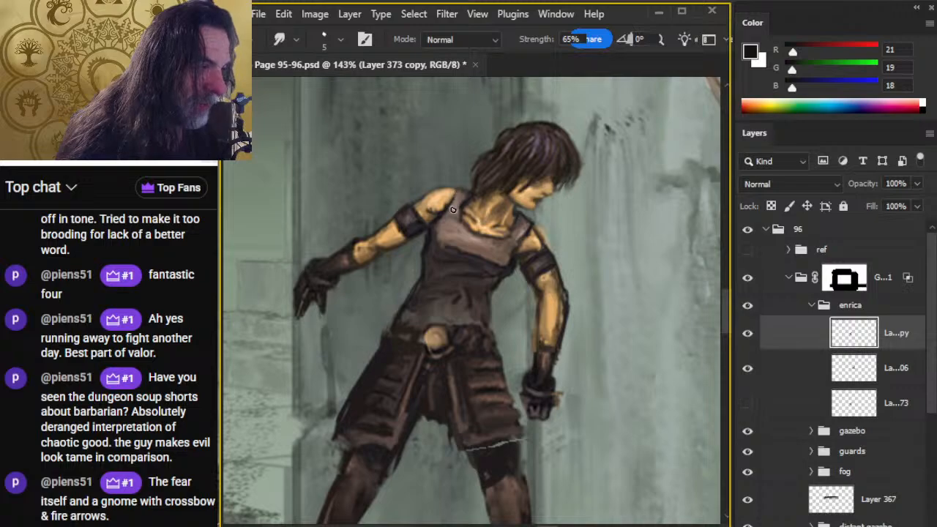
key(b)
key(r)
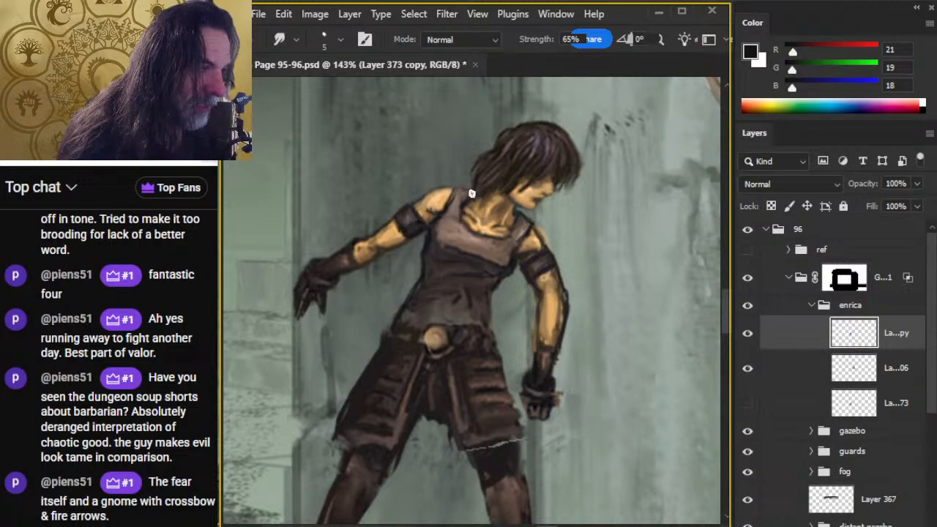
key(b)
key(r)
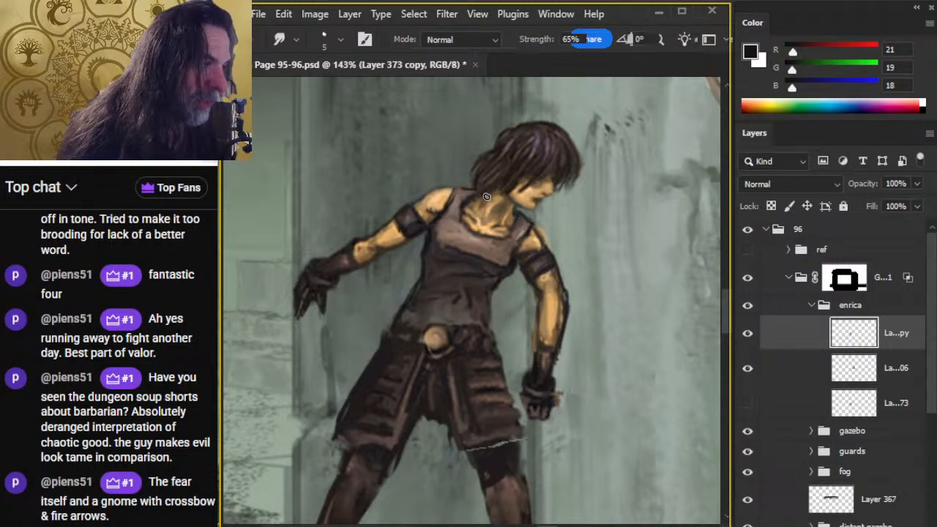
key(b)
key(r)
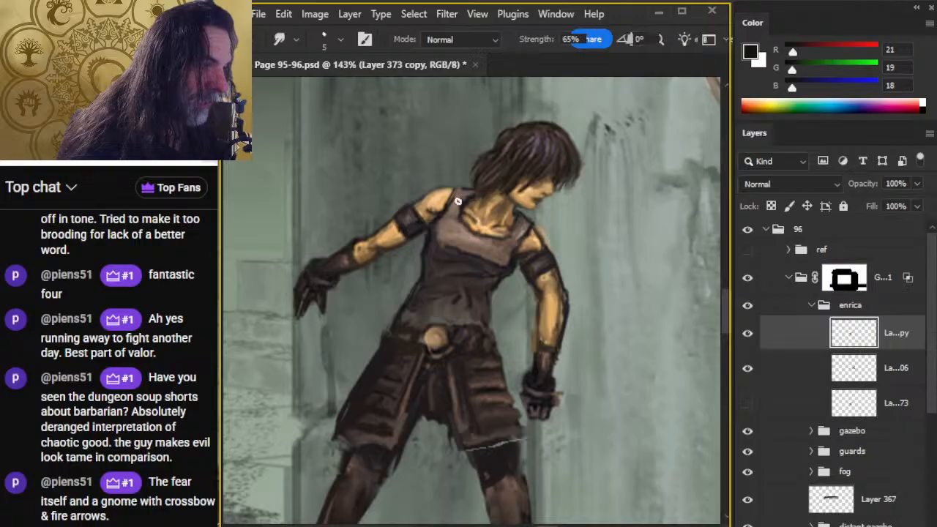
Step: Darken the lowered arm's shoulder edge and the hair ends beside the neck in near-black, smudging the strokes
key(b)
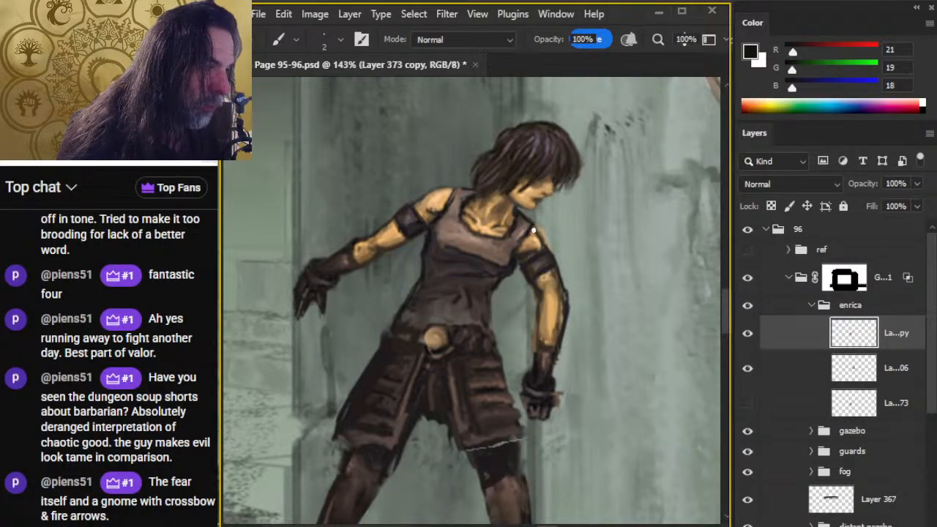
key(r)
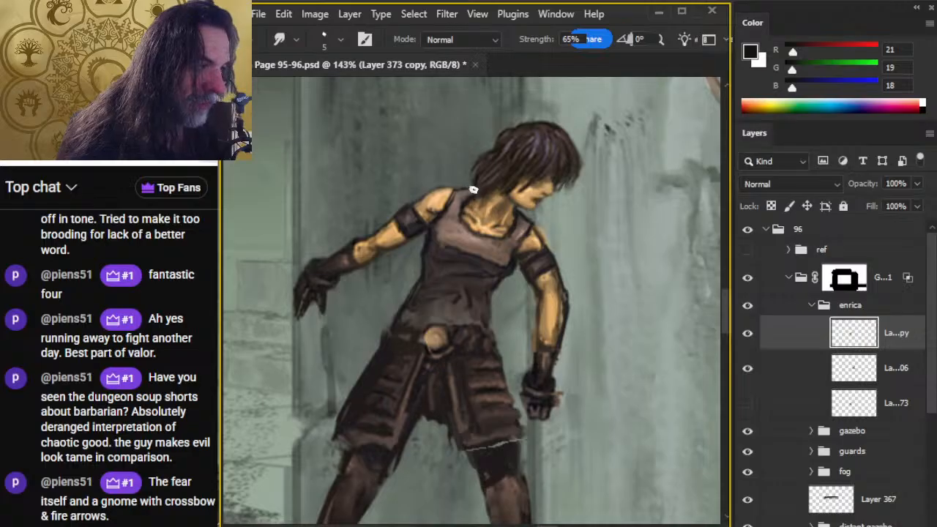
key(b)
key(r)
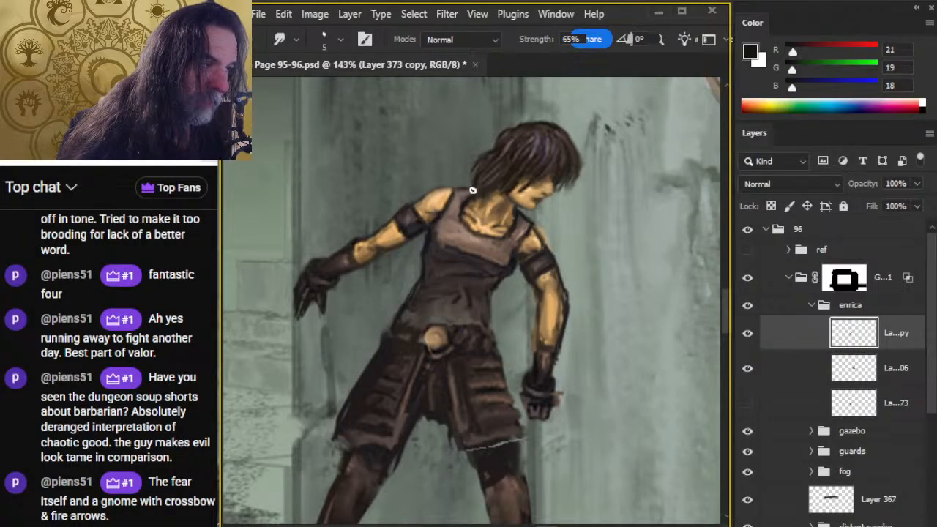
key(b)
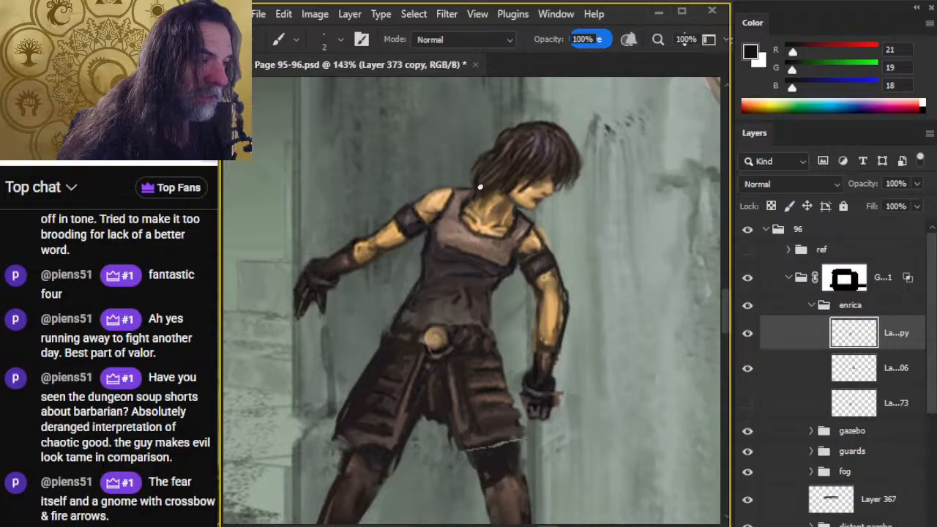
mouse_move(481, 187)
mouse_down()
mouse_move(504, 173)
mouse_move(478, 208)
mouse_up()
key(r)
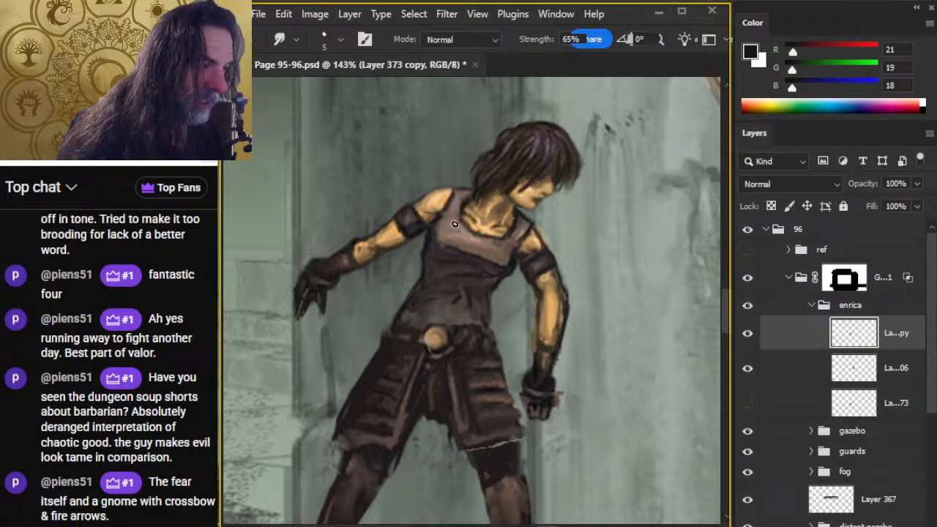
Step: Deepen the tank top's side edge beneath the outstretched arm with near-black tones sampled from the torso, and smudge the strokes
key(b)
alt+click(429, 273)
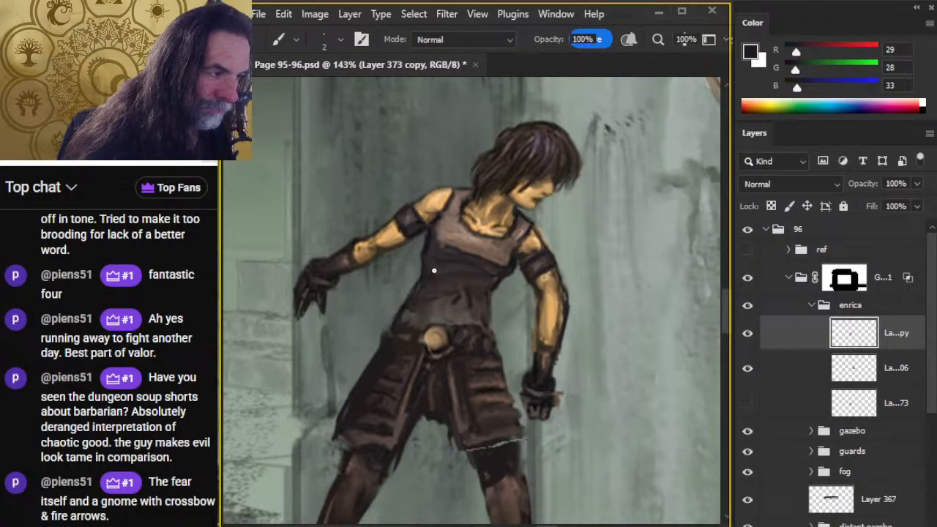
alt+click(431, 238)
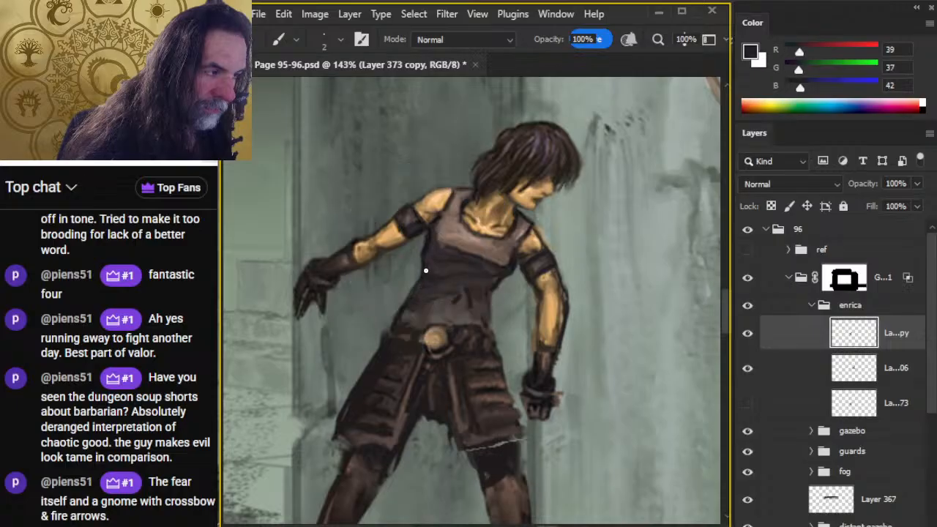
alt+click(427, 271)
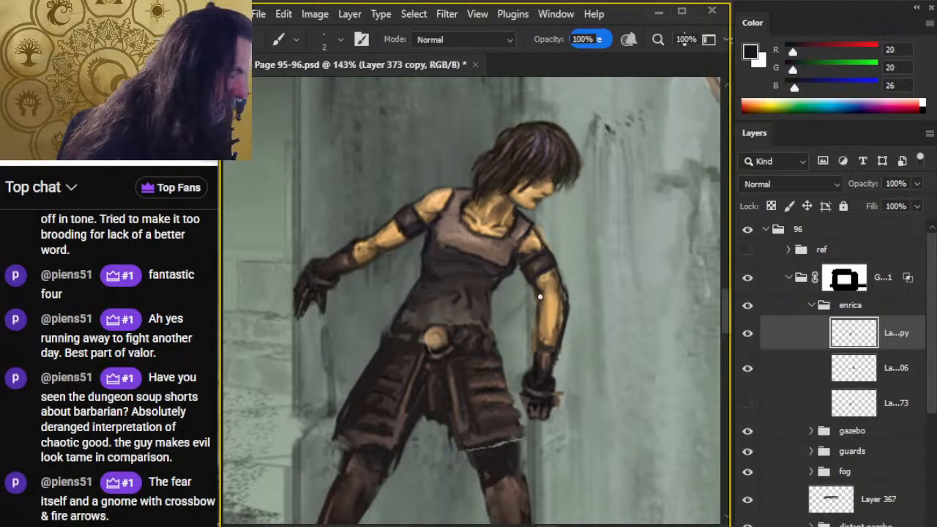
click(747, 334)
click(747, 334)
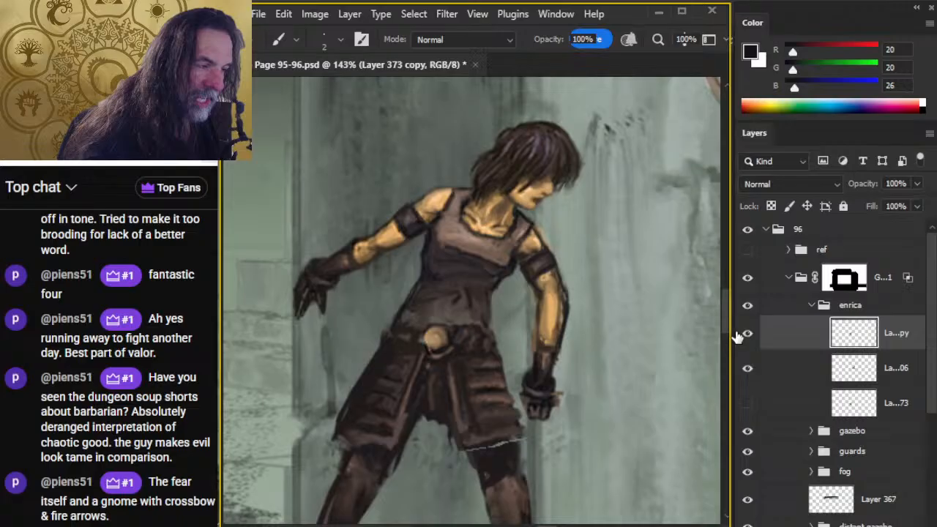
alt+click(424, 236)
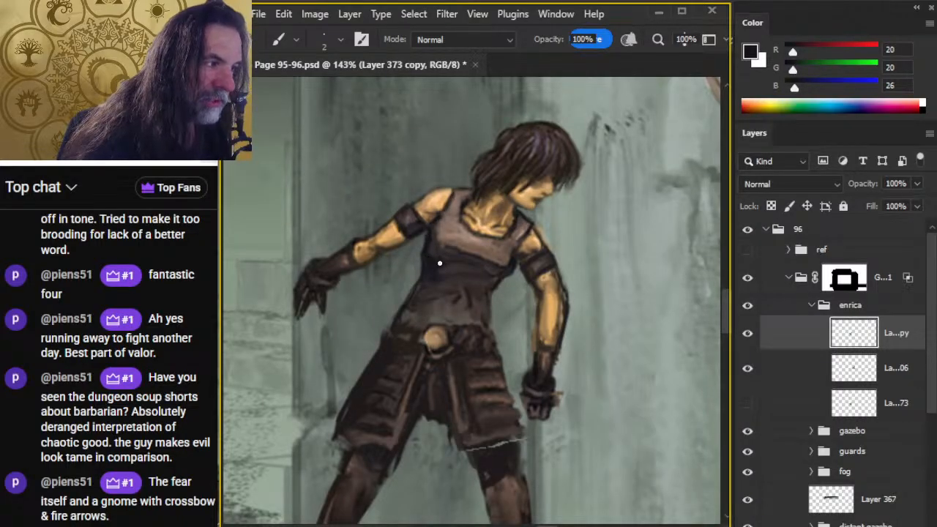
key(r)
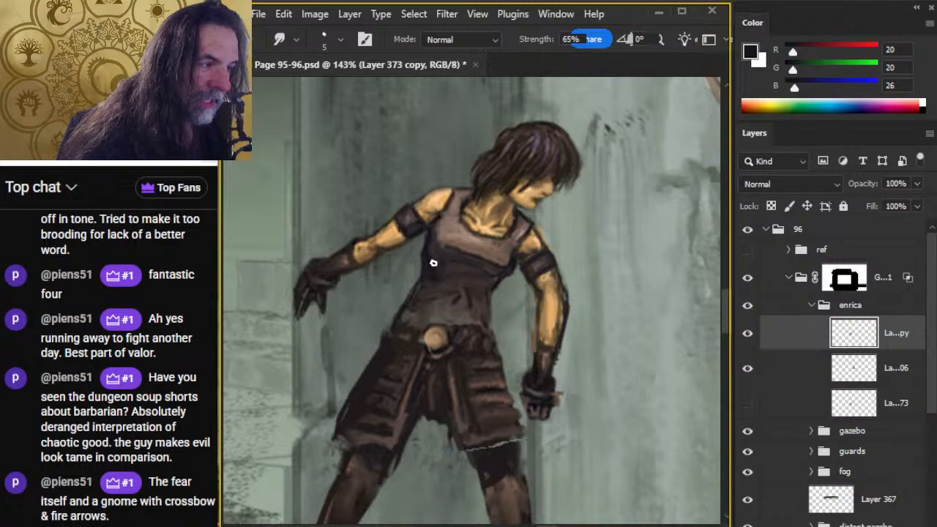
Step: Darken the tank top's edge at the lowered arm's armpit and that arm's shoulder contour with alternating near-black brush and smudge strokes
key(b)
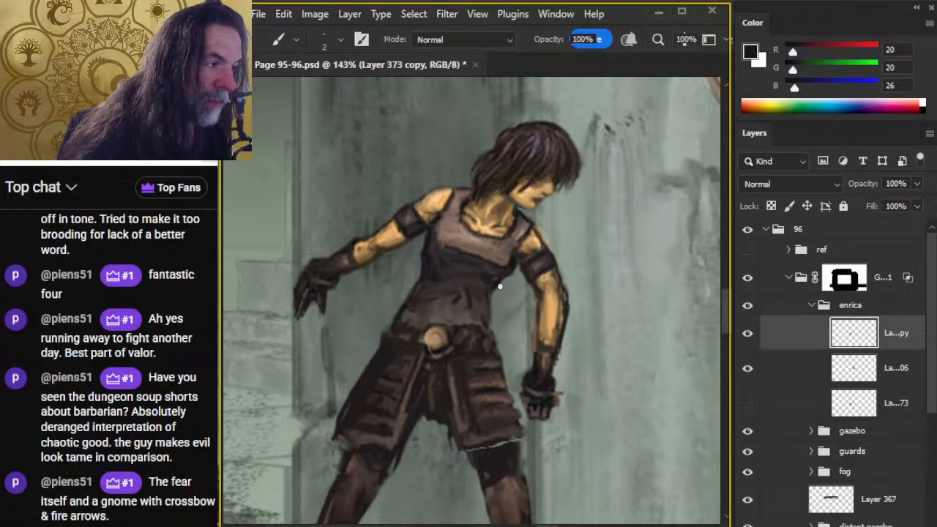
key(r)
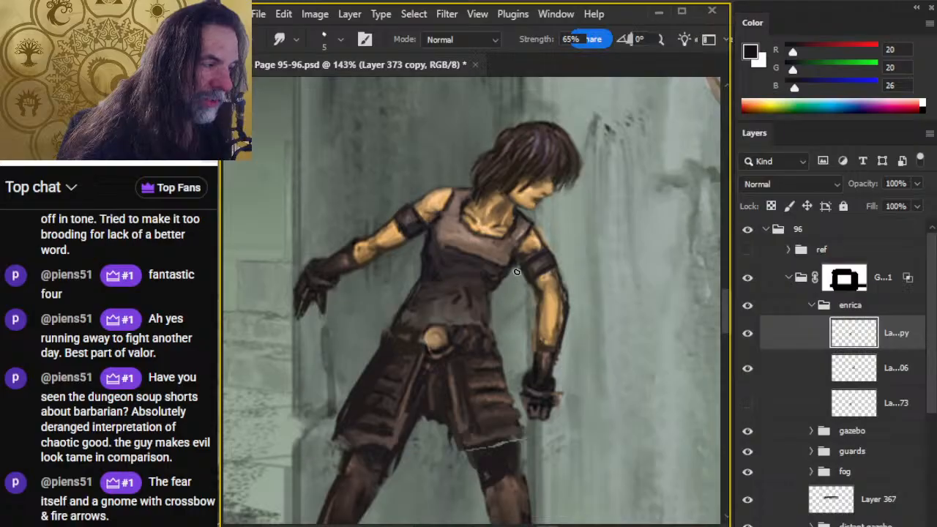
key(b)
key(r)
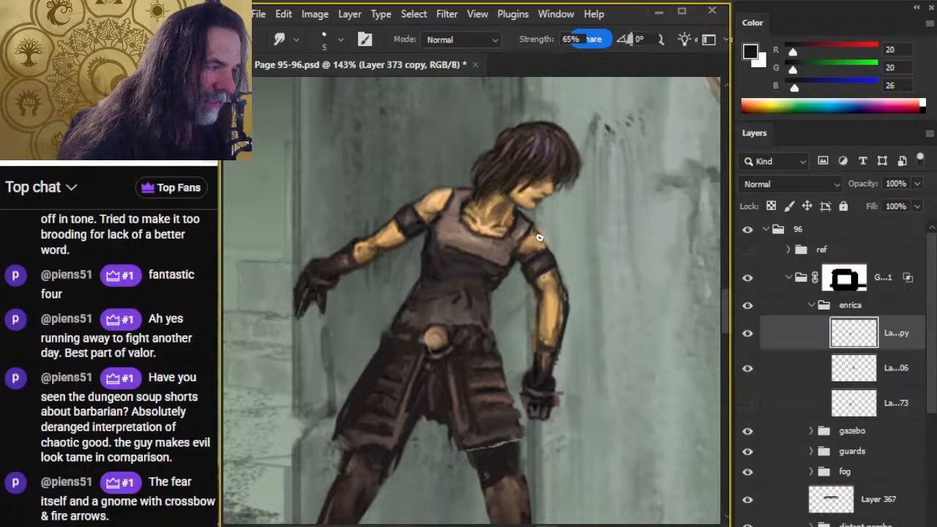
key(b)
key(r)
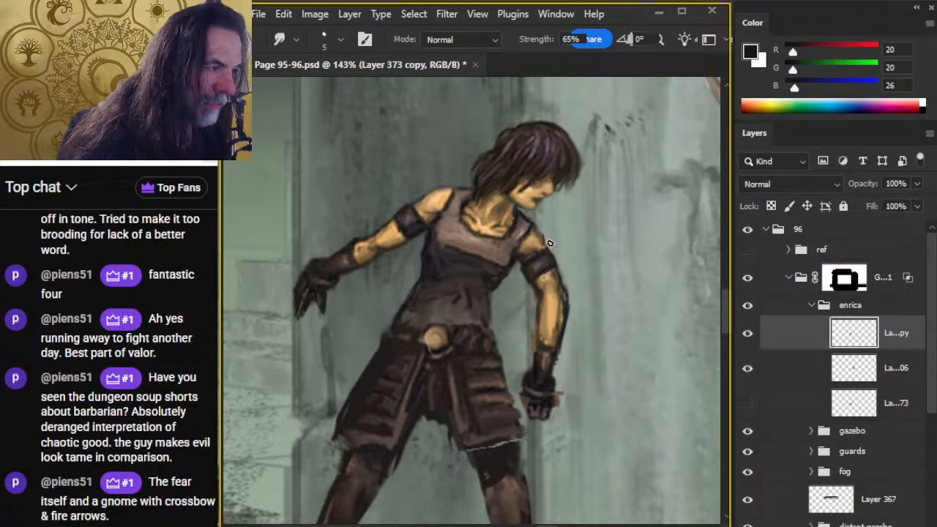
key(ctrl)
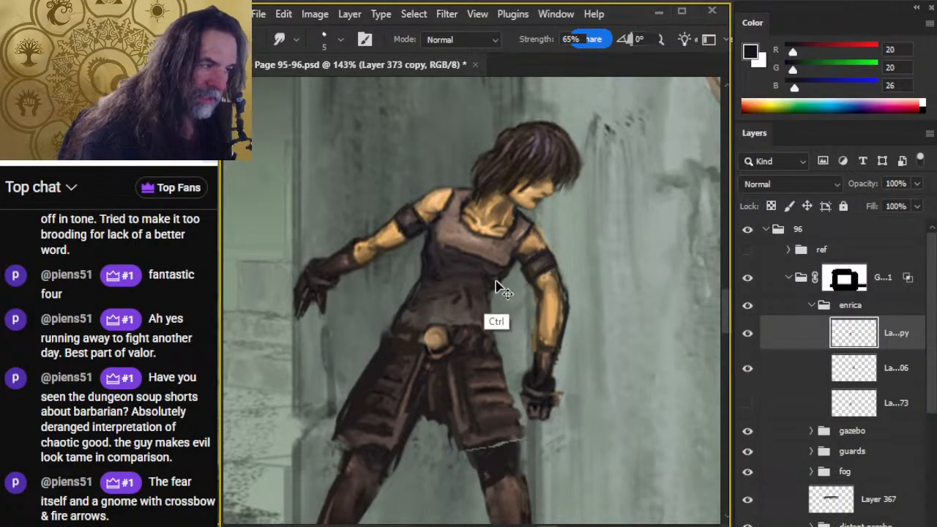
Step: Sample a dark brown beside the lowered arm's armband and refine the shoulder's contour and shading with brush and smudge strokes
key(b)
alt+click(560, 272)
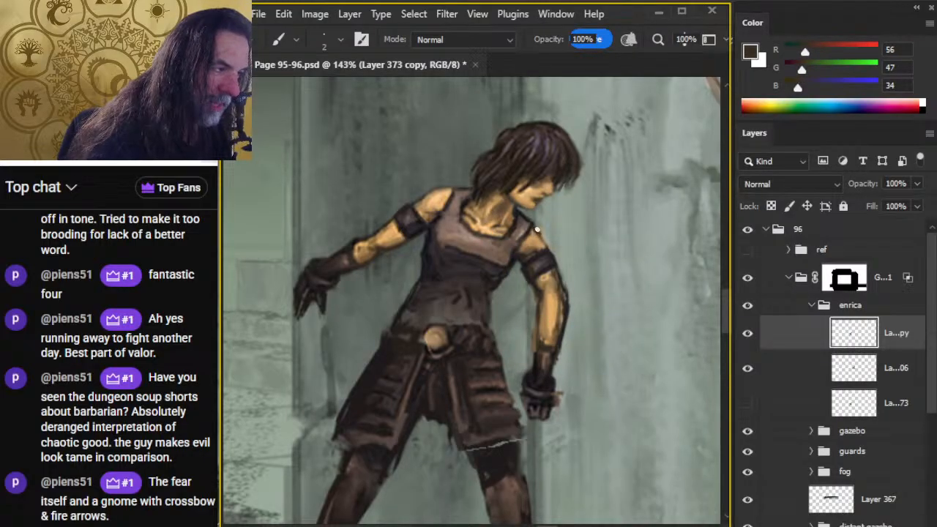
key(r)
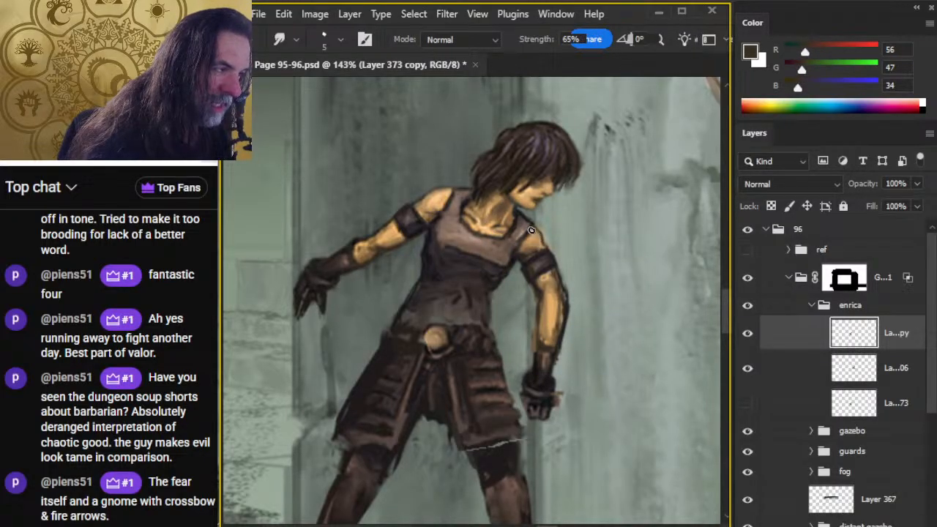
key(b)
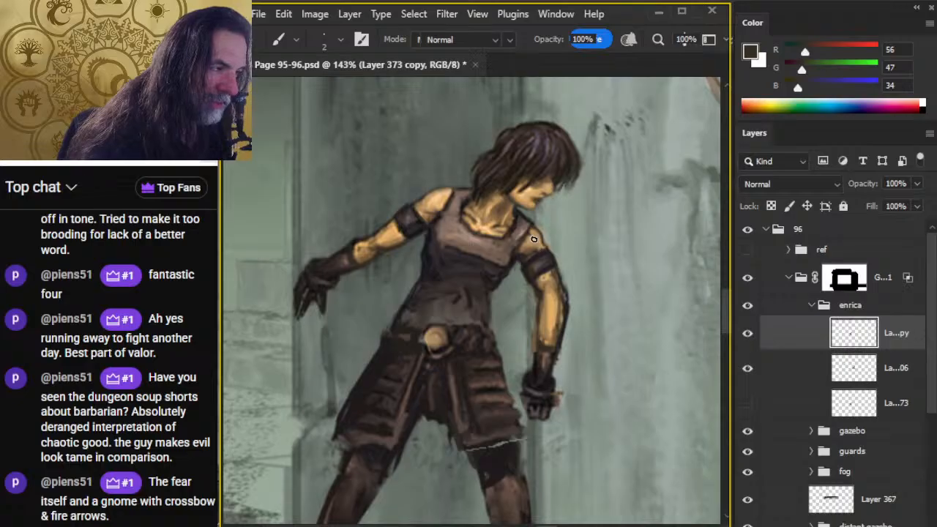
key(r)
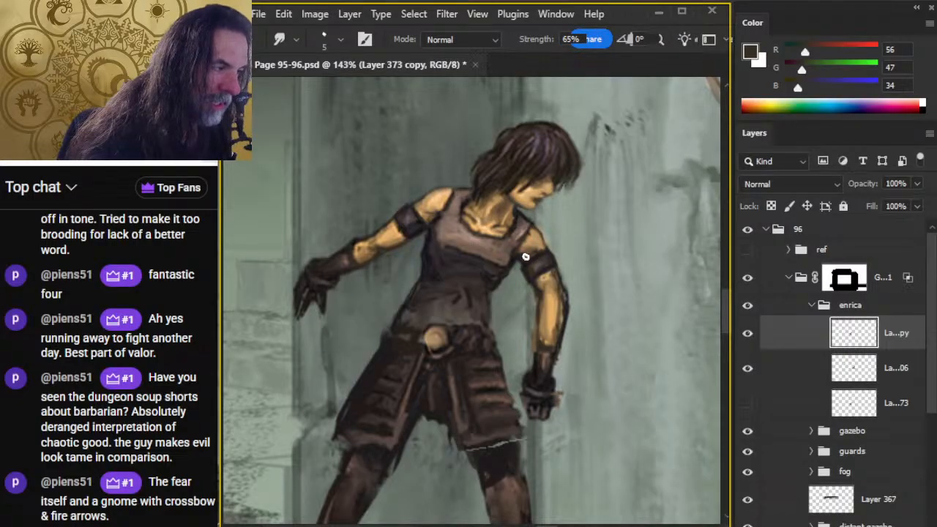
key(b)
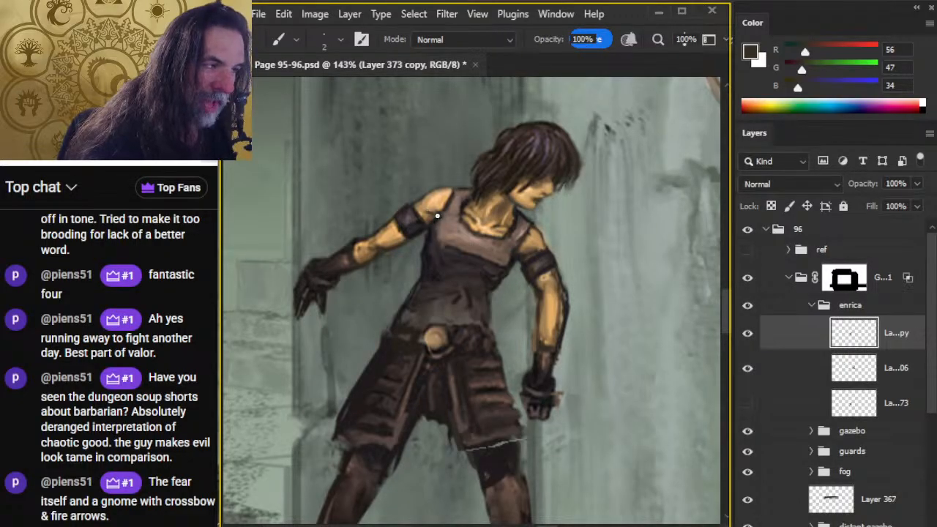
Step: Refine the tank top's waist edge on the lowered arm's side with dark brown brush strokes and fine smudging
key(r)
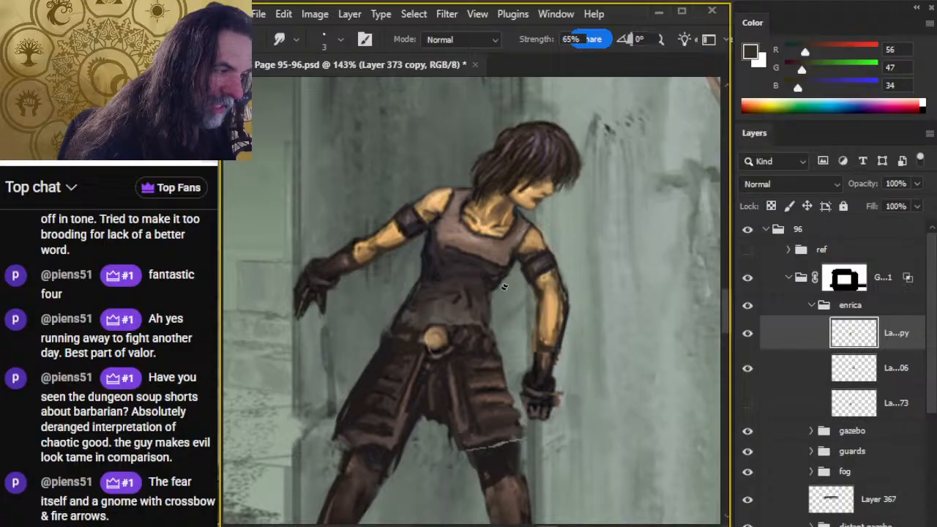
key(b)
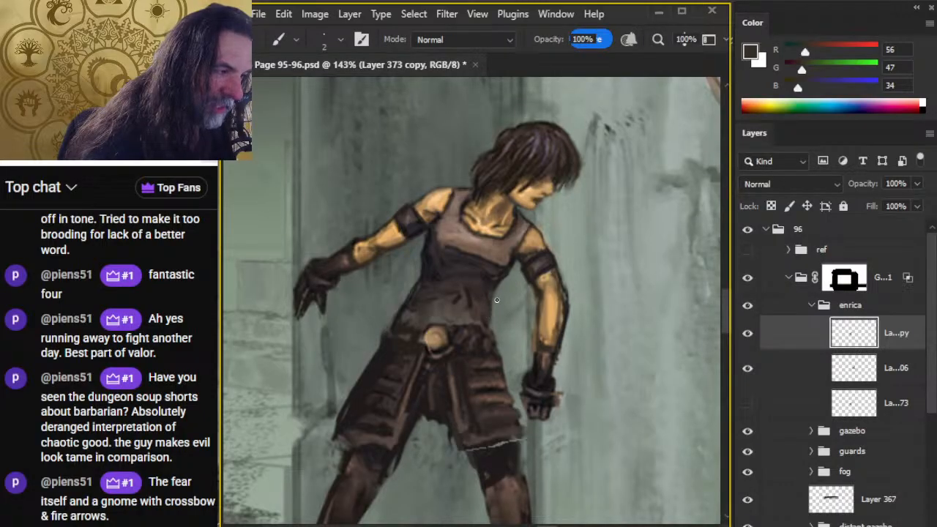
key(r)
key(b)
alt+click(499, 282)
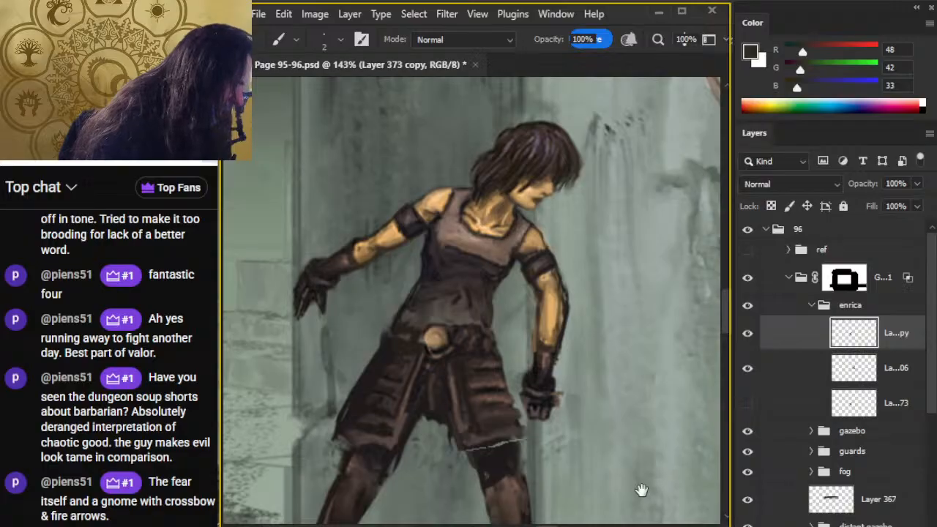
drag(530, 391, 575, 290)
key(l)
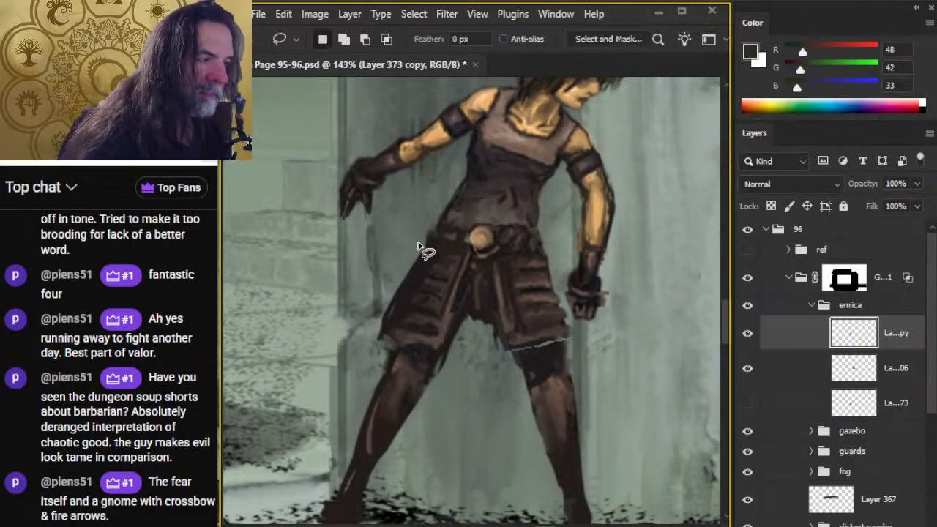
mouse_move(416, 229)
mouse_down()
mouse_move(252, 511)
mouse_move(479, 524)
mouse_up()
drag(530, 296, 517, 386)
mouse_move(365, 150)
mouse_down()
mouse_move(226, 310)
mouse_move(365, 330)
mouse_move(396, 312)
mouse_move(434, 313)
mouse_move(425, 301)
mouse_move(379, 320)
mouse_move(284, 309)
mouse_move(355, 138)
mouse_move(526, 91)
mouse_up()
key(ctrl+d)
Step: Lasso the figure's upper body from the waist up, including both arms and gloved hands, and separate it onto its own layer
mouse_move(692, 215)
mouse_down()
mouse_move(604, 443)
mouse_move(563, 408)
mouse_move(540, 334)
mouse_move(474, 299)
mouse_up()
key(shift)
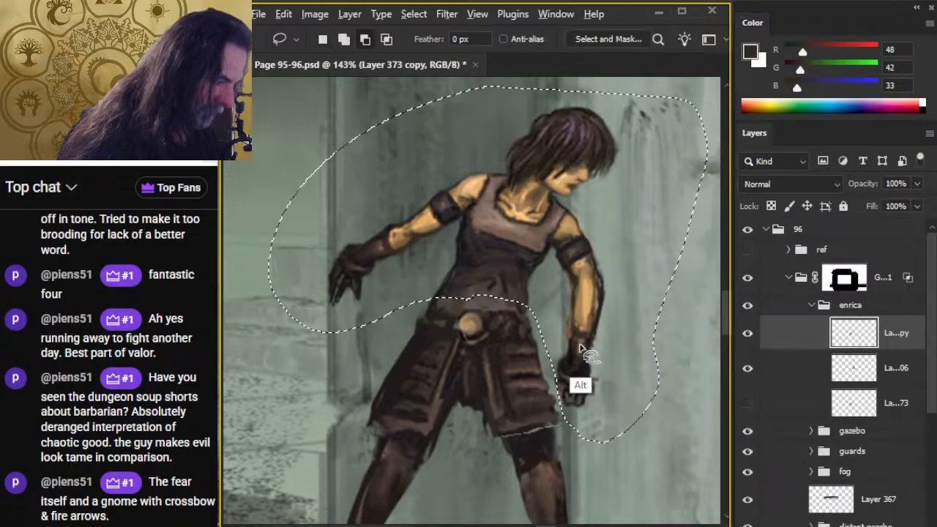
mouse_move(565, 341)
mouse_down()
mouse_move(544, 366)
mouse_move(560, 412)
mouse_move(584, 423)
mouse_up()
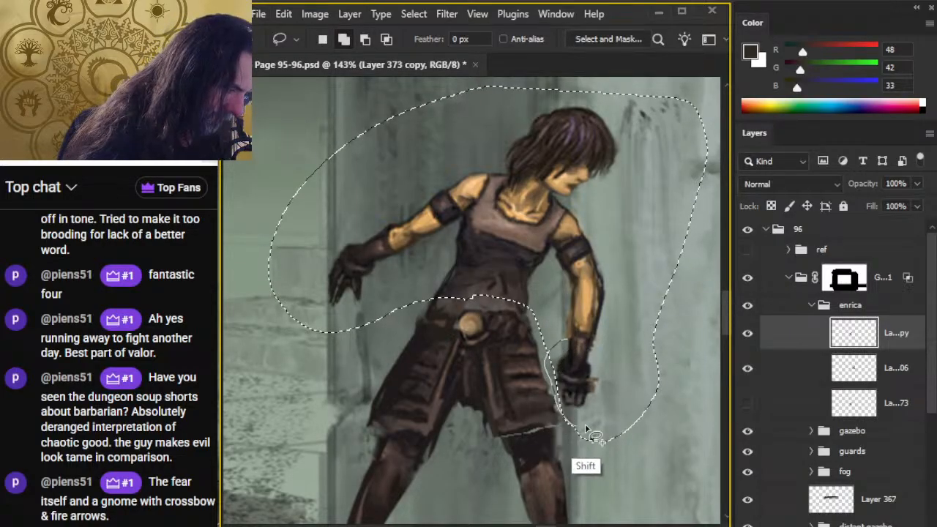
key(ctrl+j)
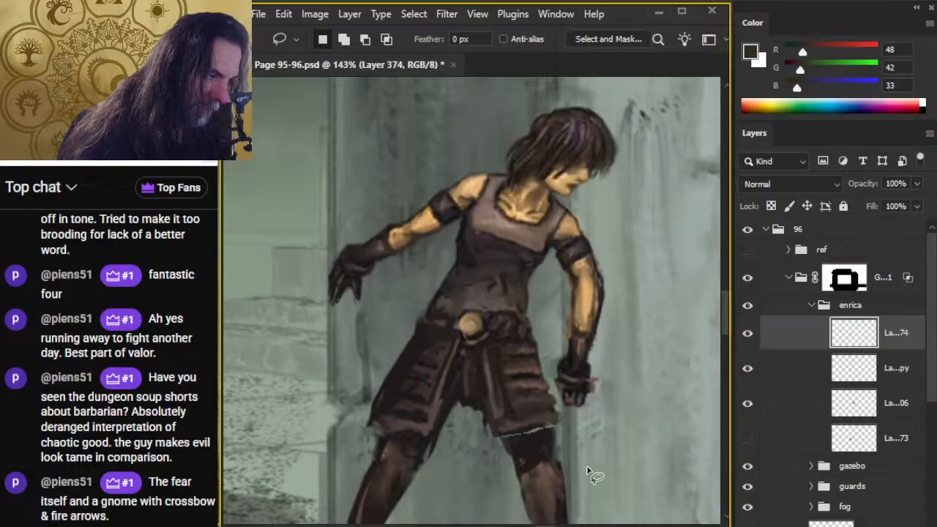
Step: Nudge the separated upper body down and slightly left to shorten the torso above the belt
key(v)
key(Down)
key(Down)
key(Down)
key(Down)
key(Left)
key(Left)
key(Left)
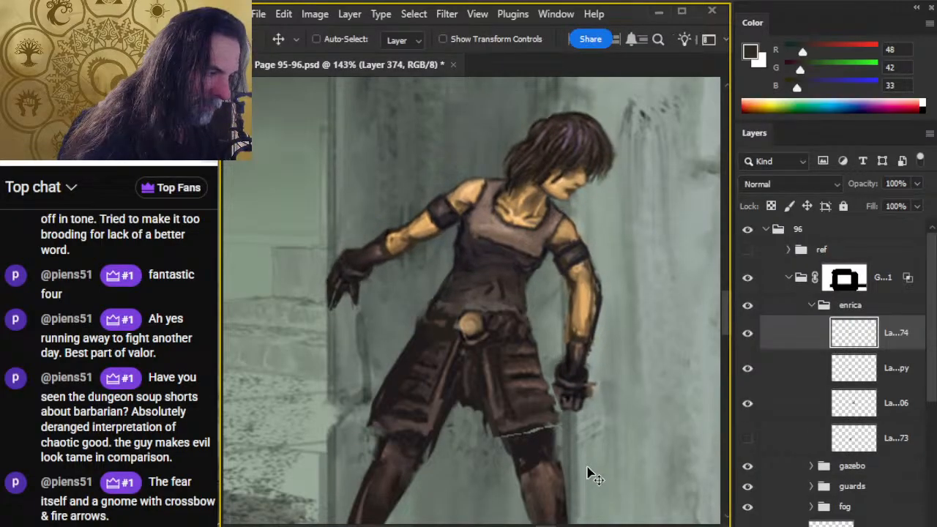
key(Right)
key(Right)
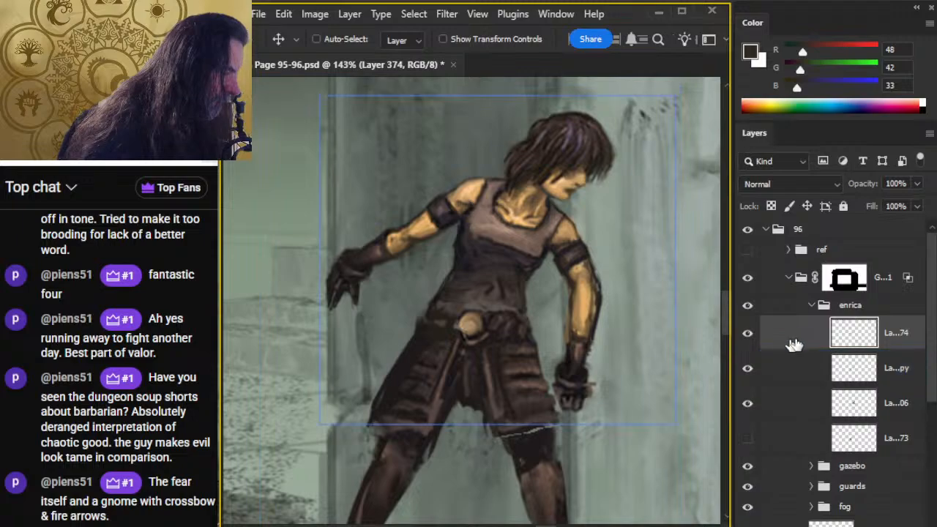
Step: Retouch the belt buckle's edge with its own sampled tan and merge the upper-body layer down into Layer 373 copy
key(r)
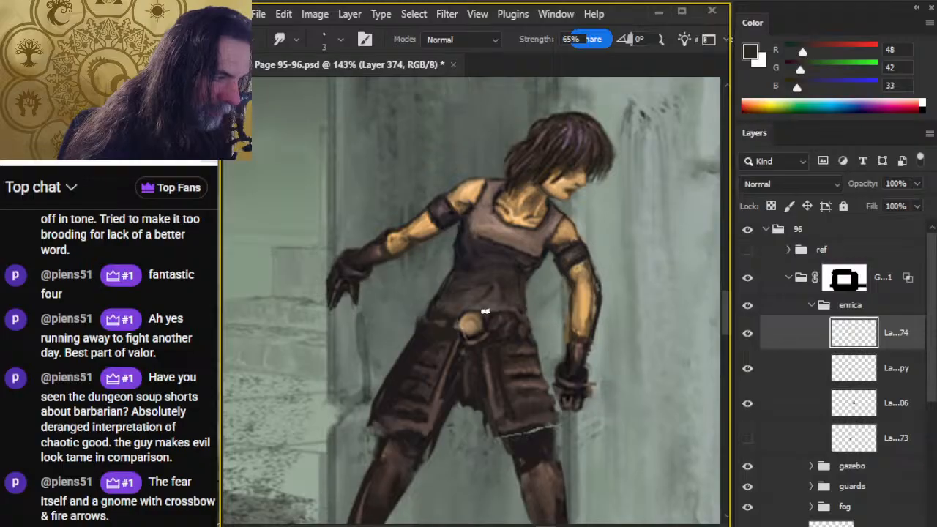
key(b)
alt+click(467, 324)
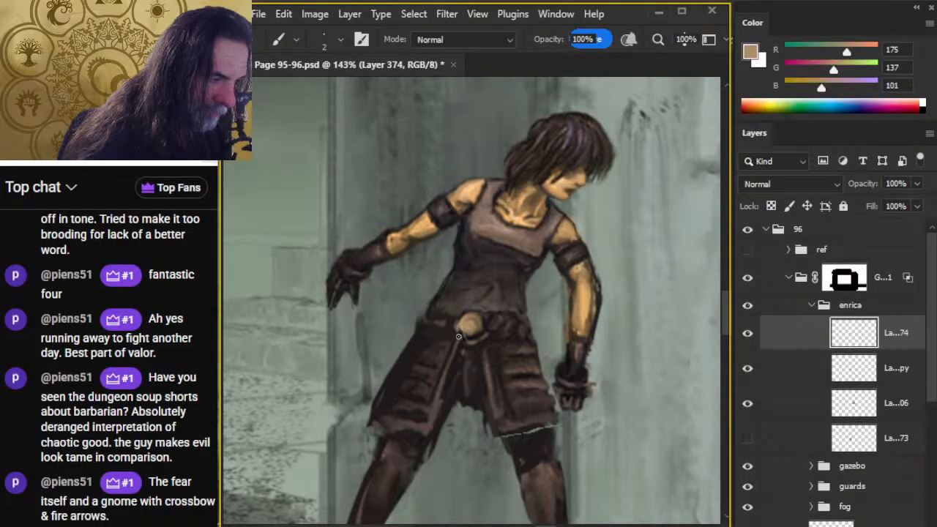
right_click(807, 338)
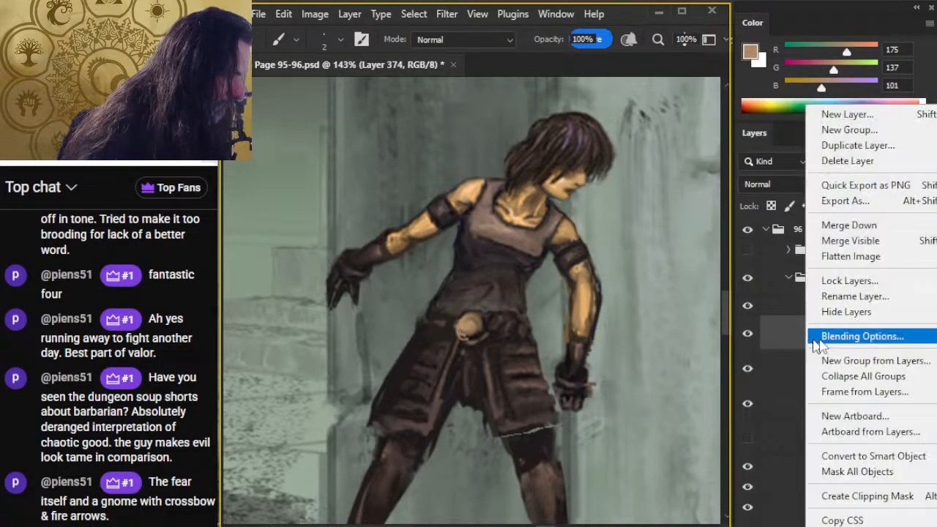
click(864, 232)
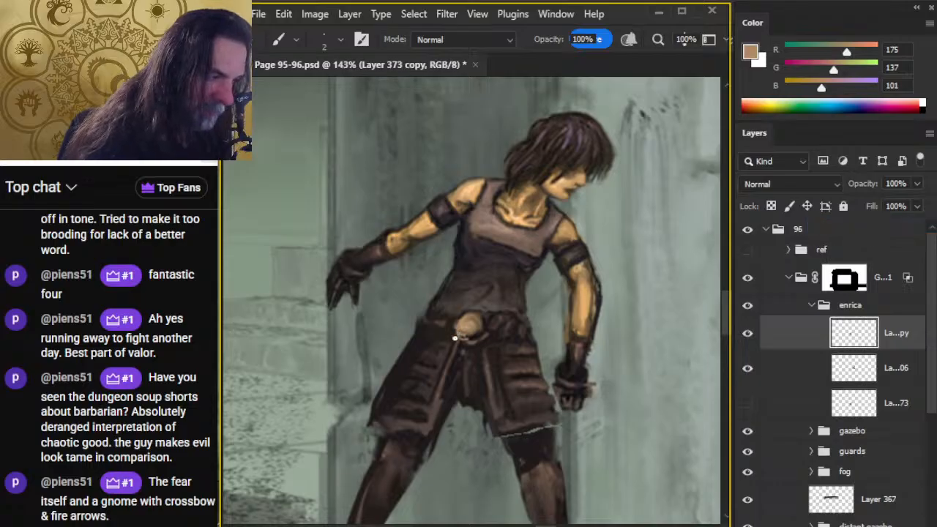
Step: Outline the belt buckle in sampled near-black and darken the belt beside it with dark browns sampled from the shorts and belt
alt+click(477, 373)
drag(466, 337, 460, 331)
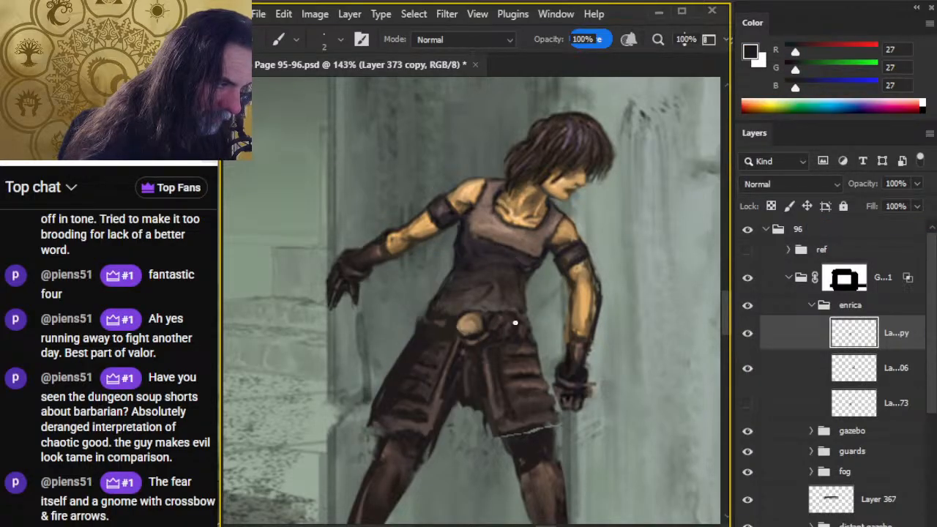
alt+click(496, 364)
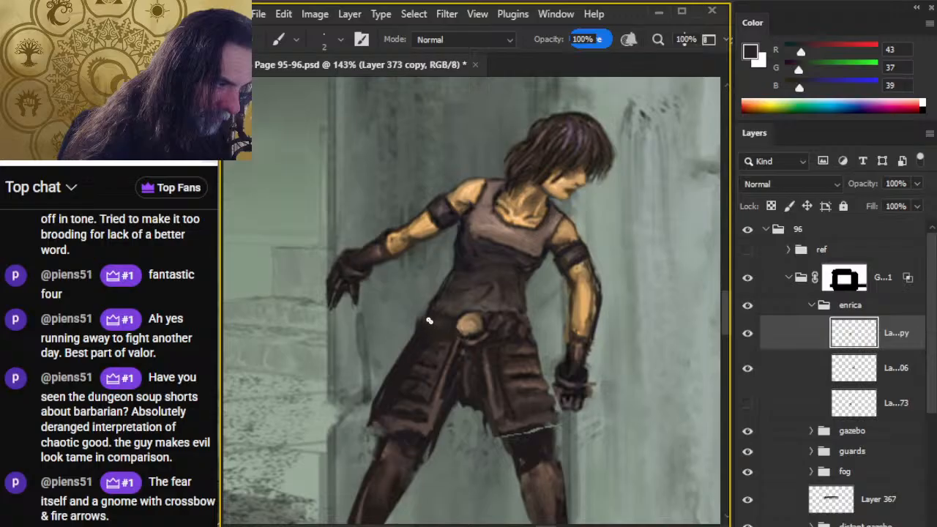
alt+click(500, 319)
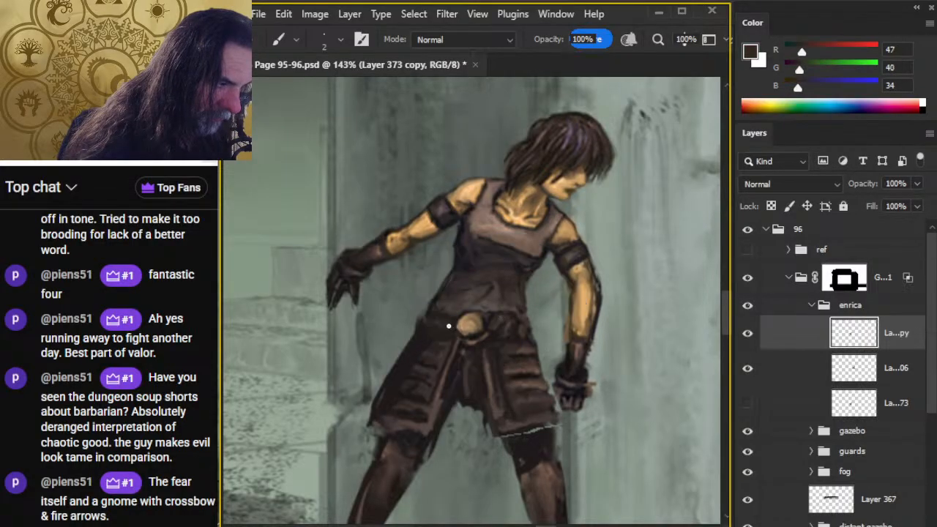
Step: Paint dark brown sampled from the belt over the waistband on the glove-extended-arm side of the buckle and smudge it at 65% strength
alt+click(518, 340)
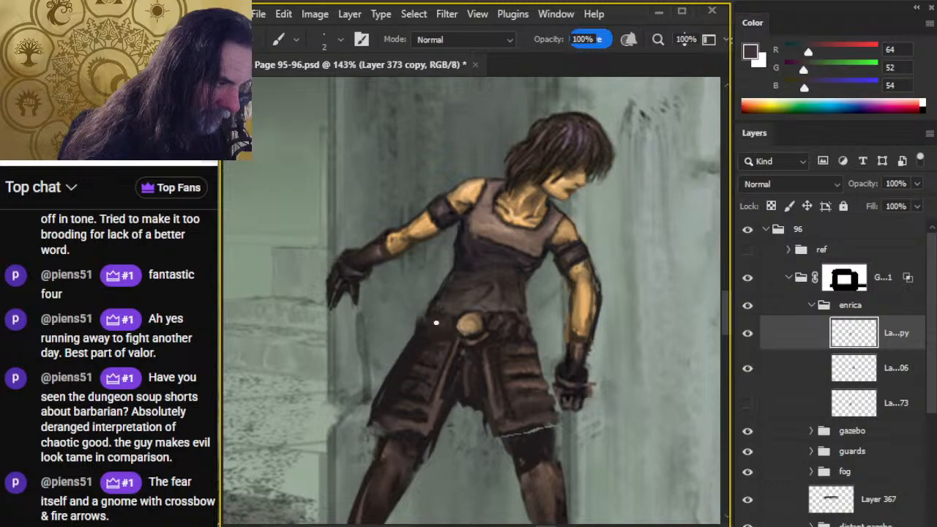
key(r)
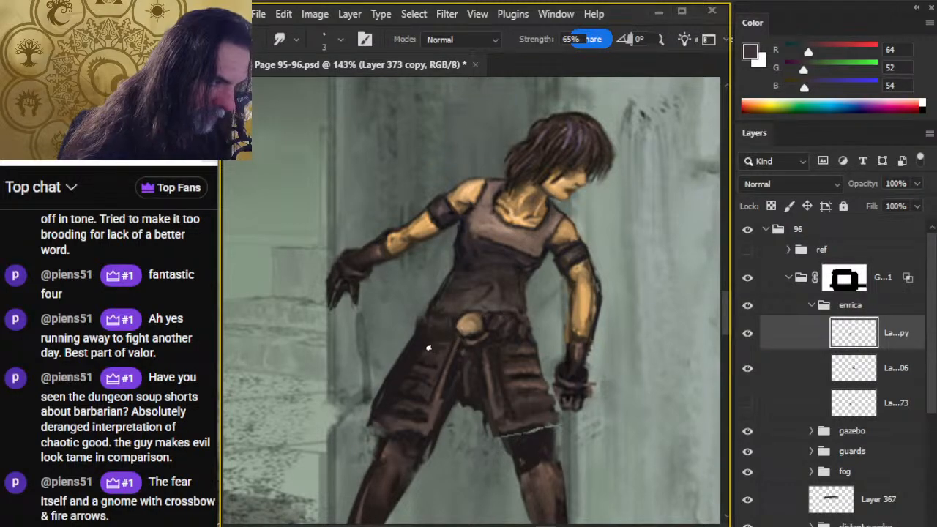
key(b)
drag(424, 335, 459, 340)
key(r)
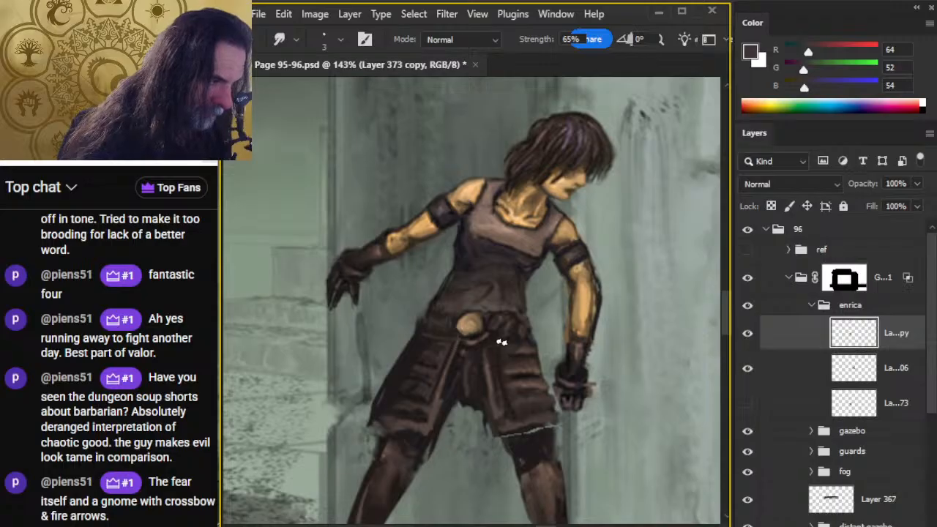
Step: Define the belt segments beside the buckle with sampled near-black and brown, and clean up the outer edge of the waist with the Eraser
key(b)
alt+click(518, 325)
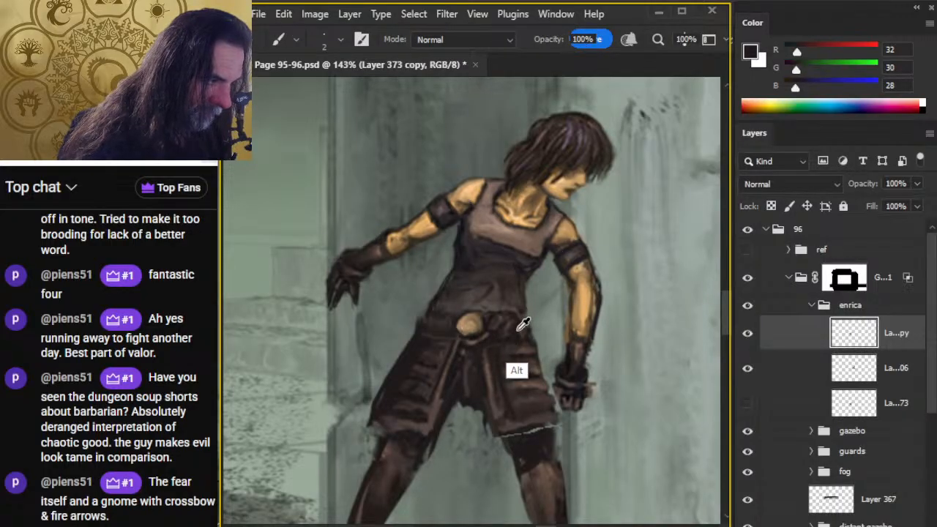
alt+click(510, 325)
alt+click(488, 329)
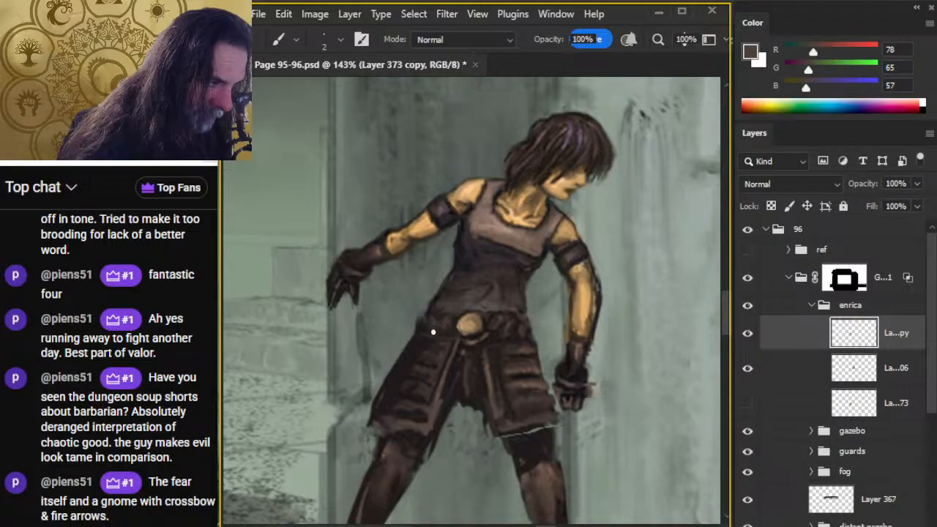
alt+click(515, 334)
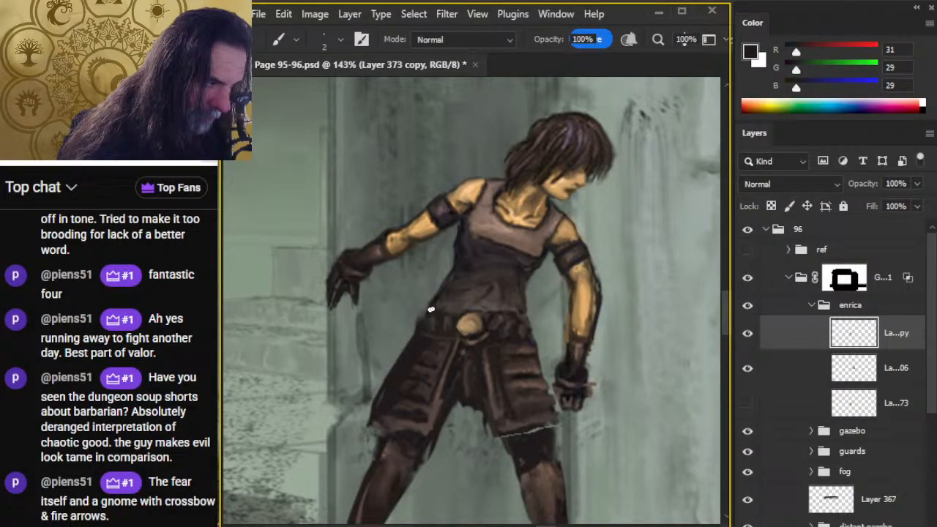
key(e)
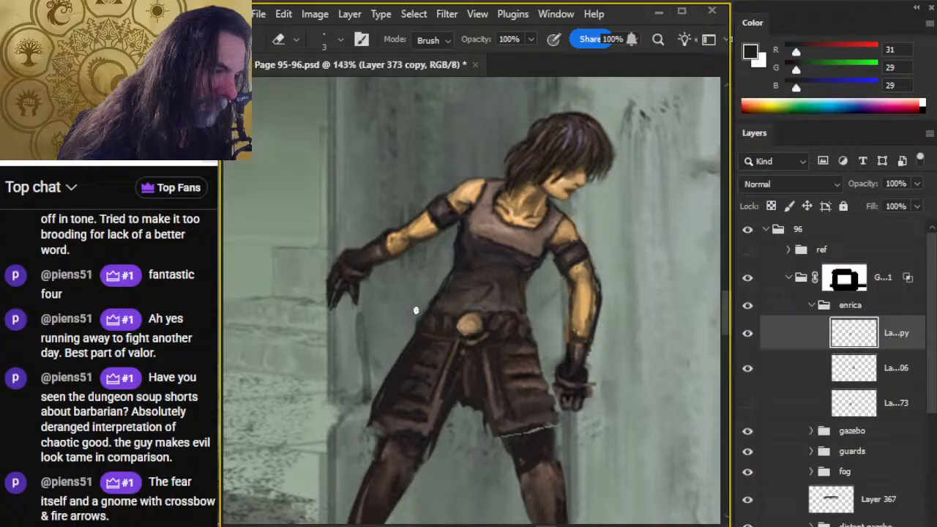
Step: Repaint the lowered gloved hand beside the shorts with longer, separated fingers in sampled near-black, and smudge the strokes at 65% strength
key(z)
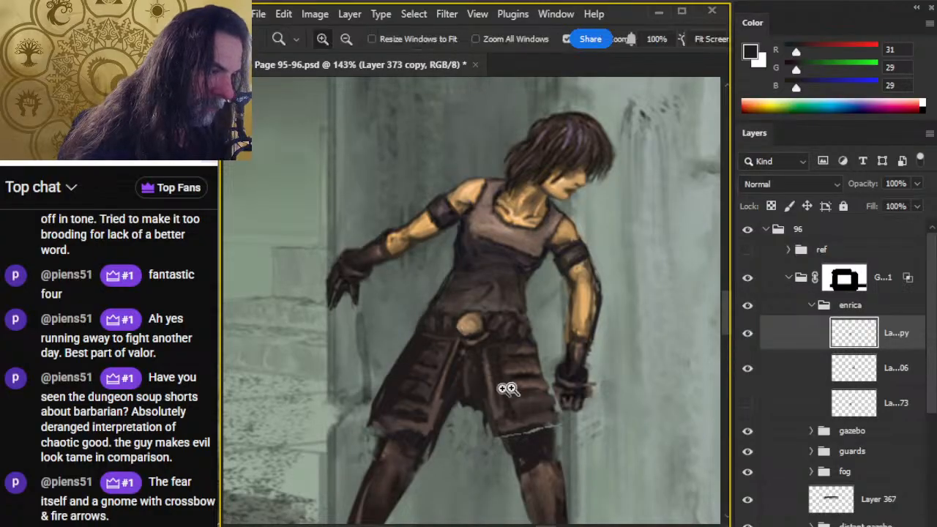
drag(502, 383, 473, 431)
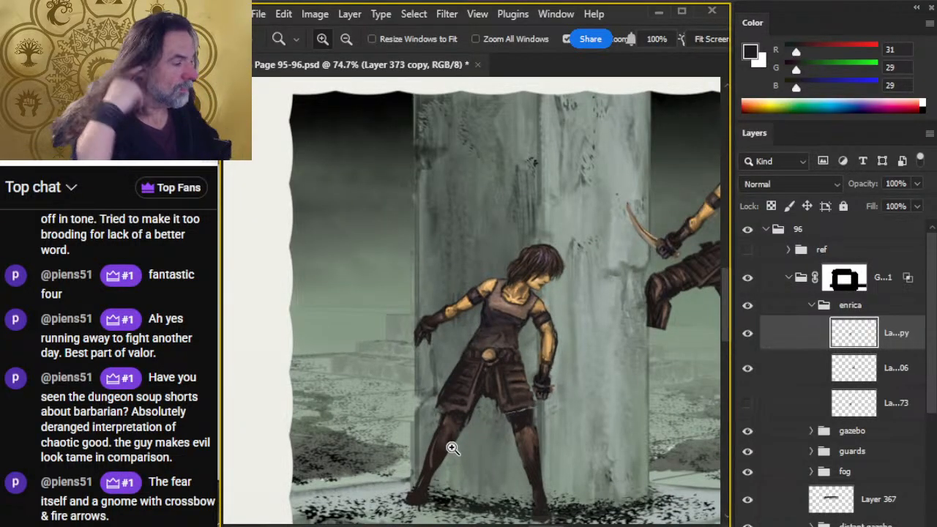
mouse_move(552, 396)
mouse_down()
mouse_move(573, 425)
mouse_move(581, 347)
mouse_up()
key(e)
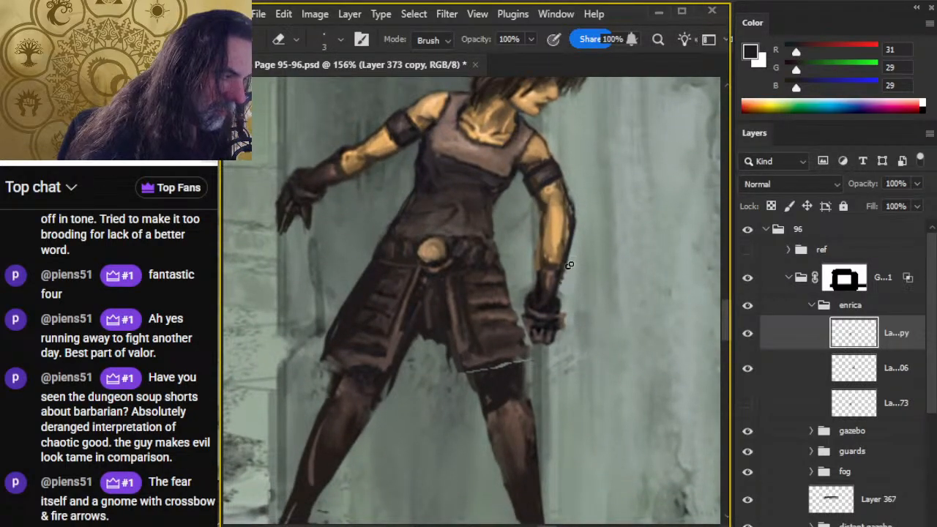
key(l)
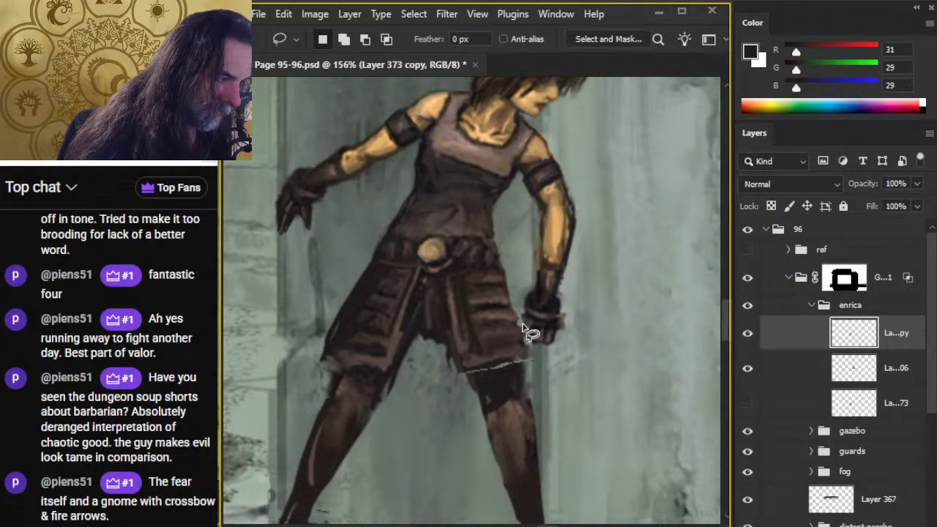
key(b)
alt+click(549, 310)
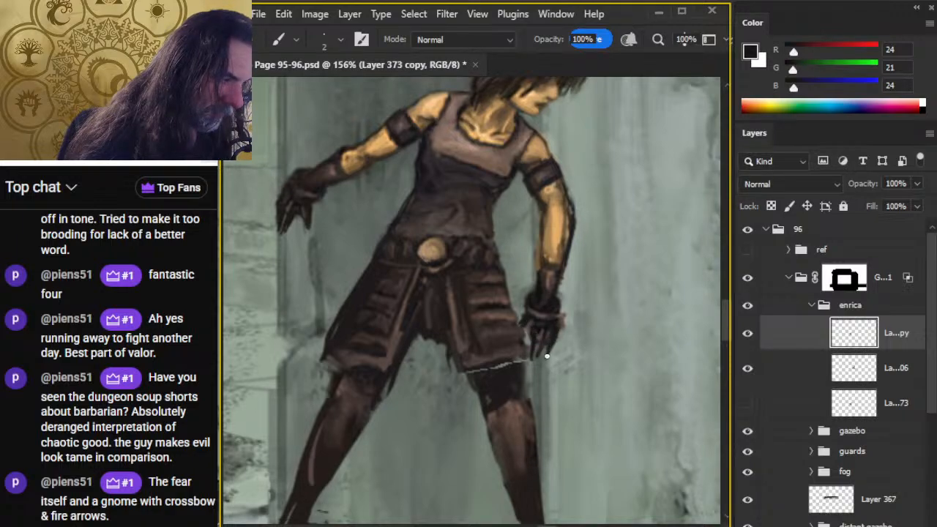
mouse_move(554, 350)
mouse_down()
mouse_move(559, 327)
mouse_move(525, 347)
mouse_up()
key(r)
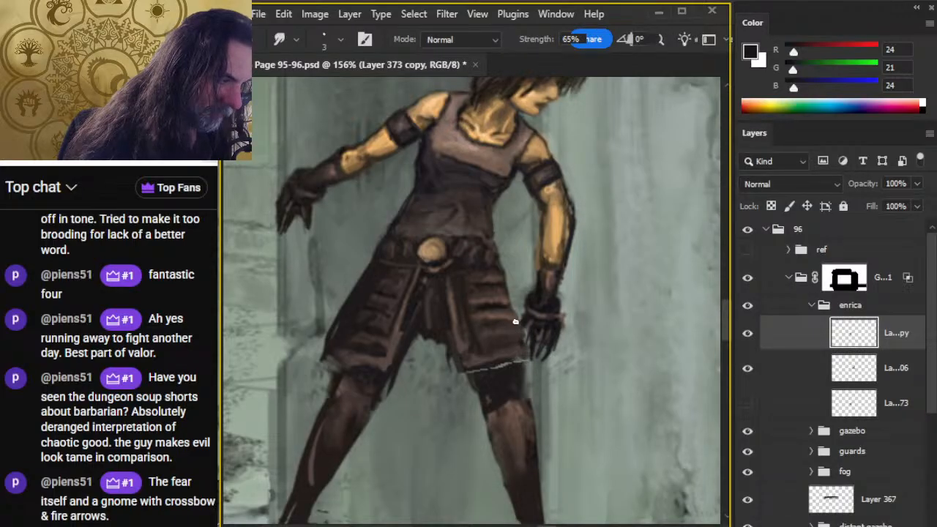
Step: Darken the folds on the shorts leg nearest the lowered hand and cover the pale line along its hem with sampled near-black
key(b)
alt+click(487, 339)
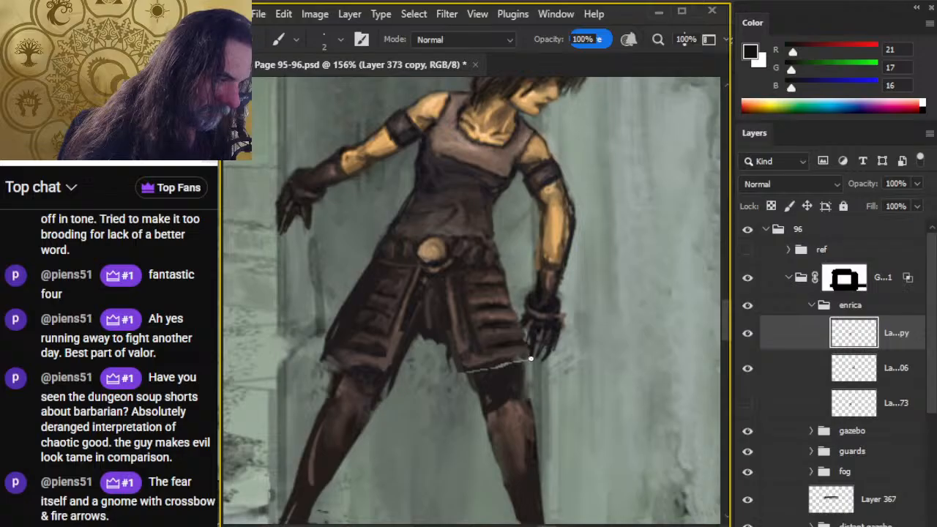
key(r)
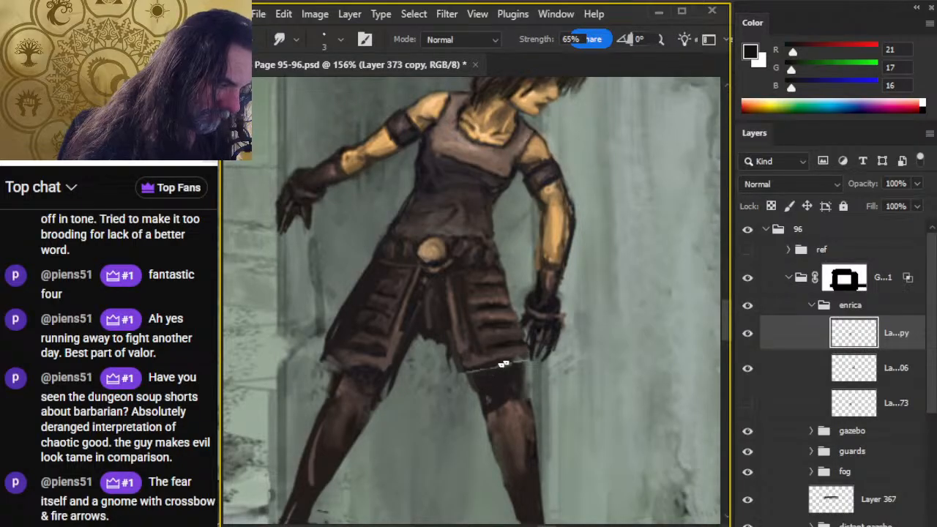
key(b)
alt+click(477, 374)
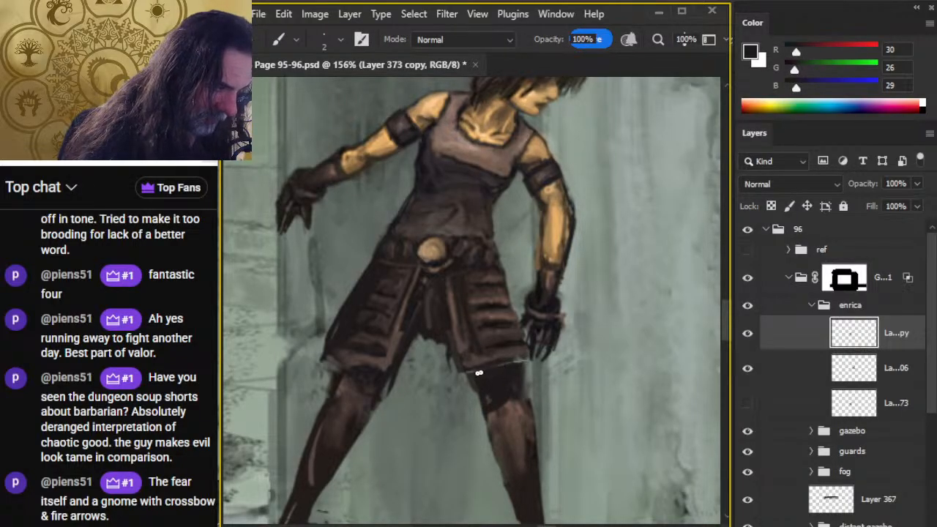
key(r)
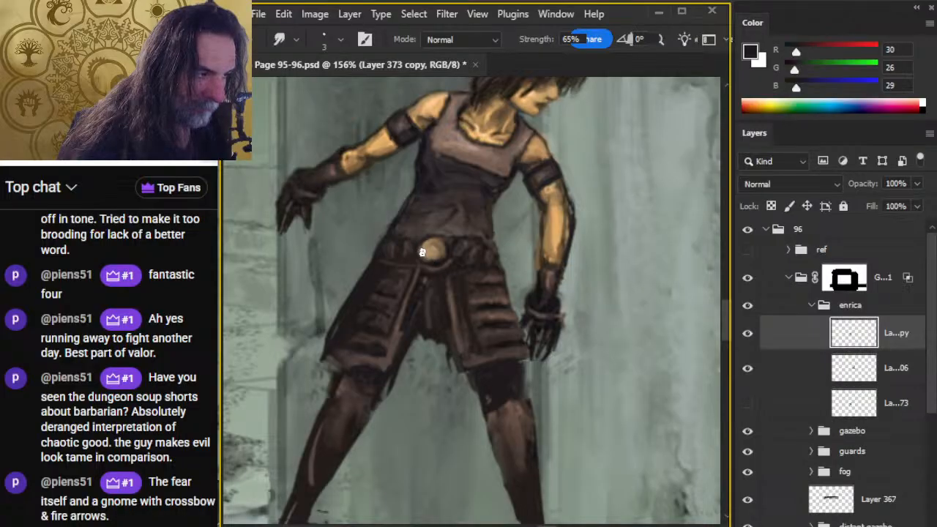
Step: Shade the round belt buckle's rim and strengthen its dark outline using near-blacks sampled around it, smudging the strokes at 65% strength
key(b)
alt+click(433, 265)
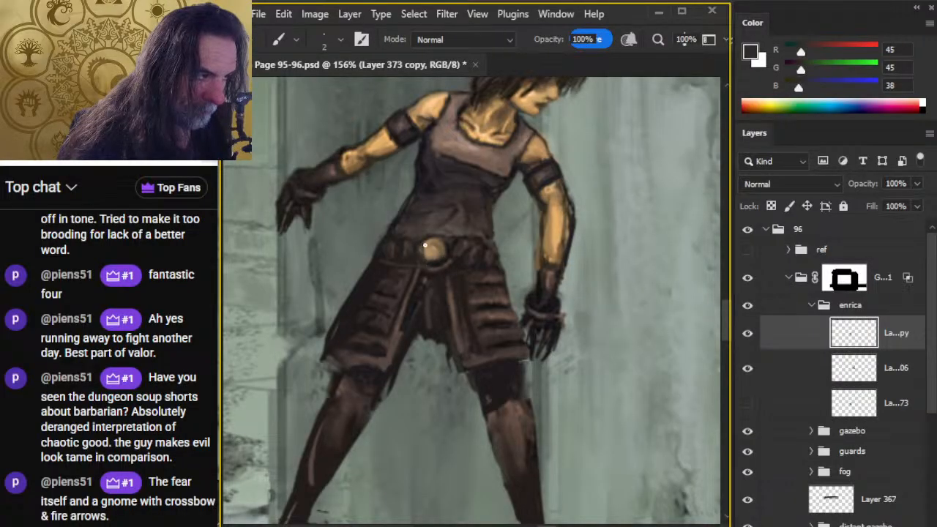
alt+click(436, 261)
key(r)
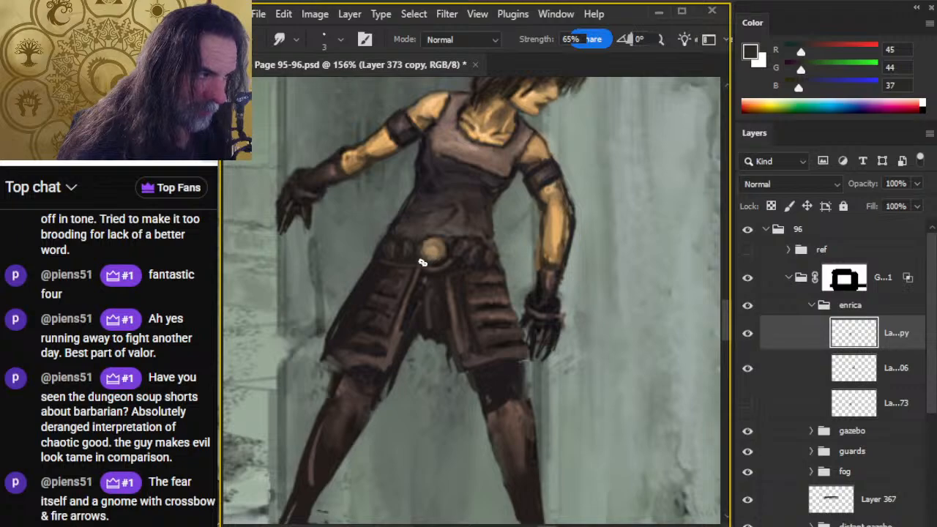
key(b)
alt+click(451, 252)
alt+click(433, 263)
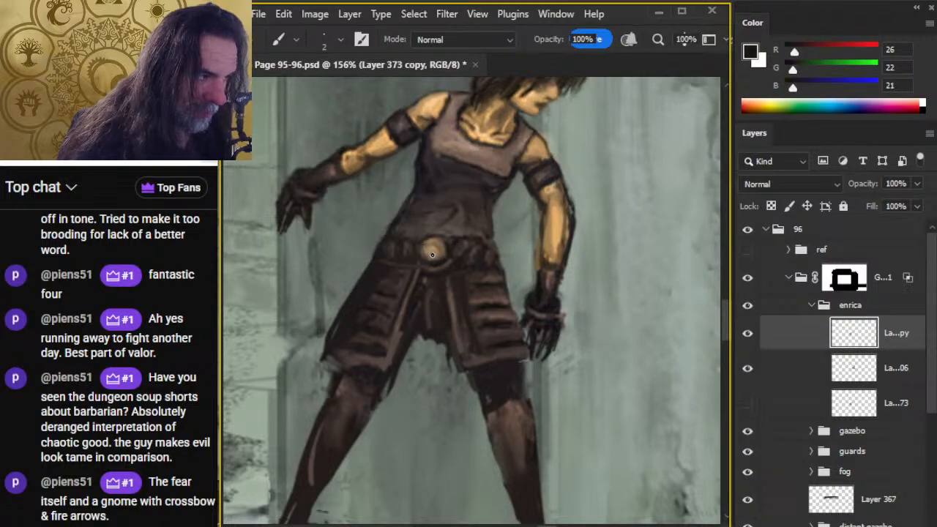
key(r)
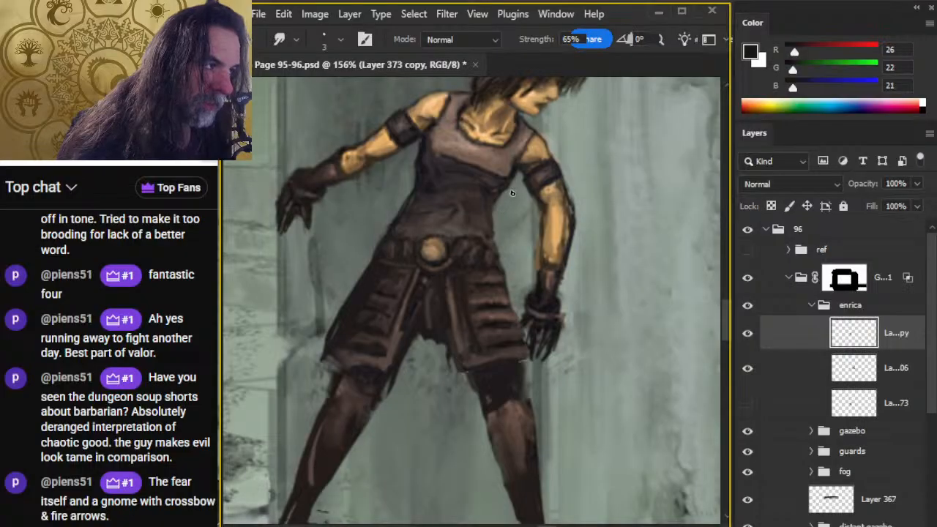
Step: Soften the fold marks on the tank top's midriff and refine its waist edge, alternating fine near-black brushwork with 65% smudging
key(b)
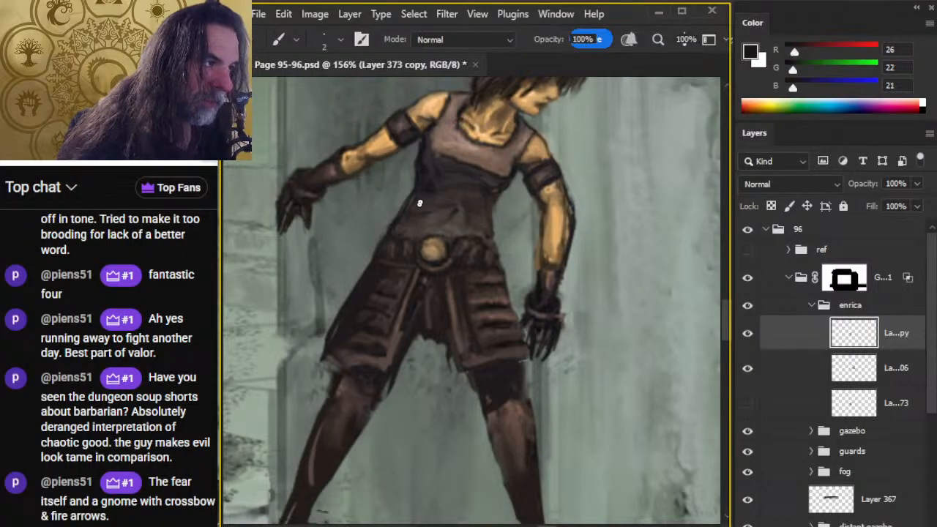
key(r)
mouse_move(433, 200)
mouse_down()
mouse_move(463, 207)
mouse_move(454, 212)
mouse_up()
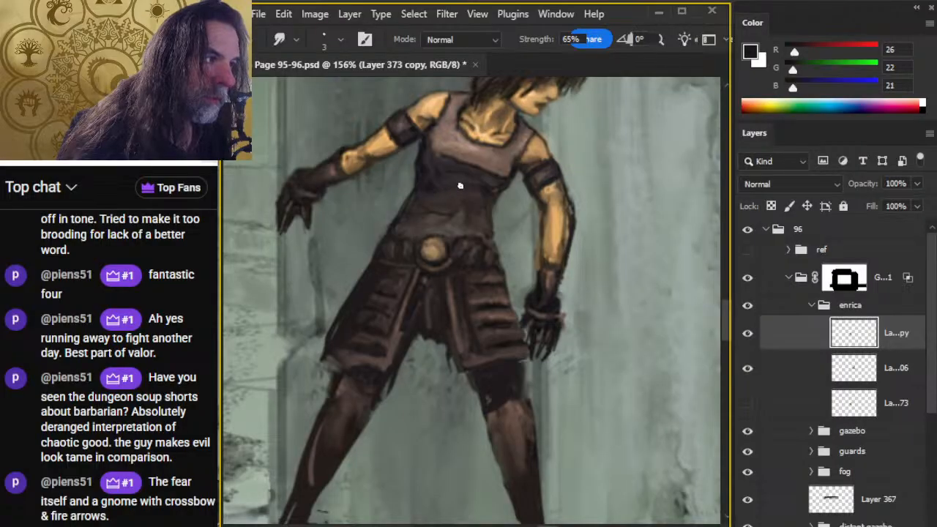
key(b)
key(r)
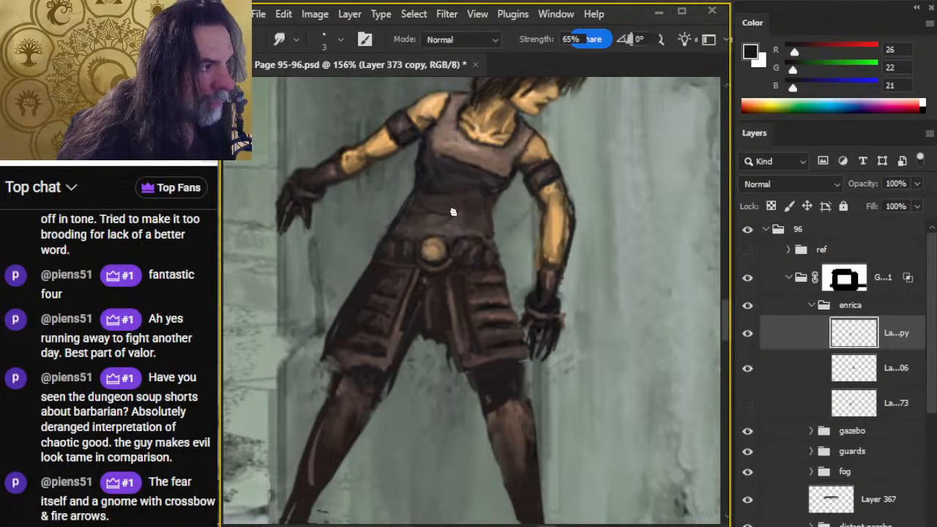
key(b)
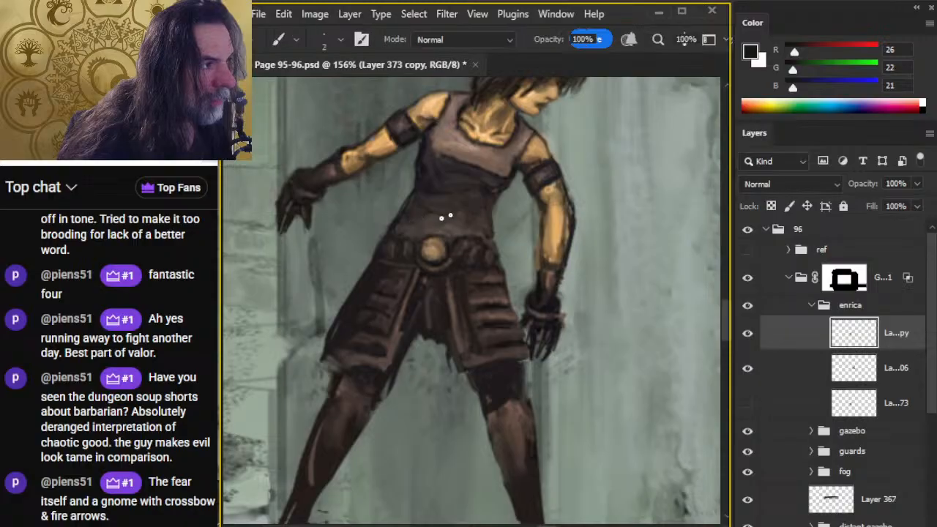
key(r)
key(b)
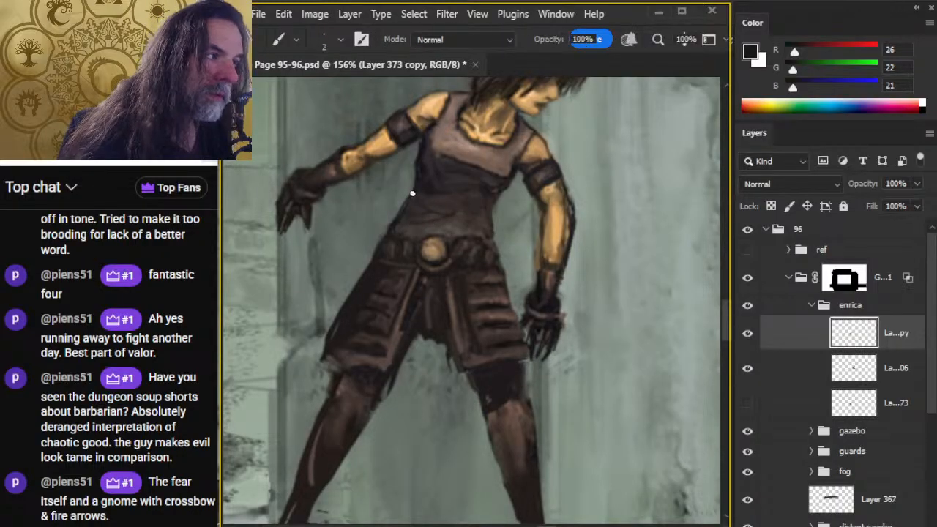
key(r)
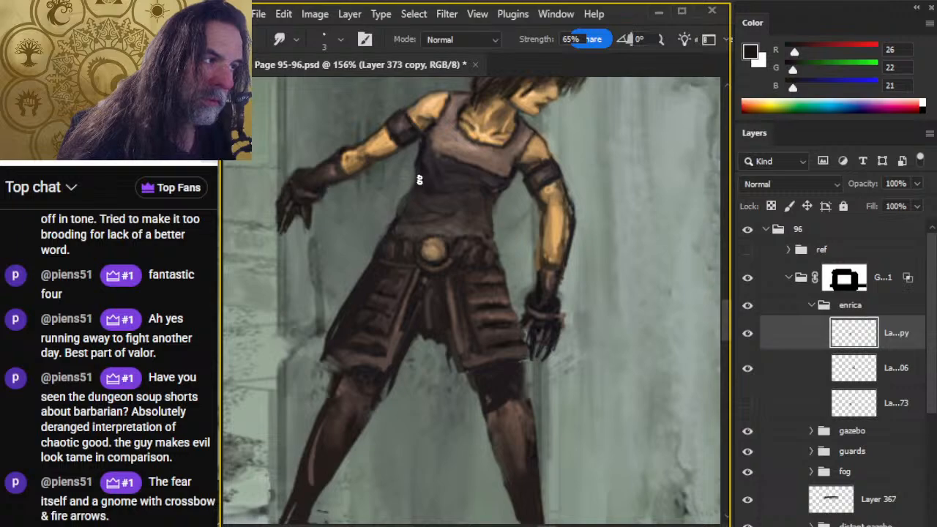
Step: Refine the warrior's torso outline and waist shading with small erasing, painting and smudging touches
key(e)
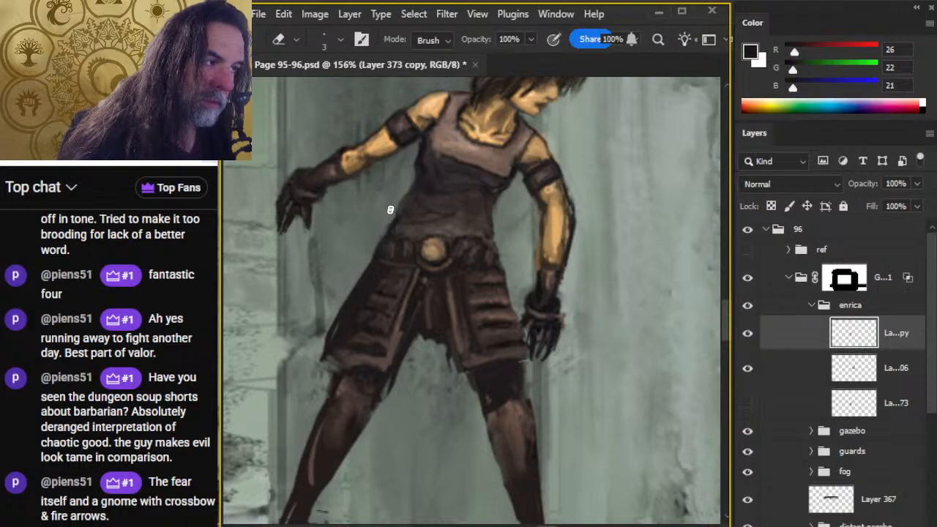
key(r)
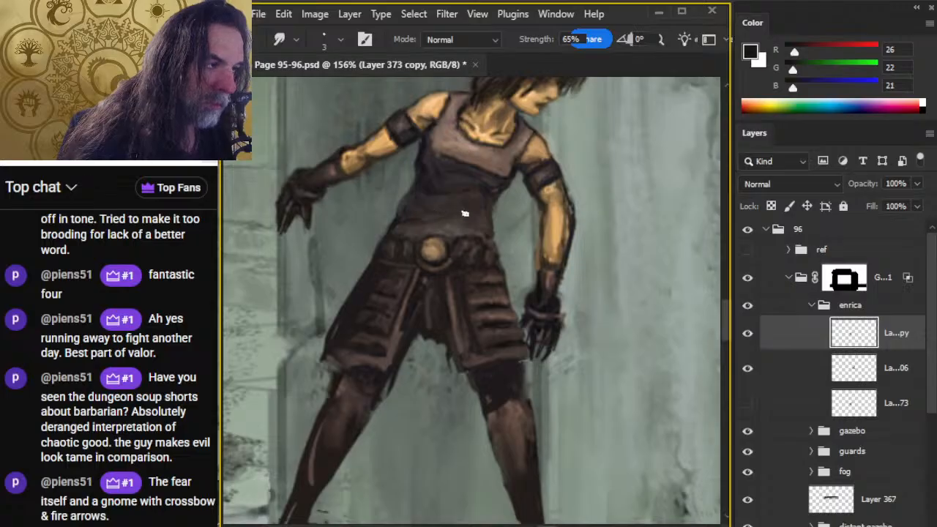
key(b)
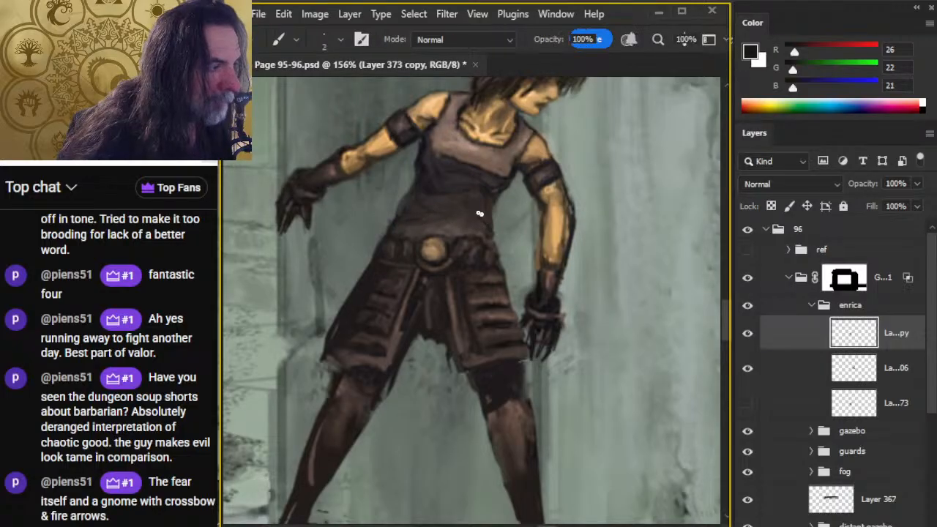
key(r)
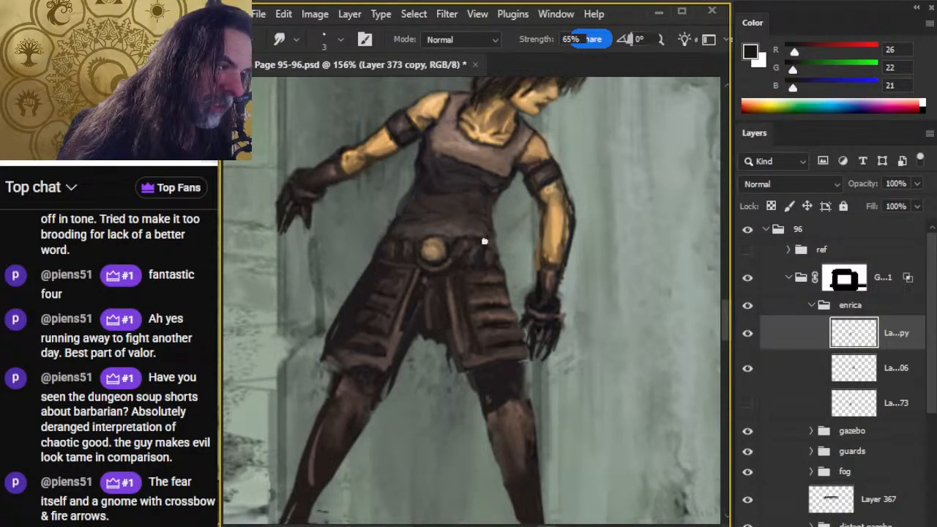
Step: Paint dark brown sampled from the belt along the hip and the armored skirt's outer edge beside the lowered hand, smudging it in
key(b)
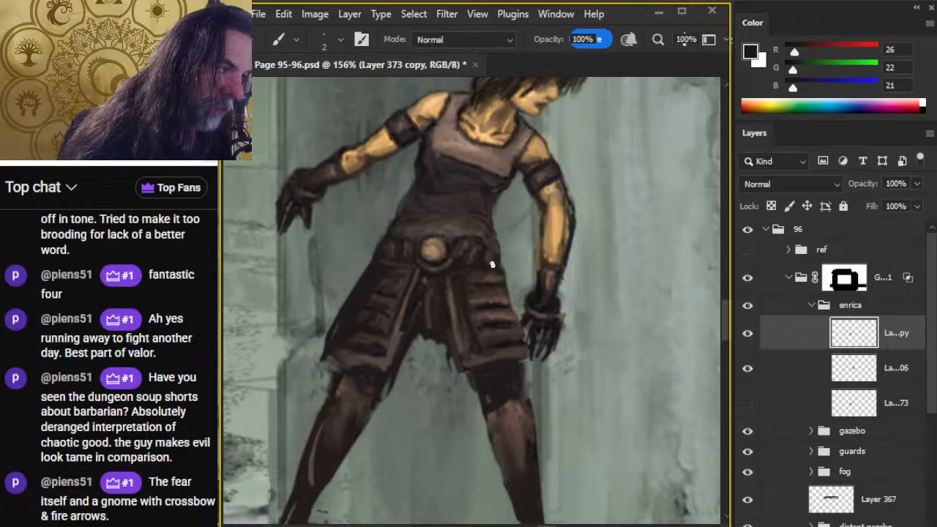
alt+click(487, 251)
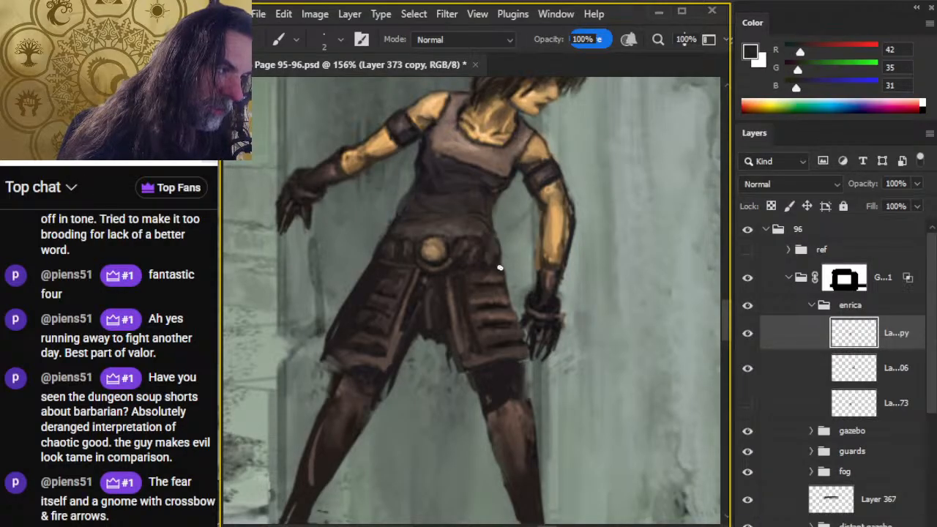
key(r)
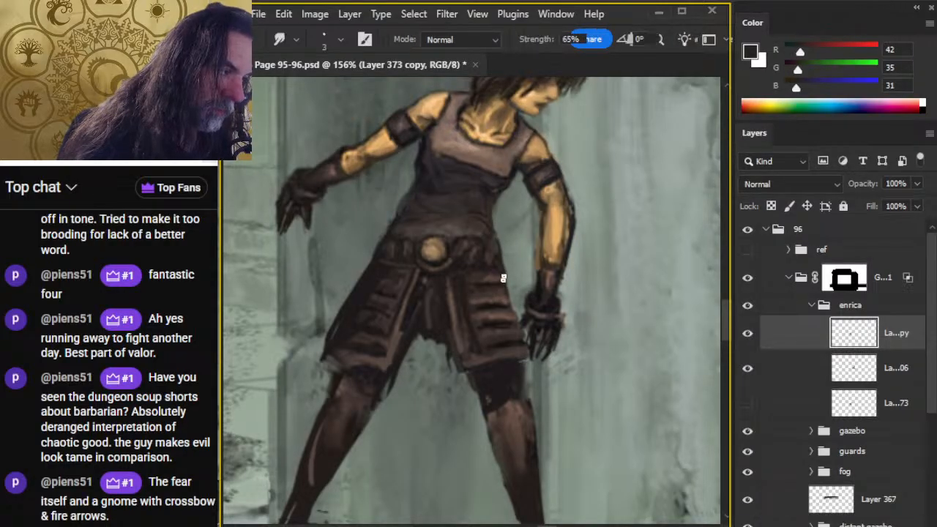
key(b)
key(r)
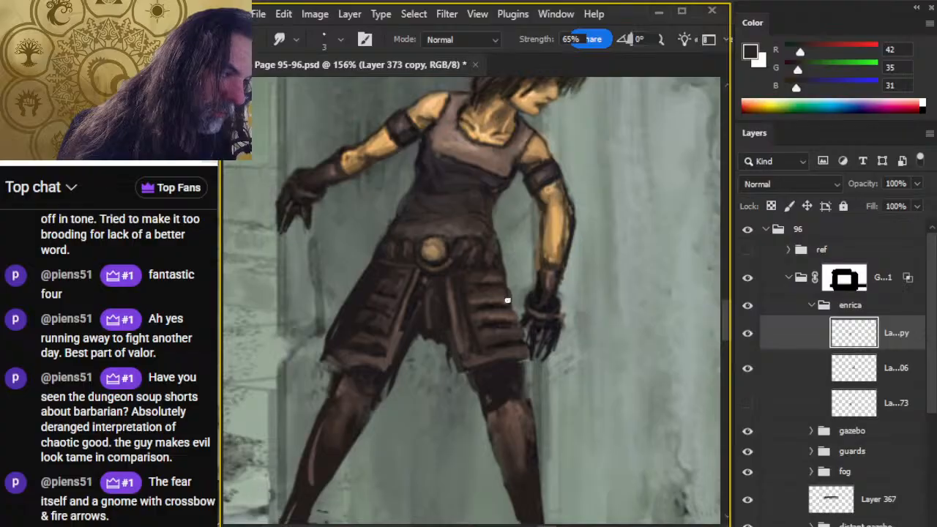
key(b)
key(r)
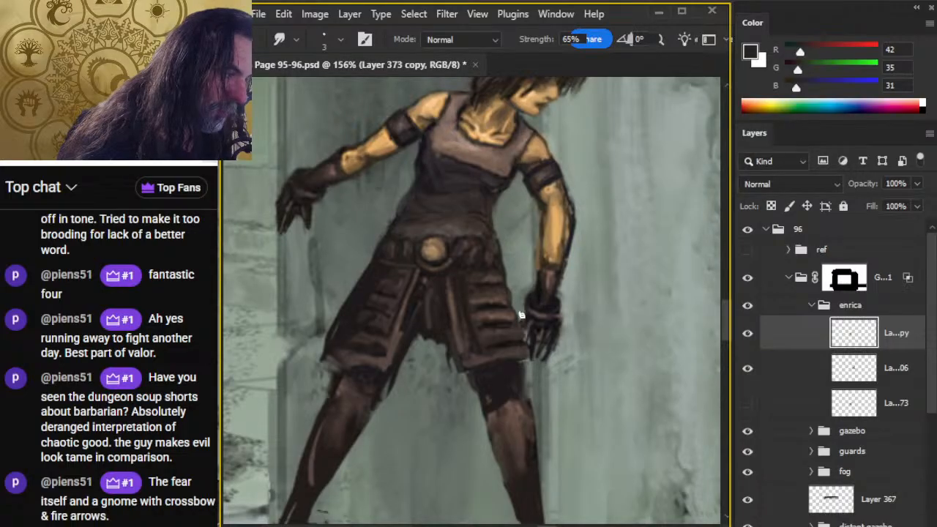
Step: Cut the lowered gloved hand beside the skirt onto a new layer and place that layer beneath Layer 373 copy
key(l)
mouse_move(553, 322)
mouse_down()
mouse_move(533, 324)
mouse_move(527, 355)
mouse_move(553, 377)
mouse_move(572, 338)
mouse_up()
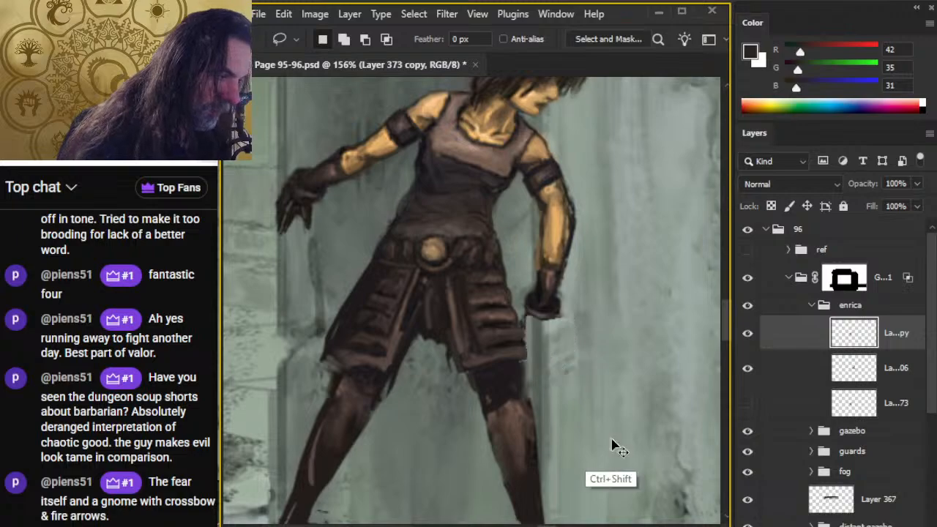
key(ctrl+shift+j)
drag(801, 370, 797, 391)
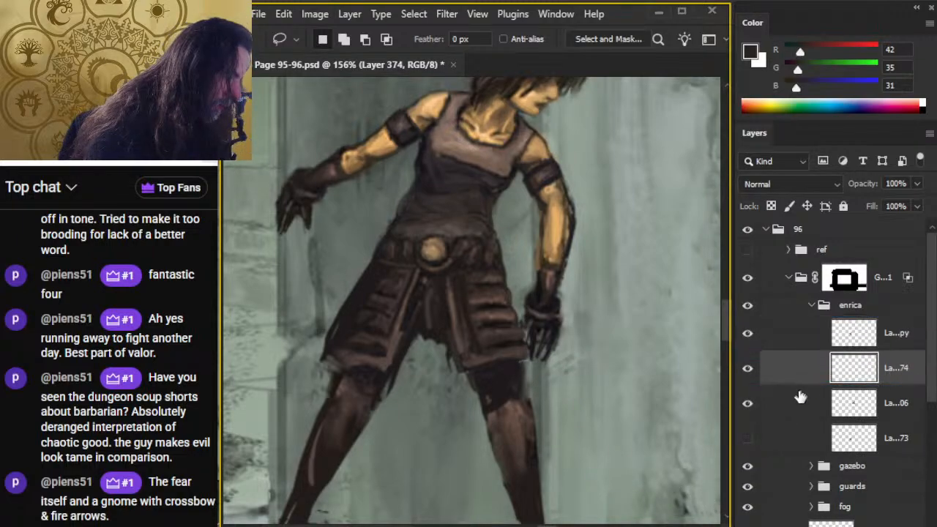
Step: Reposition the cut-out hand under the wrist and adjust its placement with Free Transform
key(v)
mouse_move(592, 387)
mouse_down()
mouse_move(607, 390)
mouse_move(608, 378)
mouse_up()
key(l)
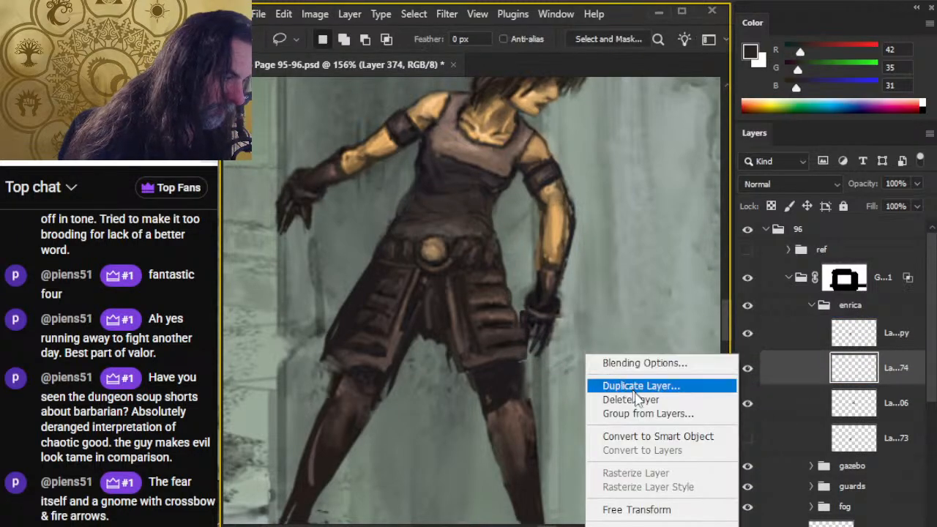
right_click(609, 378)
click(642, 508)
drag(628, 484, 637, 467)
key(Return)
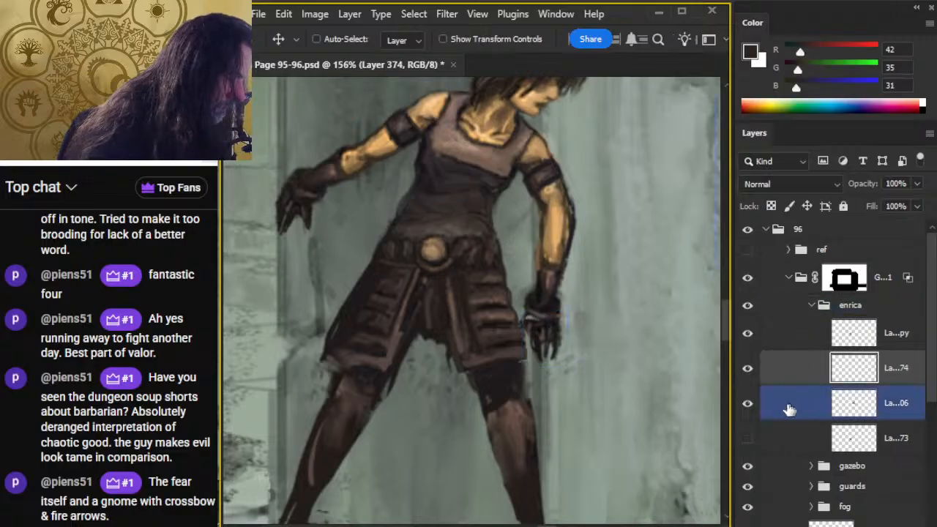
Step: Repaint the hand's palm and fingers with near-black sampled from the glove, smudging the strokes together
key(b)
alt+click(538, 325)
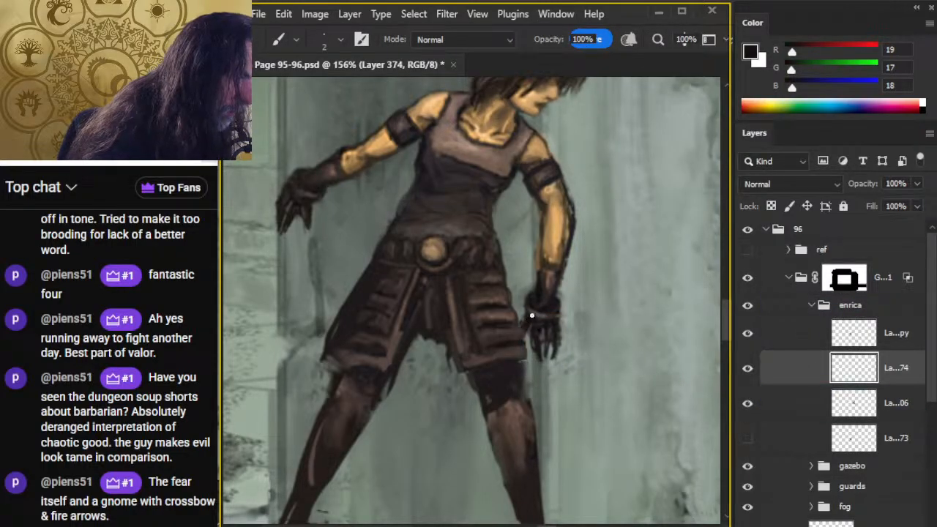
key(r)
key(b)
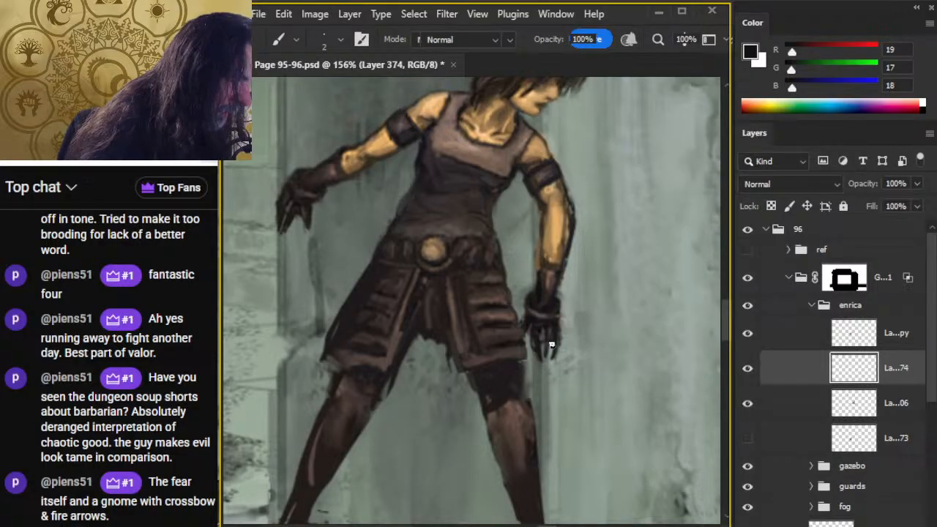
key(r)
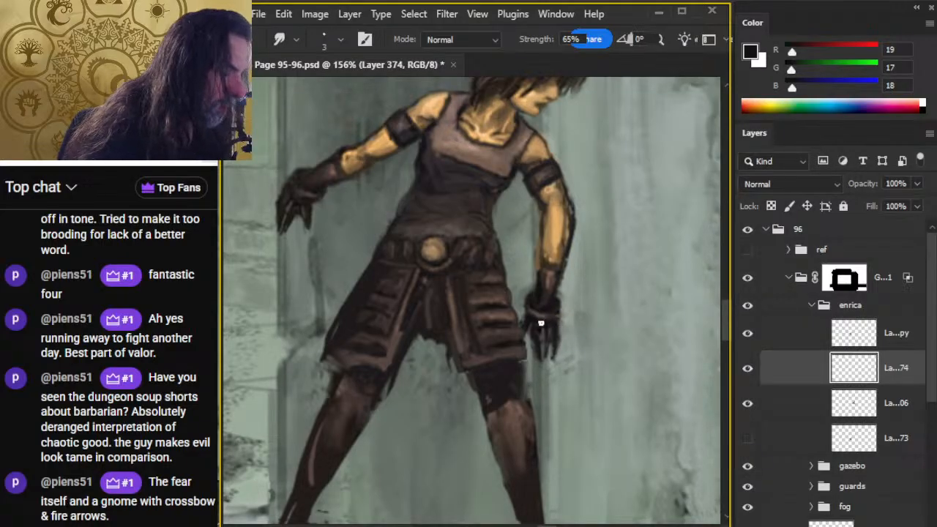
key(b)
Step: Paint the glove's wrist on Layer 373 copy with sampled grey-brown (RGB 87, 73, 73), and merge that layer down into the hand layer
click(791, 335)
key(l)
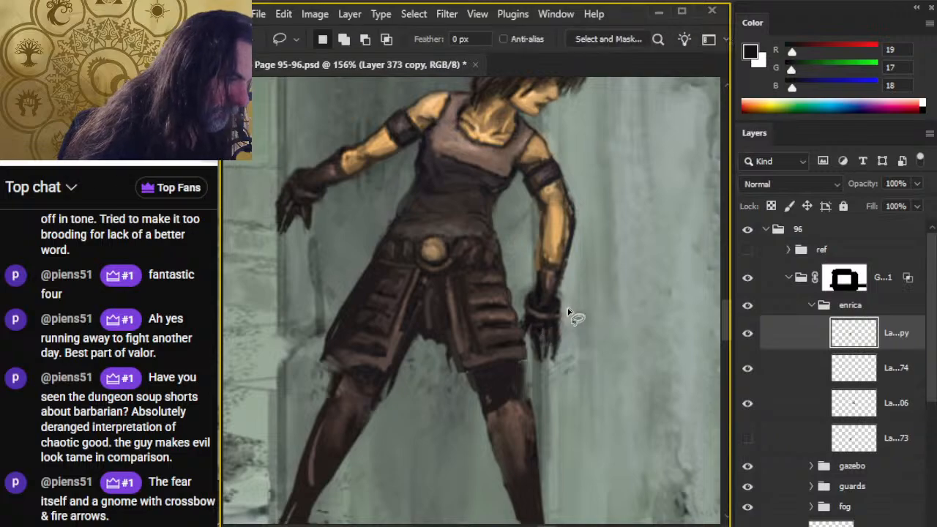
key(b)
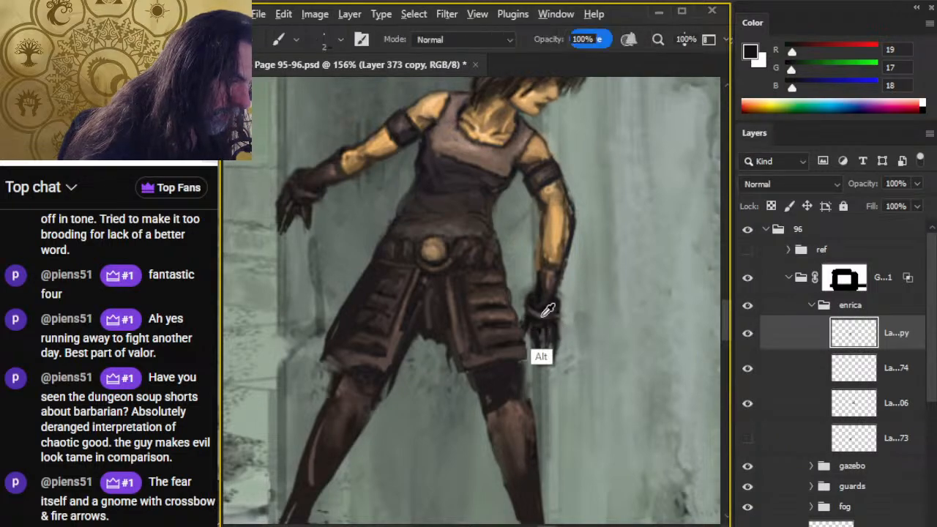
alt+click(541, 311)
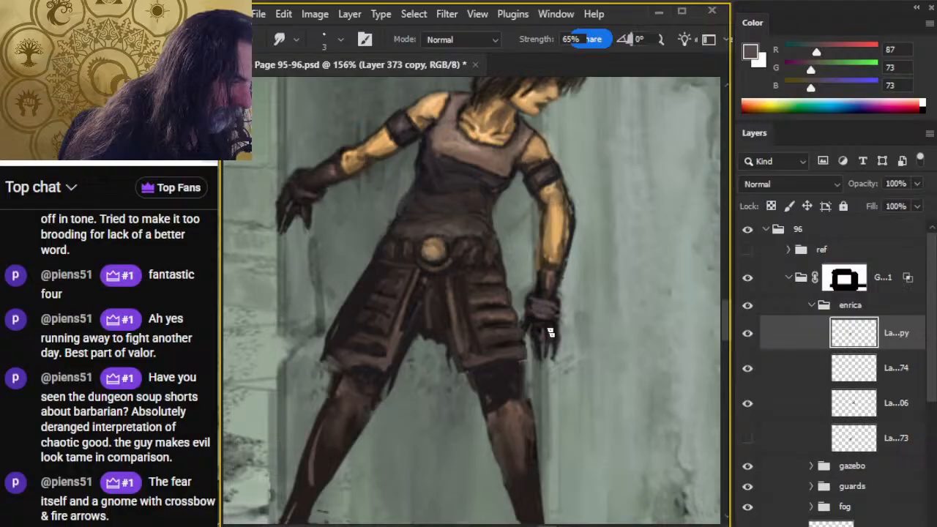
right_click(774, 334)
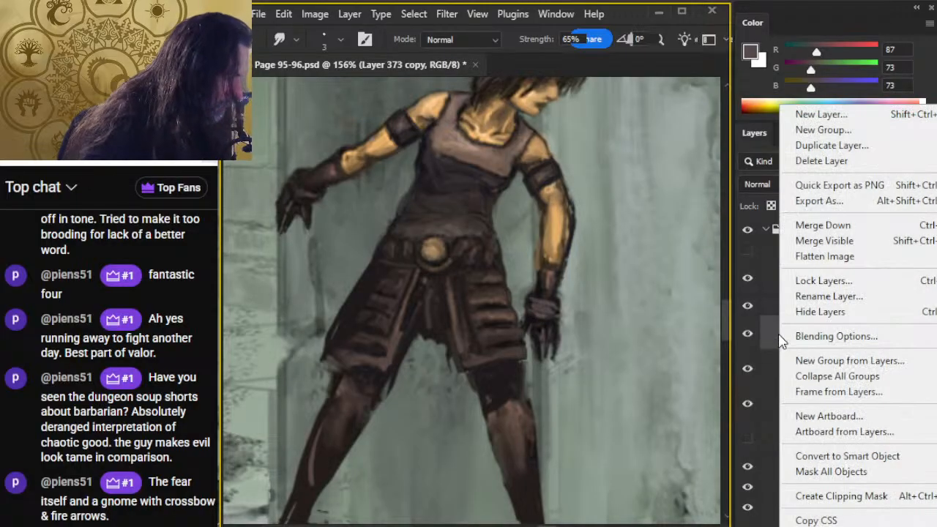
click(845, 227)
Step: Shade the glove and wrist with sampled dark tones, including RGB 56, 48, 48 and 29, 21, 27, and smudge them into the forearm
key(b)
alt+click(540, 322)
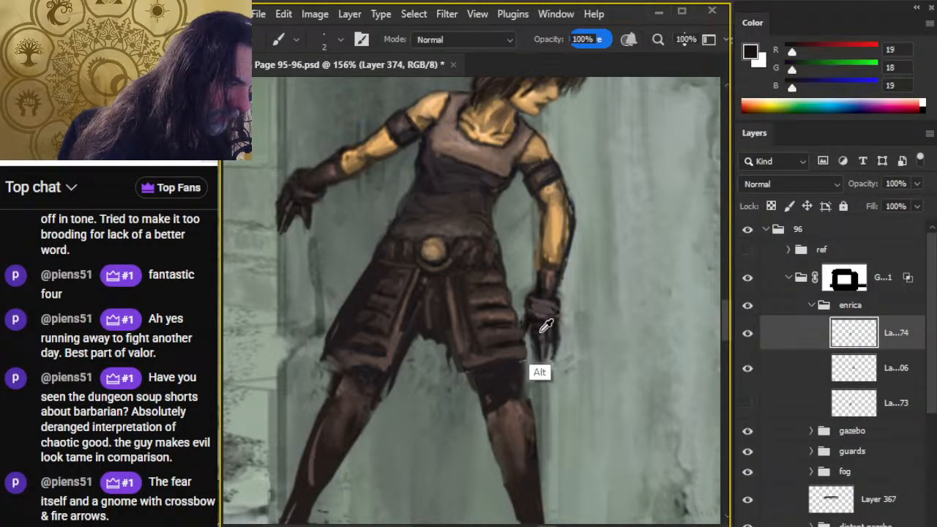
alt+click(537, 320)
key(r)
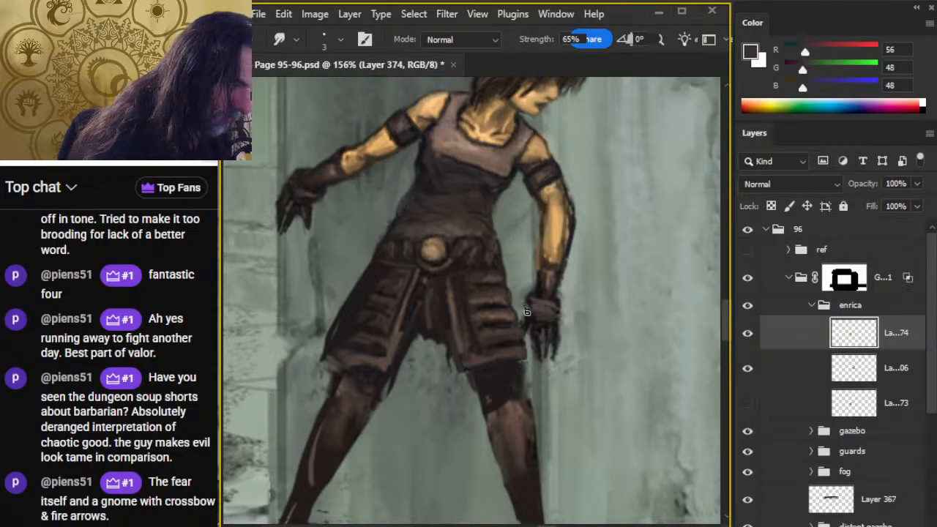
key(b)
alt+click(560, 293)
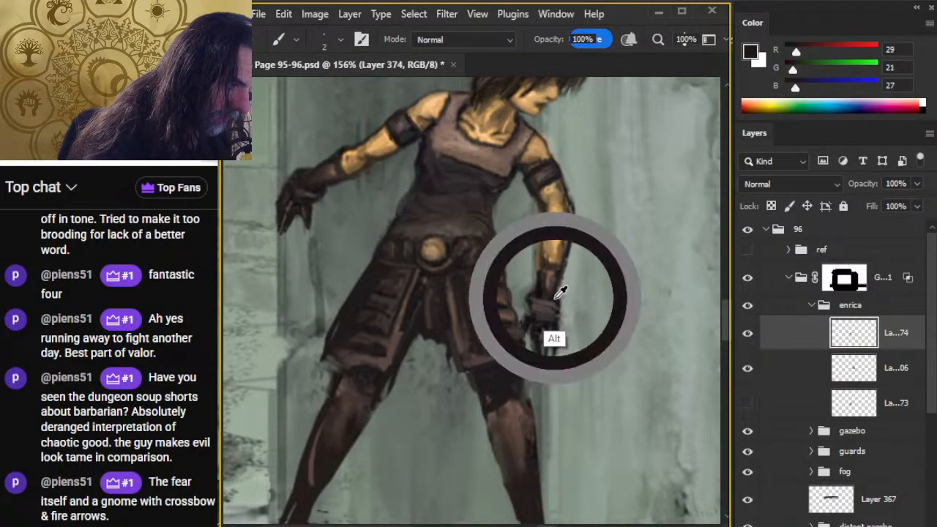
key(r)
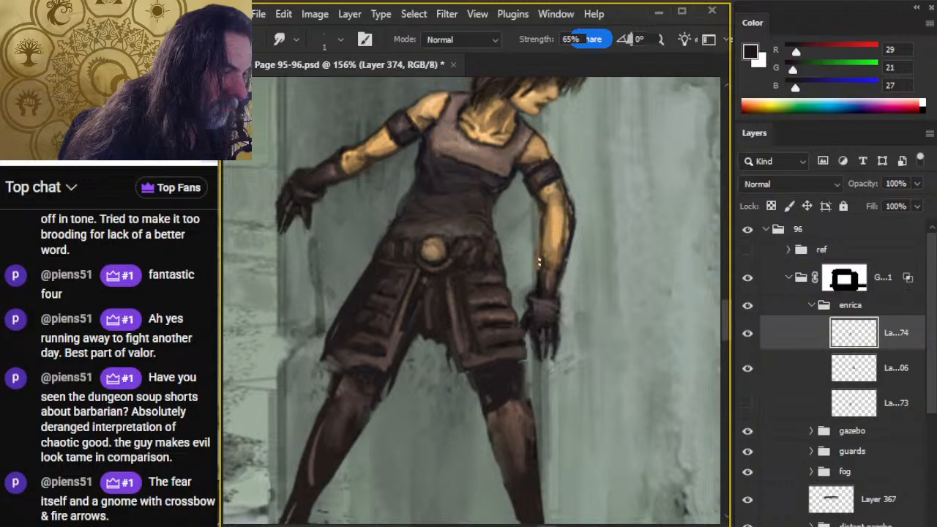
Step: Clean up the lowered forearm's outer edge with the Eraser and blend it using a size 3 Smudge brush
key(e)
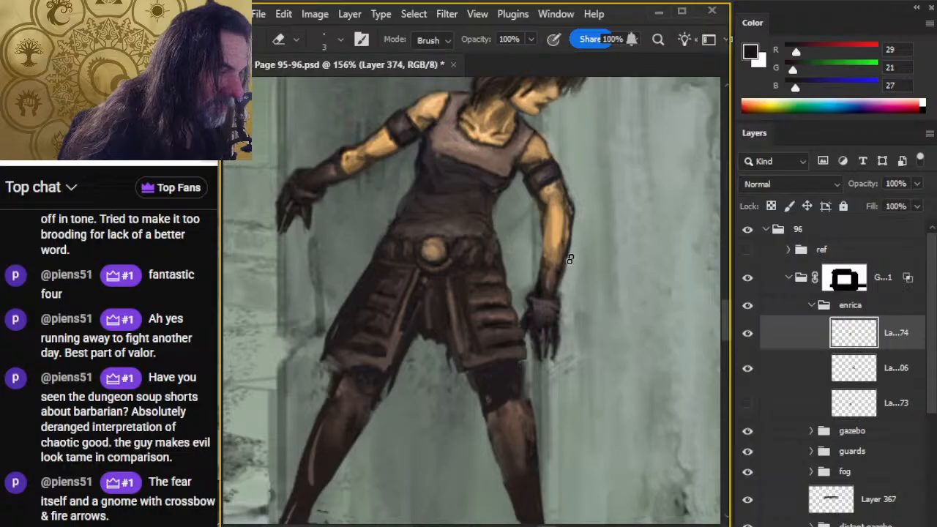
key(r)
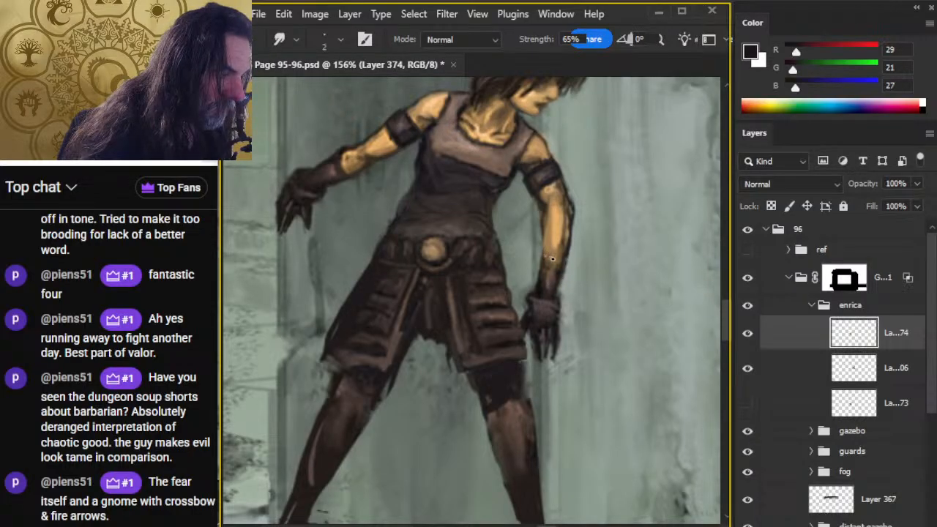
key(bracketright)
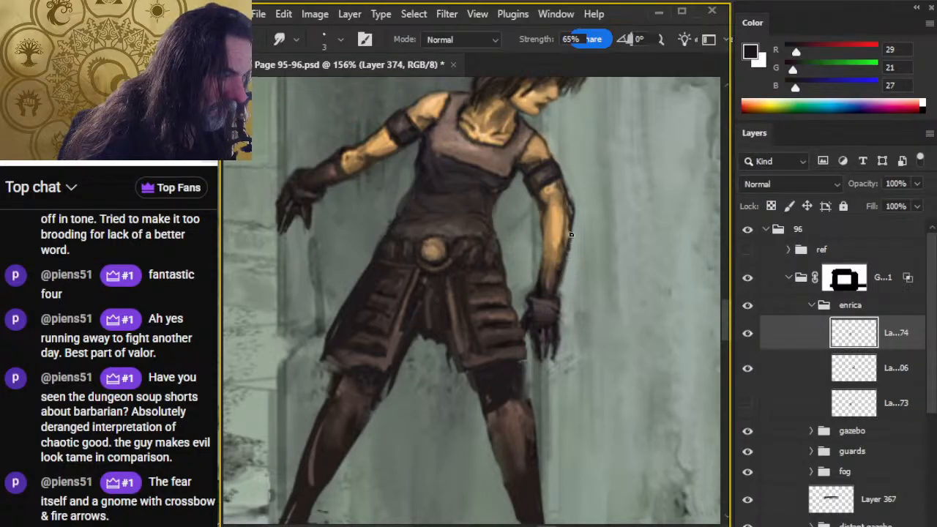
drag(571, 237, 570, 250)
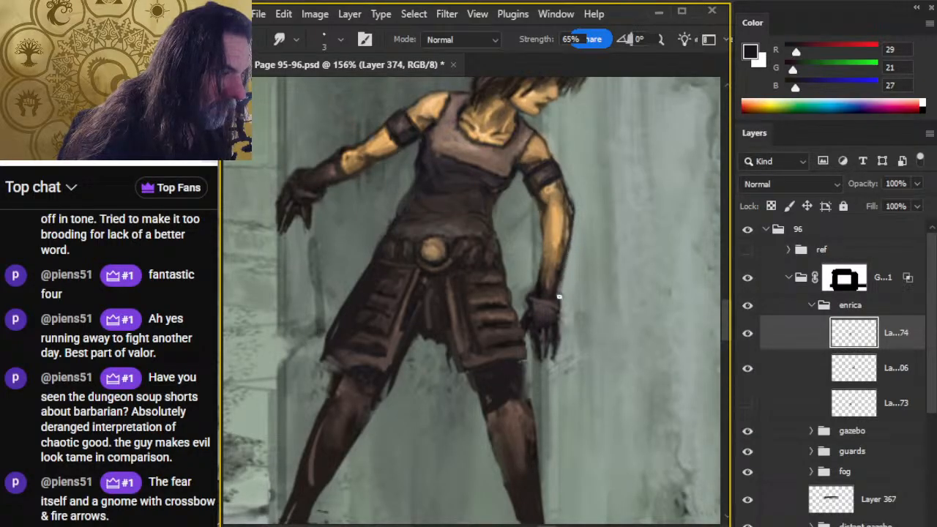
Step: Lasso the lowered gloved hand and wrist, nudge them slightly up and sideways toward the forearm, and deselect
key(l)
drag(560, 298, 558, 299)
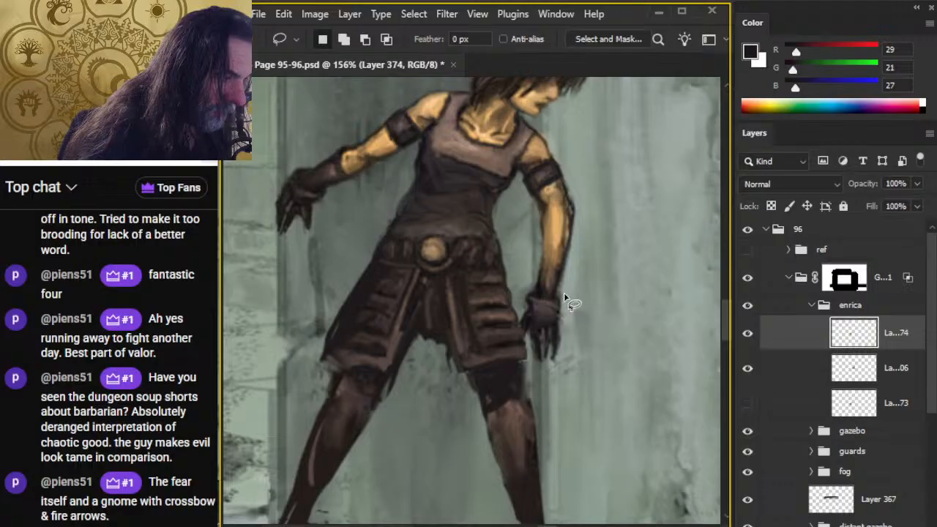
mouse_move(582, 259)
mouse_down()
mouse_move(533, 267)
mouse_move(521, 288)
mouse_move(525, 368)
mouse_move(575, 359)
mouse_move(583, 261)
mouse_up()
key(v)
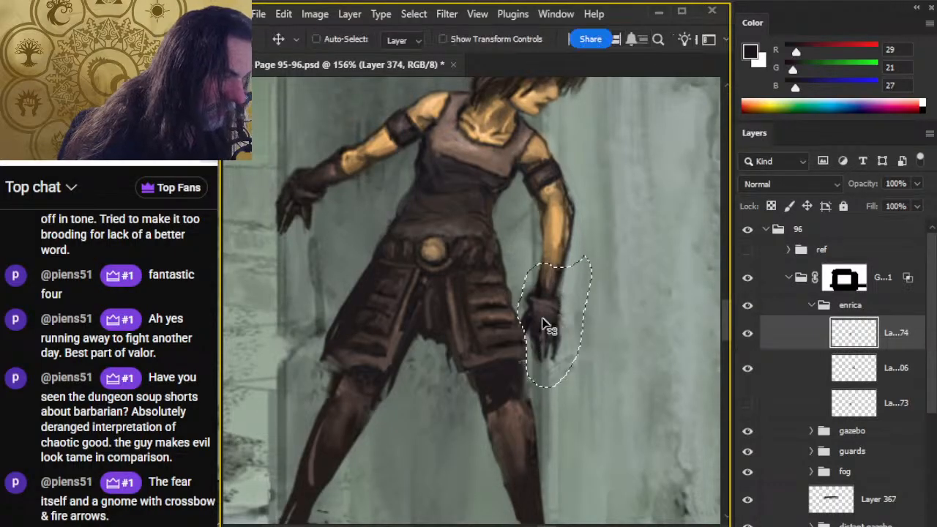
drag(543, 318, 543, 319)
key(Up)
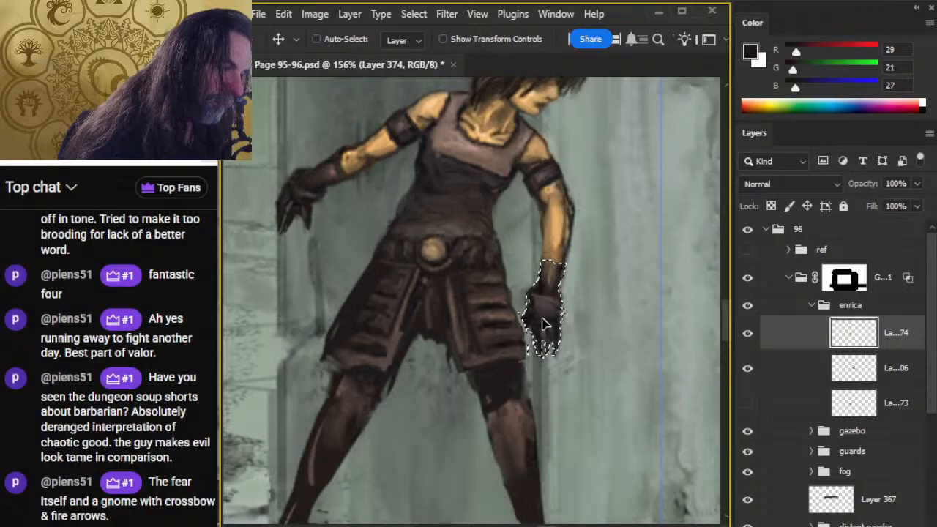
key(Up)
key(Right)
key(ctrl+d)
key(l)
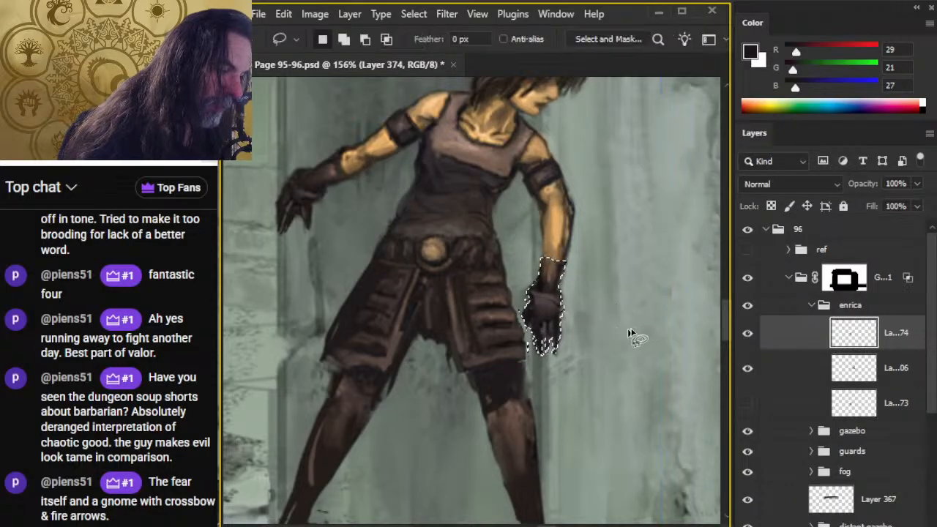
Step: Smudge the lowered glove's fingers and wrist smooth and erase stray paint around the fingertips
key(r)
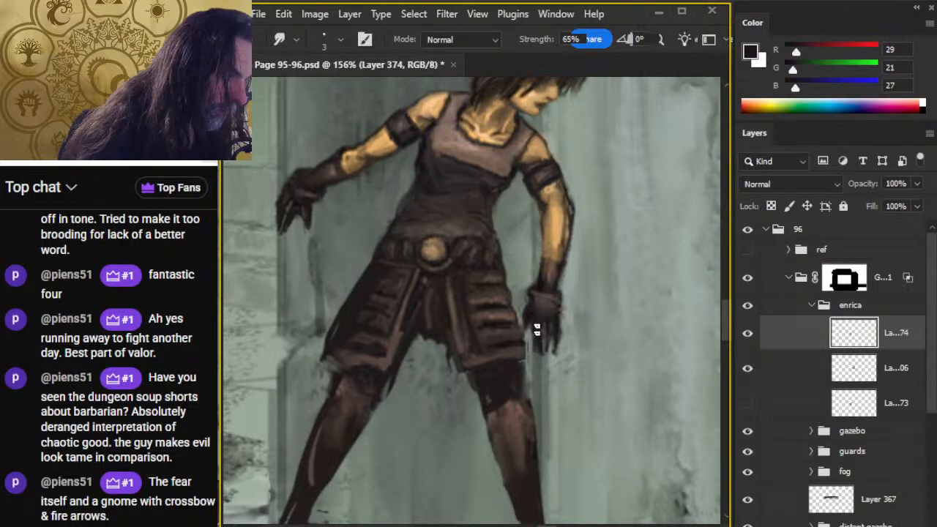
key(e)
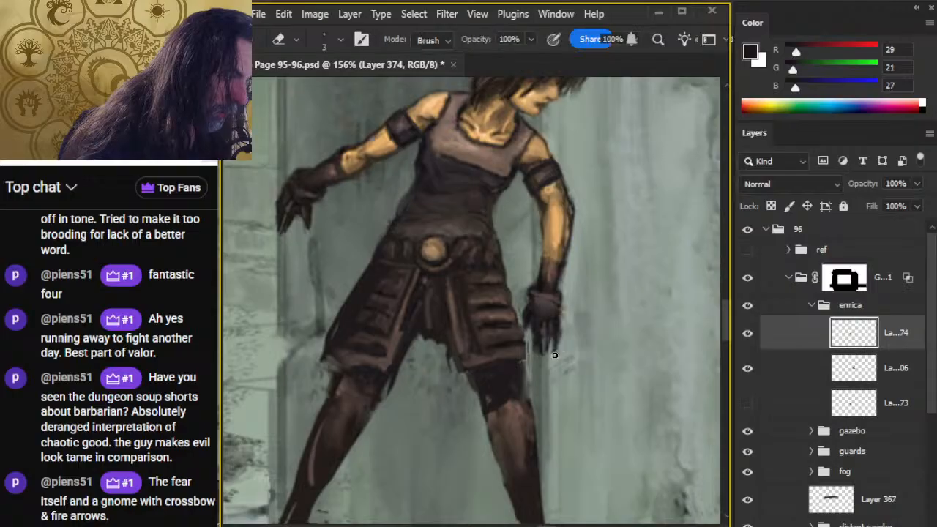
key(r)
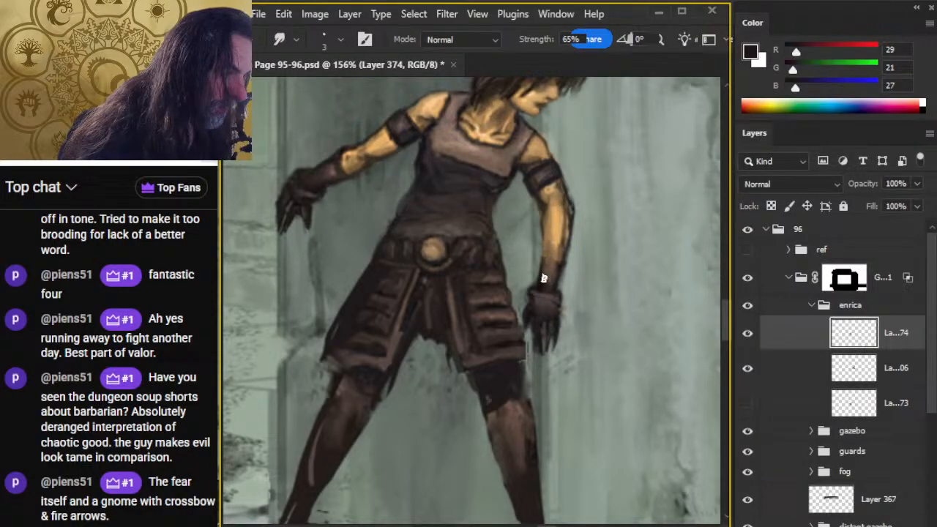
Step: Blend the lowered forearm's paint around the wrist using a size 5 Smudge brush
key(b)
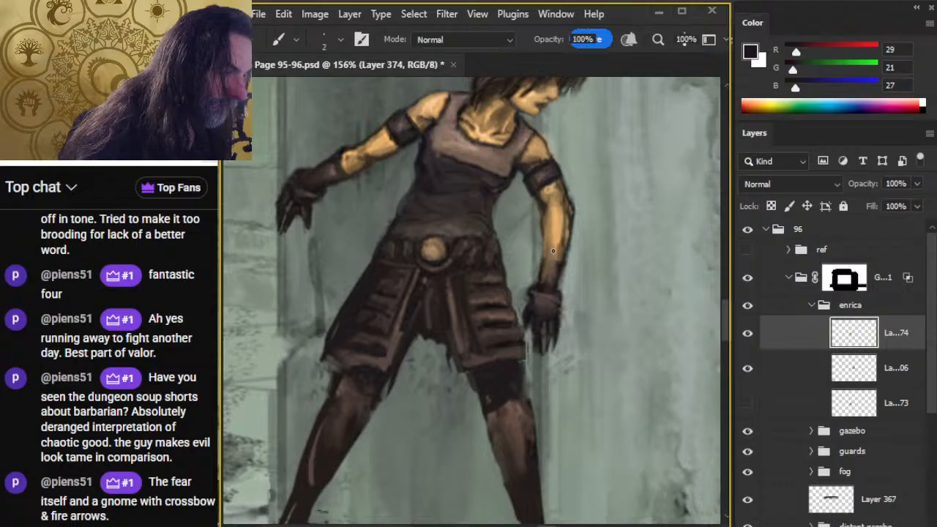
key(r)
key(bracketright)
key(bracketright)
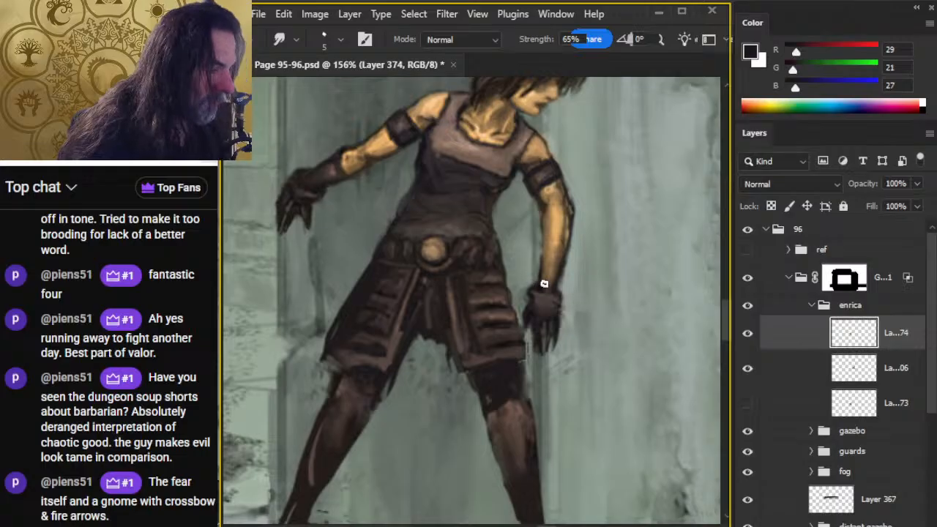
Step: Paint a gauntlet over the lowered forearm, outlining its cuff in sampled RGB 42, 39, 40 and filling it with RGB 59, 46, 42
key(b)
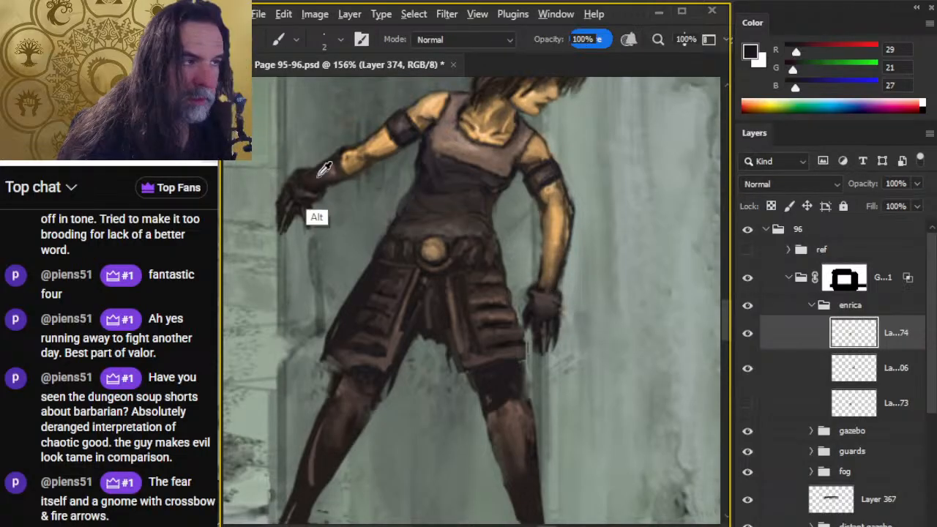
alt+click(347, 151)
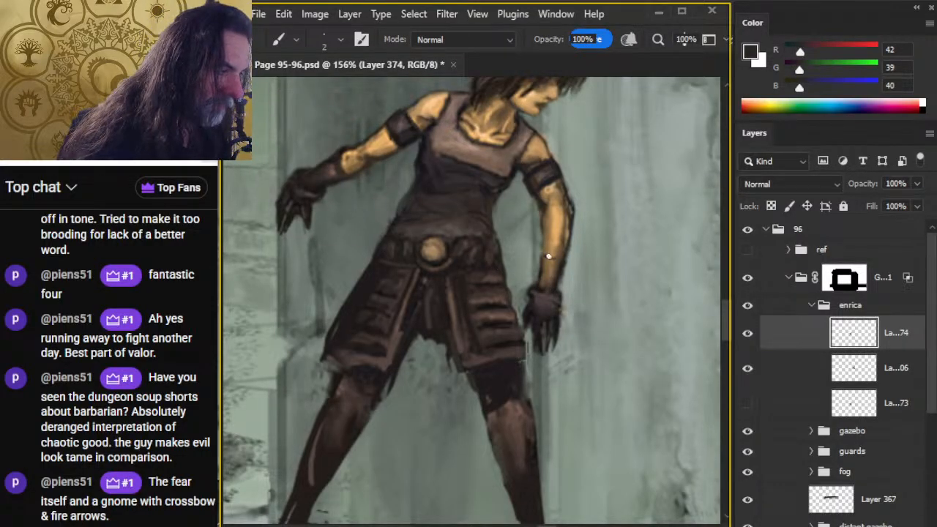
key(ctrl+z)
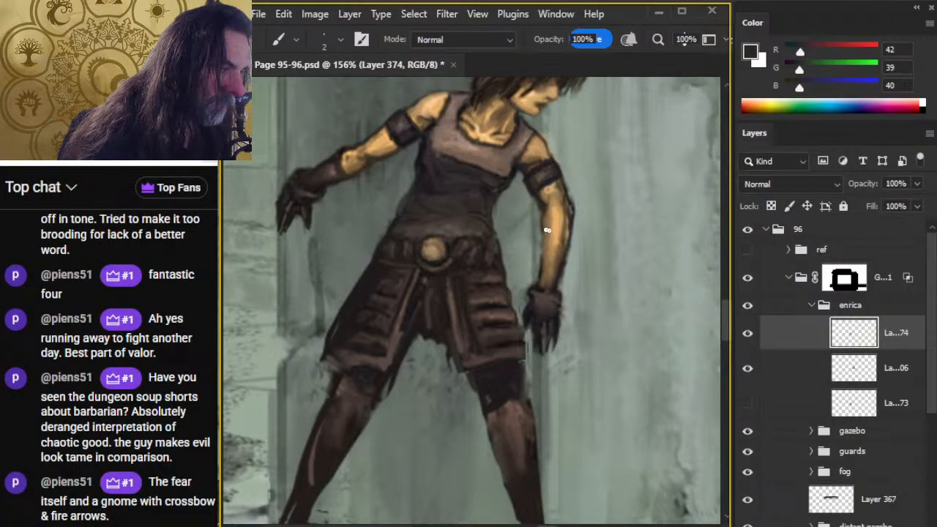
drag(547, 229, 556, 230)
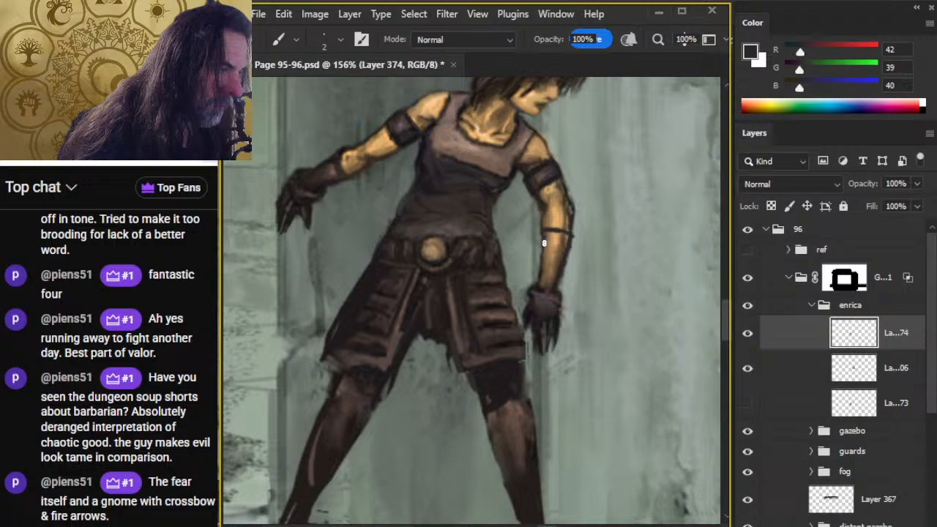
alt+click(322, 207)
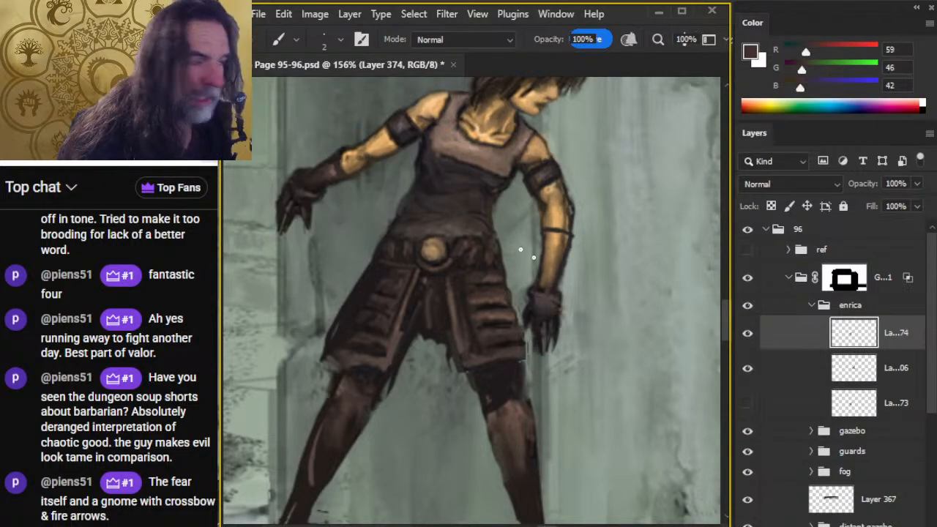
mouse_move(553, 240)
mouse_down()
mouse_move(546, 281)
mouse_move(550, 239)
mouse_move(550, 274)
mouse_move(564, 245)
mouse_up()
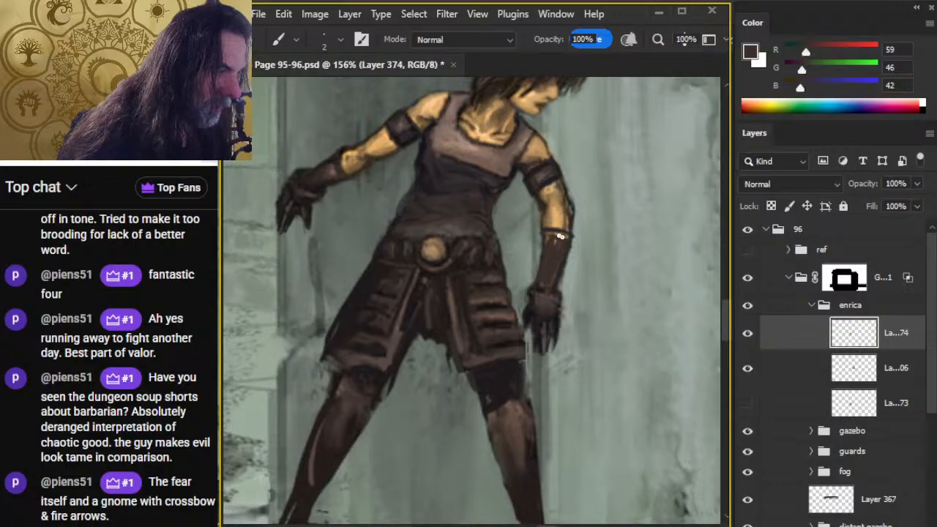
key(r)
key(b)
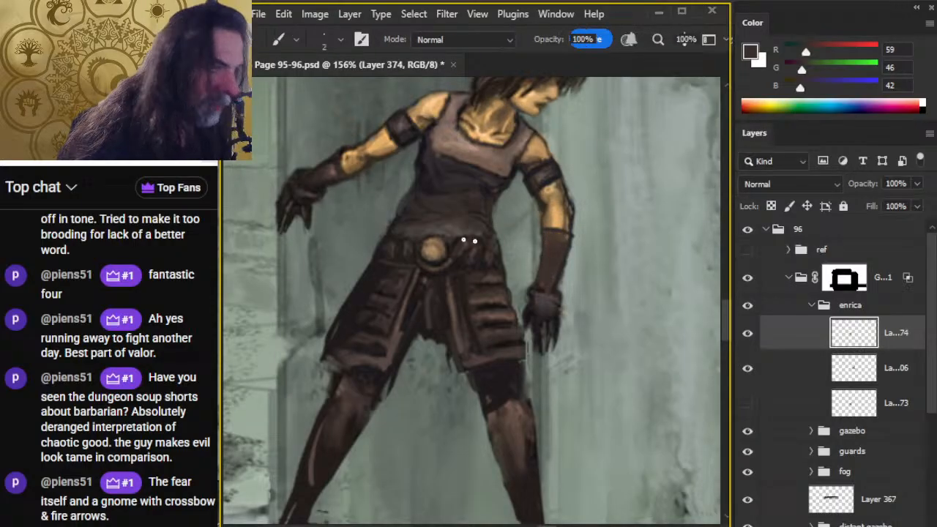
Step: Shade the new gauntlet's edges and wrist with sampled RGB 31, 28, 29 and 36, 27, 30, smudging the strokes smooth
alt+click(339, 155)
alt+click(335, 158)
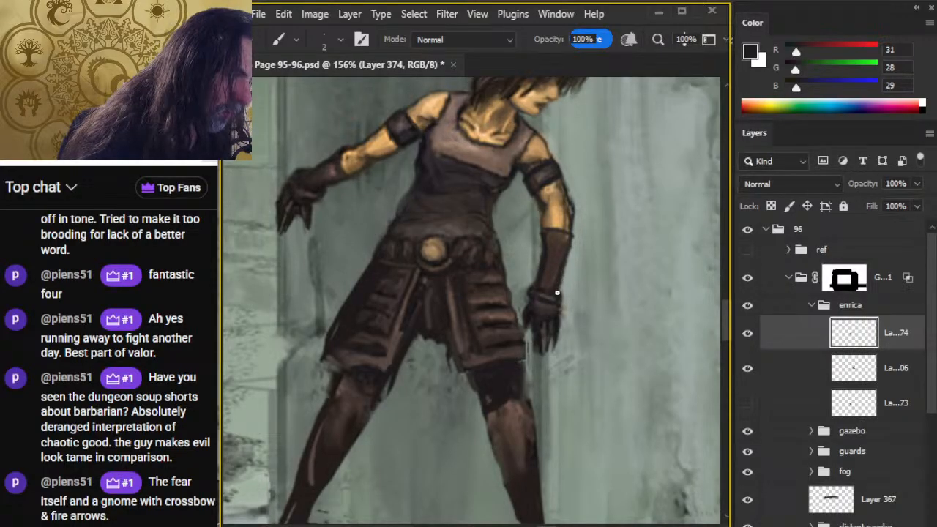
key(r)
key(b)
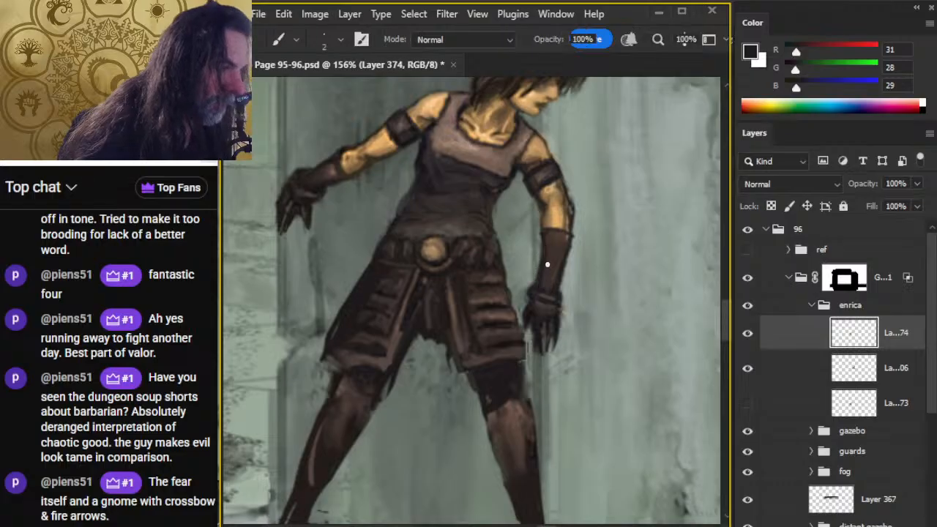
key(r)
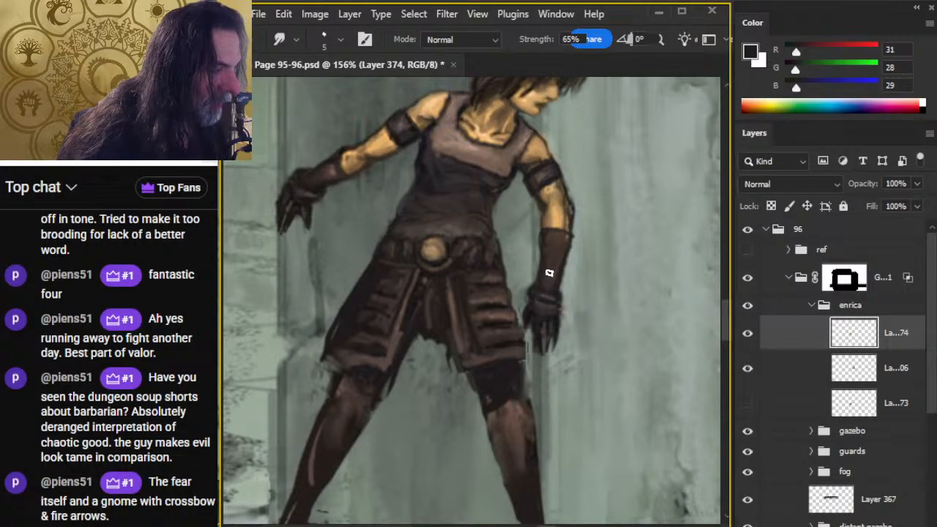
key(b)
alt+click(337, 161)
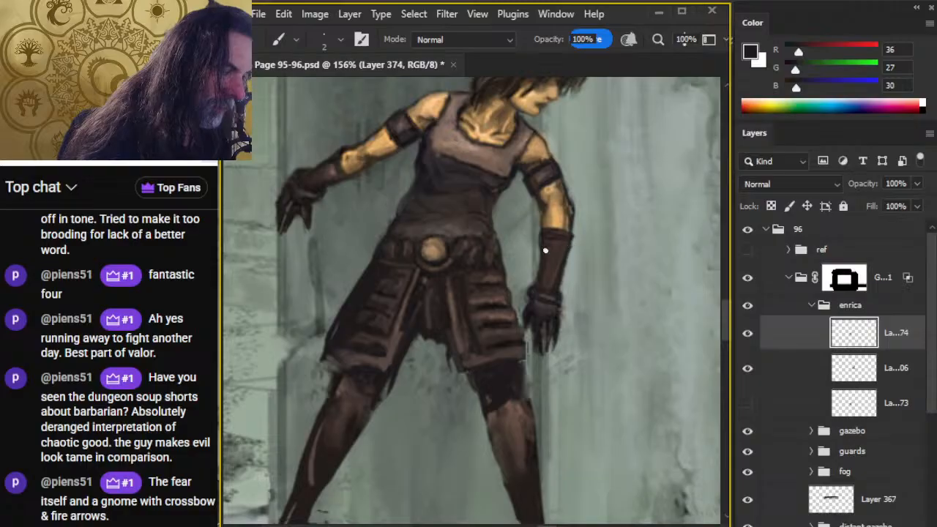
key(r)
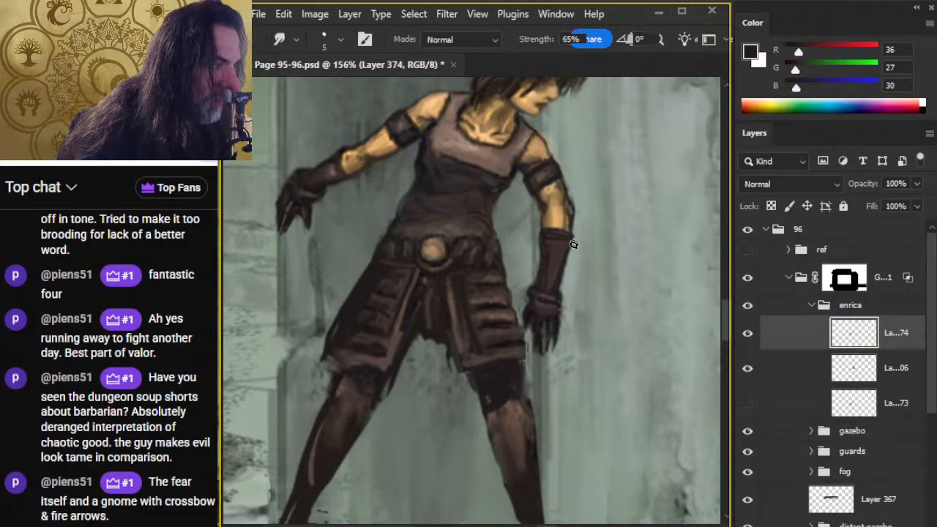
Step: Add brown highlights in sampled RGB 127, 99, 82 along the gauntlet and smudge them into the darker tones
key(b)
alt+click(328, 162)
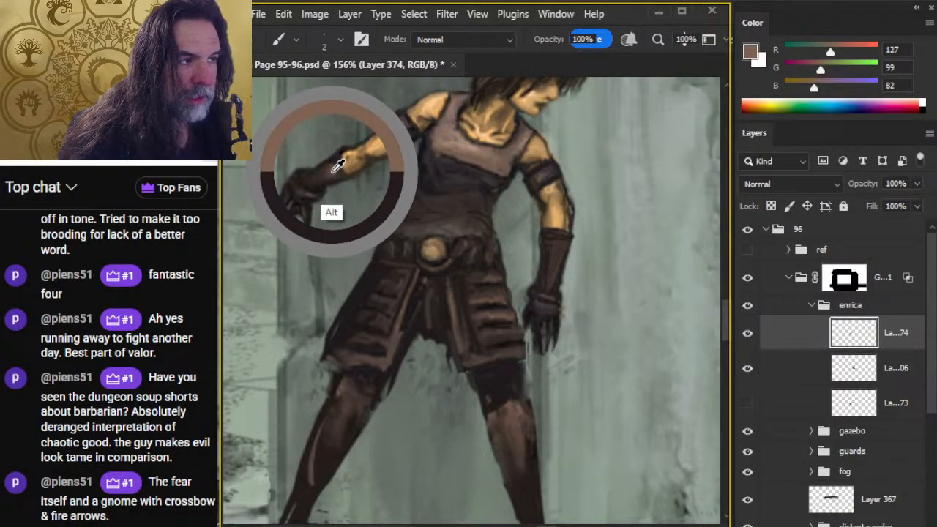
key(r)
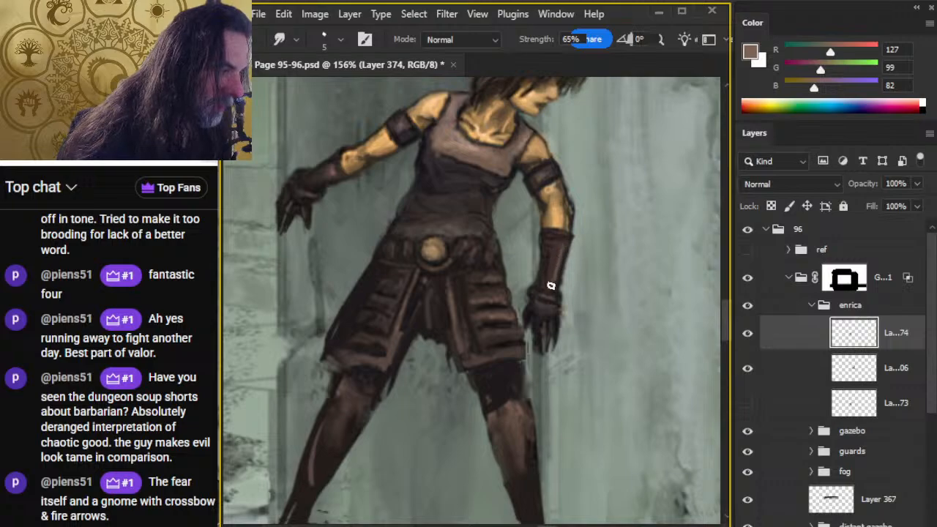
key(b)
key(r)
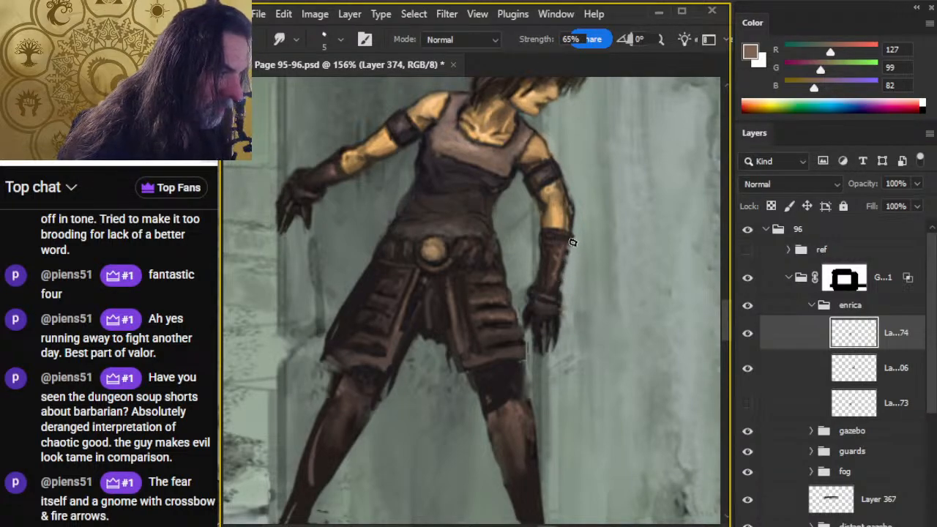
key(b)
key(r)
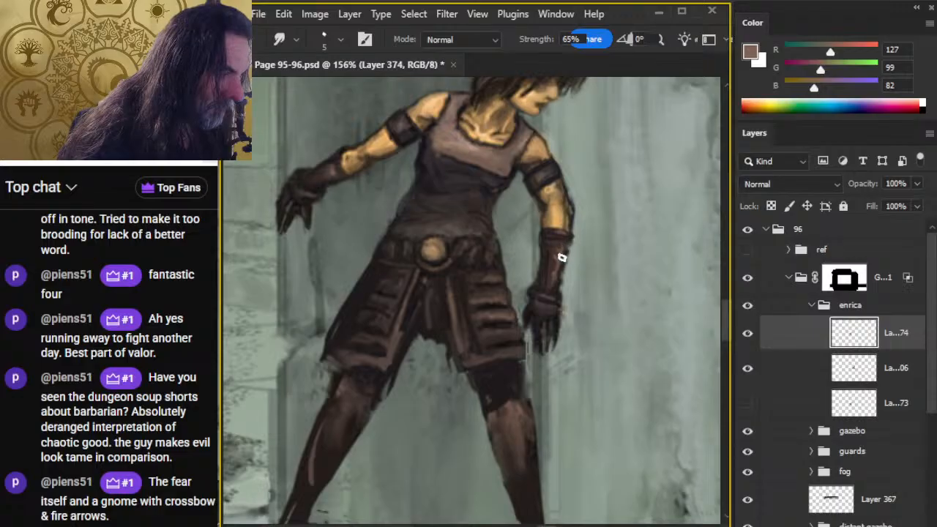
Step: Define the gauntlet's outer edge and cuff with sampled RGB 53, 51, 52 and 42, 36, 29, and smudge them smooth
key(b)
alt+click(567, 250)
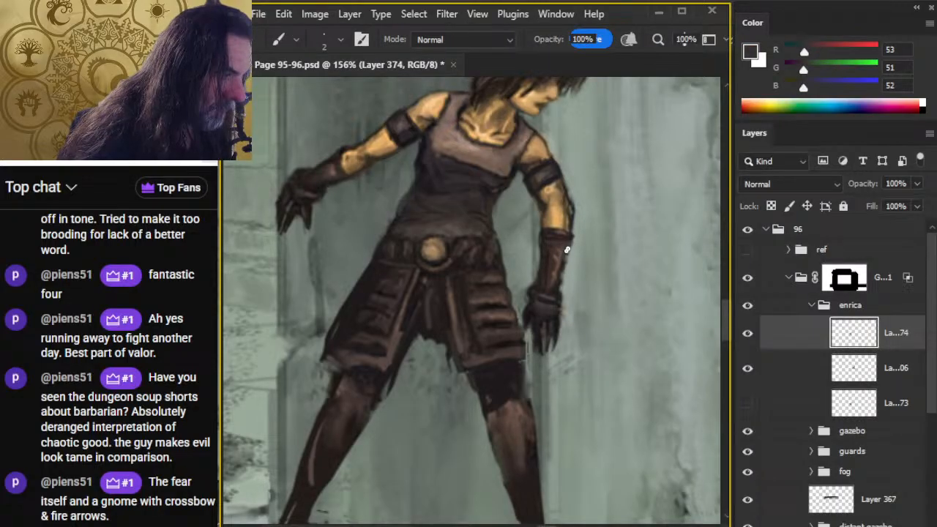
key(r)
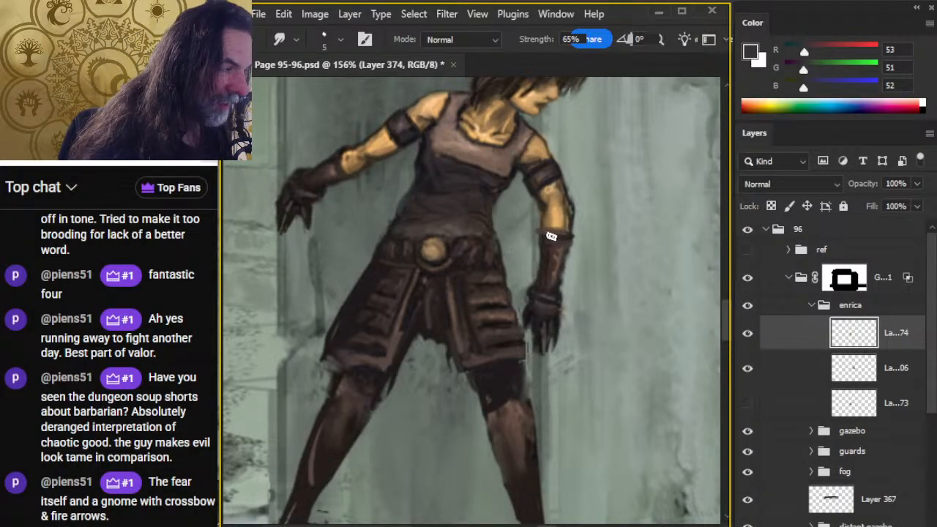
key(b)
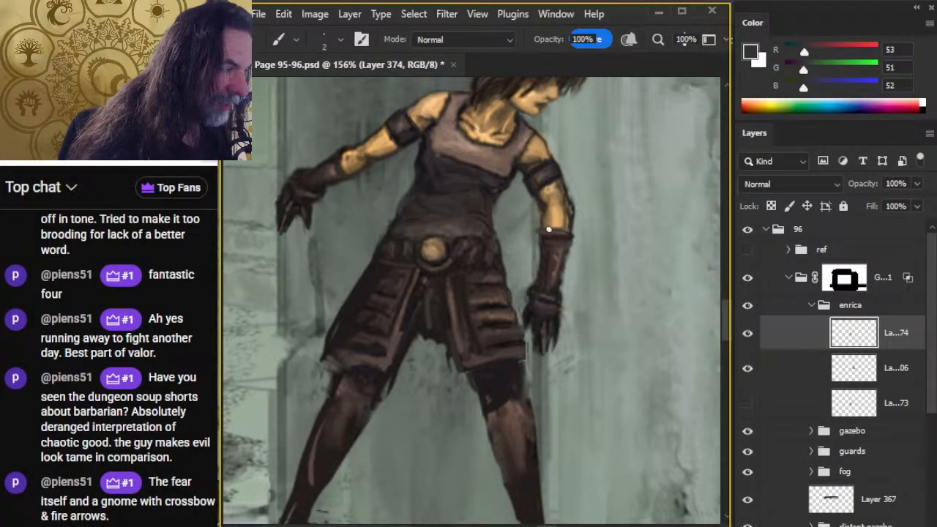
alt+click(341, 164)
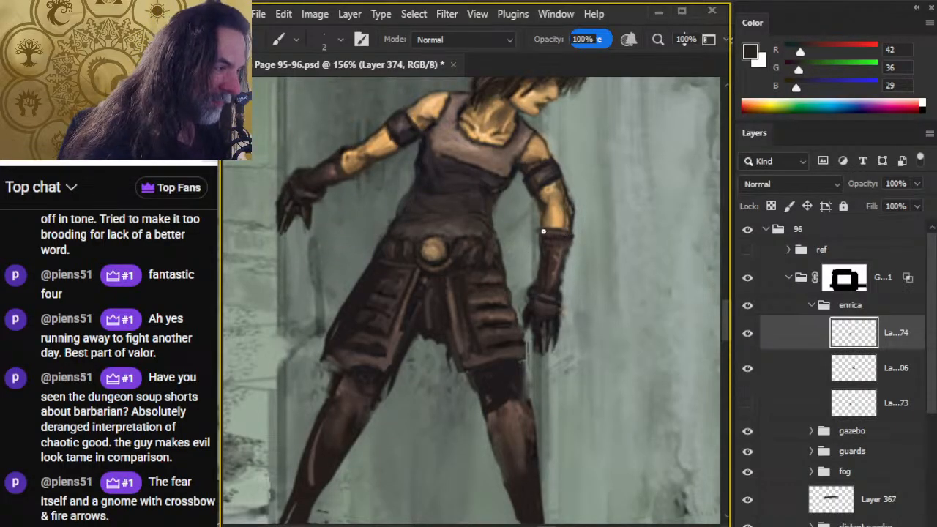
key(r)
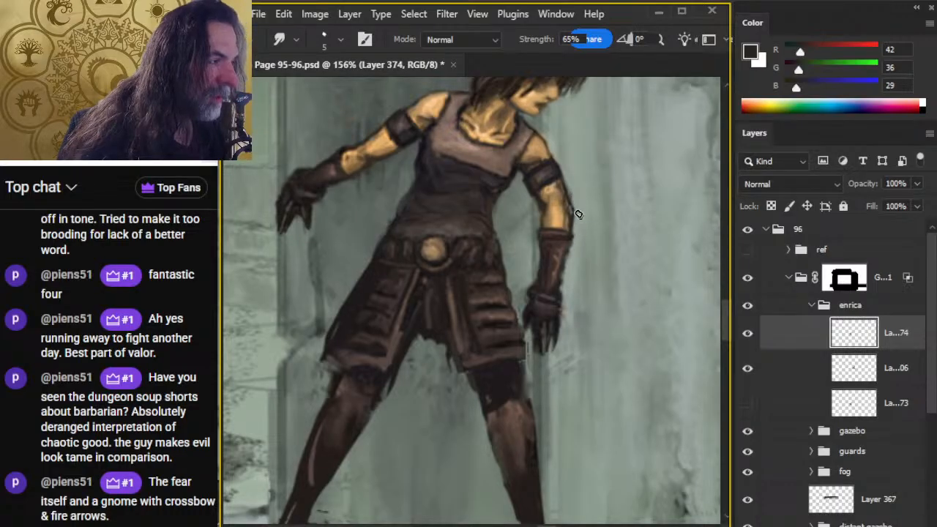
Step: Check the whole figure against the page, then merge Layer 374 down into Layer 306 in the enrica group
key(z)
drag(581, 301, 535, 292)
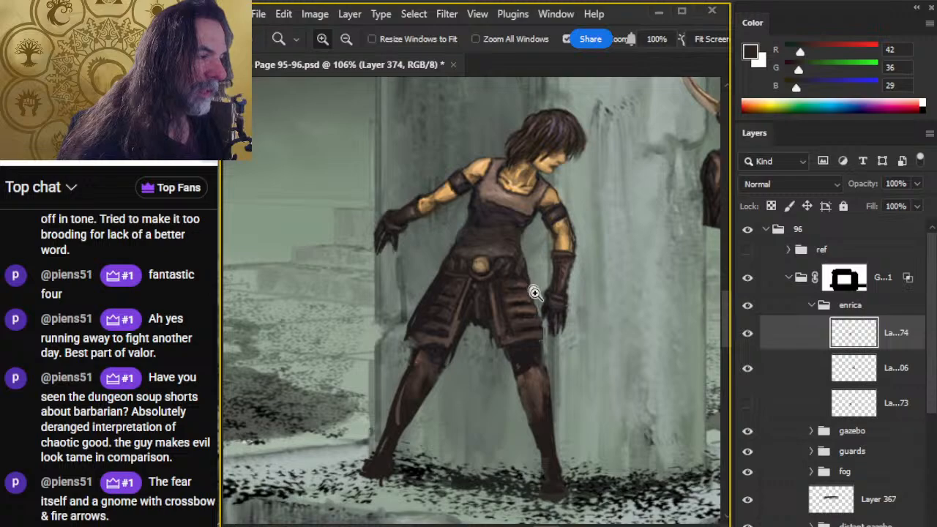
drag(642, 328, 571, 316)
drag(612, 390, 577, 339)
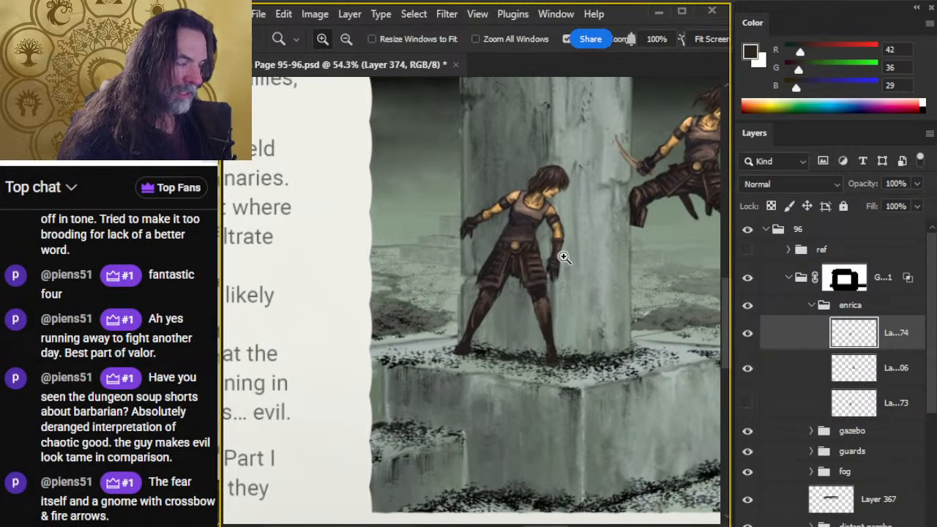
drag(562, 256, 591, 284)
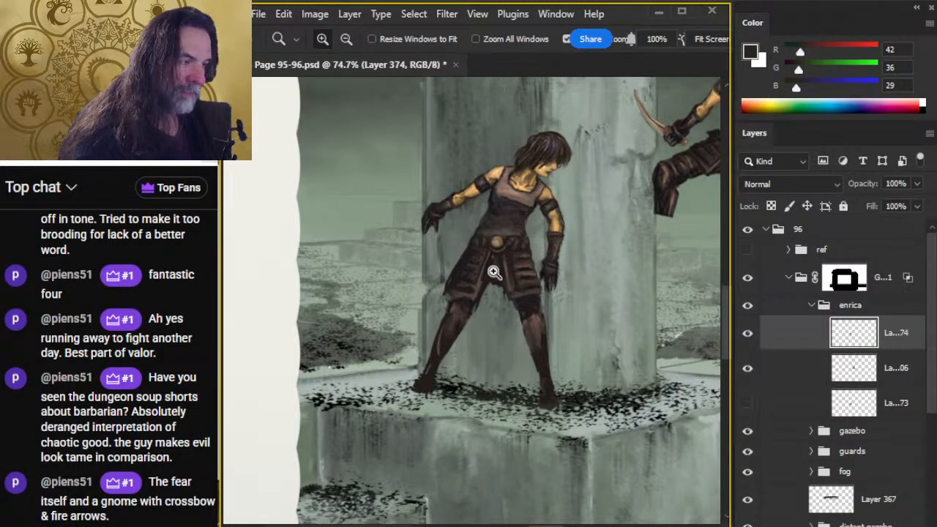
drag(495, 270, 491, 295)
key(r)
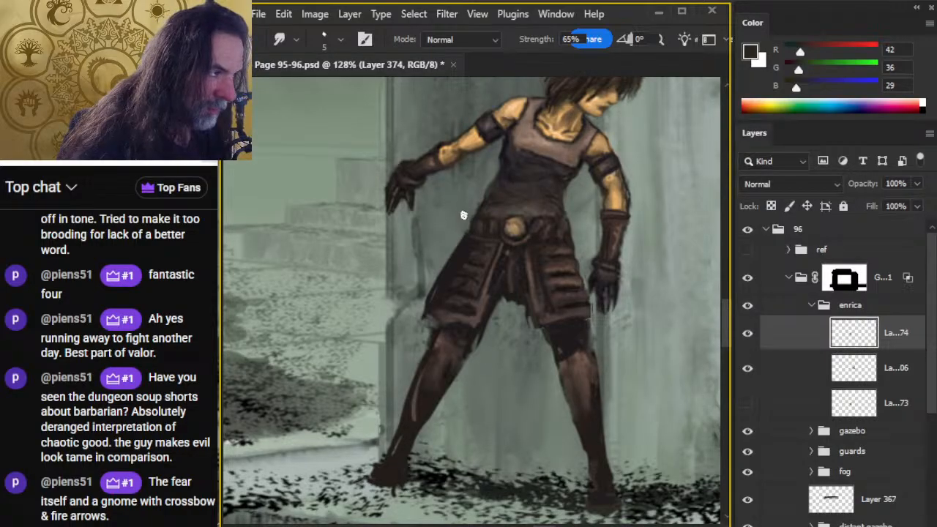
right_click(806, 345)
click(849, 161)
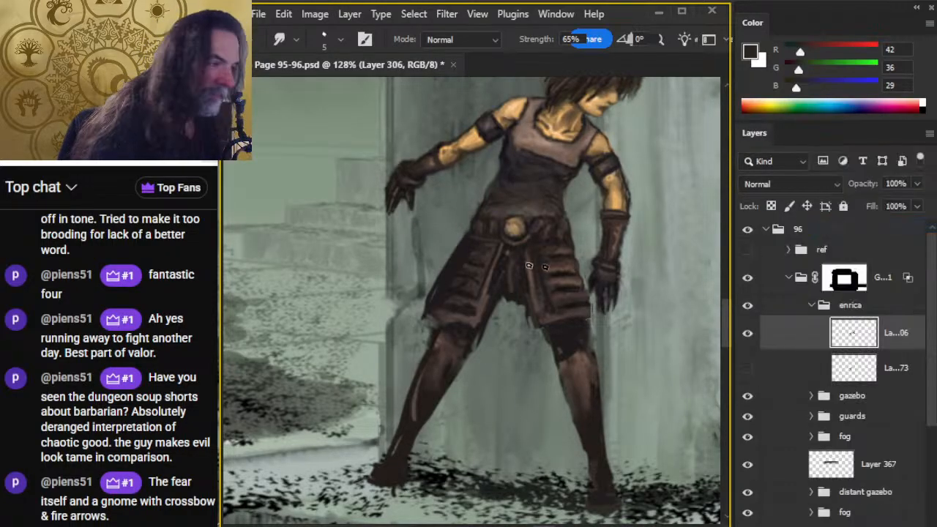
Step: Reinforce the torso's side contour near the raised arm with sampled RGB 21, 20, 27 and smudge it toward the waist
key(e)
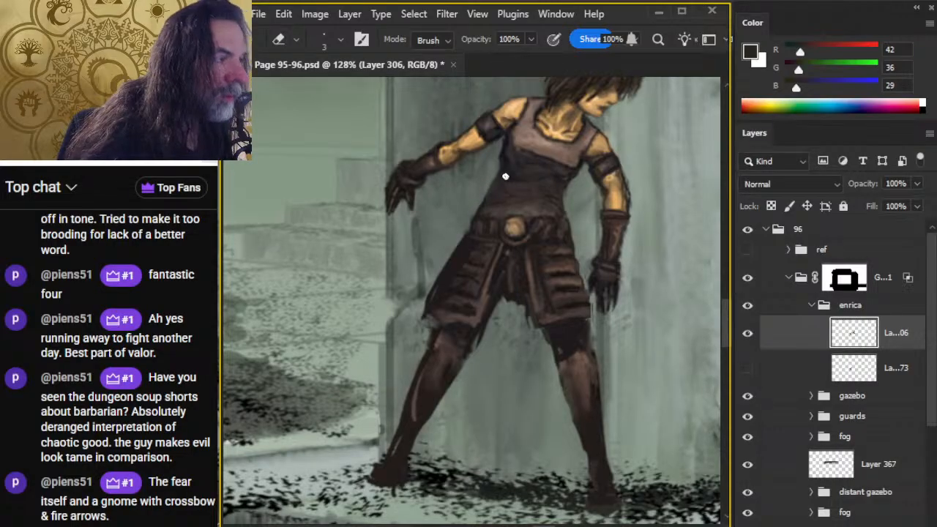
key(b)
alt+click(503, 158)
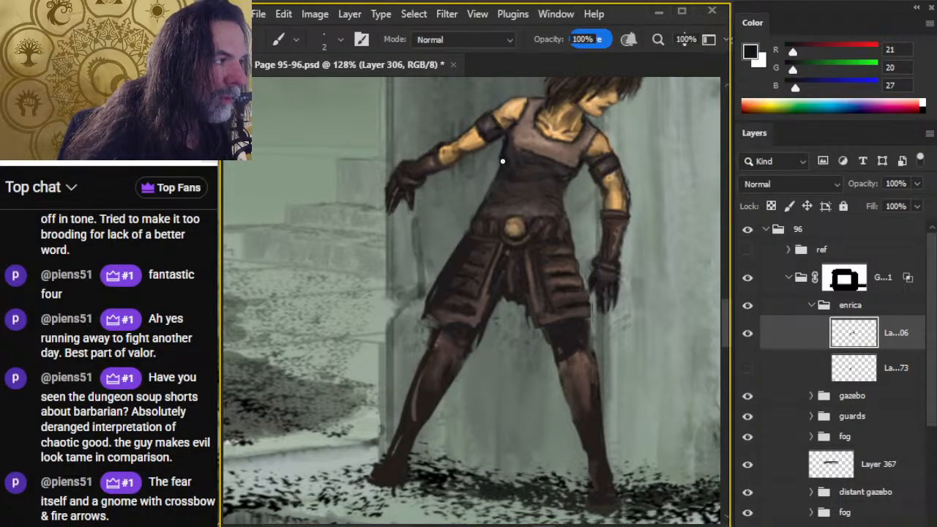
mouse_move(495, 180)
mouse_down()
mouse_move(503, 148)
mouse_move(493, 179)
mouse_up()
key(r)
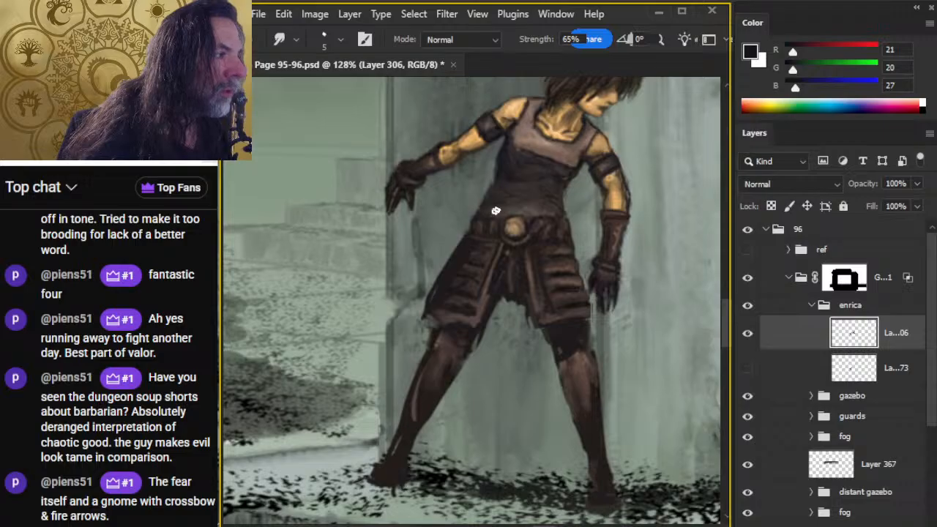
Step: Shade the top's midriff with sampled tones, including RGB 77, 65, 59 and 51, 45, 41, and smudge them together above the belt
key(b)
alt+click(534, 205)
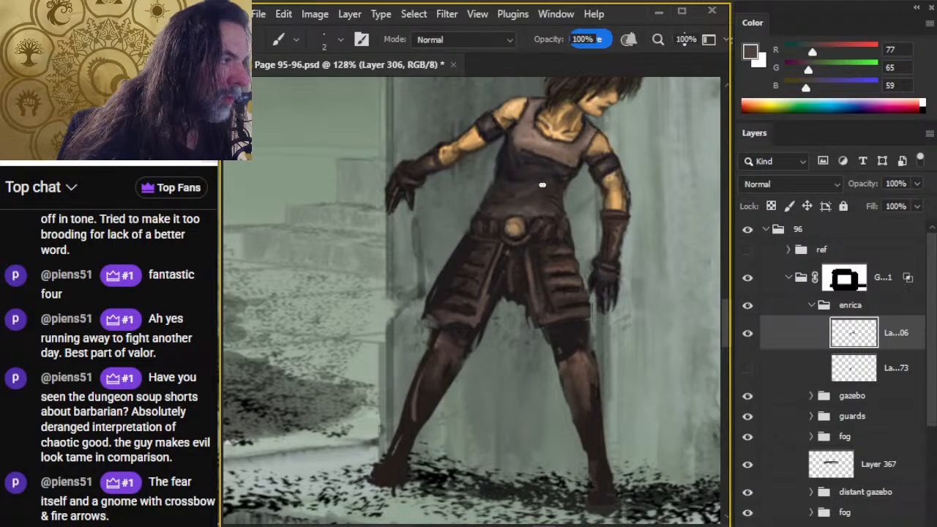
key(r)
key(b)
key(r)
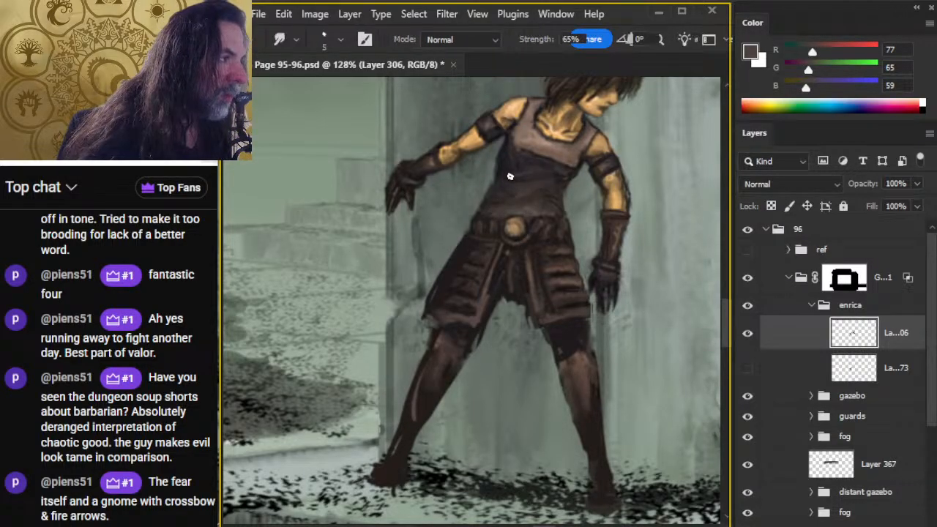
key(b)
alt+click(537, 203)
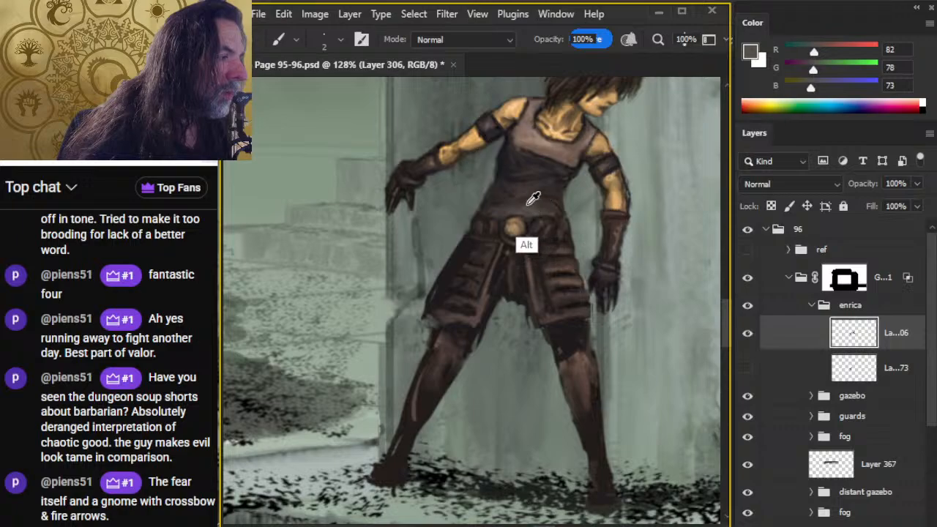
alt+click(529, 208)
key(r)
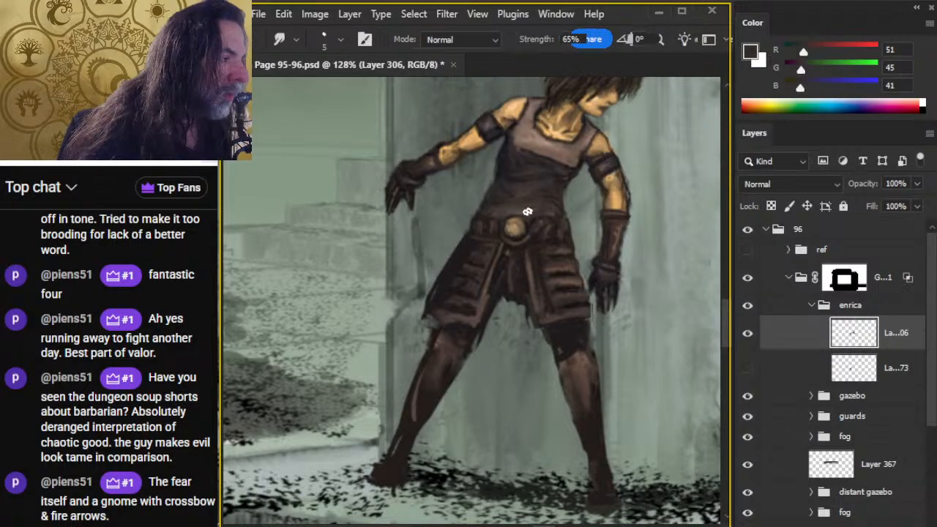
Step: Darken the lower edge of the top above the belt with sampled RGB 38, 33, 32 and smudge it
key(b)
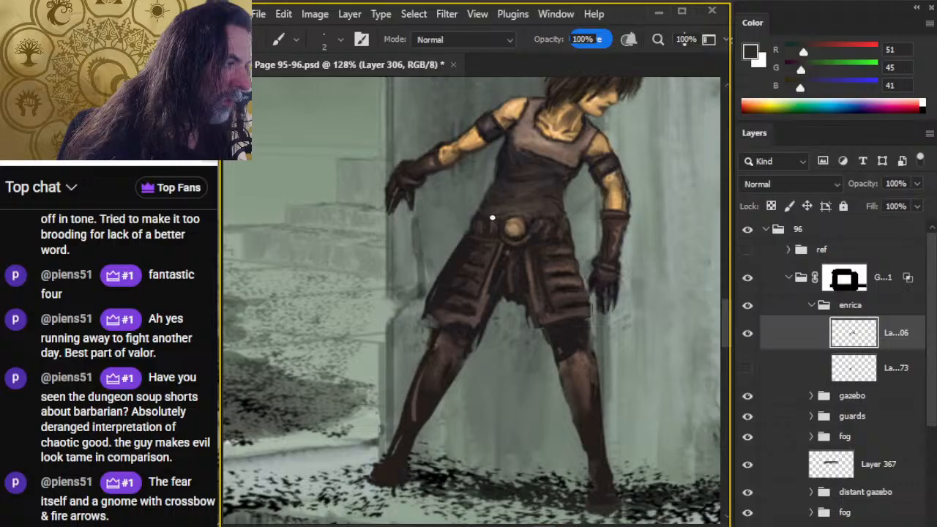
alt+click(560, 172)
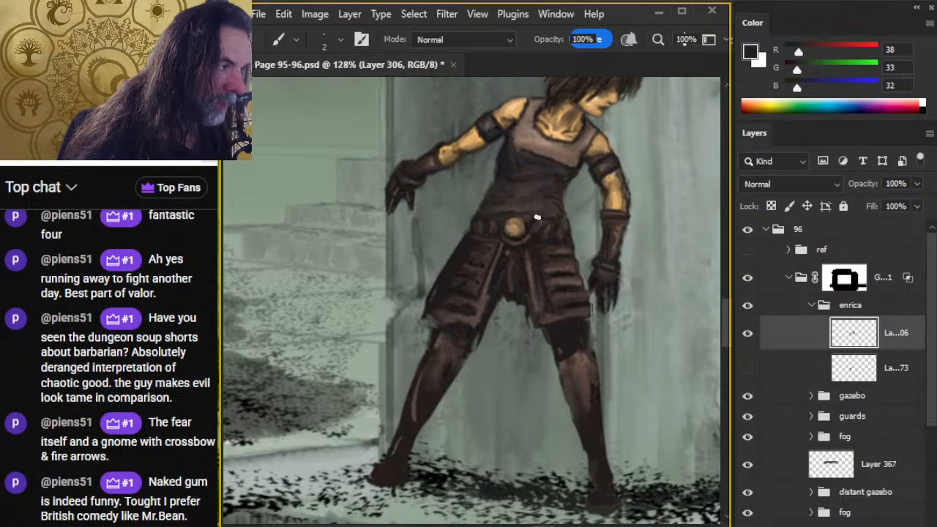
key(r)
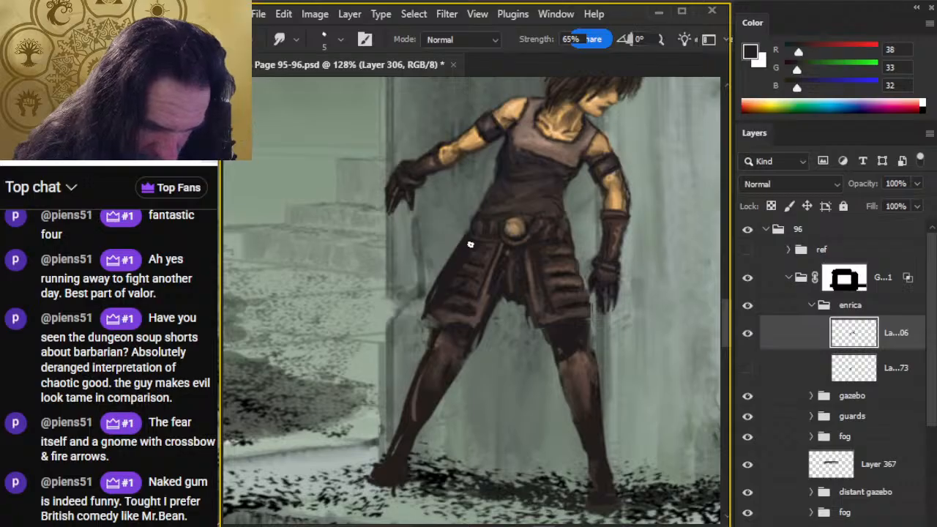
Step: Clean up the waist and hip contour on the lowered-arm side by painting and erasing along the edge, and smudge it
key(b)
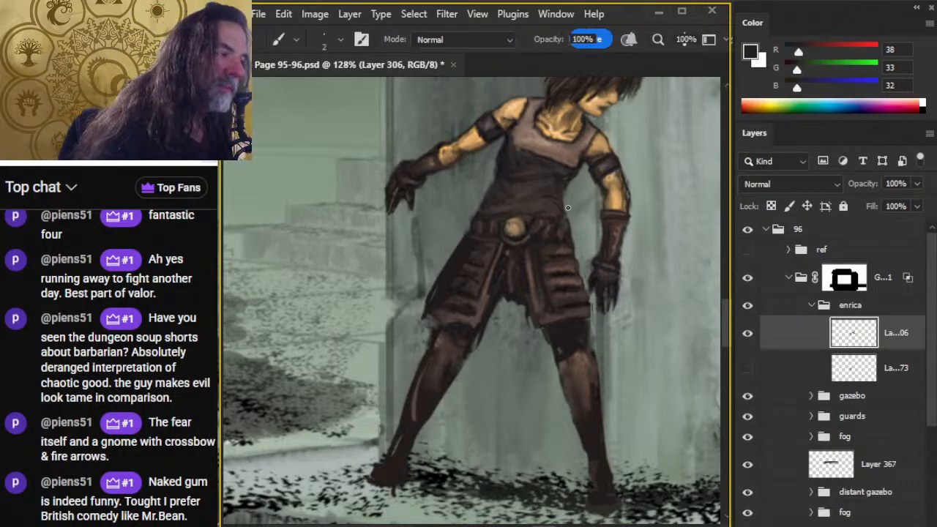
key(e)
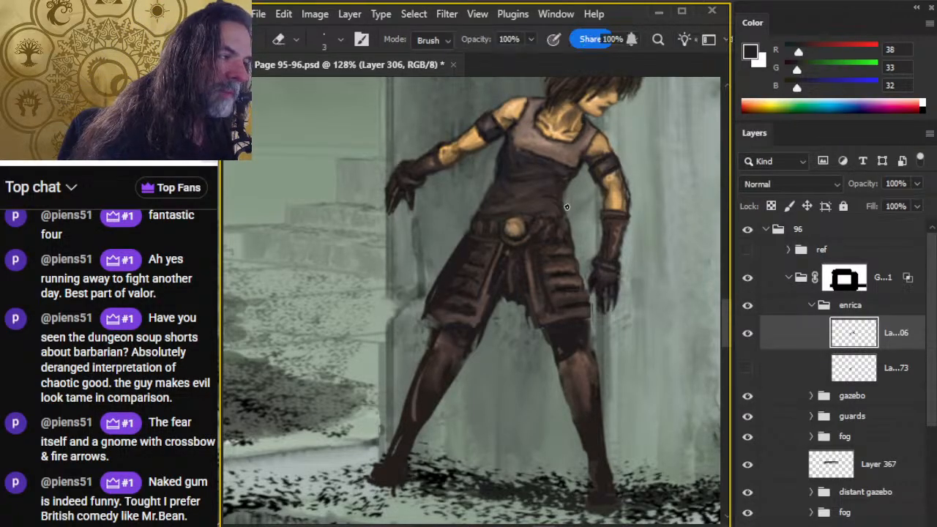
key(b)
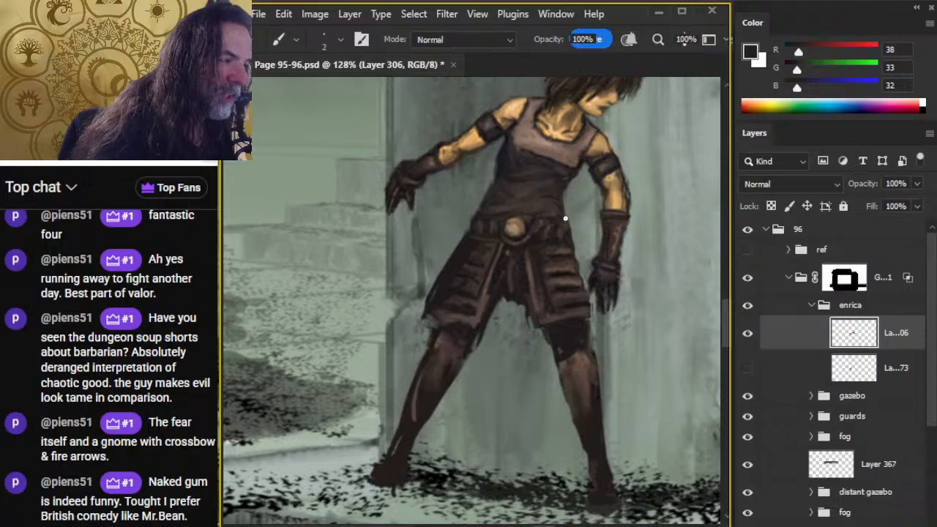
key(e)
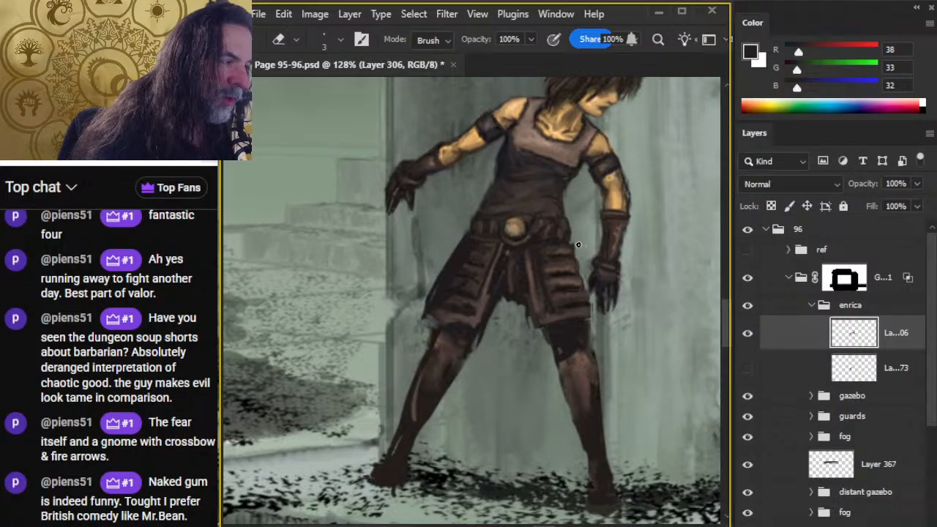
key(r)
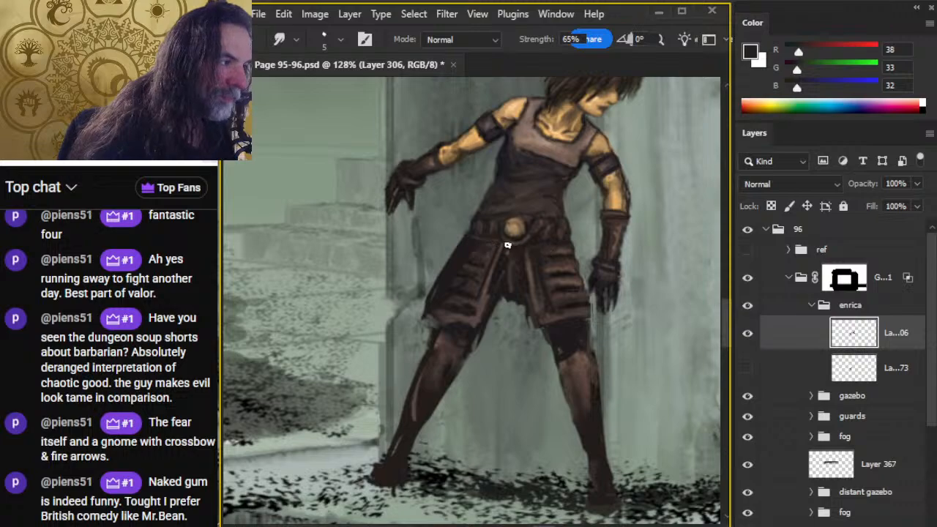
Step: Define the belt and upper skirt plates on the lowered-arm side with sampled RGB 90, 71, 57 and 30, 27, 26, smudging the strokes
key(b)
alt+click(530, 233)
drag(530, 233, 541, 243)
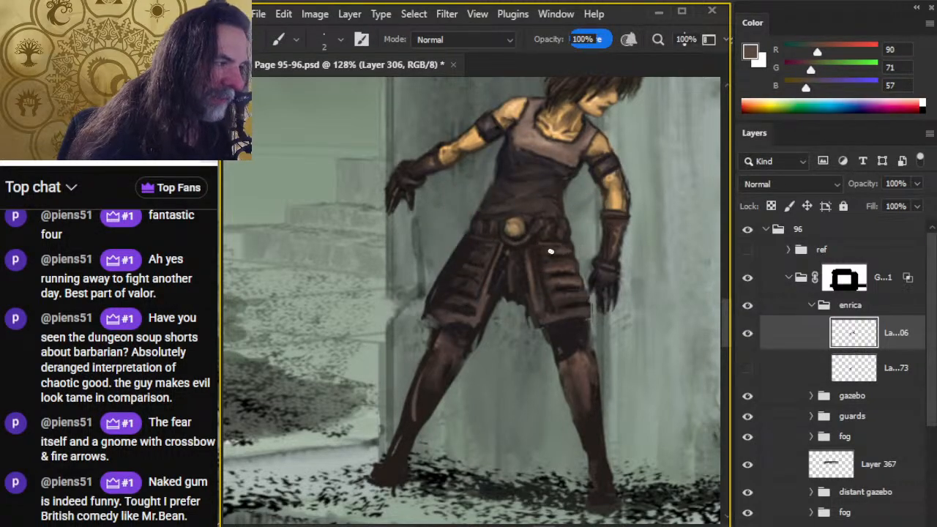
key(r)
key(b)
alt+click(555, 257)
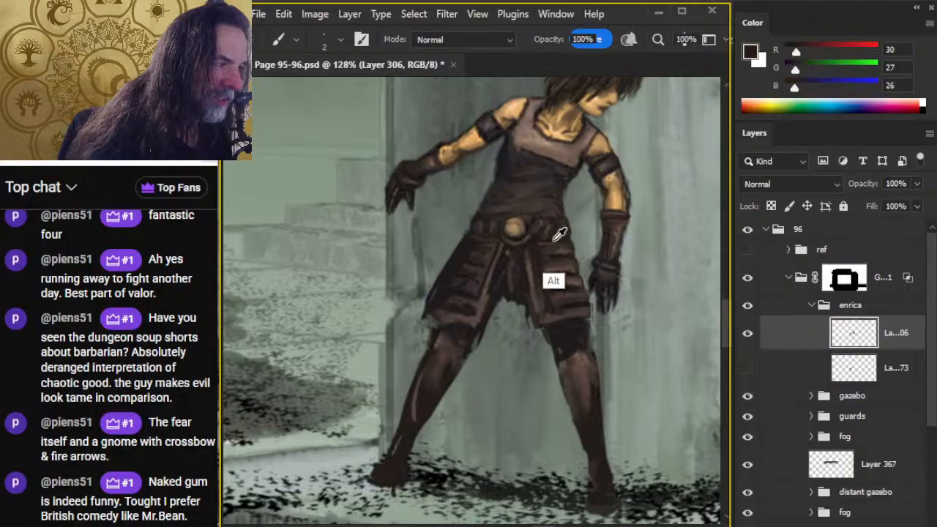
key(r)
key(b)
key(r)
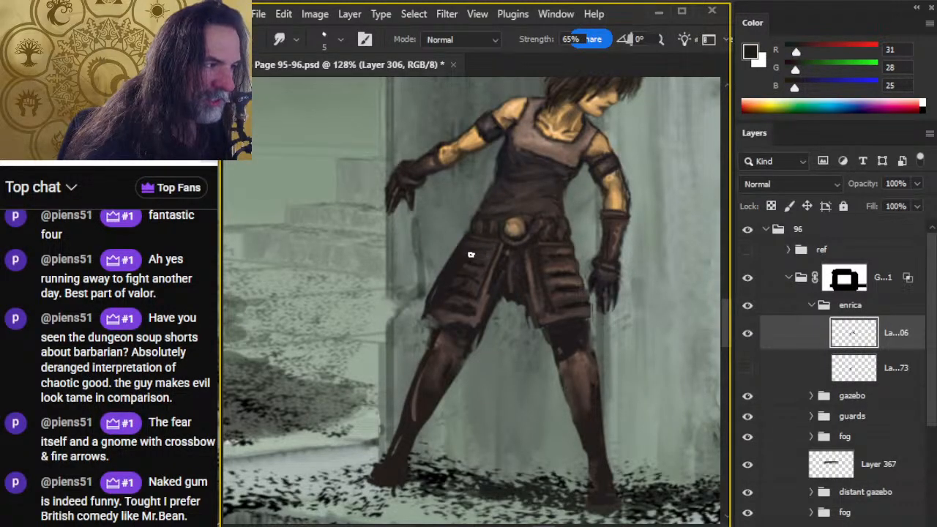
Step: Paint dark plate divisions across the upper skirt panel on the raised-arm side with RGB 31, 28, 25 and smudge them
key(b)
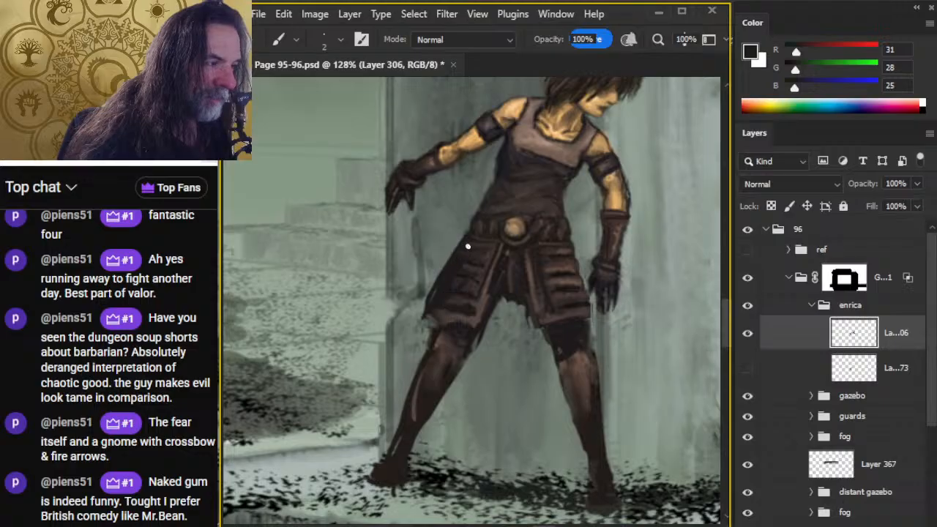
key(r)
key(b)
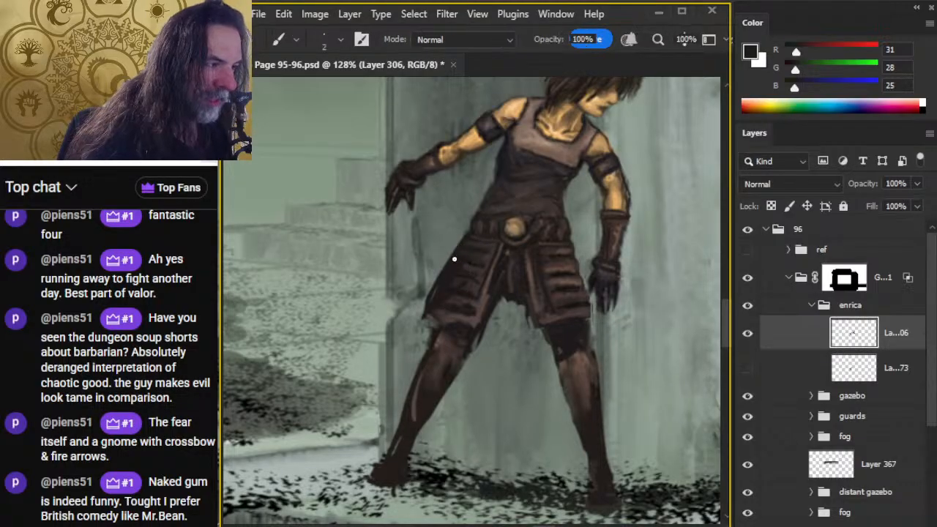
key(r)
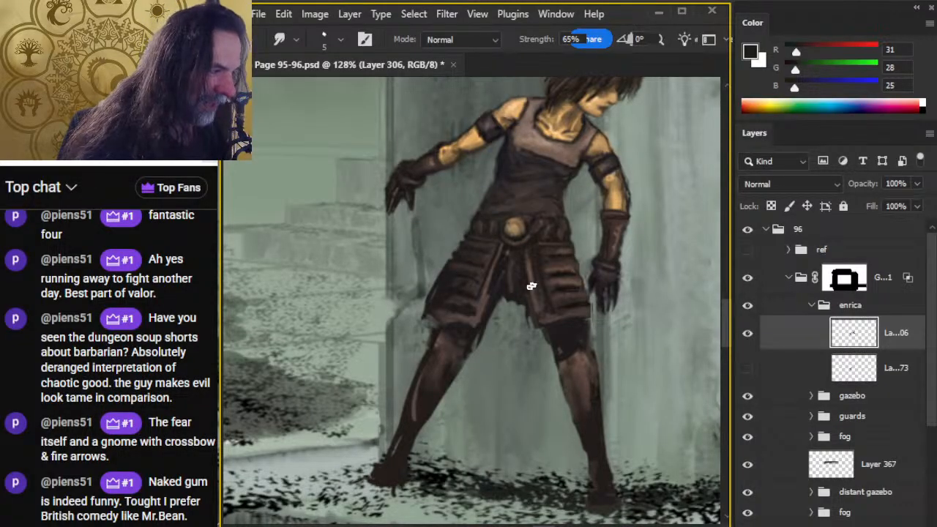
Step: Lighten the plates of the raised-arm side skirt panel with sampled RGB 58, 48, 48, smudge them and erase along the panel's outer edge
key(b)
alt+click(473, 285)
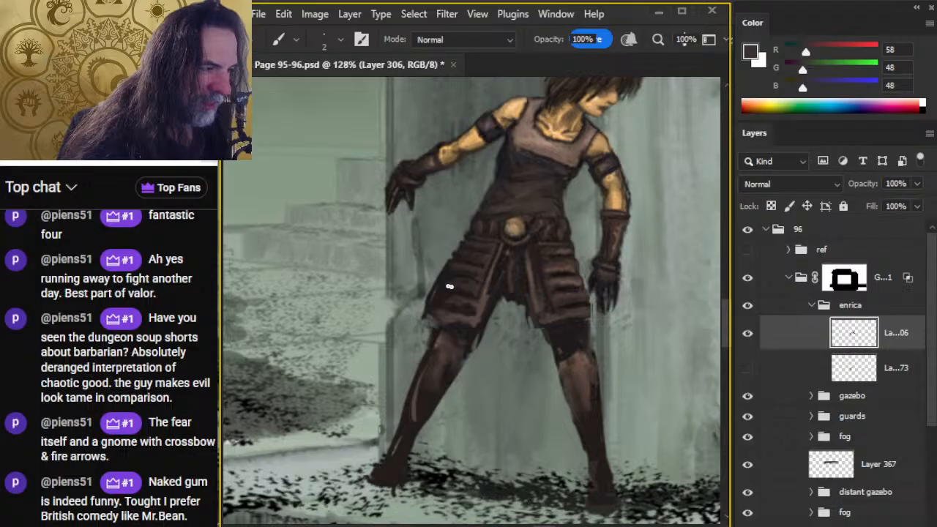
key(r)
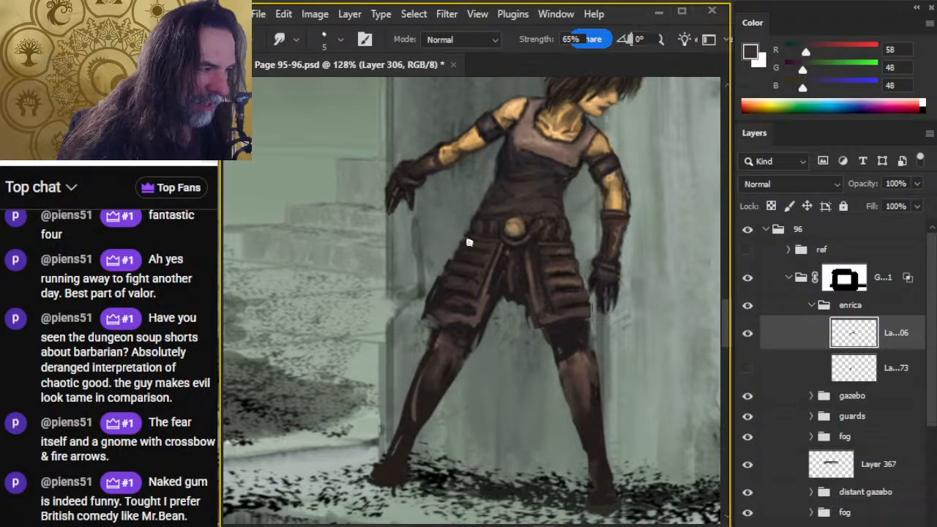
key(e)
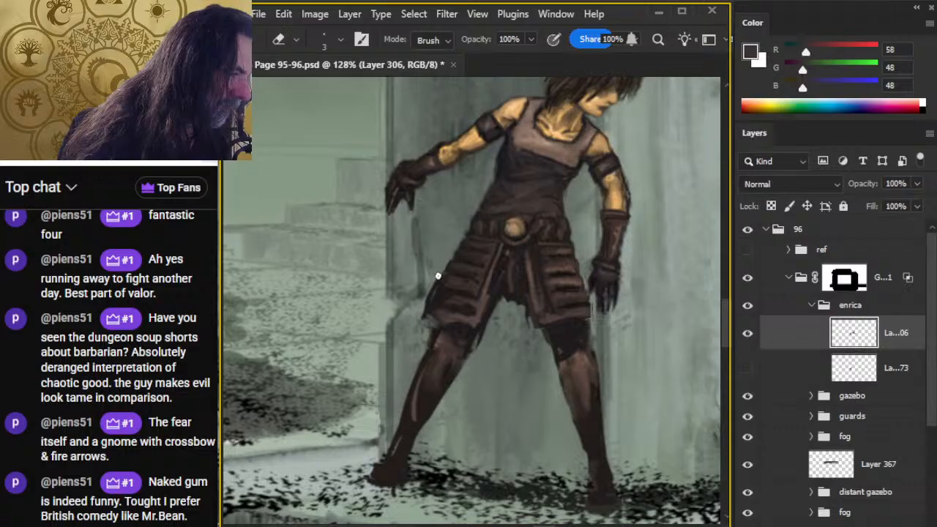
drag(435, 287, 431, 307)
key(r)
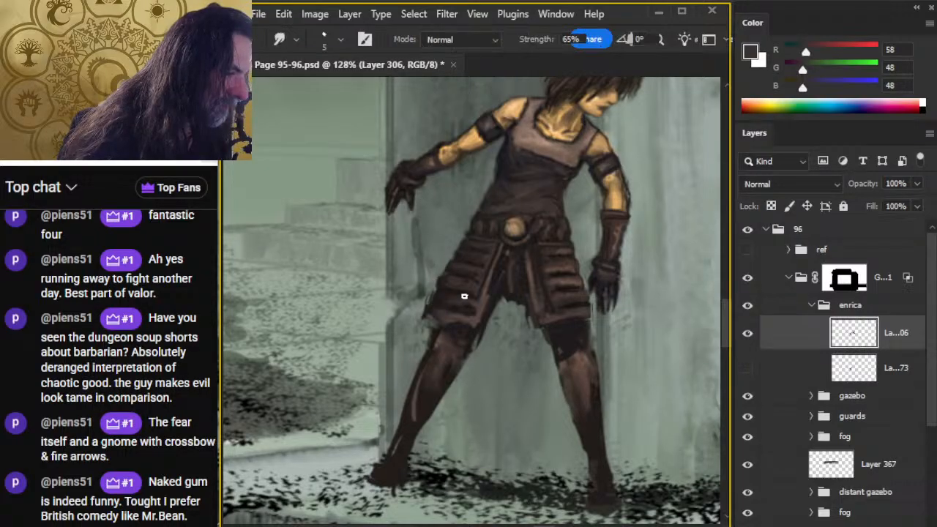
Step: Separate the lower plates of the same skirt panel with sampled RGB 34, 31, 29 and smudge the bands
key(b)
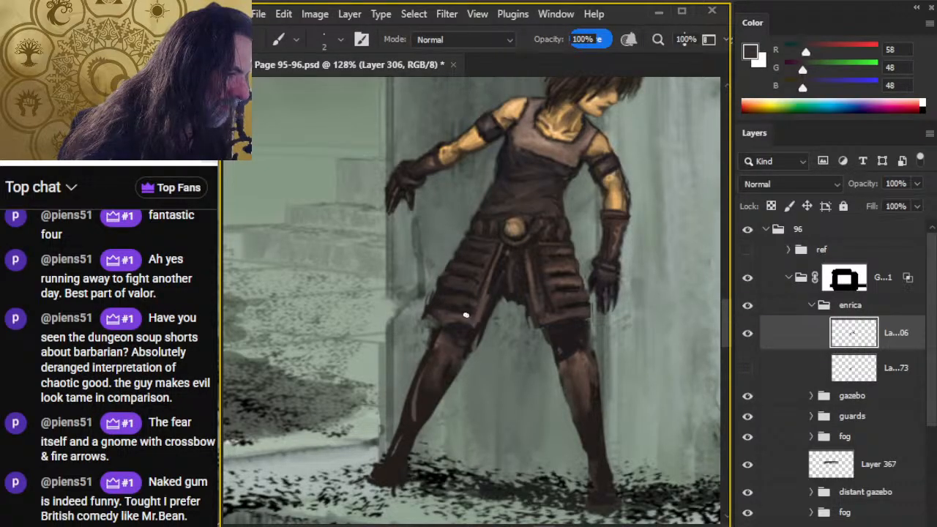
alt+click(465, 315)
key(r)
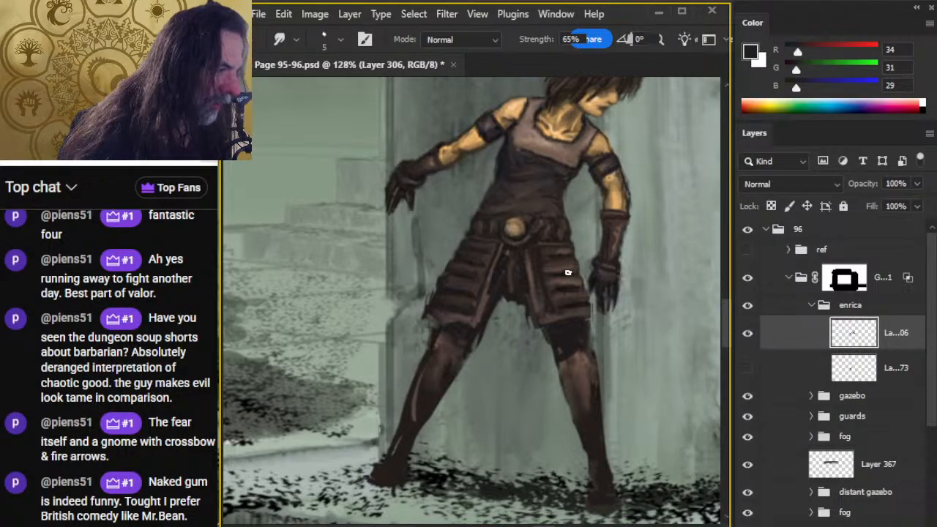
key(b)
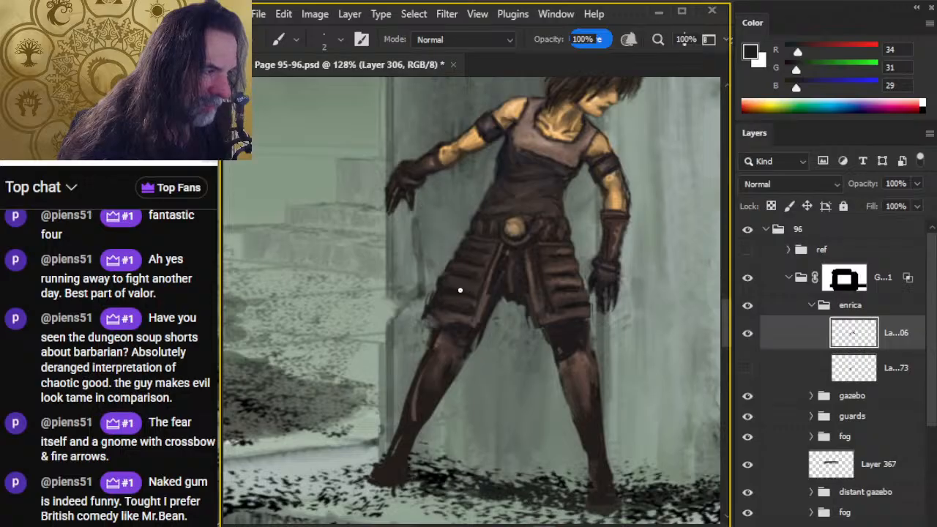
key(r)
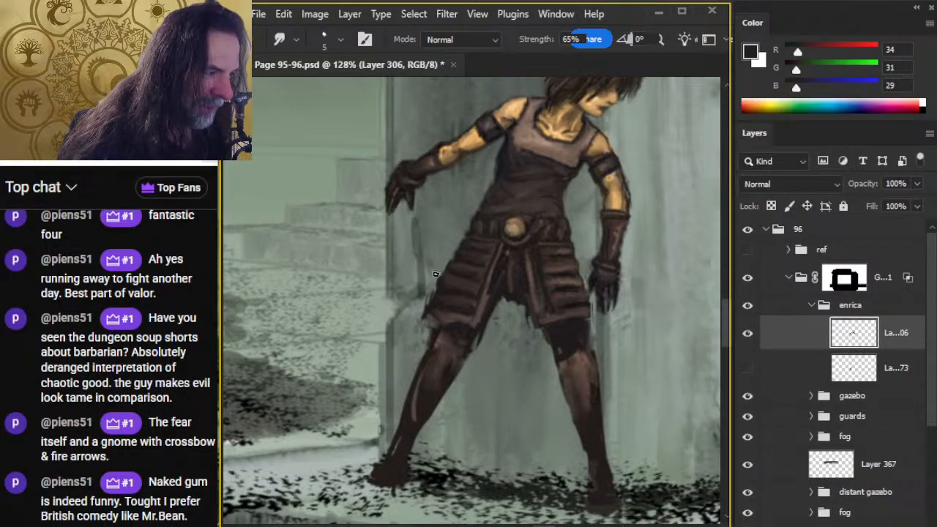
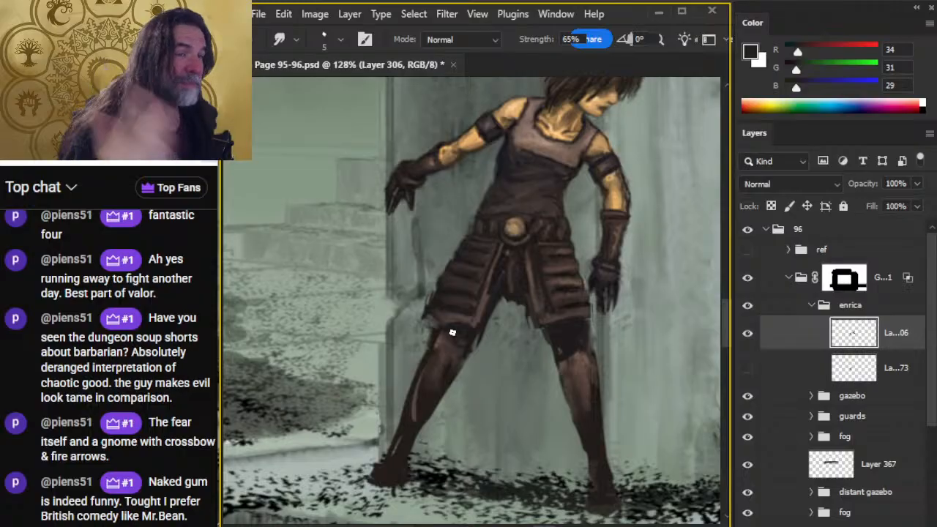
Step: Shade the thigh beneath the raised-arm side skirt hem with sampled RGB 30, 26, 29, smudge it and erase stray edges
key(b)
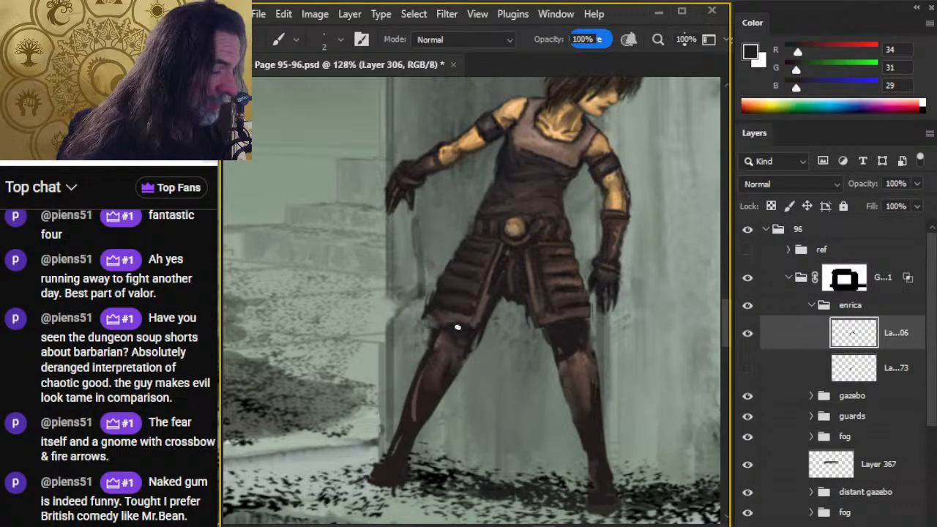
alt+click(578, 327)
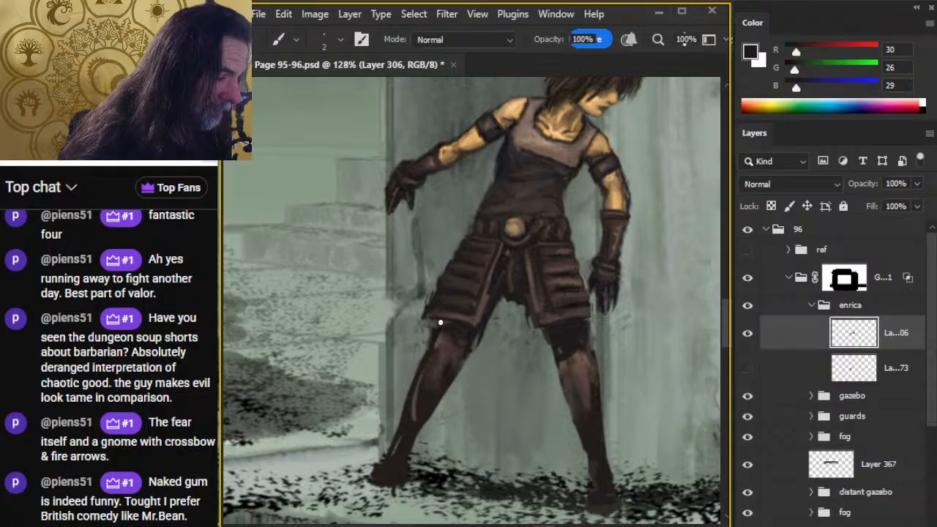
key(r)
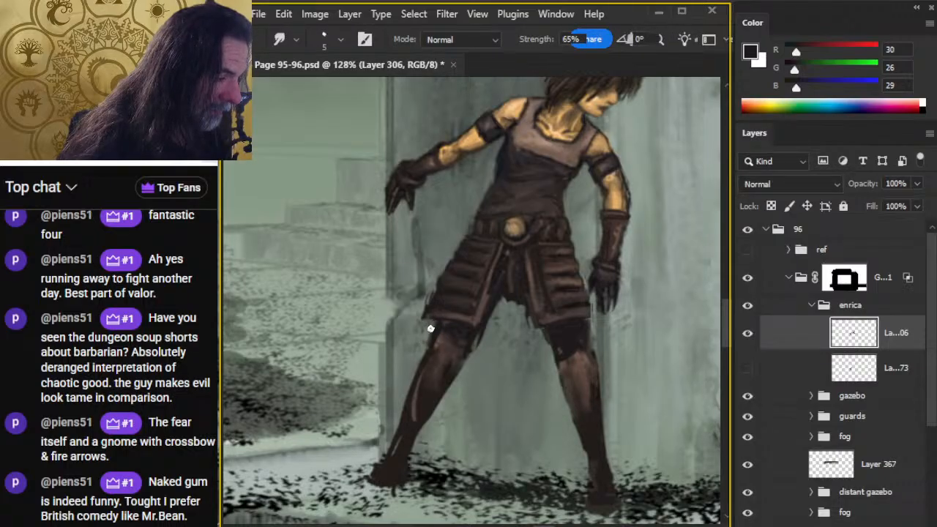
key(e)
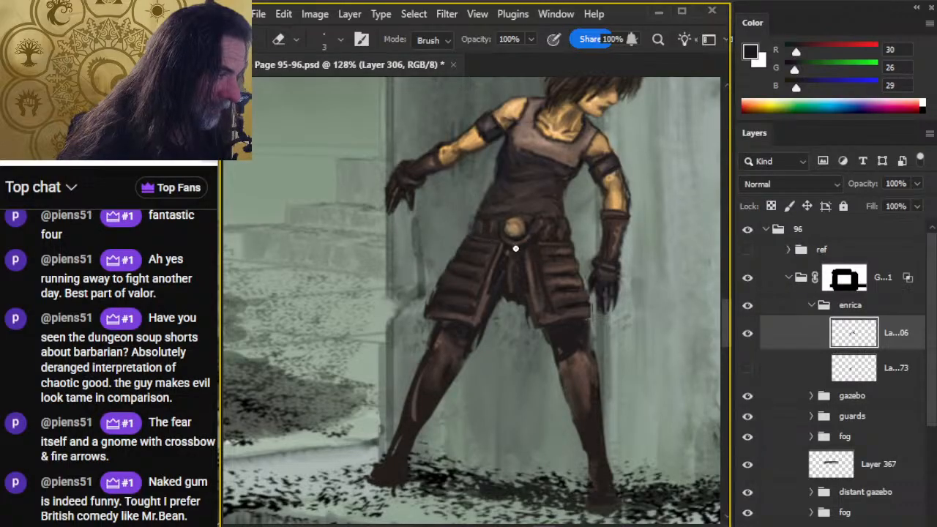
Step: Outline the round belt buckle's lower rim with sampled RGB 30, 24, 25 and smudge the dark line
key(r)
key(b)
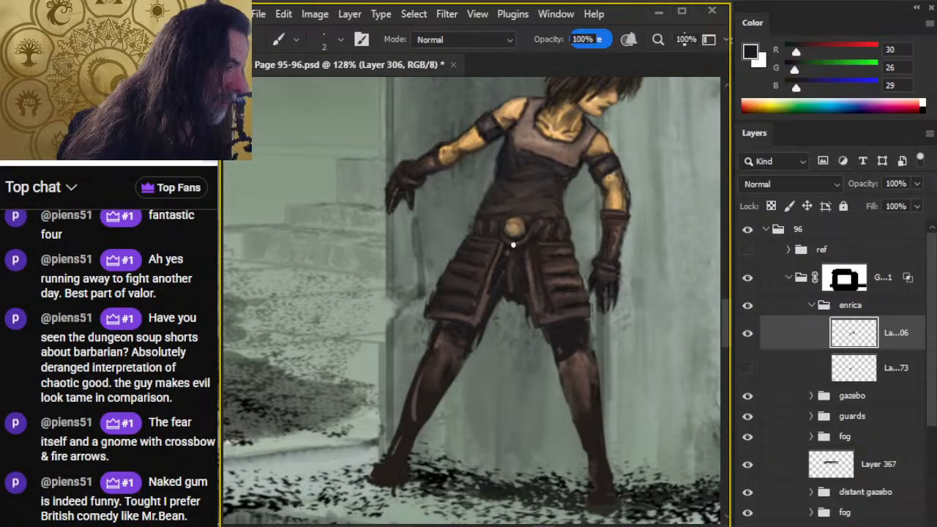
alt+click(533, 240)
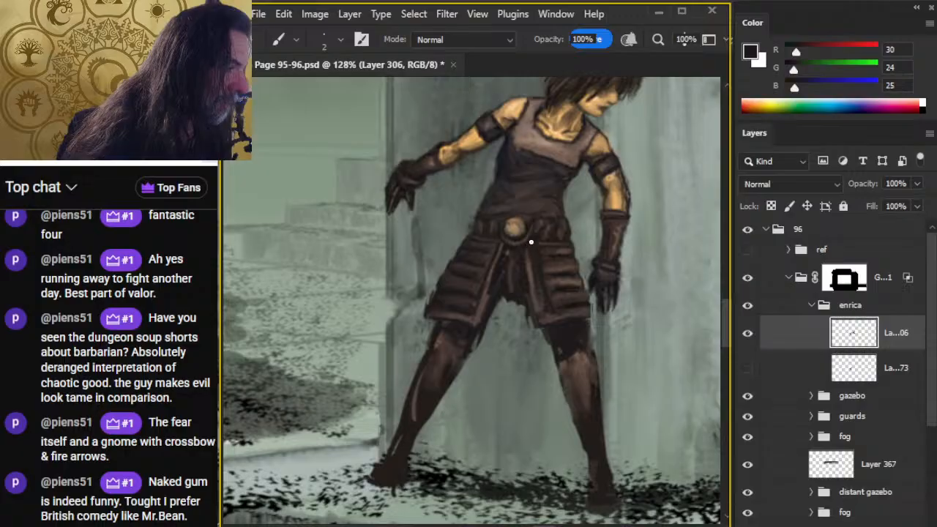
key(r)
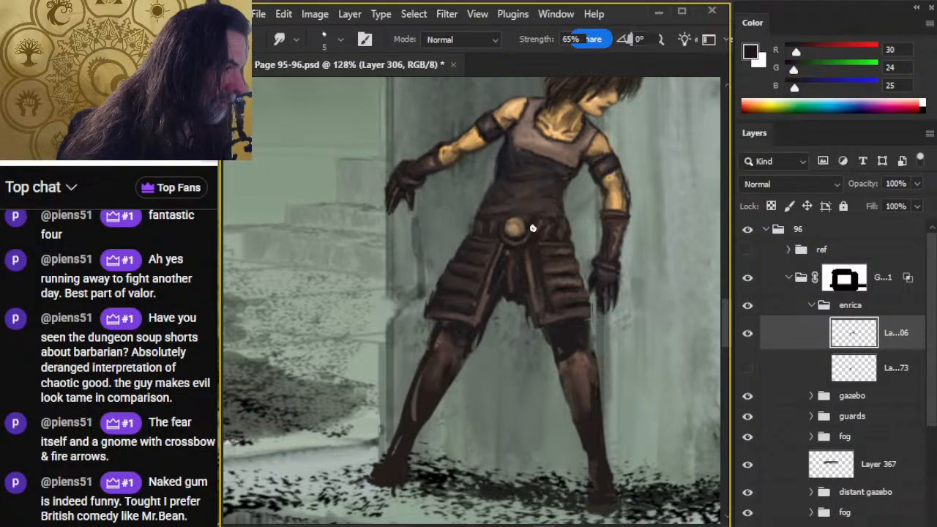
Step: Add dark accents along the belt's upper edge and the top's midriff with RGB 30, 24, 25, smudging them into the cloth
key(b)
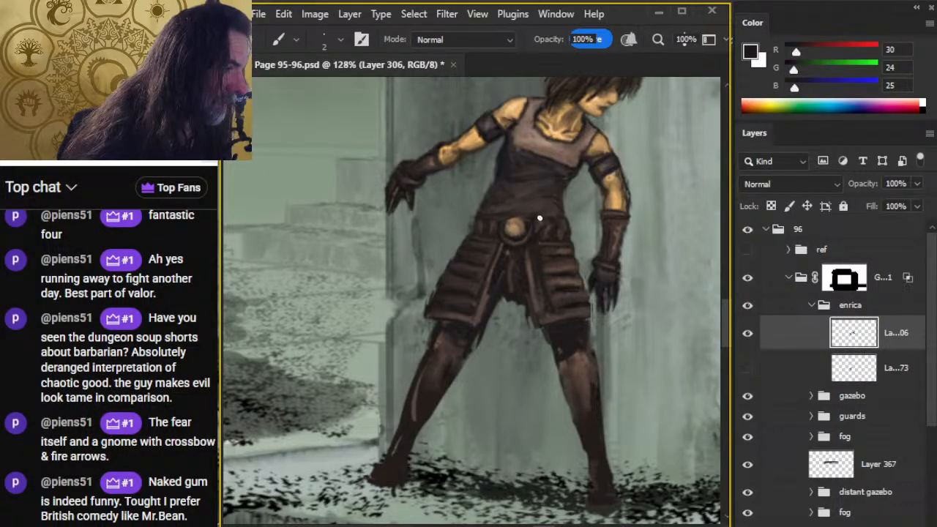
key(r)
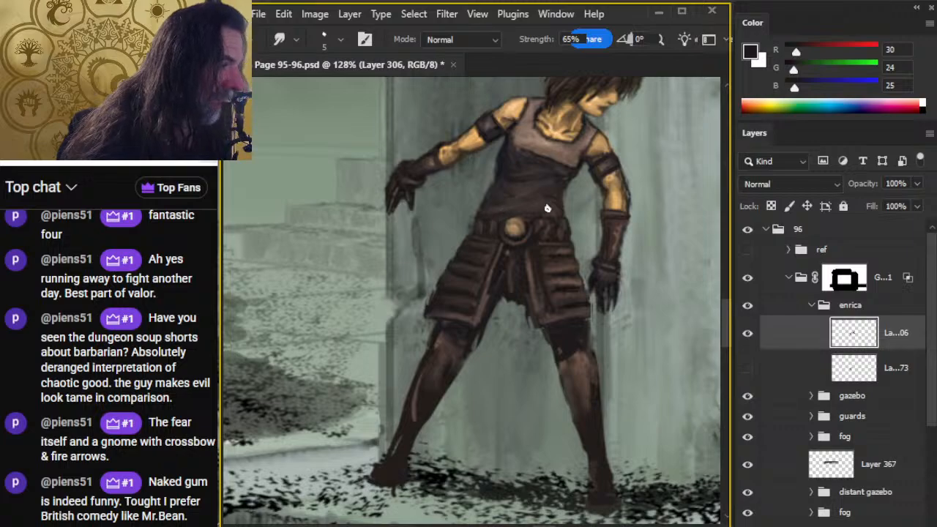
key(b)
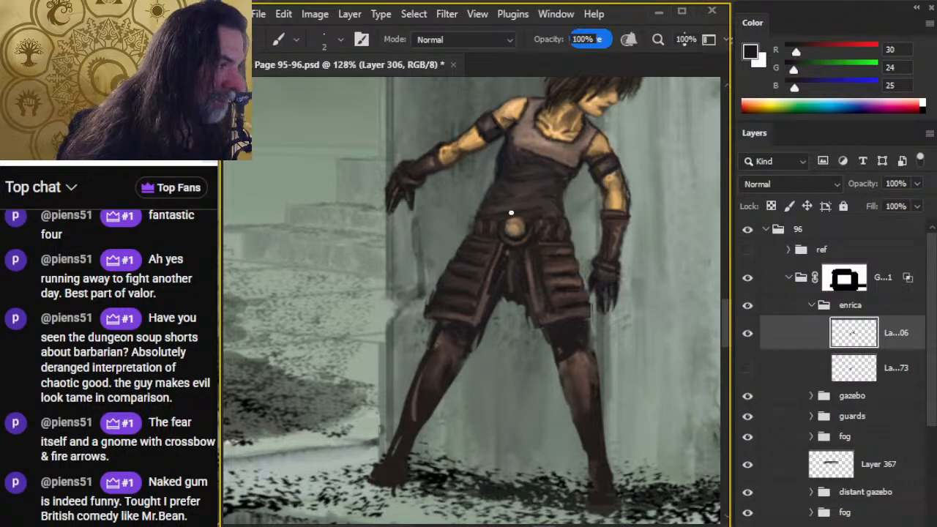
key(r)
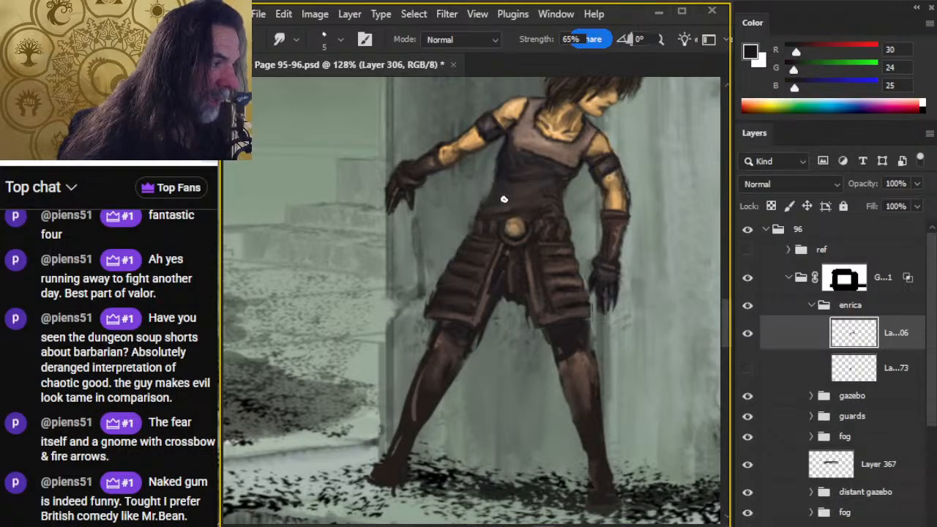
key(b)
key(r)
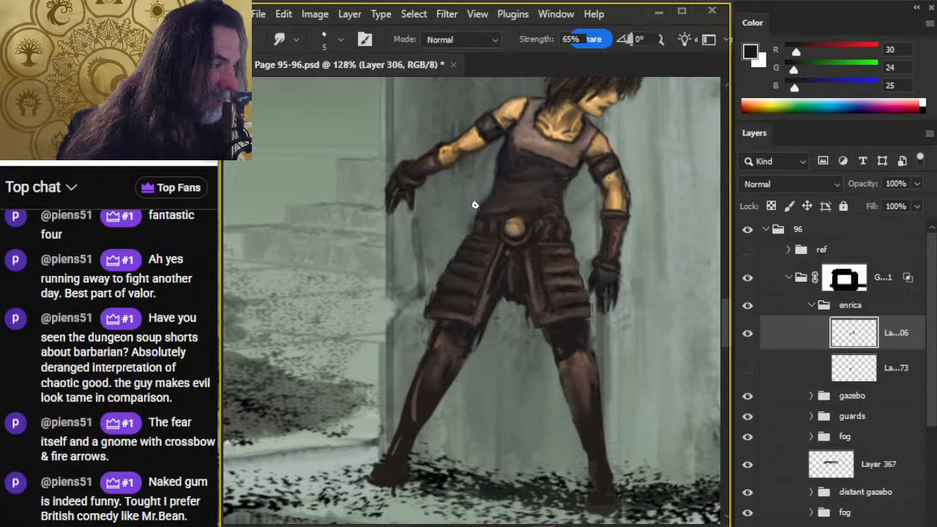
Step: Clean up the torso's edge and work dark fold shading into the top's midriff with RGB 30, 24, 25, smudging the strokes
key(e)
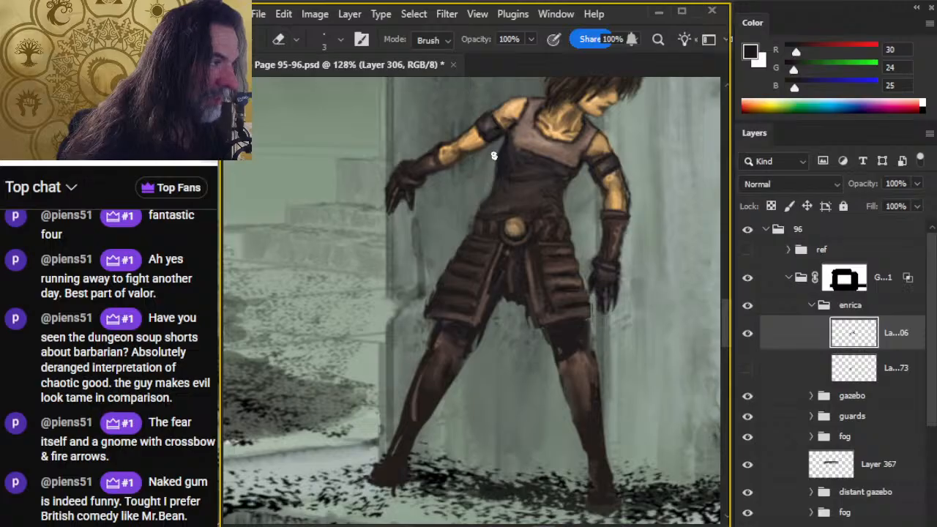
mouse_move(509, 207)
mouse_down()
mouse_move(476, 245)
mouse_move(488, 242)
mouse_up()
key(b)
key(r)
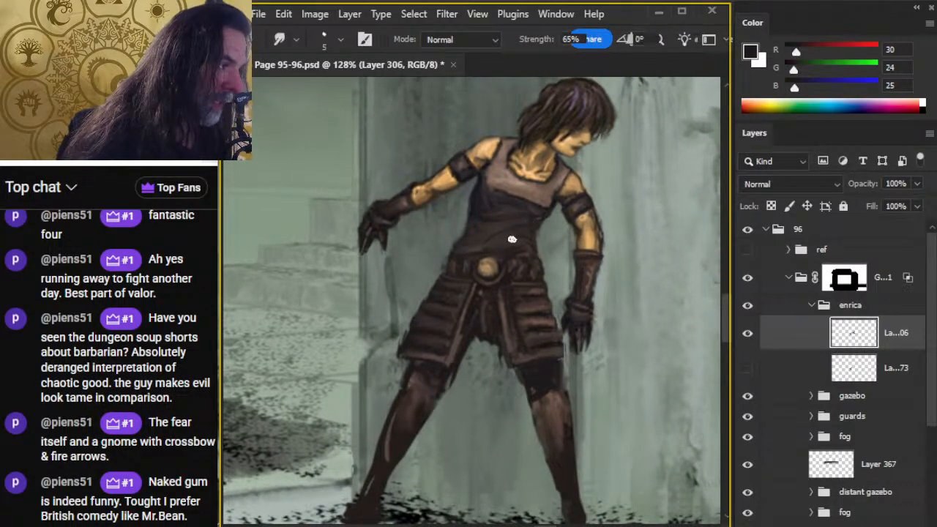
key(b)
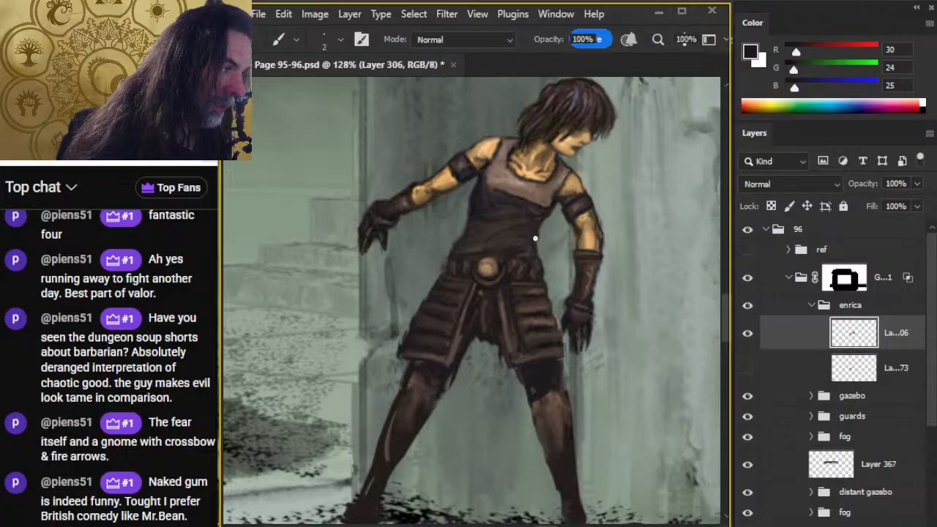
key(r)
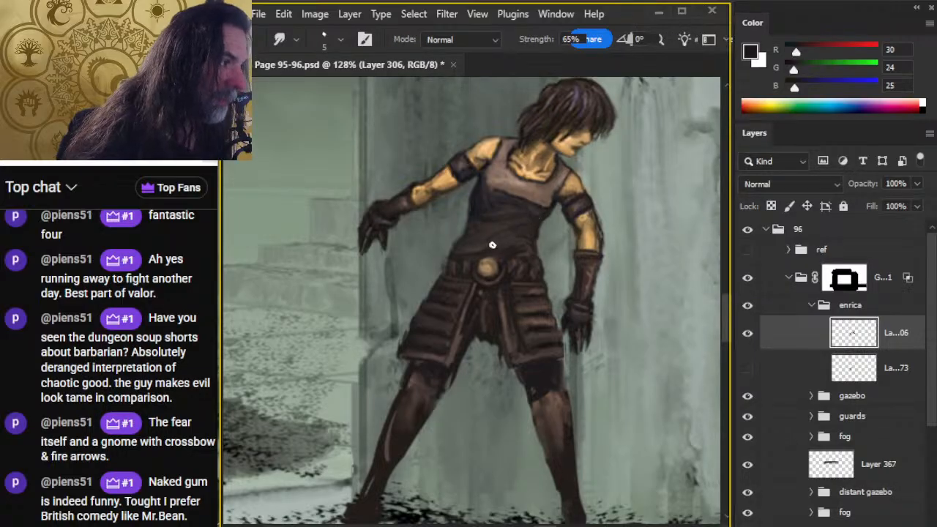
key(b)
key(r)
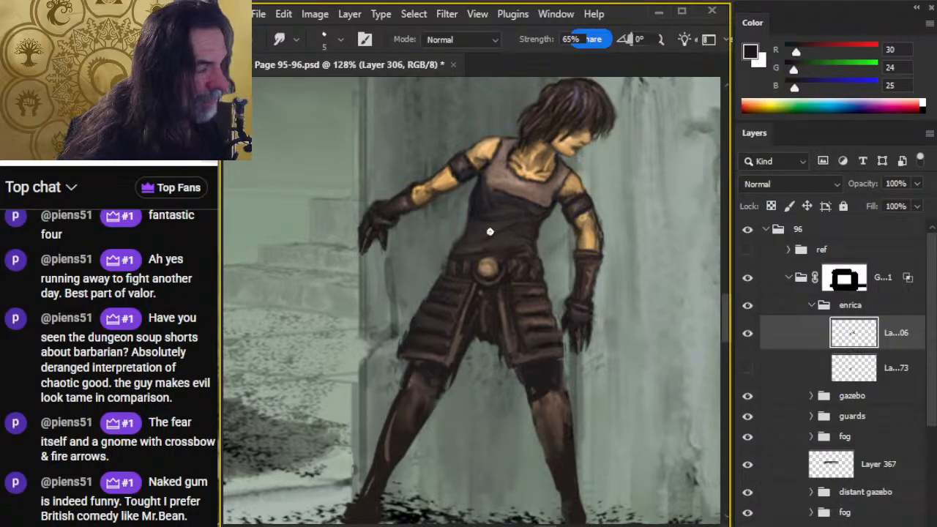
key(b)
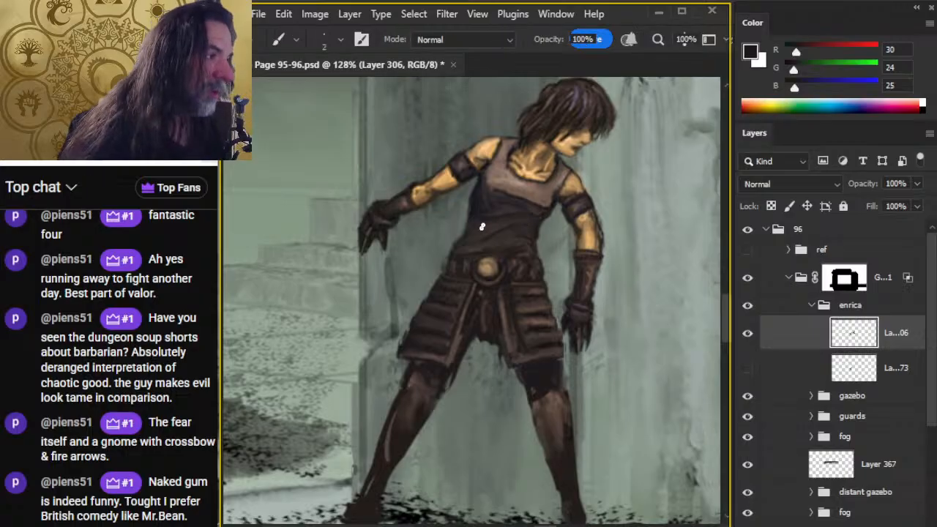
key(r)
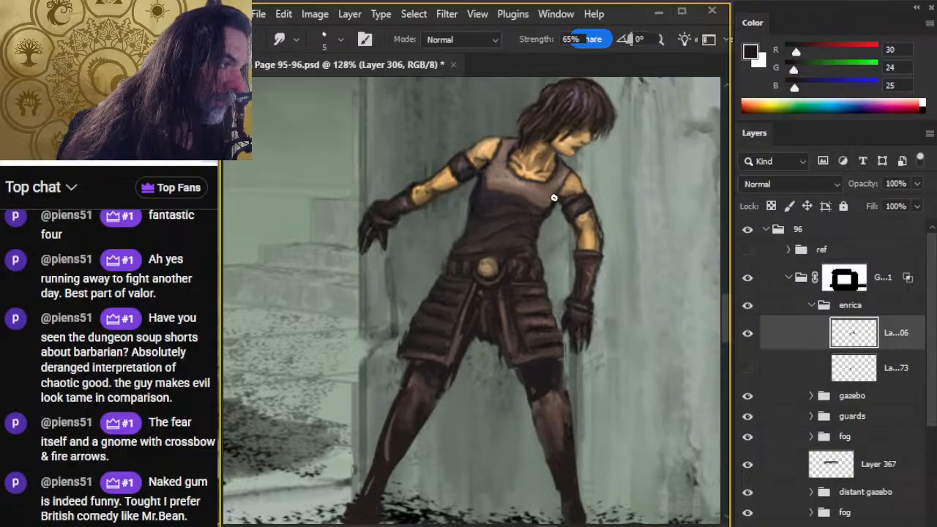
Step: Refine the dark shading along the top's bust seam and armholes with RGB 30, 24, 25 and smudge it
key(b)
key(r)
key(b)
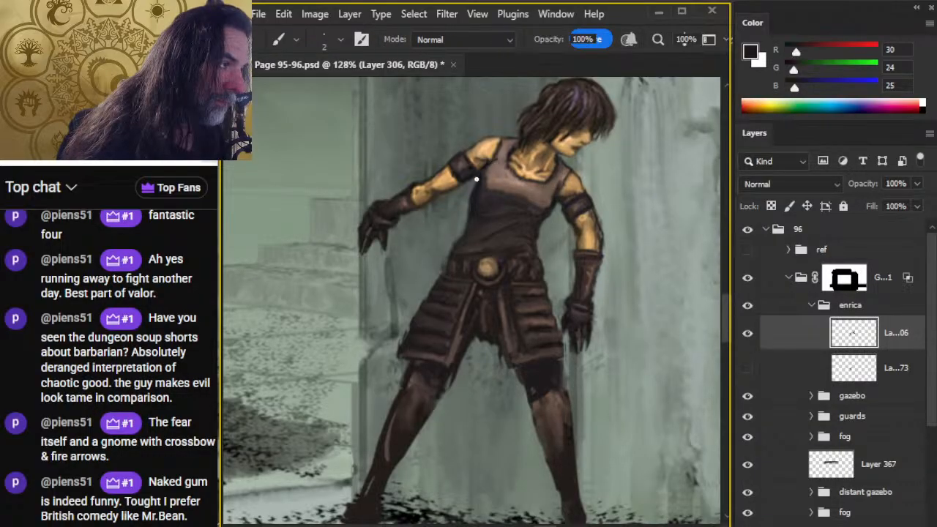
key(r)
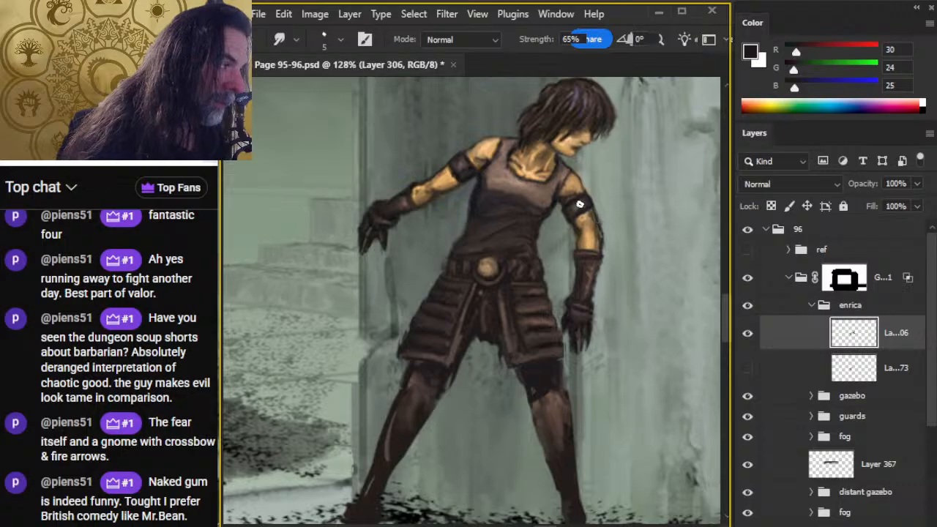
key(b)
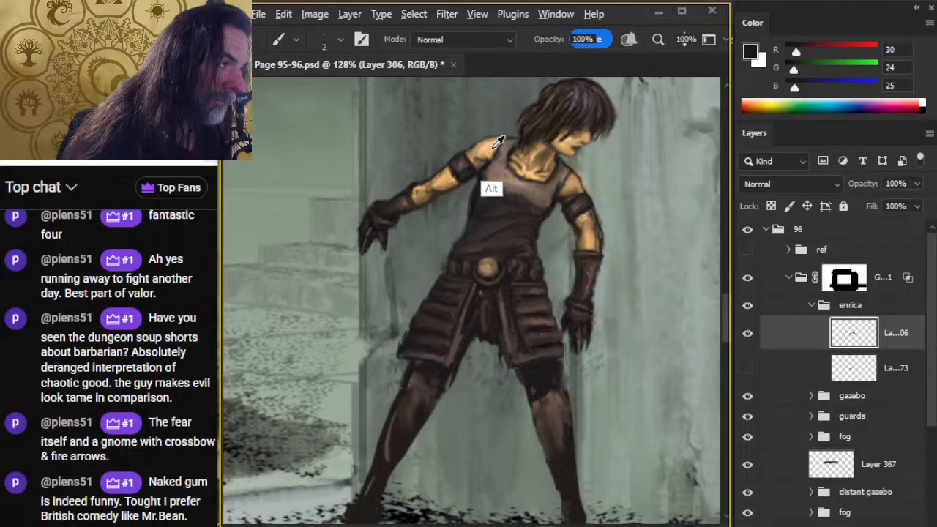
Step: Highlight the bare skin of the lowered arm with sampled RGB 251, 199, 138 and smudge the light strokes
alt+click(495, 146)
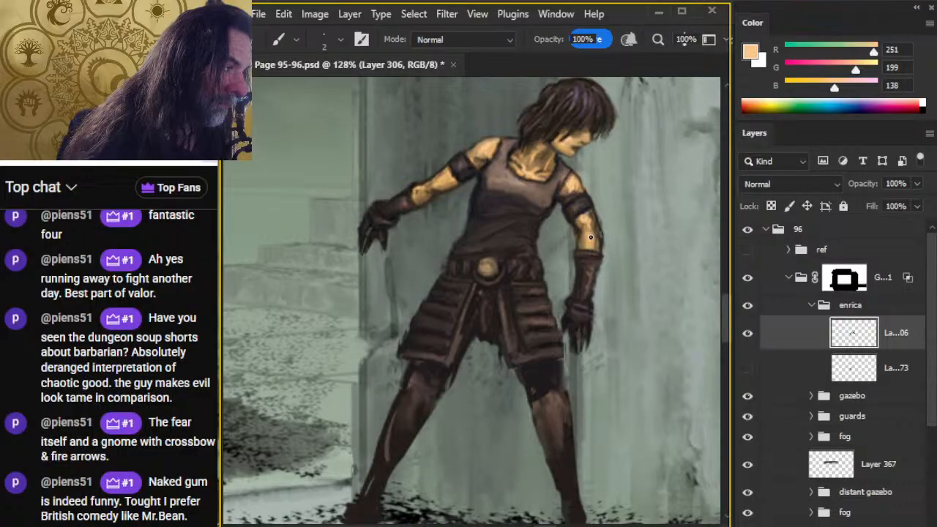
drag(590, 236, 594, 244)
key(r)
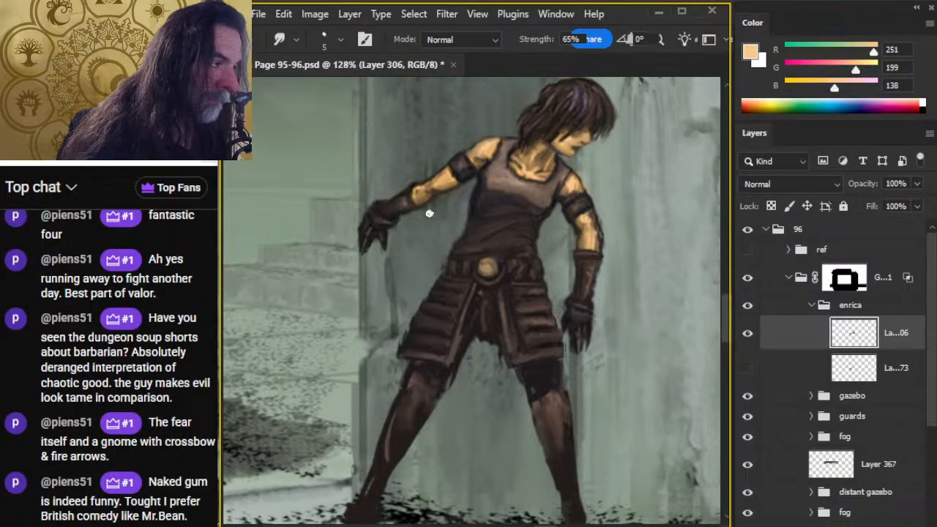
key(b)
key(r)
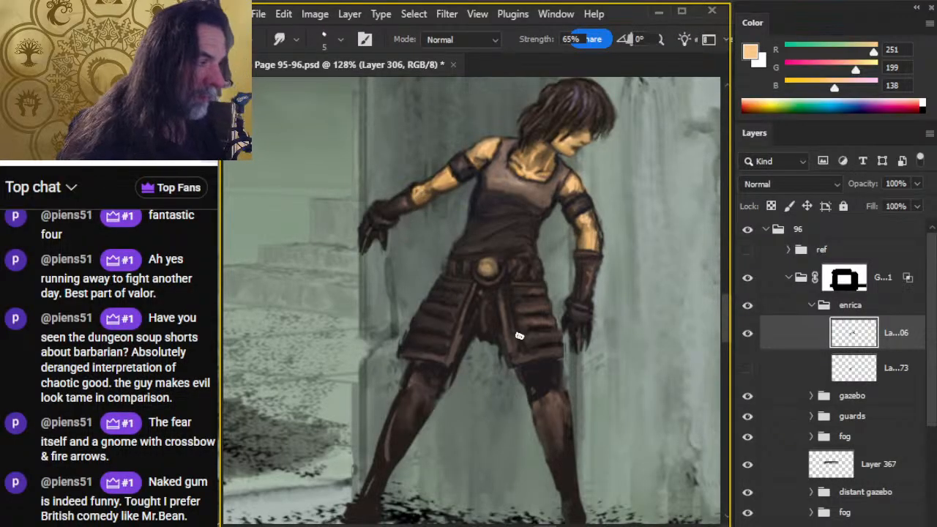
Step: Darken the inner edge of the skirt panel beside the central flap with sampled RGB 28, 26, 27 and smudge it
key(z)
drag(518, 335, 490, 335)
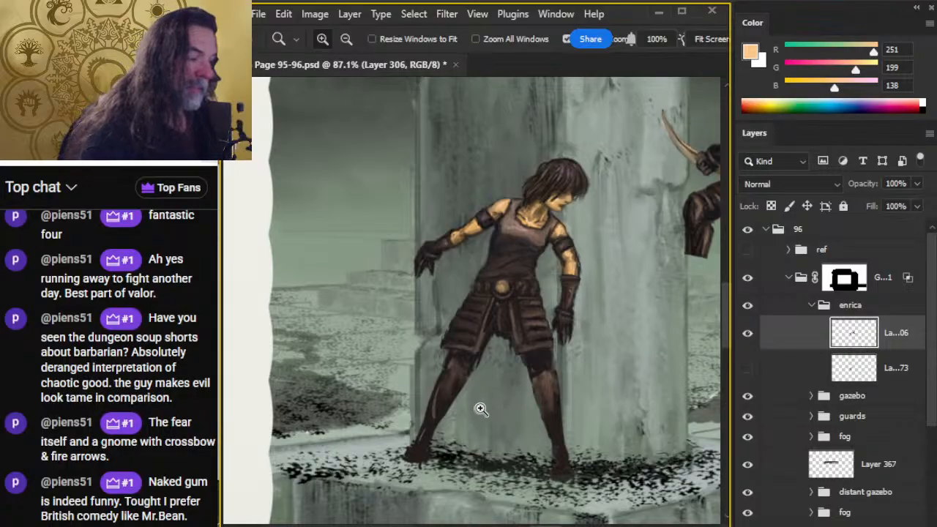
mouse_move(481, 408)
mouse_down()
mouse_move(508, 420)
mouse_move(533, 356)
mouse_up()
key(e)
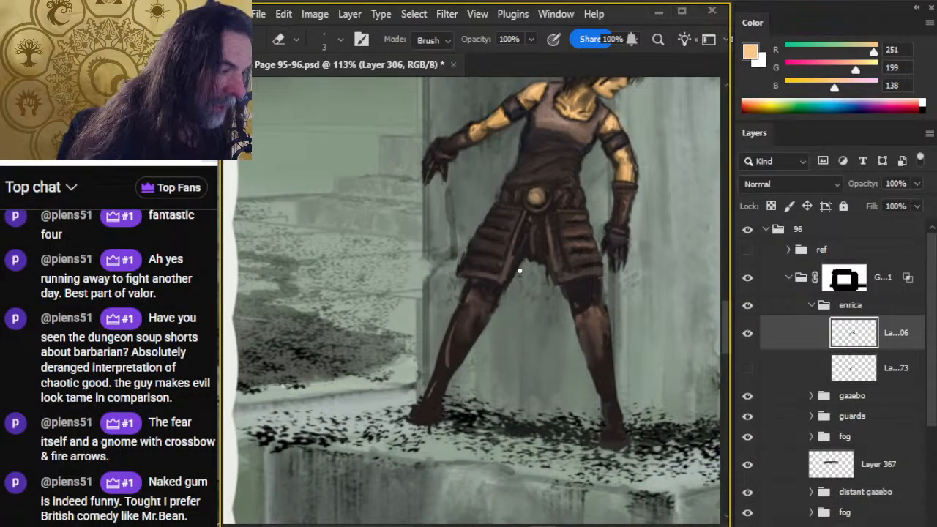
key(r)
key(b)
key(alt)
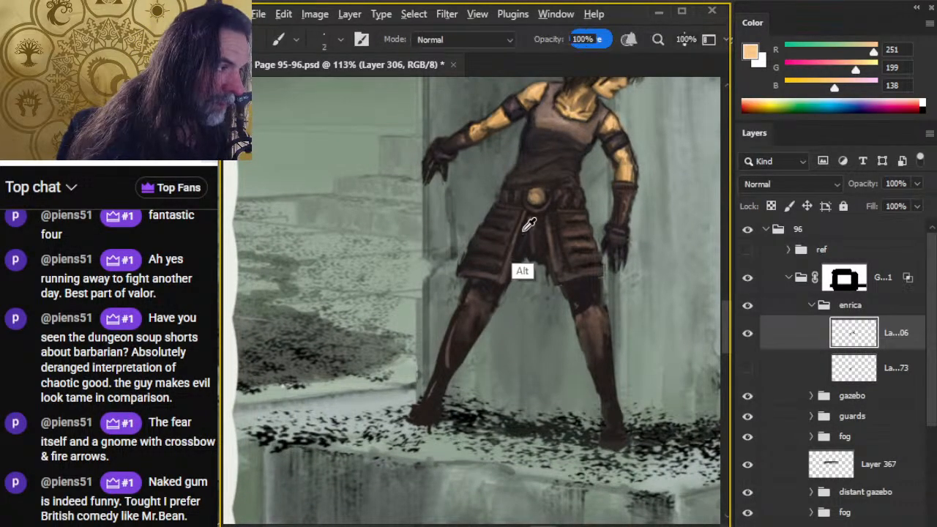
alt+click(523, 231)
drag(549, 240, 555, 274)
key(r)
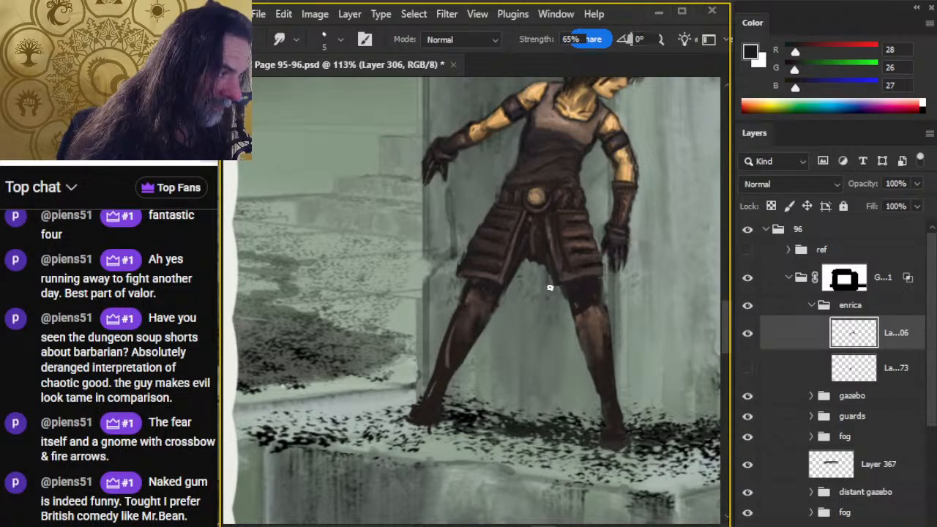
Step: Erase stray paint beneath the central flap and around the lowered-arm side thigh, smudging the edges under the hem
key(e)
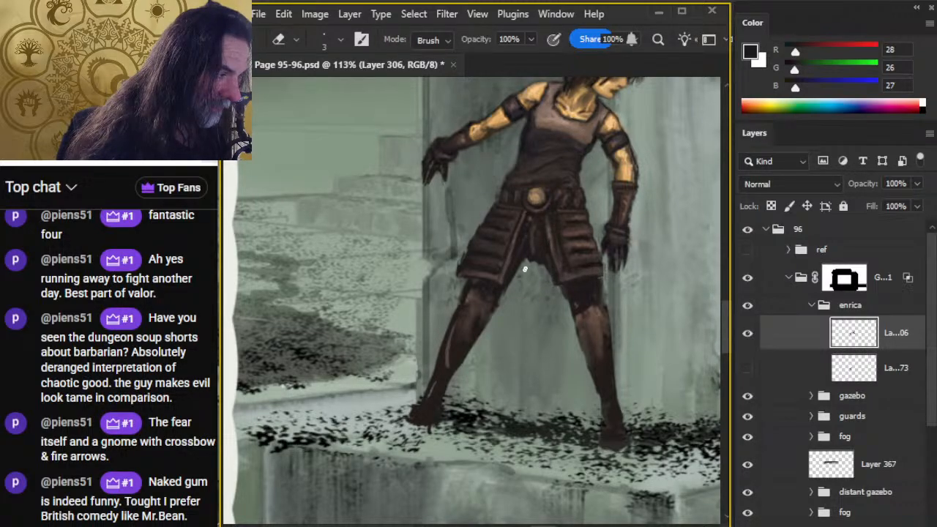
key(r)
key(e)
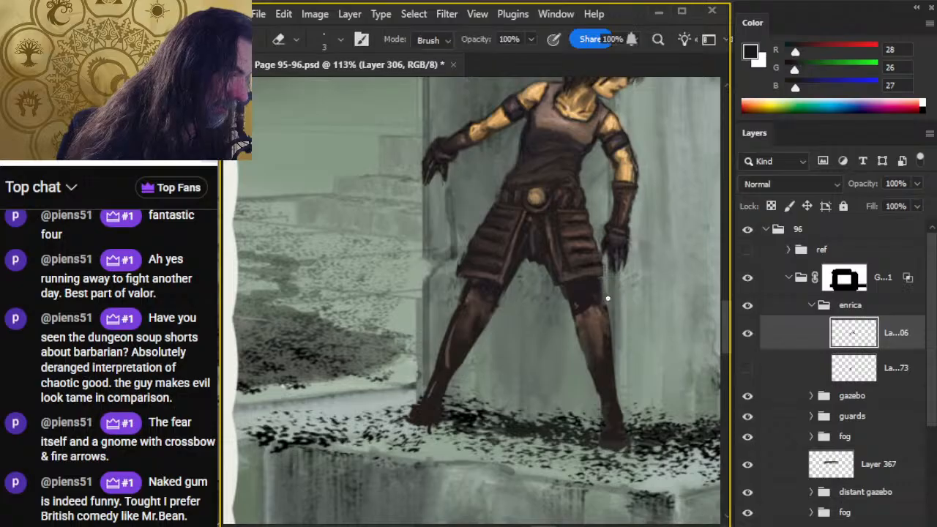
key(r)
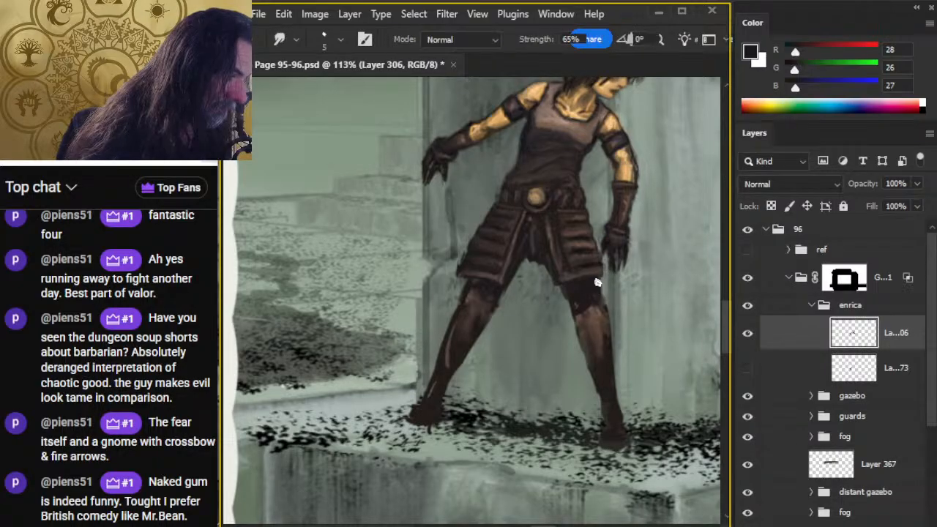
key(b)
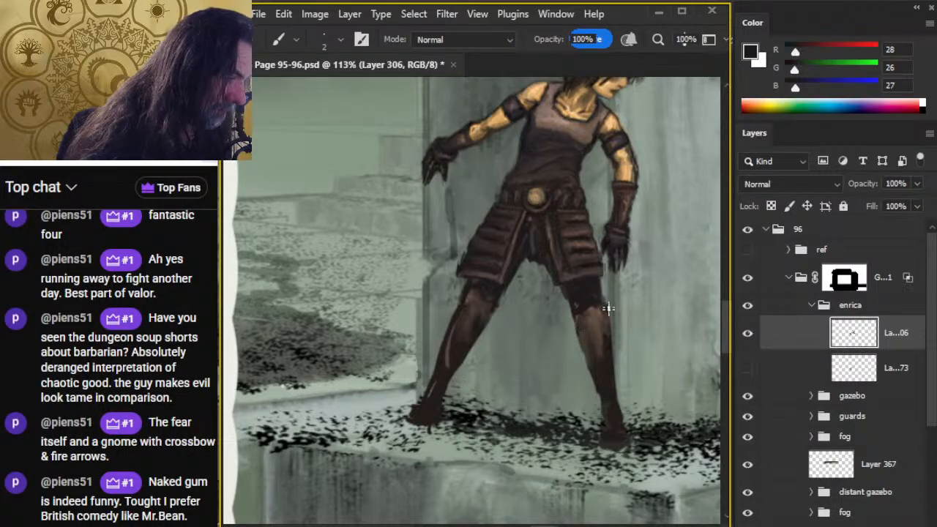
Step: Outline rounded knee guards on both legs with RGB 23, 19, 17 sampled from the neighbouring figure's leg armour, and smudge the lines
mouse_move(606, 335)
mouse_down()
mouse_move(413, 326)
mouse_move(372, 427)
mouse_move(313, 407)
mouse_up()
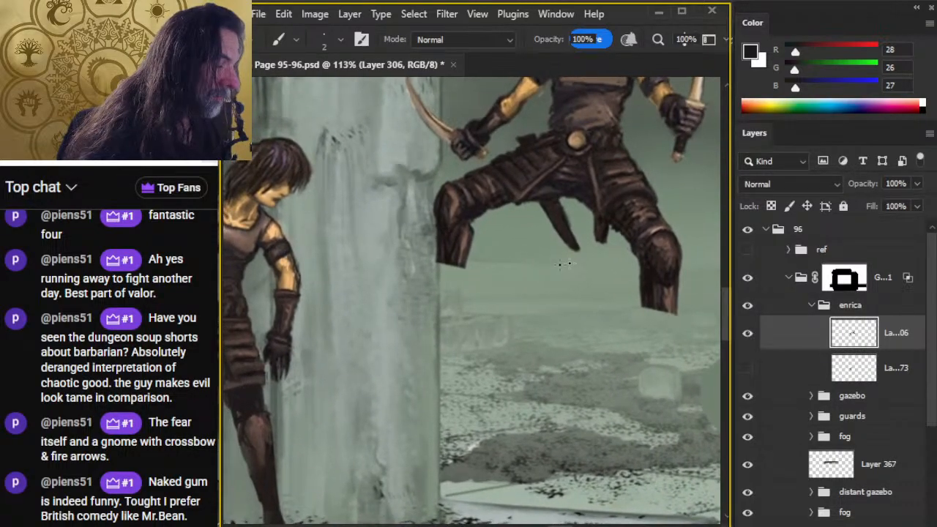
alt+click(659, 224)
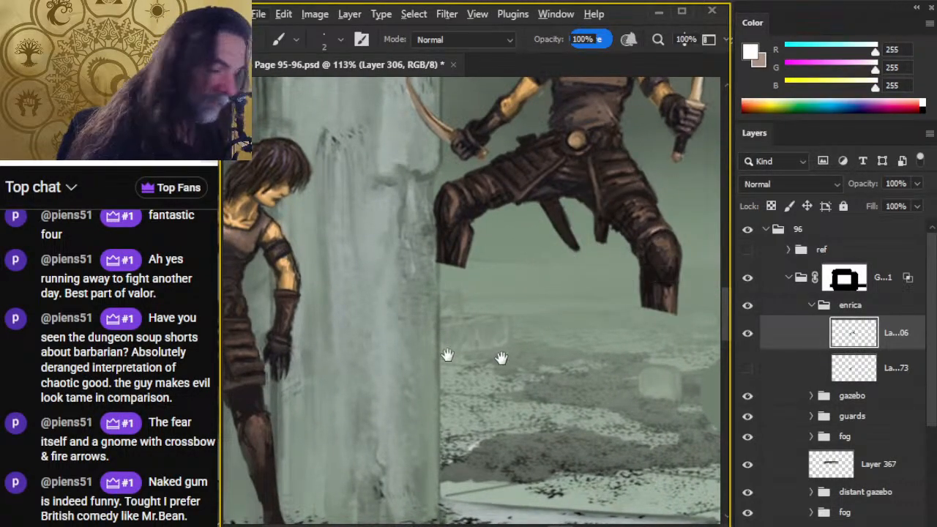
drag(502, 359, 376, 344)
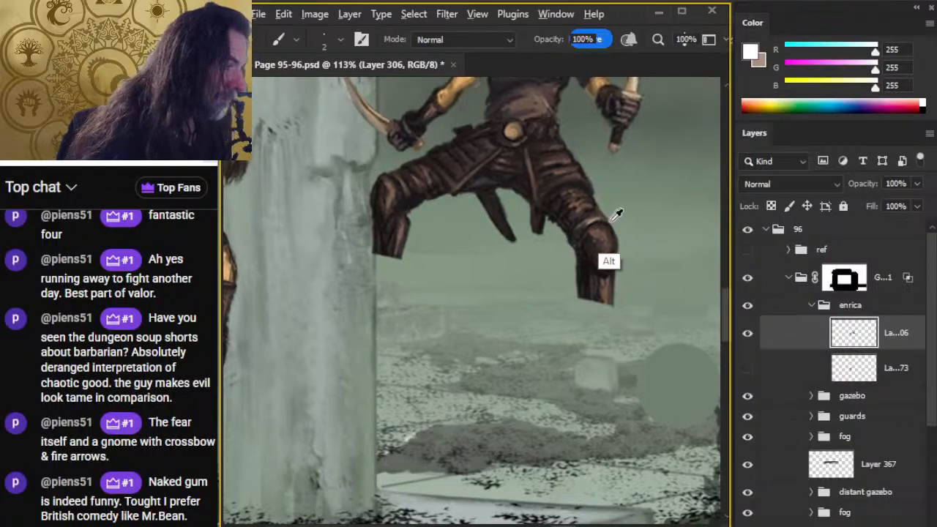
alt+click(597, 265)
mouse_move(436, 363)
mouse_down()
mouse_move(636, 249)
mouse_move(627, 251)
mouse_up()
mouse_move(418, 278)
mouse_down()
mouse_move(433, 301)
mouse_move(420, 282)
mouse_move(435, 300)
mouse_move(448, 287)
mouse_move(441, 265)
mouse_move(443, 294)
mouse_move(450, 268)
mouse_up()
mouse_move(301, 268)
mouse_down()
mouse_move(306, 259)
mouse_move(327, 273)
mouse_move(331, 244)
mouse_move(324, 274)
mouse_move(304, 267)
mouse_move(323, 237)
mouse_up()
key(r)
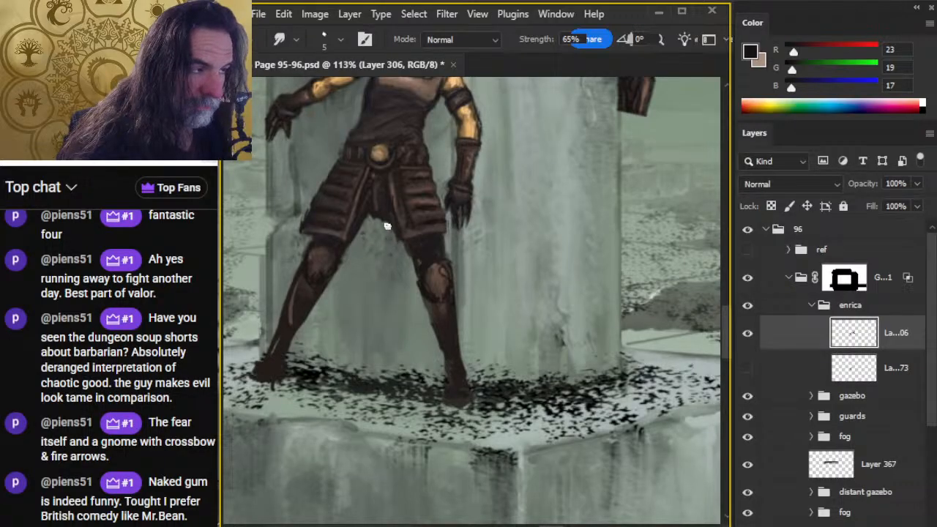
Step: Trim the central flap's lower edge between the thighs and touch up the adjoining thigh with RGB 23, 19, 17, erasing and smudging
key(e)
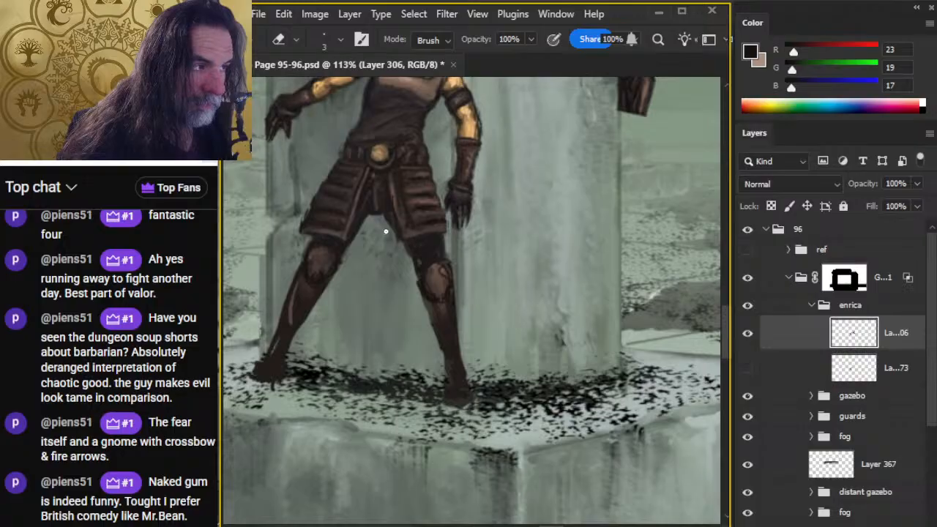
key(r)
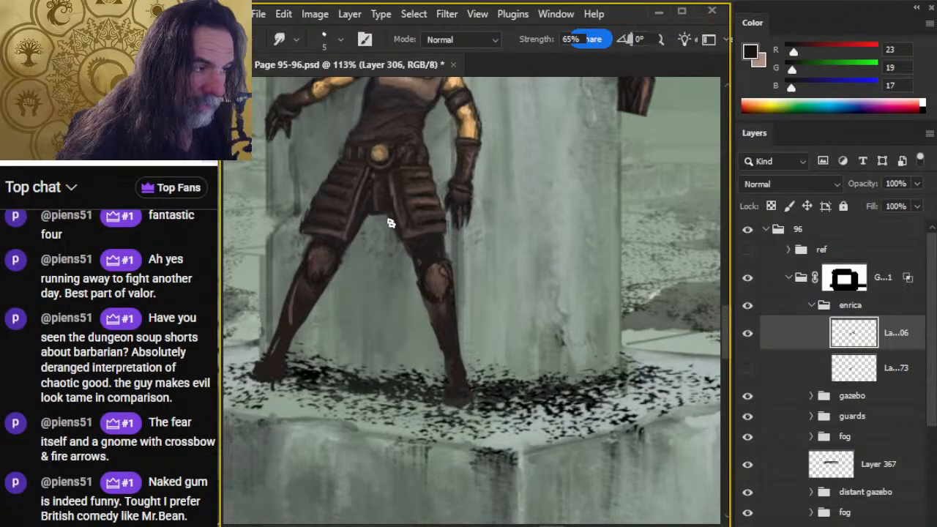
key(b)
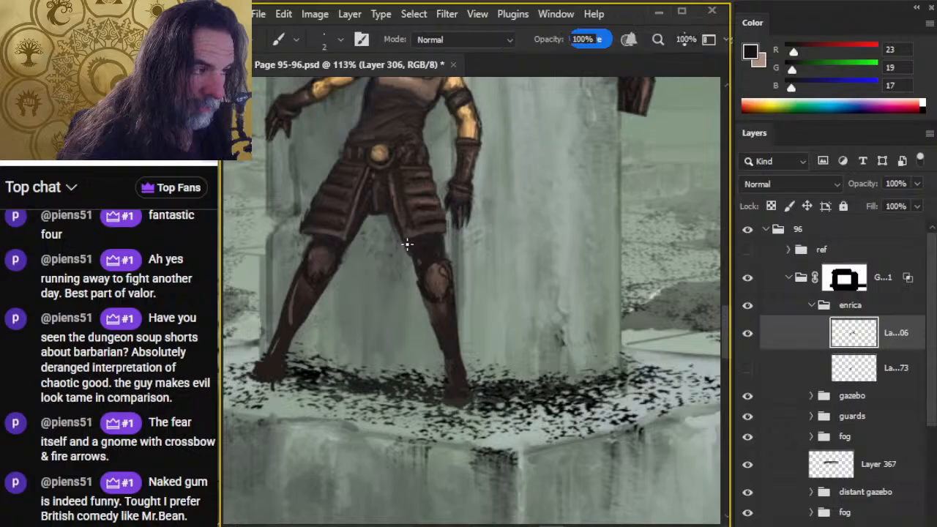
key(r)
key(e)
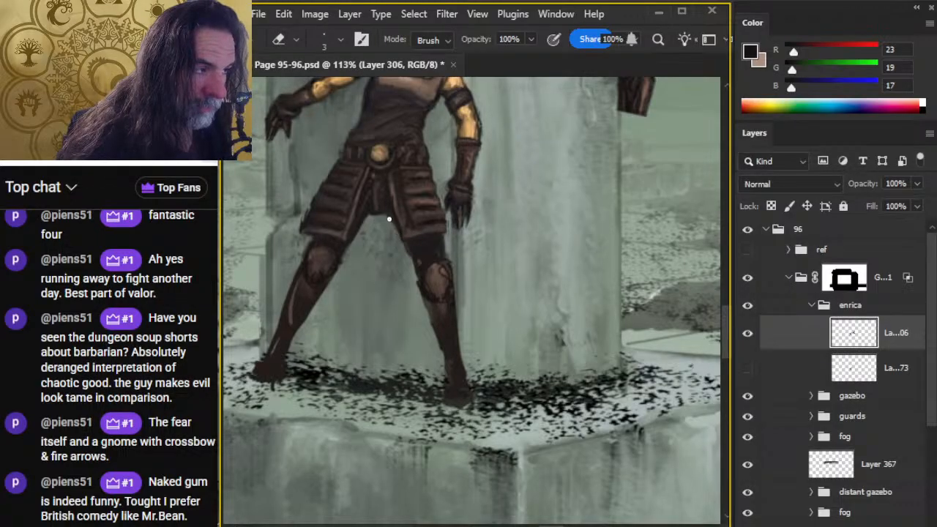
key(r)
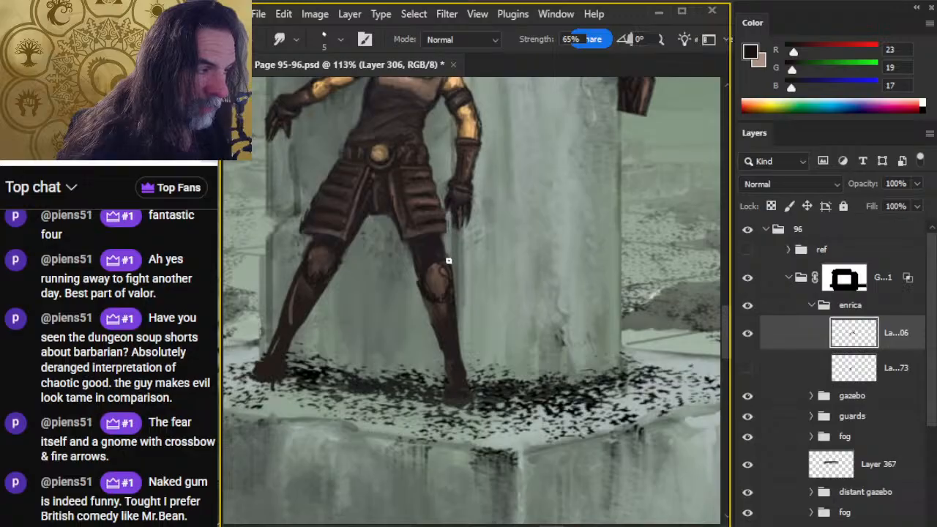
key(z)
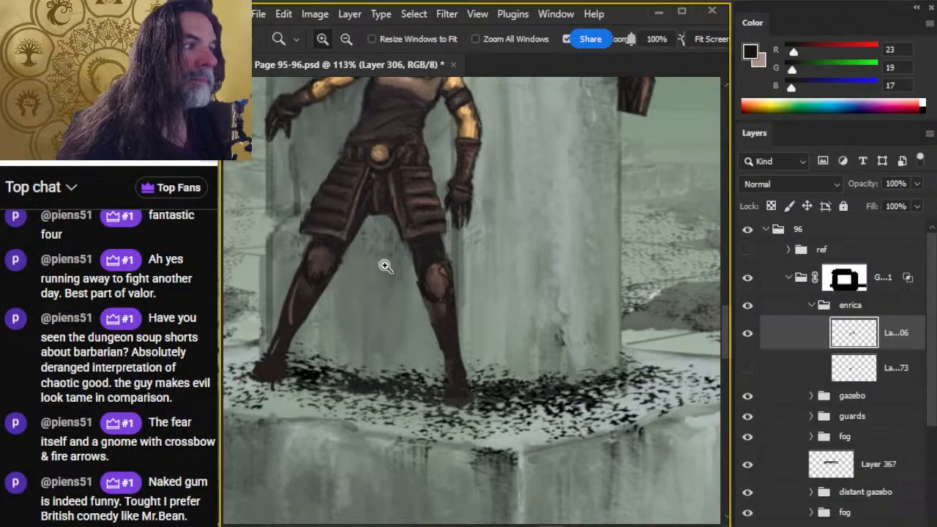
Step: Copy the skirt panel on the lowered-arm side to a new layer and distort its lower outer corner outward and down
drag(353, 267, 389, 329)
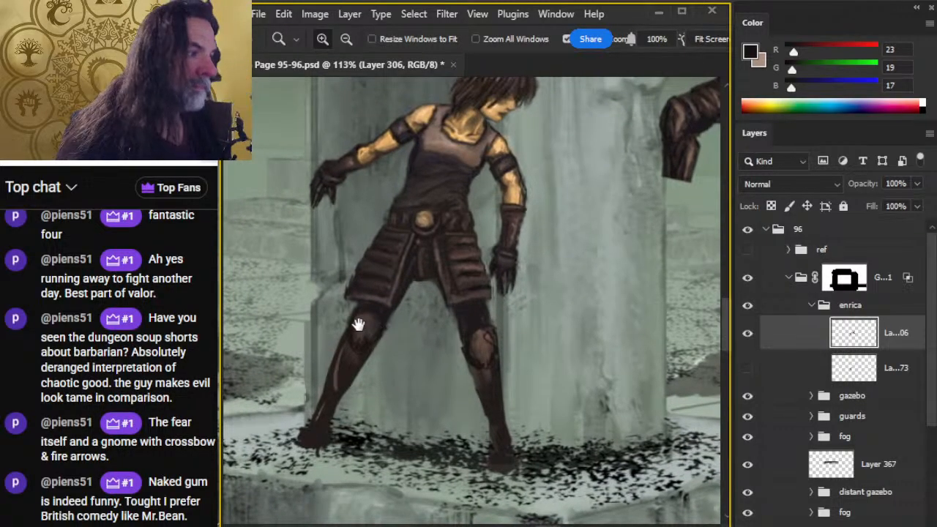
key(l)
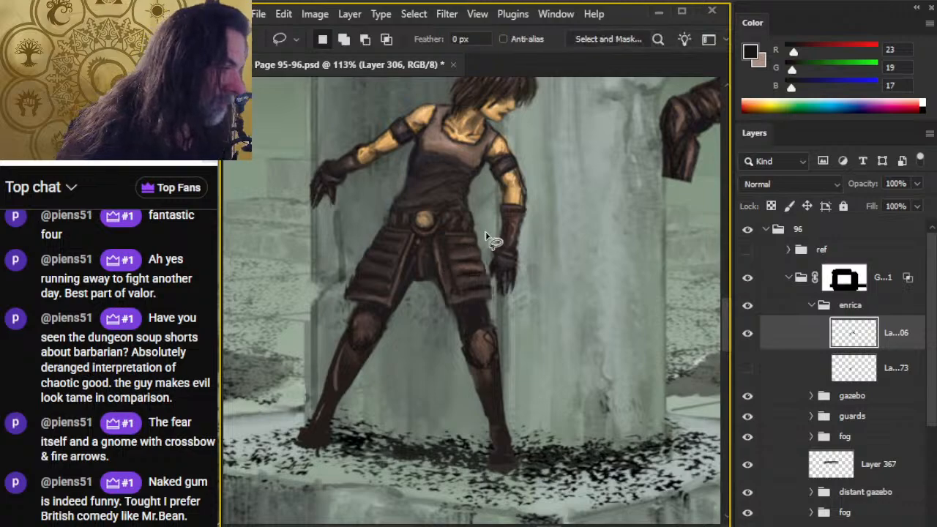
mouse_move(484, 231)
mouse_down()
mouse_move(433, 239)
mouse_move(431, 279)
mouse_move(444, 311)
mouse_move(491, 298)
mouse_move(481, 234)
mouse_up()
key(ctrl+j)
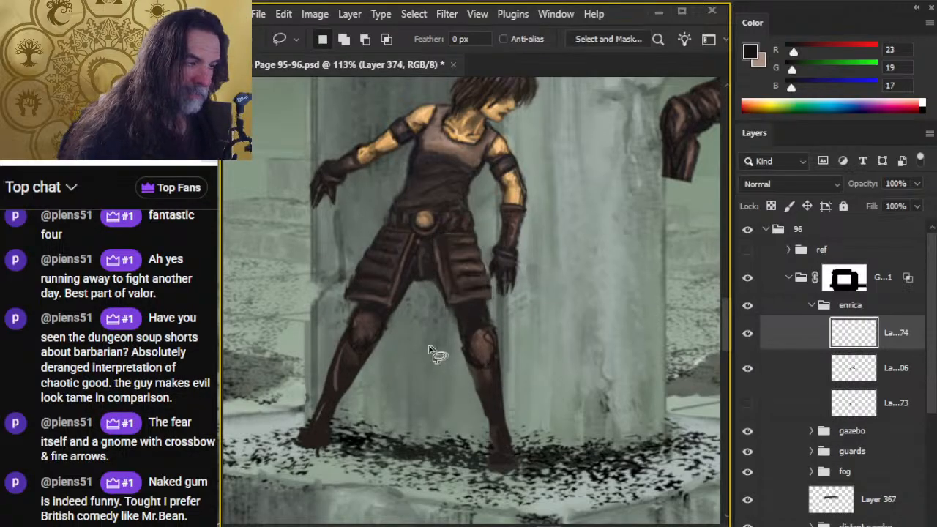
right_click(421, 296)
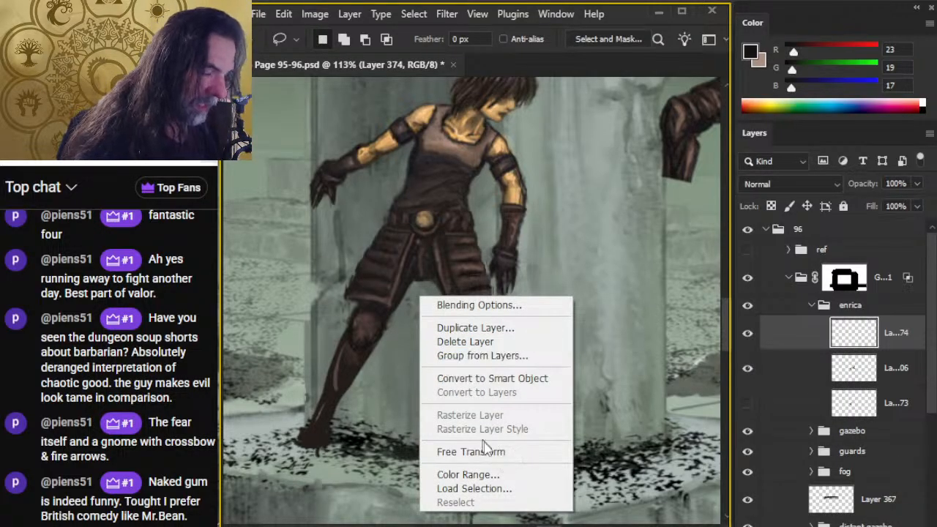
click(491, 452)
right_click(452, 292)
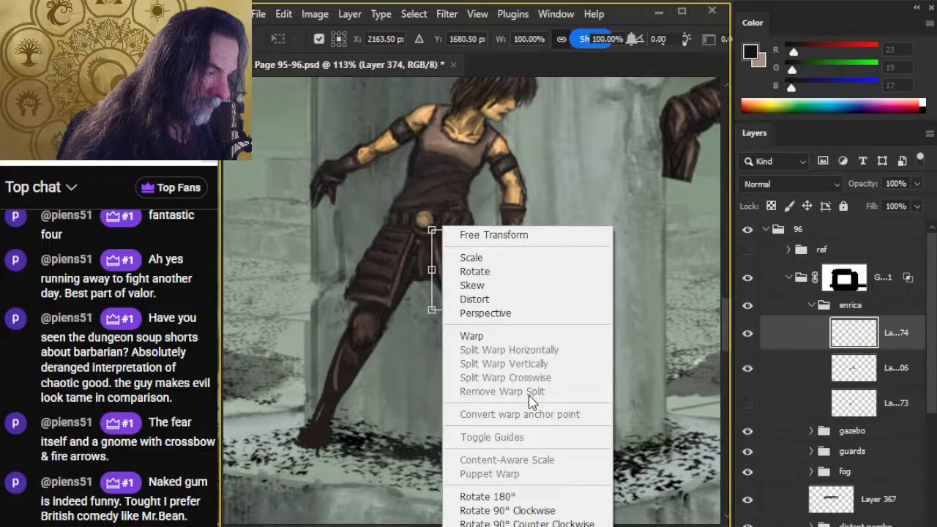
click(506, 311)
drag(493, 311, 502, 322)
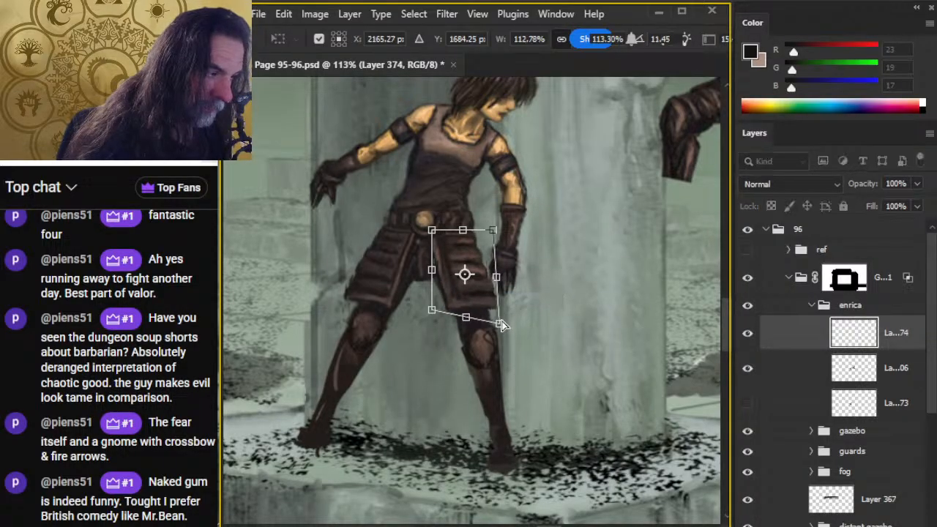
key(Return)
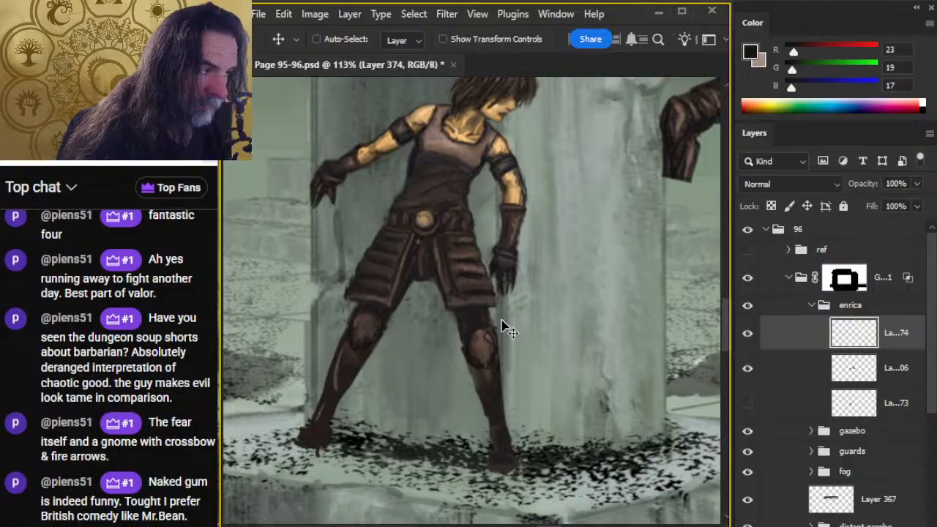
Step: Darken the lower edge of the central flap and the gap between the skirt panels with sampled RGB 30, 26, 28, smudging the strokes
key(l)
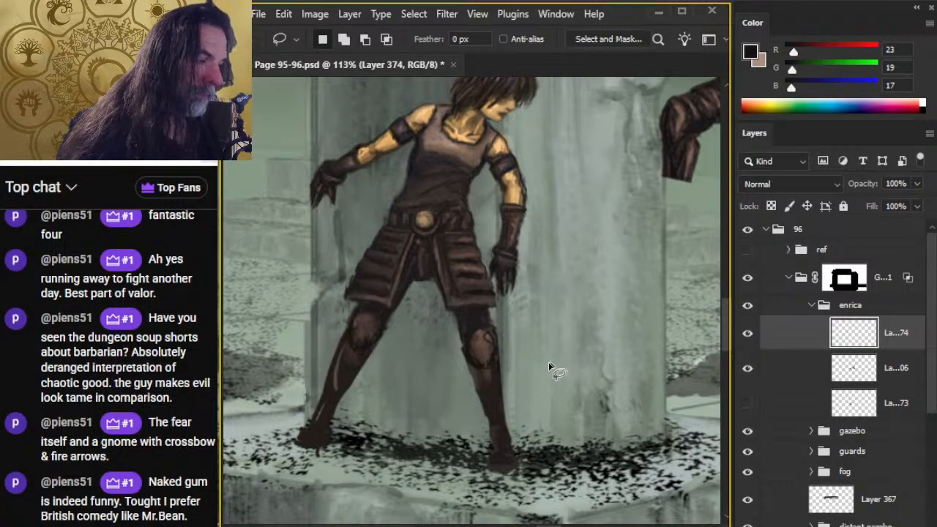
key(b)
alt+click(415, 277)
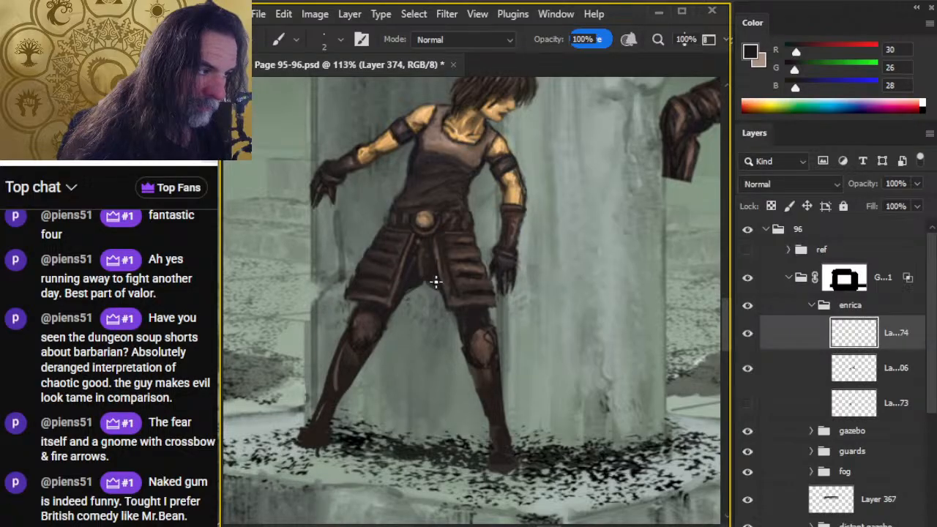
key(r)
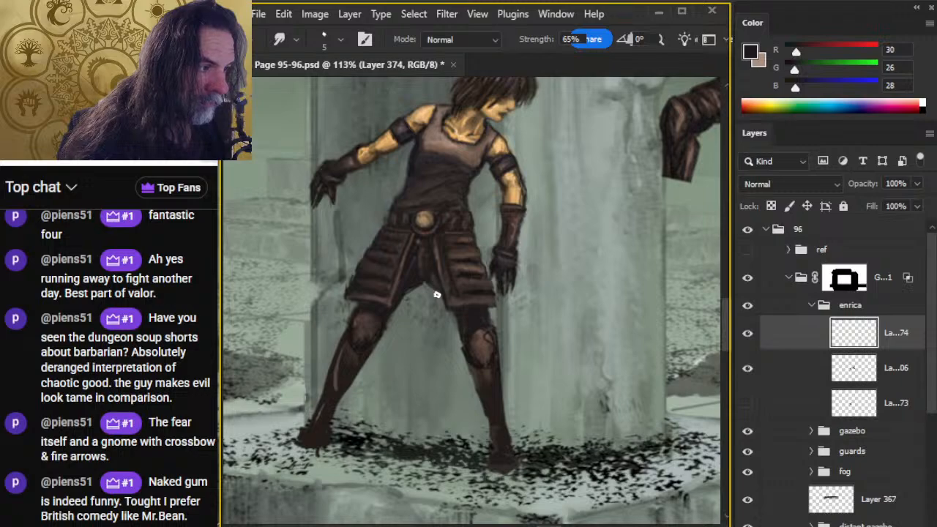
key(b)
key(r)
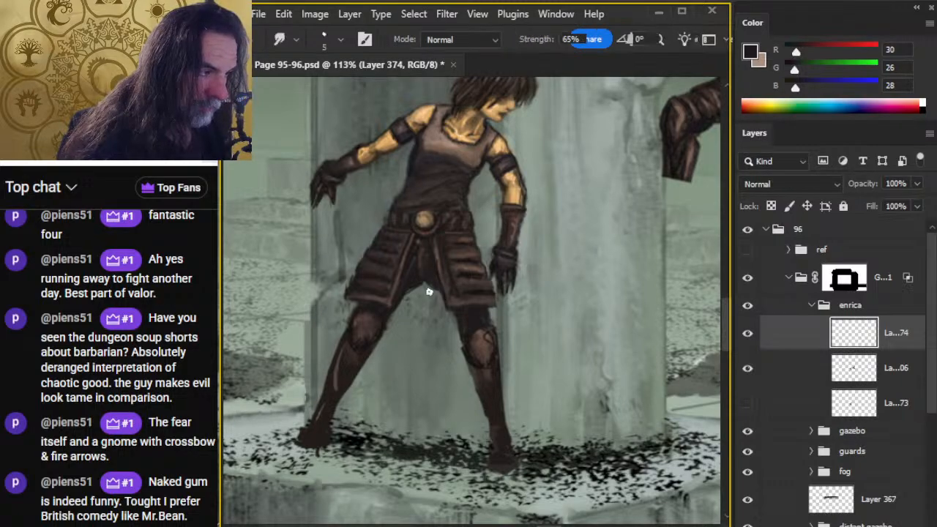
key(b)
key(r)
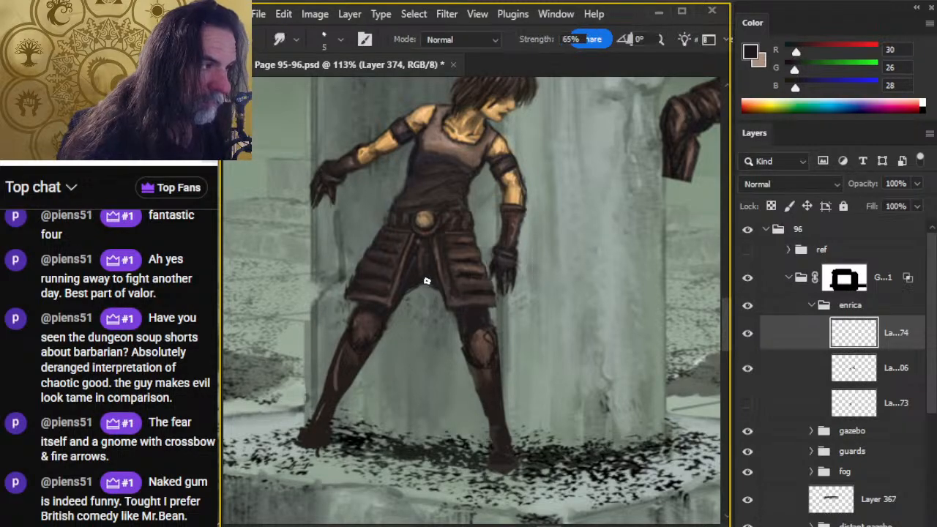
key(b)
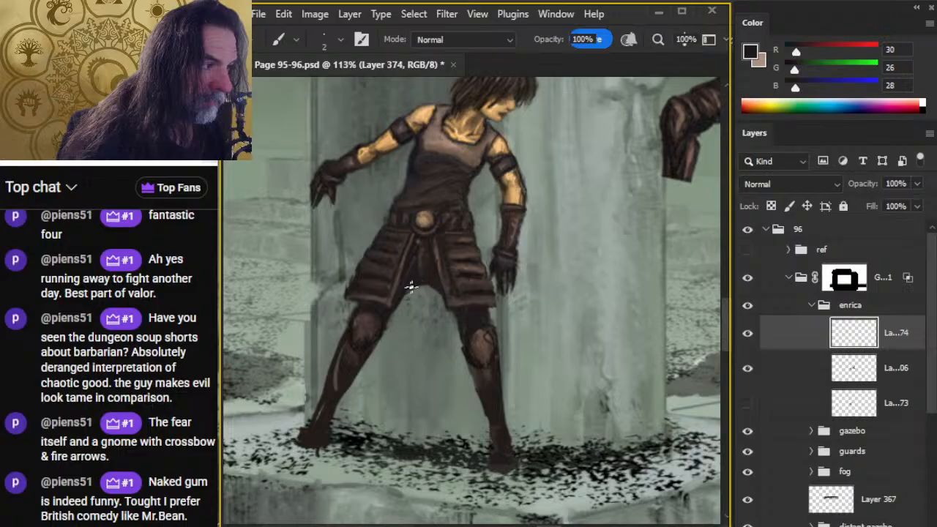
key(r)
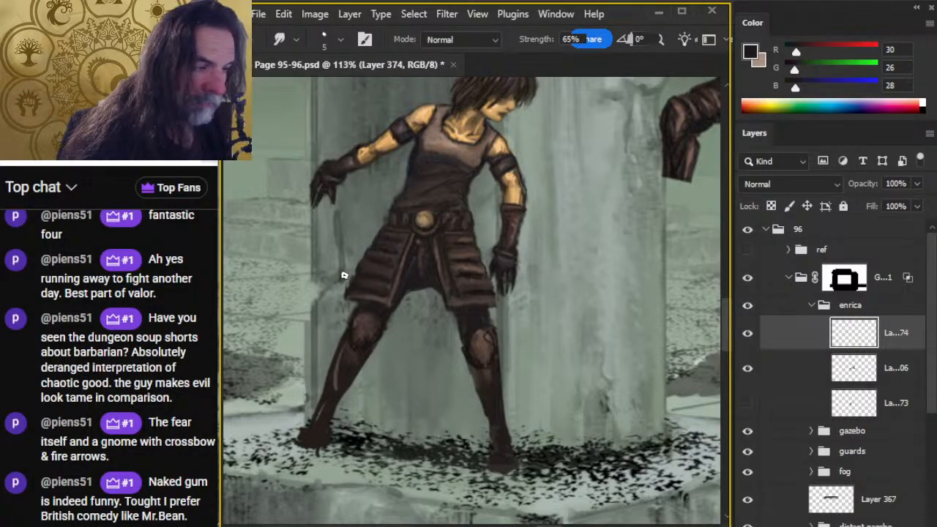
key(b)
Step: Lasso the skirt panel on the extended-arm side and try to free-transform it on the copied-panel layer
key(l)
mouse_move(359, 243)
mouse_down()
mouse_move(337, 289)
mouse_move(347, 306)
mouse_move(392, 308)
mouse_move(414, 238)
mouse_move(383, 229)
mouse_move(335, 236)
mouse_up()
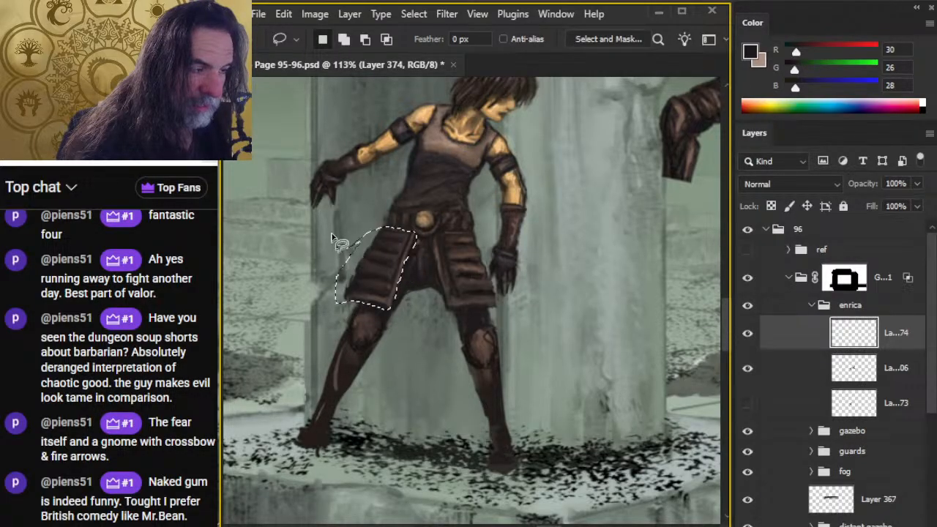
right_click(334, 236)
click(398, 354)
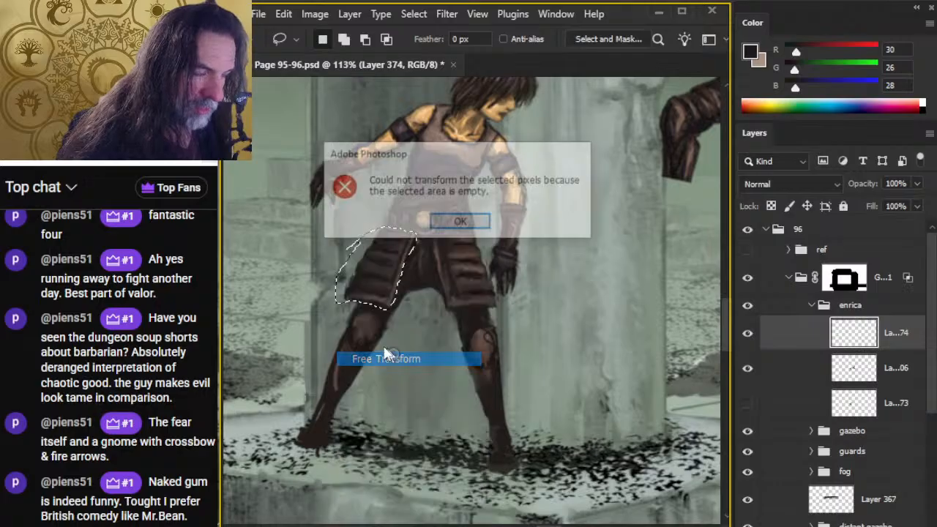
key(Return)
Step: Distort the selected skirt panel on Layer 306 by pulling its lower outer corner slightly inward, and clear the selection
click(797, 371)
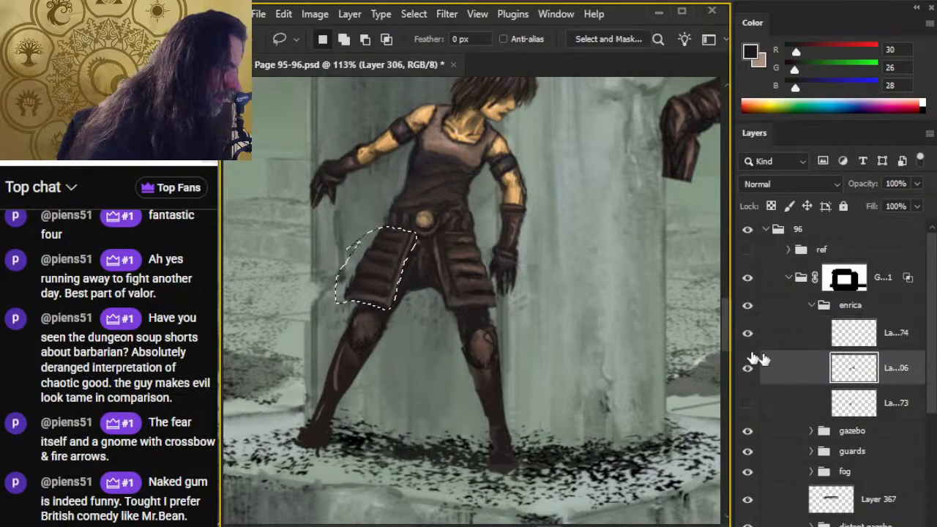
right_click(320, 200)
click(396, 360)
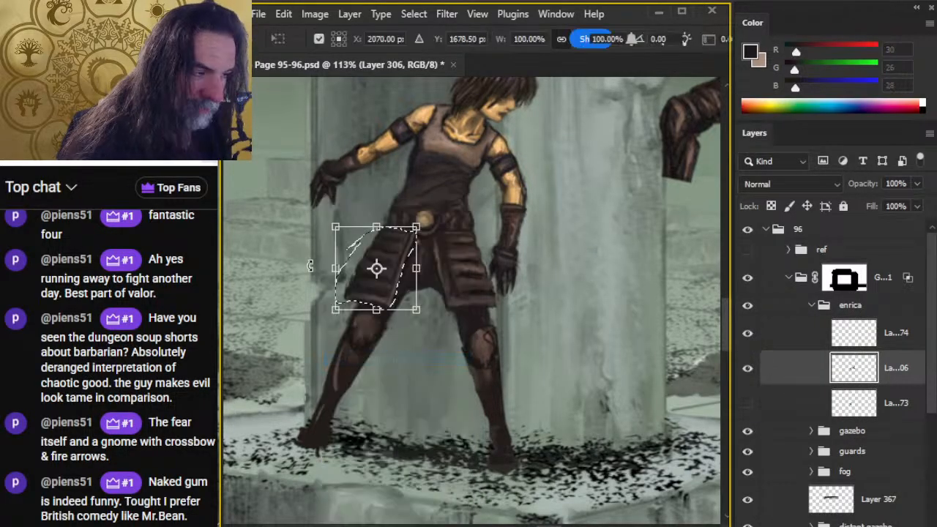
right_click(304, 276)
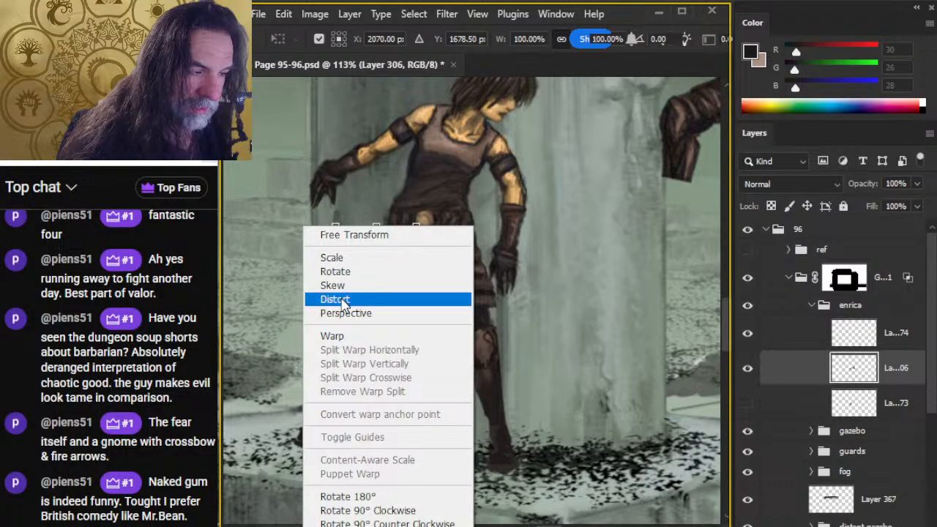
click(344, 300)
drag(340, 311, 344, 315)
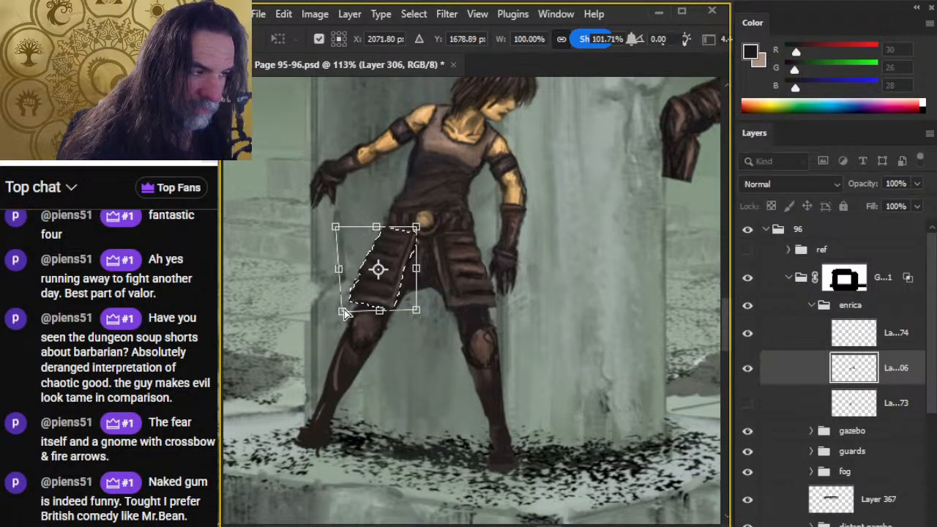
key(Return)
key(ctrl+d)
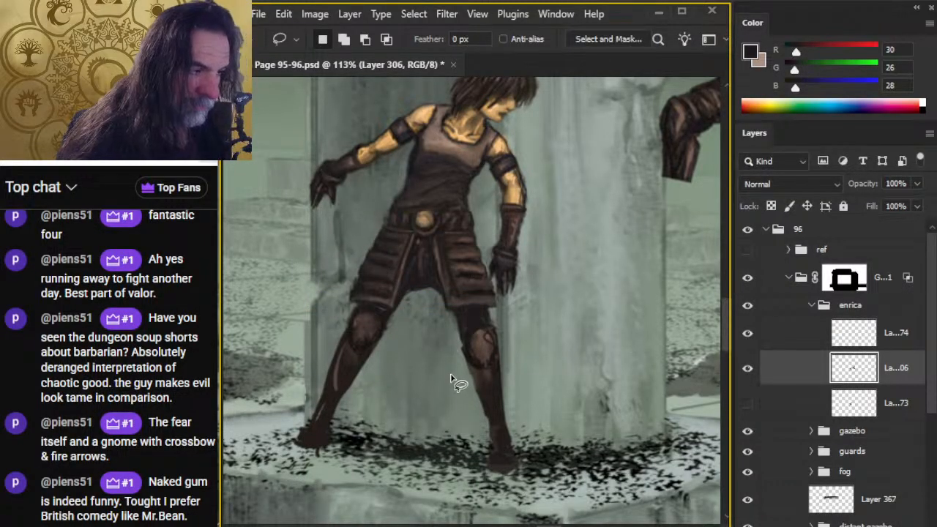
Step: Smudge and erase along the torso's outer edge on the extended-arm side, from the waist up to the shoulder
key(r)
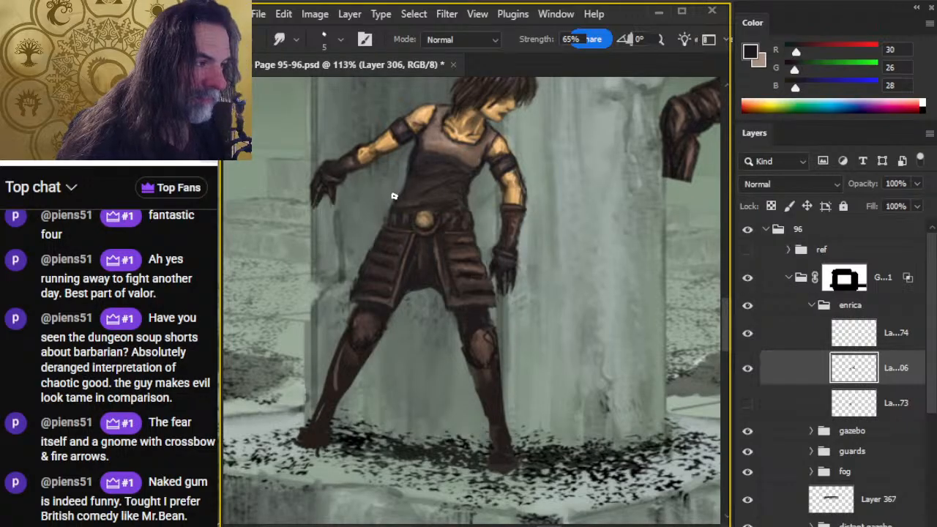
key(e)
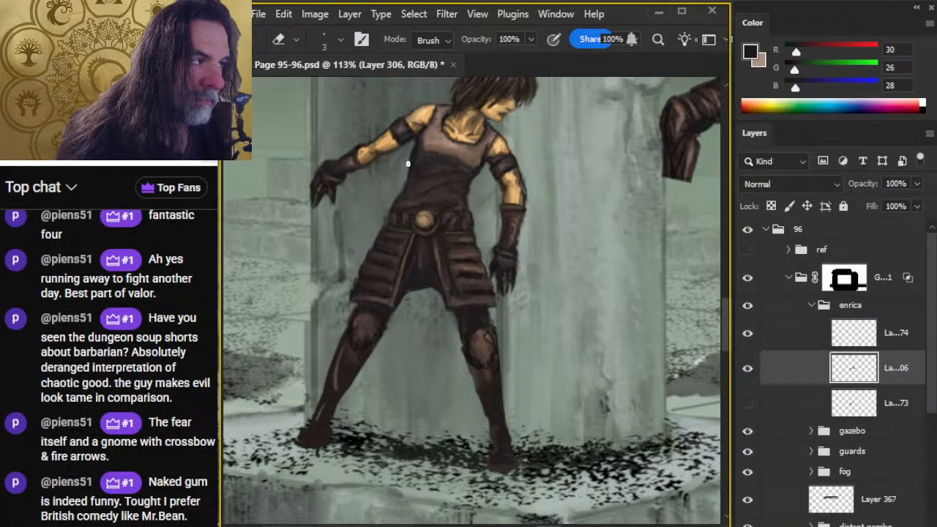
key(r)
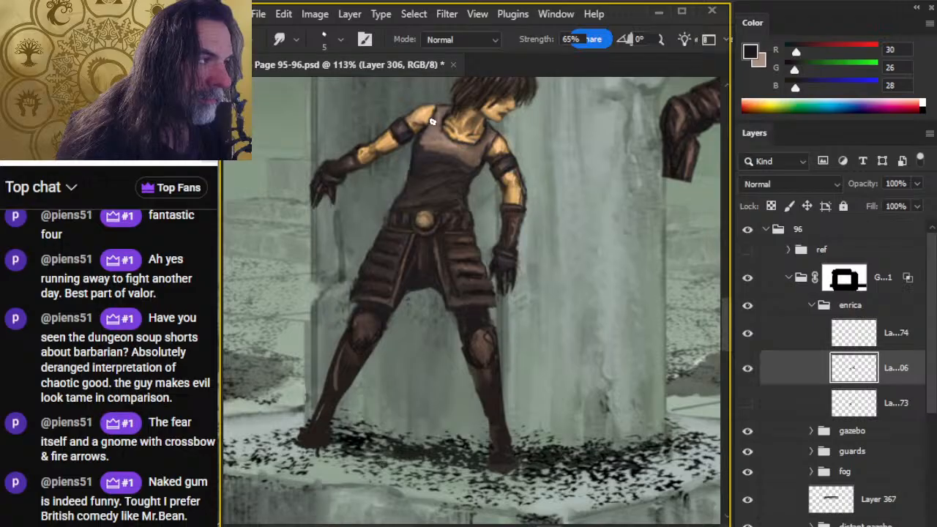
key(e)
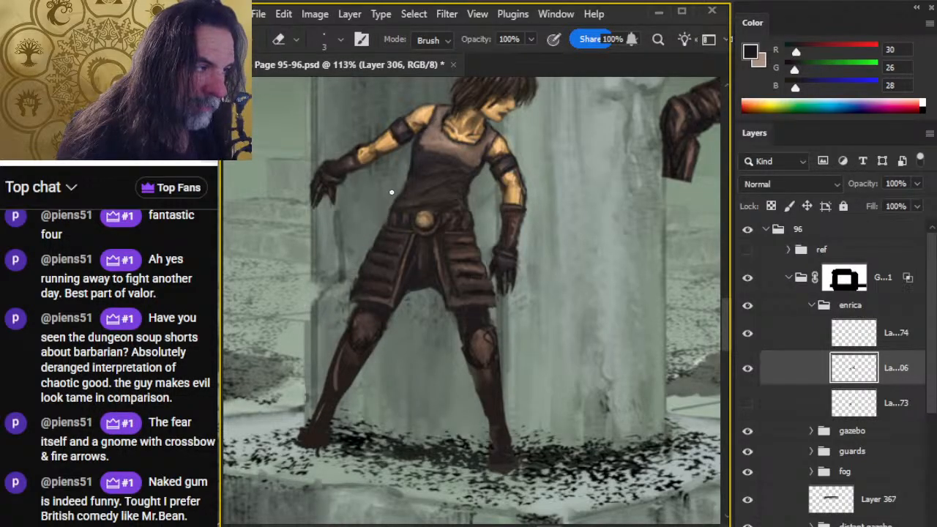
Step: Clean up the outer edges of the legs and smudge the pale shin highlight on the extended-arm side leg
drag(372, 375, 423, 275)
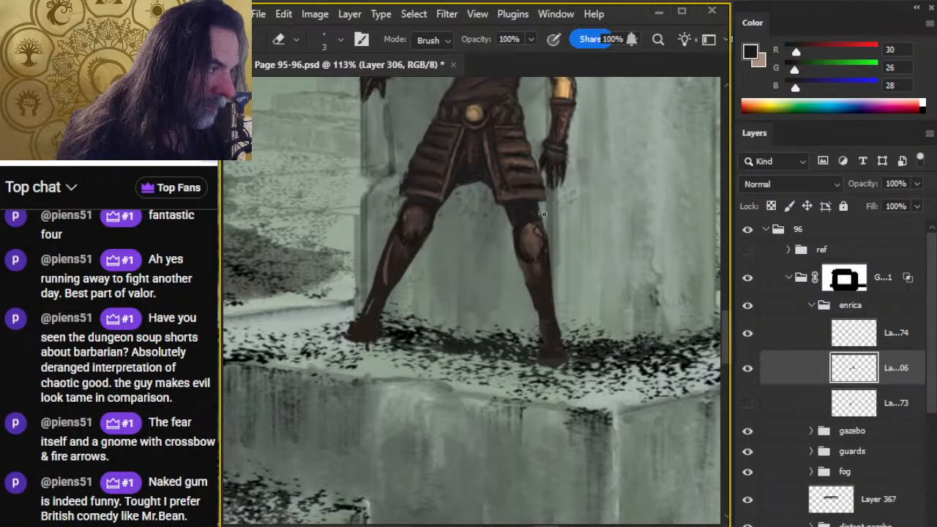
key(r)
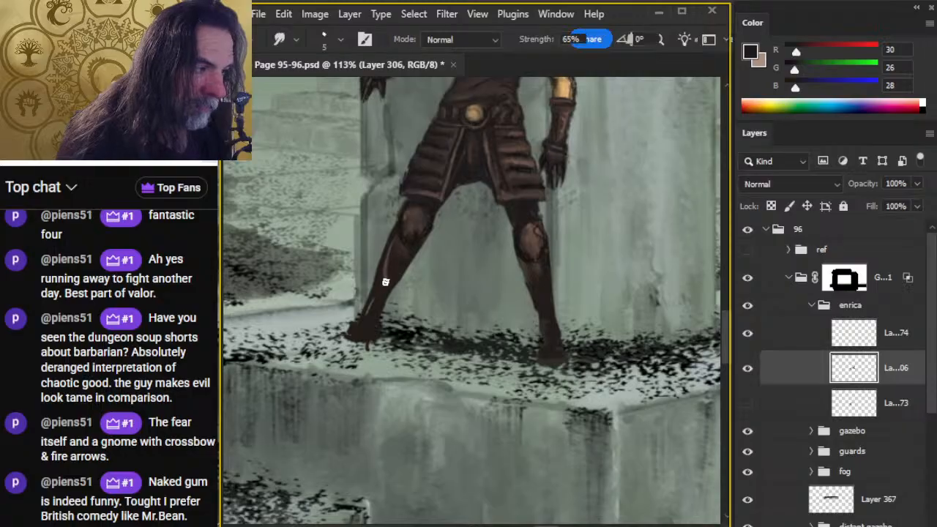
drag(386, 282, 392, 266)
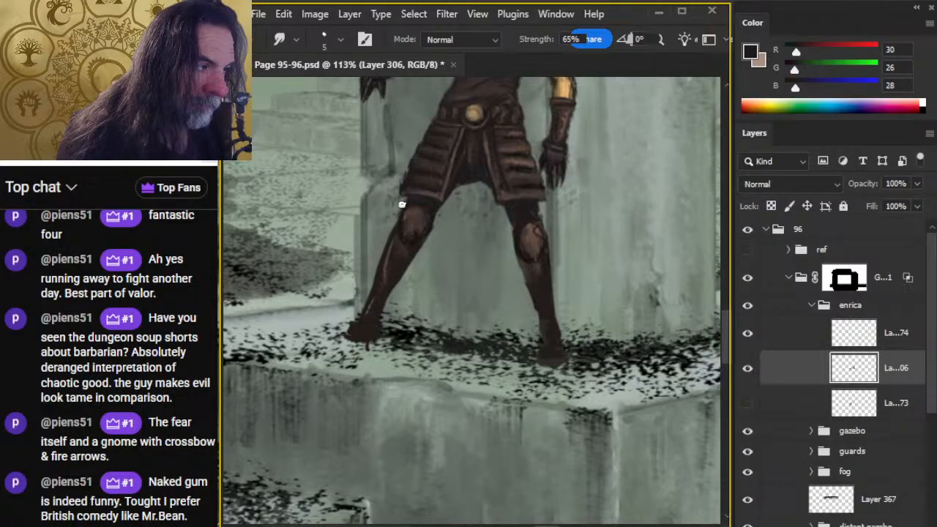
Step: Paint highlights on the lower legs with RGB 58, 51, 49 sampled from the neighbouring figure's leg armour, then erase and smudge the shin edges
drag(494, 259, 307, 352)
drag(556, 225, 491, 289)
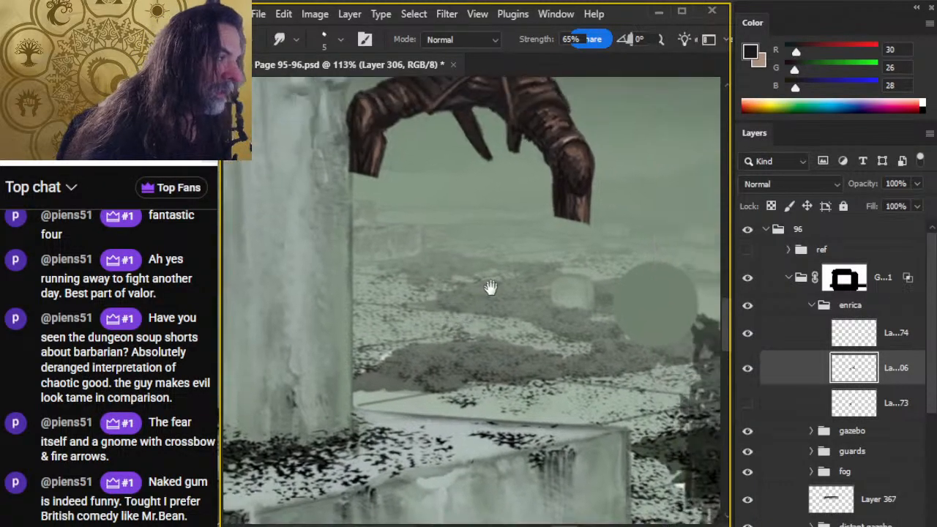
key(b)
alt+click(584, 203)
key(x)
alt+click(571, 201)
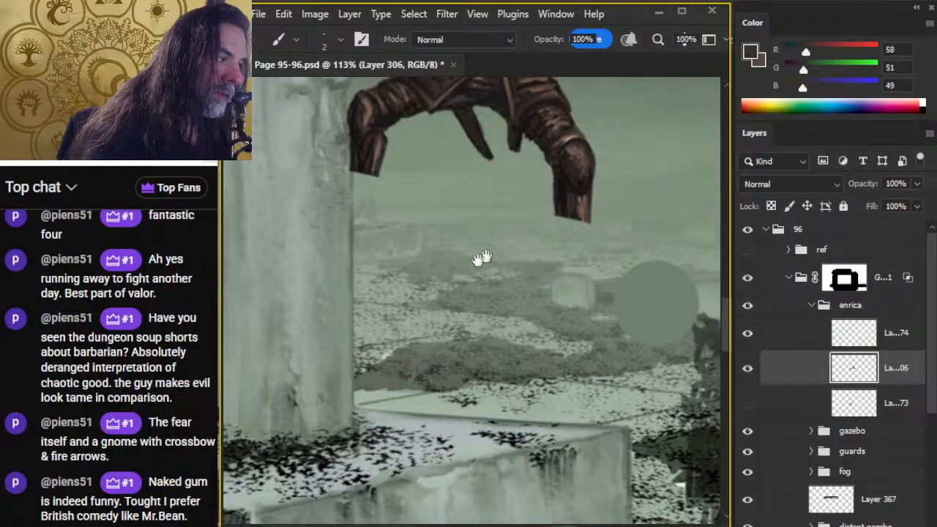
drag(364, 317, 706, 249)
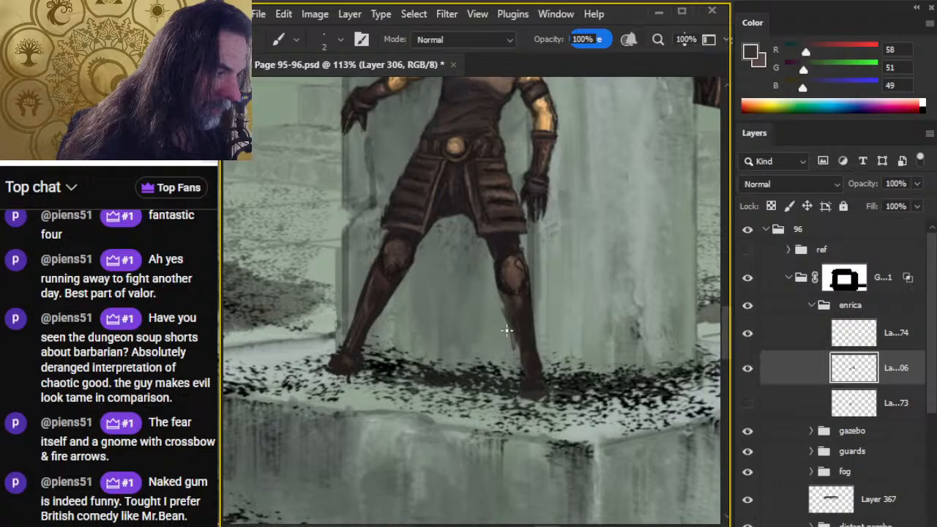
key(e)
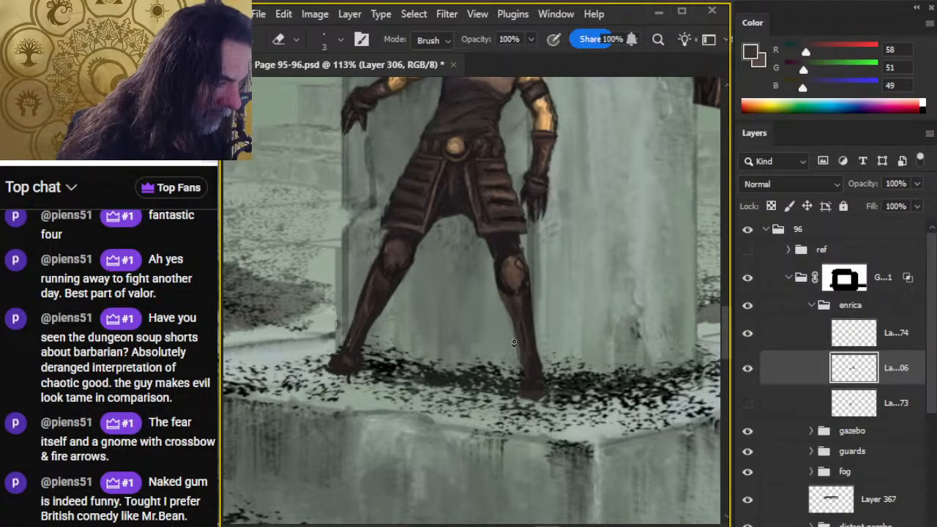
key(r)
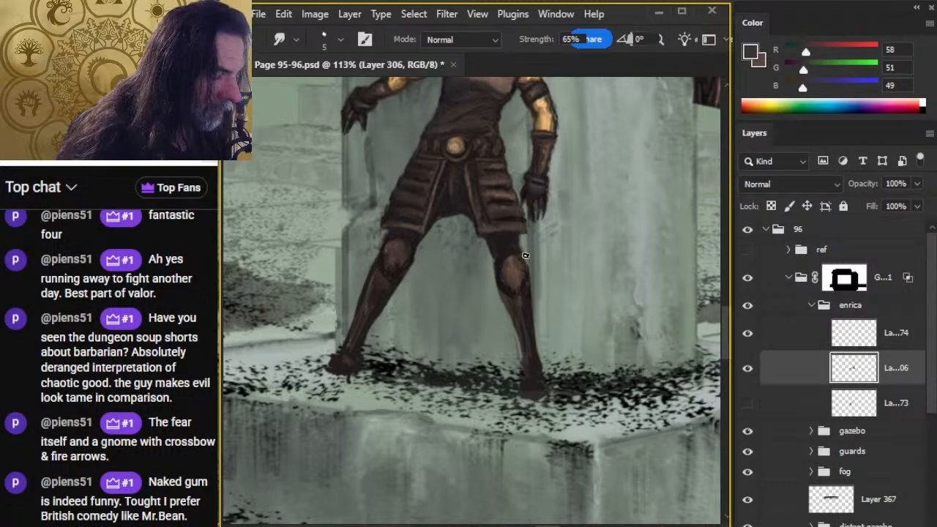
Step: Touch up the knee guard and the thigh above it on the lowered-arm side with RGB 58, 51, 49, smudging the strokes
key(b)
key(r)
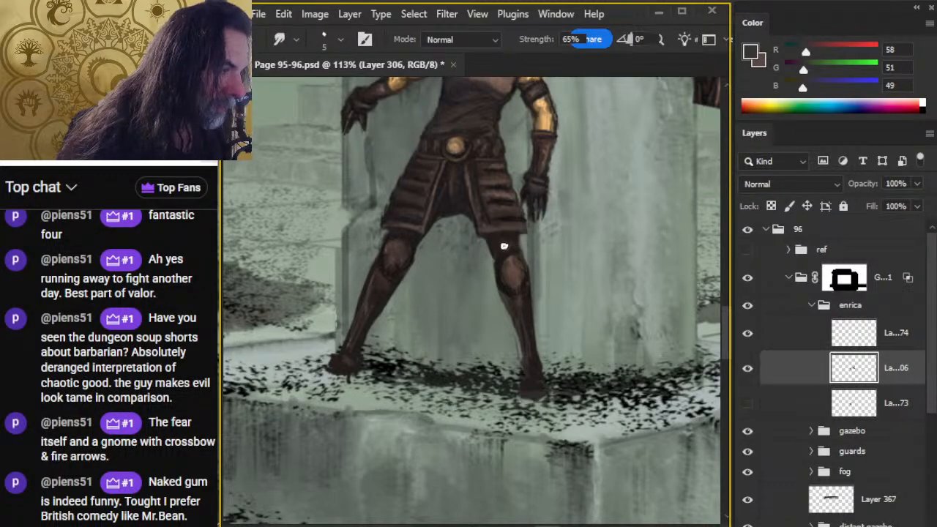
key(b)
key(r)
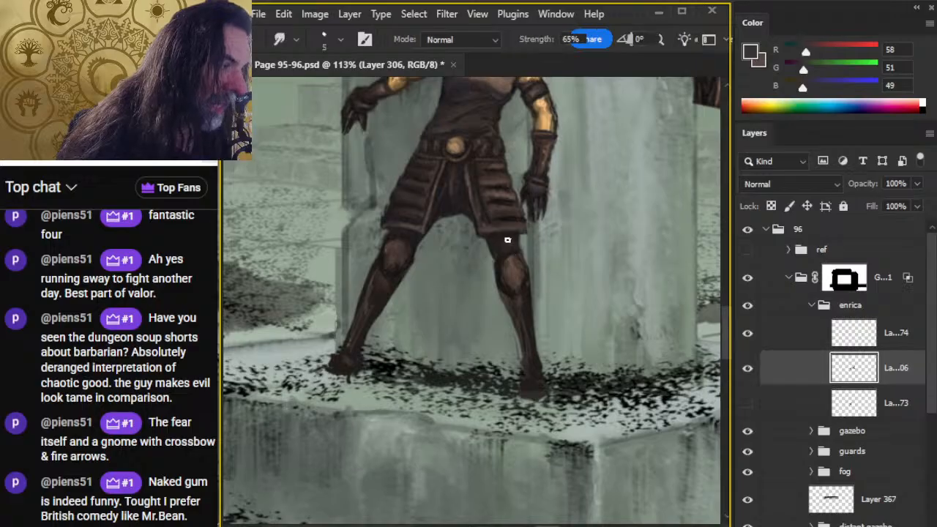
Step: Darken and reshape the foot on the extended-arm side with RGB 24, 20, 19 sampled from the neighbouring figure's leg armour, cleaning up its edges
key(b)
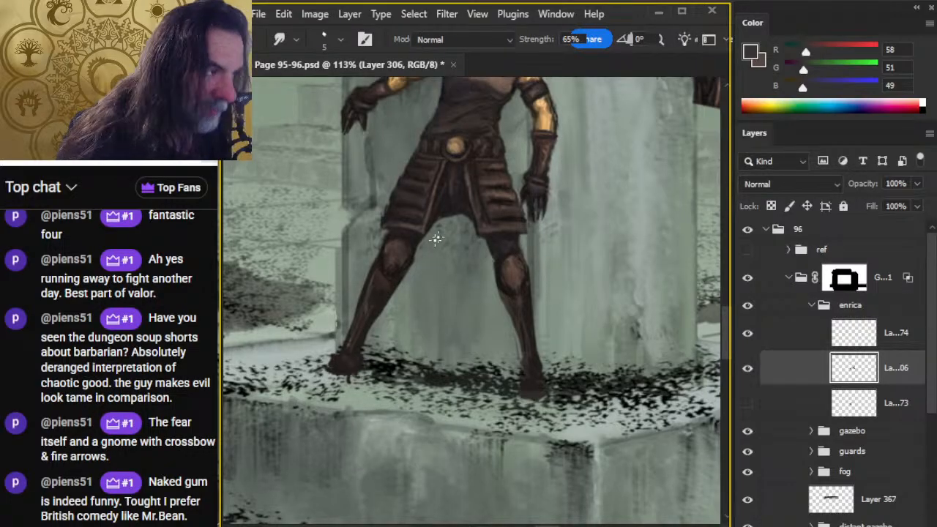
alt+click(453, 207)
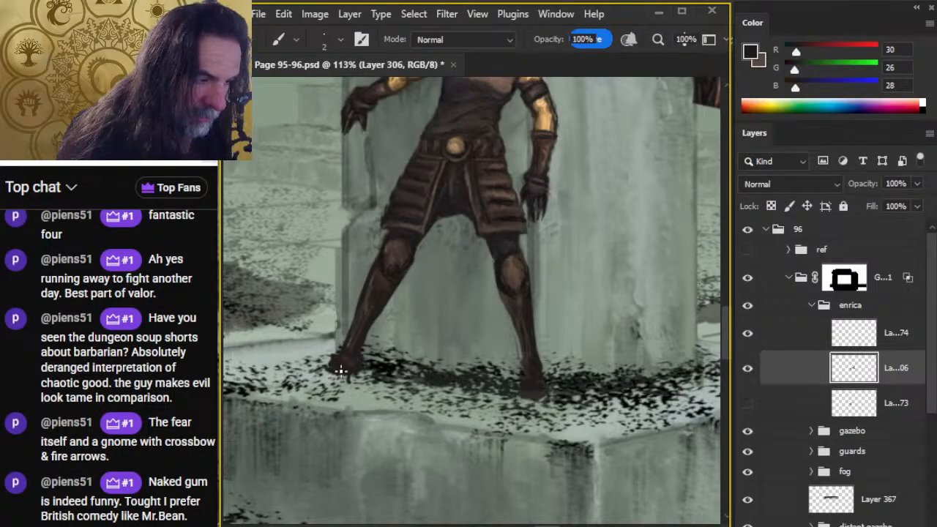
drag(612, 300, 331, 406)
alt+click(651, 248)
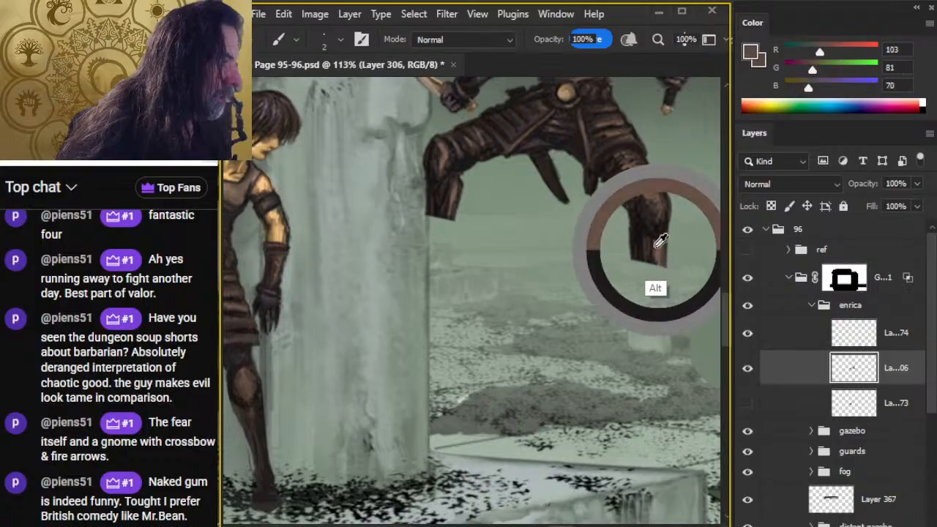
drag(341, 374, 605, 254)
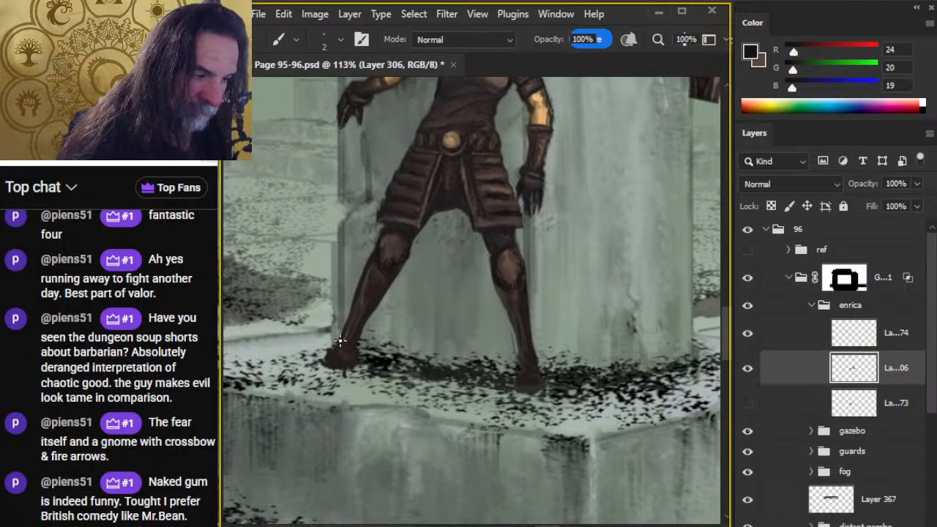
mouse_move(328, 358)
mouse_down()
mouse_move(327, 370)
mouse_move(349, 369)
mouse_up()
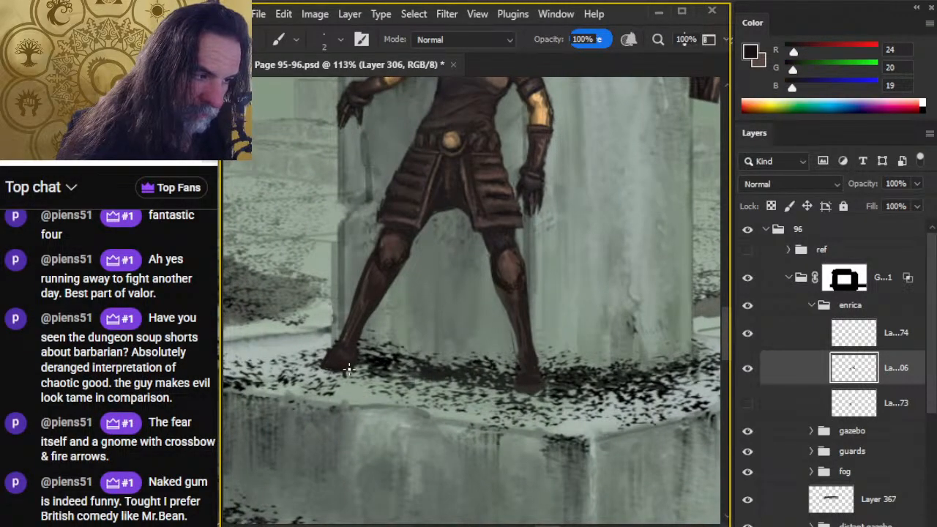
key(e)
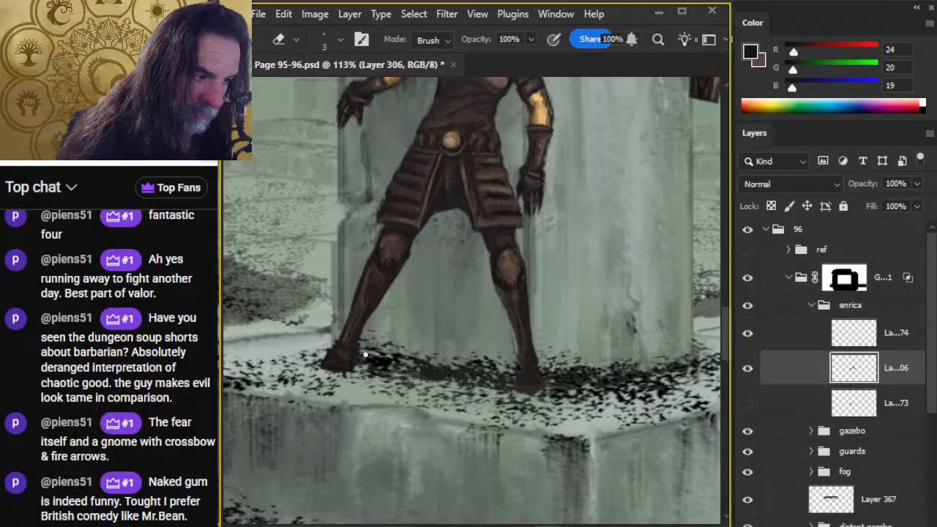
key(b)
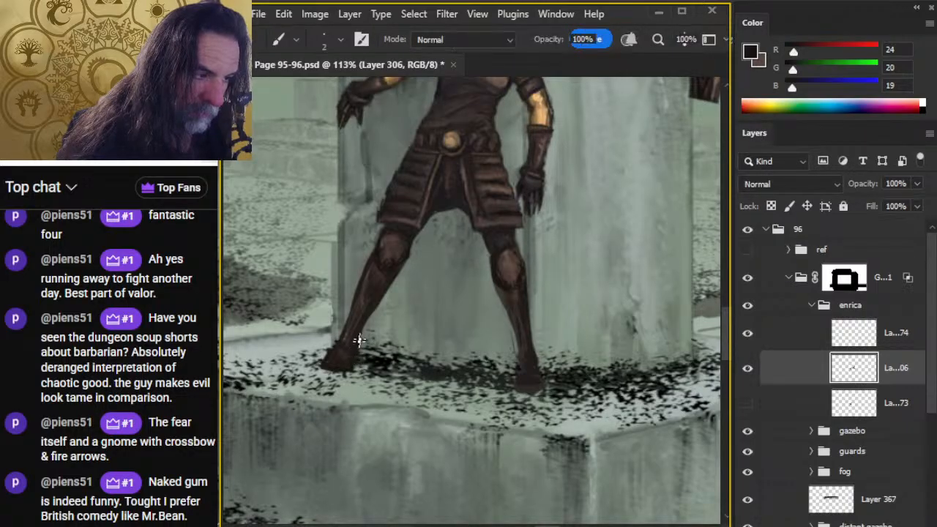
Step: Paint the inner shin edge of the extended-arm side leg in RGB 24, 20, 19 and smudge the foot's outline into the ground
drag(356, 342, 381, 306)
key(e)
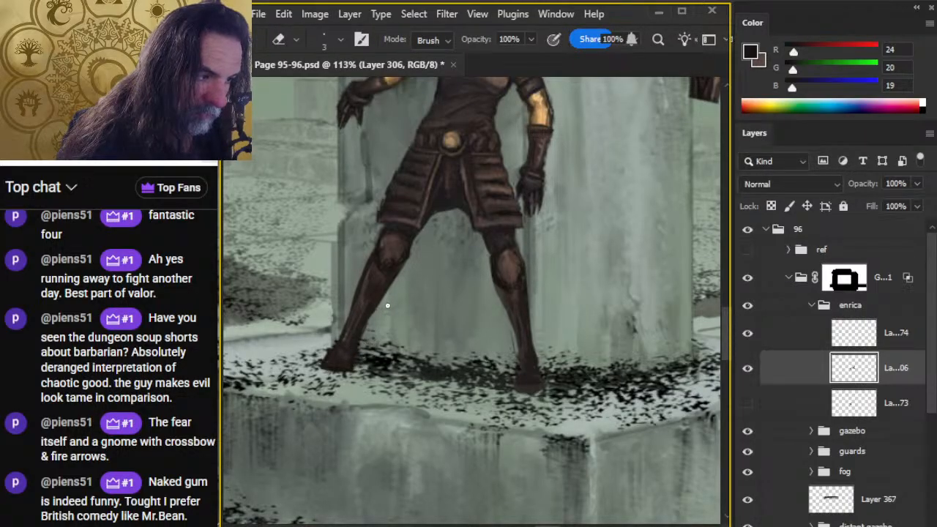
key(b)
key(r)
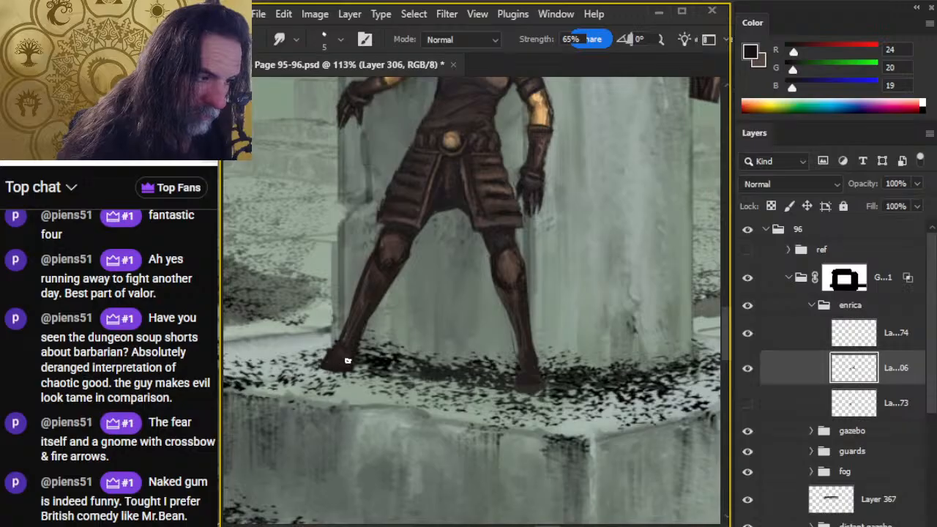
mouse_move(347, 371)
mouse_down()
mouse_move(324, 364)
mouse_move(344, 374)
mouse_up()
key(b)
key(r)
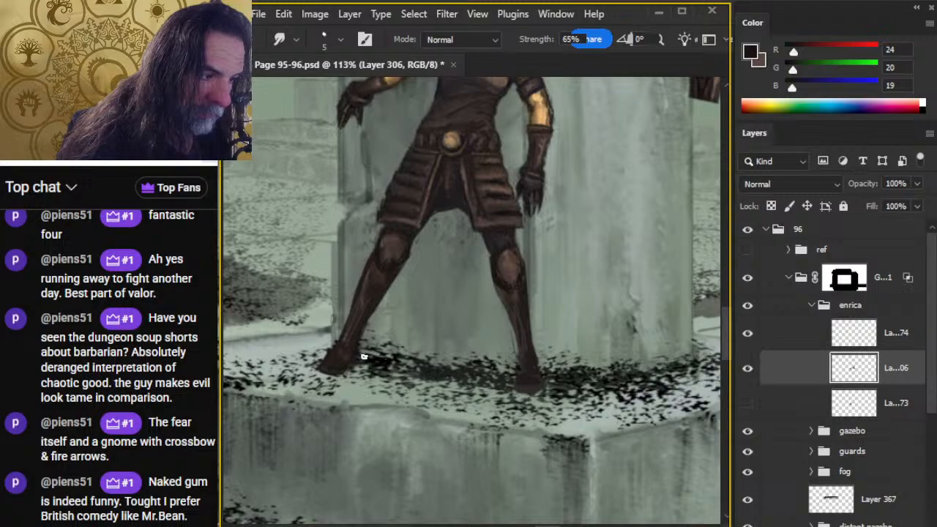
Step: Erase and smudge the inner edge of the thigh and knee below the skirt hem on the extended-arm side
drag(465, 382, 460, 334)
key(e)
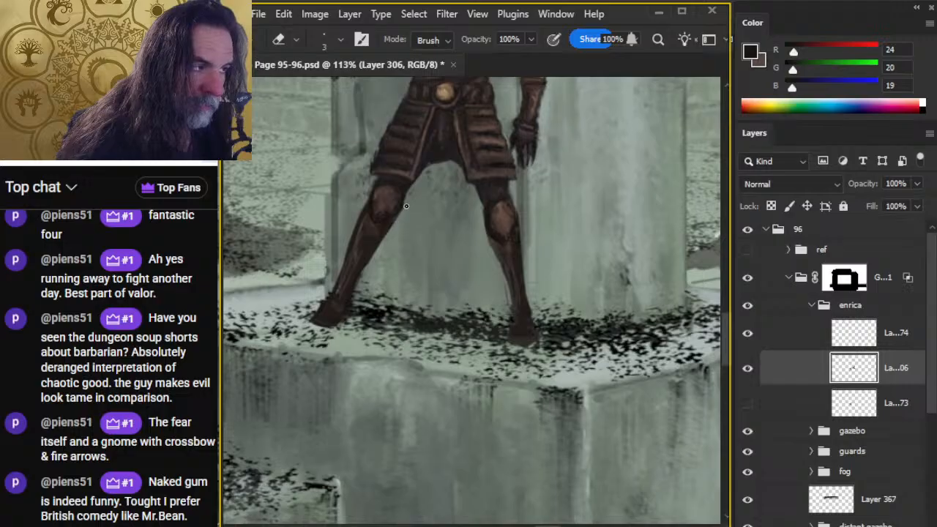
mouse_move(469, 301)
mouse_down()
mouse_move(393, 280)
mouse_move(429, 320)
mouse_up()
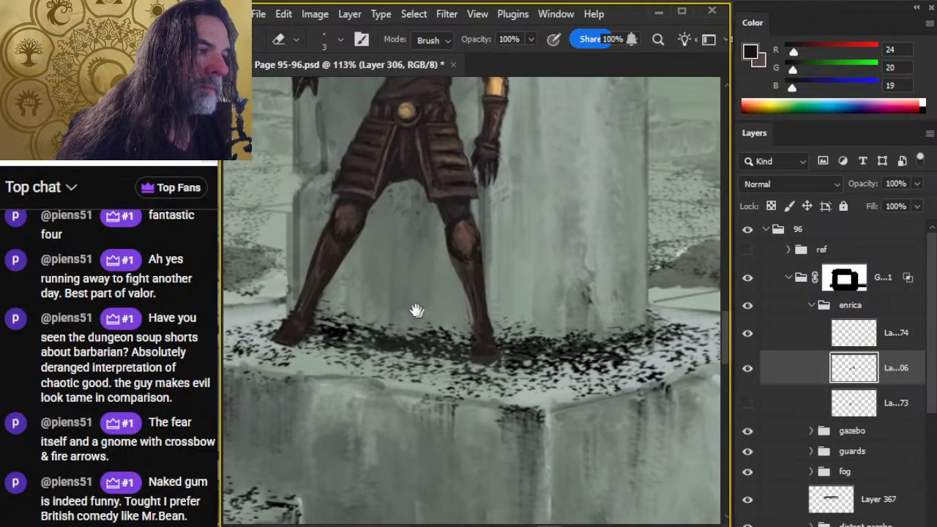
key(r)
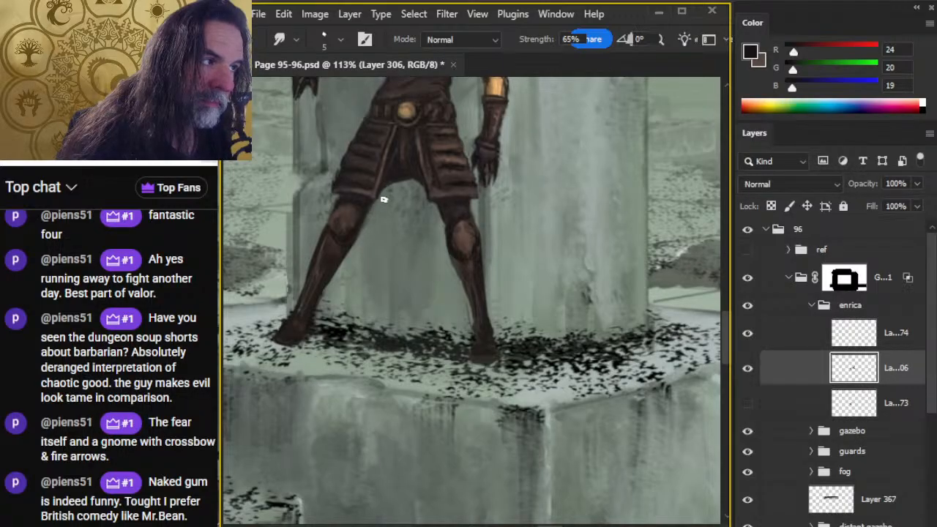
key(e)
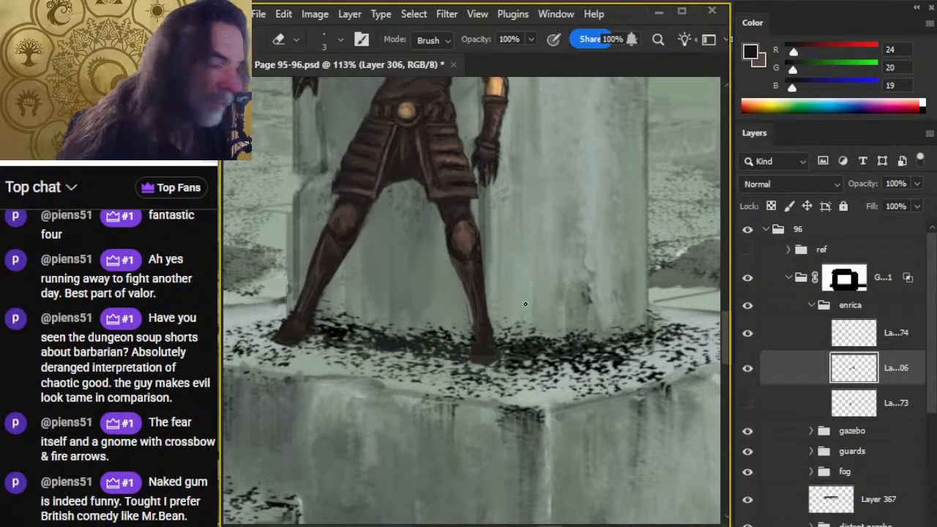
Step: Merge Layer 374 down into Layer 306 and retouch the skirt hem, thighs and knee guards with brush, smudge and eraser strokes
right_click(782, 341)
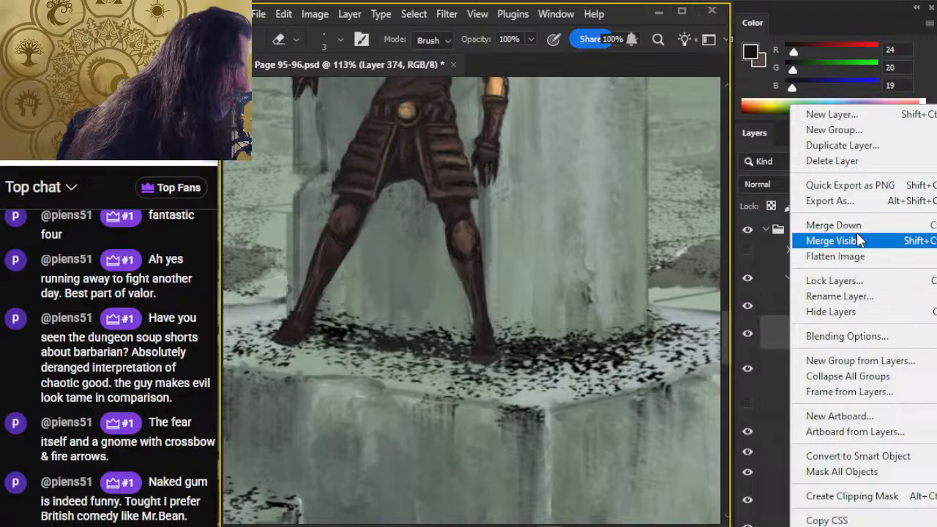
click(833, 225)
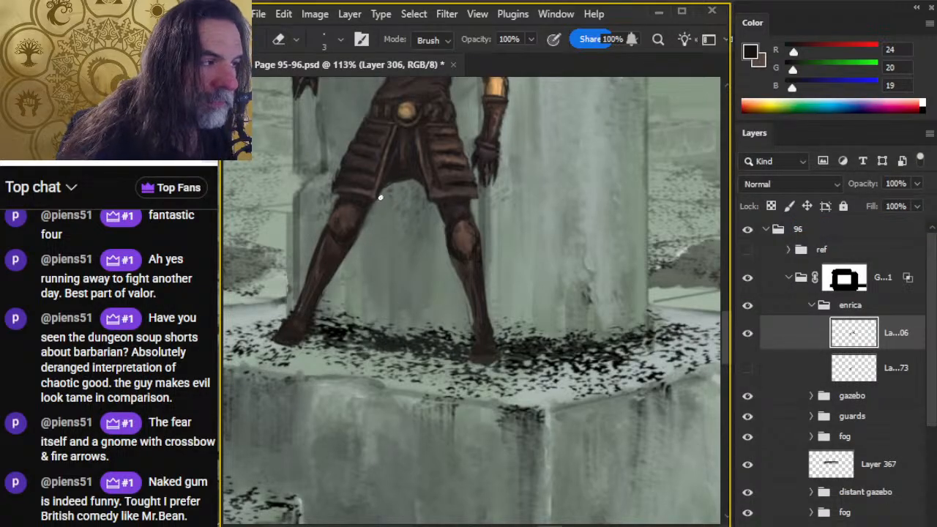
key(r)
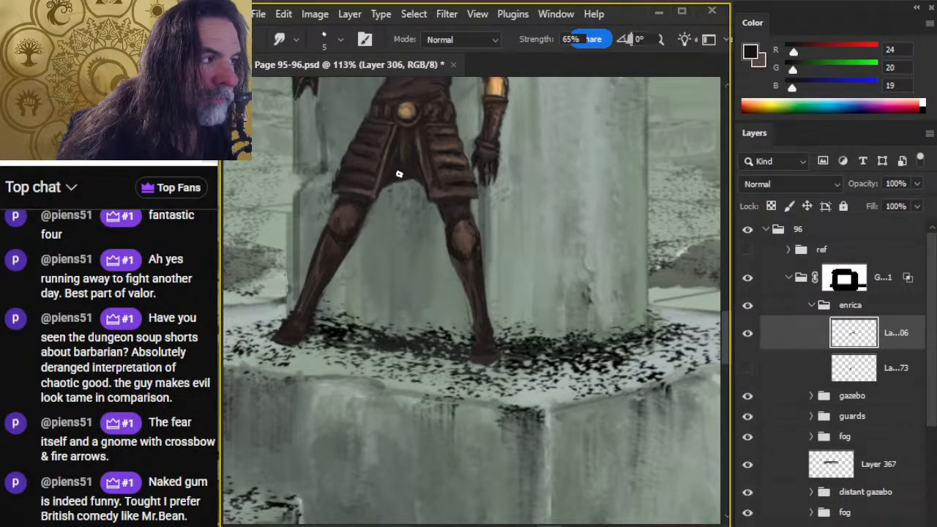
key(b)
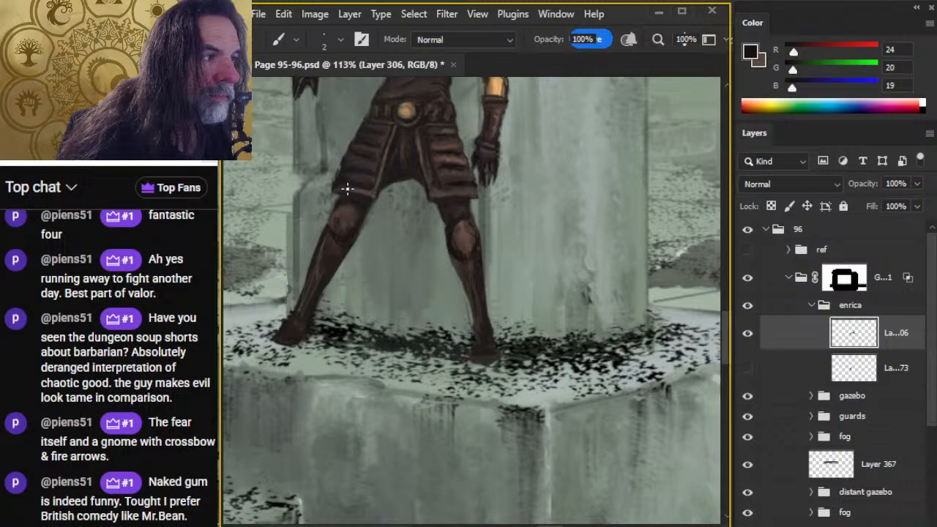
key(r)
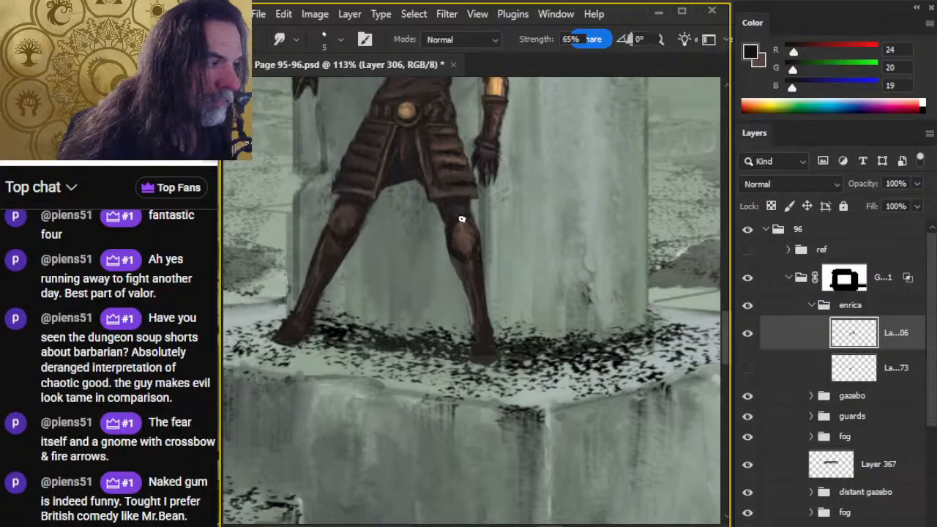
key(b)
key(r)
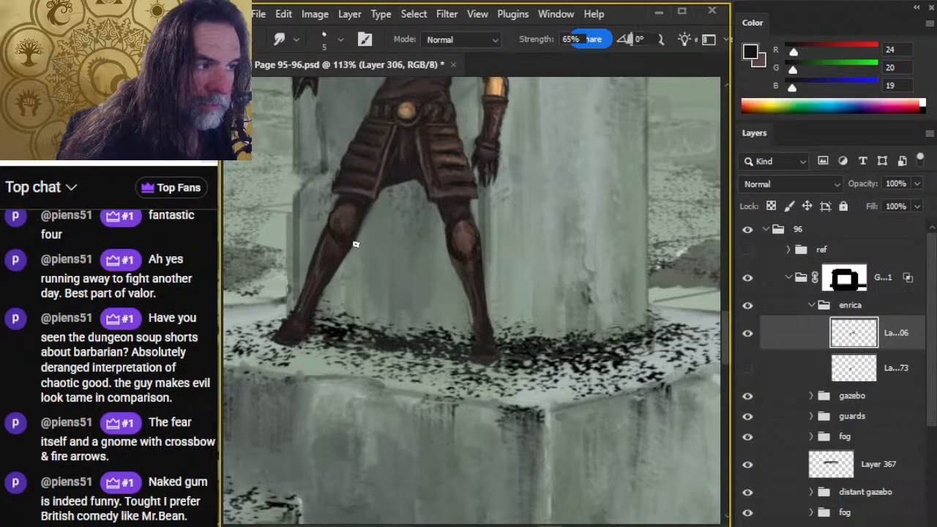
key(e)
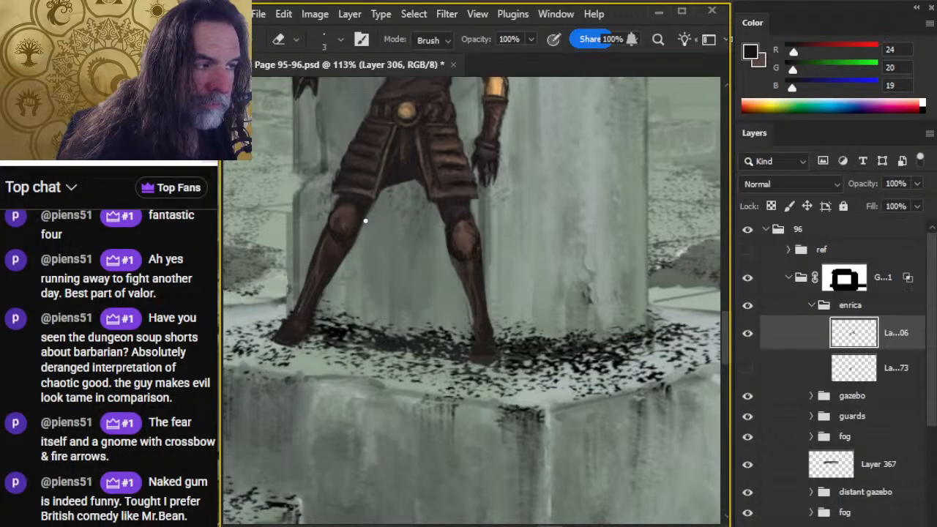
Step: Paint the foot on the lowered-arm side with dark browns sampled from the legs and feet, including RGB 42, 36, 34 and 33, 28, 27
key(z)
drag(378, 266, 329, 298)
drag(399, 308, 441, 334)
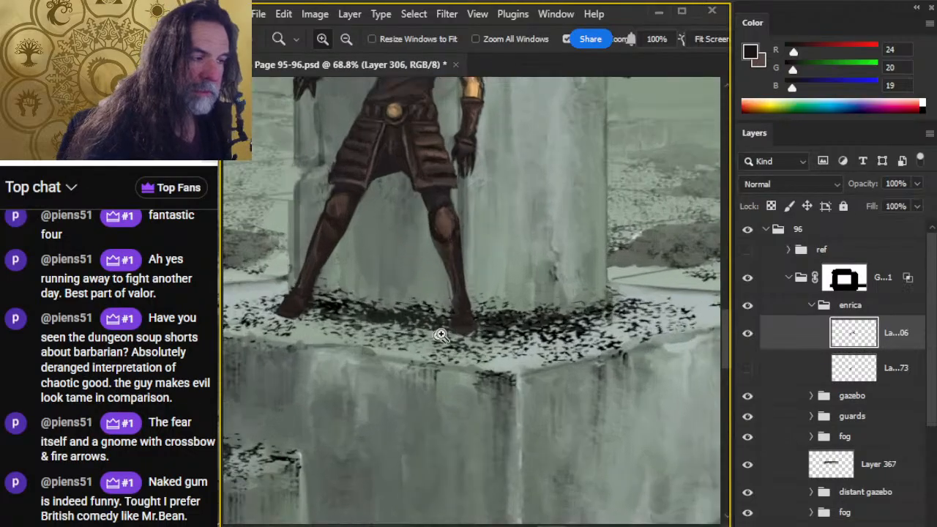
key(r)
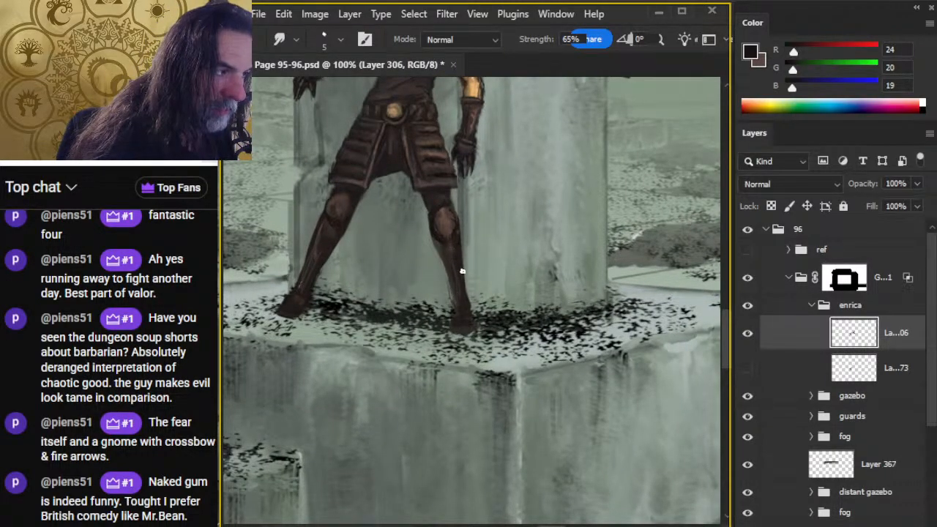
key(b)
alt+click(453, 308)
alt+click(321, 289)
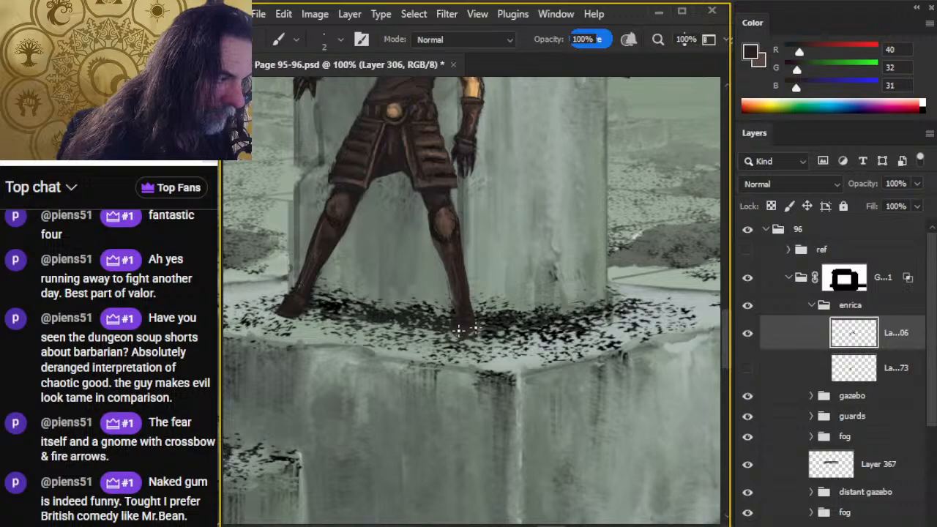
alt+click(286, 307)
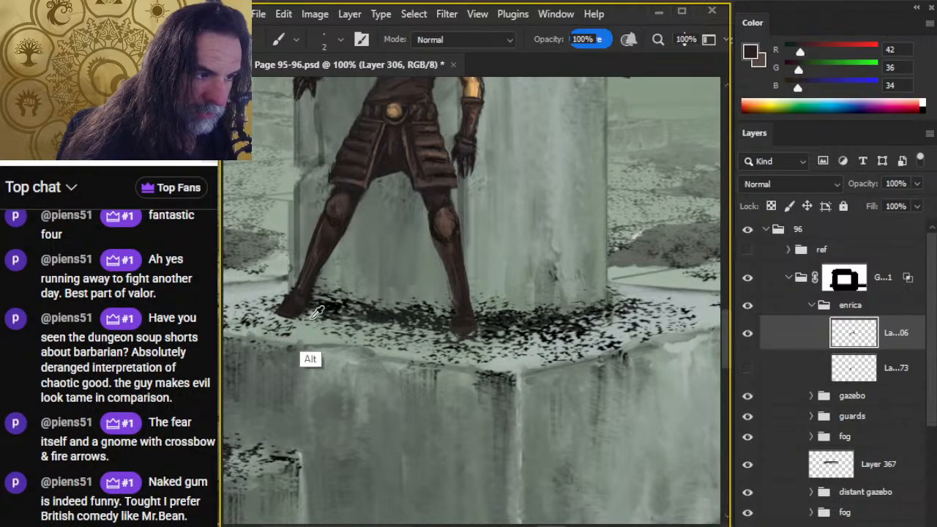
alt+click(460, 331)
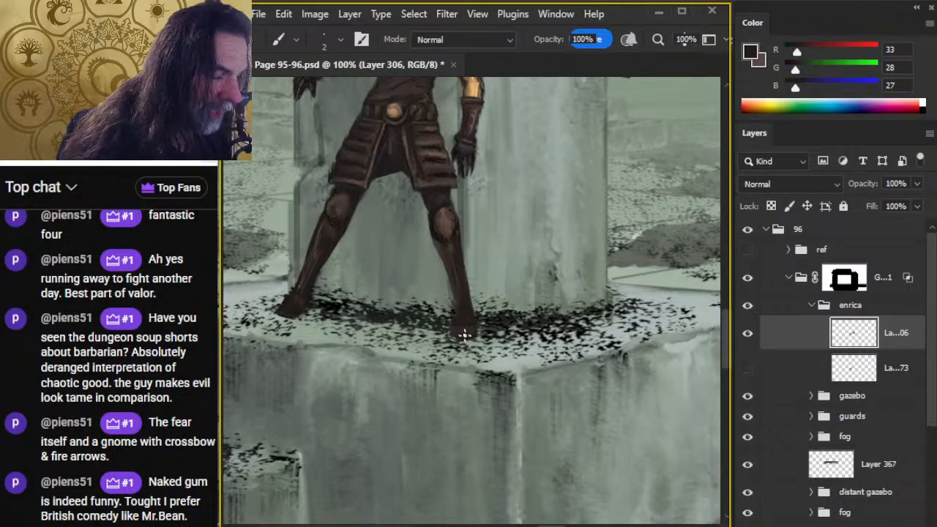
key(e)
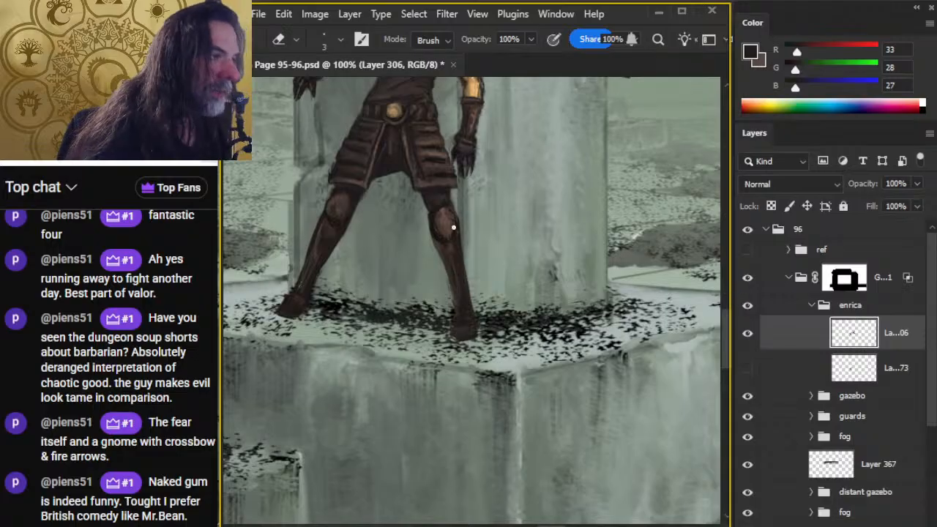
Step: Define the lowered-arm side boot and ankle with RGB 32, 27, 29, then trim and smudge the lower leg edges
key(b)
alt+click(458, 309)
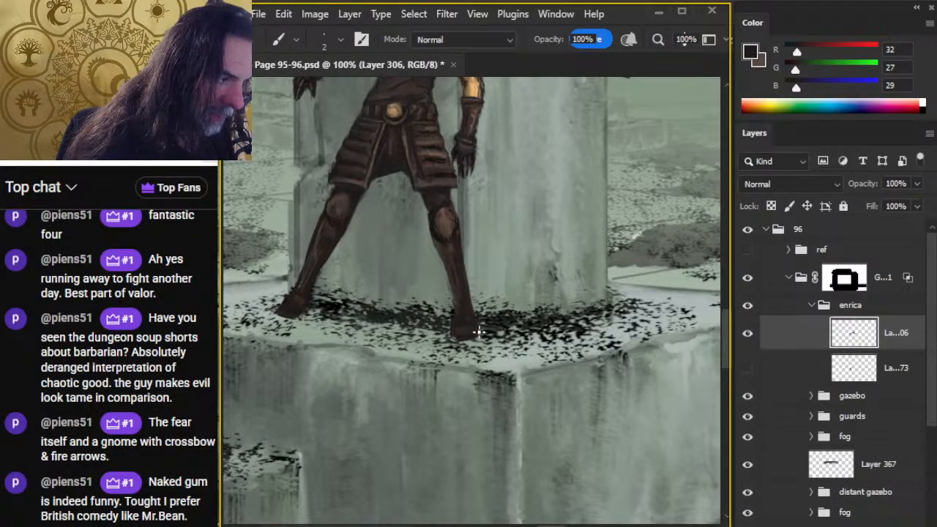
key(e)
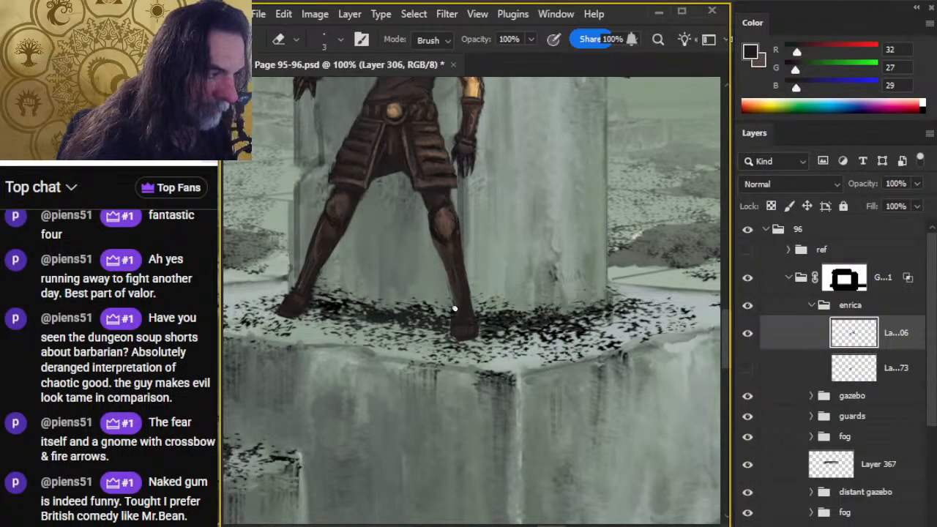
key(b)
key(e)
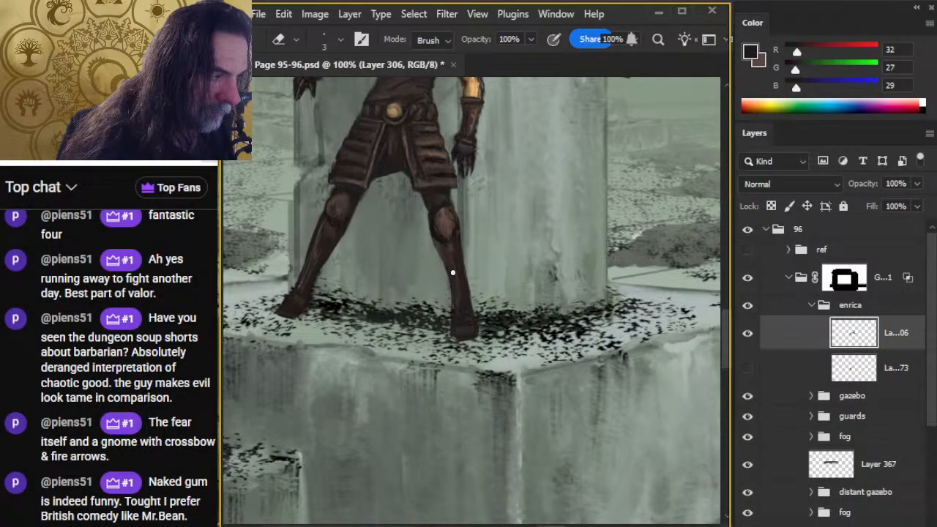
key(b)
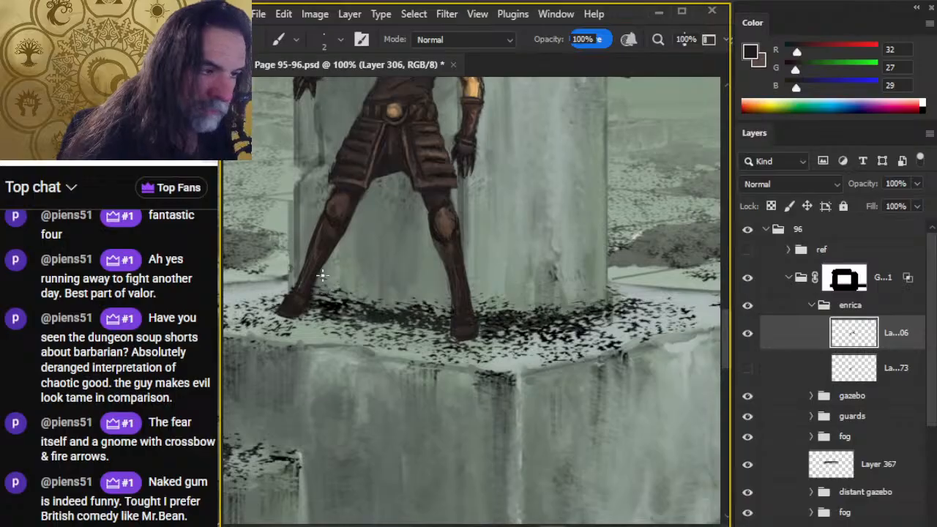
key(r)
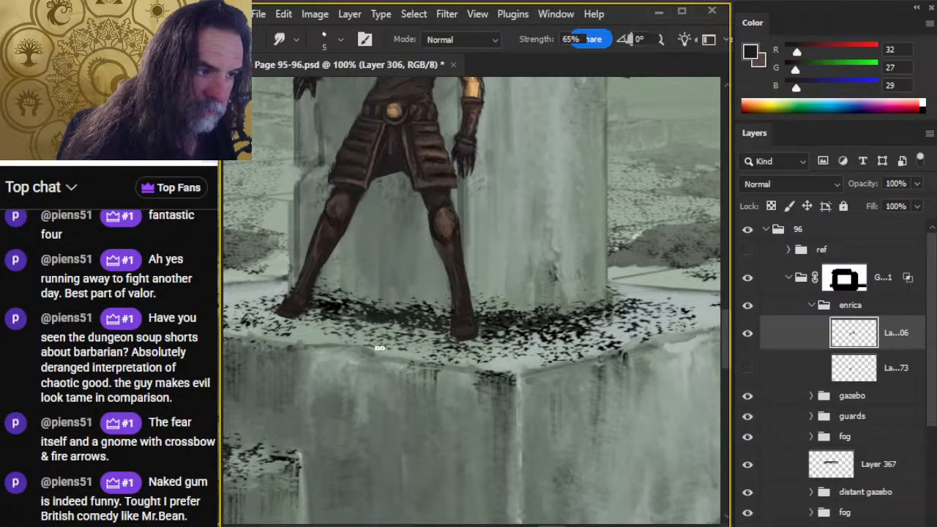
Step: Check the figure within the whole illustration, toggling the visibility of Layer 306 off and on to compare
key(z)
drag(421, 343, 354, 341)
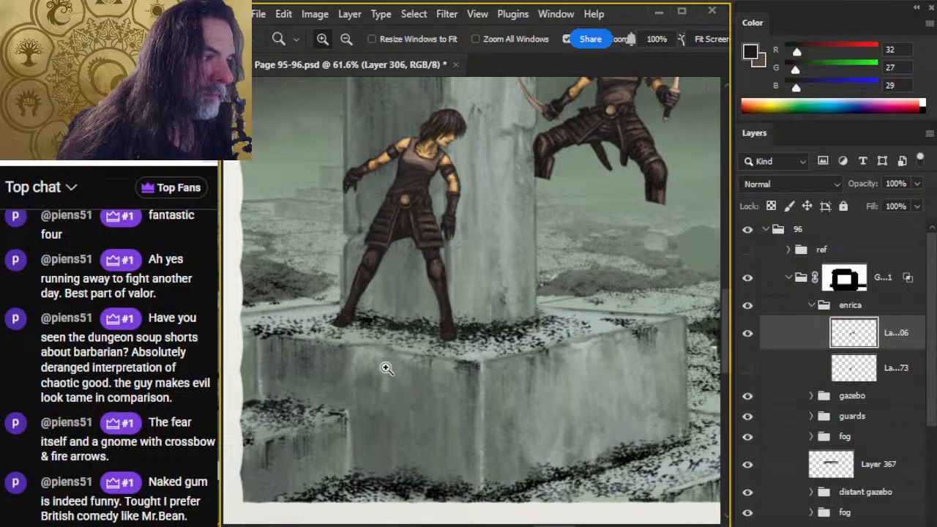
scroll(417, 356, down, 2)
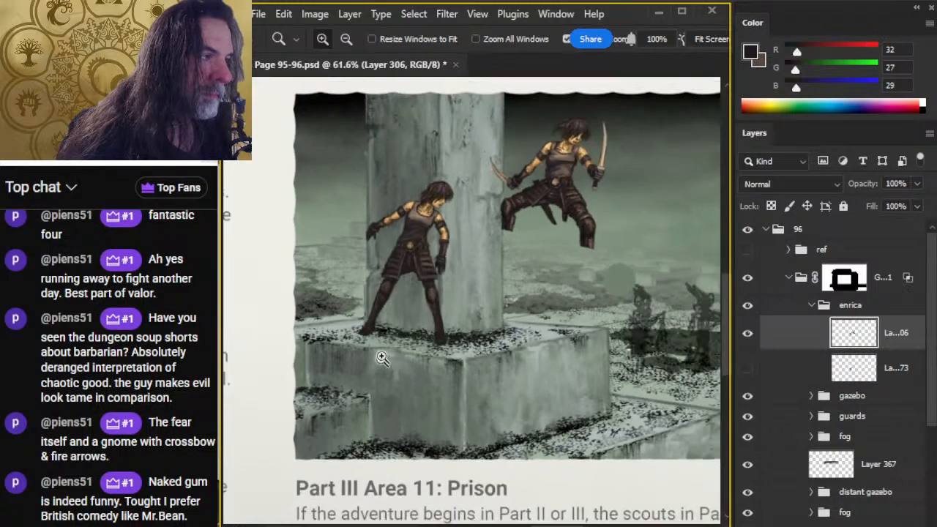
click(747, 333)
click(747, 334)
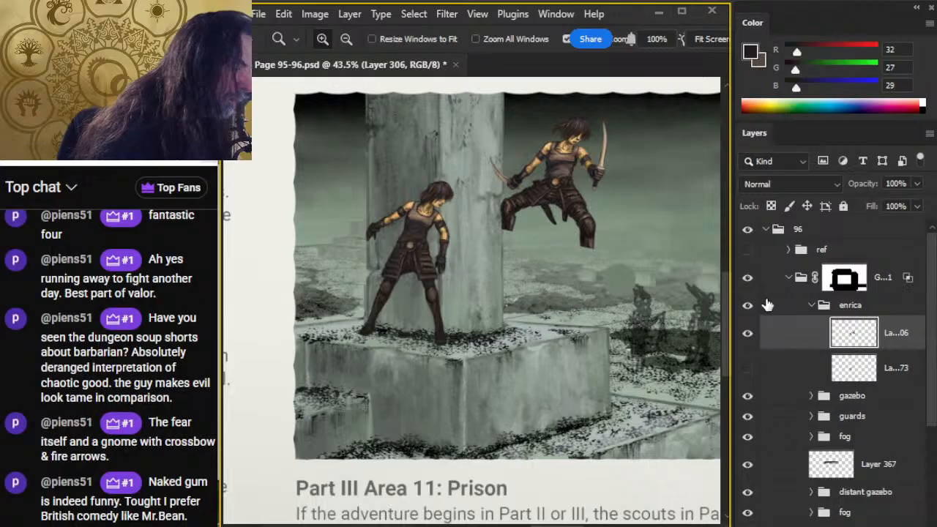
Step: Lasso the leaping sword-wielding figure, cut it to its own layer beneath Layer 306, and hide that layer
key(l)
mouse_move(661, 130)
mouse_down()
mouse_move(469, 139)
mouse_move(485, 253)
mouse_move(644, 234)
mouse_up()
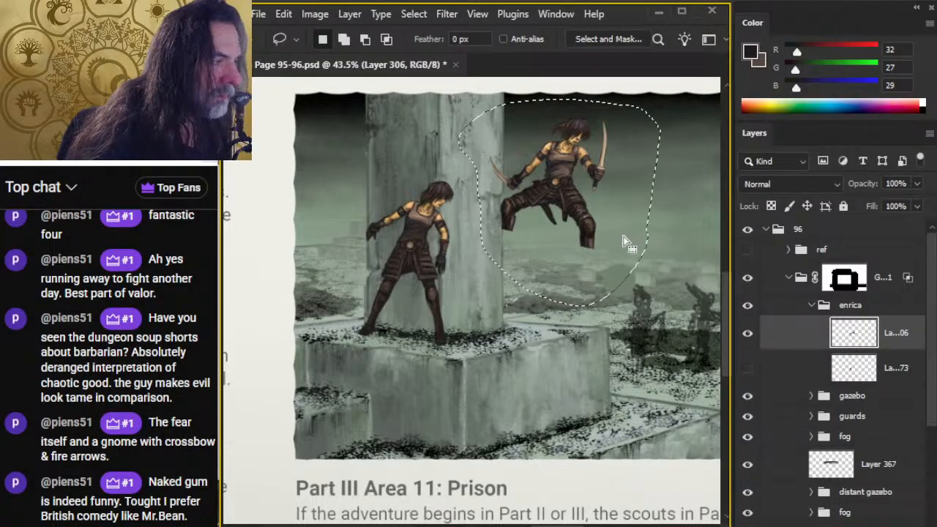
key(ctrl+j)
mouse_move(784, 344)
mouse_down()
mouse_move(804, 355)
mouse_move(811, 389)
mouse_up()
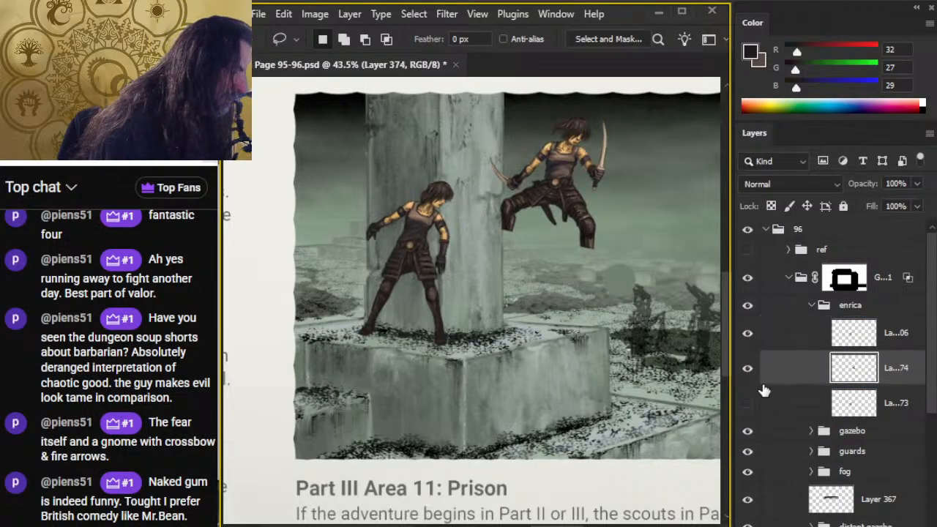
click(747, 372)
Step: Nudge the standing warrior on Layer 306 slightly left against the pillar
key(z)
key(ctrl+minus)
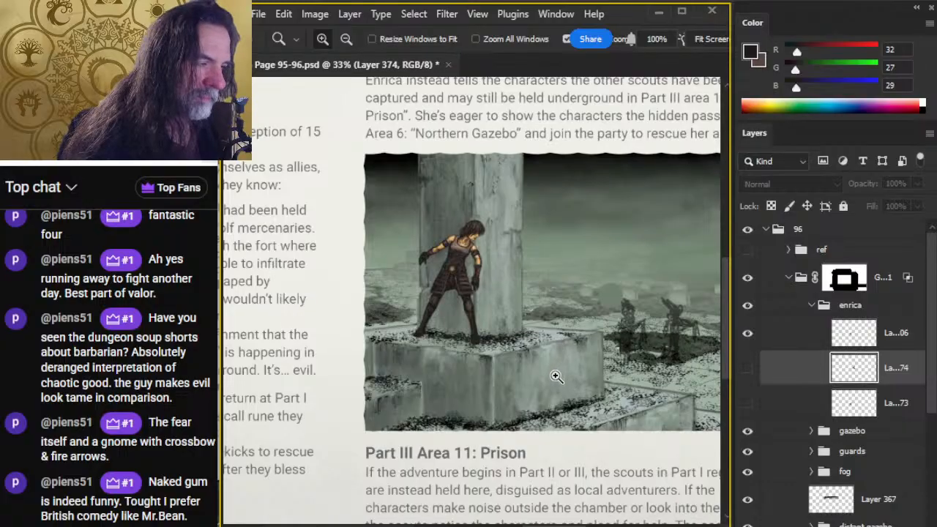
click(489, 298)
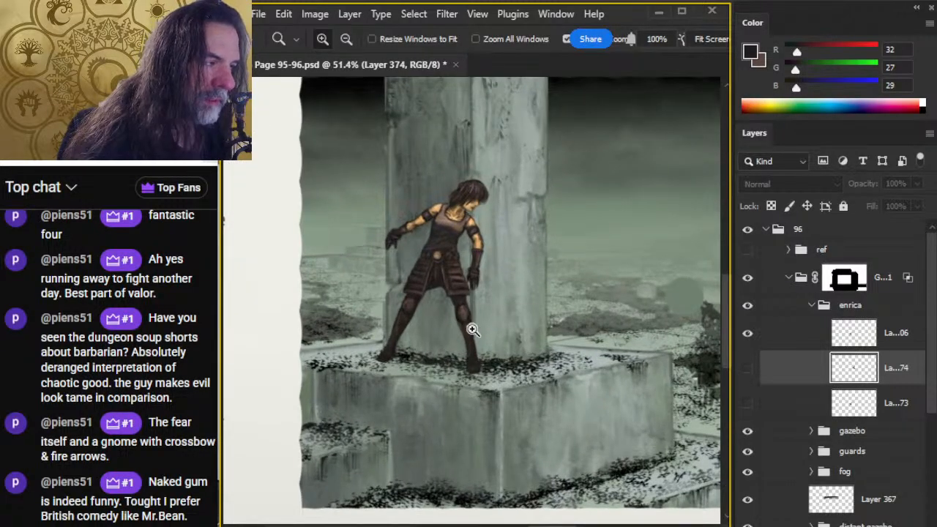
click(808, 345)
key(v)
key(Left)
key(Left)
key(Left)
key(Left)
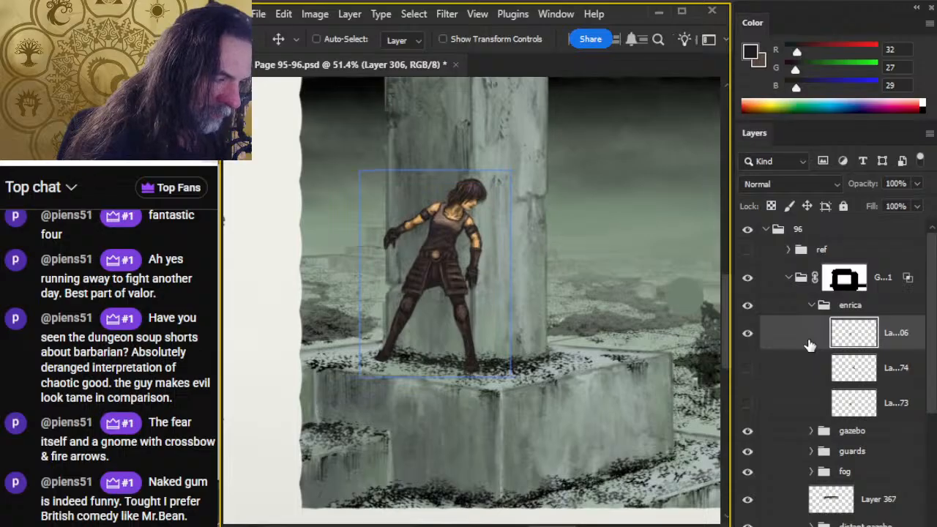
key(Left)
key(Left)
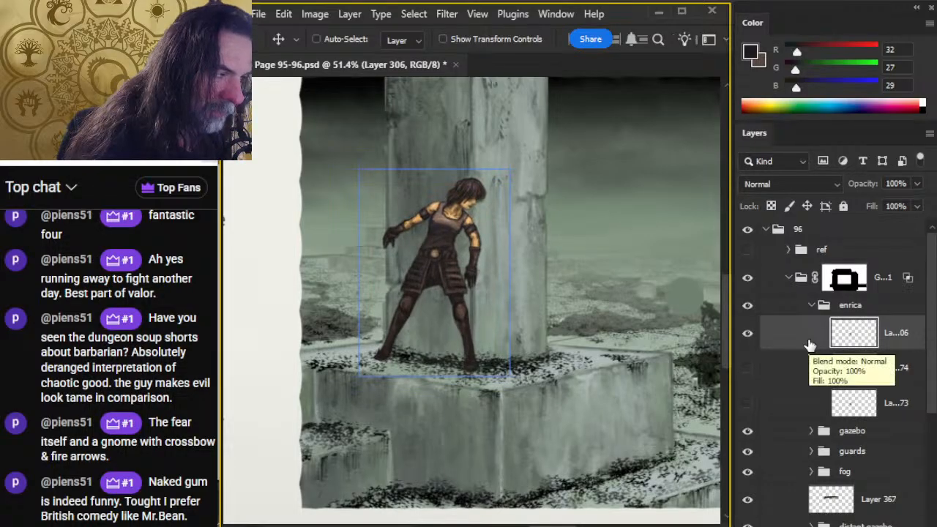
key(Left)
key(Left)
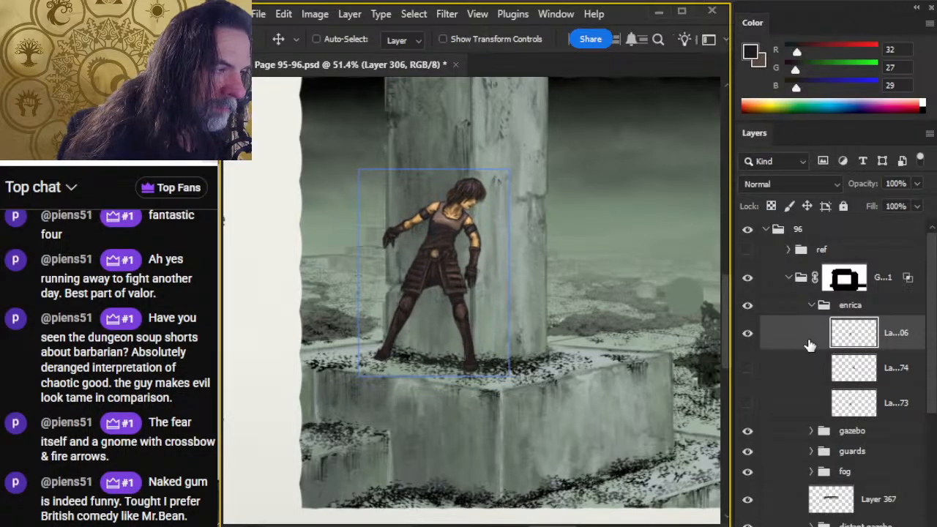
Step: Collapse the enrica group and add a new layer directly above the gazebo group
key(z)
alt+click(538, 328)
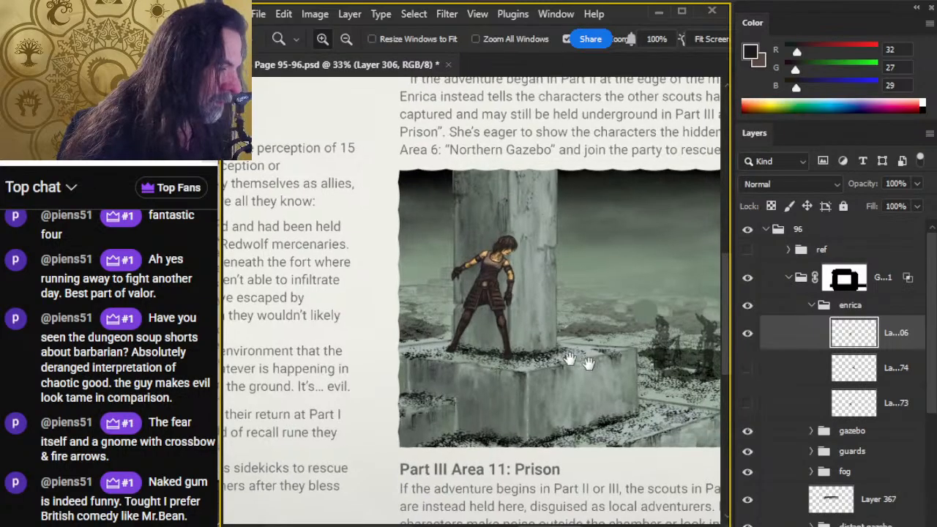
drag(587, 364, 548, 349)
drag(598, 395, 567, 370)
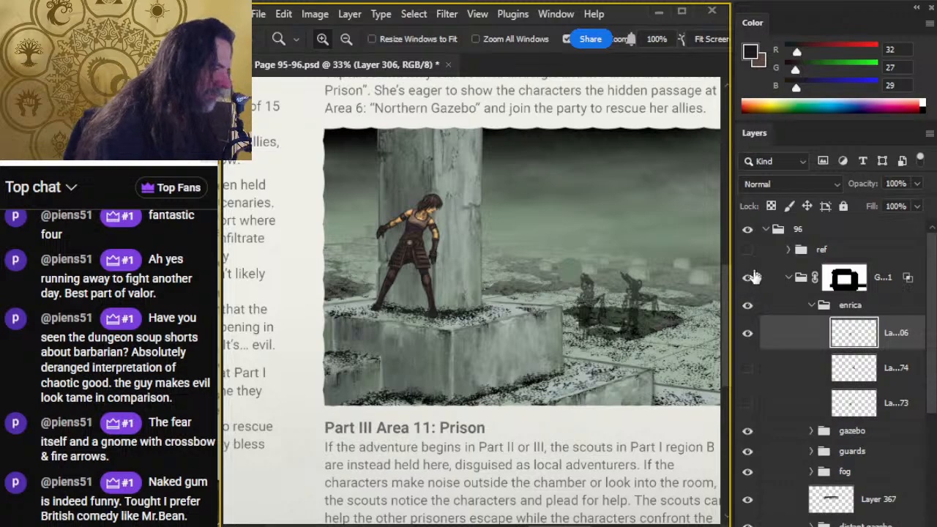
click(811, 307)
drag(564, 414, 584, 368)
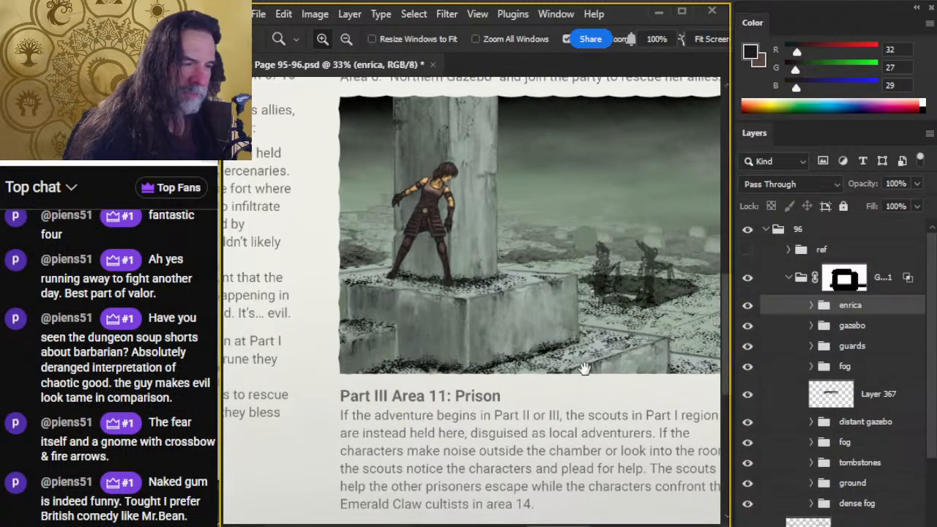
click(838, 345)
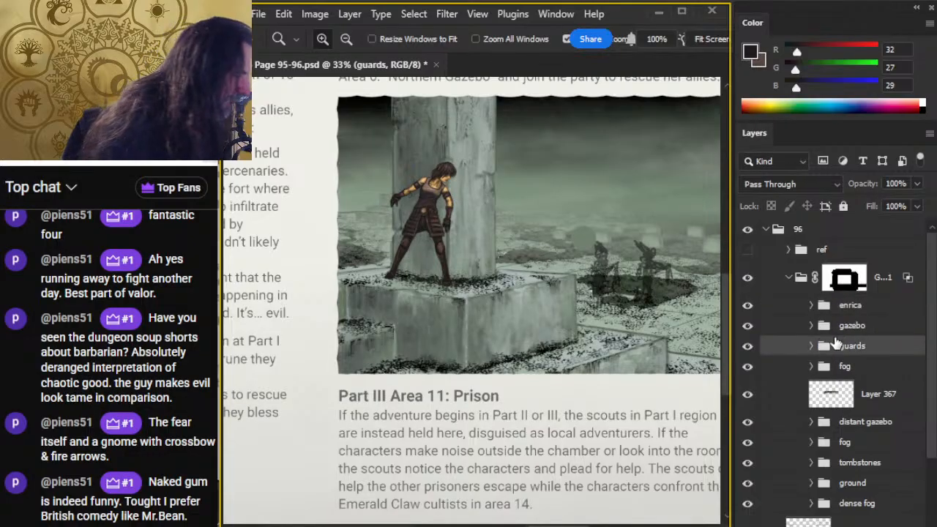
click(858, 327)
key(ctrl+alt+shift+n)
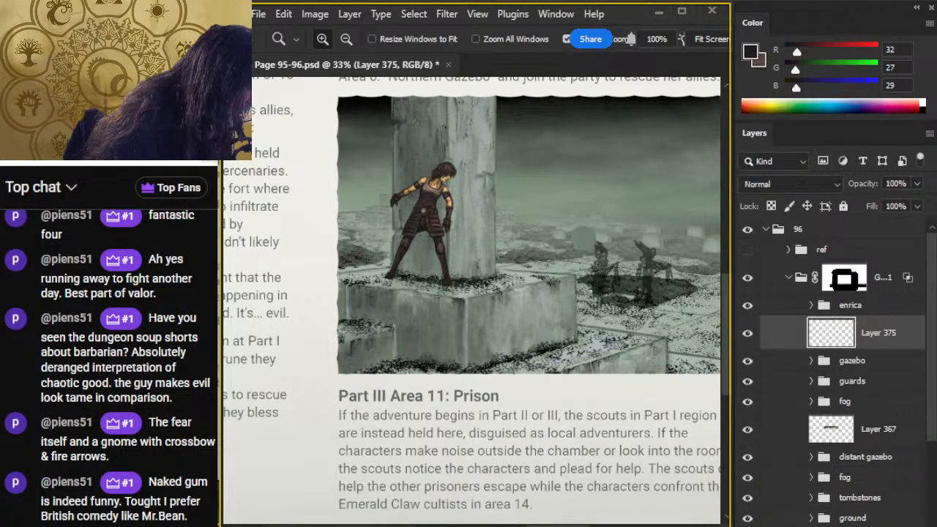
Step: Paint the warrior's shadow on the pillar behind her legs and torso with a size 8 brush in RGB 75, 83, 75
drag(416, 264, 487, 267)
key(b)
mouse_move(516, 341)
mouse_down()
mouse_move(505, 341)
mouse_move(508, 329)
mouse_up()
key(bracketright)
key(bracketright)
key(bracketright)
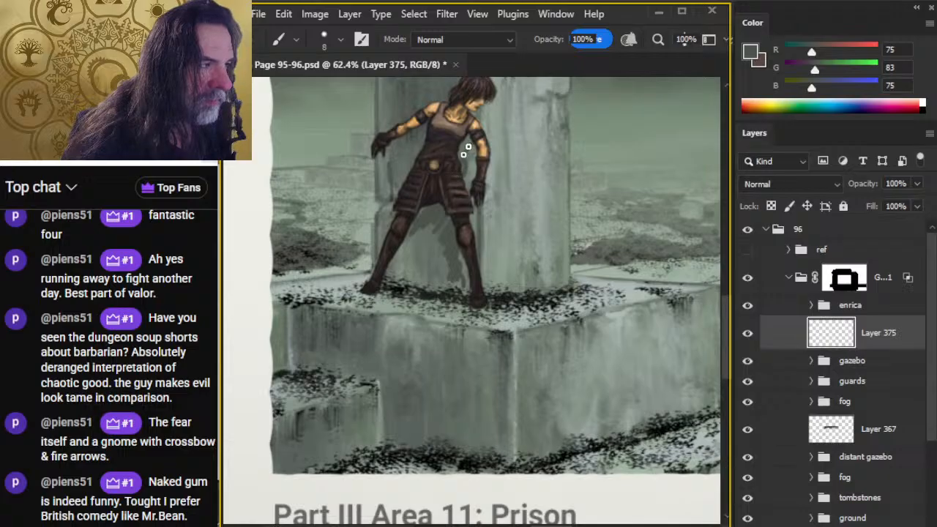
scroll(473, 183, up, 3)
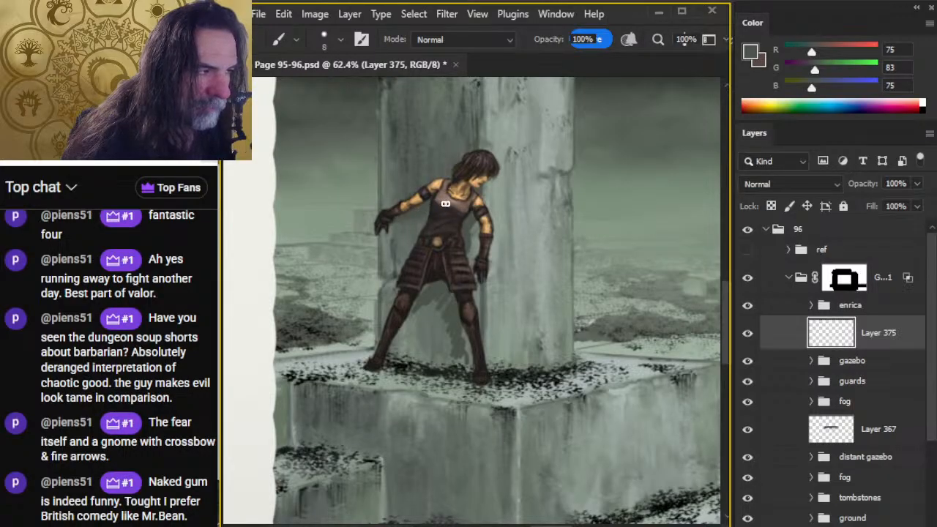
key(r)
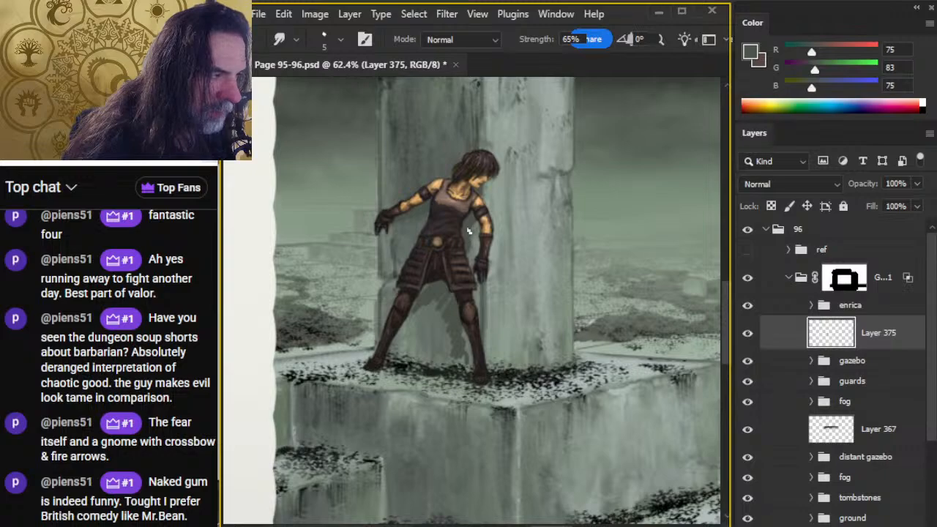
key(b)
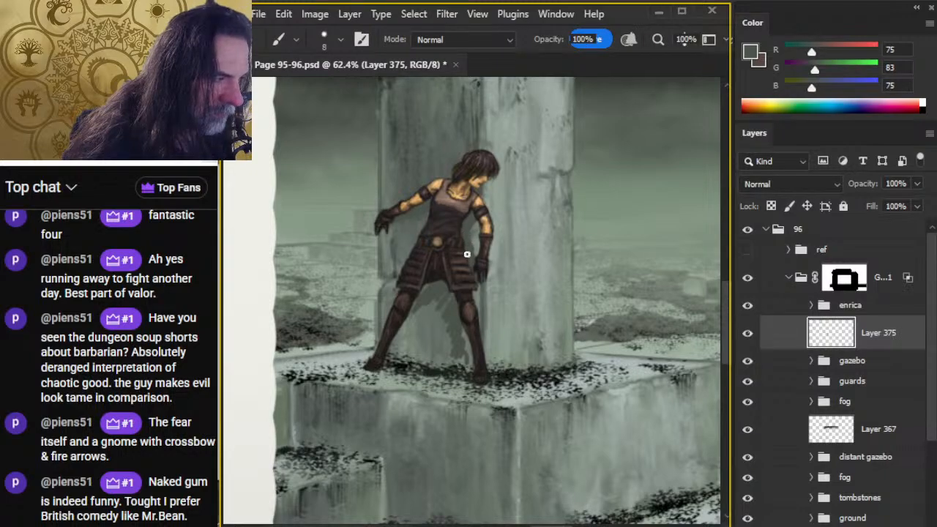
Step: Fill in the shadow between the legs, trimming it with the eraser and softening it with the Smudge tool at 65% strength
key(r)
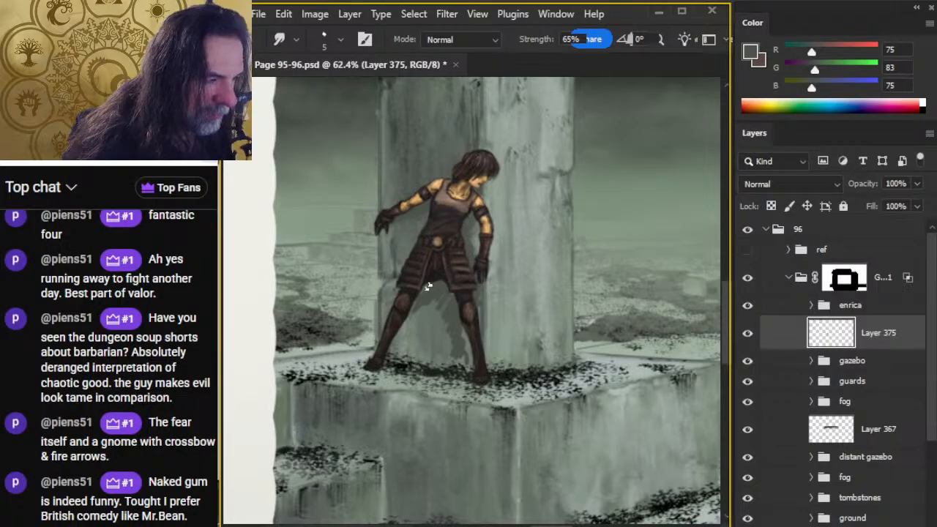
key(b)
key(r)
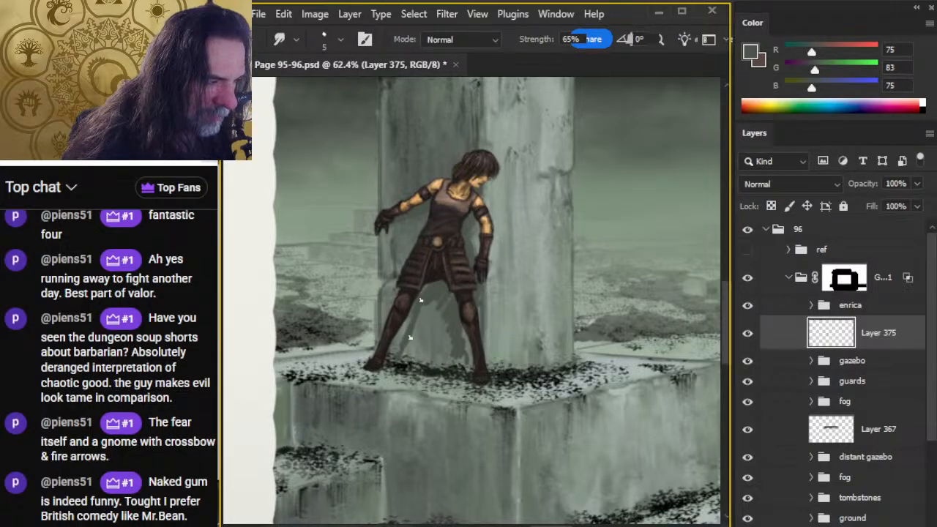
key(b)
key(r)
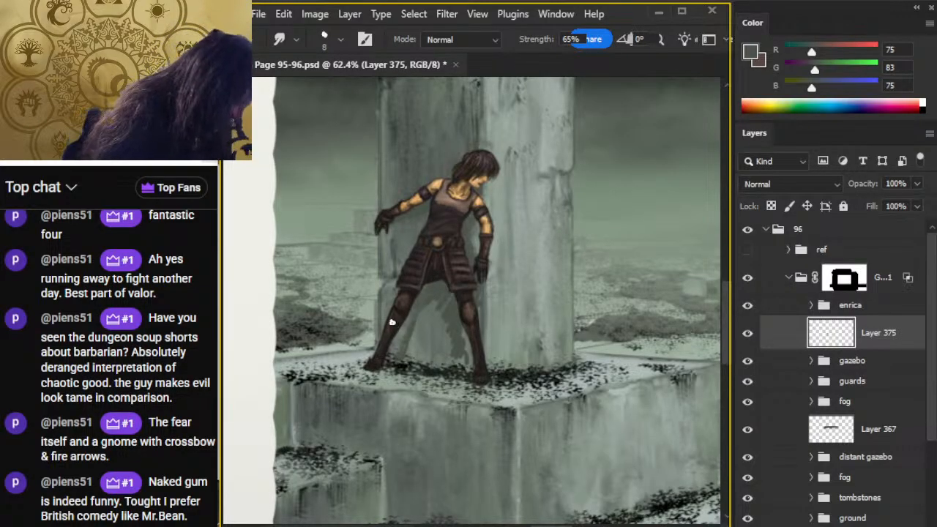
key(b)
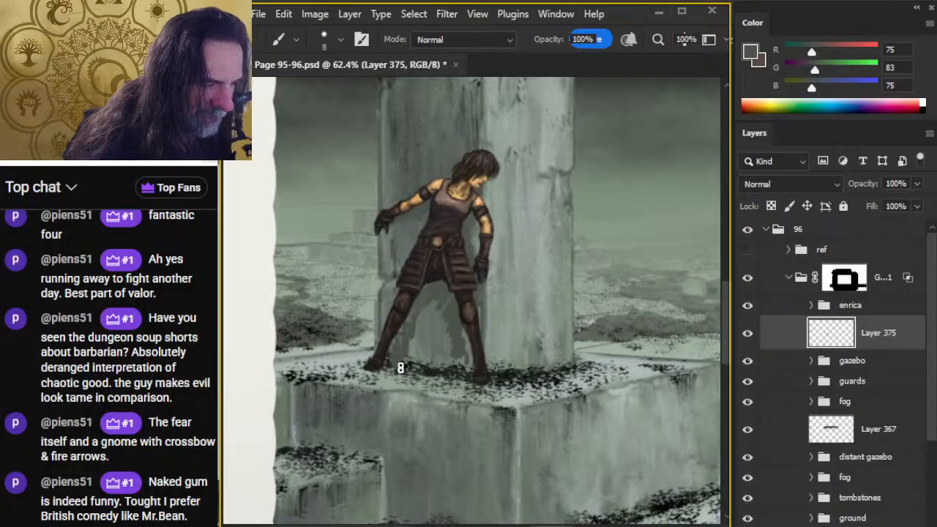
key(r)
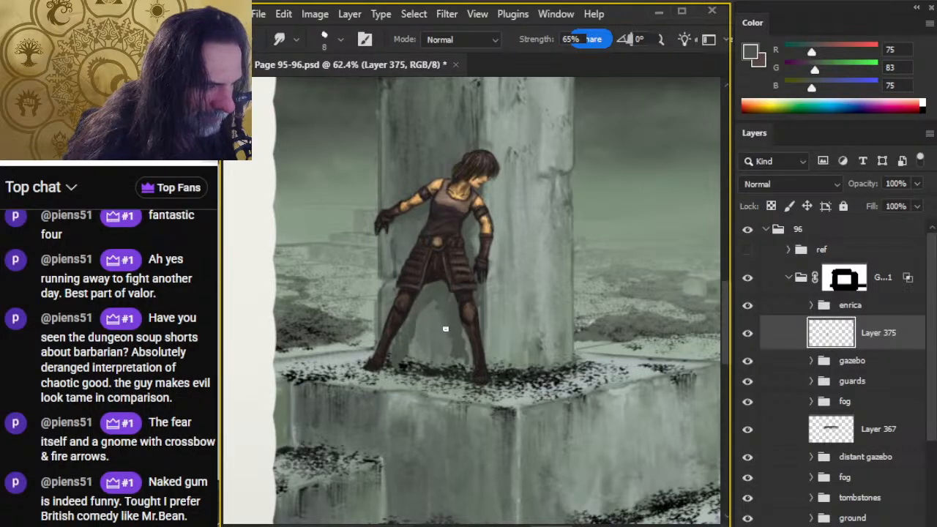
key(e)
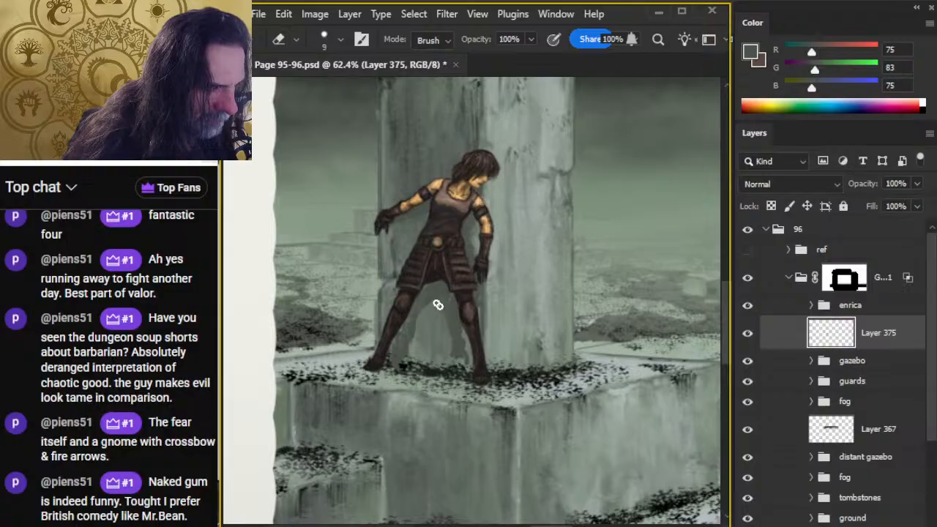
key(b)
key(r)
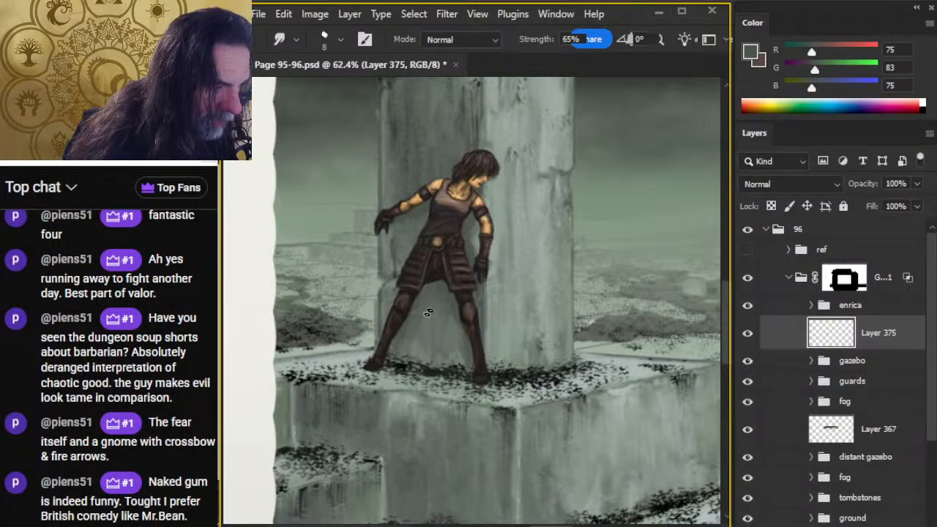
Step: Extend the pillar shadow around the waist, arms, shoulders and hair with RGB 75, 83, 75, smudging its edges at 65% strength
key(b)
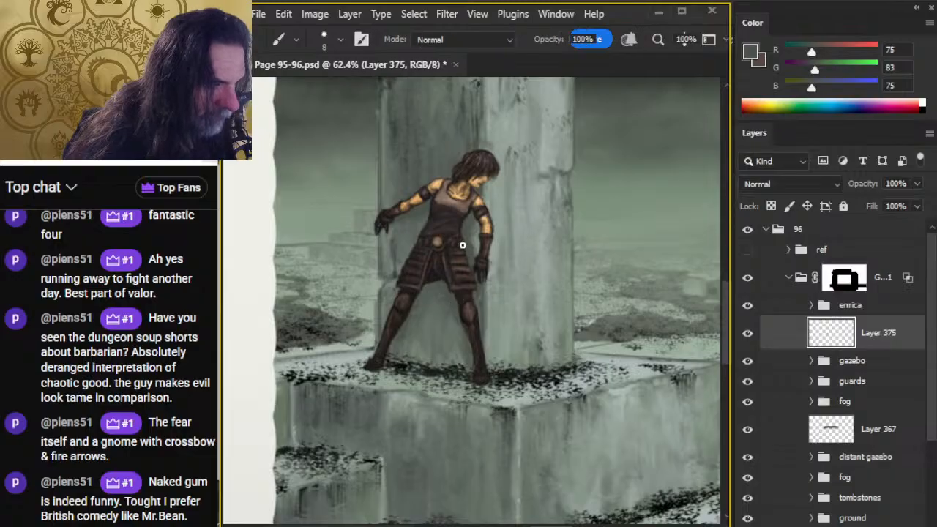
key(r)
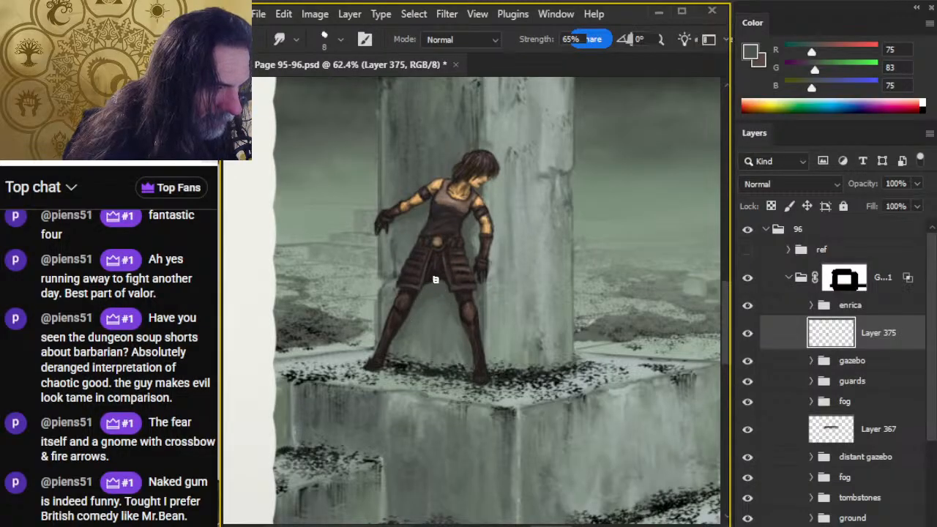
key(b)
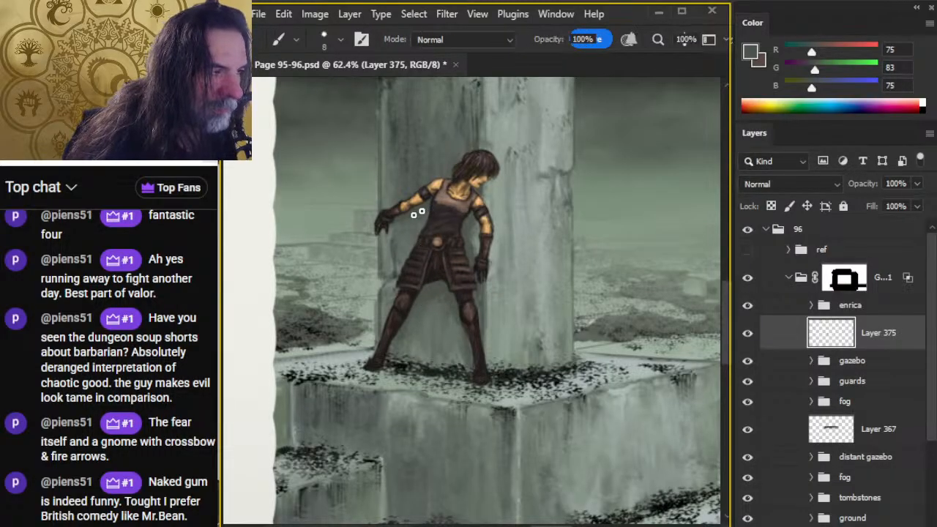
key(r)
key(b)
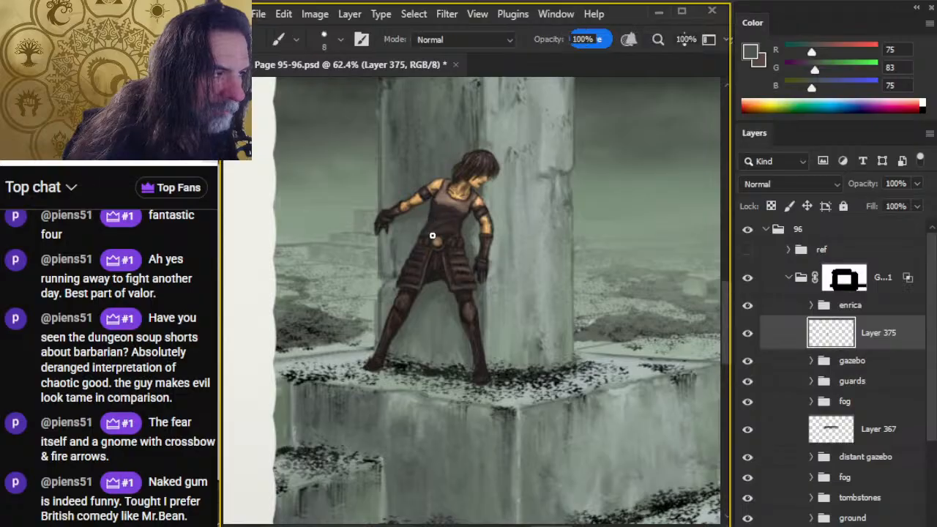
key(r)
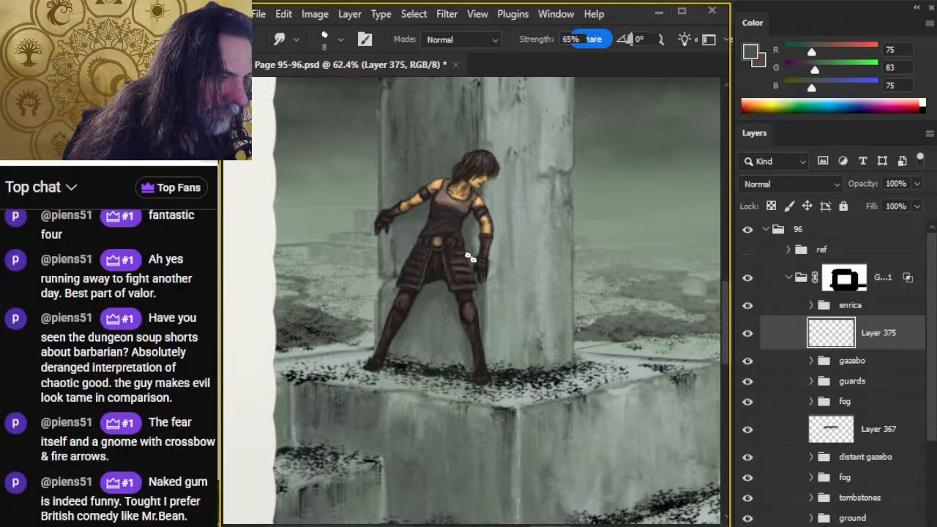
key(b)
key(r)
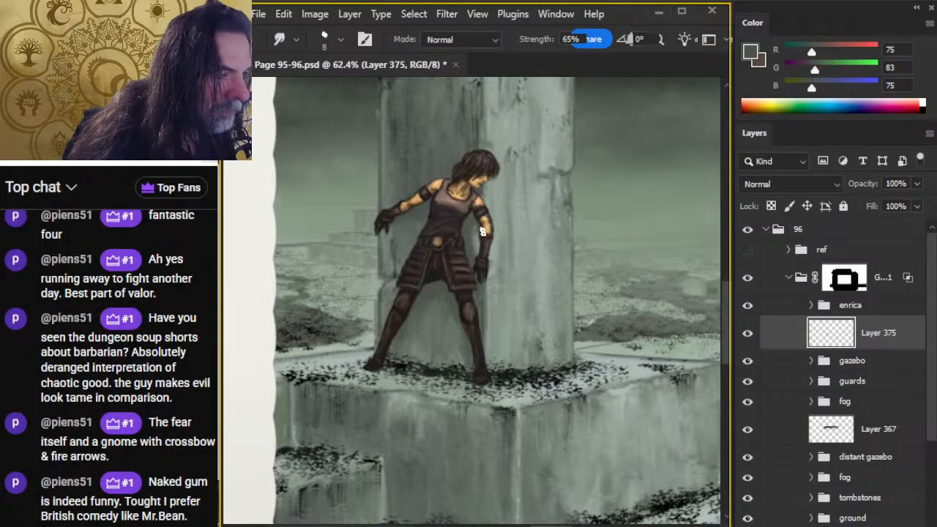
key(b)
key(r)
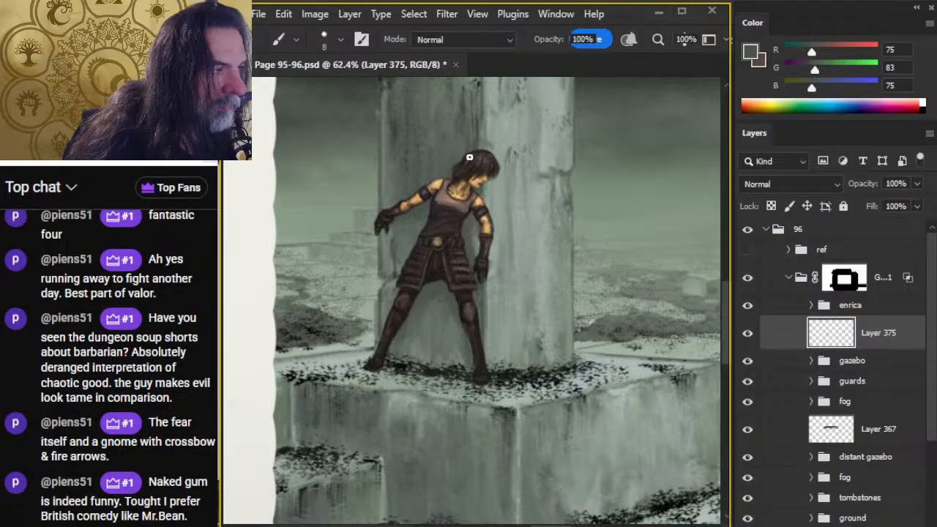
key(r)
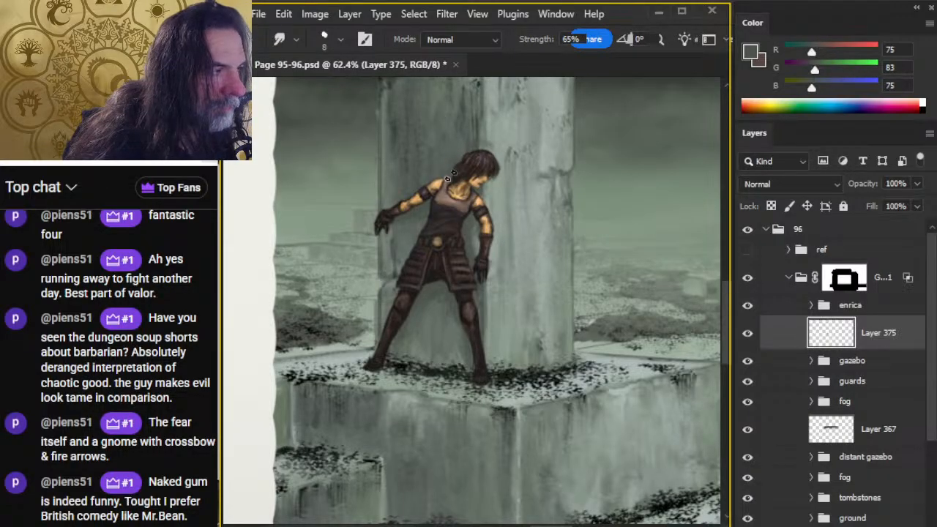
Step: Check the shadowed figure within the whole illustration and save the document
key(z)
drag(494, 304, 506, 405)
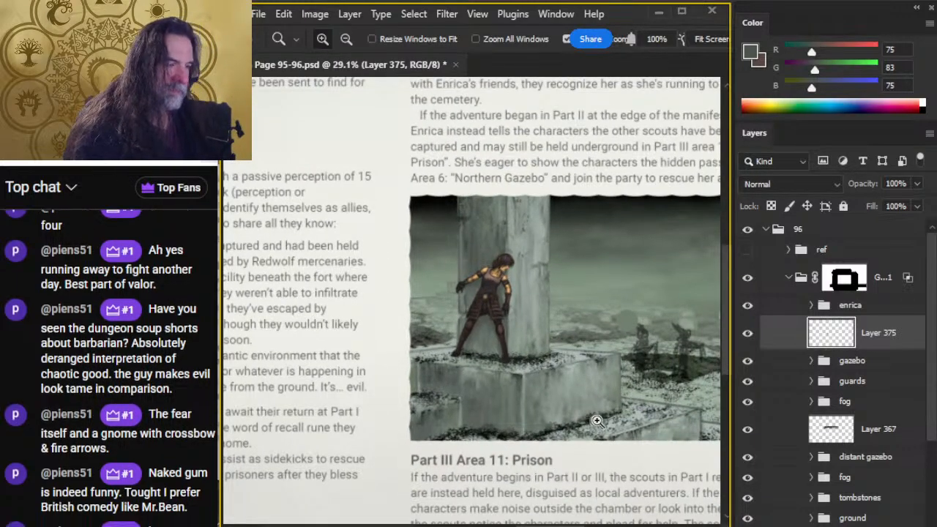
drag(582, 421, 550, 409)
key(ctrl+s)
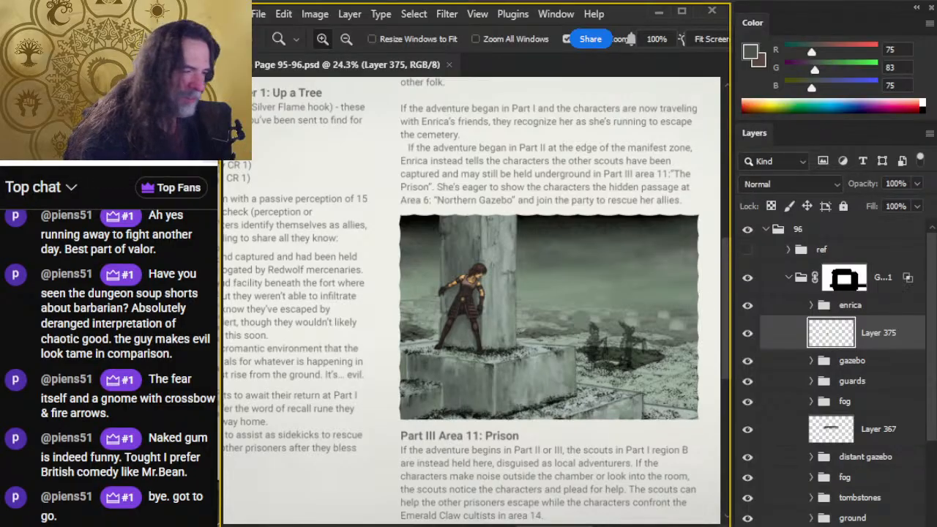
Step: Examine the illustration within the page layout, then view the whole page in full-screen mode
drag(608, 329, 626, 343)
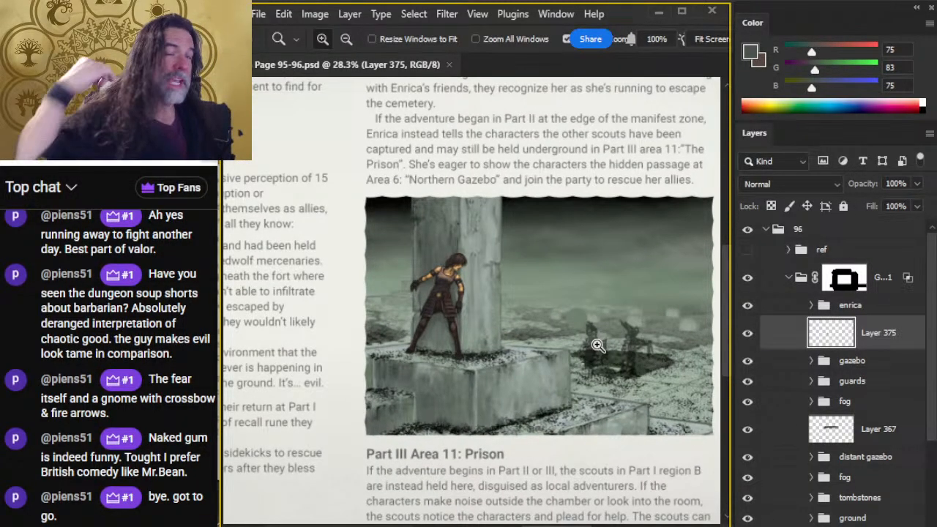
drag(568, 312, 524, 328)
drag(497, 355, 547, 336)
drag(637, 344, 600, 343)
drag(621, 375, 547, 348)
drag(577, 353, 515, 303)
key(f)
key(f)
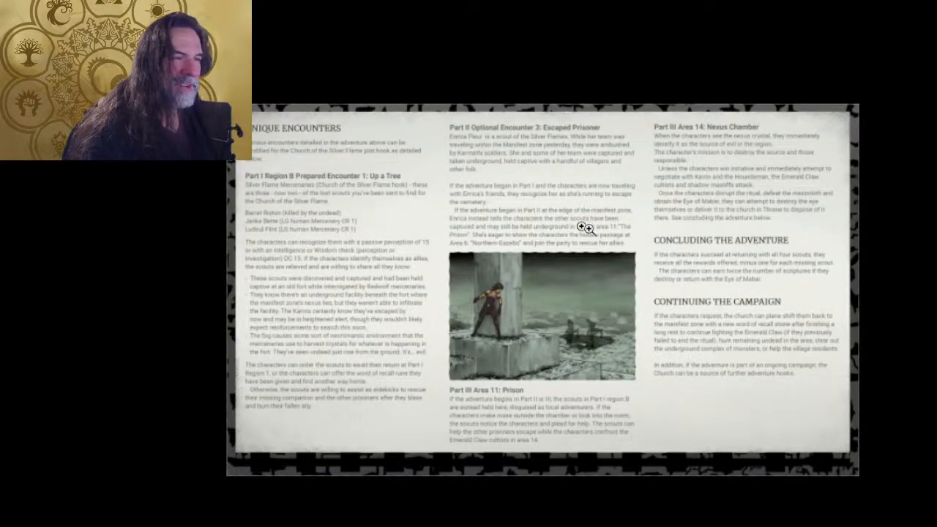
Step: Examine the illustration up close in full-screen mode, then return to the workspace and check its masked group by toggling its visibility
drag(584, 229, 606, 211)
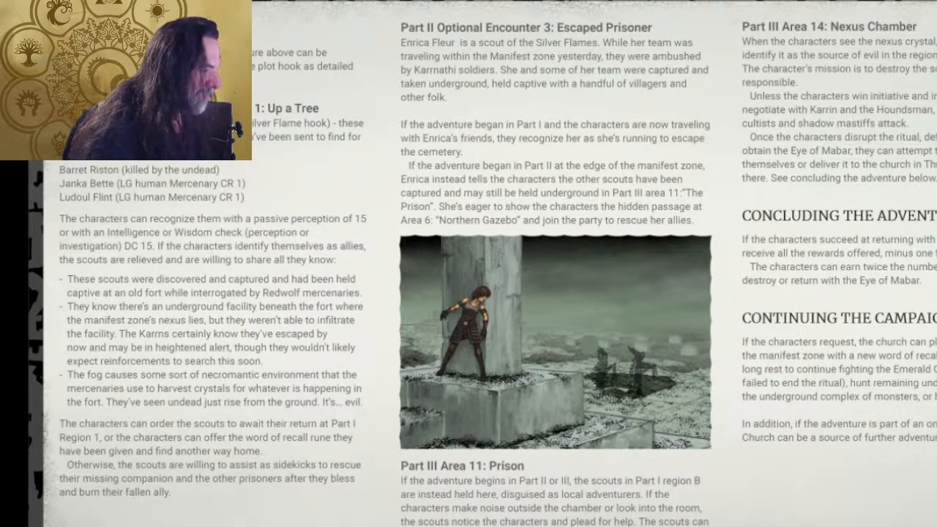
key(f)
key(f)
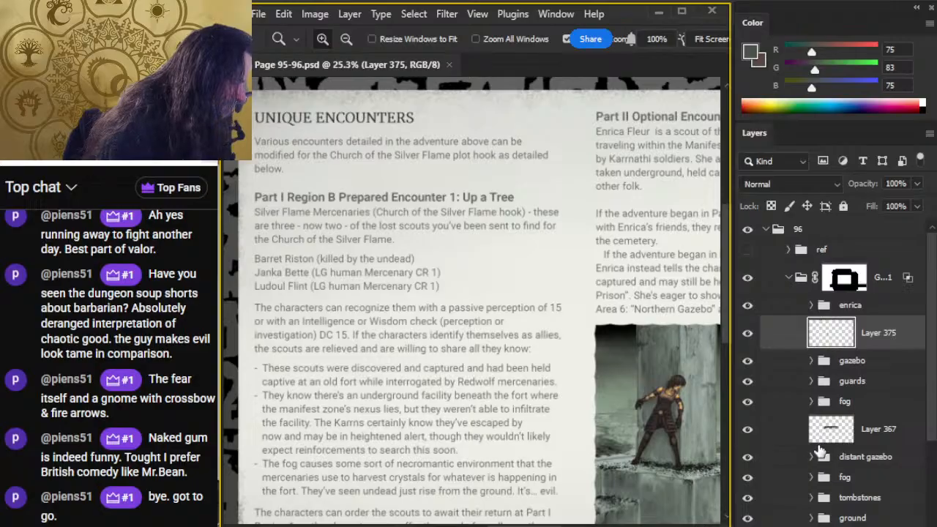
click(842, 282)
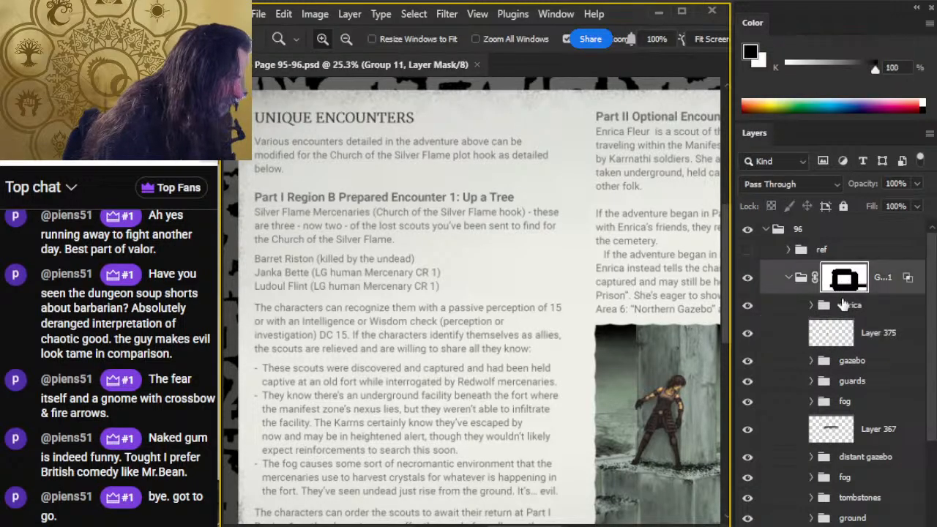
click(749, 279)
click(748, 279)
click(785, 283)
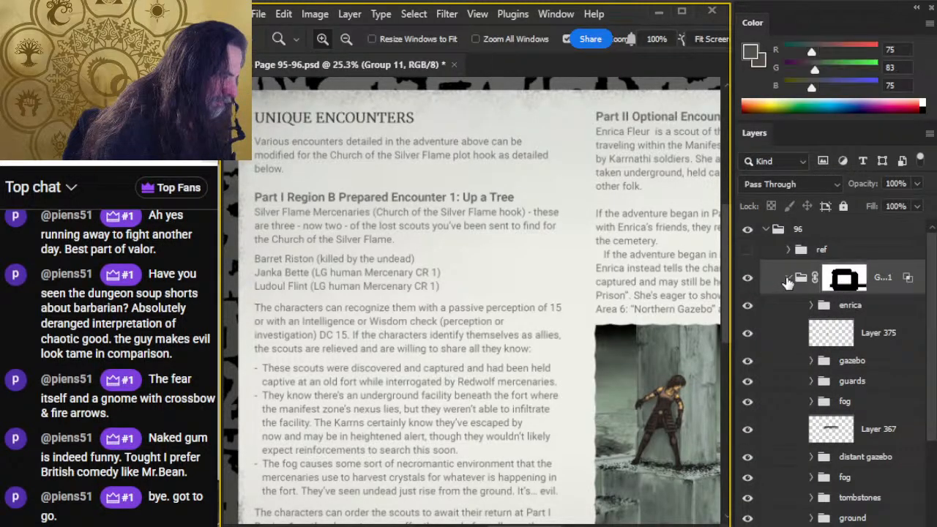
click(787, 279)
click(789, 279)
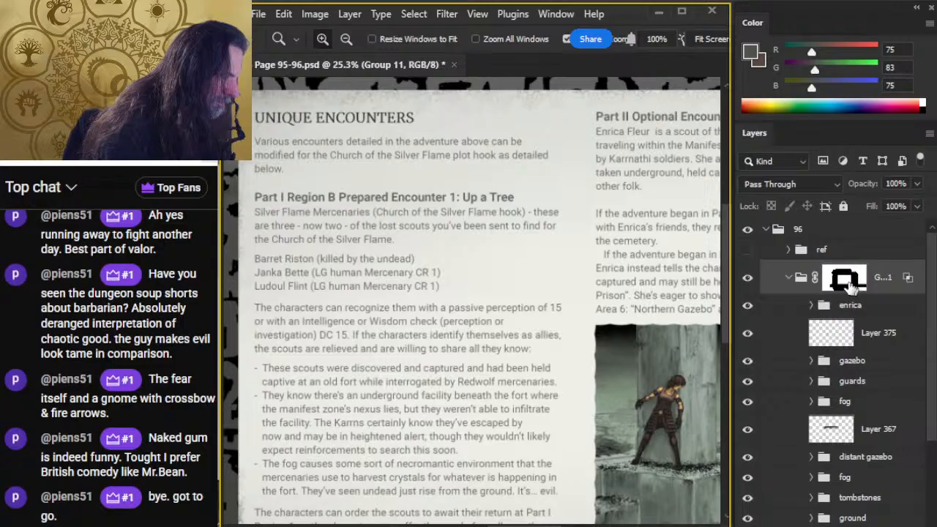
Step: Erase the group's layer mask above and below the illustration with a 250 px eraser to reveal the artwork beyond its torn borders
drag(620, 360, 412, 317)
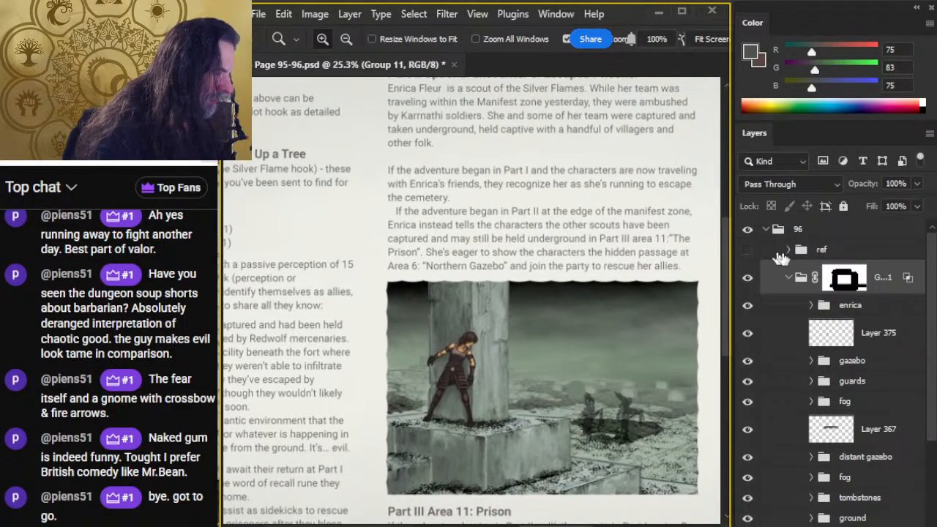
click(846, 280)
key(e)
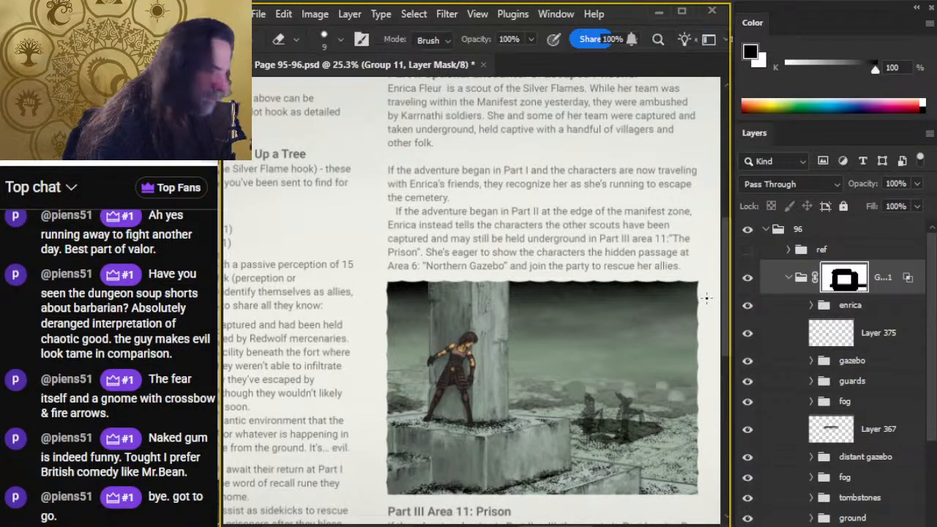
key(])
key(])
key(])
key(])
key(])
key(])
mouse_move(388, 273)
mouse_down()
mouse_move(442, 284)
mouse_move(514, 272)
mouse_move(420, 258)
mouse_move(446, 251)
mouse_move(680, 252)
mouse_move(486, 260)
mouse_move(659, 268)
mouse_up()
mouse_move(530, 315)
mouse_down()
mouse_move(504, 305)
mouse_move(443, 236)
mouse_up()
mouse_move(400, 417)
mouse_down()
mouse_move(340, 434)
mouse_move(317, 427)
mouse_move(587, 442)
mouse_move(336, 442)
mouse_move(624, 435)
mouse_up()
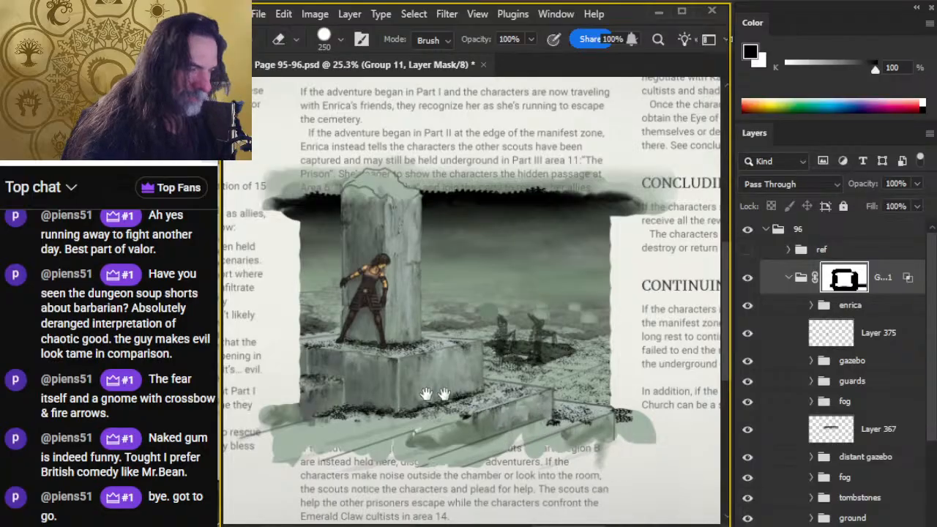
Step: Try to soften the layer mask along the illustration's left edge with the Smudge tool at 65% strength
drag(429, 393, 506, 387)
key(r)
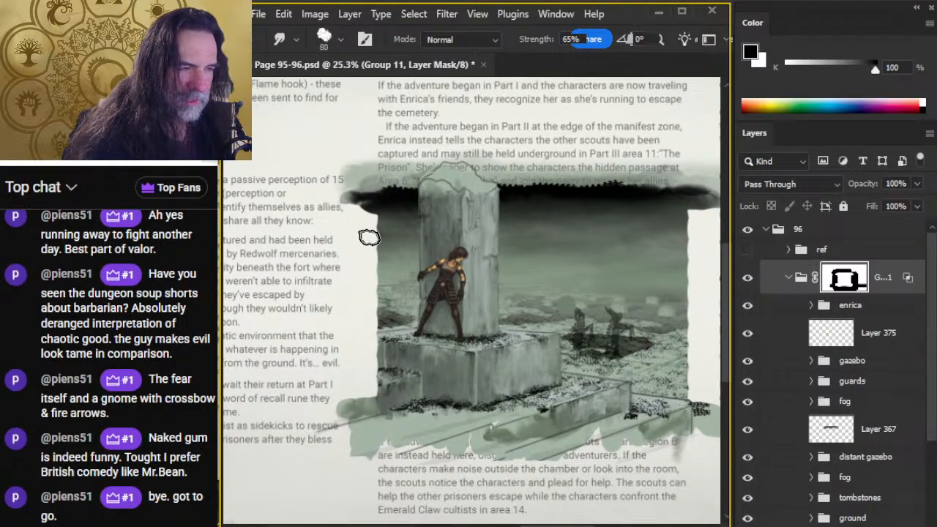
drag(368, 251, 372, 183)
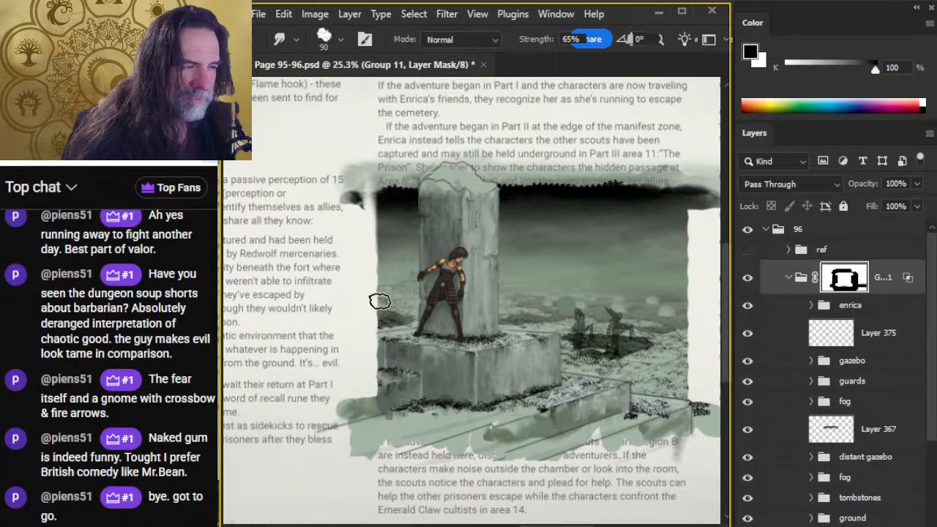
drag(380, 301, 381, 183)
mouse_move(381, 285)
mouse_down()
mouse_move(381, 188)
mouse_move(348, 158)
mouse_move(358, 167)
mouse_up()
Step: Paint black on the layer mask with a 125 px brush to hide the overflow beyond the illustration's left and right edges
key(b)
key(bracketright)
key(bracketright)
key(bracketright)
drag(366, 255, 358, 458)
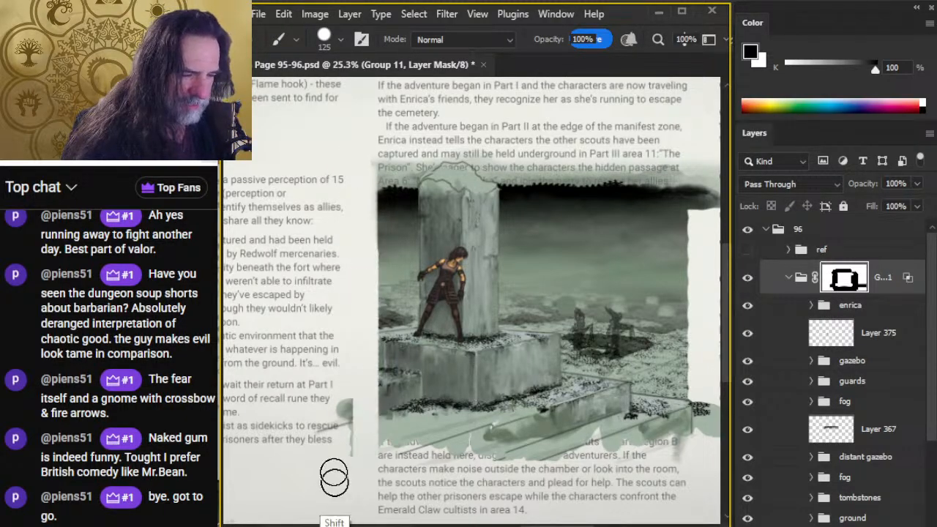
drag(617, 472, 461, 462)
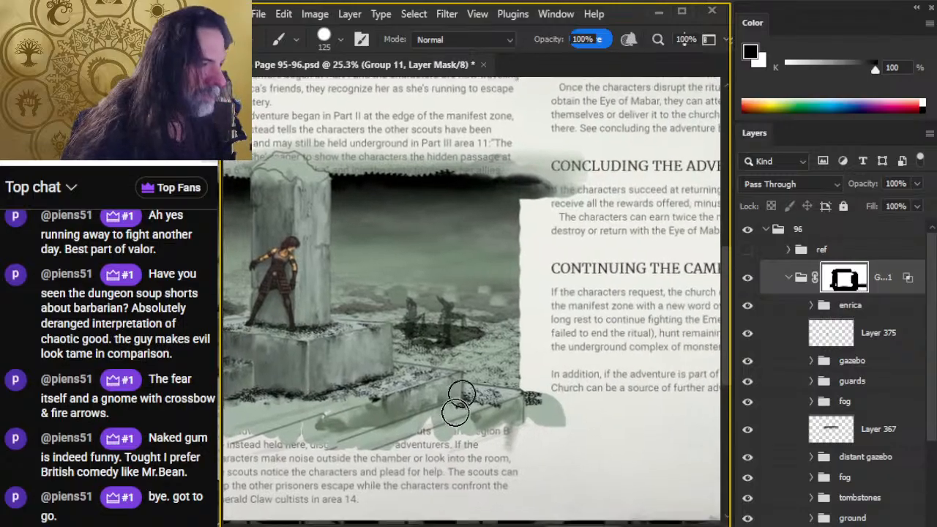
mouse_move(533, 181)
mouse_down()
mouse_move(556, 310)
mouse_move(557, 464)
mouse_move(555, 360)
mouse_up()
mouse_move(550, 223)
mouse_down()
mouse_move(548, 167)
mouse_move(578, 191)
mouse_up()
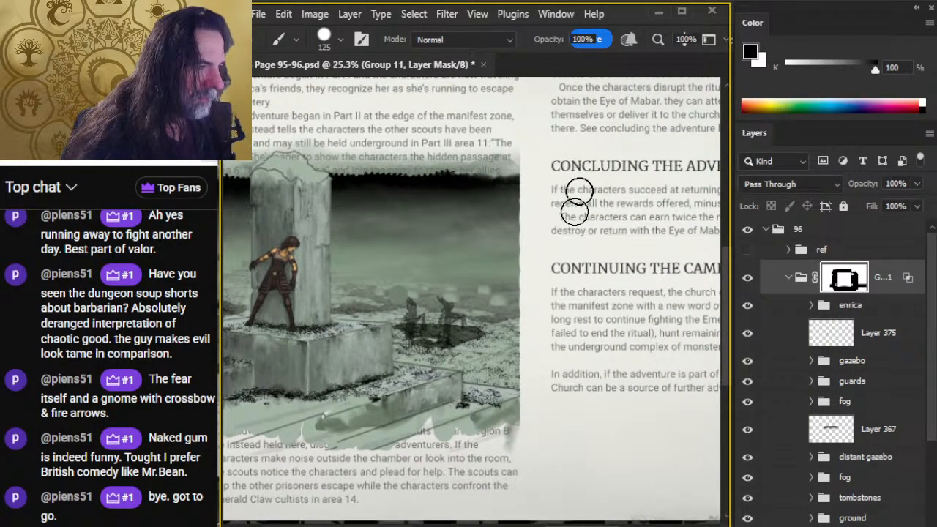
Step: Soften the mask along the illustration's right edge with a 125 px Smudge tool at 65% strength
key(shift+r)
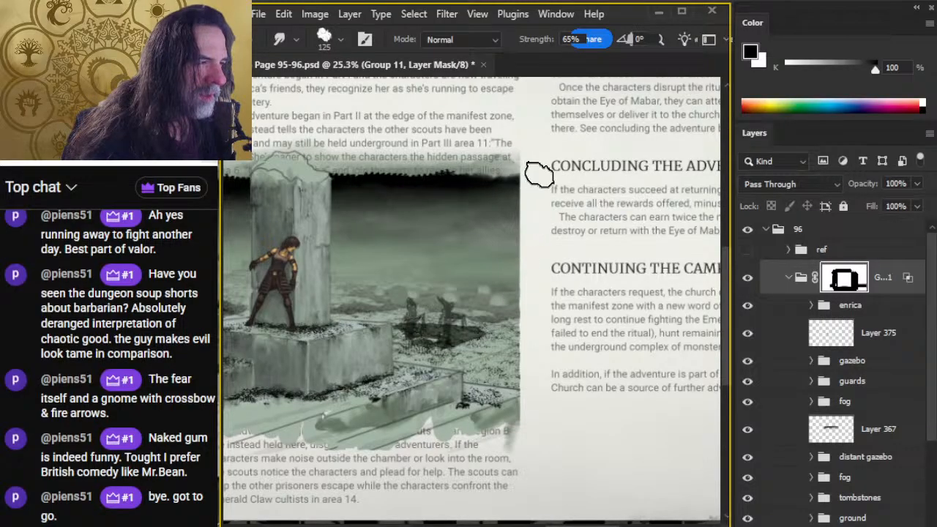
mouse_move(532, 222)
mouse_down()
mouse_move(512, 272)
mouse_move(525, 286)
mouse_move(514, 372)
mouse_move(534, 390)
mouse_move(520, 427)
mouse_up()
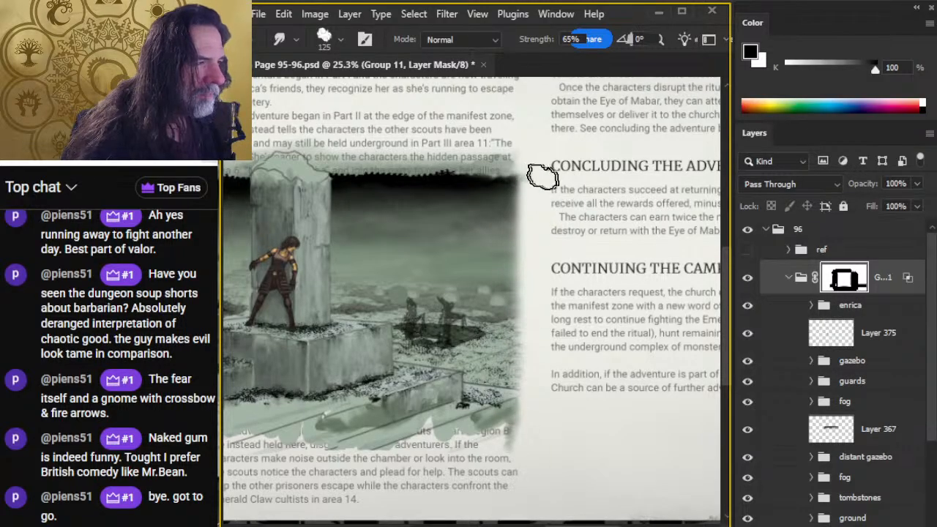
mouse_move(542, 177)
mouse_down()
mouse_move(519, 178)
mouse_move(555, 195)
mouse_move(515, 214)
mouse_move(551, 178)
mouse_move(532, 181)
mouse_move(531, 206)
mouse_move(514, 225)
mouse_move(541, 248)
mouse_move(506, 304)
mouse_move(530, 356)
mouse_move(506, 429)
mouse_up()
mouse_move(519, 205)
mouse_down()
mouse_move(497, 361)
mouse_move(502, 207)
mouse_move(514, 154)
mouse_move(503, 193)
mouse_move(507, 358)
mouse_move(492, 262)
mouse_move(500, 241)
mouse_move(512, 367)
mouse_move(505, 233)
mouse_move(518, 245)
mouse_move(516, 478)
mouse_move(511, 217)
mouse_move(526, 185)
mouse_move(527, 263)
mouse_up()
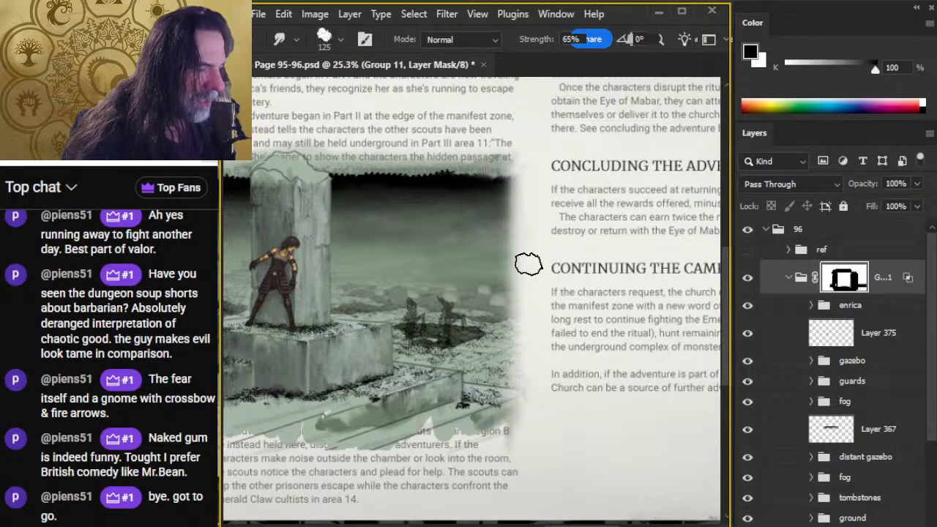
Step: Smudge the mask along the illustration's left edge at 65% strength to fade it into the page
key(b)
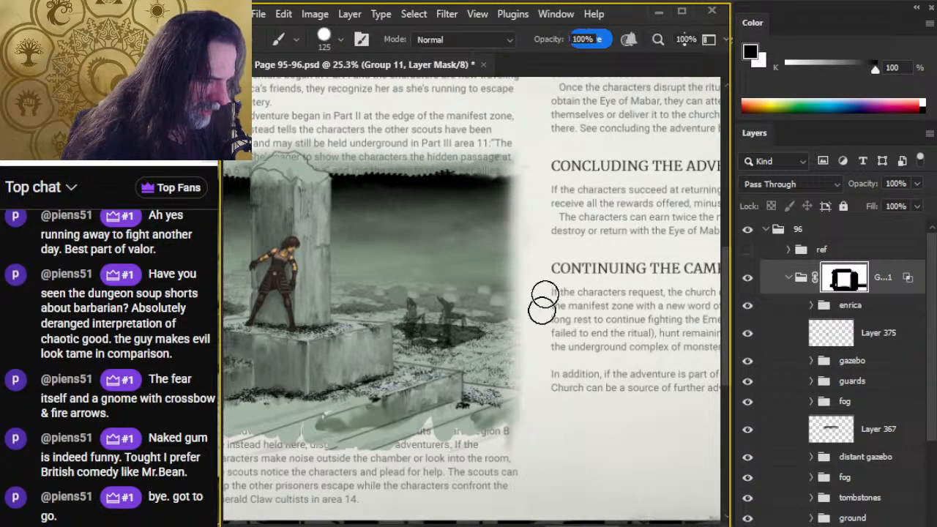
drag(457, 364, 669, 385)
key(r)
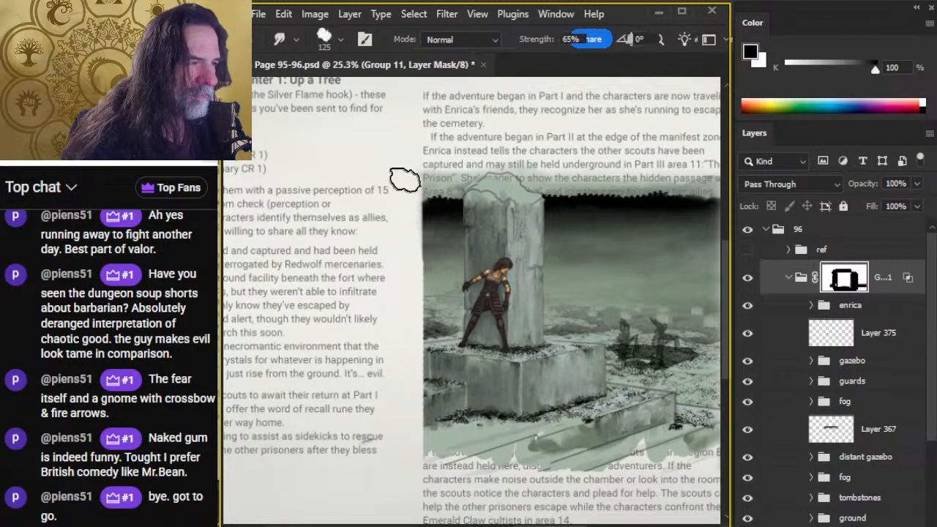
mouse_move(413, 196)
mouse_down()
mouse_move(410, 242)
mouse_move(421, 260)
mouse_move(407, 313)
mouse_move(408, 291)
mouse_move(419, 304)
mouse_move(421, 362)
mouse_move(407, 384)
mouse_move(419, 396)
mouse_move(415, 461)
mouse_up()
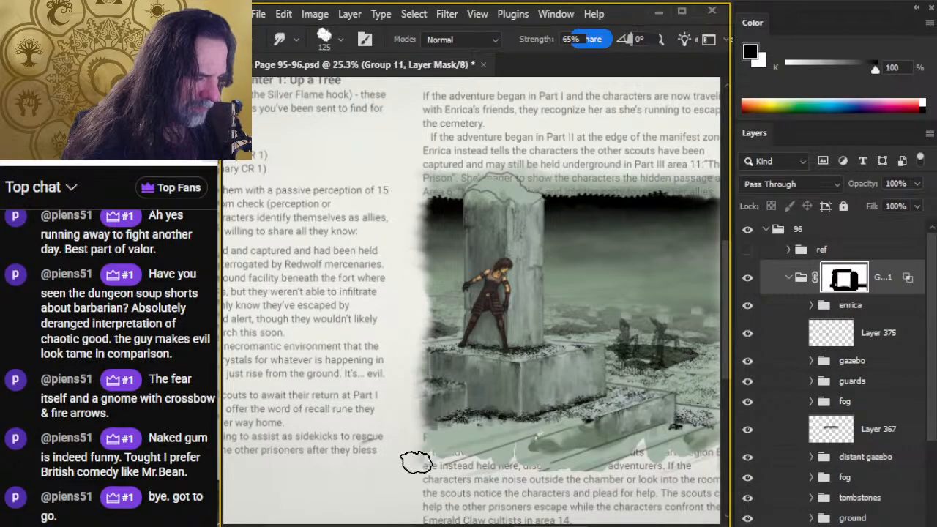
shift+click(442, 184)
shift+click(433, 245)
shift+click(430, 199)
shift+click(426, 446)
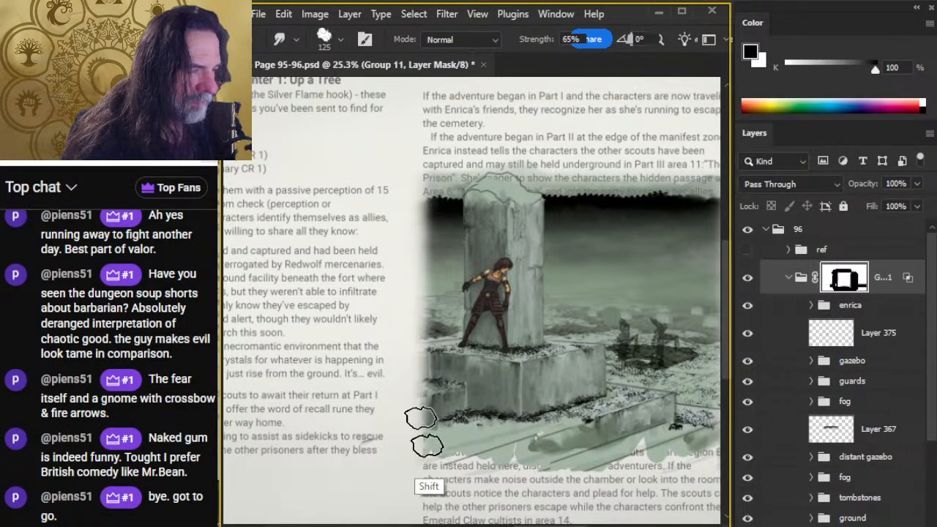
shift+click(434, 217)
shift+click(431, 389)
shift+click(434, 221)
shift+click(426, 404)
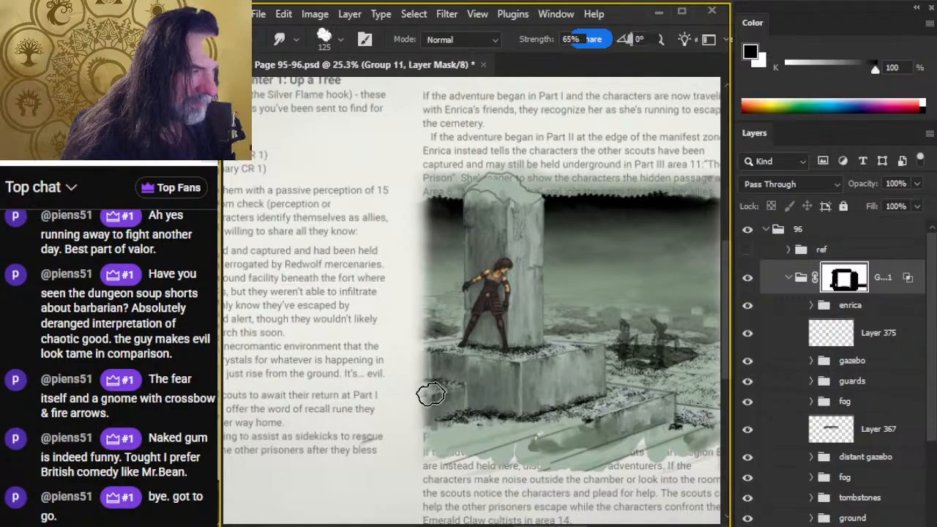
drag(422, 383, 427, 274)
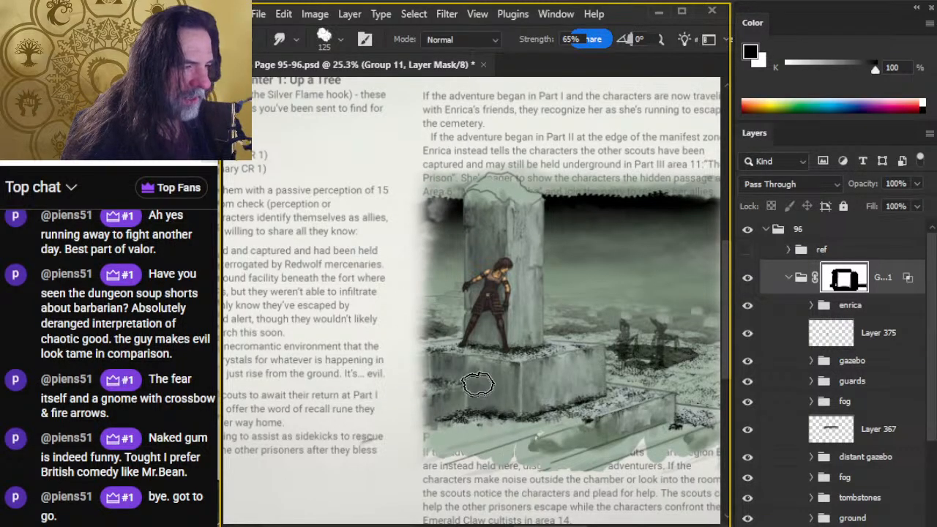
Step: Clear the black areas across the top and bottom of the group's layer mask with a 250 px eraser
drag(445, 433, 560, 334)
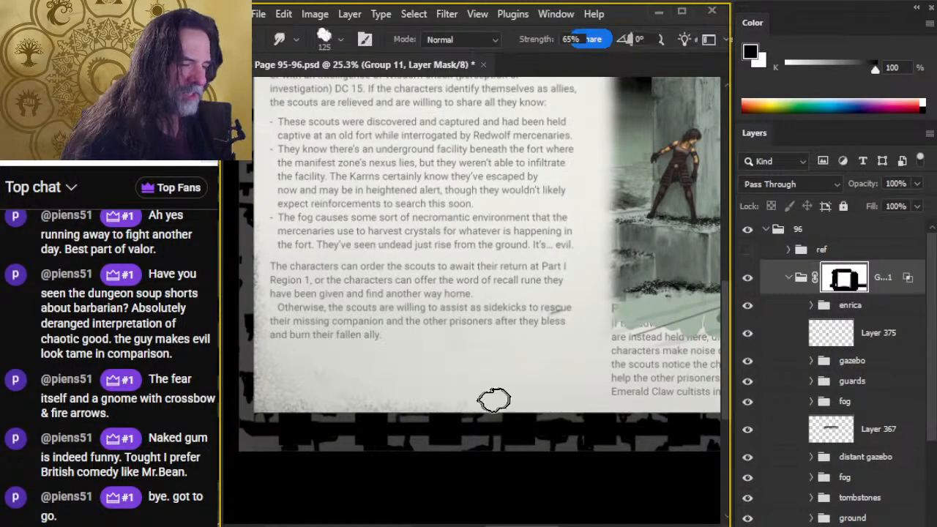
key(z)
drag(494, 399, 483, 412)
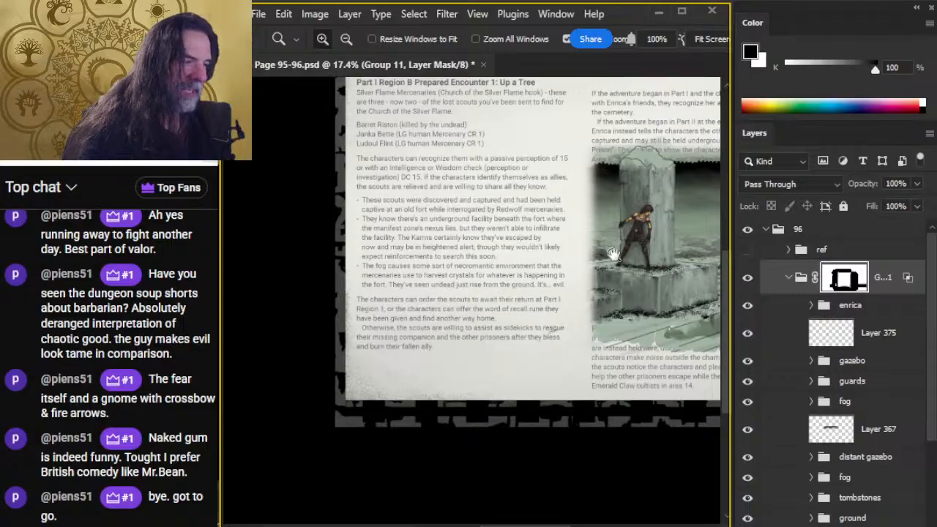
drag(613, 253, 320, 356)
drag(515, 324, 527, 291)
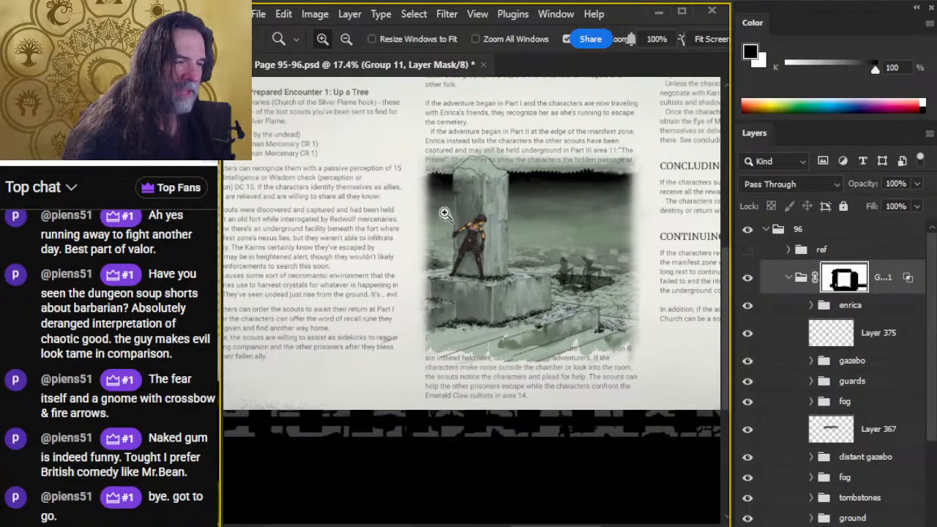
key(r)
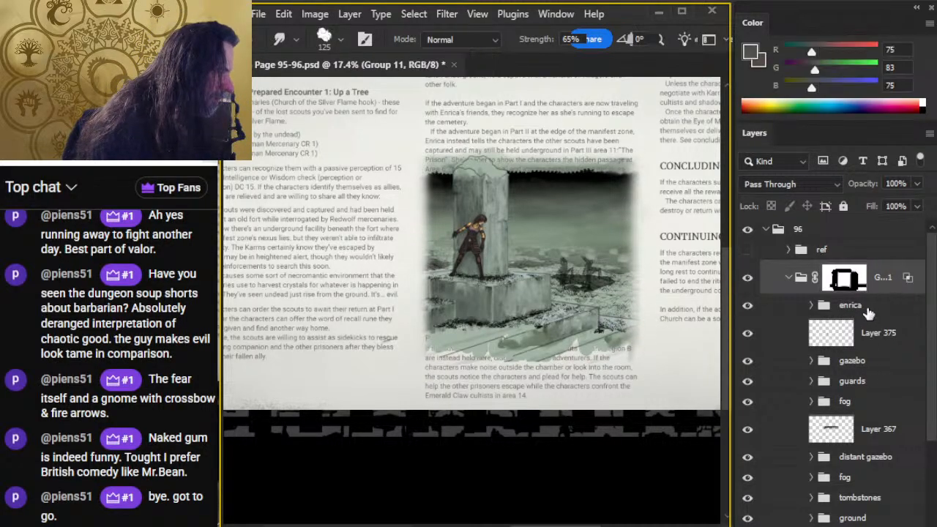
key(e)
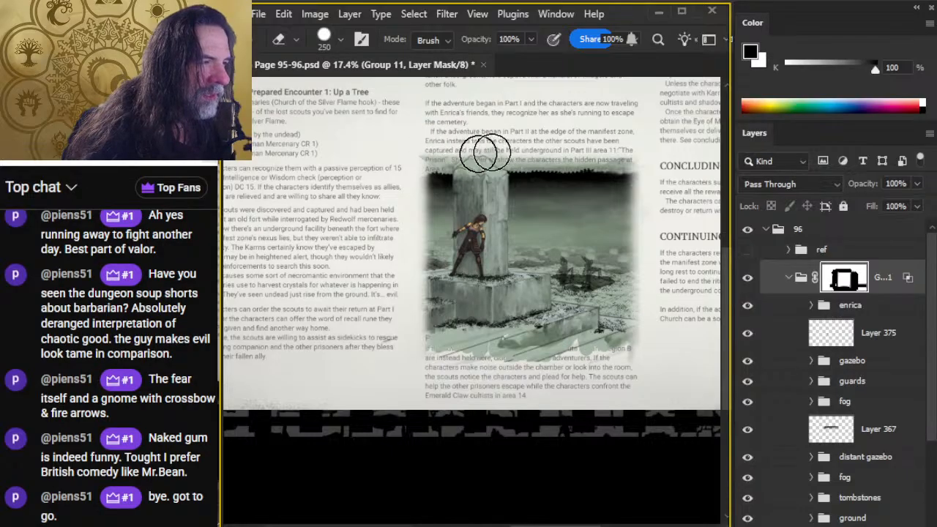
drag(435, 95, 534, 120)
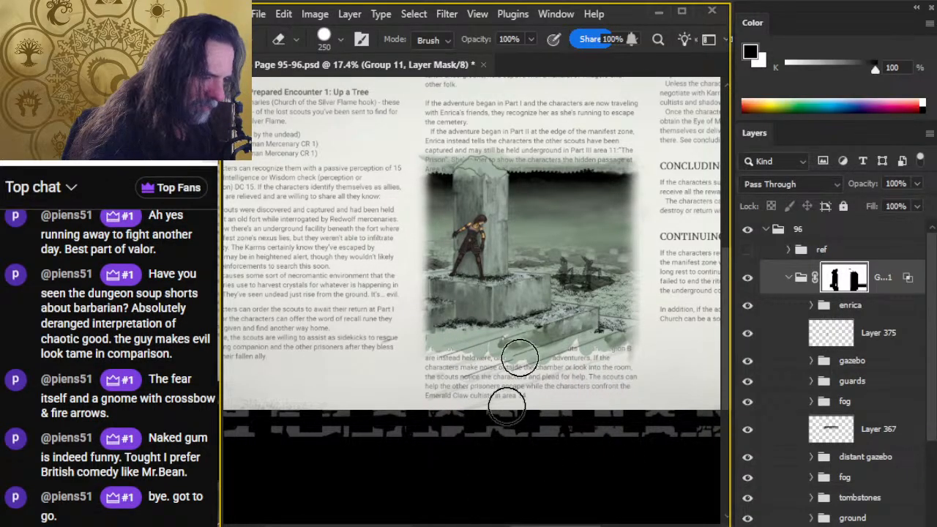
Step: Place the masked group in a new group with its own layer mask, painting black to hide the overflow above the illustration
key(ctrl+g)
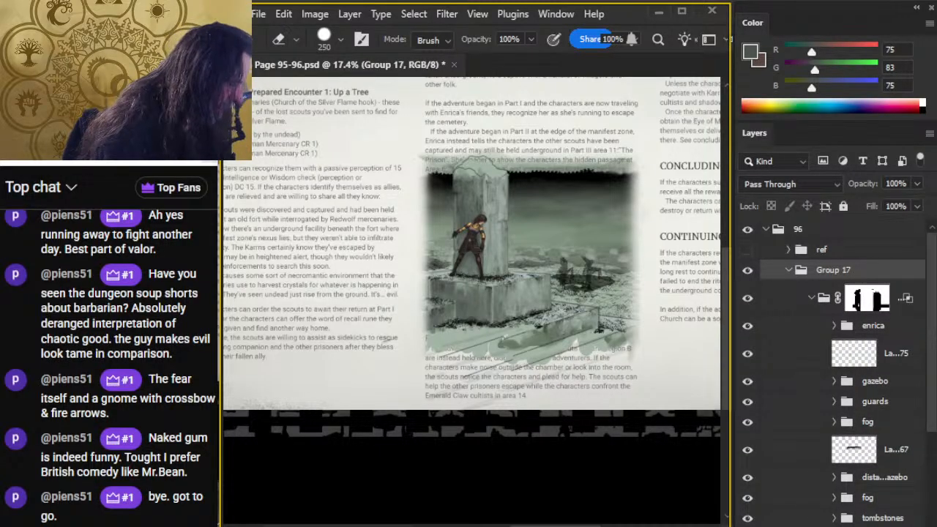
click(827, 525)
key(b)
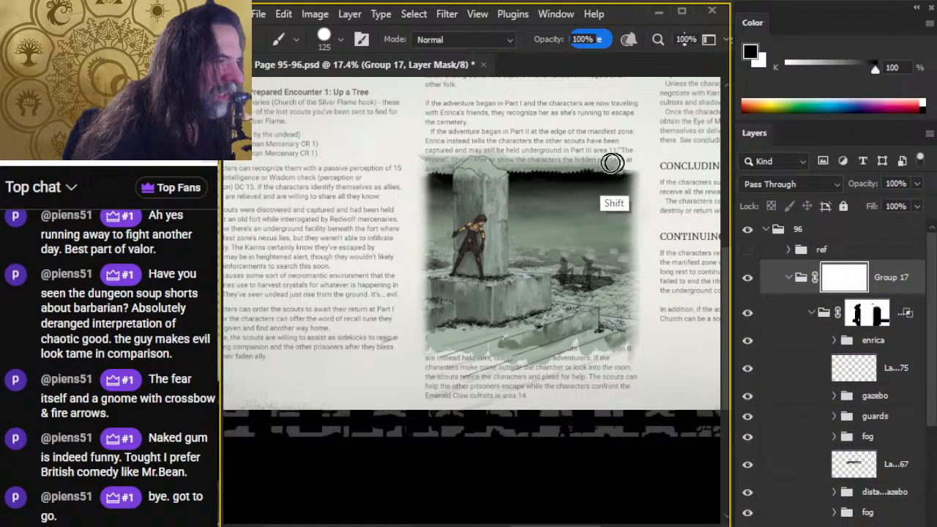
mouse_move(613, 162)
mouse_down()
mouse_move(422, 168)
mouse_move(523, 168)
mouse_move(432, 166)
mouse_move(554, 162)
mouse_move(492, 169)
mouse_move(538, 176)
mouse_move(401, 178)
mouse_move(628, 180)
mouse_up()
key(ctrl+z)
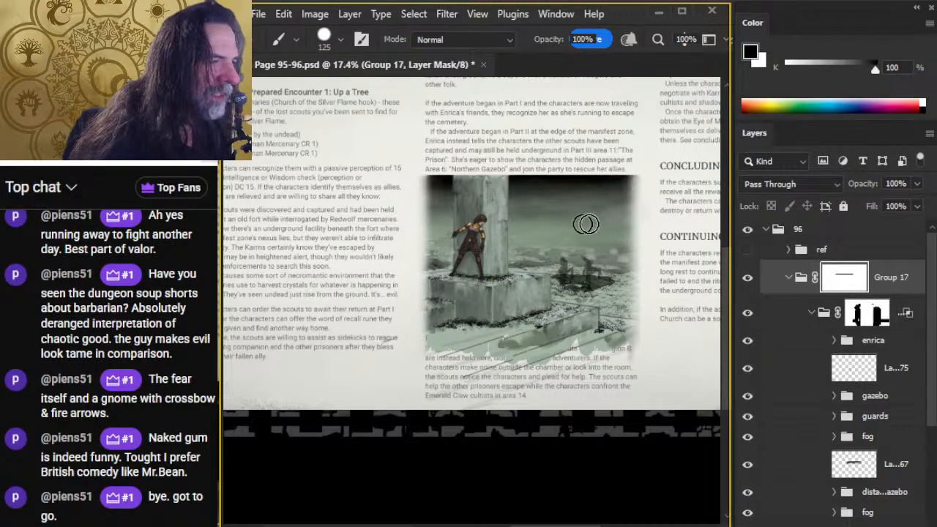
Step: Smudge the new group's mask along the illustration's top edge with a 125 px tip at 65% strength
key(r)
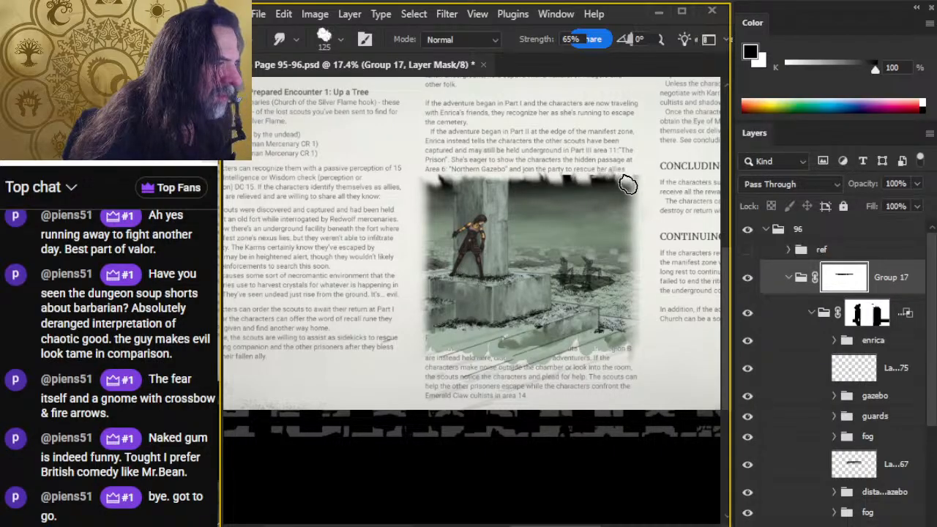
mouse_move(638, 182)
mouse_down()
mouse_move(500, 183)
mouse_move(605, 184)
mouse_move(581, 196)
mouse_move(589, 179)
mouse_move(415, 192)
mouse_up()
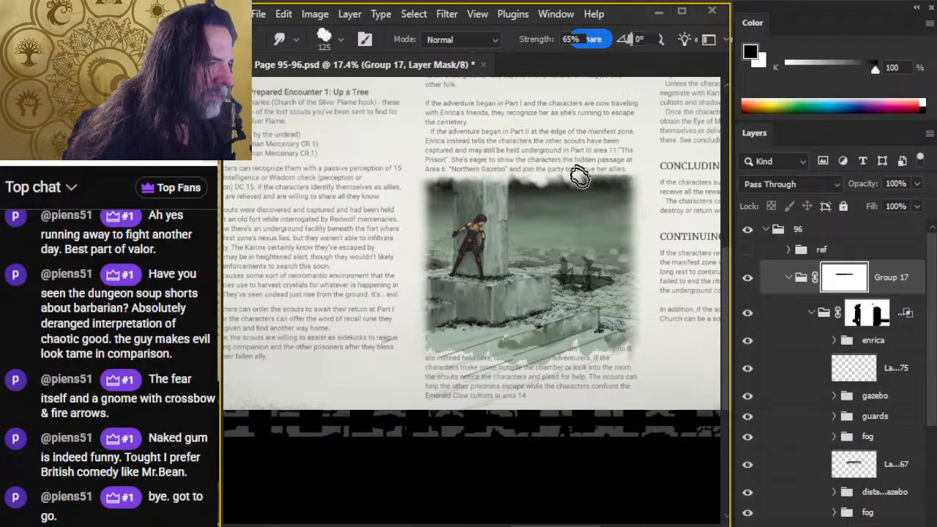
mouse_move(635, 180)
mouse_down()
mouse_move(597, 188)
mouse_move(463, 190)
mouse_move(482, 180)
mouse_move(547, 202)
mouse_move(488, 195)
mouse_move(592, 202)
mouse_move(522, 203)
mouse_move(591, 189)
mouse_move(473, 184)
mouse_move(628, 190)
mouse_move(429, 187)
mouse_move(556, 176)
mouse_move(655, 189)
mouse_move(656, 179)
mouse_move(384, 178)
mouse_move(598, 187)
mouse_move(557, 189)
mouse_up()
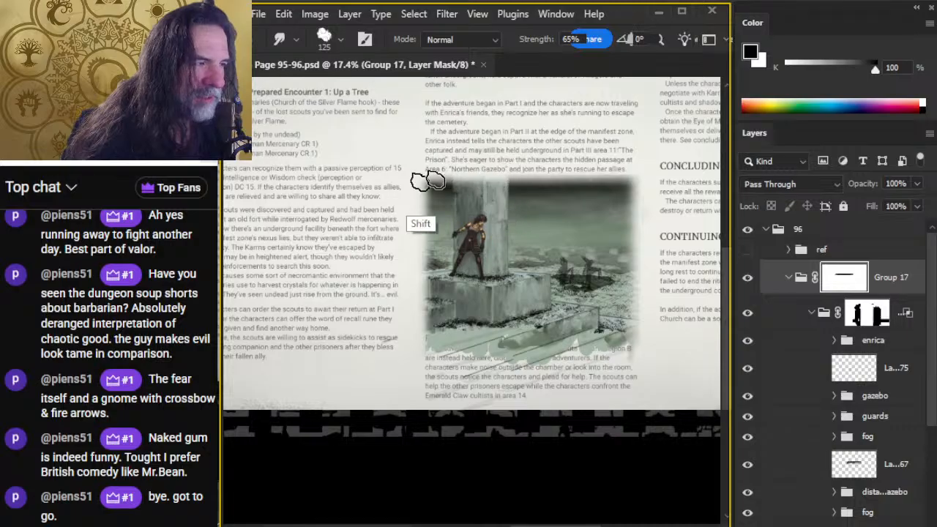
key(b)
key(r)
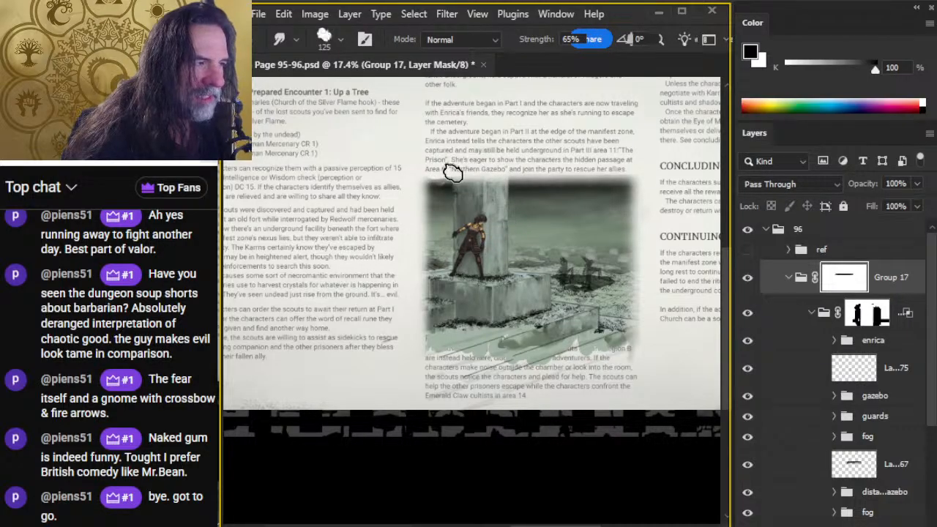
Step: Soften the remaining hard spots on Group 17's mask with repeated 65% smudges from the pillar's top across to the illustration's far corner
mouse_move(474, 177)
mouse_down()
mouse_move(408, 185)
mouse_move(451, 182)
mouse_move(420, 188)
mouse_up()
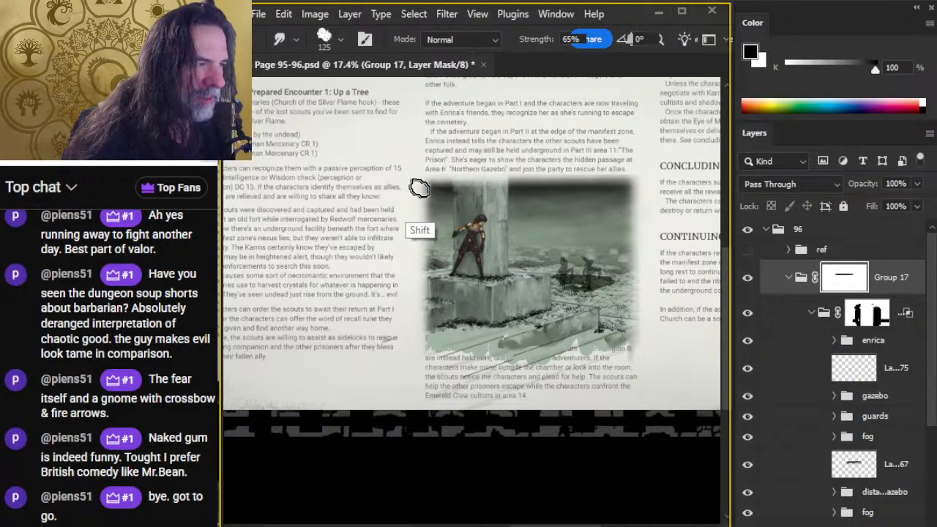
drag(510, 186, 394, 189)
mouse_move(572, 189)
mouse_down()
mouse_move(510, 181)
mouse_move(531, 178)
mouse_move(549, 179)
mouse_move(439, 182)
mouse_up()
key(b)
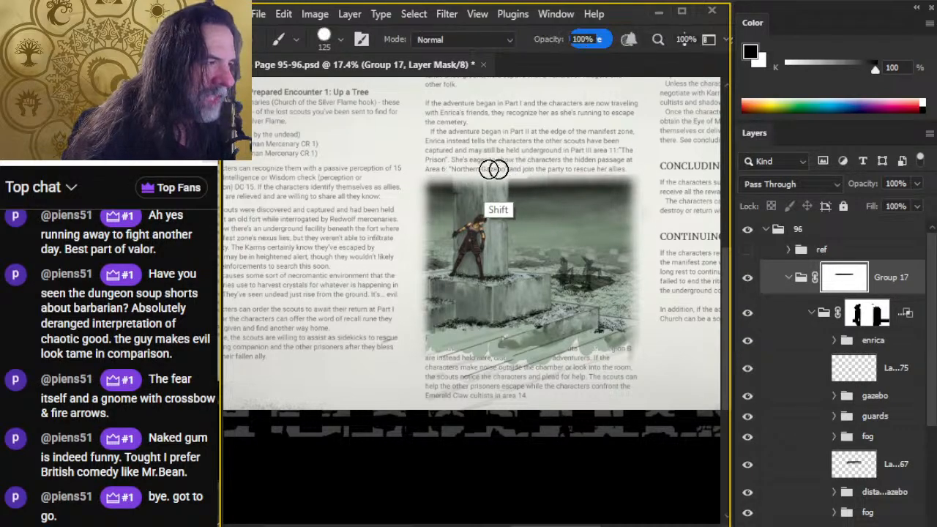
key(r)
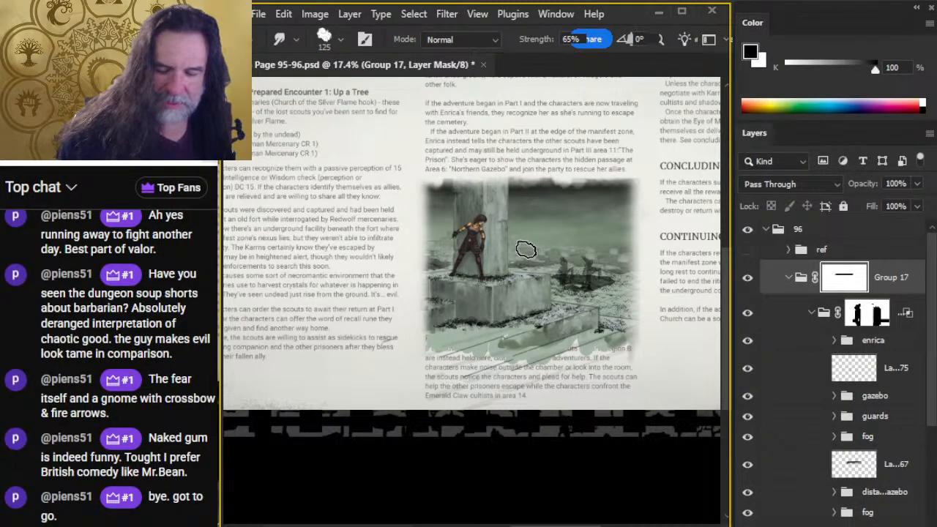
shift+click(441, 186)
shift+click(455, 179)
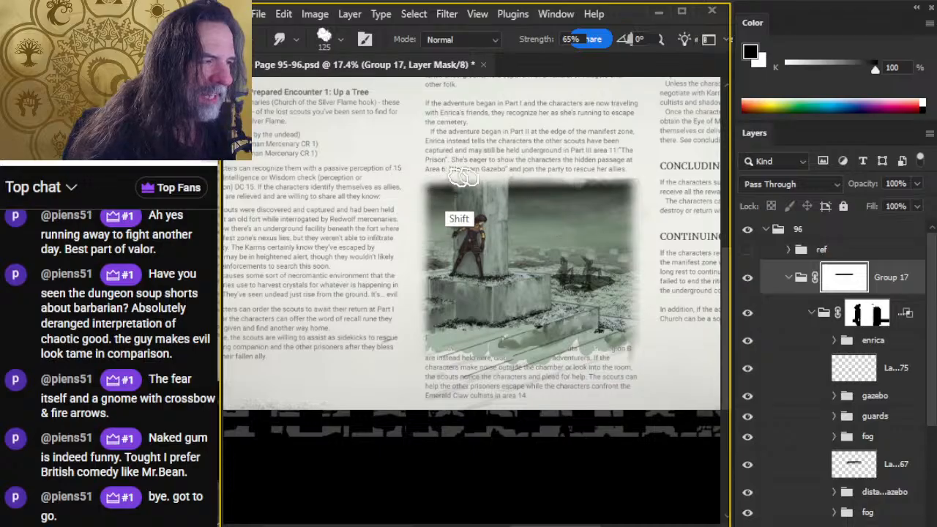
shift+click(472, 182)
shift+click(557, 186)
shift+click(574, 192)
shift+click(524, 191)
shift+click(489, 181)
shift+click(579, 192)
shift+click(504, 184)
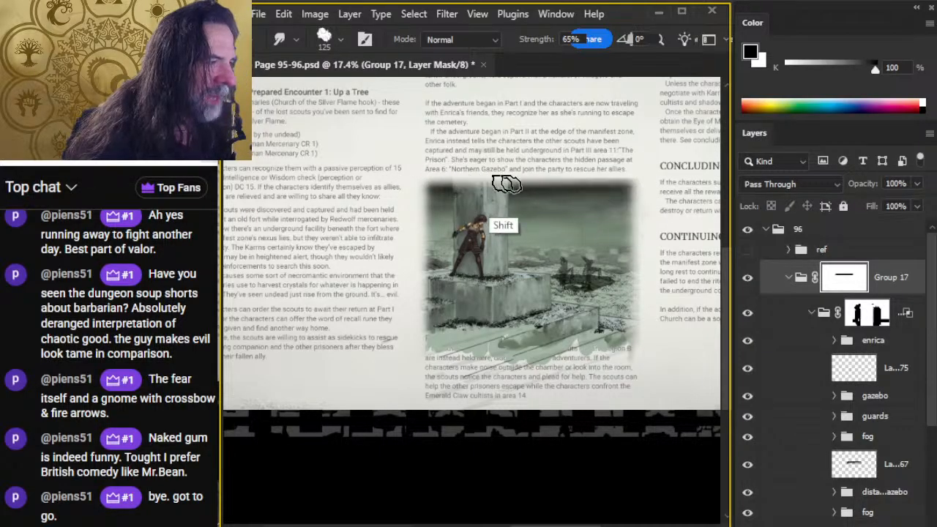
shift+click(586, 178)
shift+click(643, 191)
shift+click(530, 179)
shift+click(419, 176)
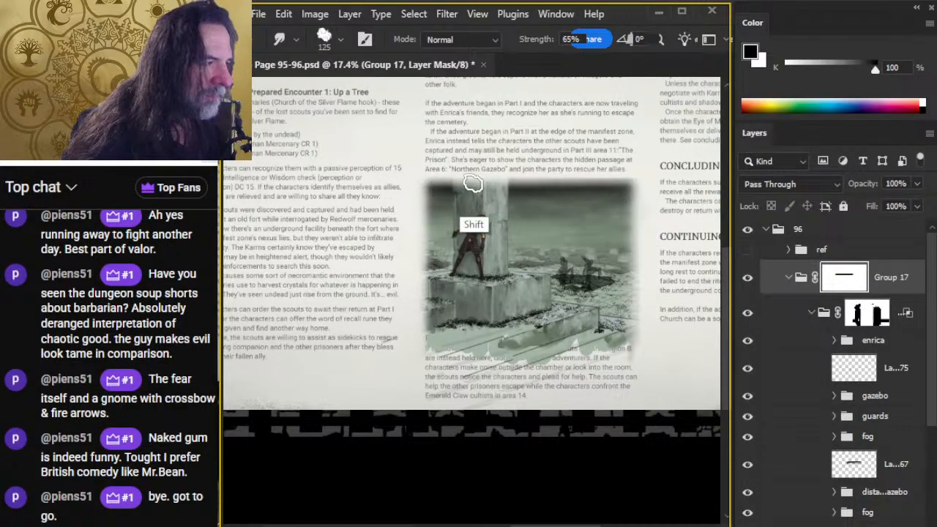
Step: Paint black on Group 17's mask with a 125 px brush to hide the artwork overflowing the heading and text below the illustration
key(b)
mouse_move(448, 363)
mouse_down()
mouse_move(464, 382)
mouse_move(686, 378)
mouse_move(505, 375)
mouse_move(637, 371)
mouse_move(647, 349)
mouse_move(378, 367)
mouse_up()
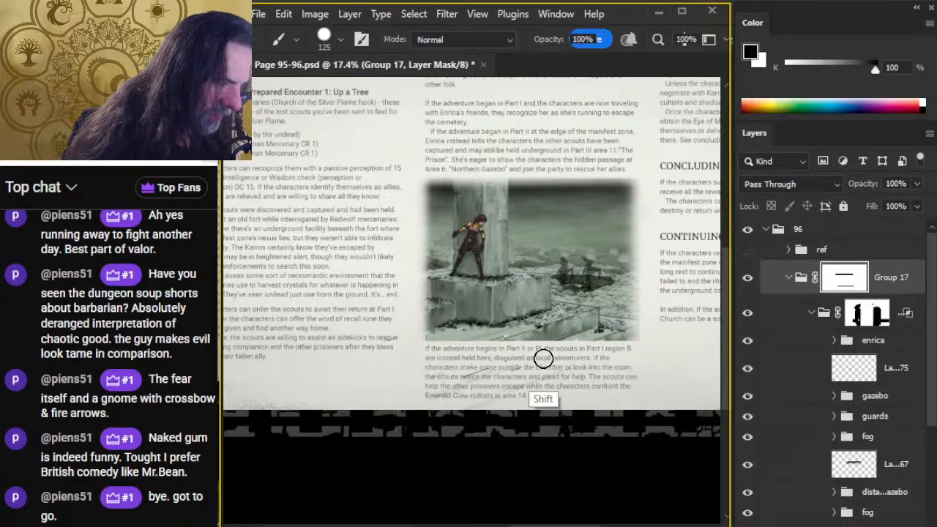
drag(416, 334, 639, 334)
key(ctrl+z)
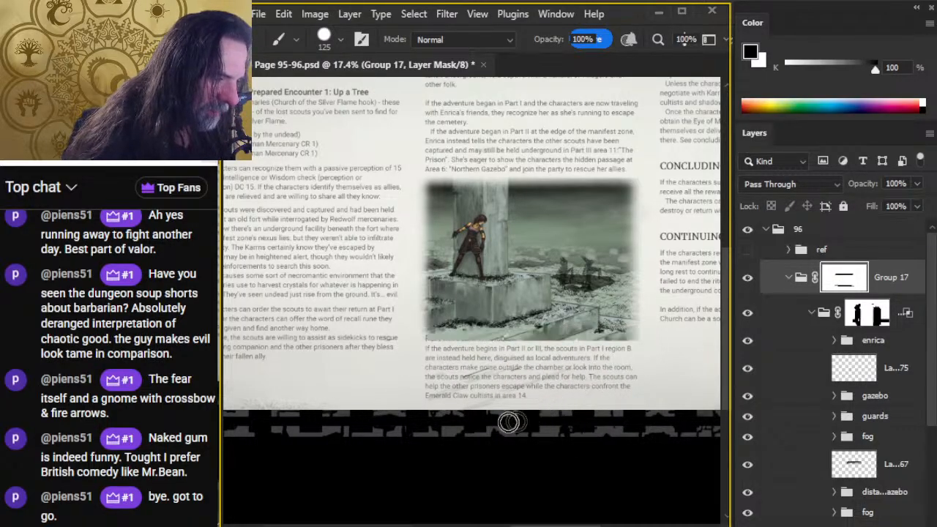
drag(427, 340, 697, 382)
Step: Smudge Group 17's mask along the illustration's bottom edge with a 125 px tip at 65% strength to fade it into the page
key(r)
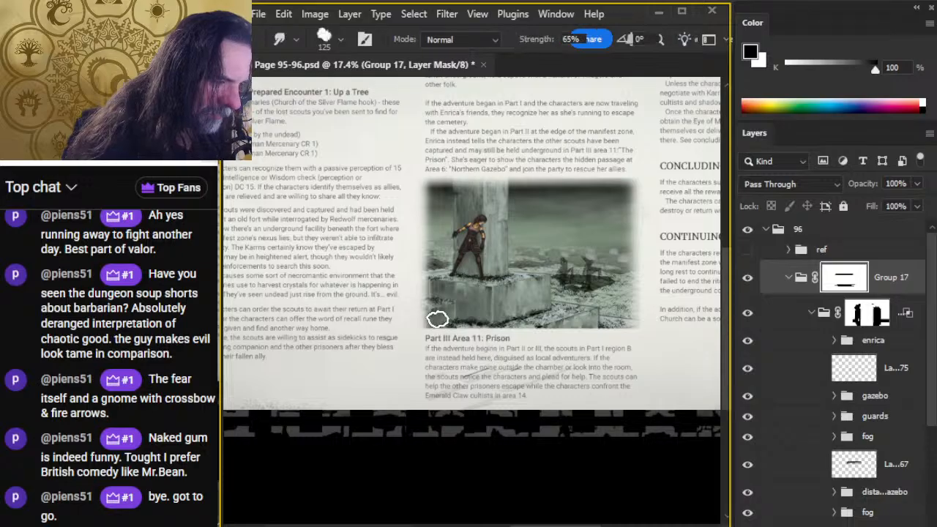
mouse_move(436, 317)
mouse_down()
mouse_move(439, 327)
mouse_move(487, 328)
mouse_up()
mouse_move(424, 336)
mouse_down()
mouse_move(462, 328)
mouse_move(533, 347)
mouse_move(534, 332)
mouse_move(552, 333)
mouse_move(543, 322)
mouse_move(631, 338)
mouse_move(583, 336)
mouse_move(601, 349)
mouse_up()
shift+click(616, 338)
shift+click(591, 335)
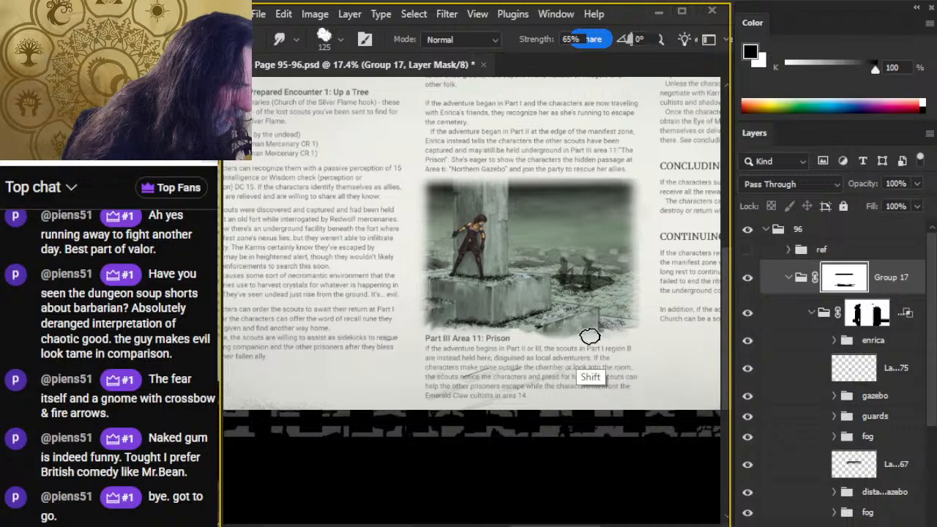
shift+click(606, 338)
shift+click(625, 332)
shift+click(547, 342)
shift+click(560, 337)
shift+click(611, 337)
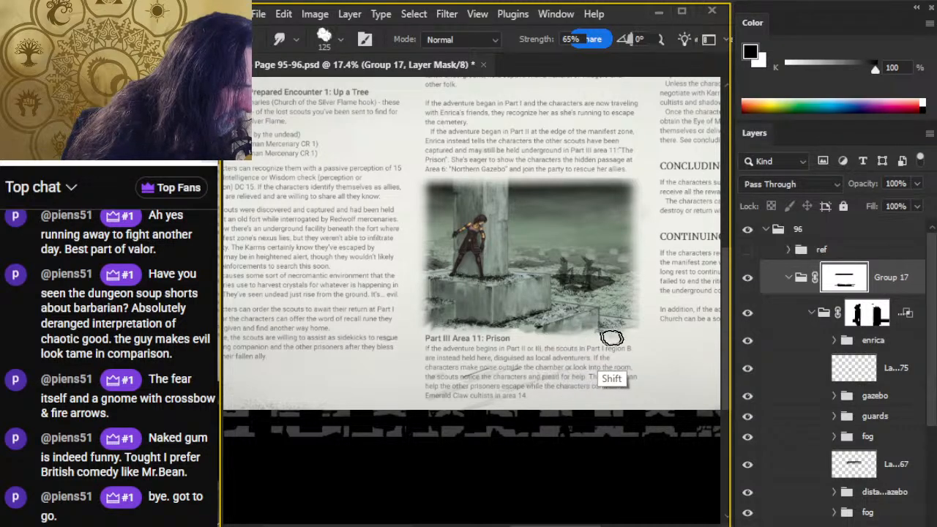
shift+click(615, 337)
shift+click(615, 335)
shift+click(624, 333)
shift+click(567, 336)
shift+click(582, 336)
shift+click(591, 330)
shift+click(547, 330)
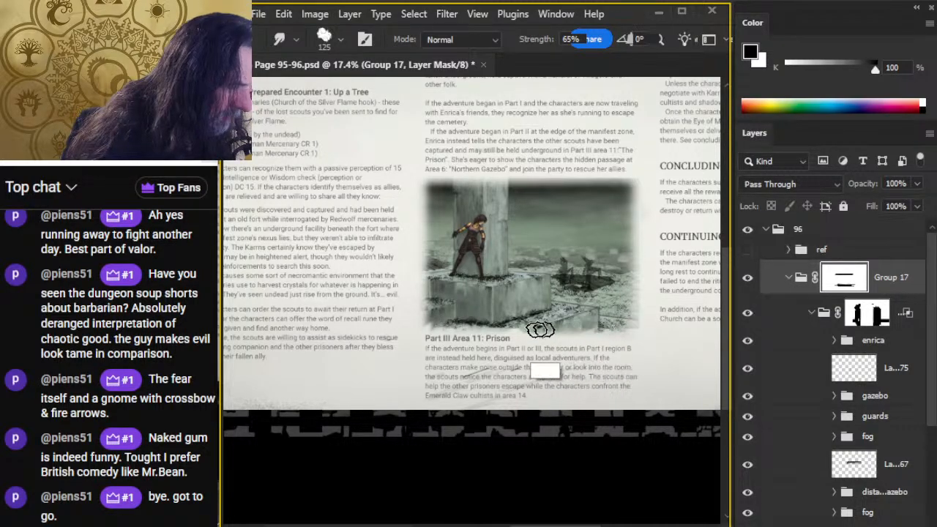
shift+click(538, 330)
shift+click(477, 329)
shift+click(520, 327)
shift+click(507, 323)
shift+click(500, 327)
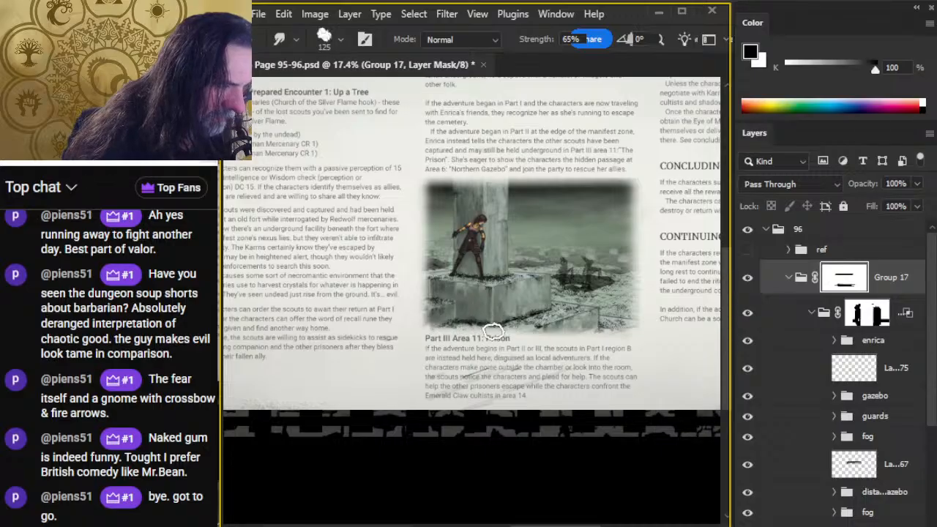
shift+click(505, 338)
shift+click(469, 332)
shift+click(544, 353)
shift+click(533, 331)
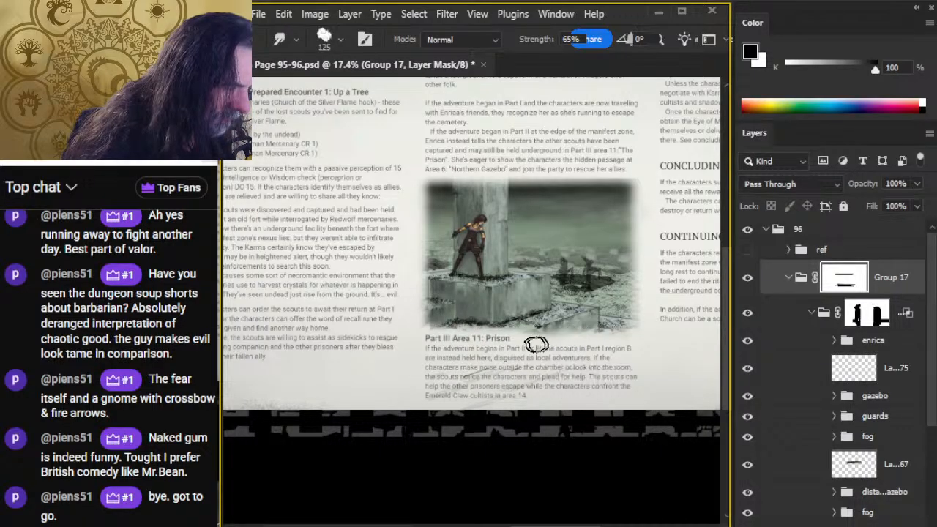
shift+click(546, 341)
shift+click(605, 335)
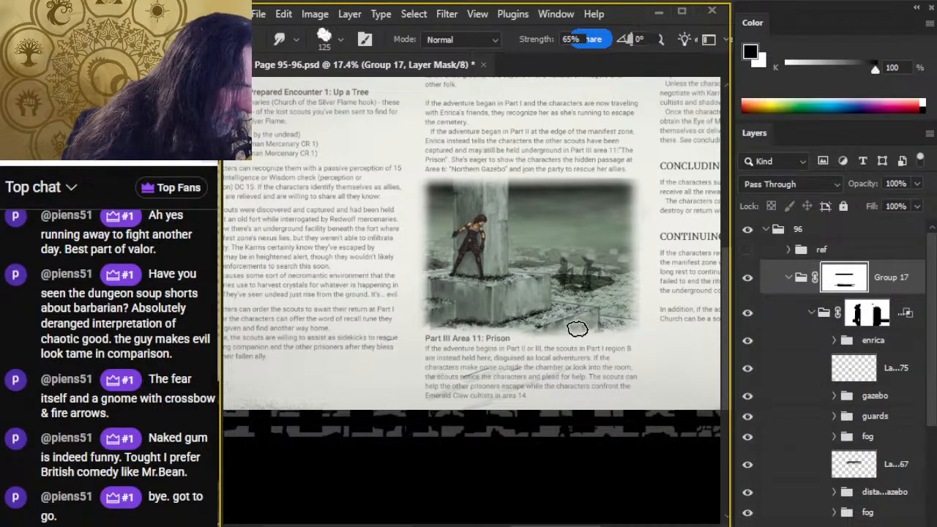
shift+click(614, 327)
shift+click(600, 333)
shift+click(591, 332)
shift+click(596, 332)
shift+click(562, 339)
shift+click(537, 335)
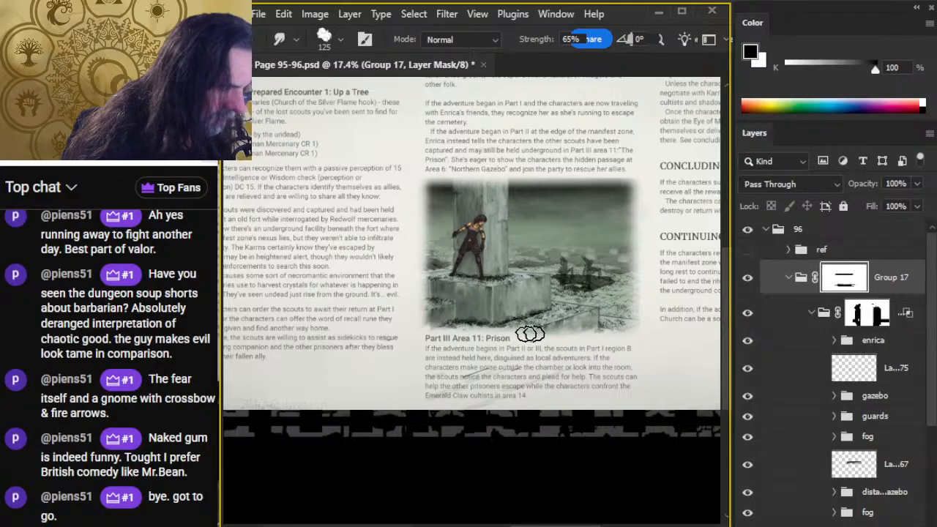
shift+click(522, 330)
shift+click(435, 326)
shift+click(469, 324)
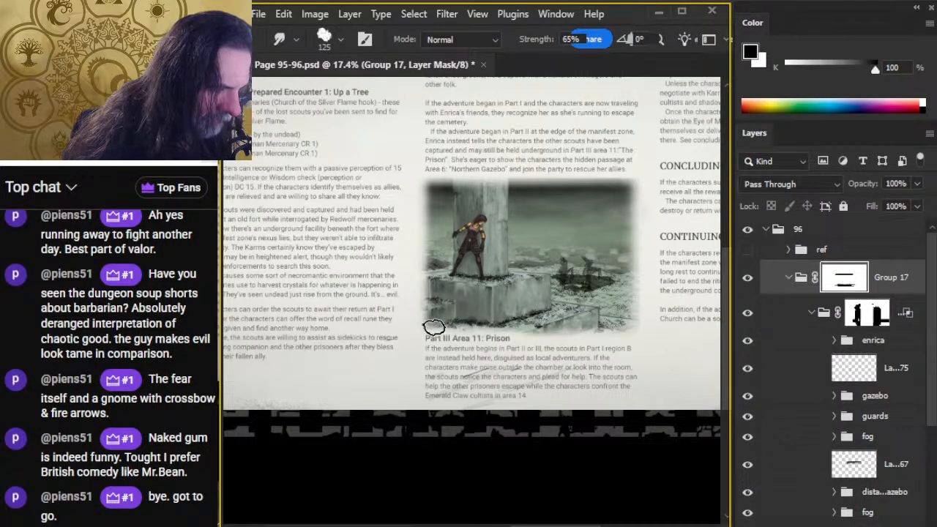
shift+click(448, 334)
shift+click(470, 333)
shift+click(505, 329)
shift+click(465, 323)
shift+click(496, 333)
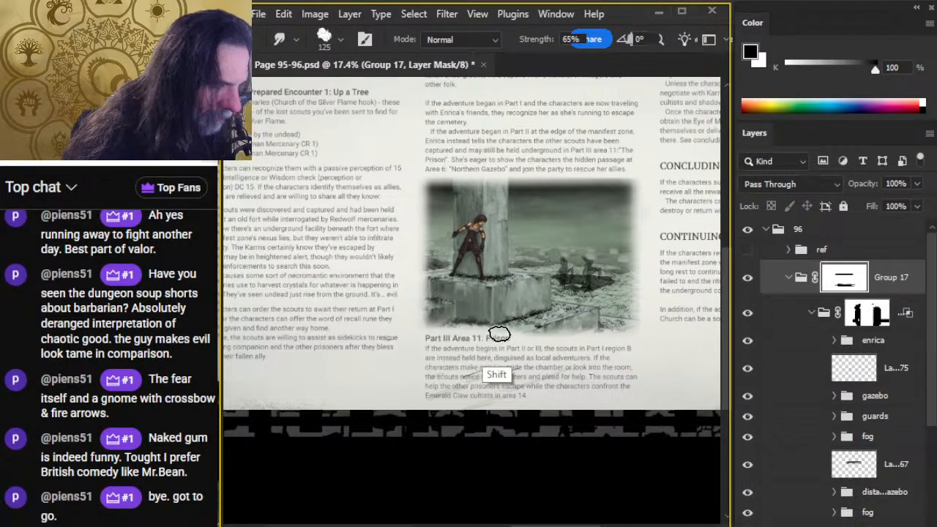
shift+click(526, 334)
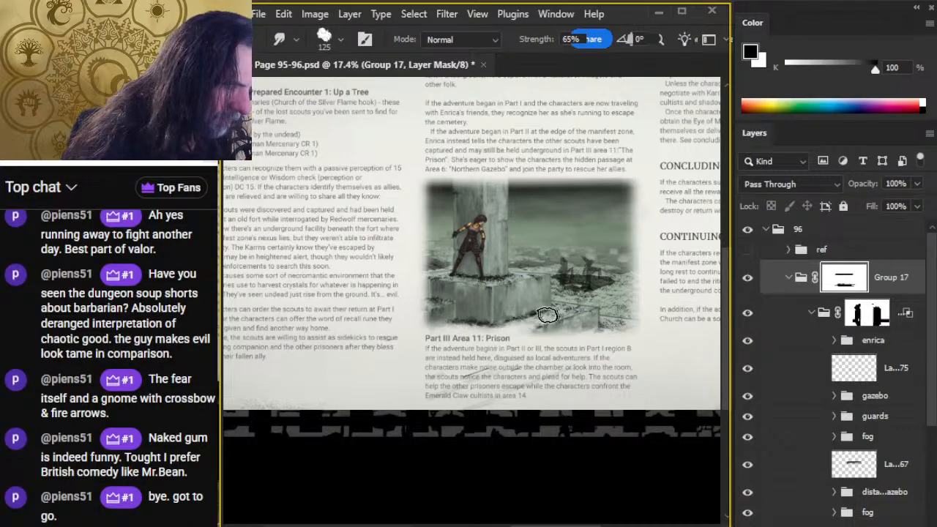
Step: Reduce the smudge tip to 90 px and paint black on the mask to hide the stray strokes over the text below the illustration
key(bracketleft)
key(bracketleft)
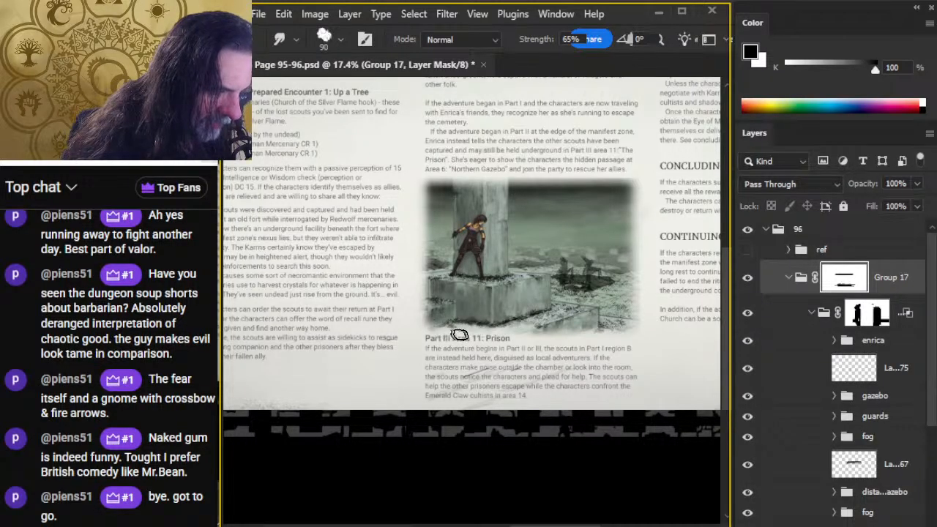
key(b)
mouse_move(491, 366)
mouse_down()
mouse_move(620, 376)
mouse_move(615, 383)
mouse_up()
key(r)
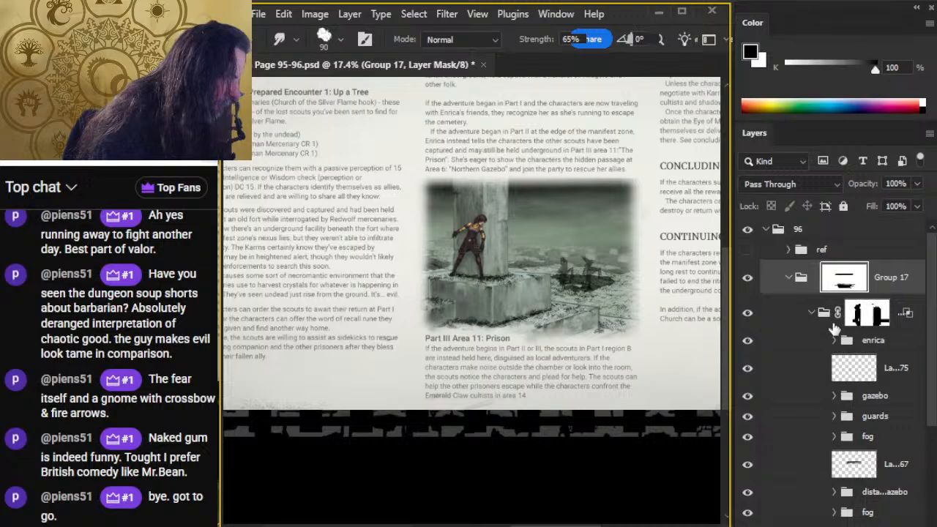
Step: Unlink both group masks from their artwork and scale the inner masked group's contents proportionally to 102.27%
click(787, 319)
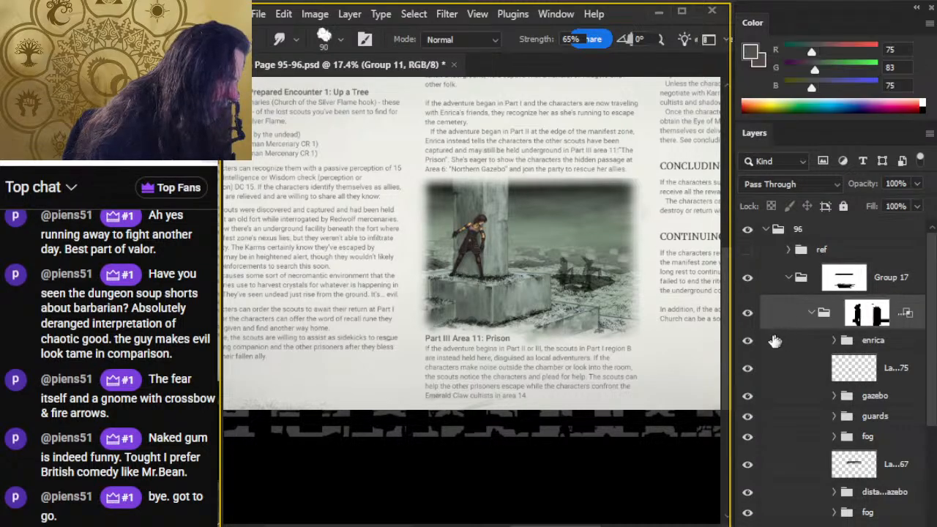
key(m)
right_click(523, 278)
click(590, 432)
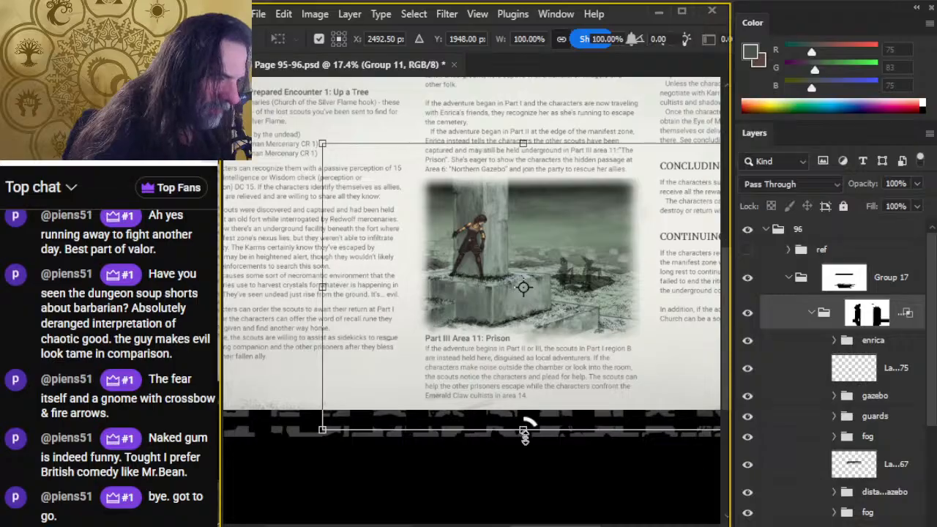
drag(524, 432, 525, 437)
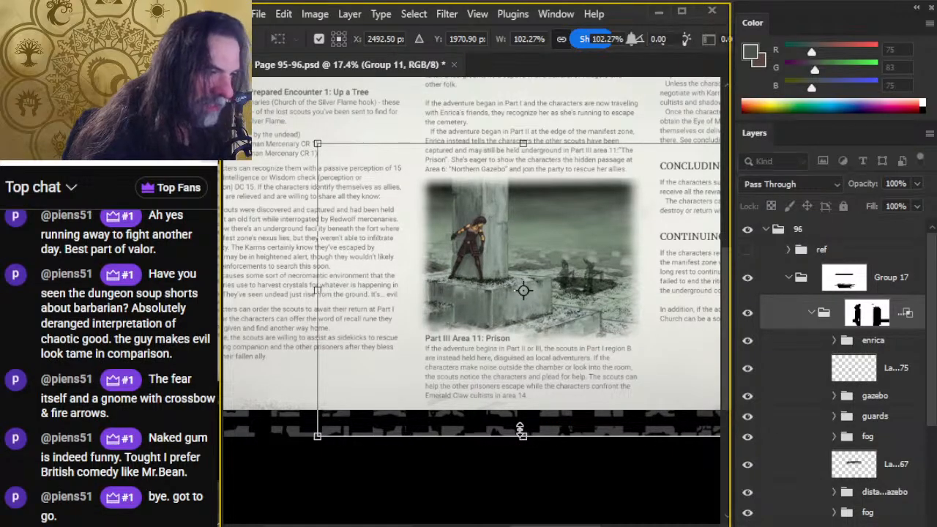
key(Return)
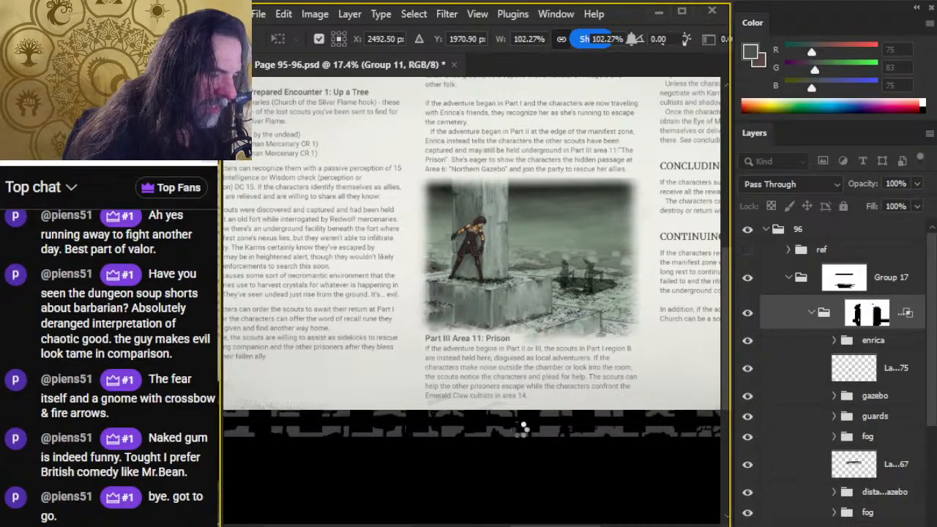
Step: Show the ref group's composition guide lines and nudge the inner group's artwork slightly right within its mask
key(v)
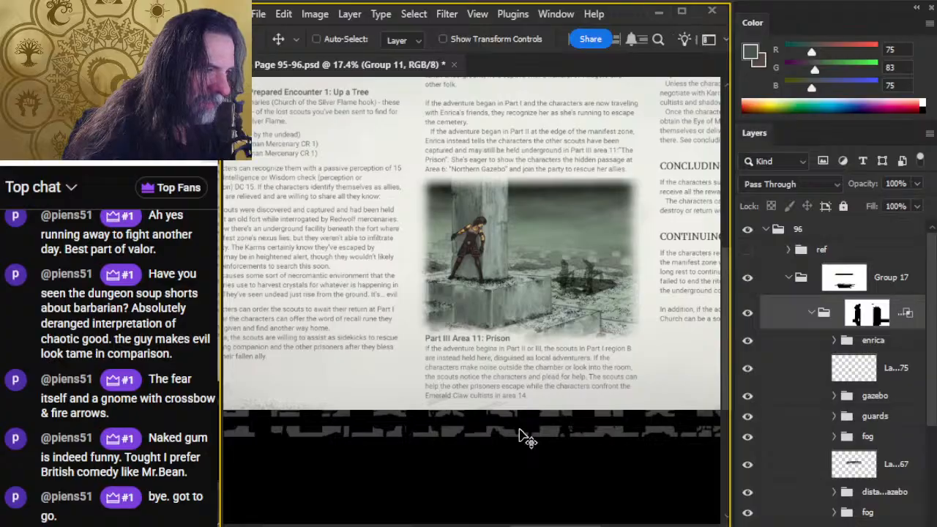
key(shift+Up)
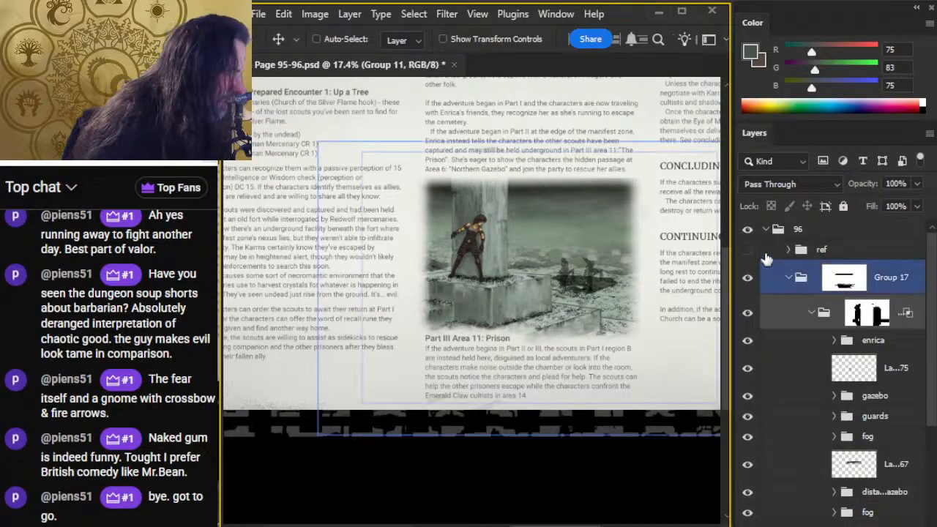
click(748, 249)
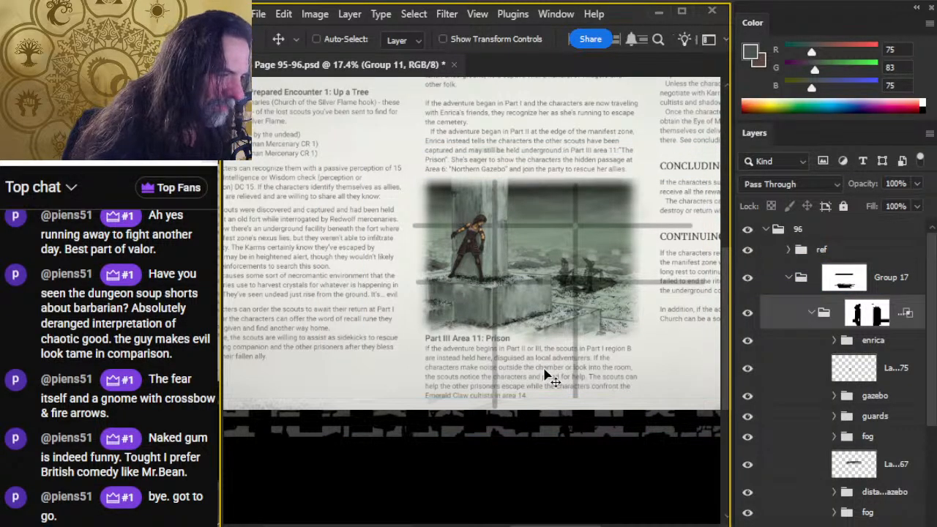
key(shift+Down)
key(shift+Right)
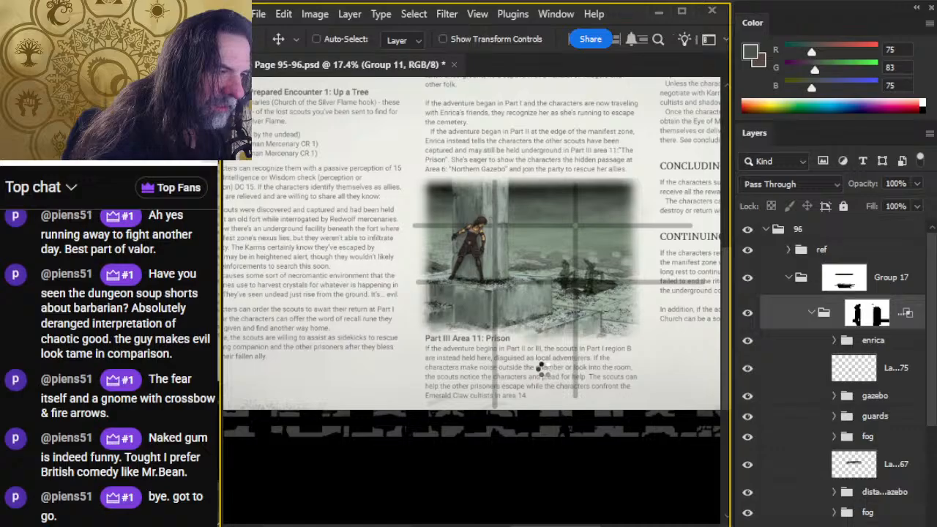
key(shift+Right)
key(shift+Right)
key(shift+Left)
key(shift+Left)
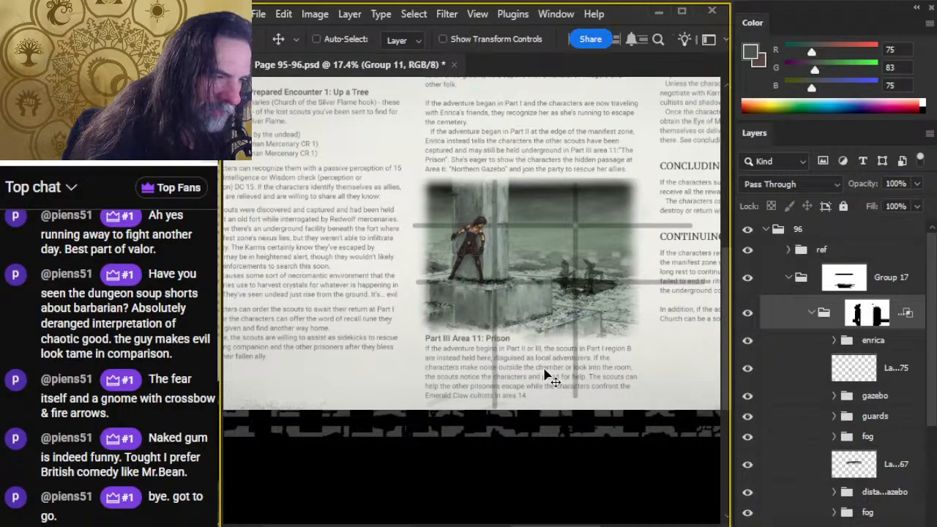
key(shift+Right)
key(shift+Right)
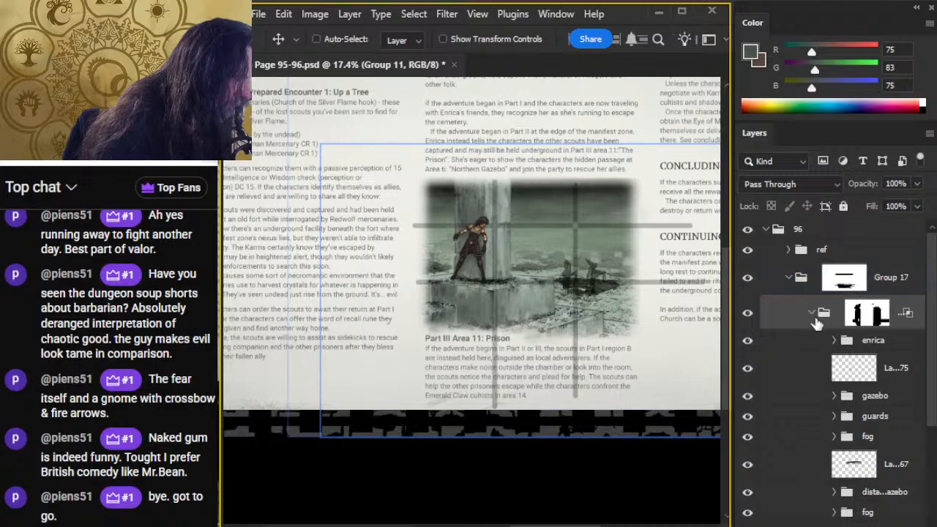
Step: Inspect the layer directly beneath the enrica group by toggling its visibility and loading its contents as a selection, and deselect
click(748, 372)
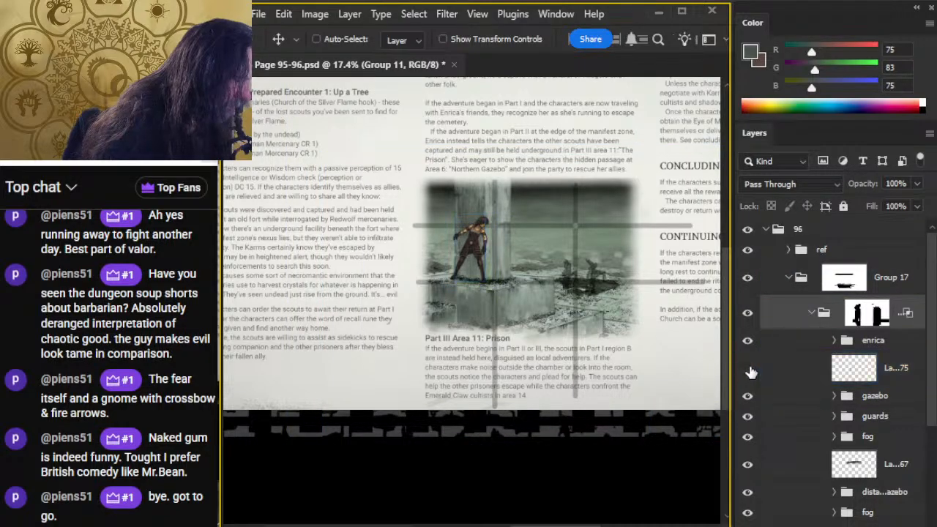
click(748, 371)
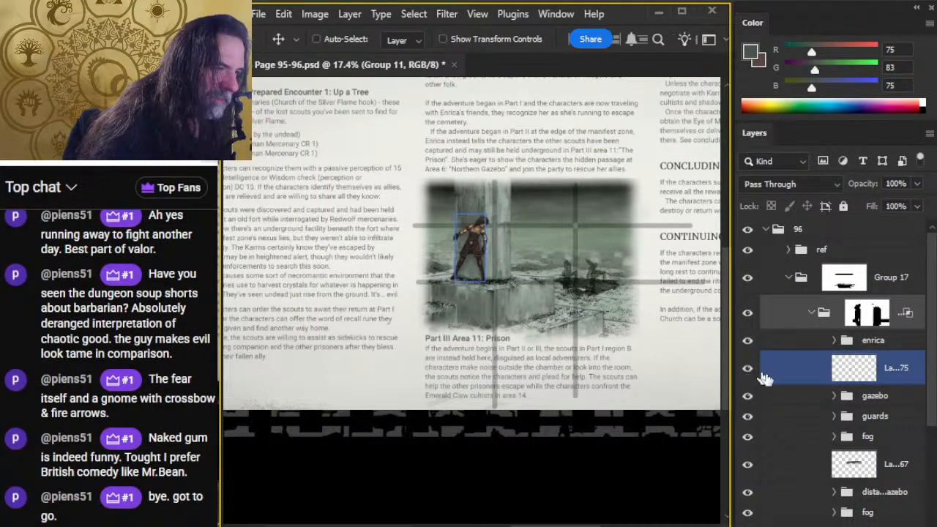
ctrl+click(854, 368)
key(l)
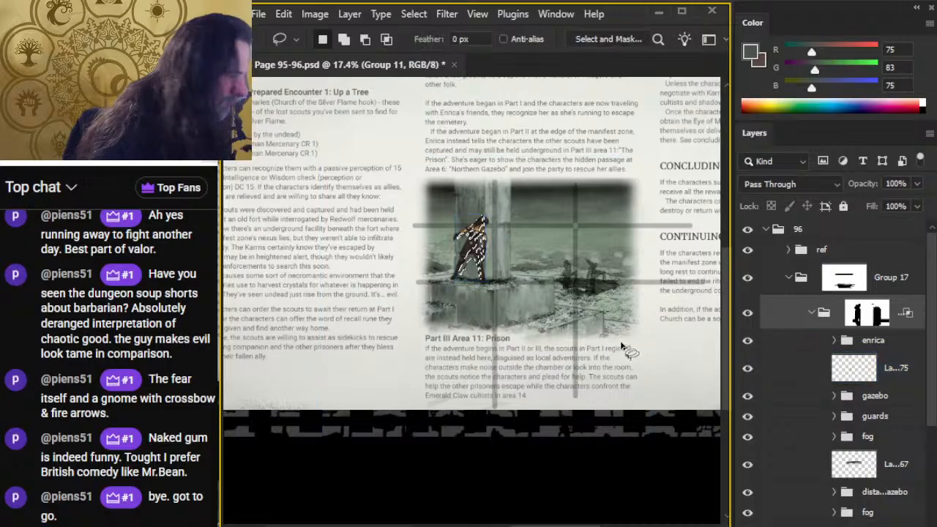
key(ctrl+d)
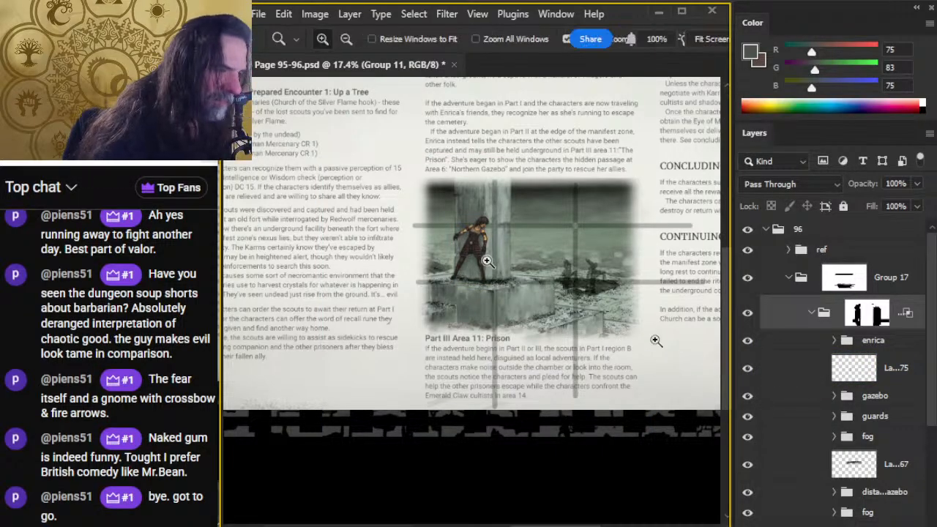
Step: Move the layer directly beneath the enrica group into that group and collapse the group
click(835, 396)
click(835, 396)
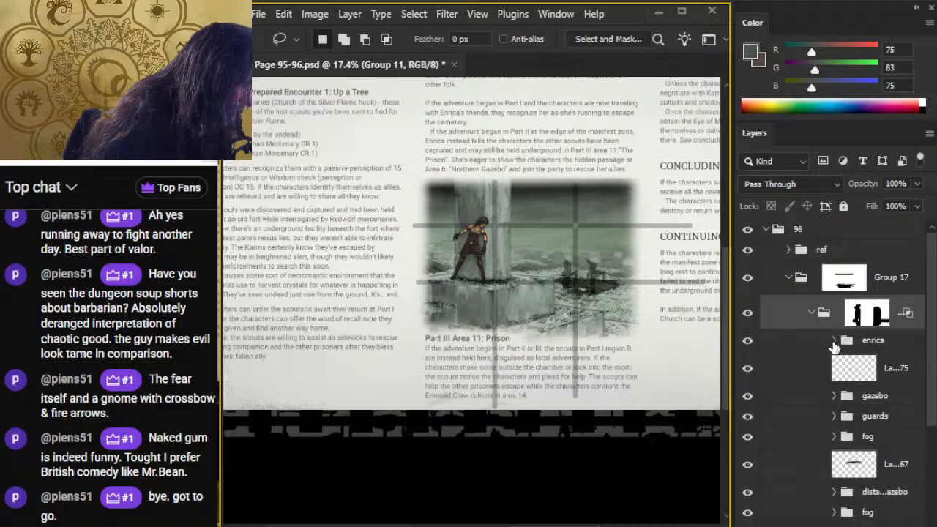
click(834, 340)
drag(806, 477, 809, 448)
click(834, 341)
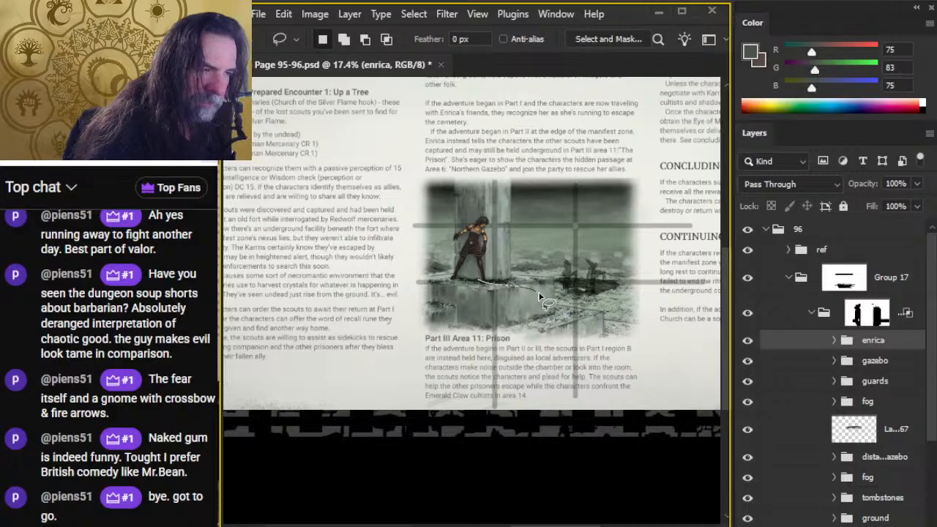
Step: Hide the ref group's composition guide lines over the illustration
key(ctrl+space)
drag(451, 270, 536, 322)
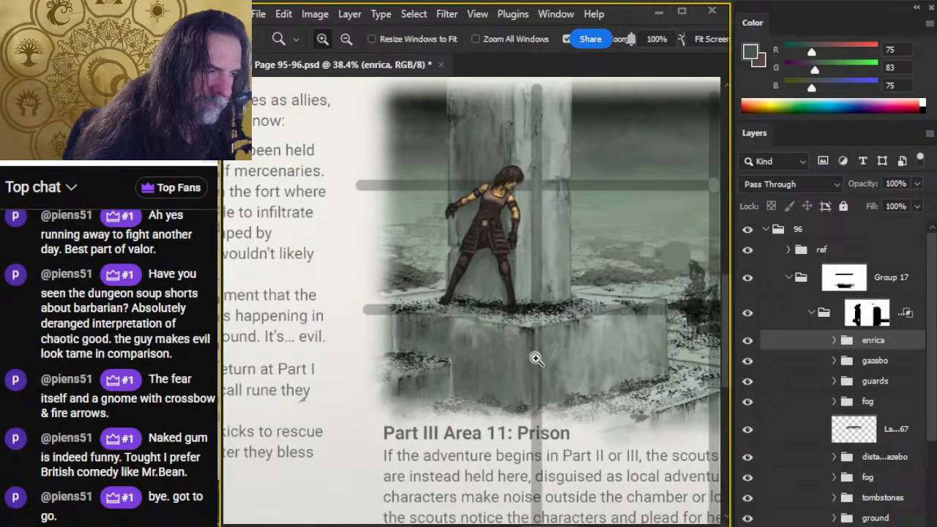
drag(563, 374, 480, 352)
click(748, 249)
key(space)
drag(636, 358, 469, 312)
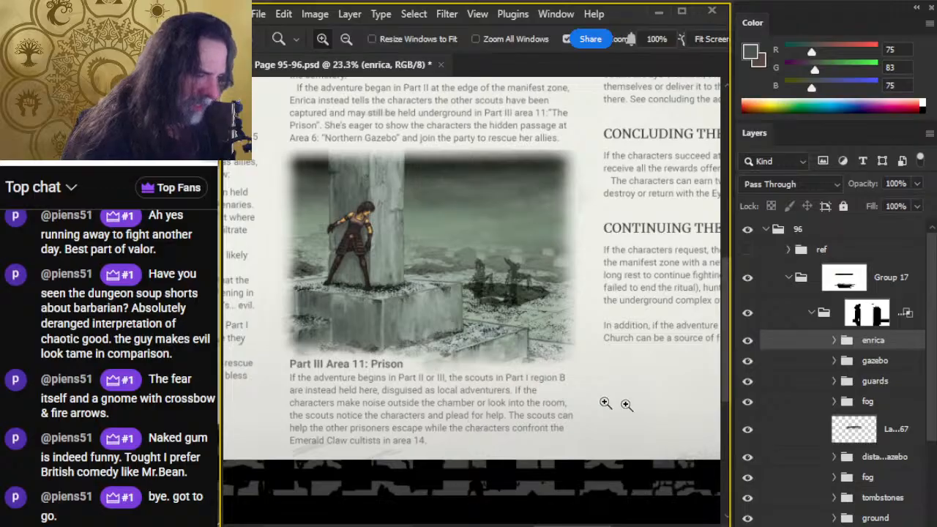
Step: Select the visible artwork layer in the gazebo group and sample the lower ledge's grey-green stone, RGB 146, 158, 146, as the brush colour
click(834, 360)
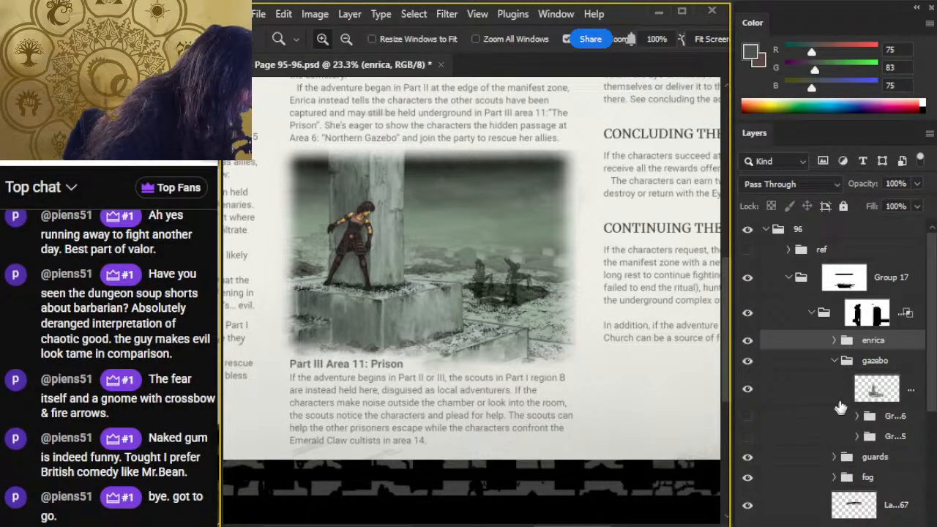
click(876, 392)
key(r)
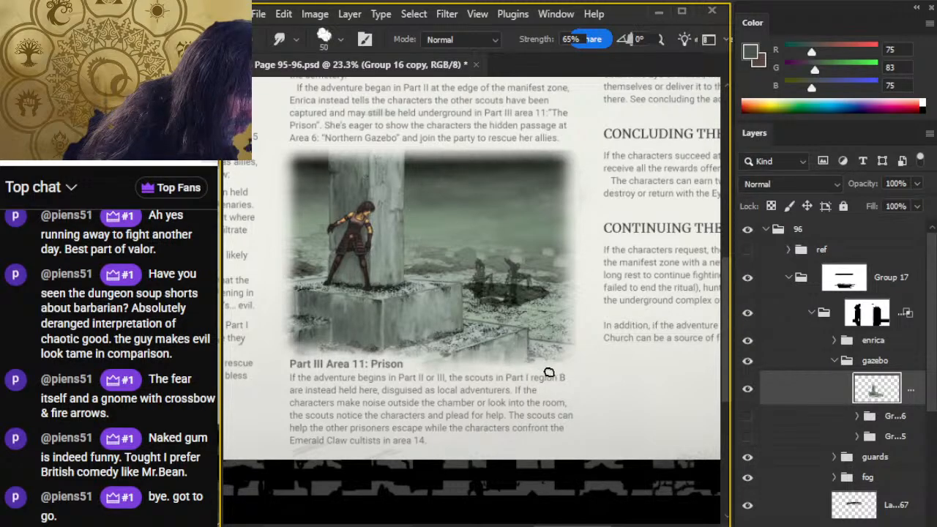
key(b)
alt+click(521, 355)
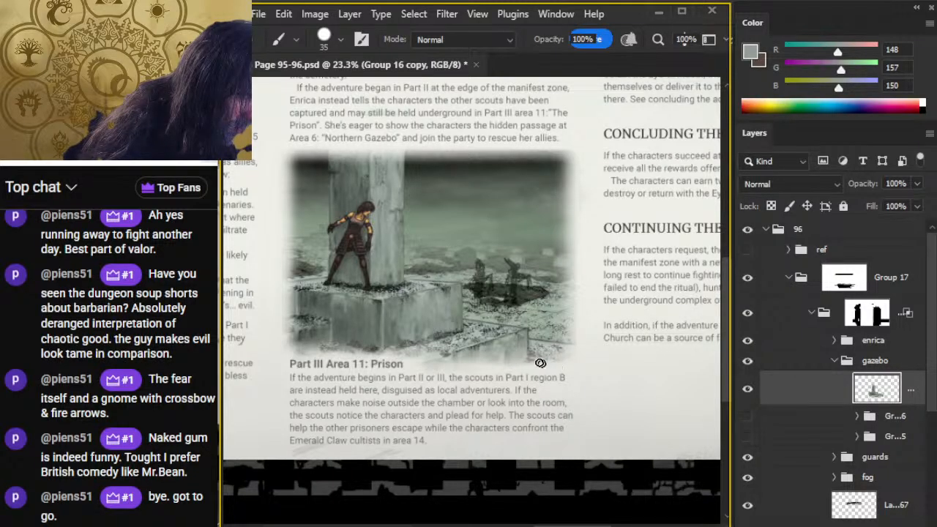
key(r)
key(b)
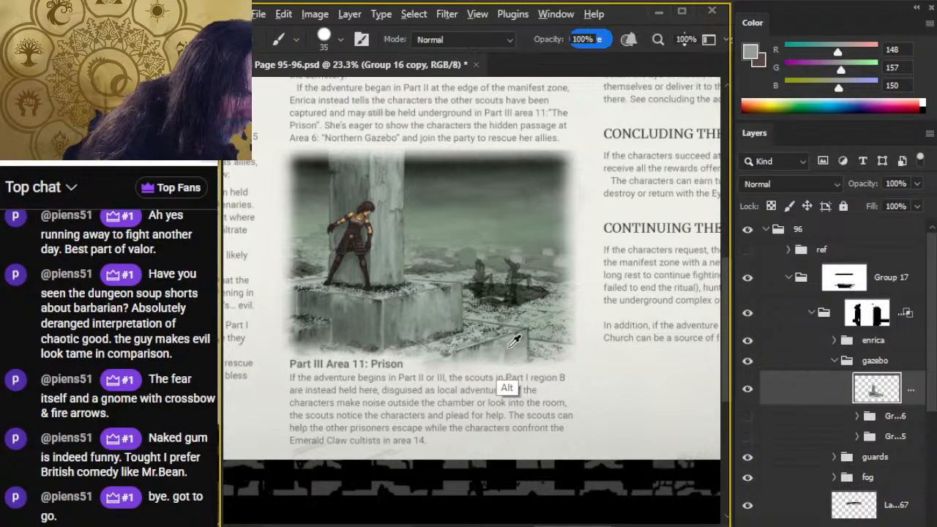
alt+click(513, 345)
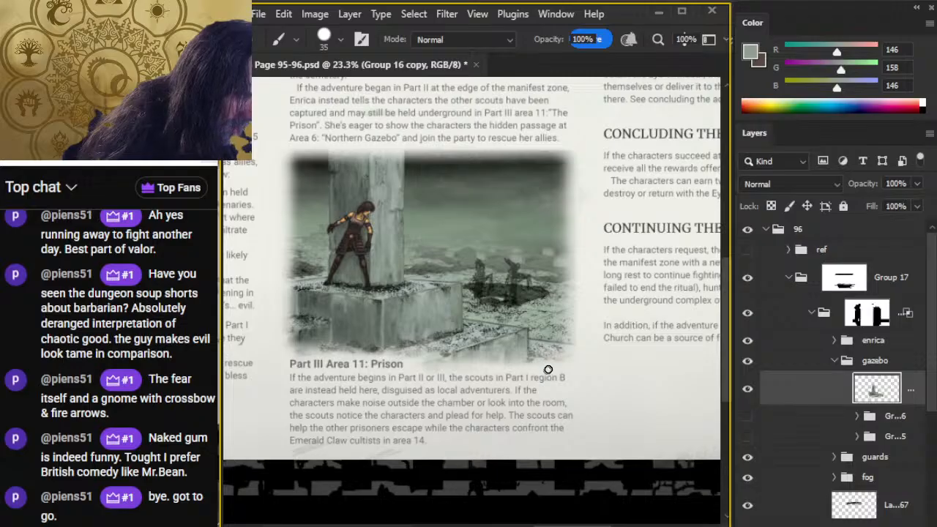
Step: Collapse the gazebo group, expand the guards group to show its layer, and save the document
key(z)
drag(572, 404, 479, 411)
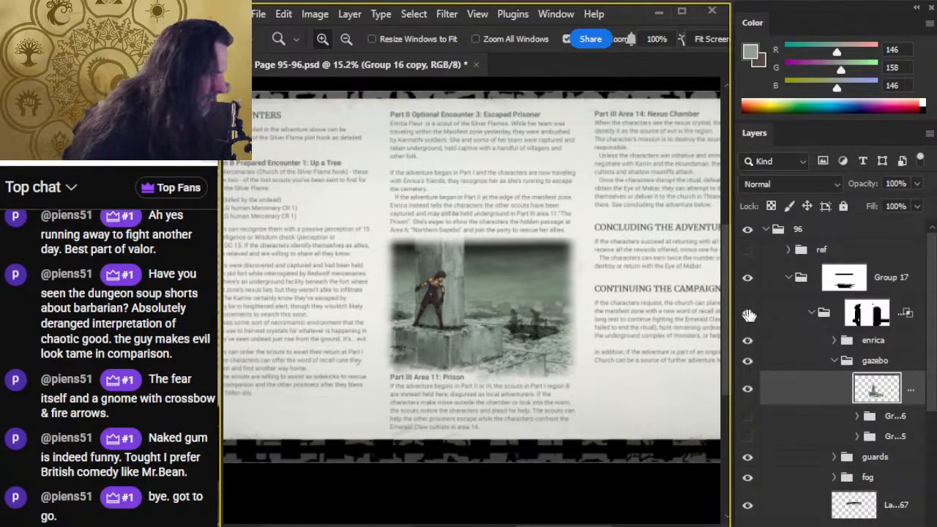
click(835, 363)
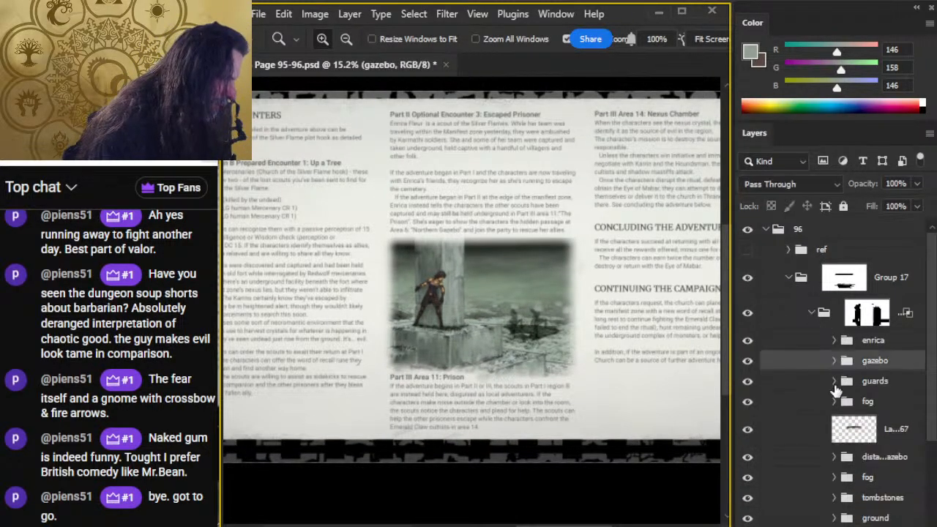
click(836, 385)
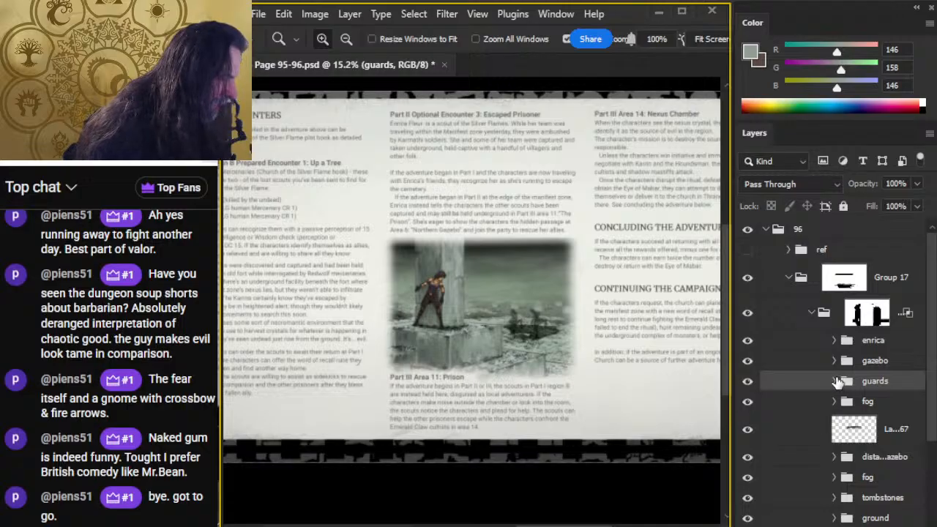
click(836, 381)
drag(466, 350, 502, 369)
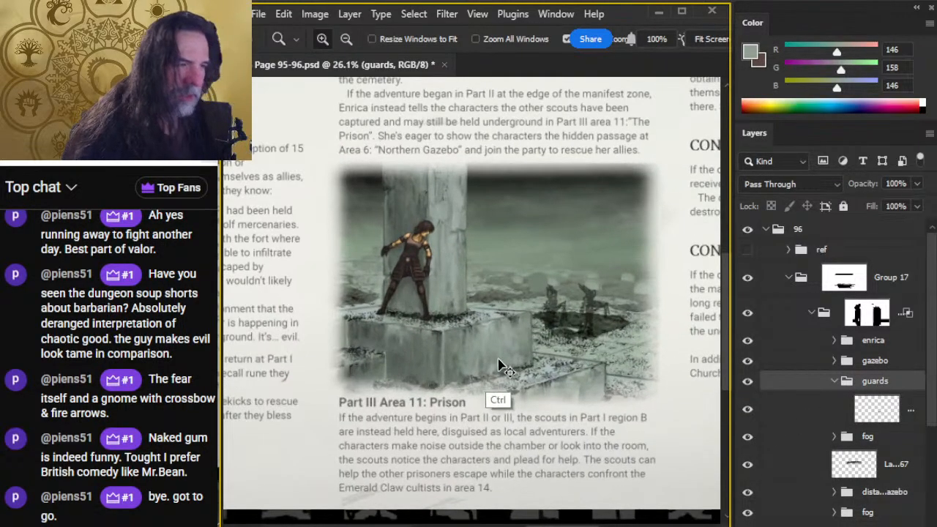
key(ctrl+s)
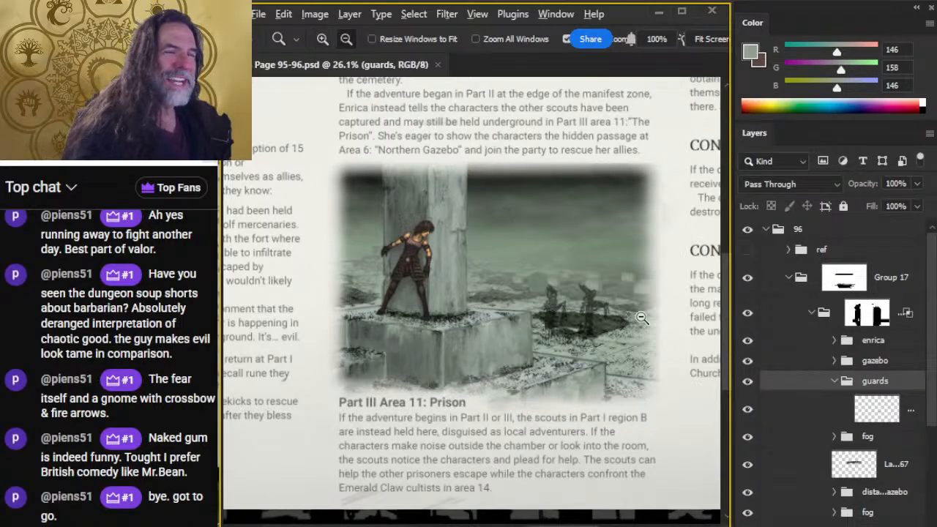
key(alt+Tab)
key(alt+shift+Tab)
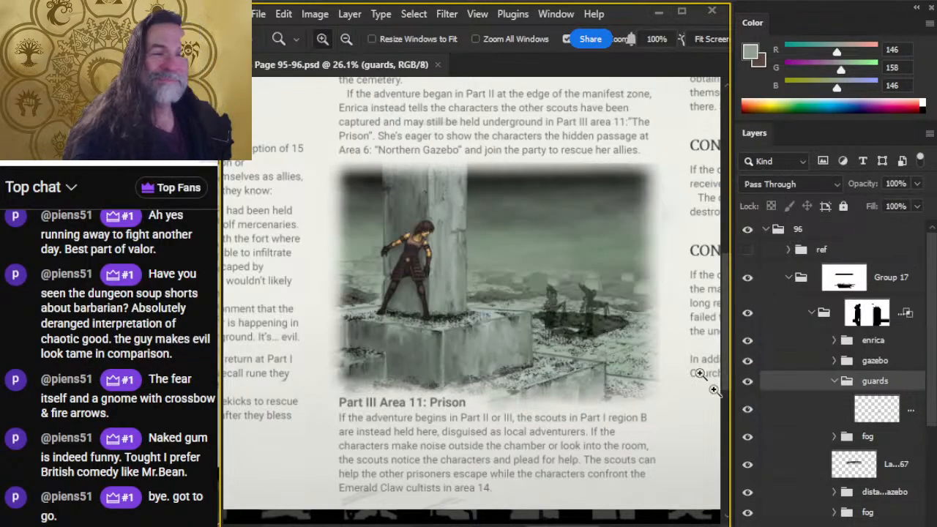